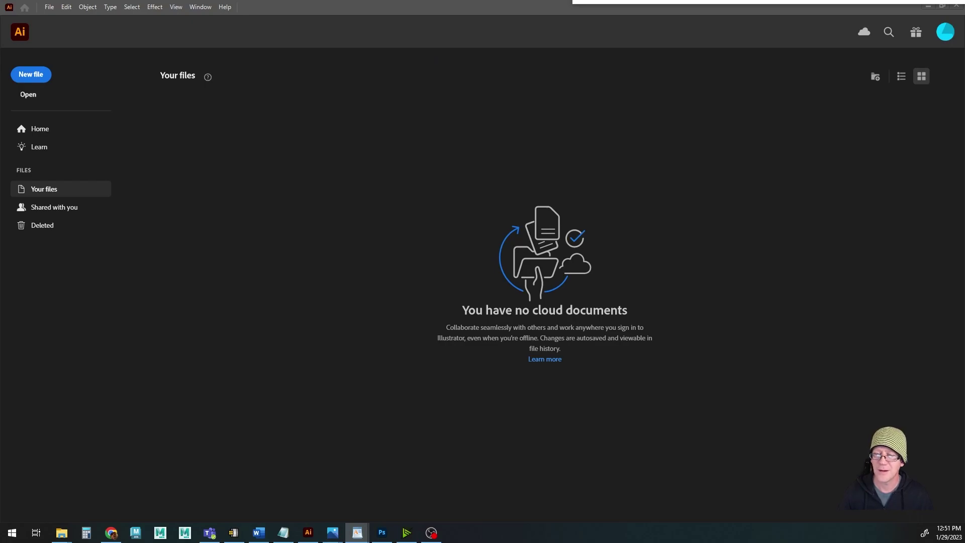
Create a new 13 x 8 in CMYK print document, Untitled-4, from the Print preset
{"action": "left_click", "coordinate": [435, 14]}
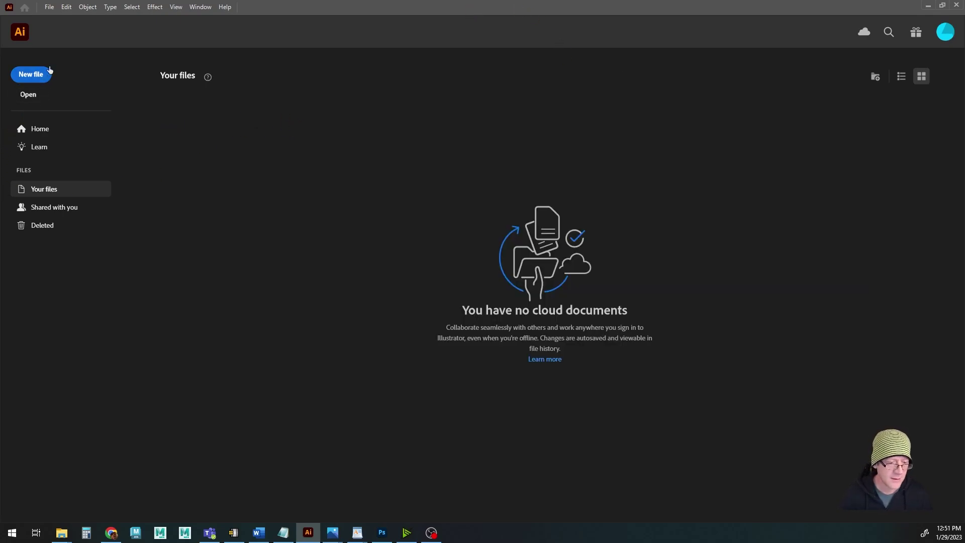
{"action": "left_click", "coordinate": [35, 76]}
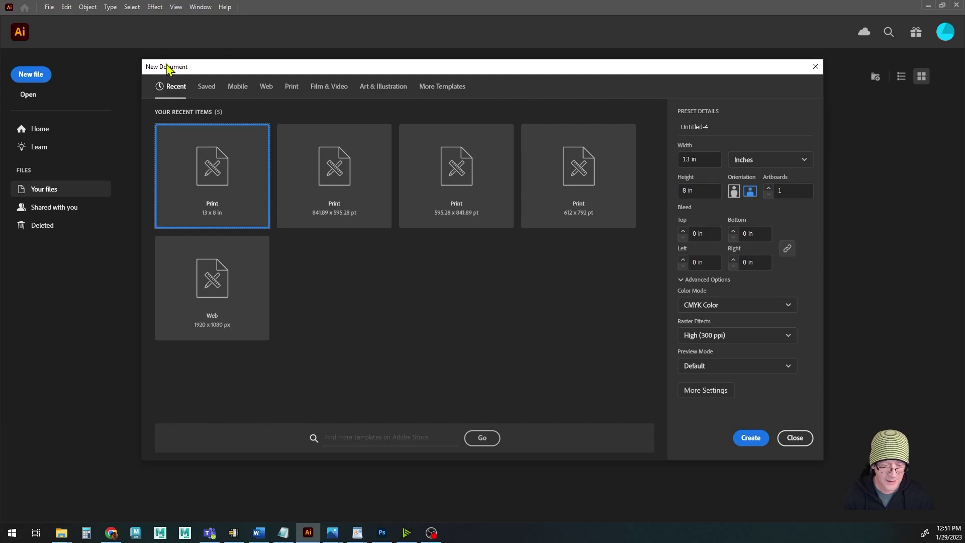
{"action": "left_click", "coordinate": [749, 439]}
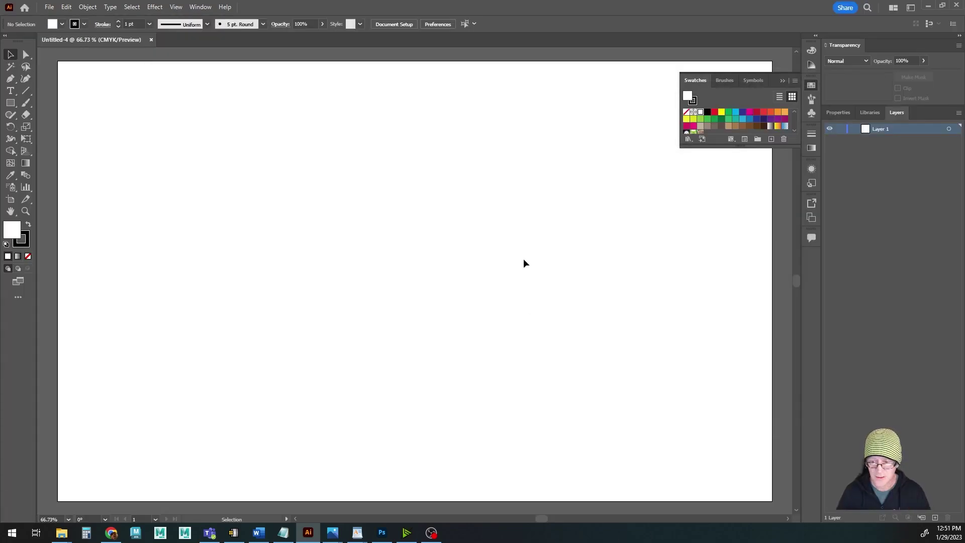
Collapse the floating Swatches panel and leave the Window > Workspace options unchanged
{"action": "left_click", "coordinate": [782, 81]}
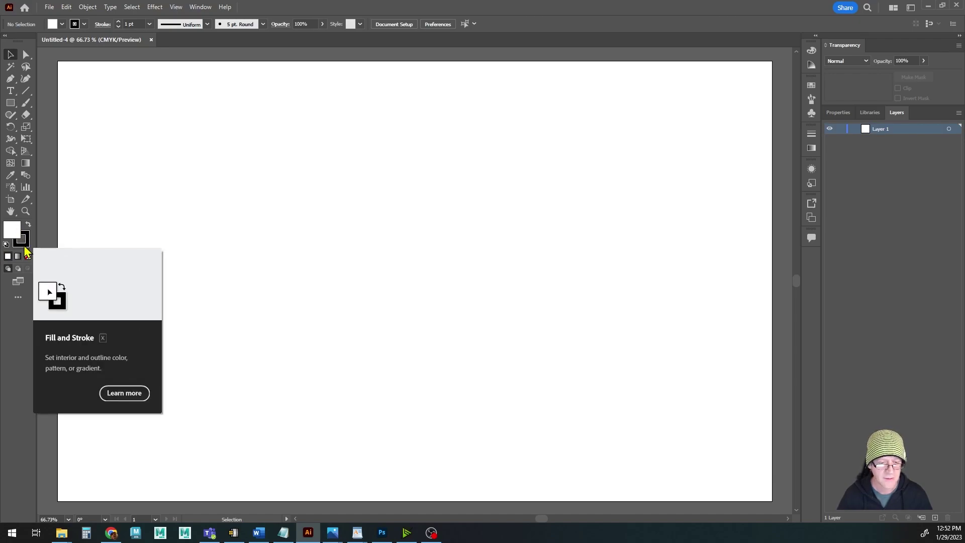
{"action": "left_click", "coordinate": [201, 7]}
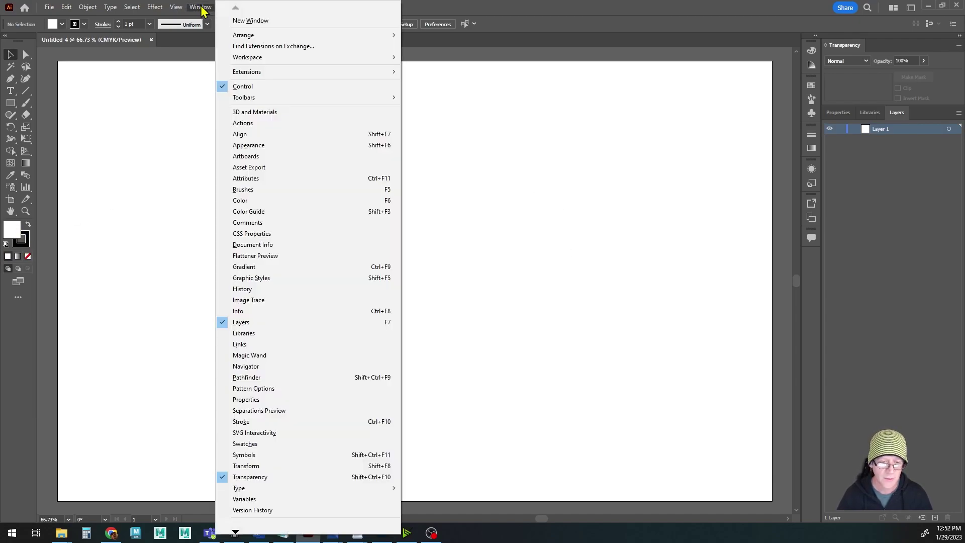
{"action": "mouse_move", "coordinate": [240, 62]}
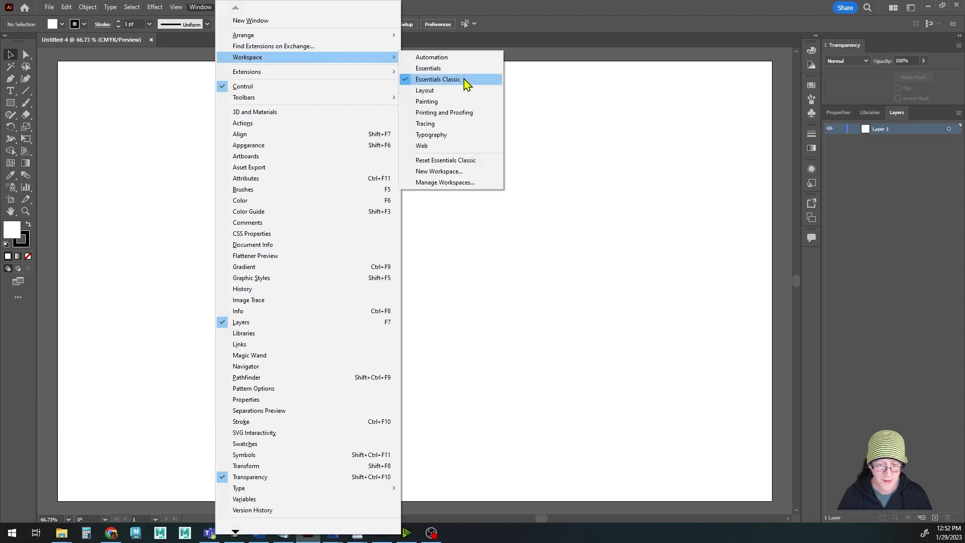
{"action": "left_click", "coordinate": [565, 20]}
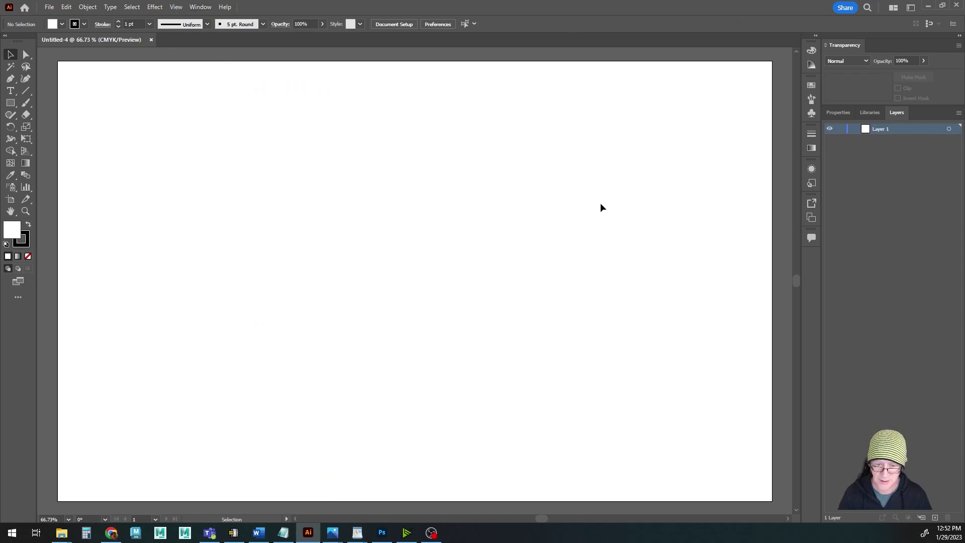
{"action": "left_click", "coordinate": [199, 7]}
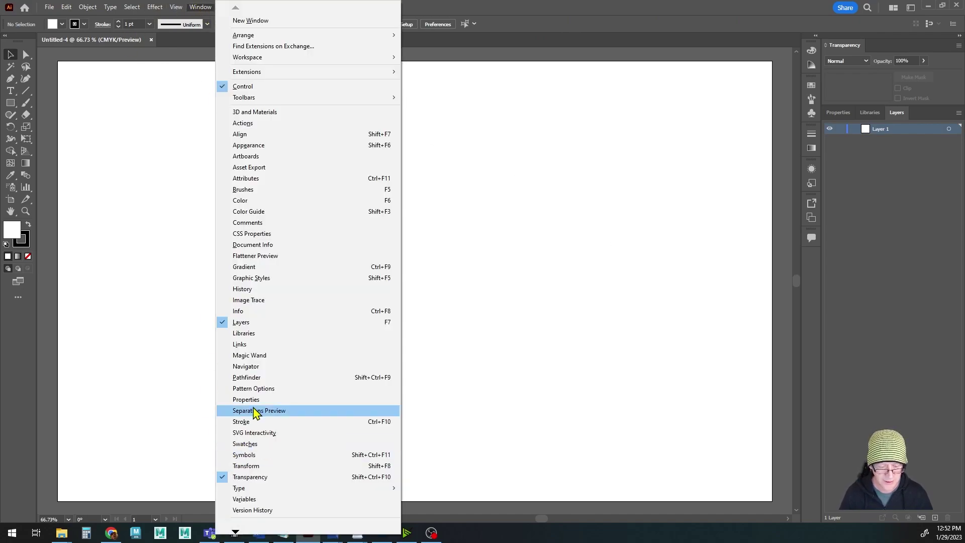
{"action": "left_click", "coordinate": [621, 20]}
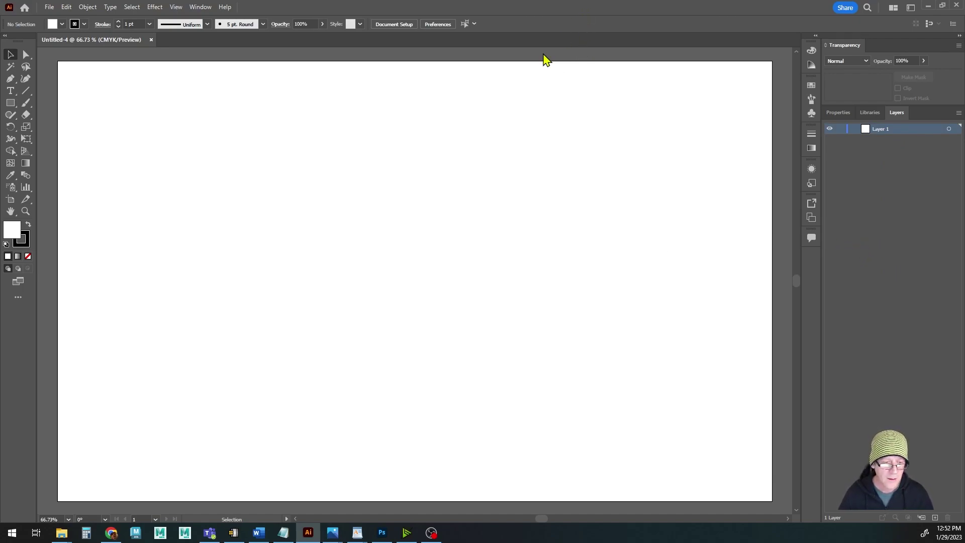
{"action": "left_click", "coordinate": [10, 102]}
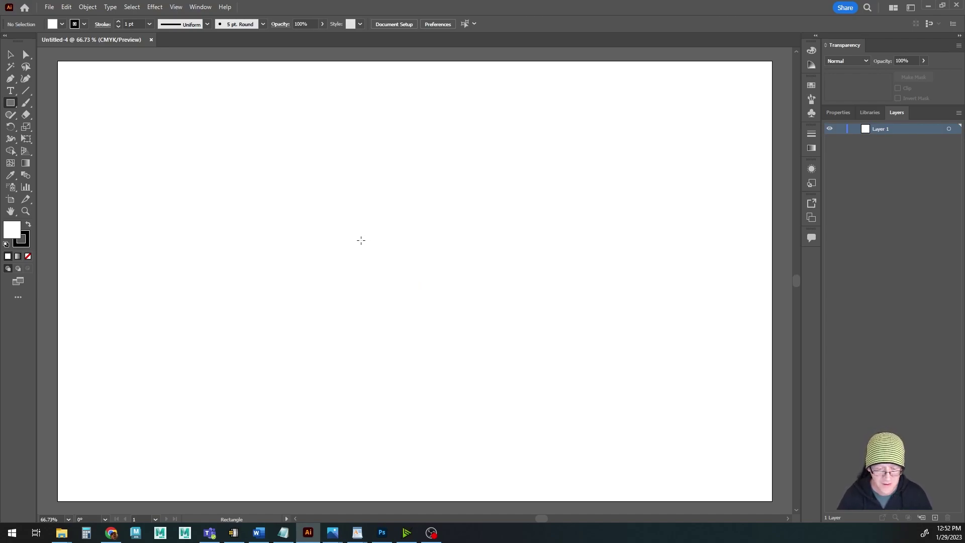
Draw a 2.0833 in square from its centre near the artboard middle, discarding trial shapes
{"action": "left_click_drag", "start_coordinate": [357, 241], "coordinate": [461, 350]}
{"action": "key", "text": "ctrl+z"}
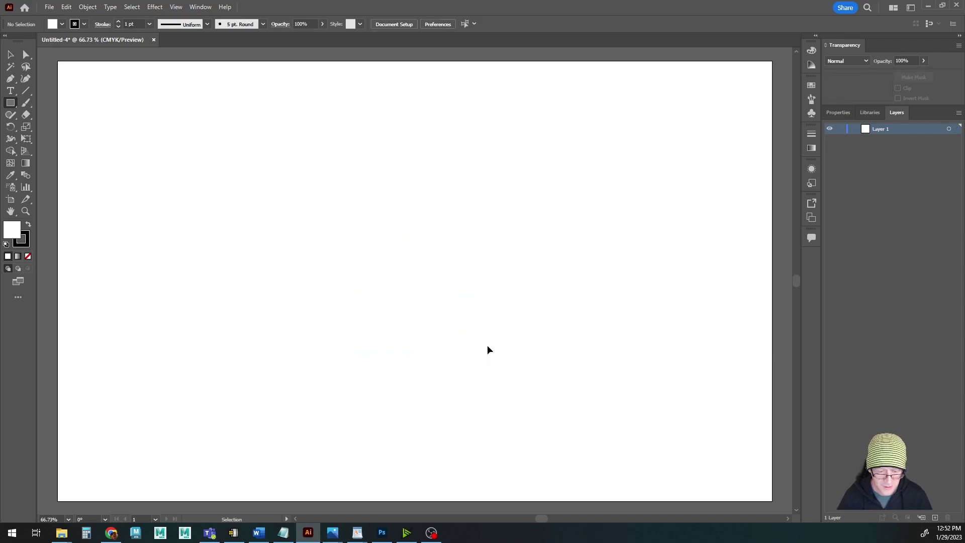
{"action": "left_click_drag", "start_coordinate": [11, 105], "coordinate": [63, 103]}
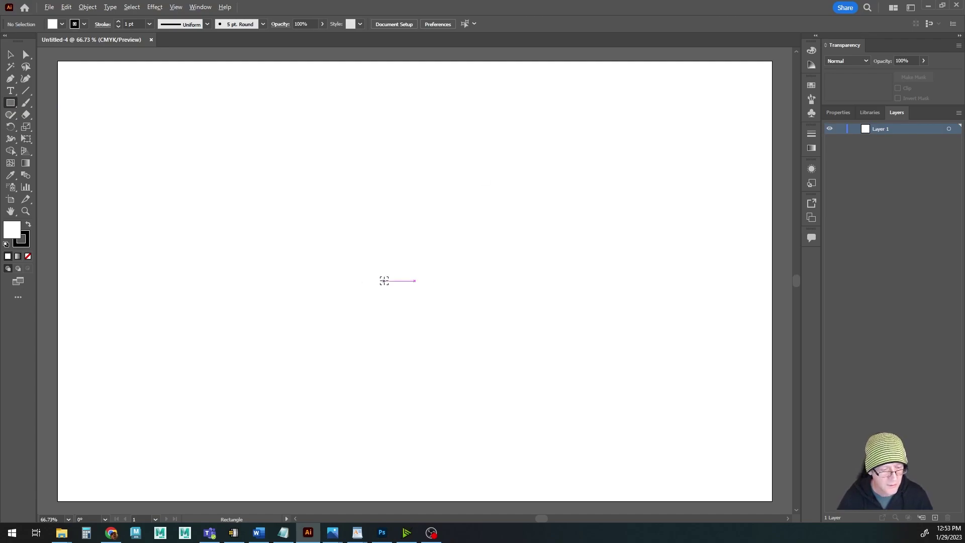
{"action": "left_click_drag", "start_coordinate": [384, 281], "coordinate": [450, 331]}
{"action": "key", "text": "Delete"}
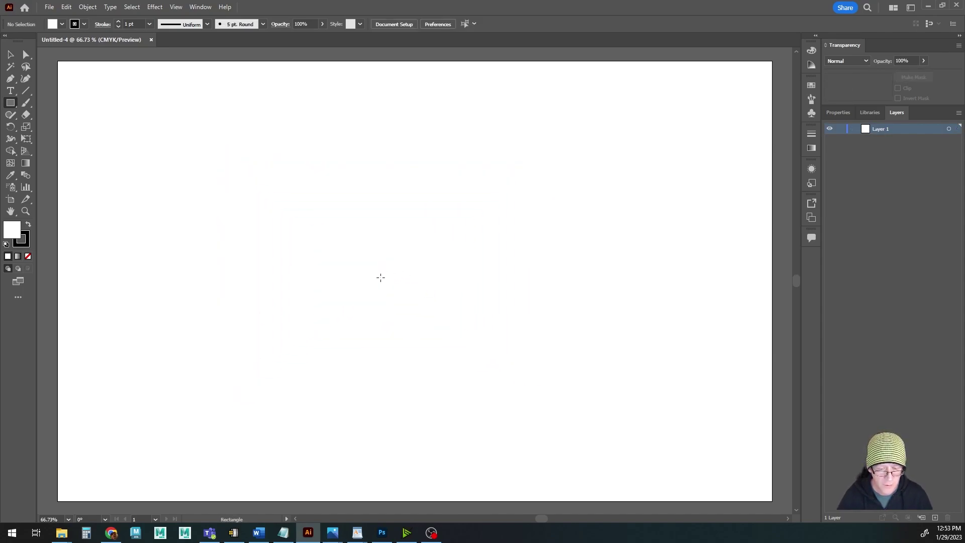
{"action": "left_click_drag", "start_coordinate": [375, 272], "coordinate": [439, 334]}
{"action": "key", "text": "Delete"}
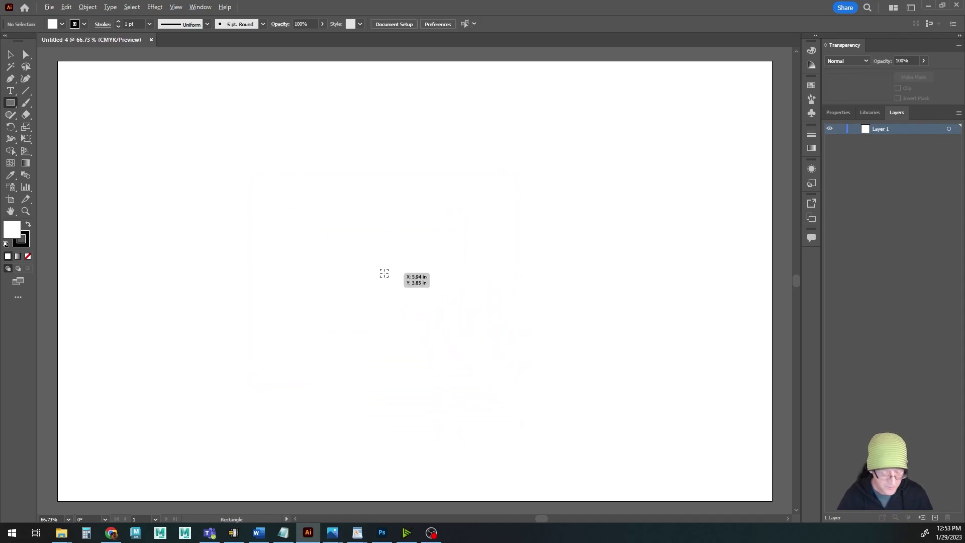
{"action": "left_click_drag", "start_coordinate": [378, 268], "coordinate": [435, 326]}
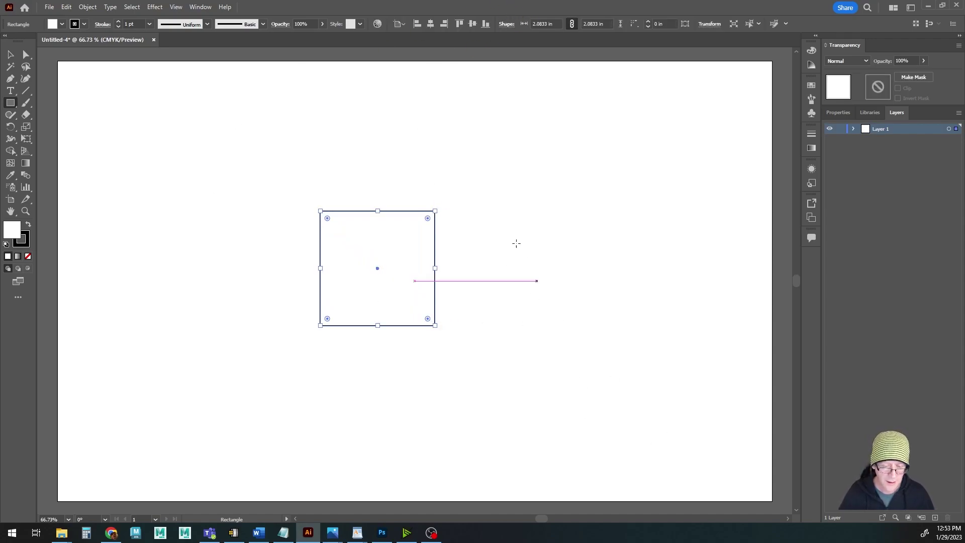
{"action": "key", "text": "v"}
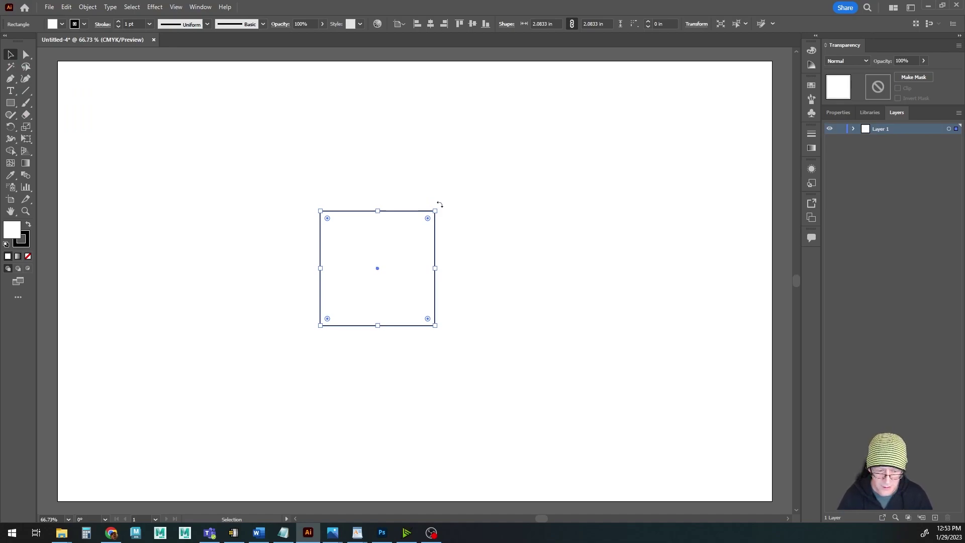
Rotate the square 45° into a diamond and curve both top edges into rounded lobes
{"action": "left_click_drag", "start_coordinate": [441, 206], "coordinate": [463, 253]}
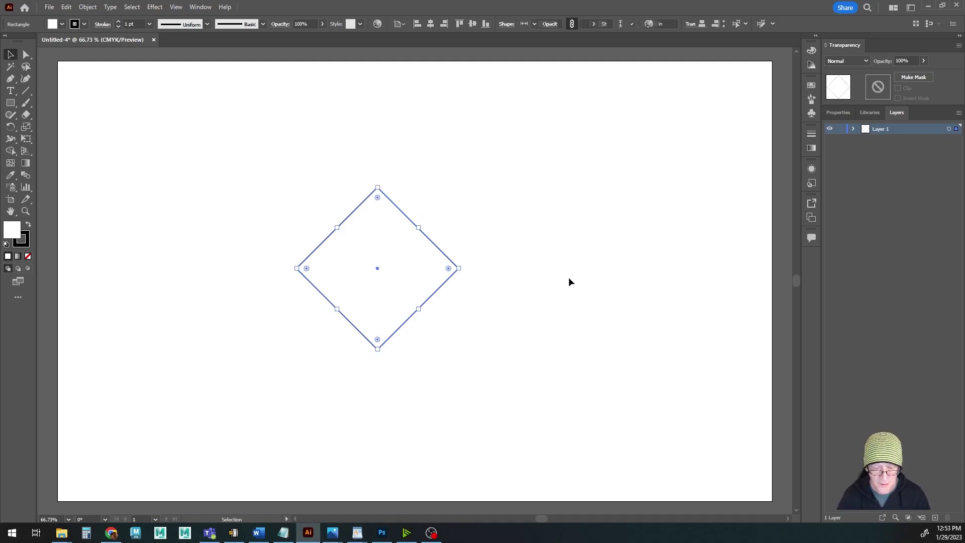
{"action": "key", "text": "p"}
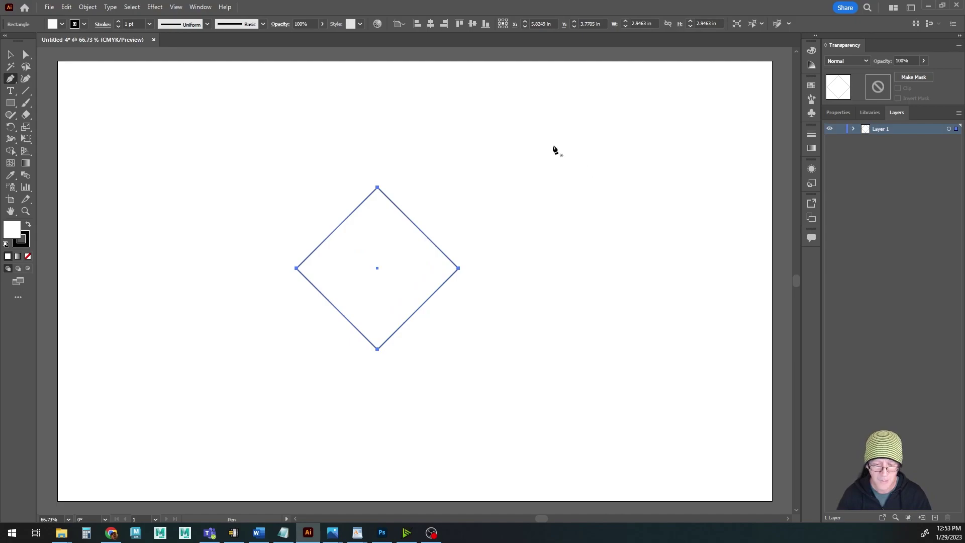
{"action": "left_click", "coordinate": [415, 226]}
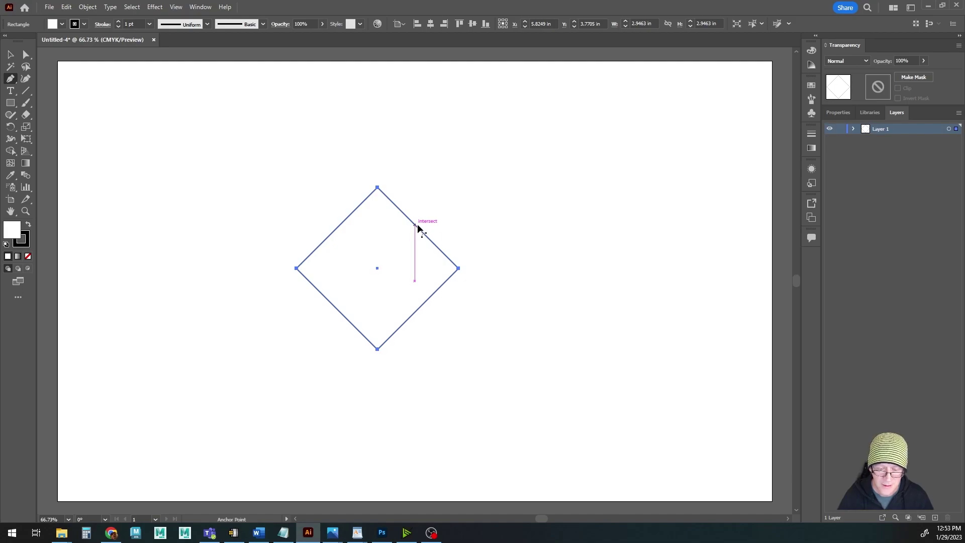
{"action": "left_click_drag", "start_coordinate": [417, 225], "coordinate": [458, 189]}
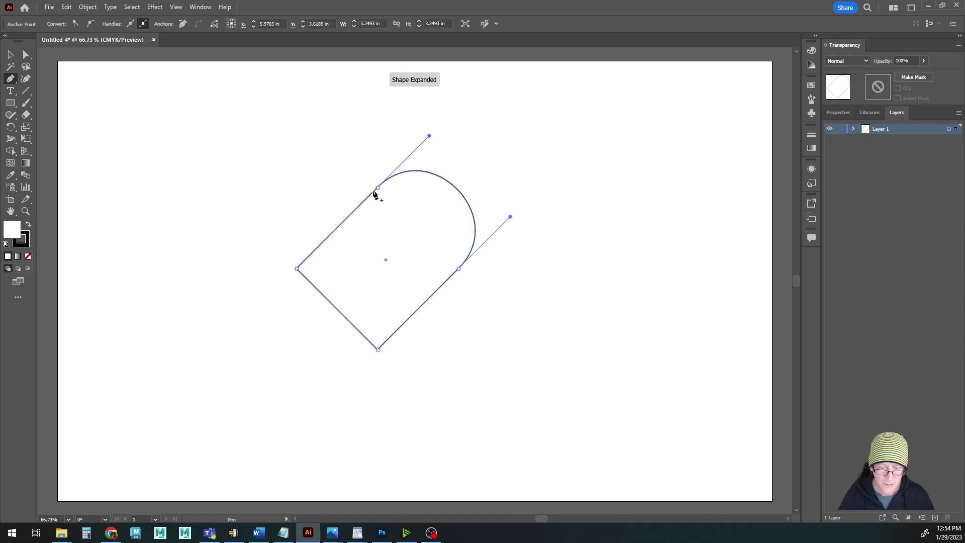
{"action": "left_click_drag", "start_coordinate": [338, 225], "coordinate": [301, 186]}
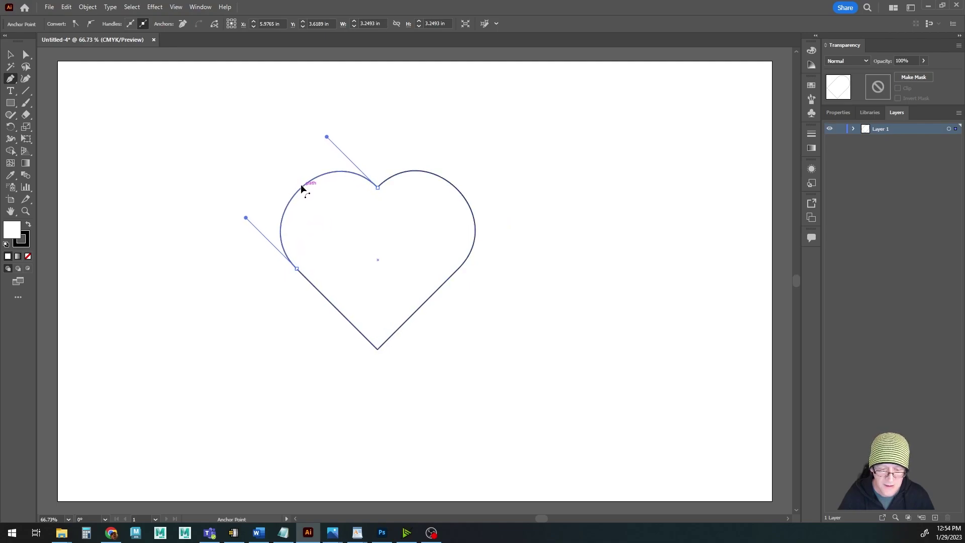
Deselect the finished heart and pan the artboard right and back
{"action": "key", "text": "p"}
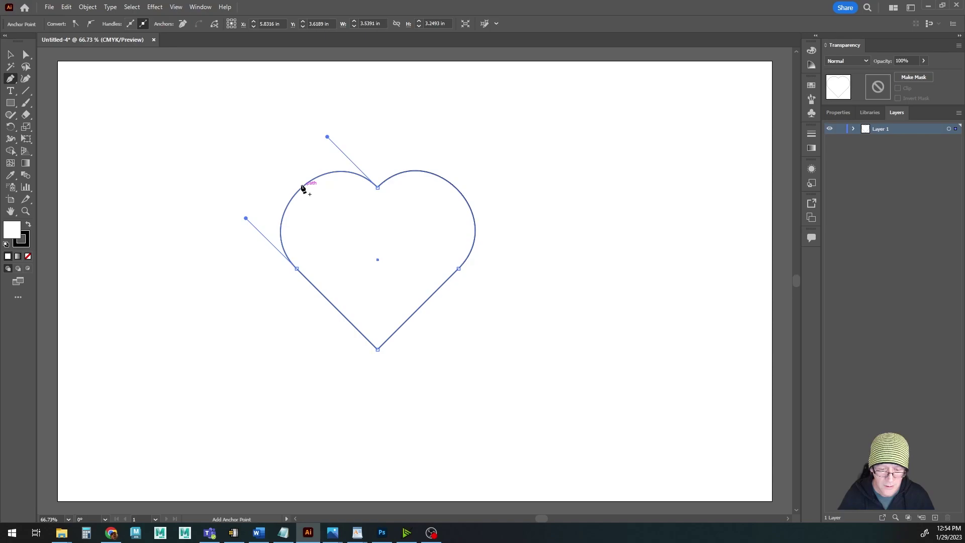
{"action": "left_click", "coordinate": [10, 55]}
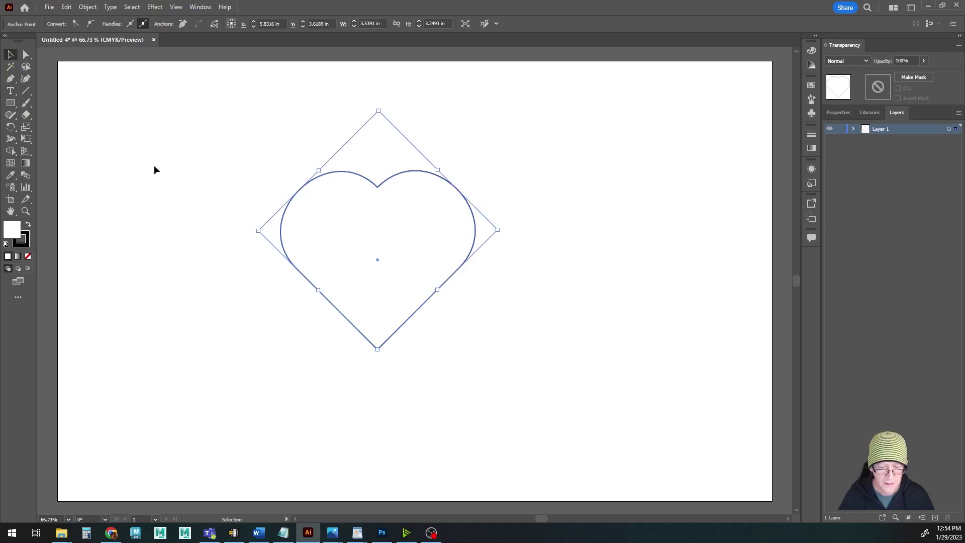
{"action": "left_click", "coordinate": [165, 177]}
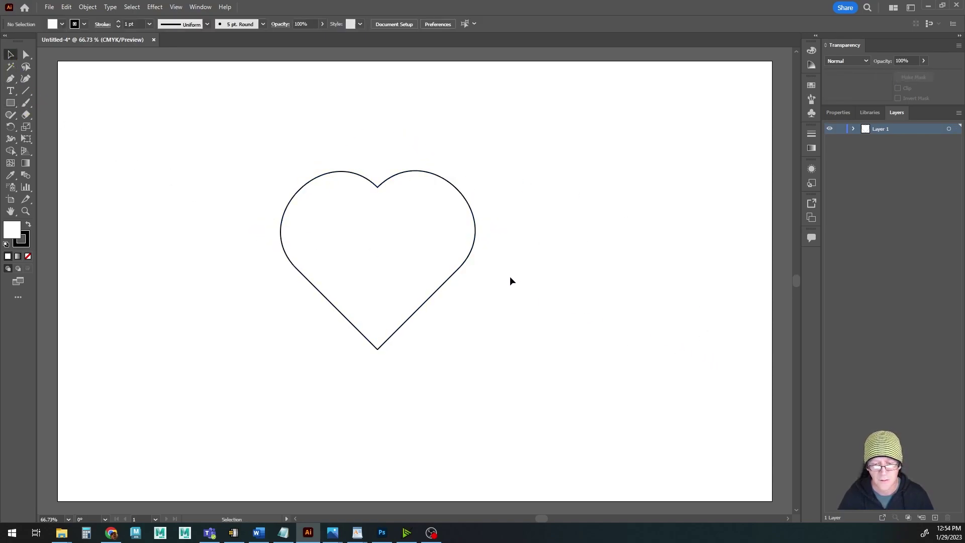
{"action": "scroll", "coordinate": [510, 280], "scroll_direction": "right", "scroll_amount": 3}
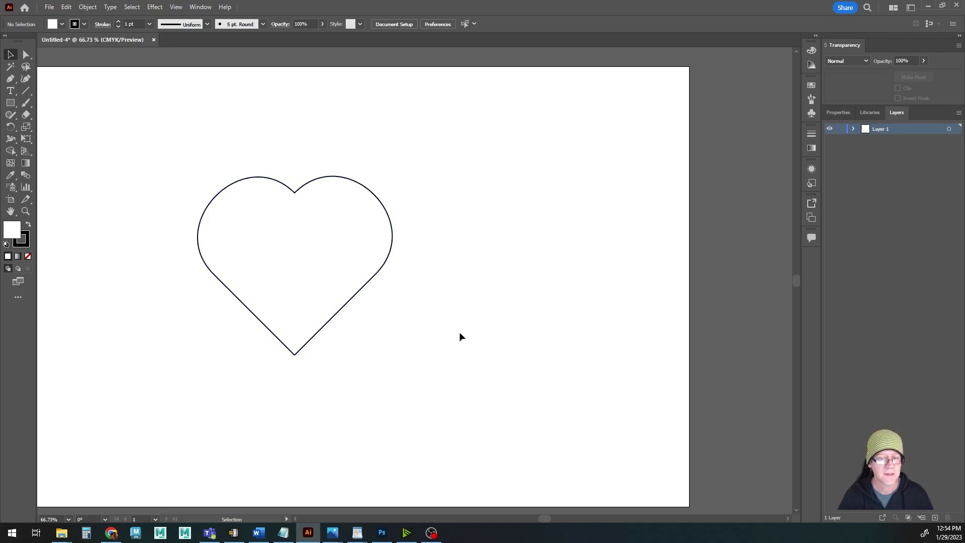
{"action": "left_click_drag", "start_coordinate": [460, 337], "coordinate": [569, 340]}
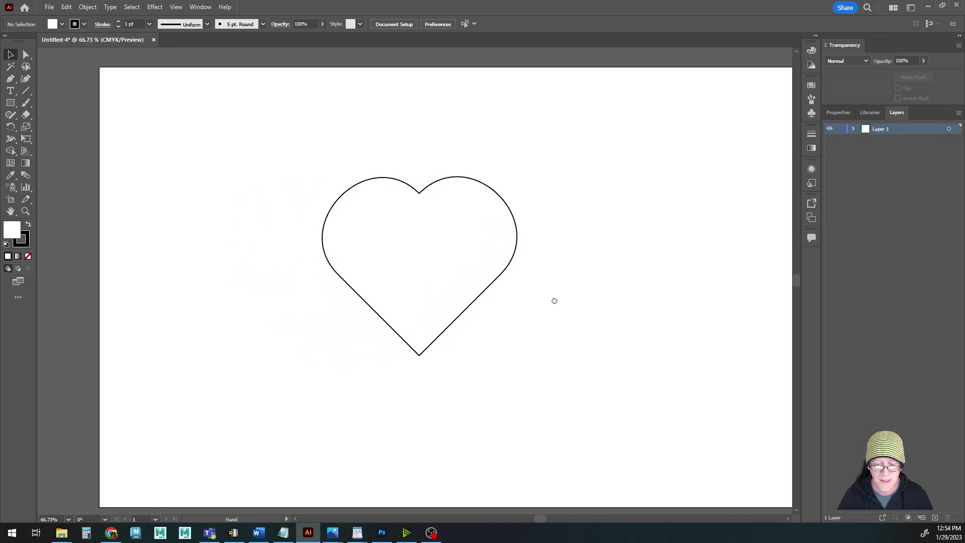
{"action": "left_click_drag", "start_coordinate": [555, 301], "coordinate": [436, 286]}
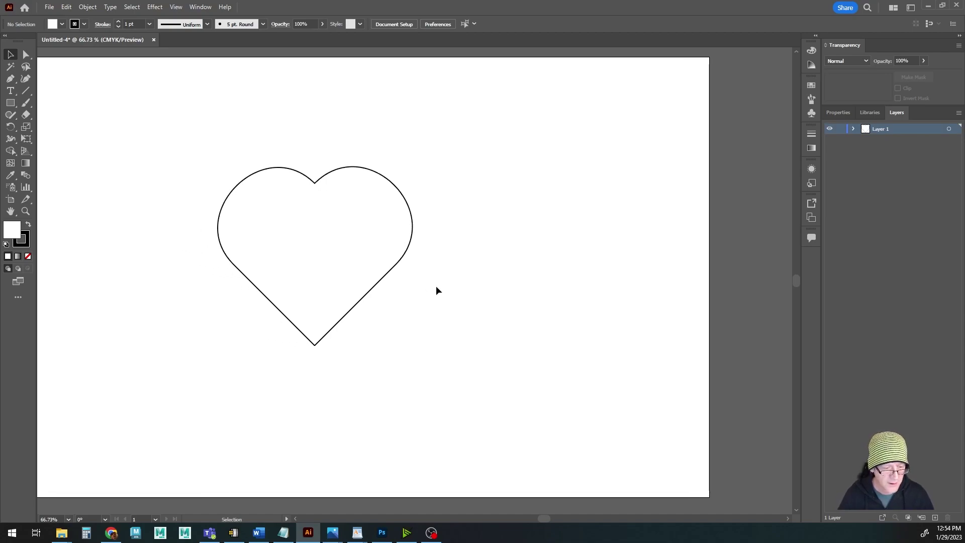
{"action": "left_click", "coordinate": [11, 103]}
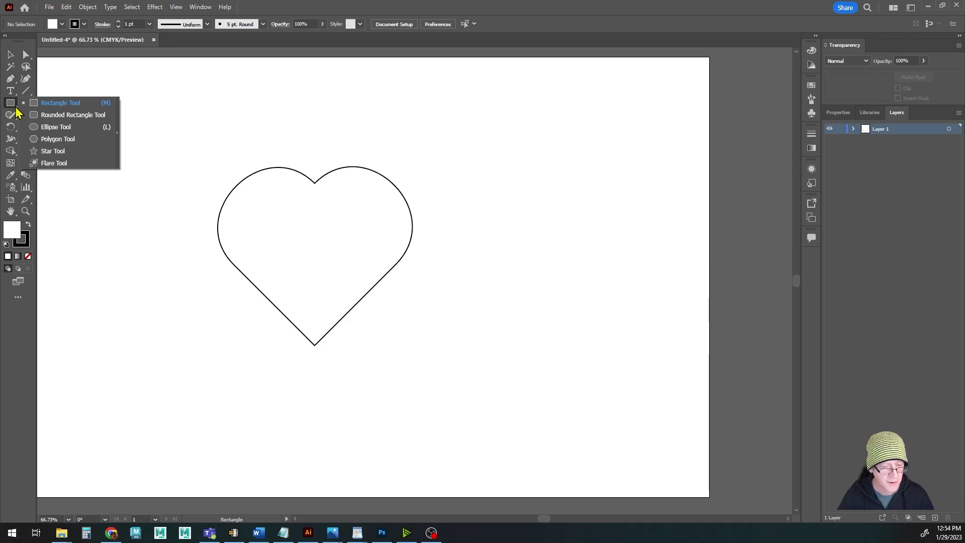
Draw an eight-sided polygon about 3.94 in wide, overlapping the heart's right edge
{"action": "left_click", "coordinate": [37, 128]}
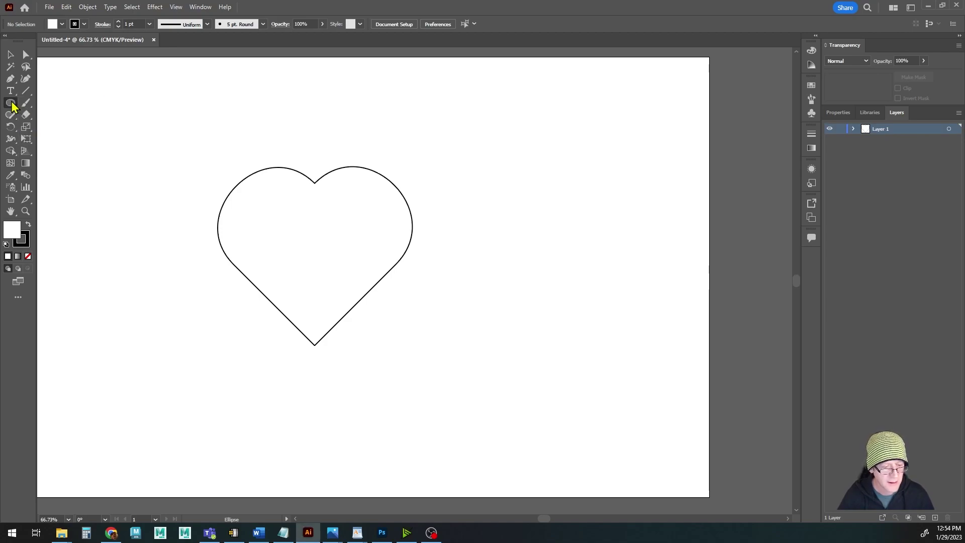
{"action": "left_click", "coordinate": [10, 104]}
{"action": "left_click", "coordinate": [42, 140]}
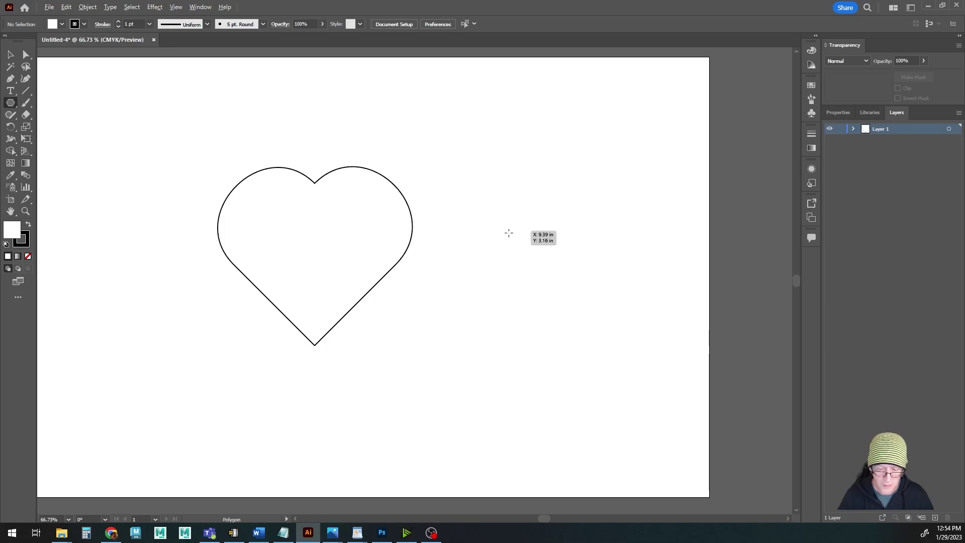
{"action": "left_click_drag", "start_coordinate": [507, 239], "coordinate": [546, 277]}
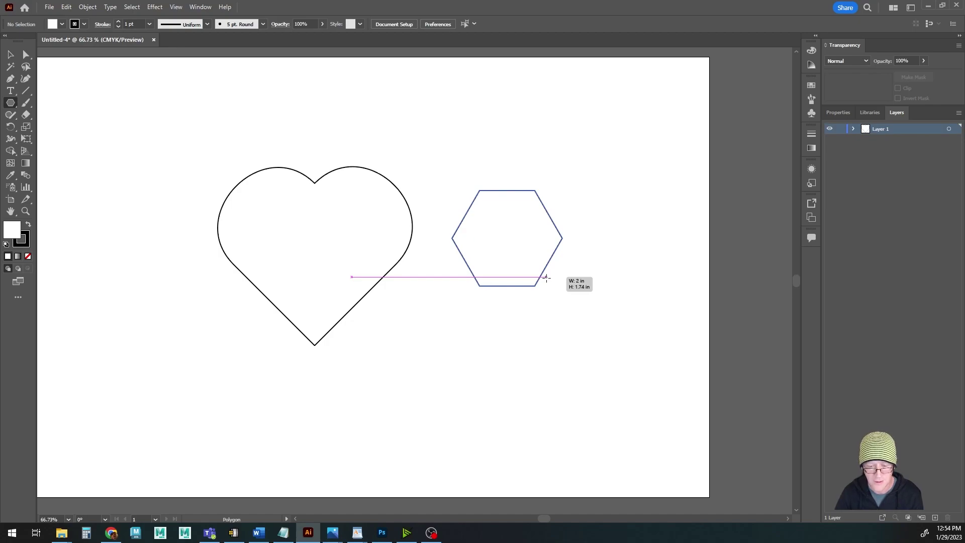
{"action": "key", "text": "Down"}
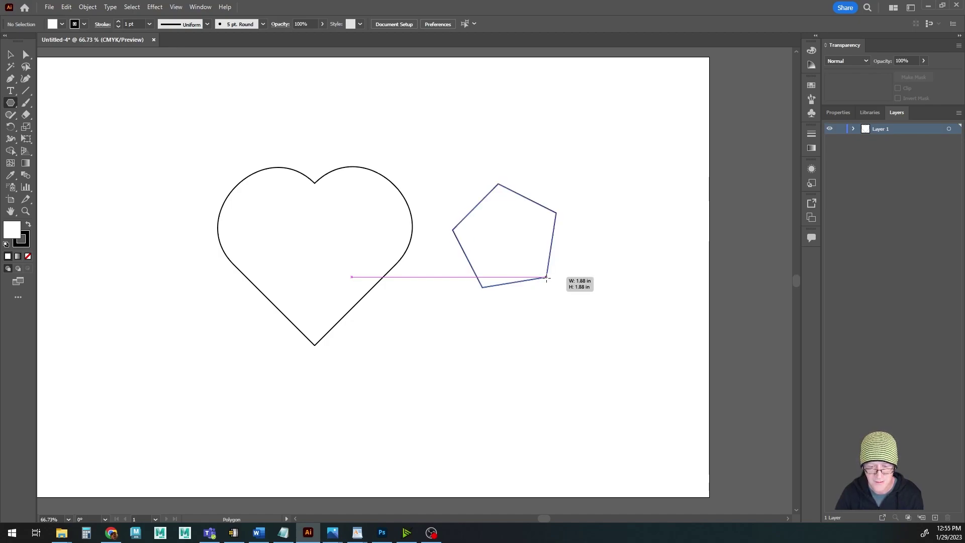
{"action": "key", "text": "Down"}
{"action": "key", "text": "Up"}
{"action": "key", "text": "Up"}
{"action": "key", "text": "Up"}
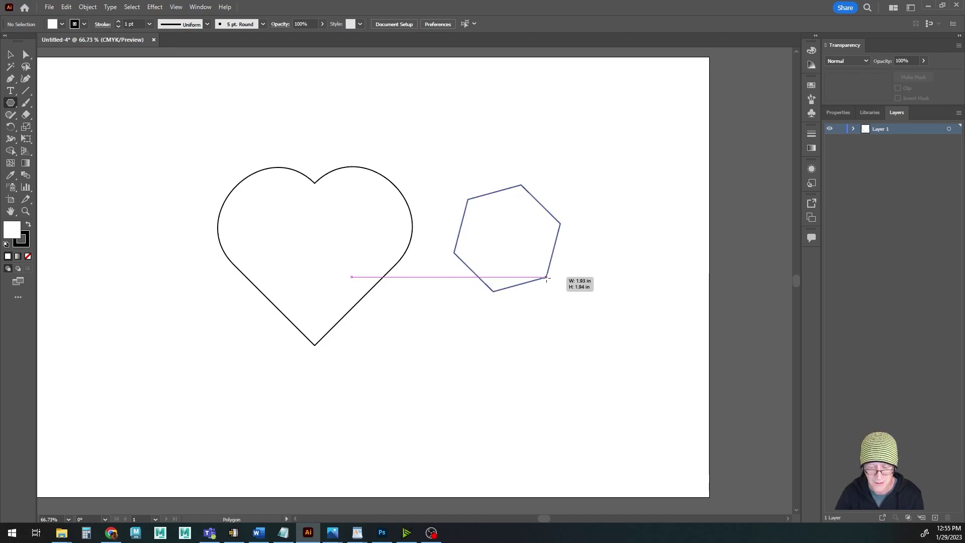
{"action": "key", "text": "Up"}
{"action": "key", "text": "Up"}
{"action": "key", "text": "Up"}
{"action": "key", "text": "Down"}
{"action": "key", "text": "Down"}
{"action": "key", "text": "Down"}
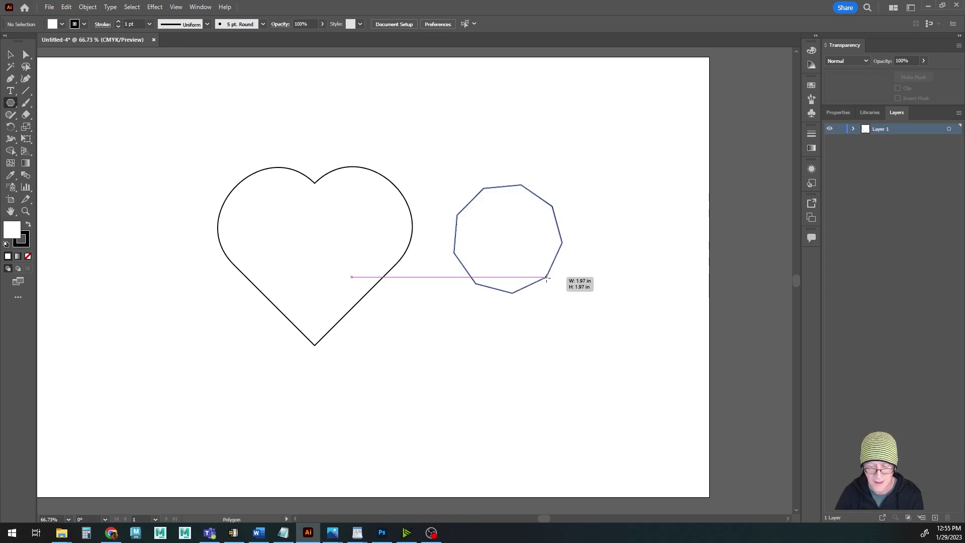
{"action": "key", "text": "Down"}
{"action": "key", "text": "Down"}
{"action": "key", "text": "Down"}
{"action": "key", "text": "Up"}
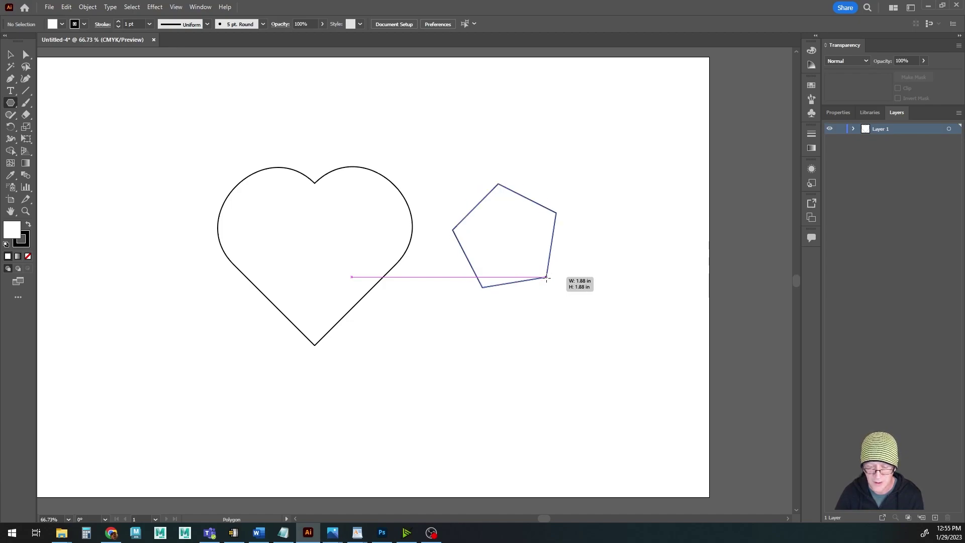
{"action": "left_click_drag", "start_coordinate": [545, 282], "coordinate": [575, 334]}
{"action": "key", "text": "Up"}
{"action": "key", "text": "Up"}
{"action": "key", "text": "Up"}
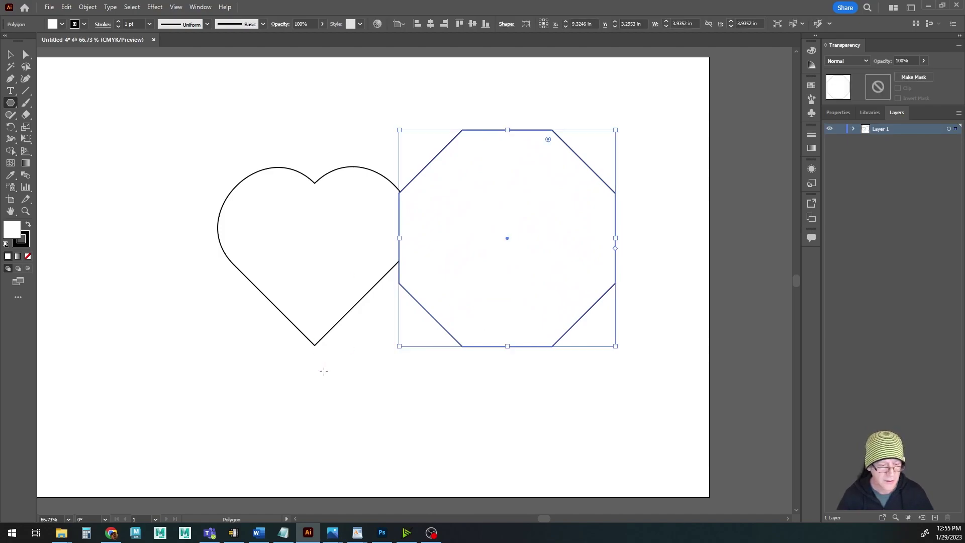
Draw a six-pointed star about 3.03 x 3.50 in overlapping the heart's left edge
{"action": "left_click", "coordinate": [11, 102]}
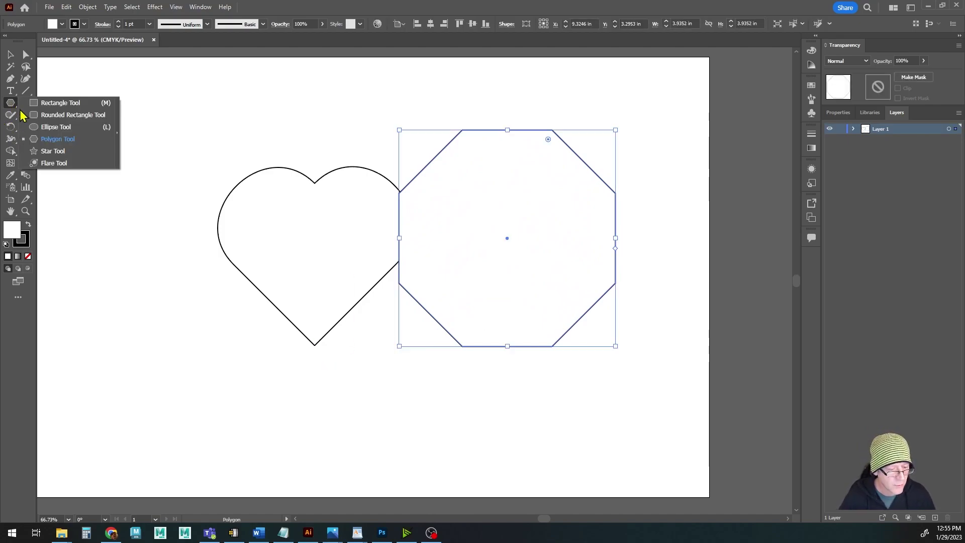
{"action": "left_click", "coordinate": [50, 152]}
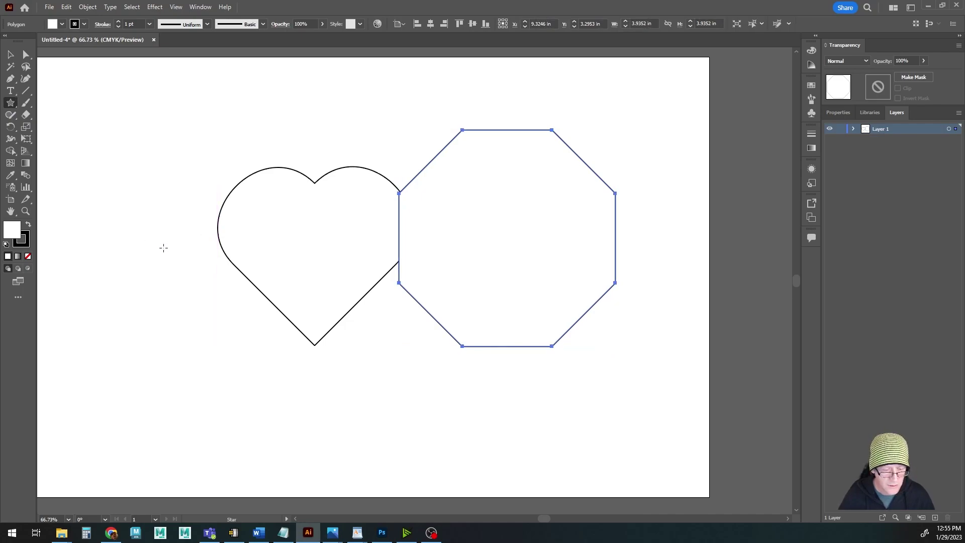
{"action": "left_click_drag", "start_coordinate": [163, 247], "coordinate": [218, 325]}
{"action": "key", "text": "Up"}
{"action": "key", "text": "Up"}
{"action": "key", "text": "Up"}
{"action": "key", "text": "Up"}
{"action": "key", "text": "Up"}
{"action": "key", "text": "Up"}
{"action": "key", "text": "Up"}
{"action": "key", "text": "Up"}
{"action": "key", "text": "Up"}
{"action": "key", "text": "Up"}
{"action": "key", "text": "Up"}
{"action": "key", "text": "Up"}
{"action": "key", "text": "Up"}
{"action": "key", "text": "Up"}
{"action": "key", "text": "Up"}
{"action": "key", "text": "Up"}
{"action": "key", "text": "Up"}
{"action": "key", "text": "Down"}
{"action": "key", "text": "Down"}
{"action": "key", "text": "Down"}
{"action": "key", "text": "Down"}
{"action": "key", "text": "Down"}
{"action": "key", "text": "Down"}
{"action": "key", "text": "Down"}
{"action": "key", "text": "Down"}
{"action": "key", "text": "Down"}
{"action": "key", "text": "Down"}
{"action": "key", "text": "Down"}
{"action": "key", "text": "Down"}
{"action": "key", "text": "Down"}
{"action": "key", "text": "Down"}
{"action": "key", "text": "Down"}
{"action": "key", "text": "Down"}
{"action": "key", "text": "Down"}
{"action": "key", "text": "Down"}
{"action": "key", "text": "Down"}
{"action": "key", "text": "Up"}
{"action": "key", "text": "Up"}
{"action": "key", "text": "Up"}
{"action": "key", "text": "Down"}
{"action": "key", "text": "Up"}
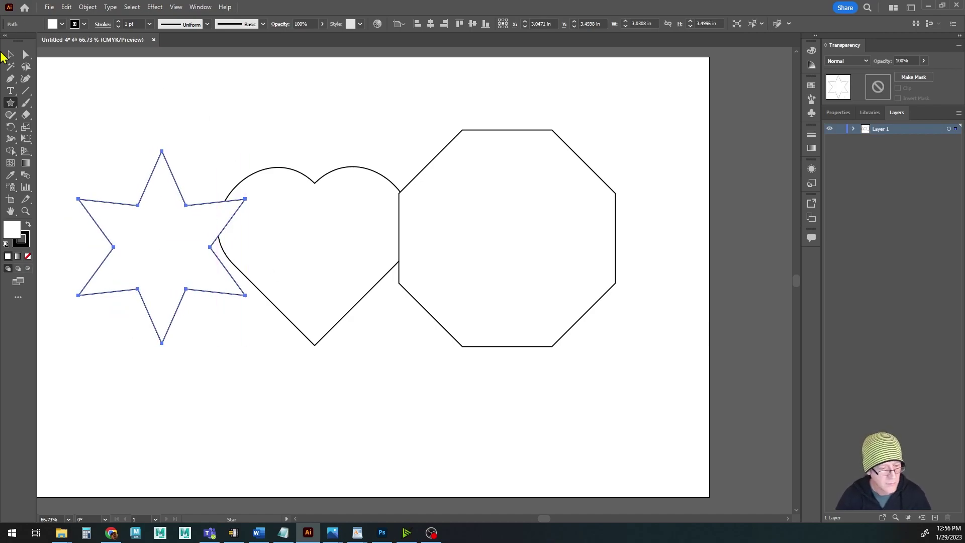
{"action": "left_click", "coordinate": [11, 104]}
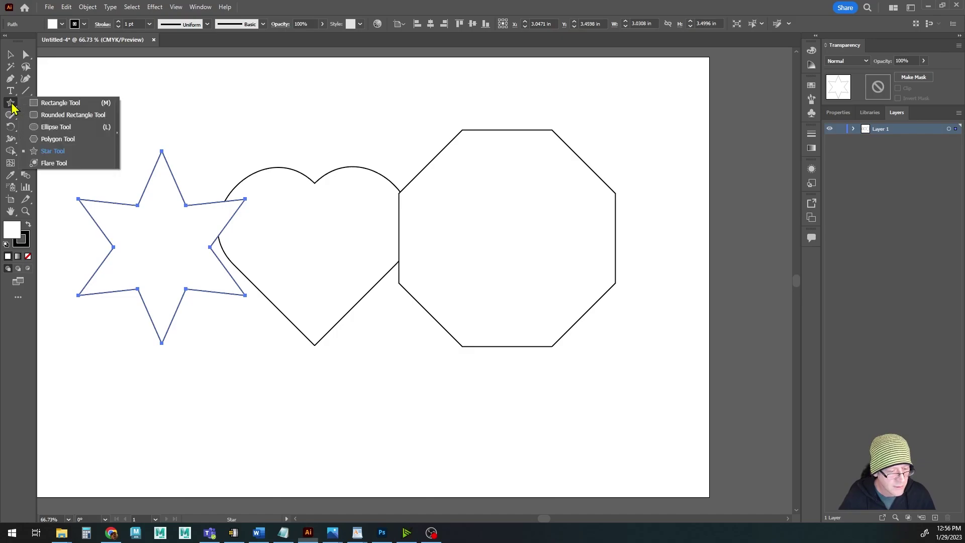
Add a trial lens flare and delete it, then shift the star right over the heart
{"action": "left_click", "coordinate": [50, 163]}
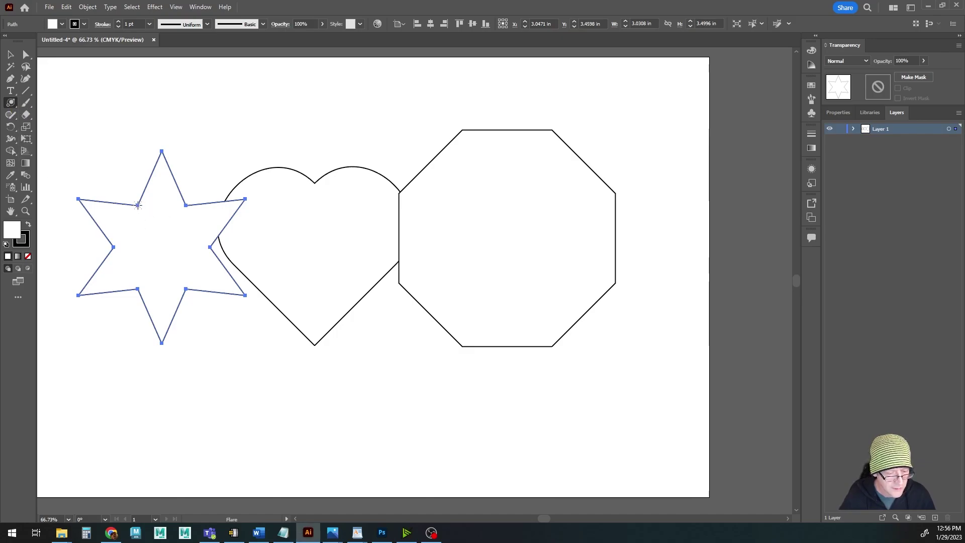
{"action": "left_click_drag", "start_coordinate": [138, 204], "coordinate": [158, 220]}
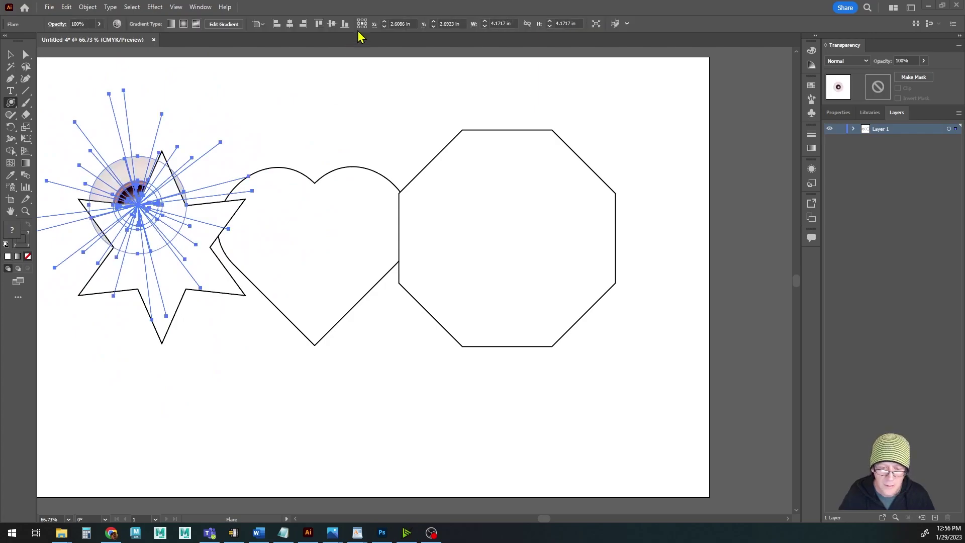
{"action": "left_click", "coordinate": [11, 54]}
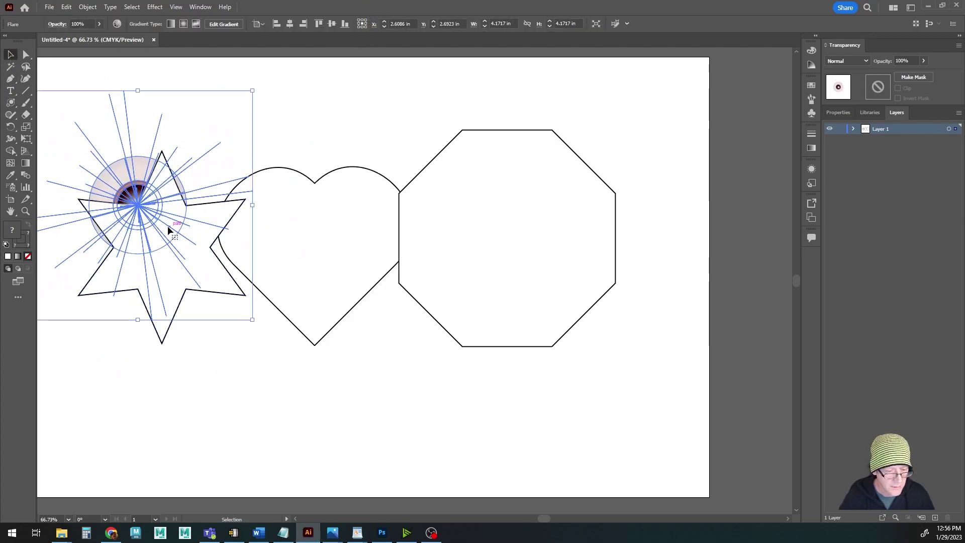
{"action": "key", "text": "Delete"}
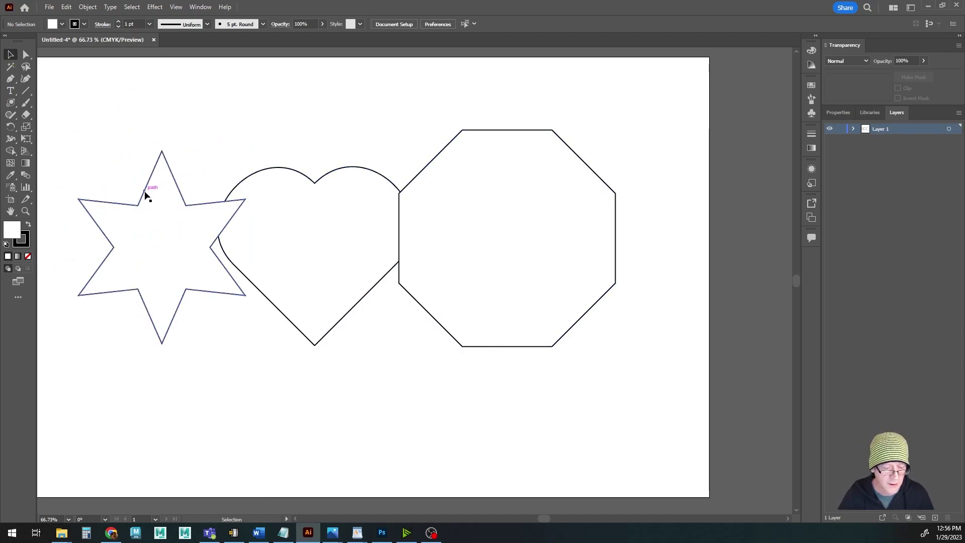
{"action": "left_click_drag", "start_coordinate": [145, 194], "coordinate": [182, 190]}
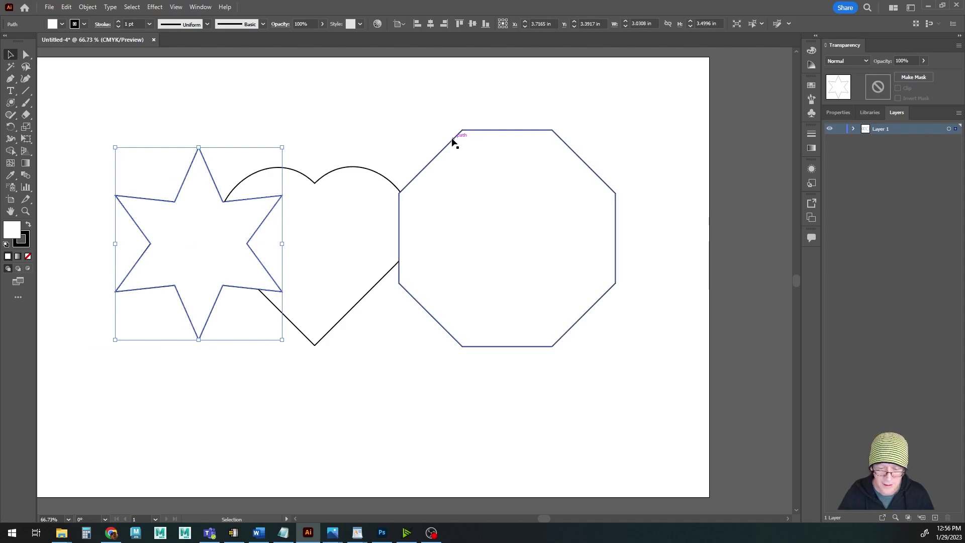
Nudge the octagon left toward the heart and draw two overlapping ellipses below the star
{"action": "left_click_drag", "start_coordinate": [453, 142], "coordinate": [408, 156]}
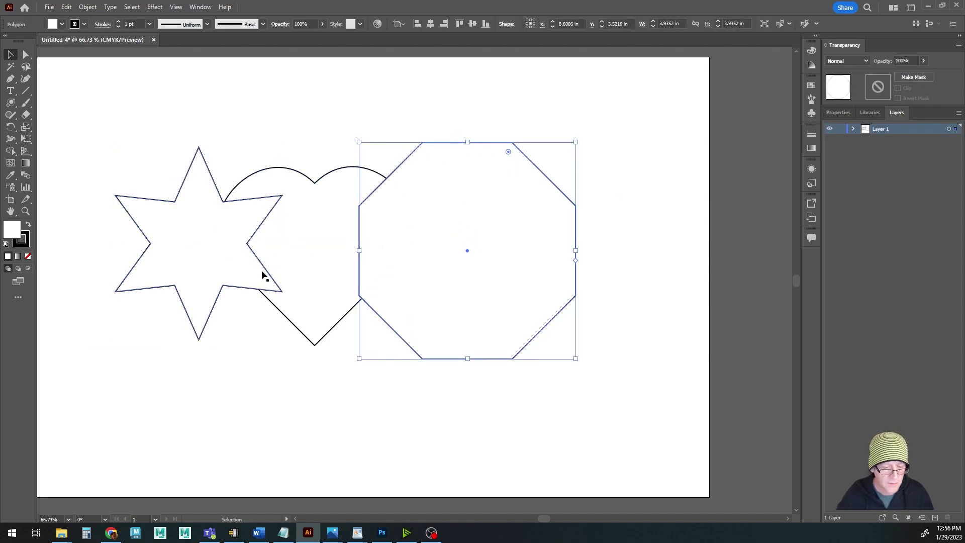
{"action": "left_click_drag", "start_coordinate": [263, 273], "coordinate": [297, 231]}
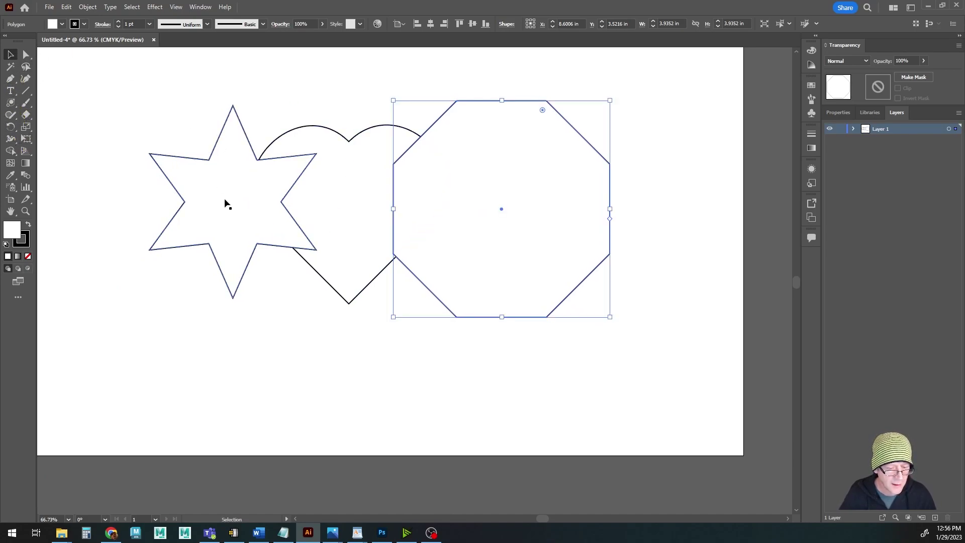
{"action": "left_click", "coordinate": [11, 103]}
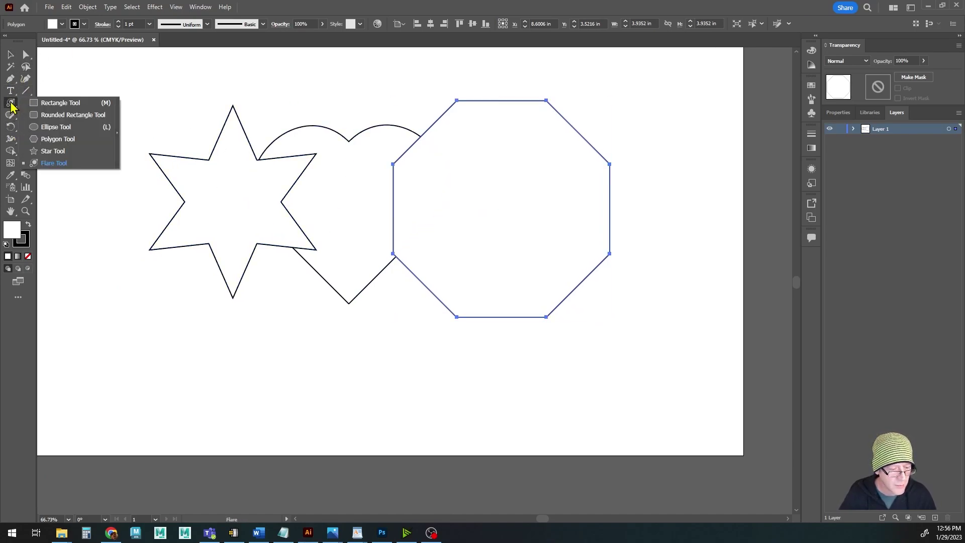
{"action": "left_click", "coordinate": [45, 127]}
{"action": "left_click_drag", "start_coordinate": [179, 337], "coordinate": [318, 327]}
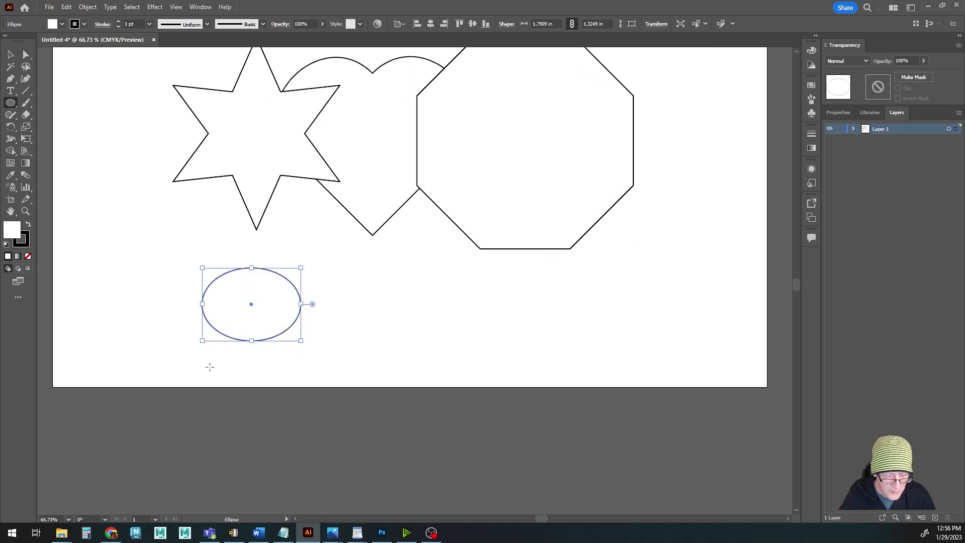
{"action": "left_click_drag", "start_coordinate": [202, 360], "coordinate": [256, 312]}
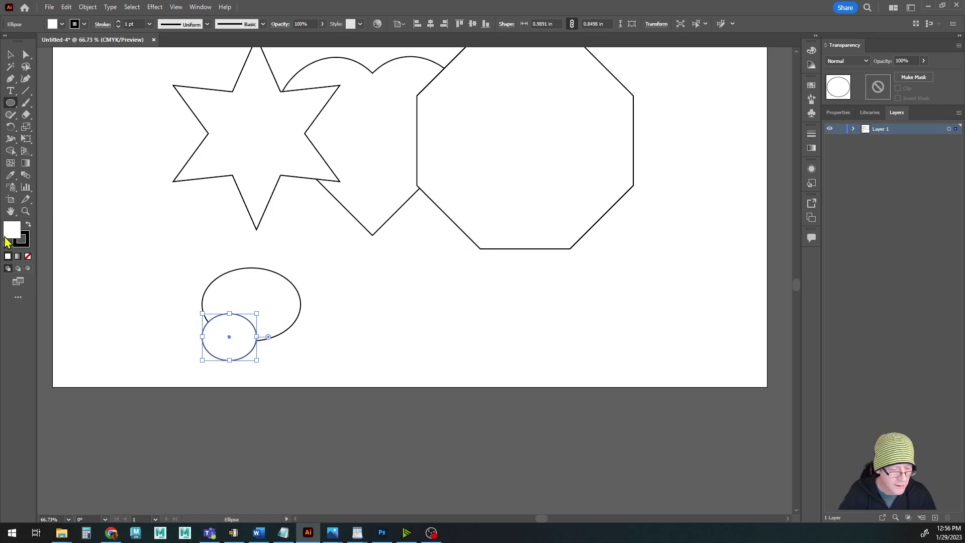
Set the small ellipse's fill to None, add an overlapping circle, and shift both circles left
{"action": "left_click", "coordinate": [28, 257]}
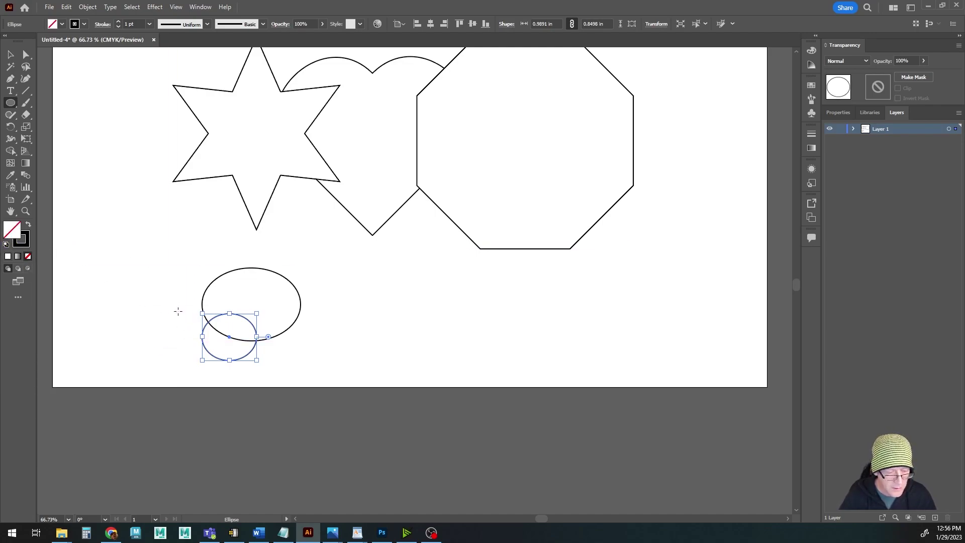
{"action": "left_click_drag", "start_coordinate": [178, 311], "coordinate": [242, 373]}
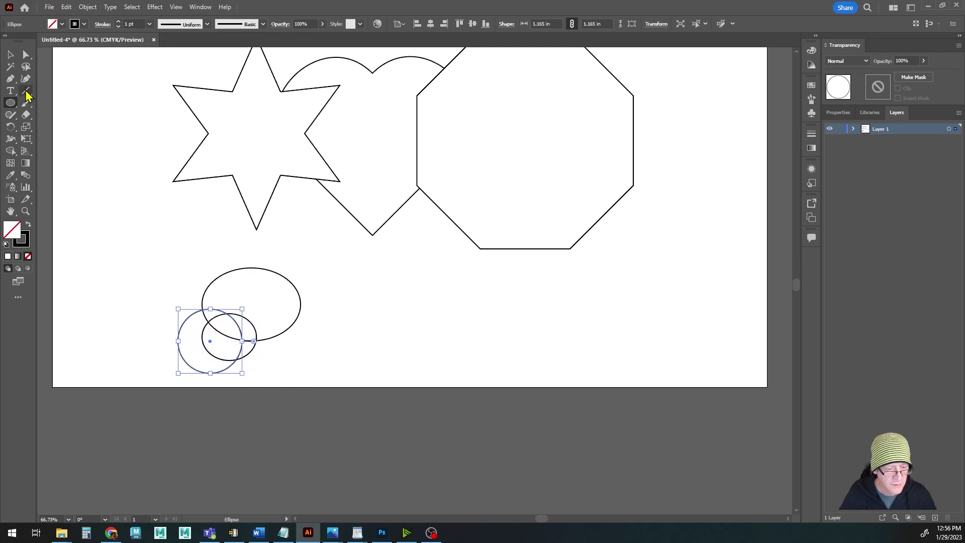
{"action": "left_click", "coordinate": [11, 56]}
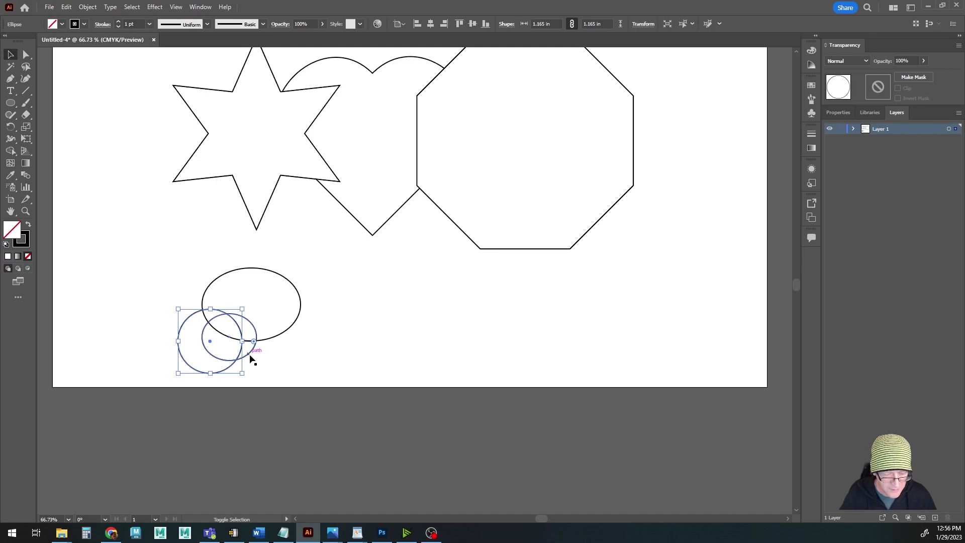
{"action": "left_click", "coordinate": [248, 353], "text": "shift"}
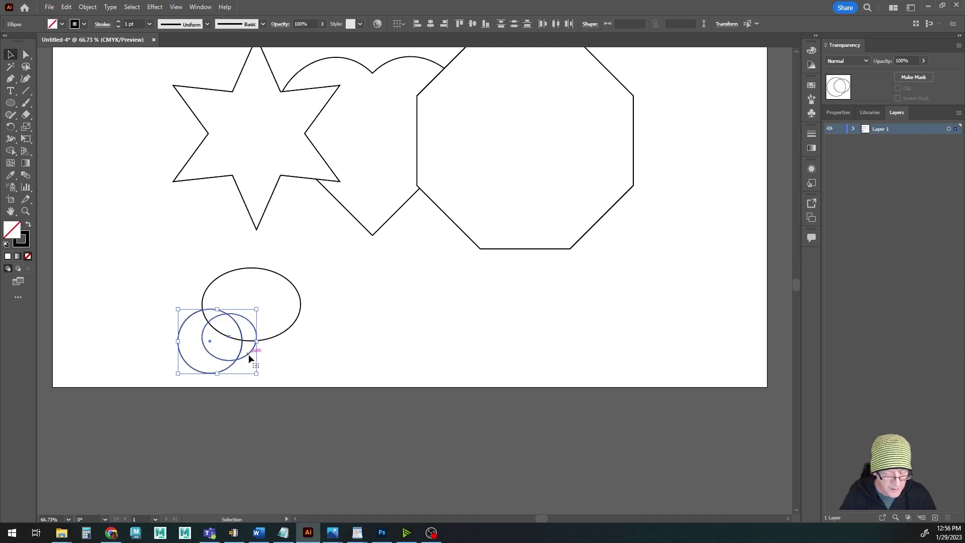
{"action": "left_click_drag", "start_coordinate": [248, 354], "coordinate": [237, 350]}
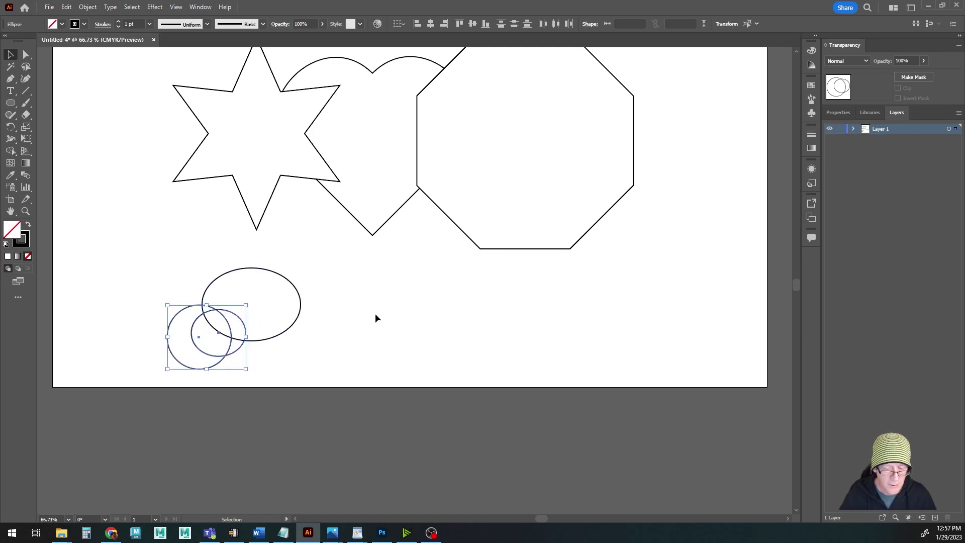
{"action": "left_click", "coordinate": [458, 317]}
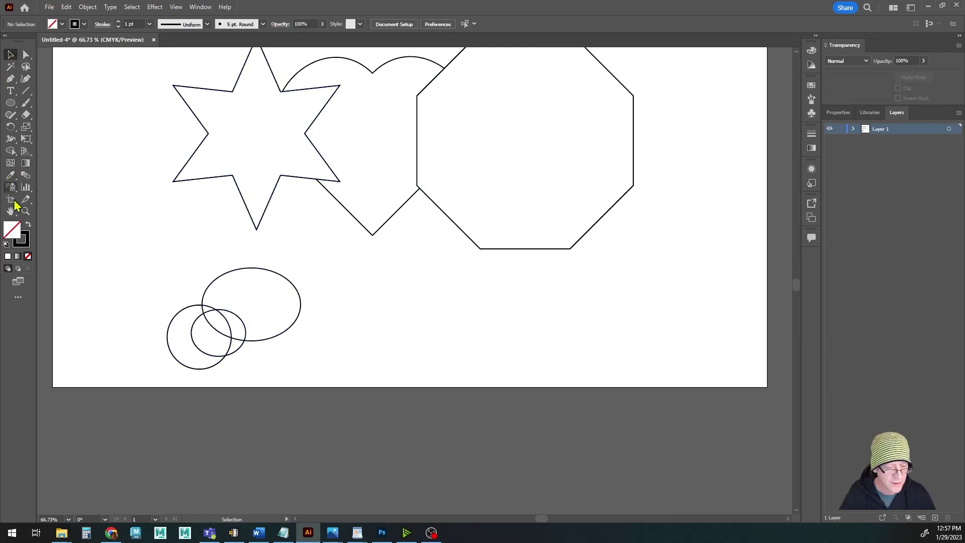
Use Shape Builder to merge the wide ellipse with the small circle and remove the left circle
{"action": "left_click", "coordinate": [11, 151]}
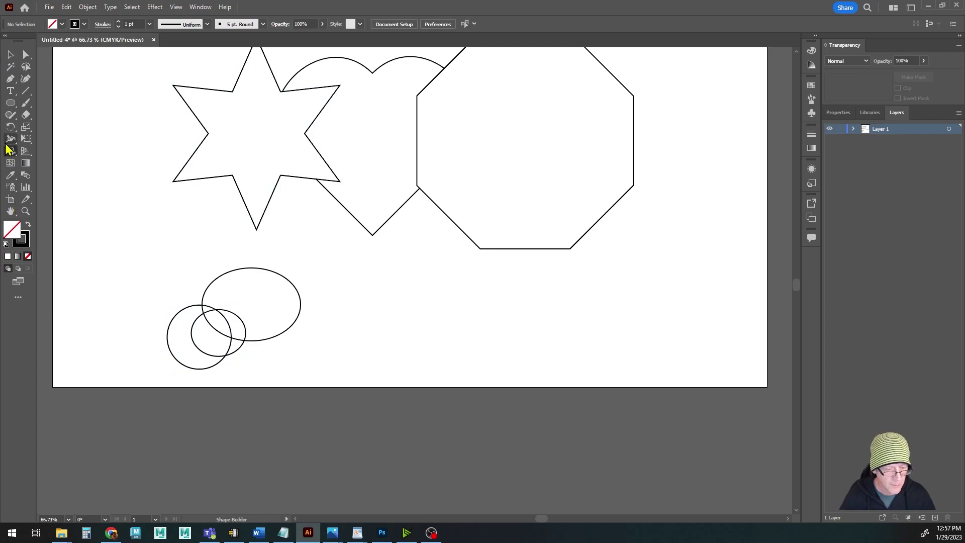
{"action": "left_click", "coordinate": [10, 55]}
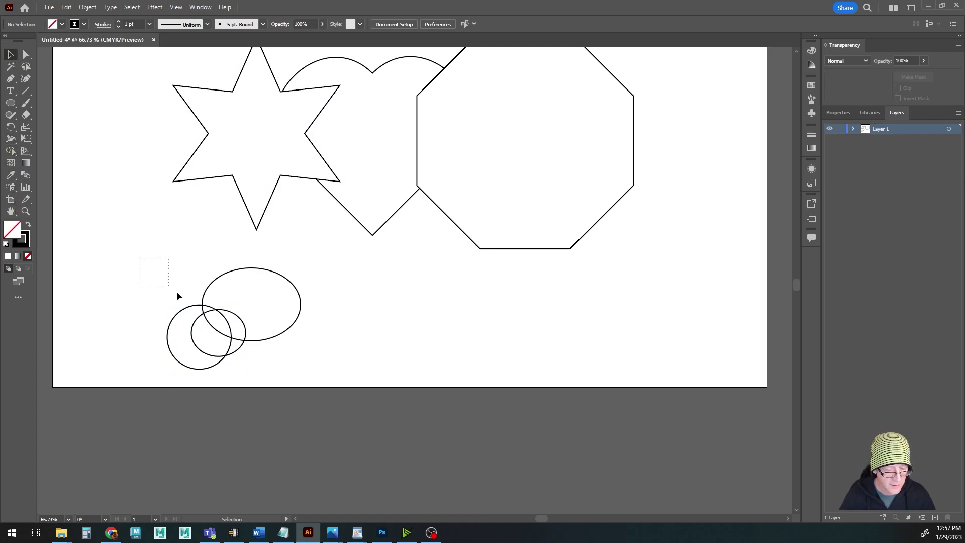
{"action": "left_click_drag", "start_coordinate": [177, 296], "coordinate": [327, 378]}
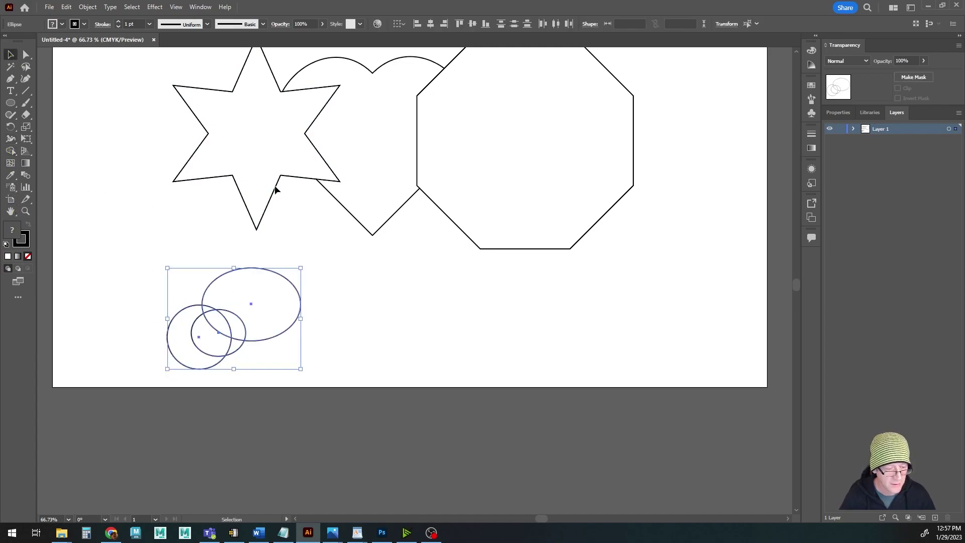
{"action": "left_click", "coordinate": [10, 150]}
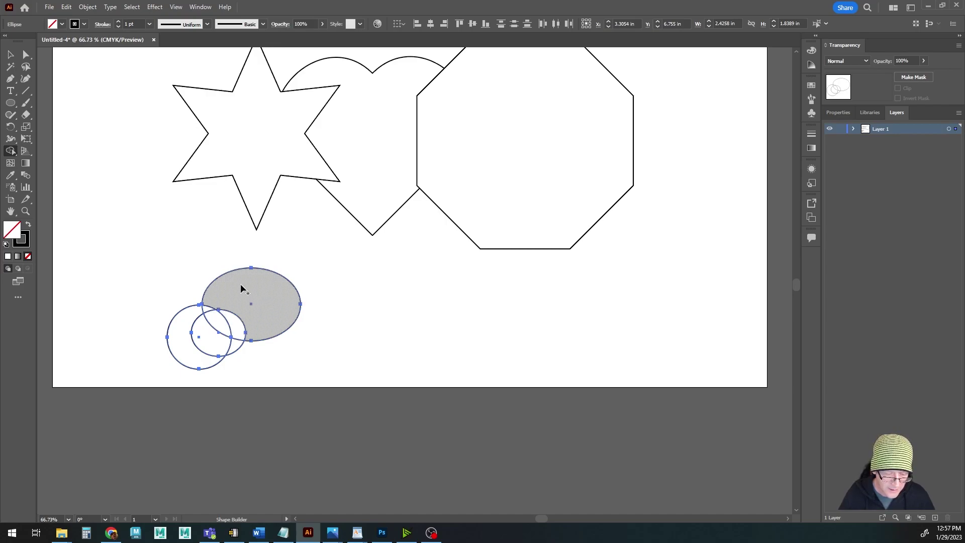
{"action": "mouse_move", "coordinate": [241, 288]}
{"action": "left_mouse_down"}
{"action": "mouse_move", "coordinate": [210, 314]}
{"action": "mouse_move", "coordinate": [242, 332]}
{"action": "mouse_move", "coordinate": [233, 341]}
{"action": "left_mouse_up"}
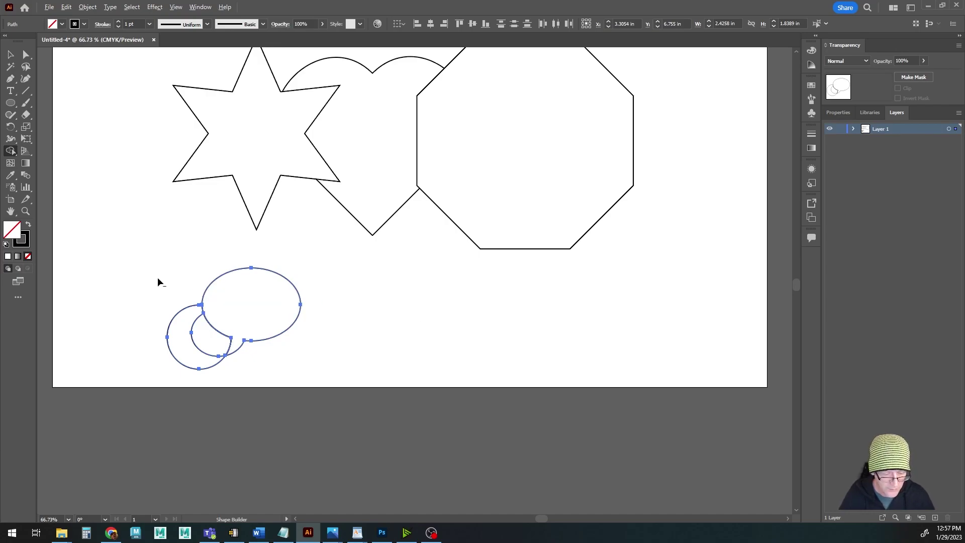
{"action": "mouse_move", "coordinate": [158, 278]}
{"action": "left_mouse_down"}
{"action": "mouse_move", "coordinate": [197, 330]}
{"action": "mouse_move", "coordinate": [190, 324]}
{"action": "left_mouse_up"}
{"action": "key", "text": "v"}
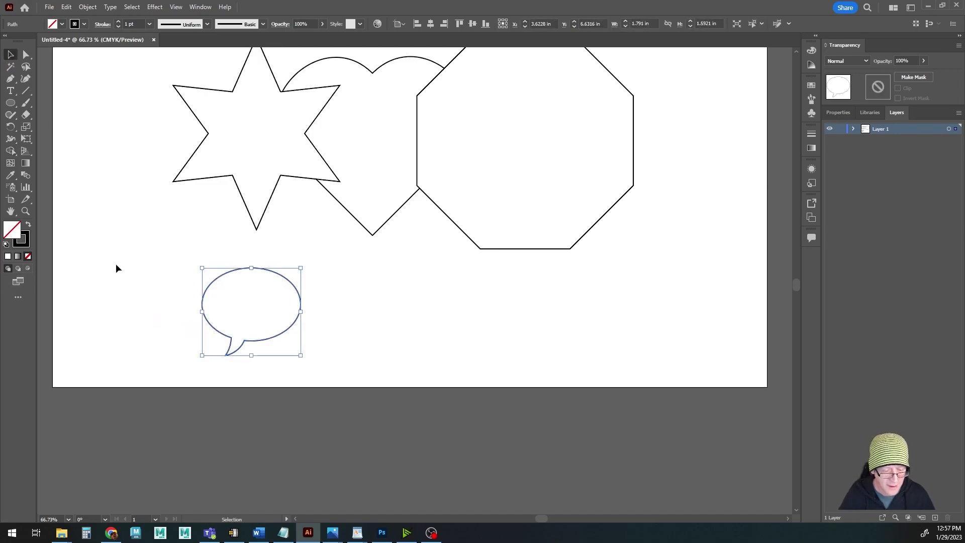
{"action": "left_click", "coordinate": [324, 362]}
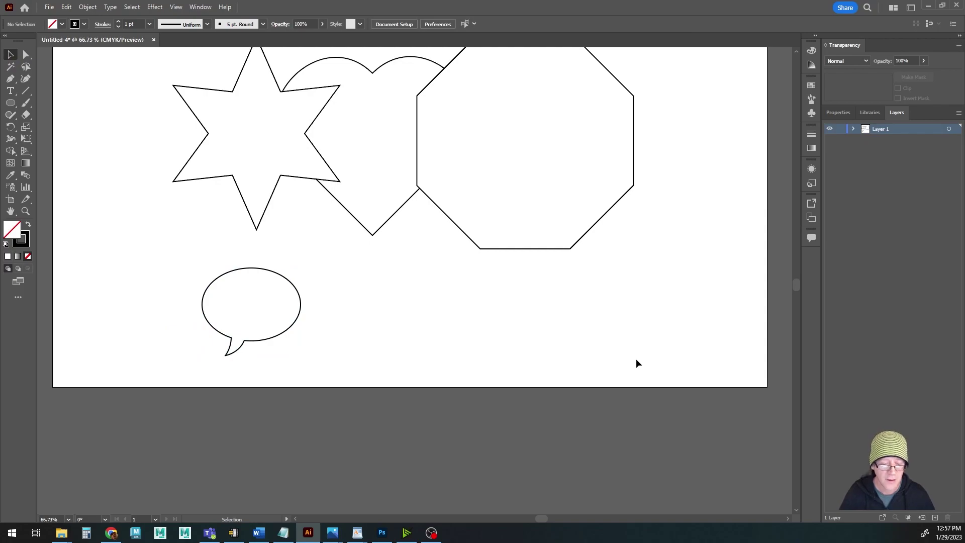
Merge the star and octagon overlaps with Shape Builder, then delete the star and octagon regions
{"action": "scroll", "coordinate": [298, 351], "scroll_direction": "up", "scroll_amount": 4}
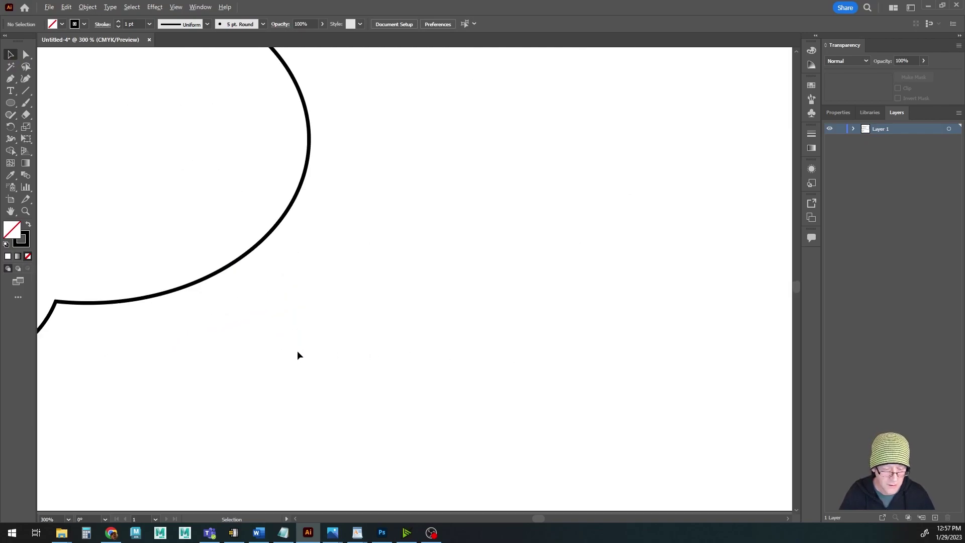
{"action": "scroll", "coordinate": [297, 351], "scroll_direction": "down", "scroll_amount": 4}
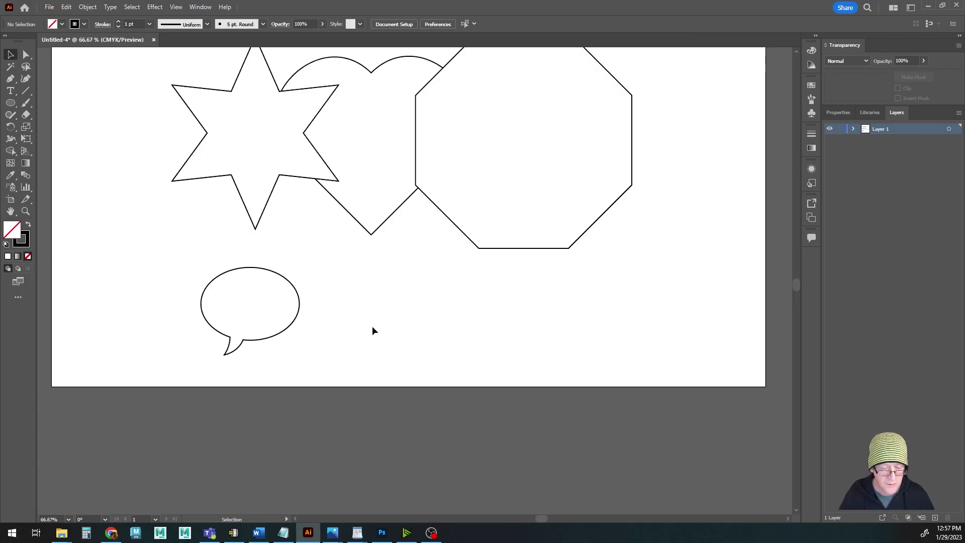
{"action": "key", "text": "ctrl+0"}
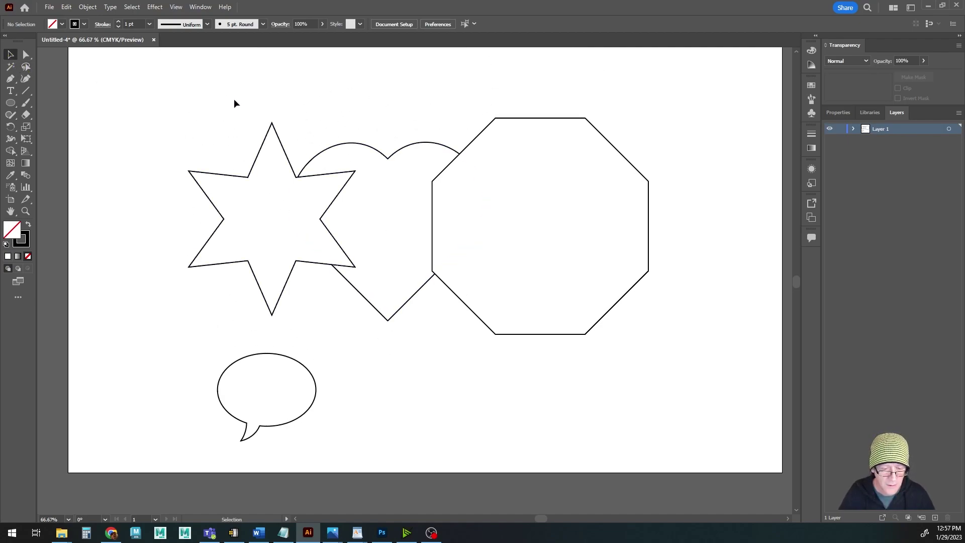
{"action": "left_click_drag", "start_coordinate": [229, 98], "coordinate": [557, 309]}
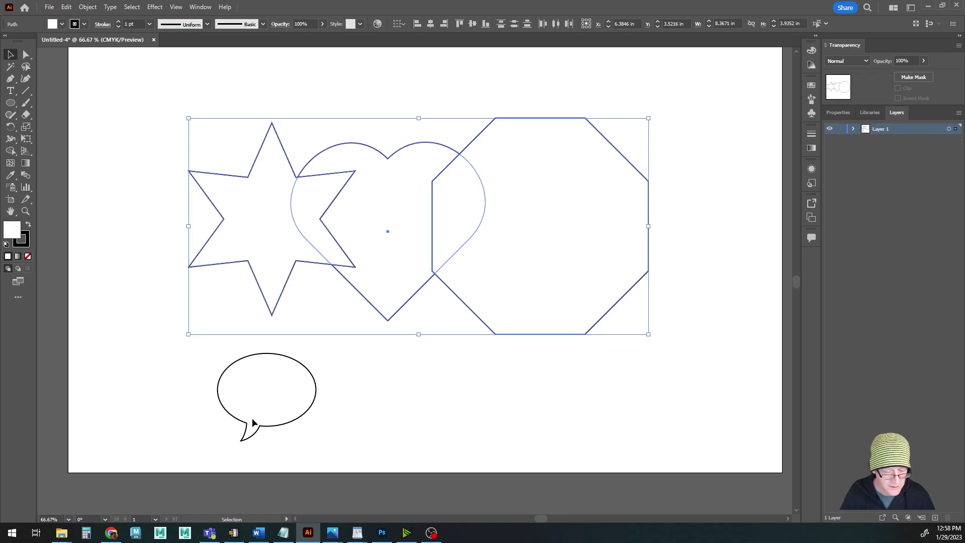
{"action": "left_click", "coordinate": [11, 152]}
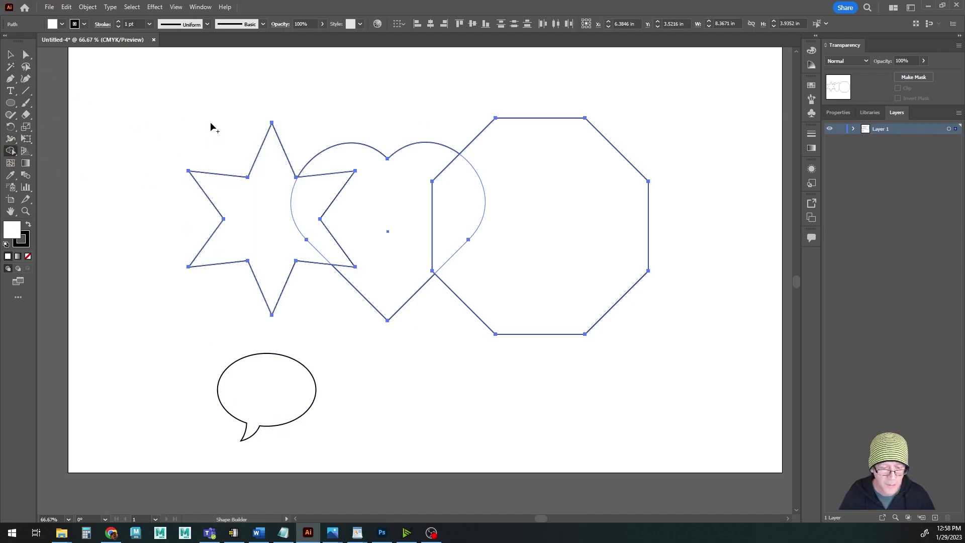
{"action": "left_click", "coordinate": [321, 200]}
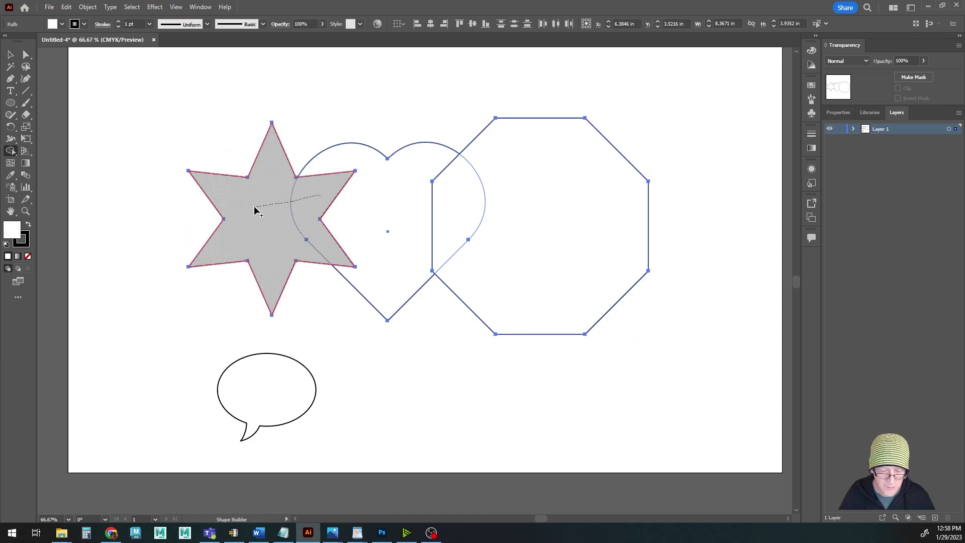
{"action": "left_click_drag", "start_coordinate": [466, 215], "coordinate": [535, 232]}
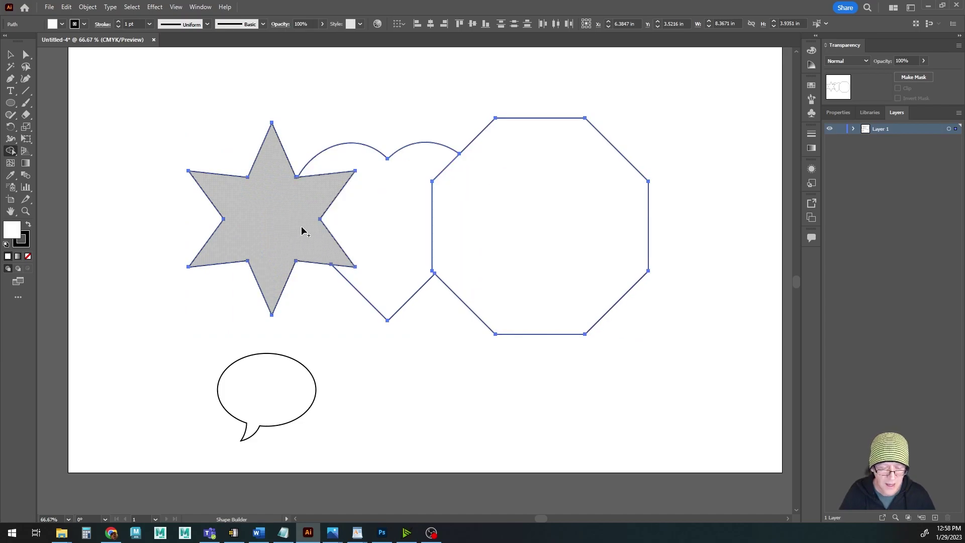
{"action": "left_click", "coordinate": [274, 215], "text": "alt"}
{"action": "left_click", "coordinate": [541, 220], "text": "alt"}
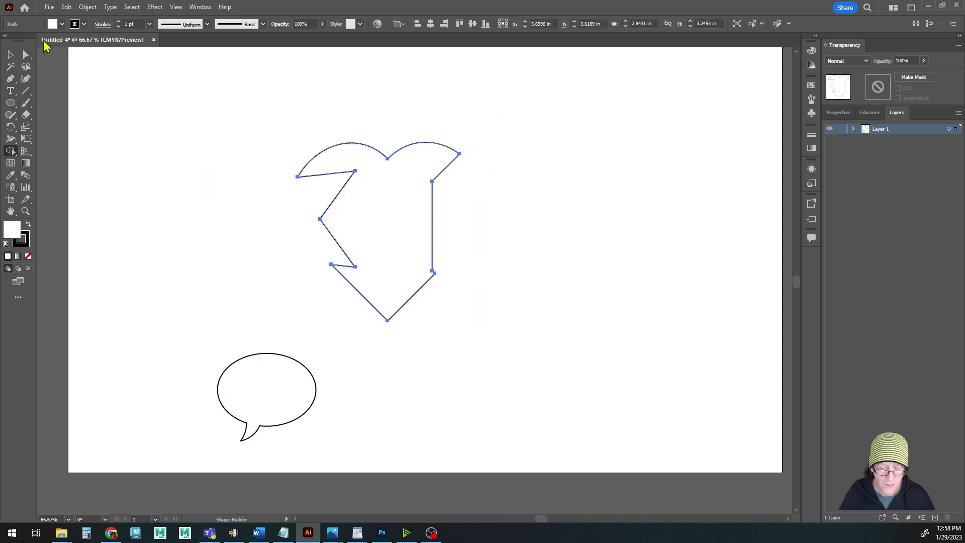
Move the notched heart shape up and to the left, then reselect it
{"action": "key", "text": "v"}
{"action": "left_click", "coordinate": [211, 166]}
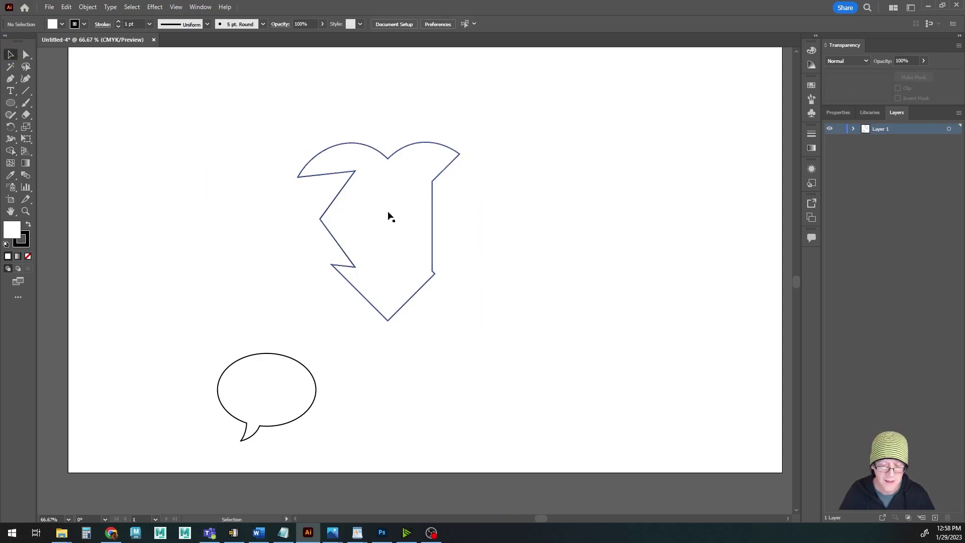
{"action": "left_click", "coordinate": [398, 241]}
{"action": "left_click_drag", "start_coordinate": [399, 241], "coordinate": [235, 199]}
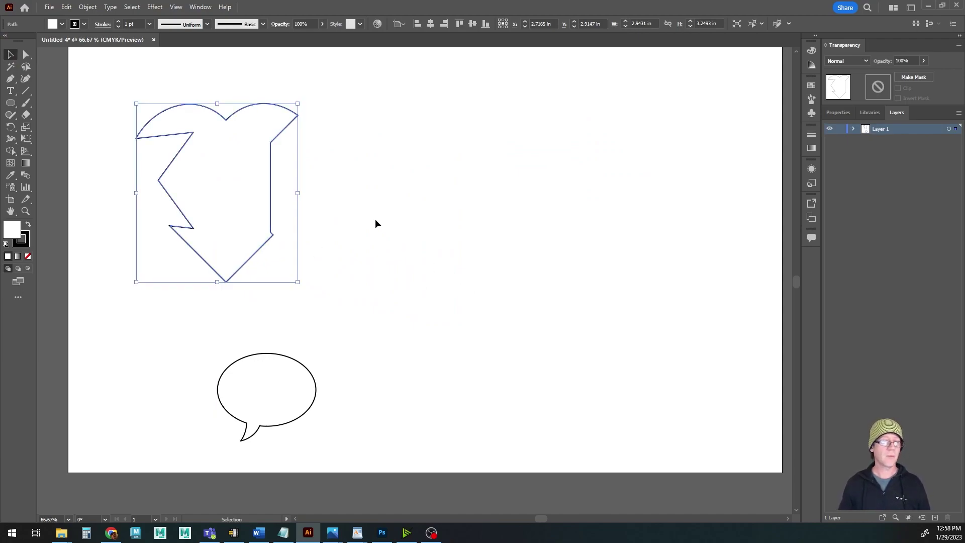
{"action": "left_click", "coordinate": [351, 201]}
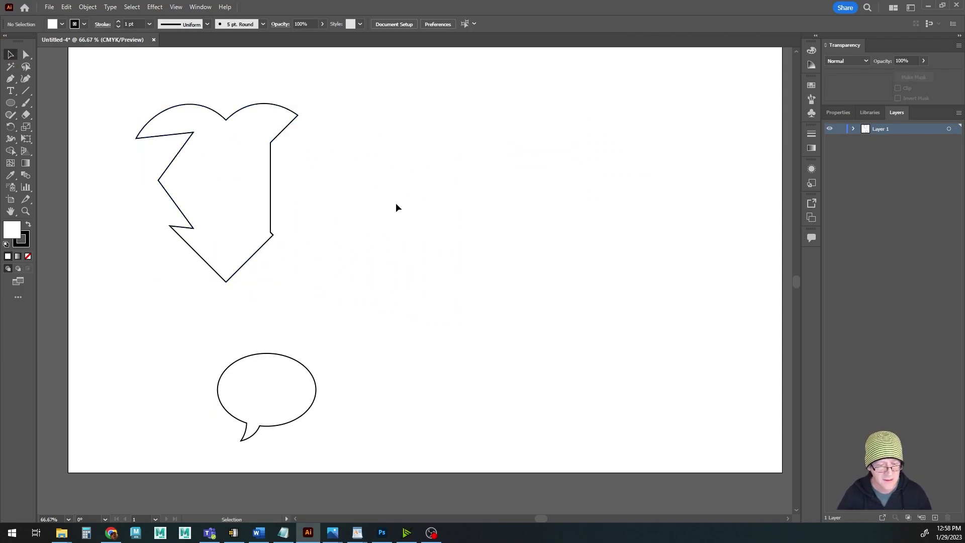
{"action": "left_click", "coordinate": [200, 174]}
Delete the heart and speech bubble, then drag the fisherman image from File Explorer onto the canvas
{"action": "key", "text": "Delete"}
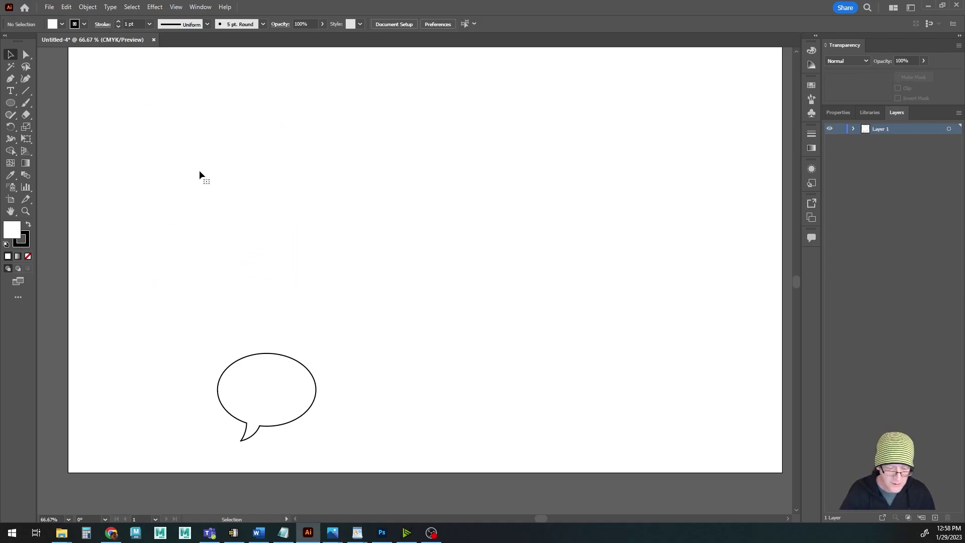
{"action": "left_click_drag", "start_coordinate": [194, 334], "coordinate": [354, 449]}
{"action": "key", "text": "Delete"}
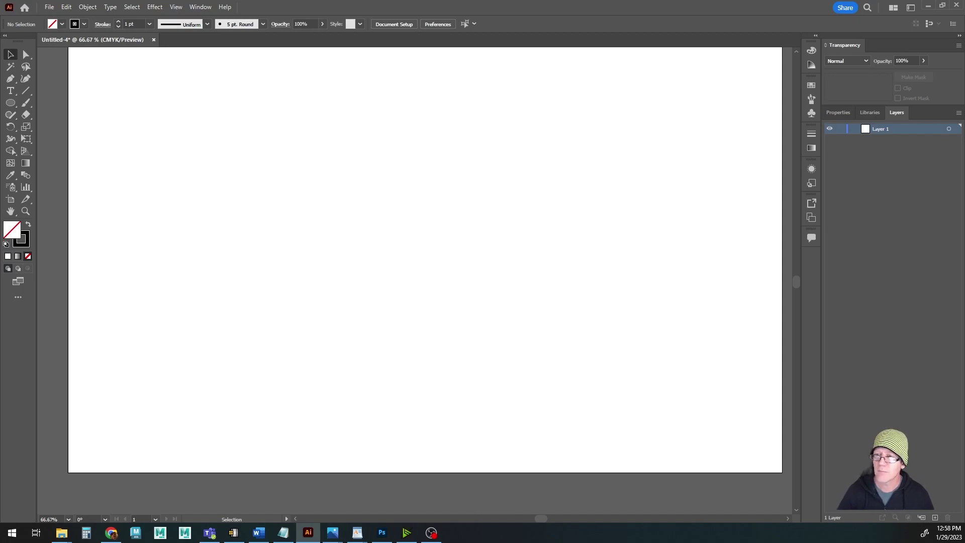
{"action": "key", "text": "super+e"}
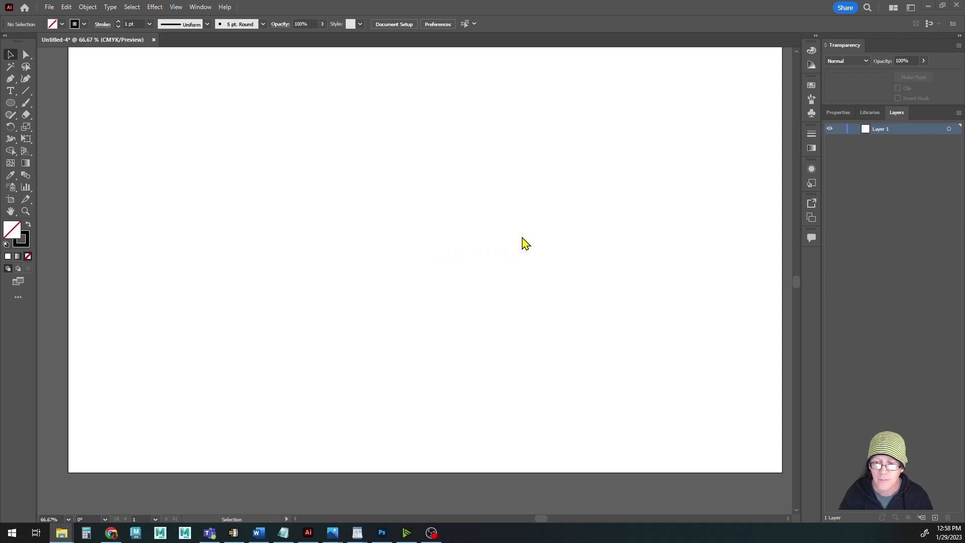
{"action": "left_click_drag", "start_coordinate": [522, 244], "coordinate": [392, 243]}
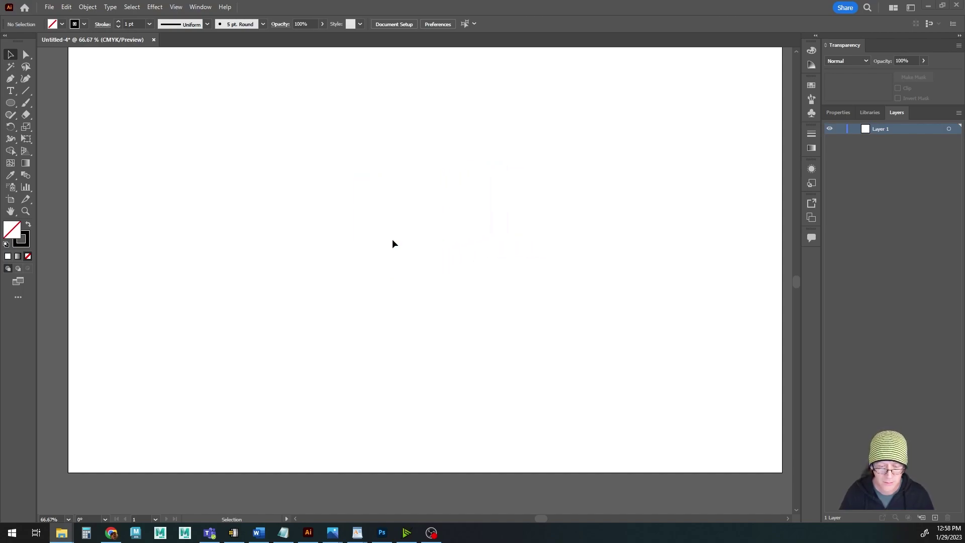
Shrink the fisherman image and move it down onto the artboard
{"action": "key", "text": "ctrl+minus"}
{"action": "key", "text": "ctrl+minus"}
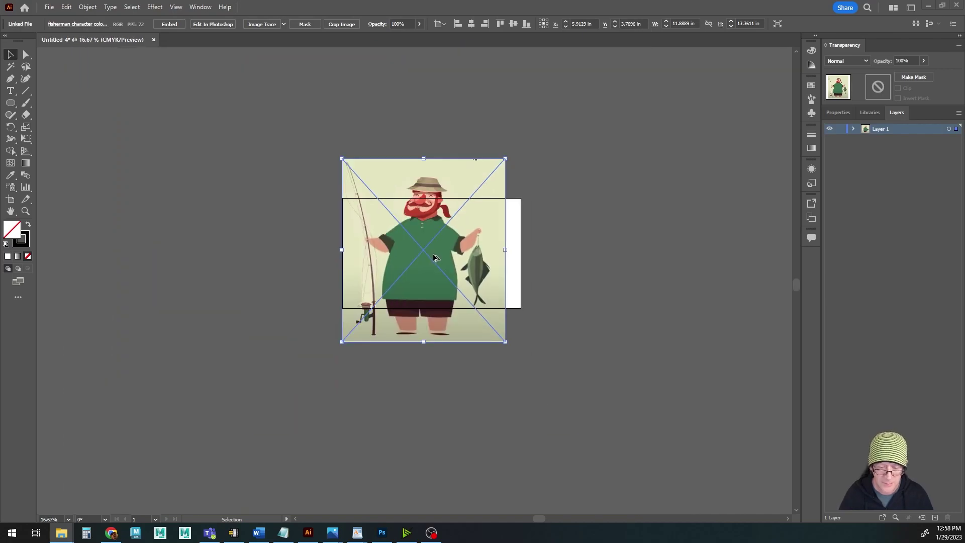
{"action": "left_click_drag", "start_coordinate": [577, 429], "coordinate": [455, 305]}
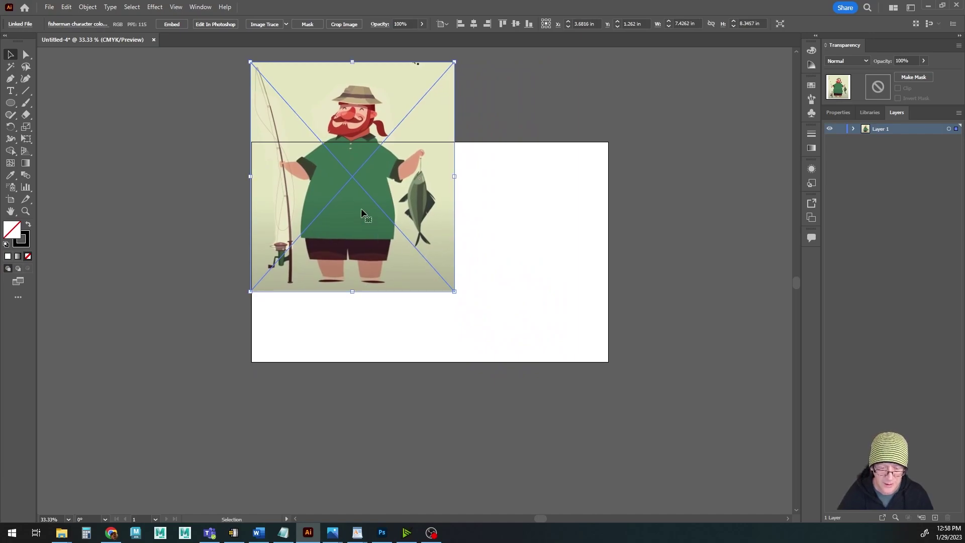
{"action": "left_click_drag", "start_coordinate": [361, 208], "coordinate": [436, 290]}
{"action": "scroll", "coordinate": [439, 267], "scroll_direction": "up", "scroll_amount": 6}
{"action": "scroll", "coordinate": [440, 266], "scroll_direction": "down", "scroll_amount": 3}
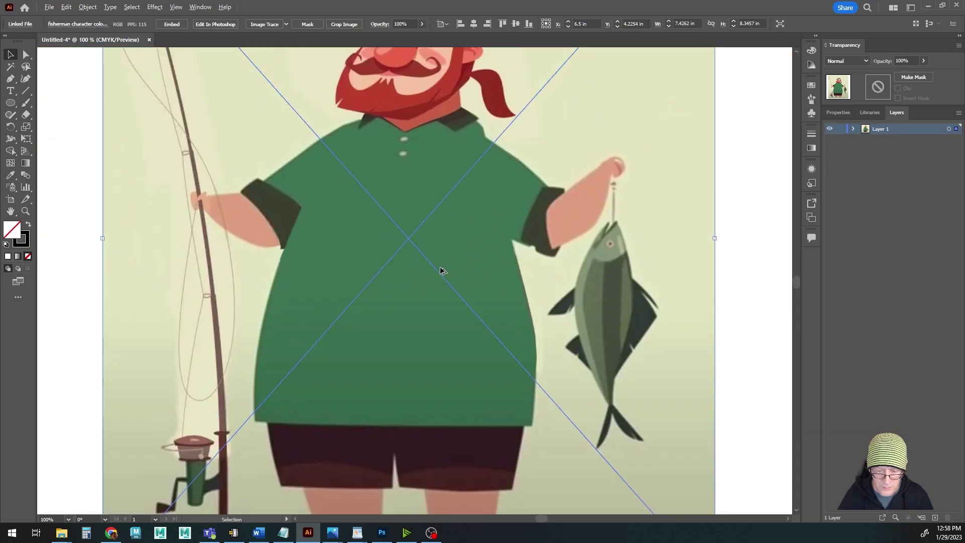
{"action": "scroll", "coordinate": [440, 270], "scroll_direction": "down", "scroll_amount": 3}
Enlarge the image slightly to about 8.91 x 10.02 in and slide it a little left
{"action": "left_click_drag", "start_coordinate": [578, 423], "coordinate": [641, 494]}
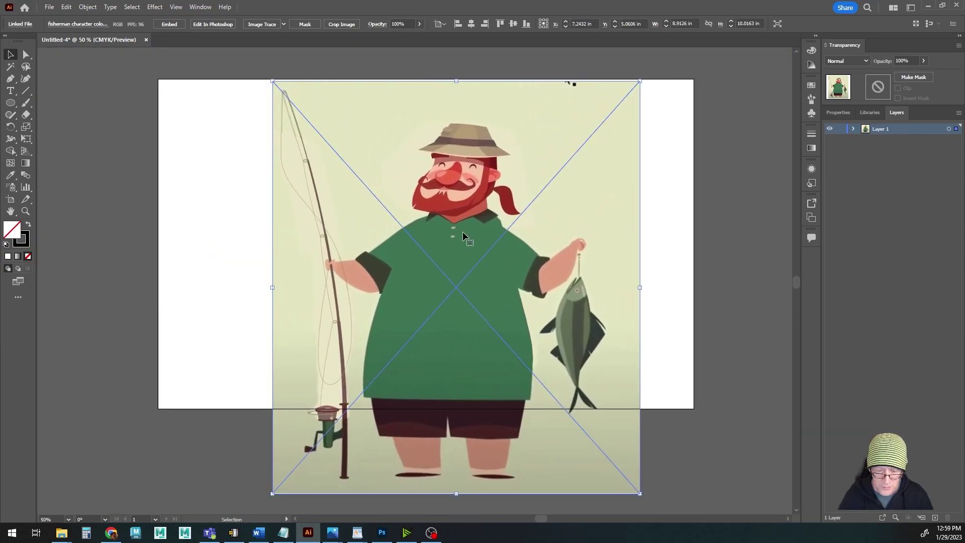
{"action": "scroll", "coordinate": [433, 290], "scroll_direction": "up", "scroll_amount": 6}
{"action": "scroll", "coordinate": [433, 290], "scroll_direction": "down", "scroll_amount": 3}
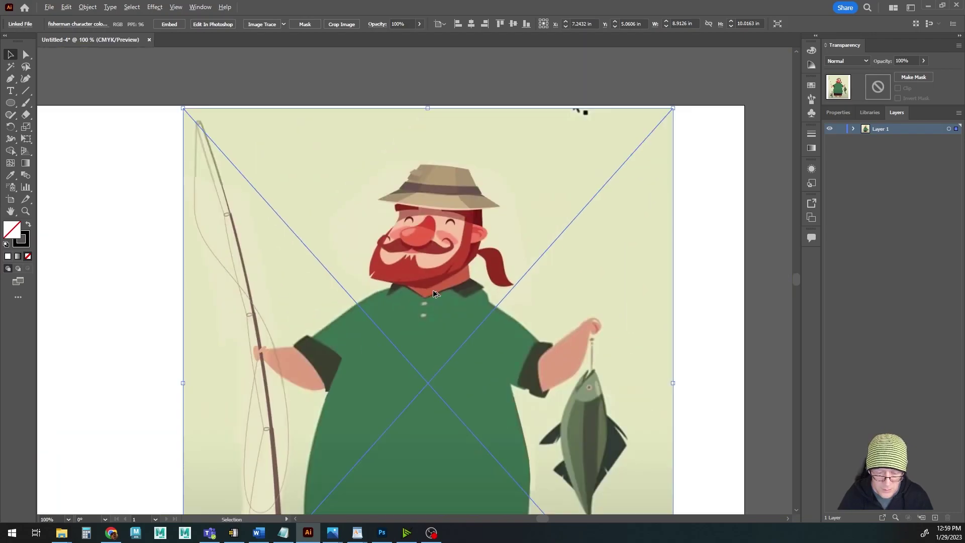
{"action": "scroll", "coordinate": [433, 290], "scroll_direction": "down", "scroll_amount": 3}
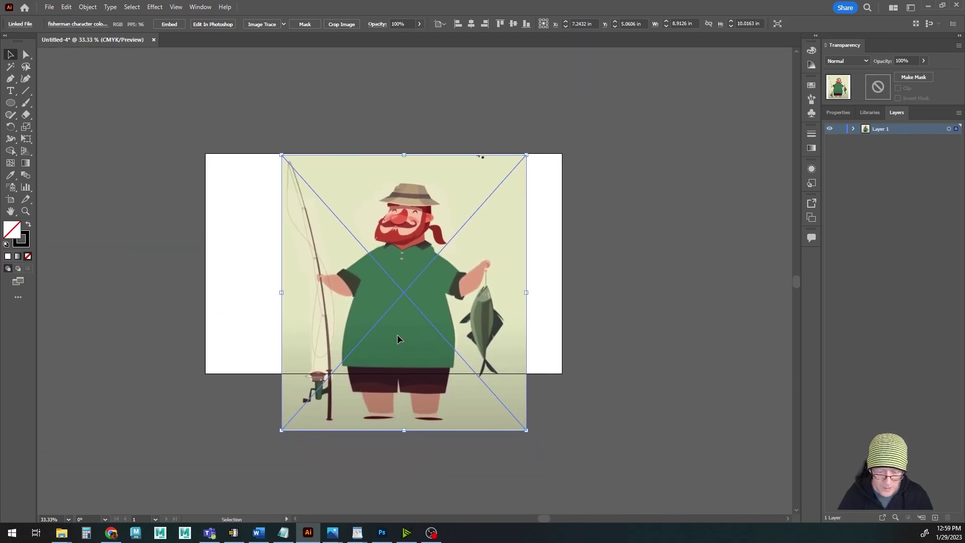
{"action": "left_click_drag", "start_coordinate": [397, 335], "coordinate": [378, 335]}
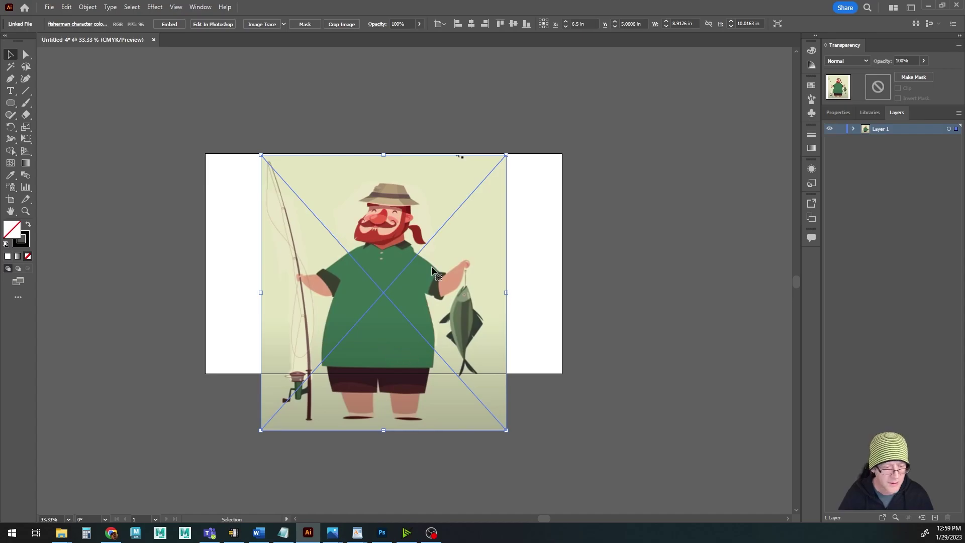
{"action": "left_click", "coordinate": [10, 199]}
Drag the artboard's left, bottom and right edges to match the fisherman image
{"action": "left_click_drag", "start_coordinate": [205, 267], "coordinate": [261, 271]}
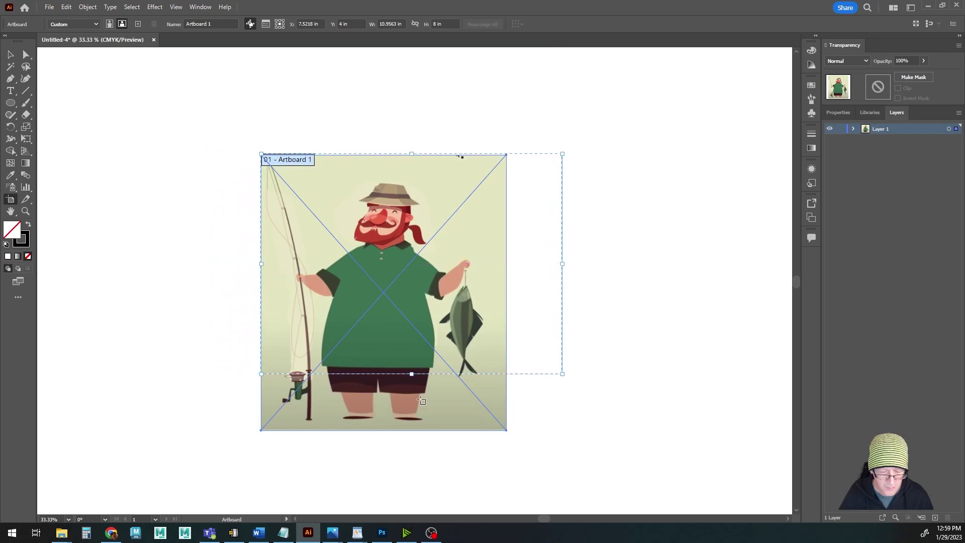
{"action": "left_click_drag", "start_coordinate": [412, 374], "coordinate": [410, 430]}
{"action": "left_click_drag", "start_coordinate": [562, 293], "coordinate": [505, 298]}
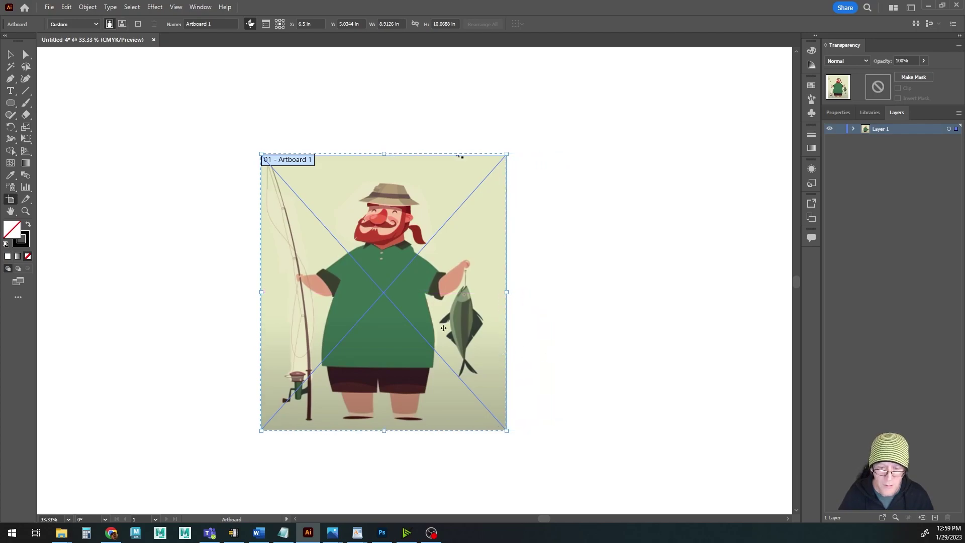
{"action": "left_click", "coordinate": [10, 55]}
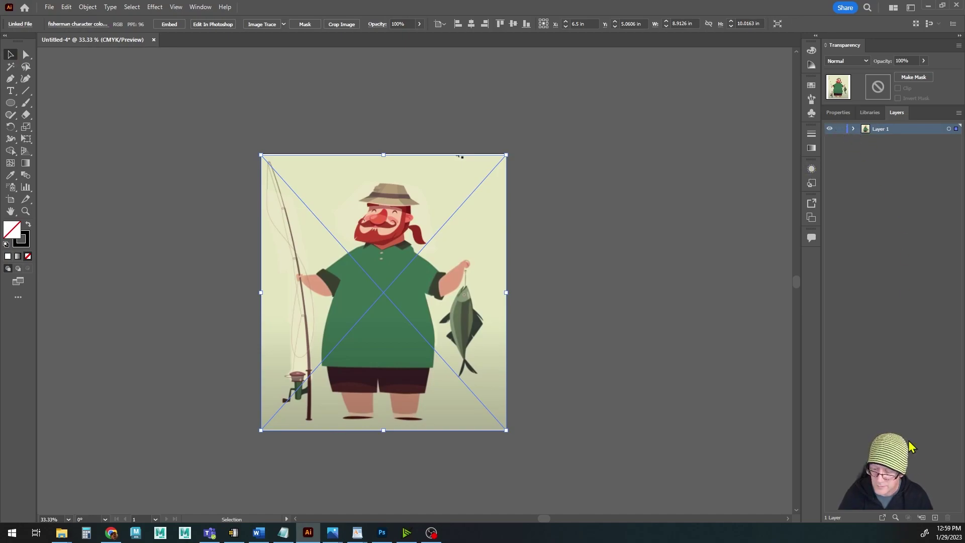
Add a new layer, Layer 2, and move it beneath Layer 1
{"action": "left_click", "coordinate": [936, 518]}
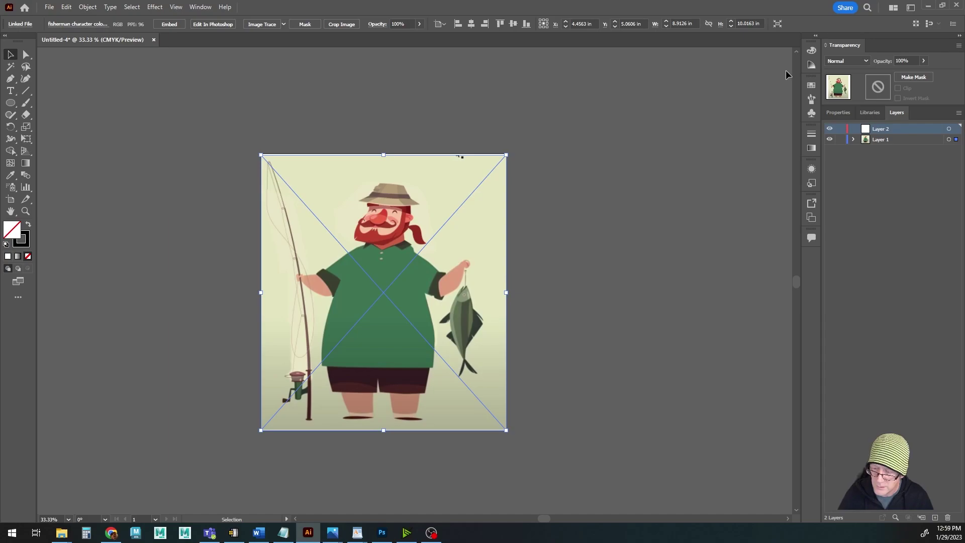
{"action": "left_click", "coordinate": [948, 130]}
{"action": "left_click_drag", "start_coordinate": [879, 132], "coordinate": [885, 157]}
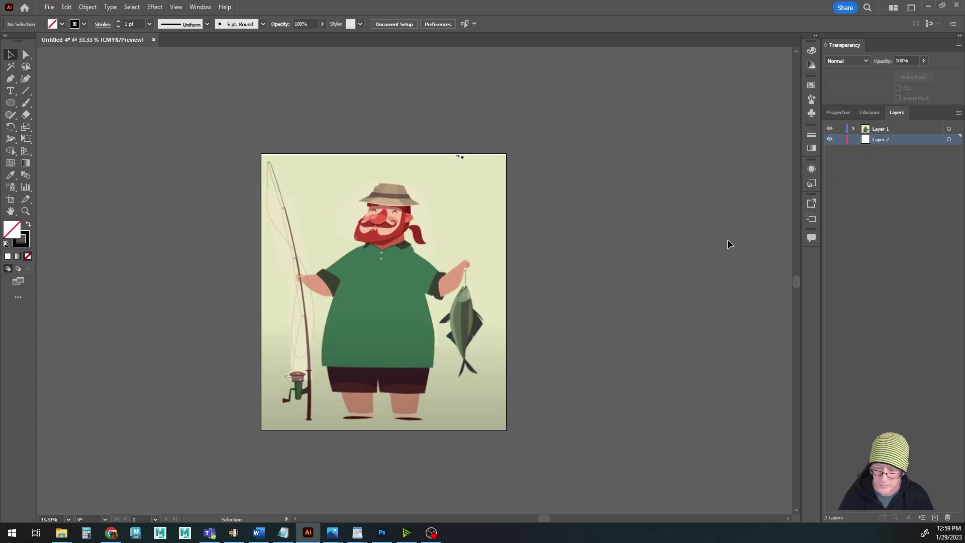
Zoom to 200% on the fisherman's hat and face, then select the placed template image
{"action": "scroll", "coordinate": [423, 300], "scroll_direction": "up", "scroll_amount": 1}
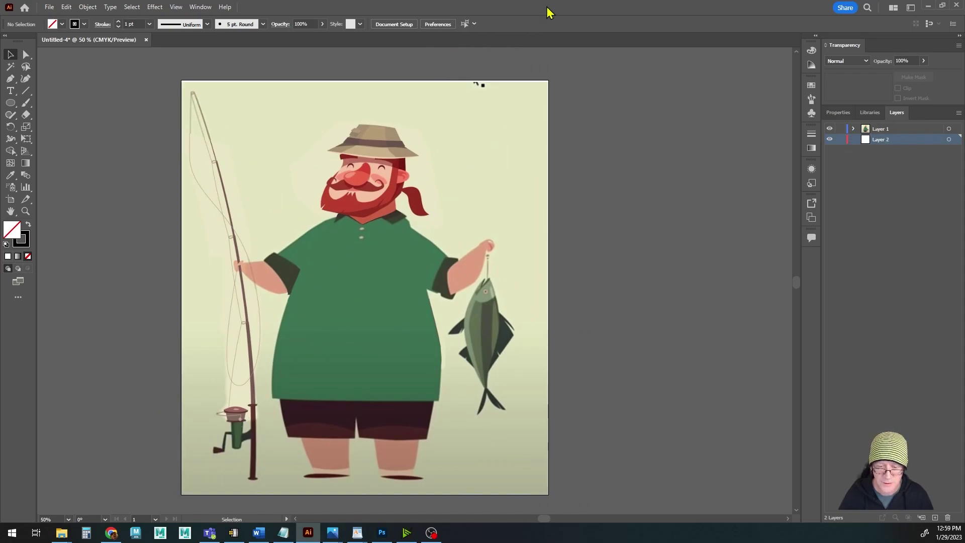
{"action": "scroll", "coordinate": [381, 104], "scroll_direction": "up", "scroll_amount": 2}
{"action": "scroll", "coordinate": [405, 226], "scroll_direction": "up", "scroll_amount": 2}
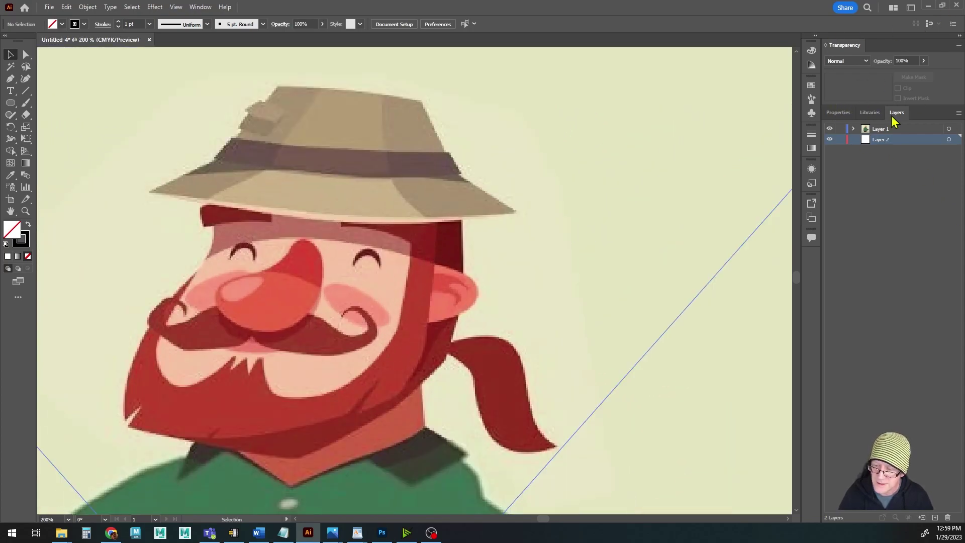
{"action": "left_click", "coordinate": [950, 130]}
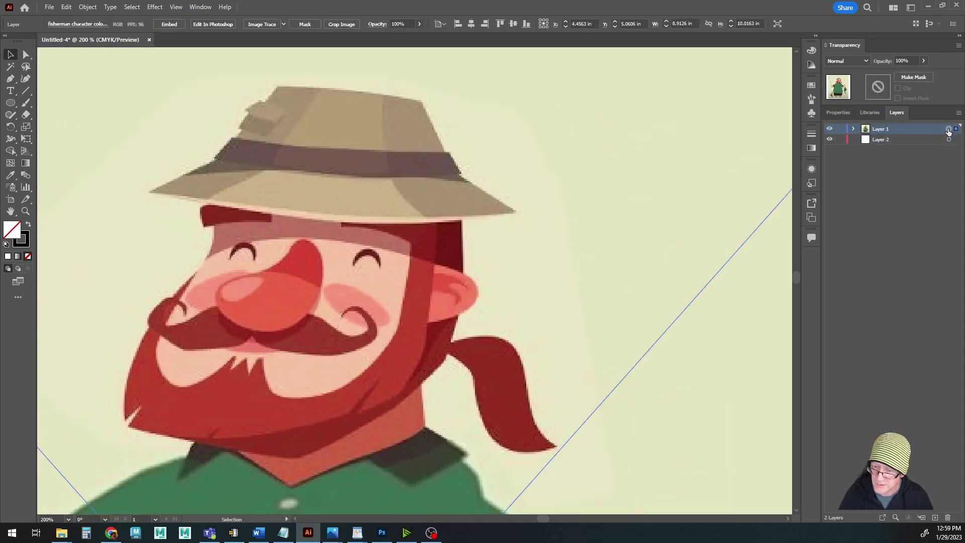
Fade the template to about 48% opacity and lock Layer 1, keeping the hat and face in view
{"action": "left_click", "coordinate": [924, 61]}
{"action": "mouse_move", "coordinate": [915, 74]}
{"action": "left_mouse_down"}
{"action": "mouse_move", "coordinate": [896, 73]}
{"action": "mouse_move", "coordinate": [903, 71]}
{"action": "left_mouse_up"}
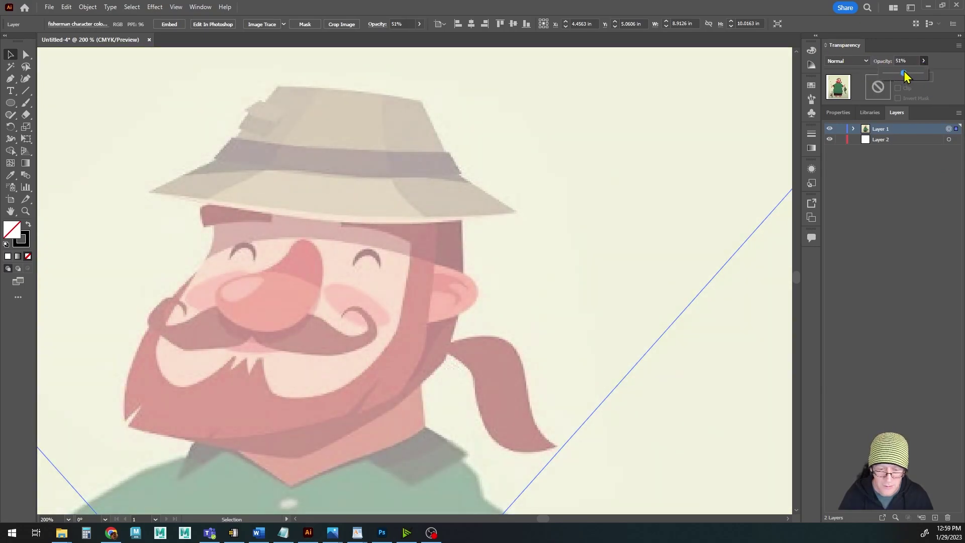
{"action": "left_click", "coordinate": [840, 129]}
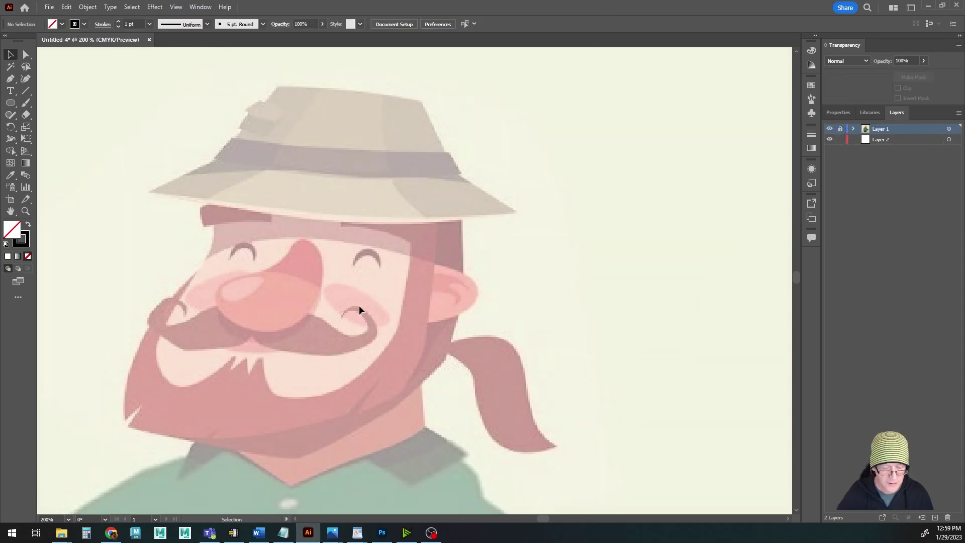
{"action": "left_click_drag", "start_coordinate": [286, 336], "coordinate": [386, 330]}
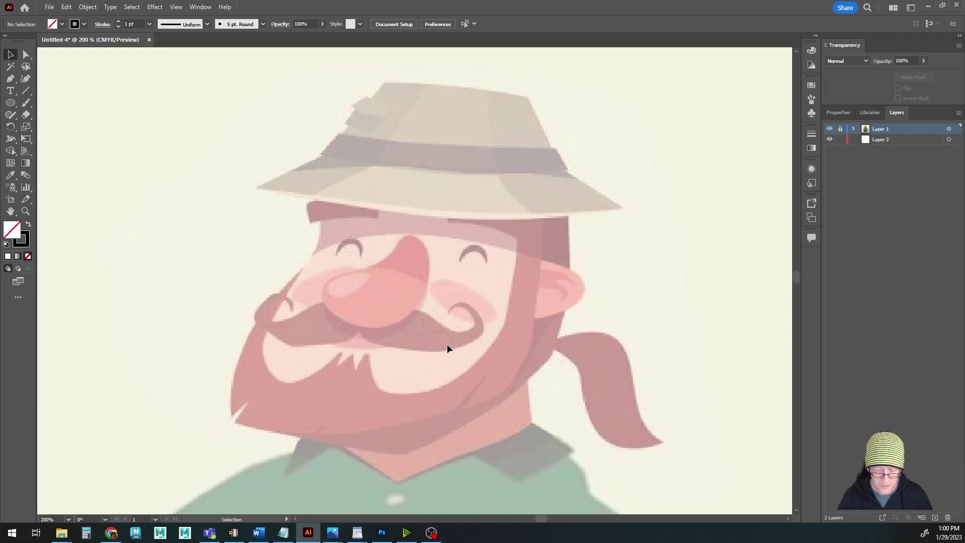
{"action": "scroll", "coordinate": [453, 362], "scroll_direction": "down", "scroll_amount": 2}
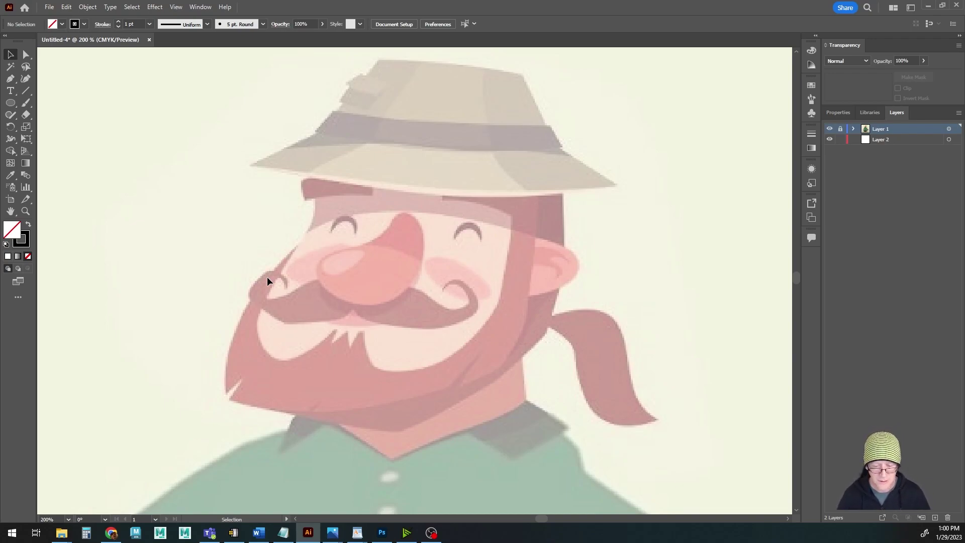
{"action": "scroll", "coordinate": [388, 224], "scroll_direction": "up", "scroll_amount": 3}
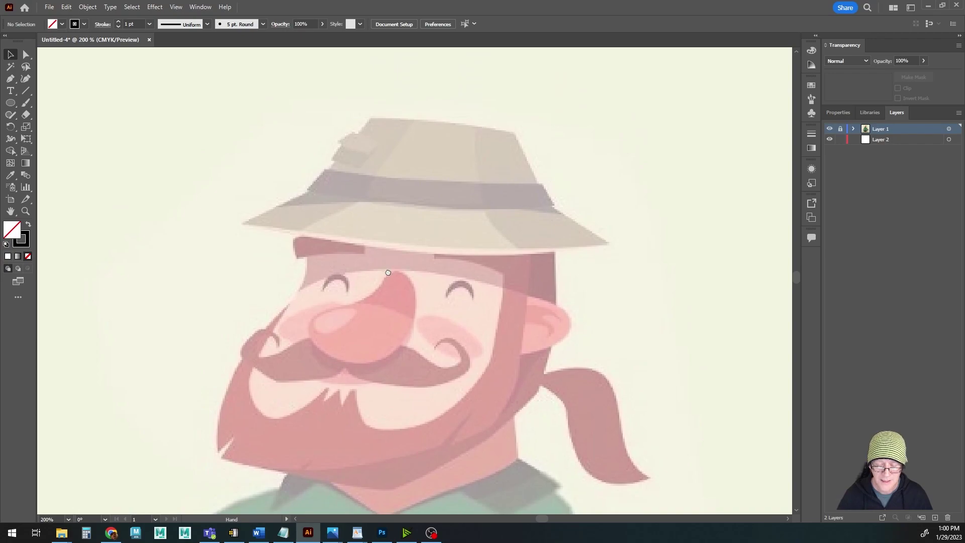
Make Layer 2 the active layer and swap to a black fill with no stroke
{"action": "left_click", "coordinate": [949, 139]}
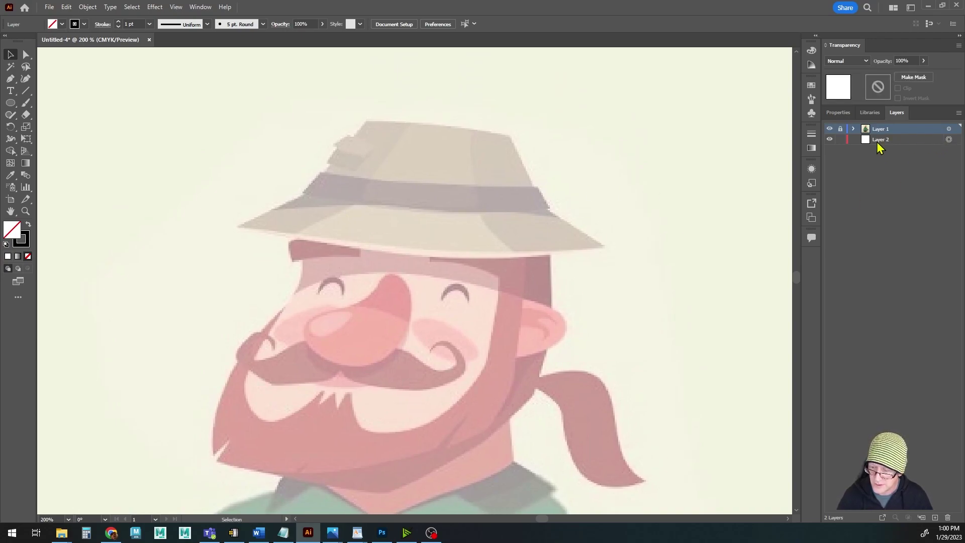
{"action": "left_click", "coordinate": [909, 139]}
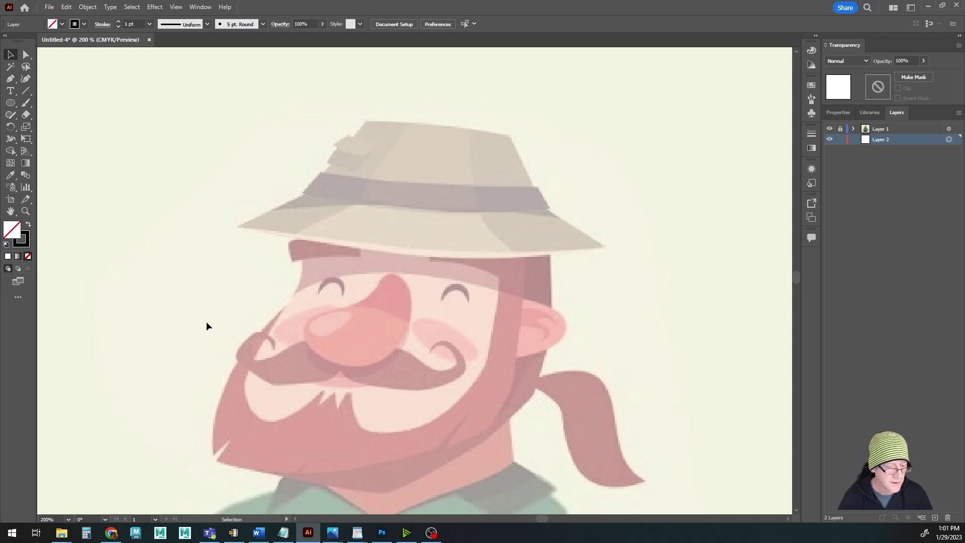
{"action": "left_click", "coordinate": [28, 226]}
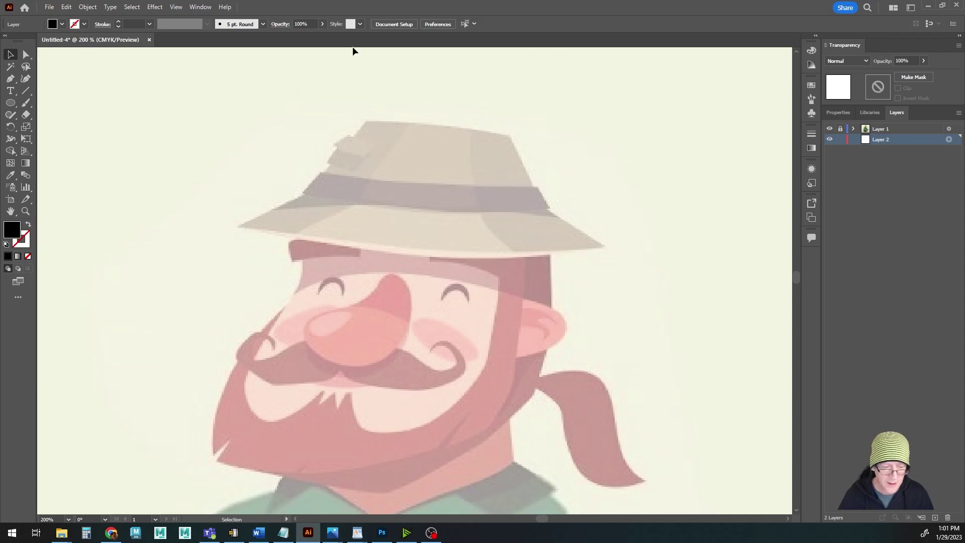
Sample the hat's beige as the fill, then raise saturation to about 46% for tan E2BA7A
{"action": "left_click", "coordinate": [10, 175]}
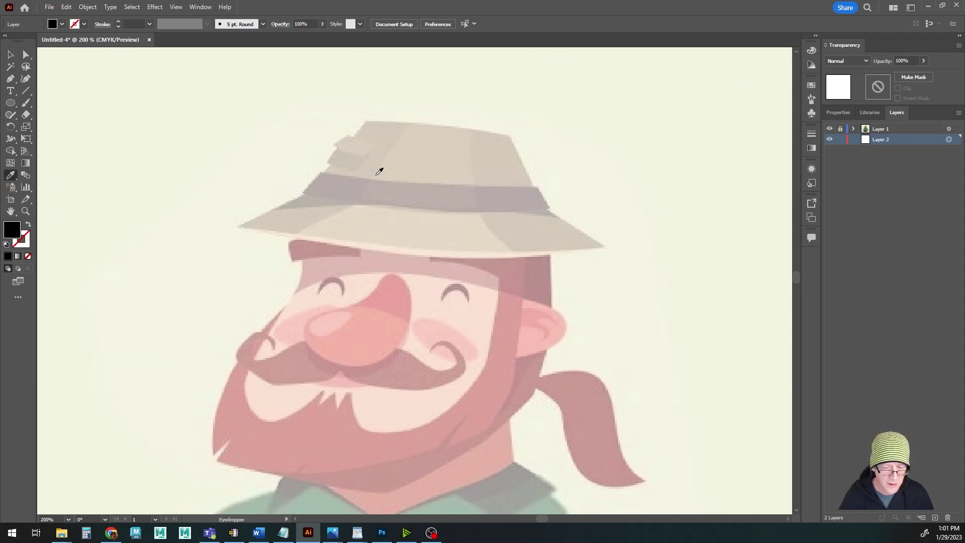
{"action": "left_click", "coordinate": [430, 224]}
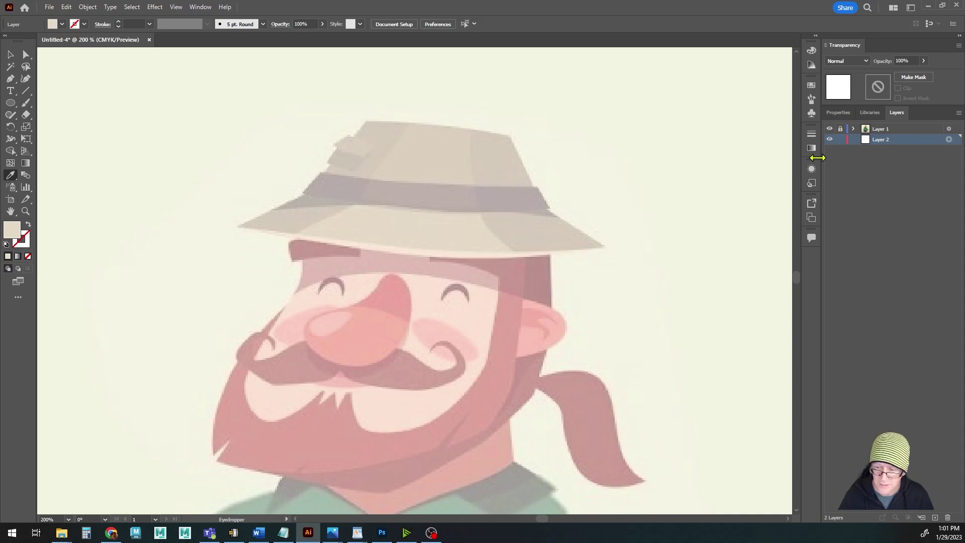
{"action": "double_click", "coordinate": [12, 230]}
{"action": "left_click_drag", "start_coordinate": [433, 169], "coordinate": [580, 216]}
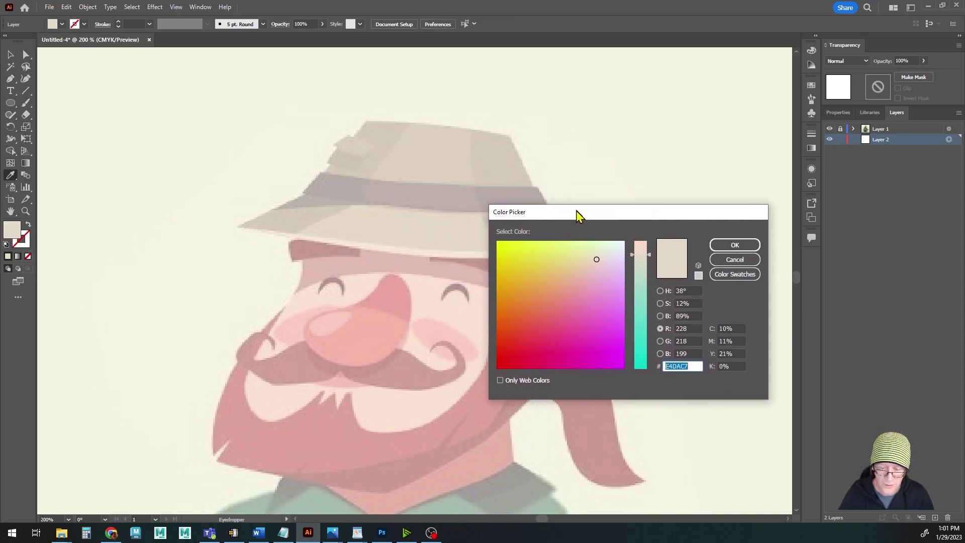
{"action": "left_click", "coordinate": [660, 303]}
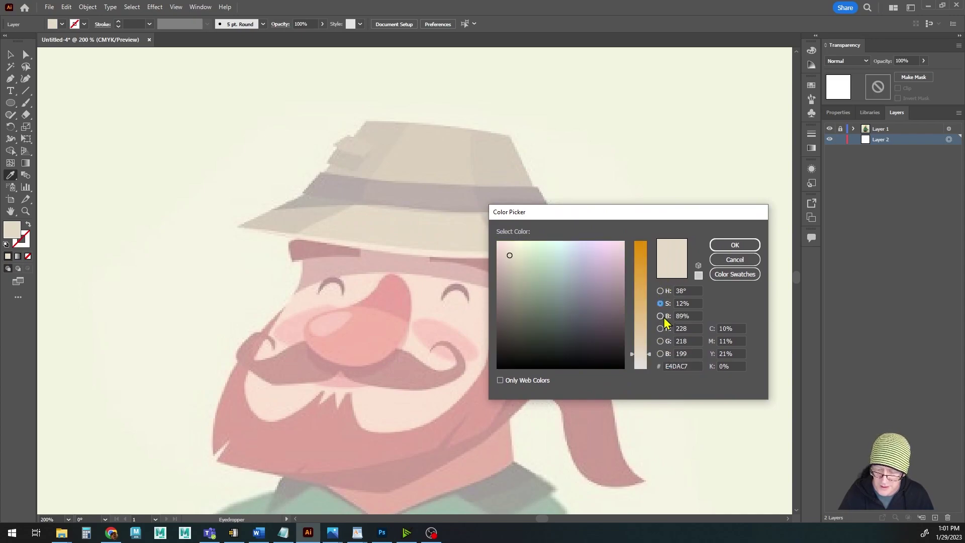
{"action": "left_click", "coordinate": [640, 319]}
{"action": "left_click_drag", "start_coordinate": [640, 319], "coordinate": [637, 310]}
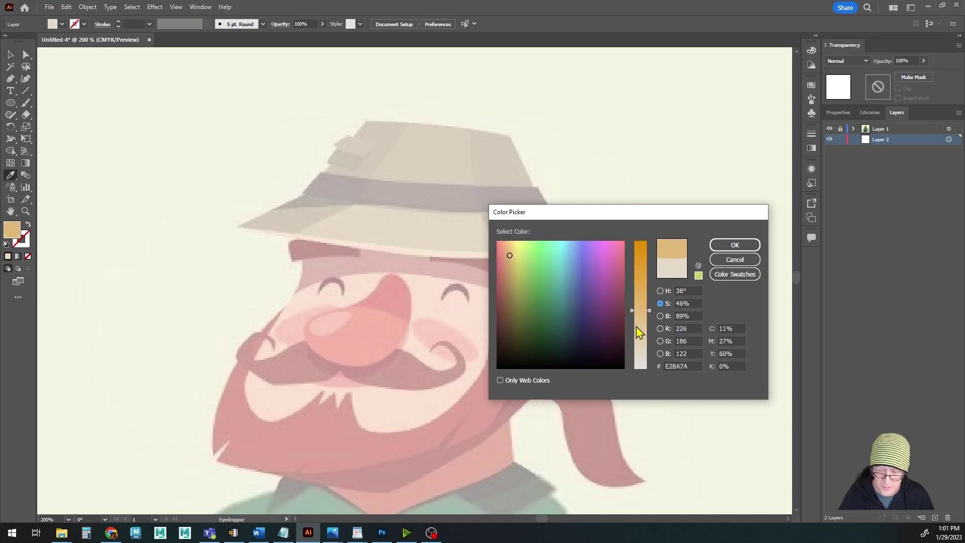
{"action": "left_click", "coordinate": [660, 291]}
{"action": "left_click", "coordinate": [661, 317]}
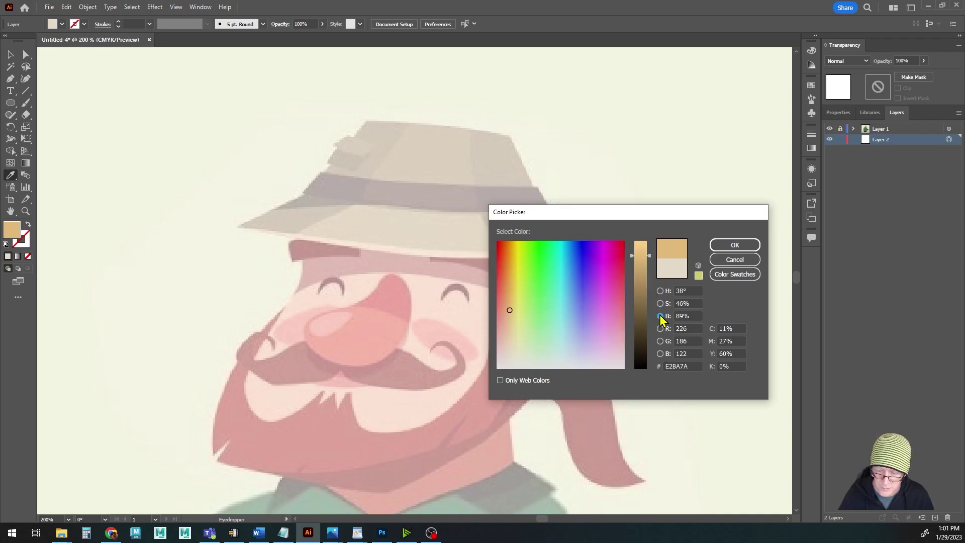
{"action": "left_click", "coordinate": [660, 303]}
{"action": "left_click", "coordinate": [733, 246]}
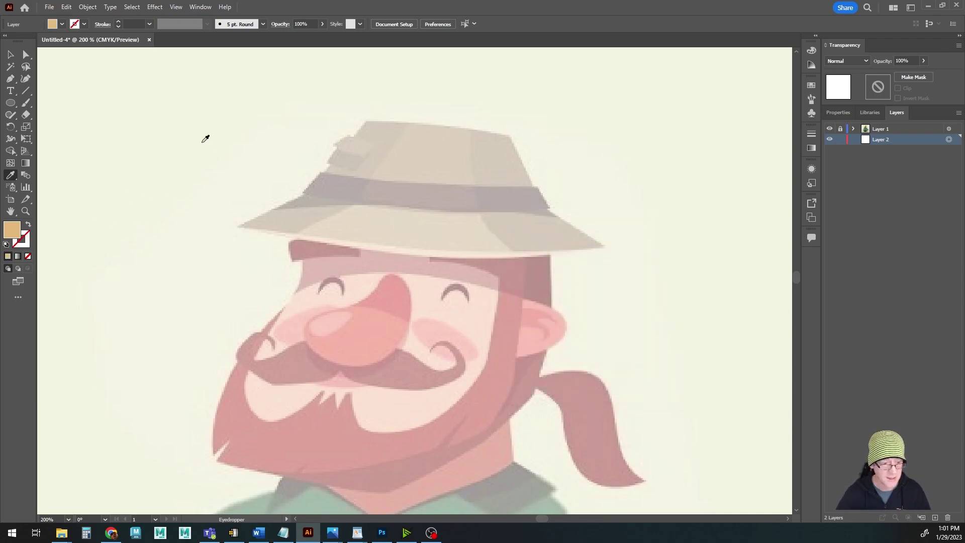
{"action": "key", "text": "p"}
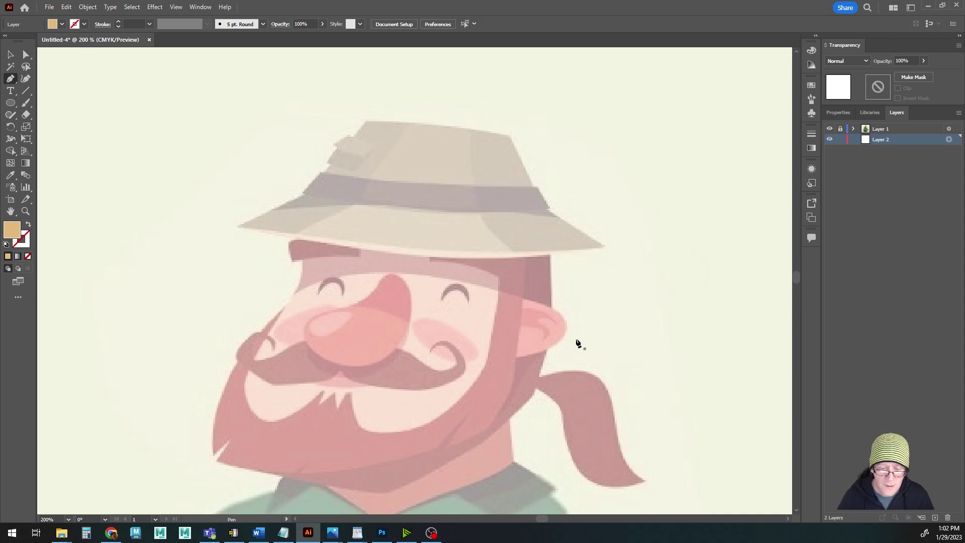
Trace the hat's left edge from its top-left corner down to the brim's left tip
{"action": "left_click", "coordinate": [365, 121]}
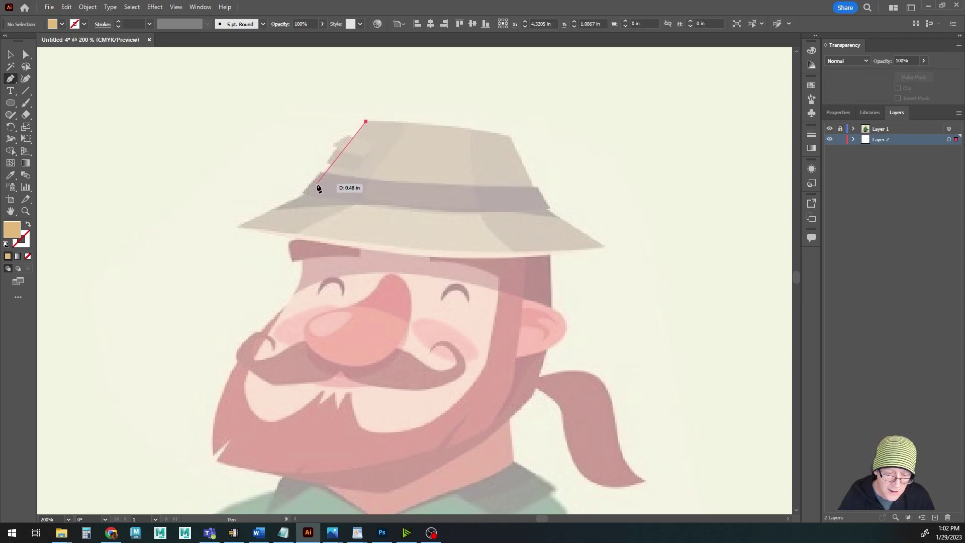
{"action": "left_click", "coordinate": [316, 184]}
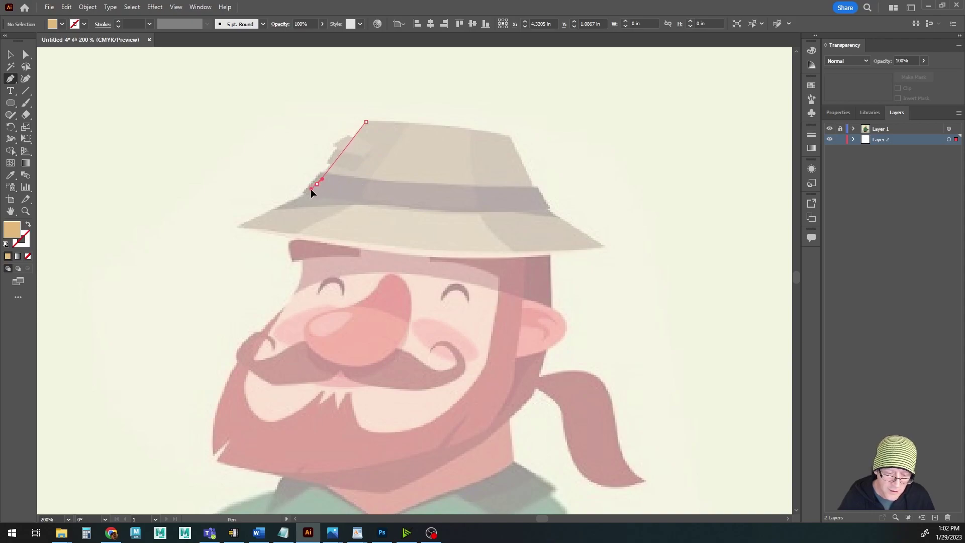
{"action": "left_click", "coordinate": [311, 189]}
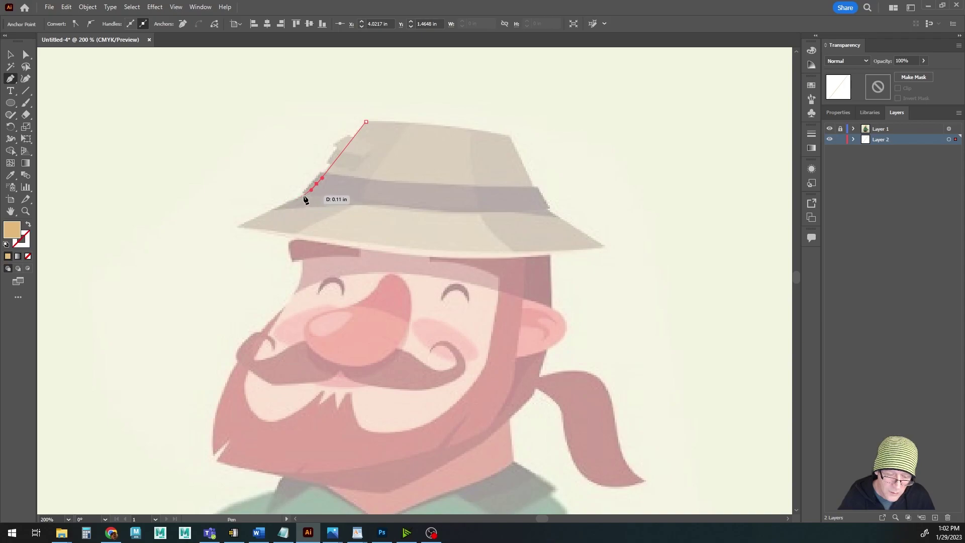
{"action": "left_click", "coordinate": [299, 197]}
{"action": "left_click", "coordinate": [295, 199]}
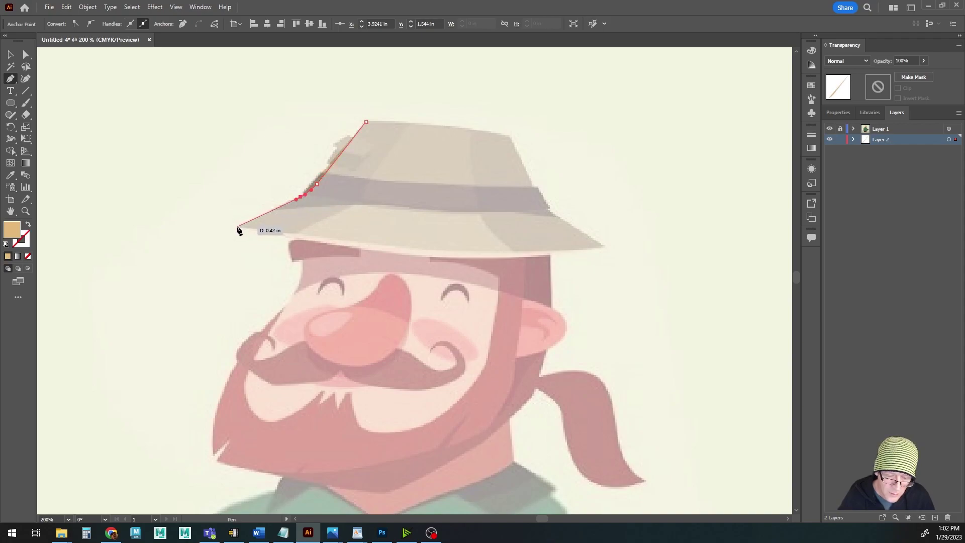
{"action": "left_click", "coordinate": [237, 227]}
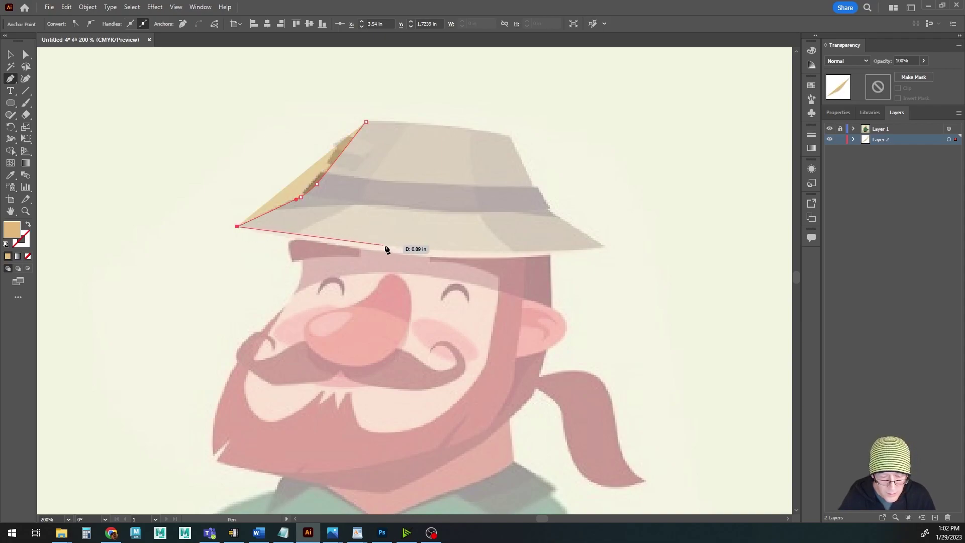
Curve along the brim to its right tip, up the right side, and close the hat shape
{"action": "left_click_drag", "start_coordinate": [413, 248], "coordinate": [452, 248]}
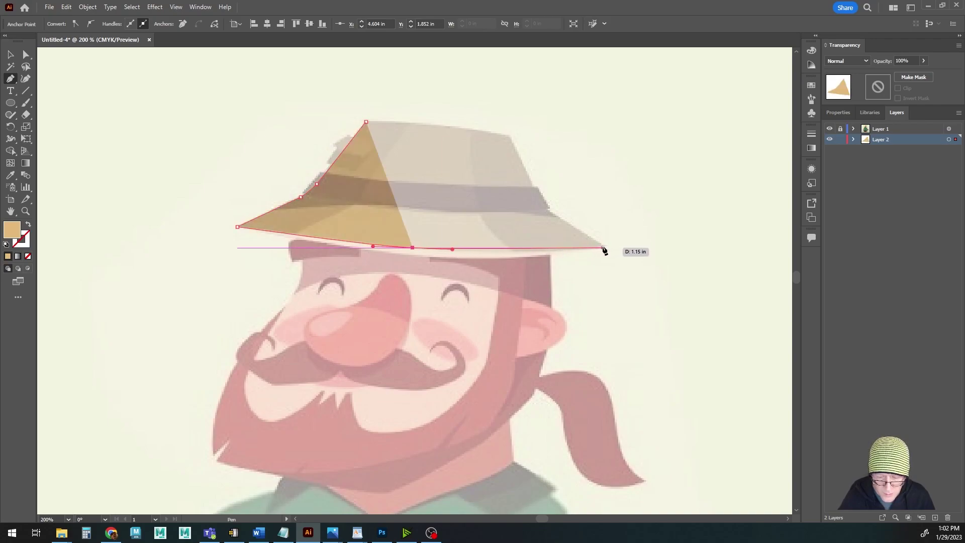
{"action": "left_click_drag", "start_coordinate": [602, 247], "coordinate": [644, 239]}
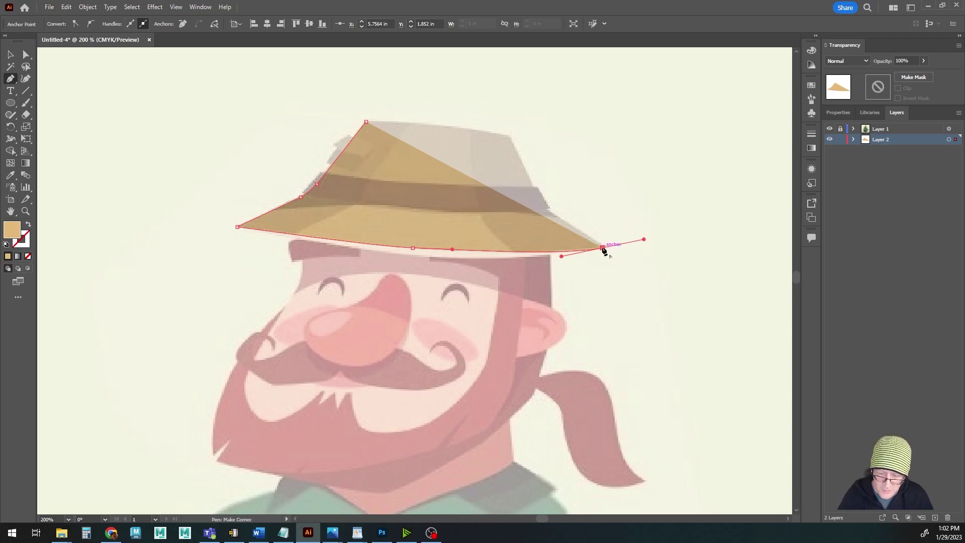
{"action": "left_click", "coordinate": [603, 248]}
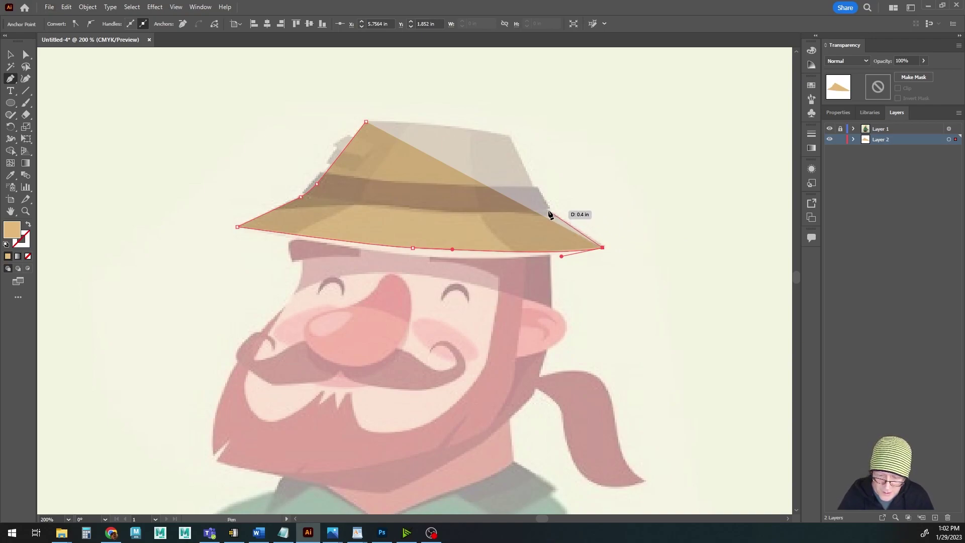
{"action": "left_click_drag", "start_coordinate": [547, 210], "coordinate": [536, 198]}
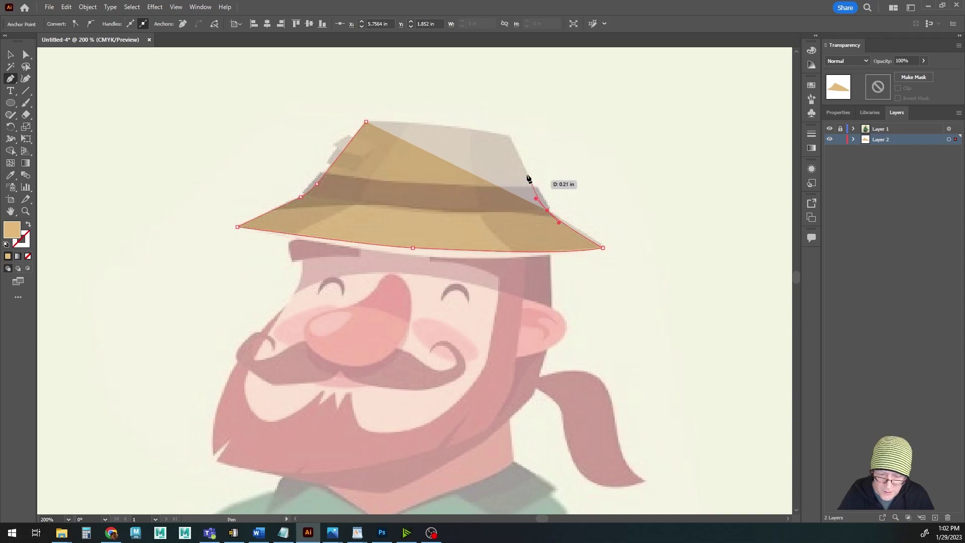
{"action": "left_click", "coordinate": [509, 137]}
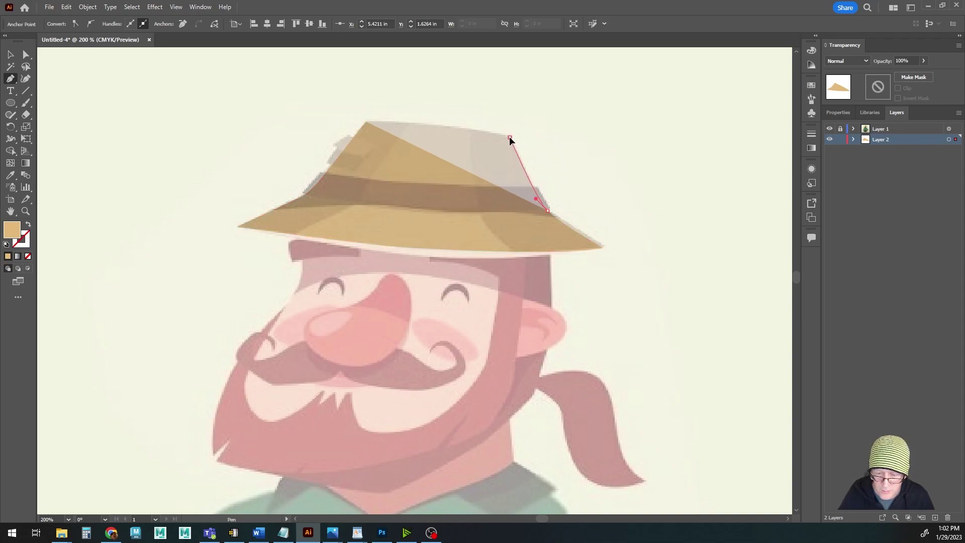
{"action": "left_click", "coordinate": [506, 127]}
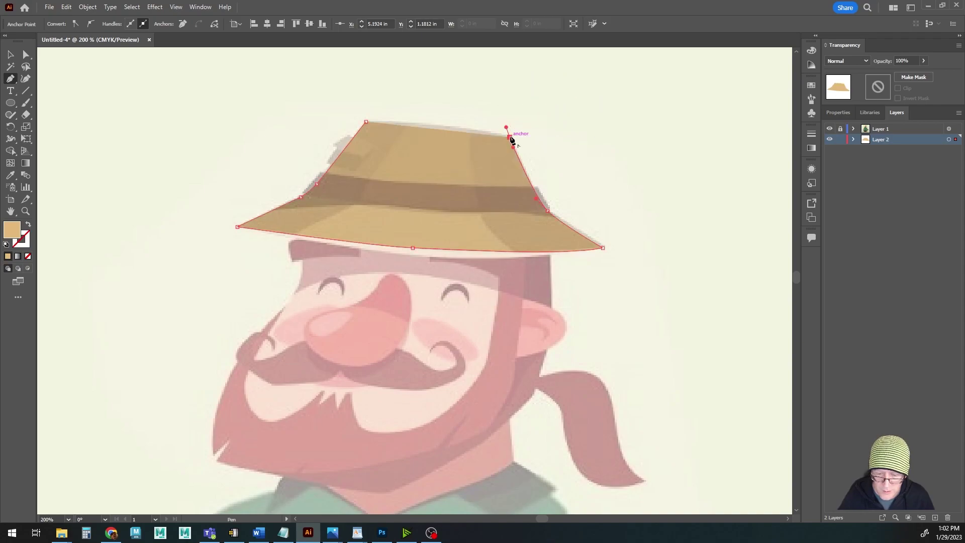
{"action": "left_click", "coordinate": [509, 137]}
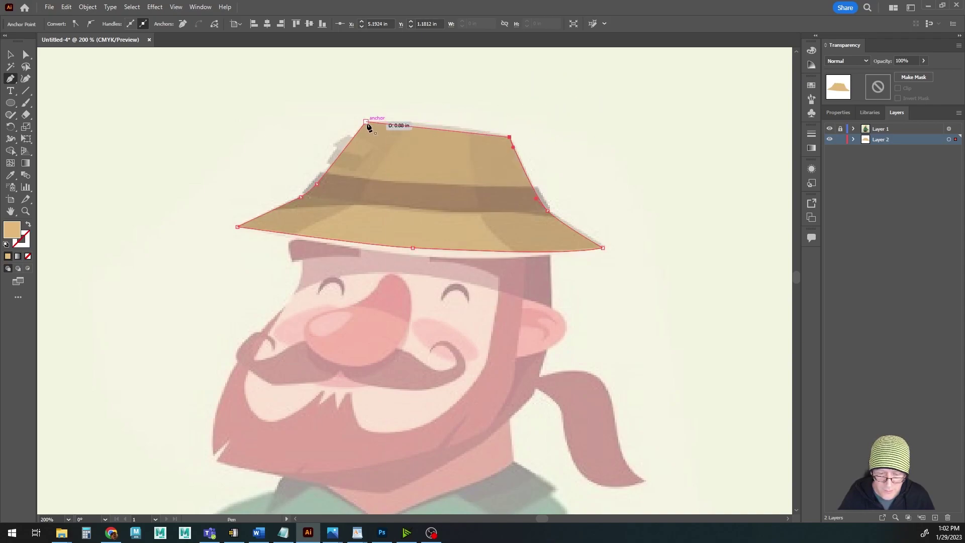
{"action": "left_click_drag", "start_coordinate": [366, 122], "coordinate": [323, 126]}
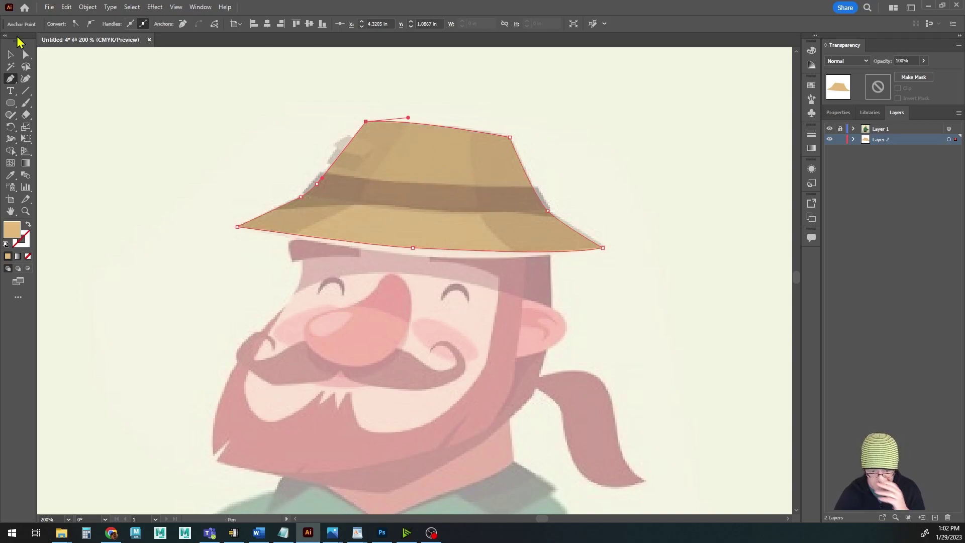
{"action": "left_click", "coordinate": [10, 56]}
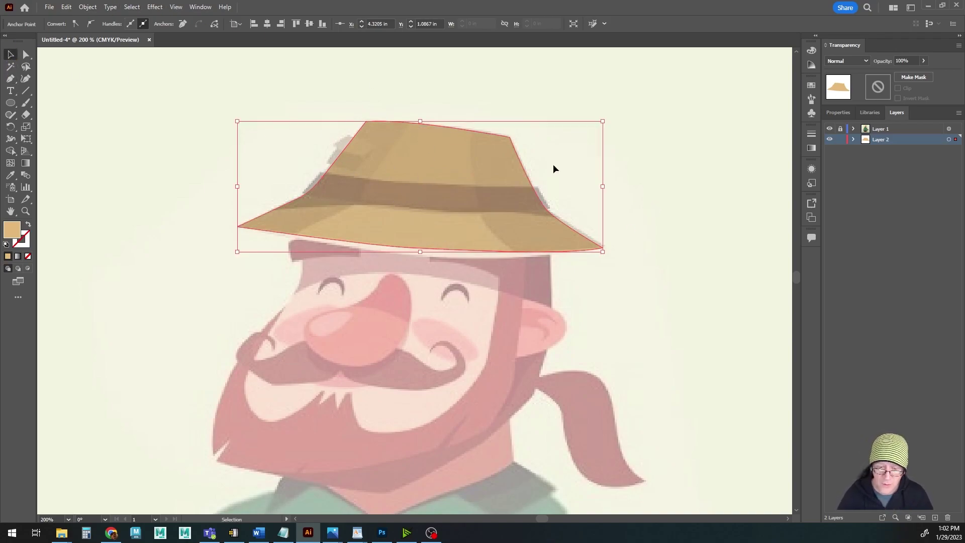
Zoom to 300% and tweak the hat's fill saturation, giving tan E0B679
{"action": "scroll", "coordinate": [381, 248], "scroll_direction": "up", "scroll_amount": 1}
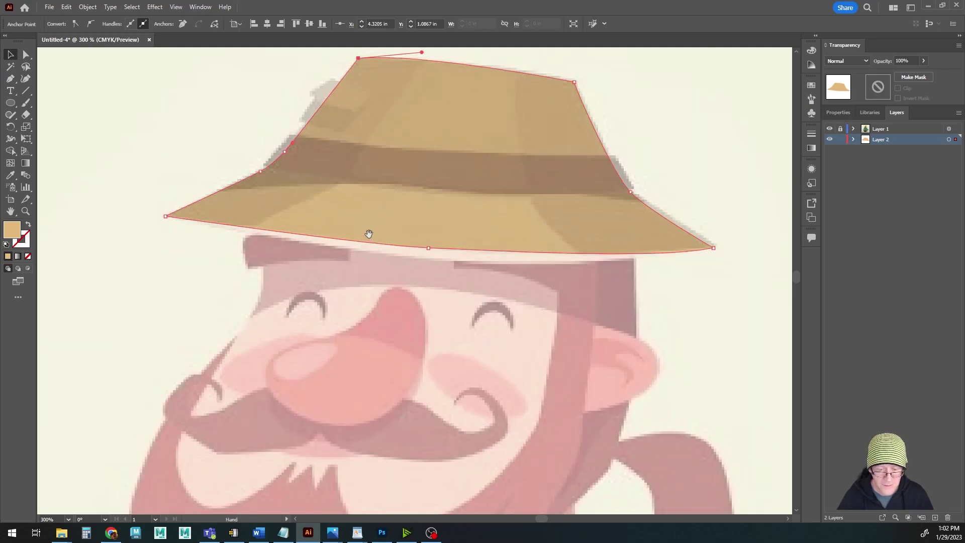
{"action": "left_click_drag", "start_coordinate": [382, 248], "coordinate": [378, 297]}
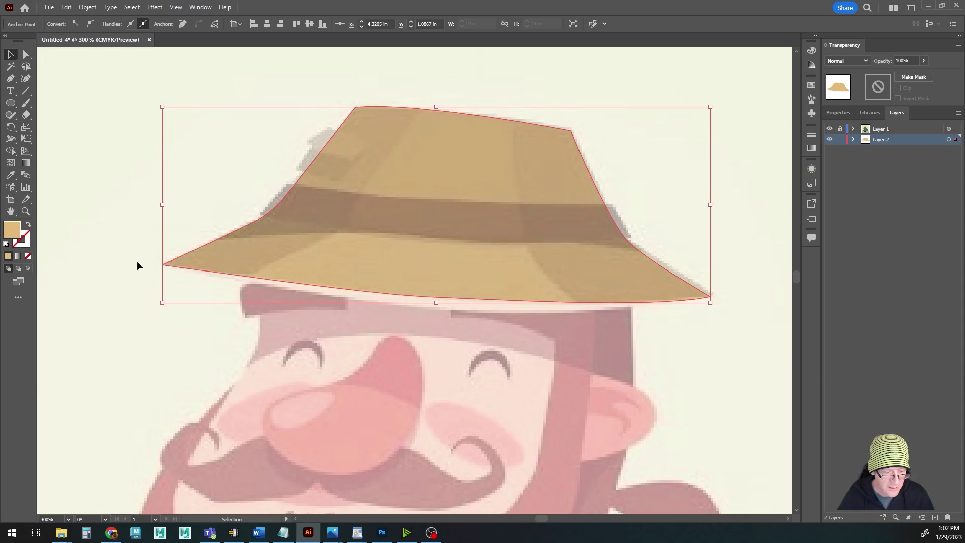
{"action": "double_click", "coordinate": [11, 229]}
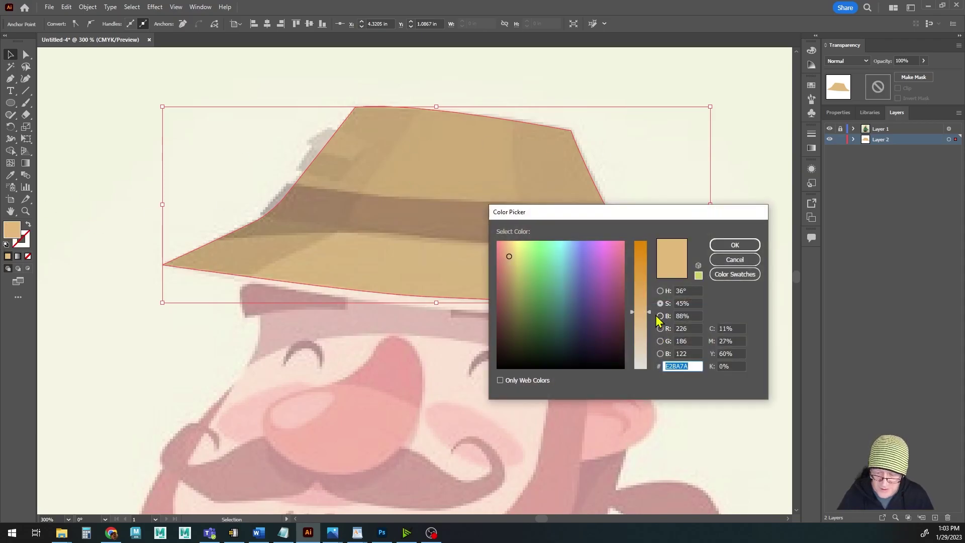
{"action": "mouse_move", "coordinate": [644, 314]}
{"action": "left_mouse_down"}
{"action": "mouse_move", "coordinate": [636, 346]}
{"action": "mouse_move", "coordinate": [637, 309]}
{"action": "left_mouse_up"}
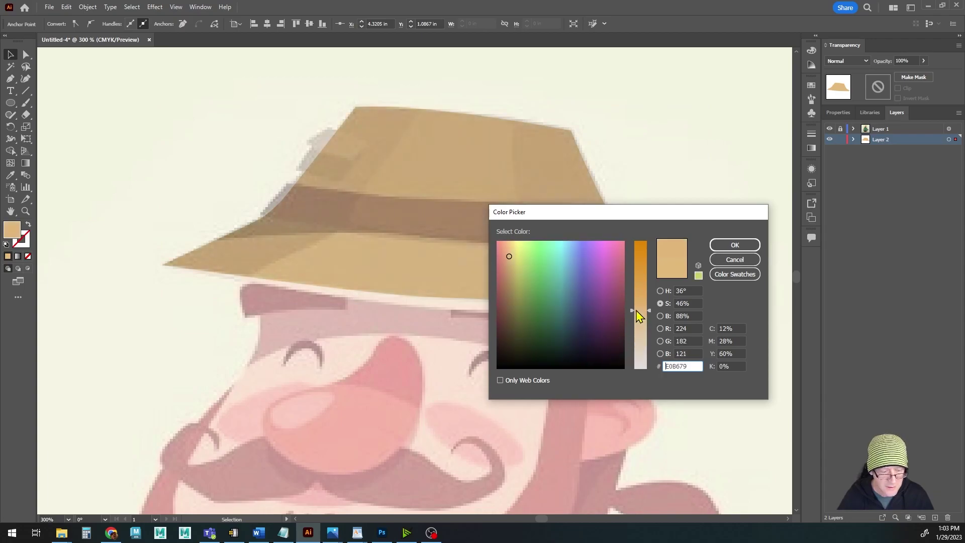
{"action": "left_click", "coordinate": [735, 245]}
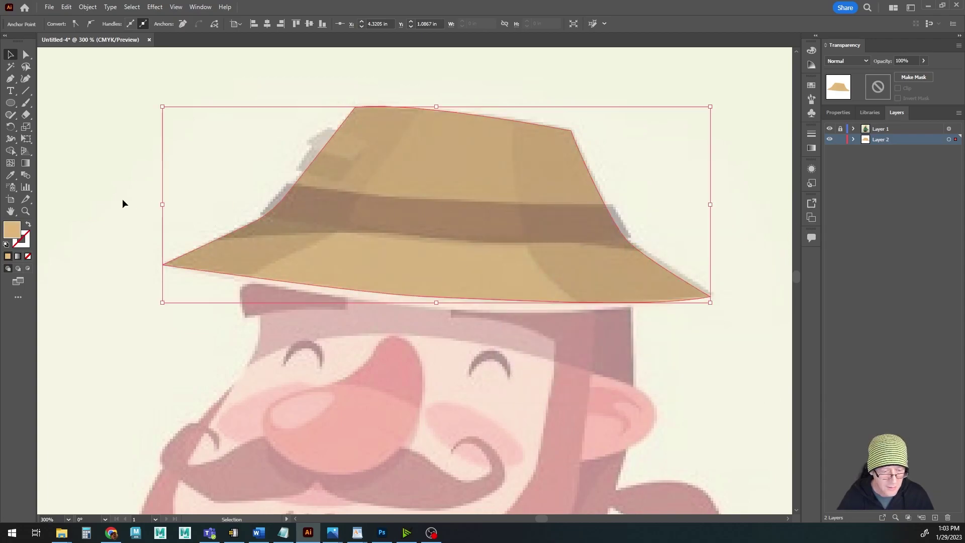
Deselect the hat and lower the fill saturation to 21% for pale beige DDC9AF
{"action": "left_click", "coordinate": [123, 199]}
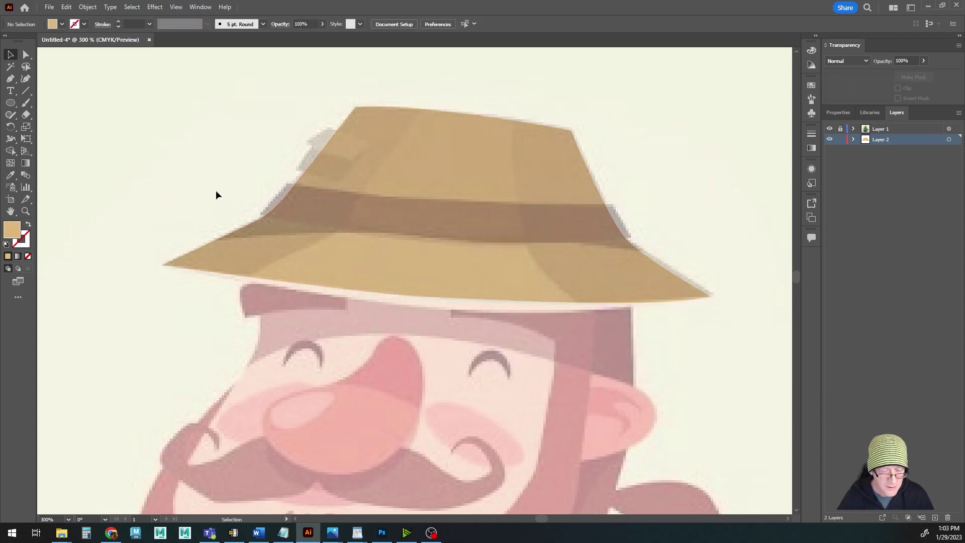
{"action": "double_click", "coordinate": [11, 230]}
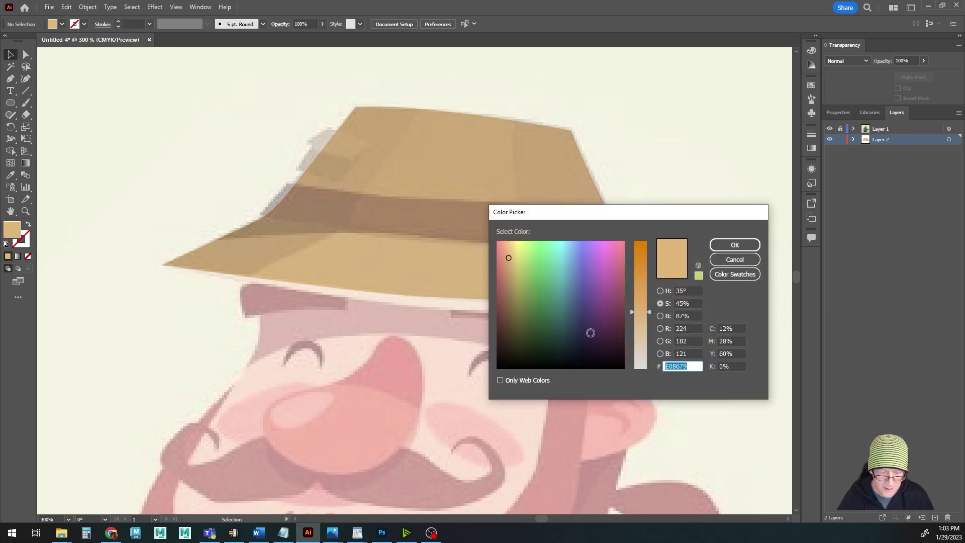
{"action": "left_click_drag", "start_coordinate": [639, 313], "coordinate": [641, 343]}
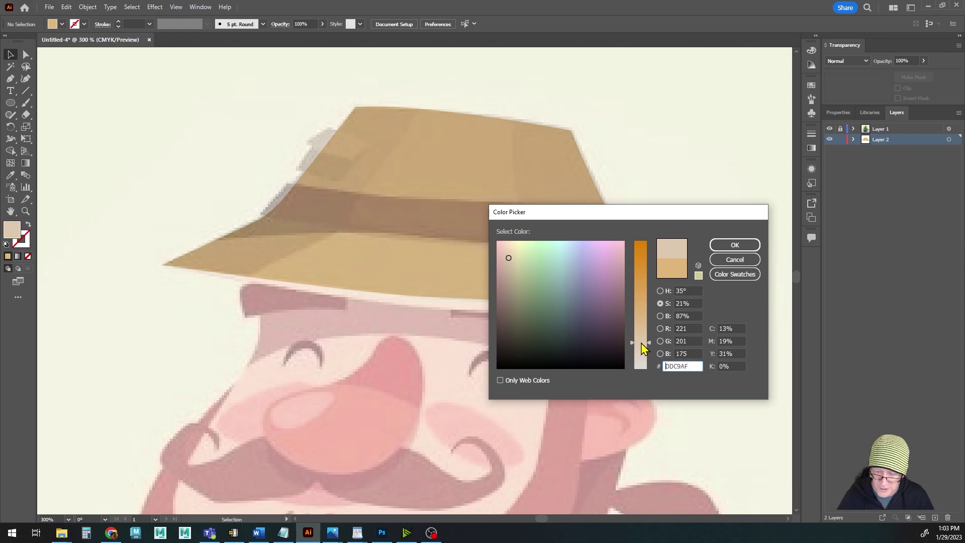
{"action": "left_click", "coordinate": [734, 245]}
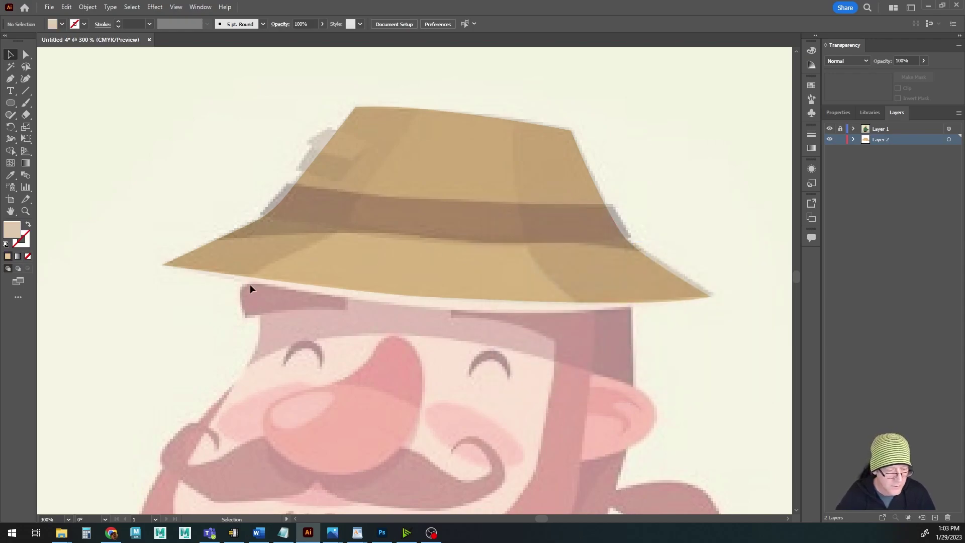
Draw the brim underside curve from the left brim tip to a corner at the right tip
{"action": "left_click", "coordinate": [10, 78]}
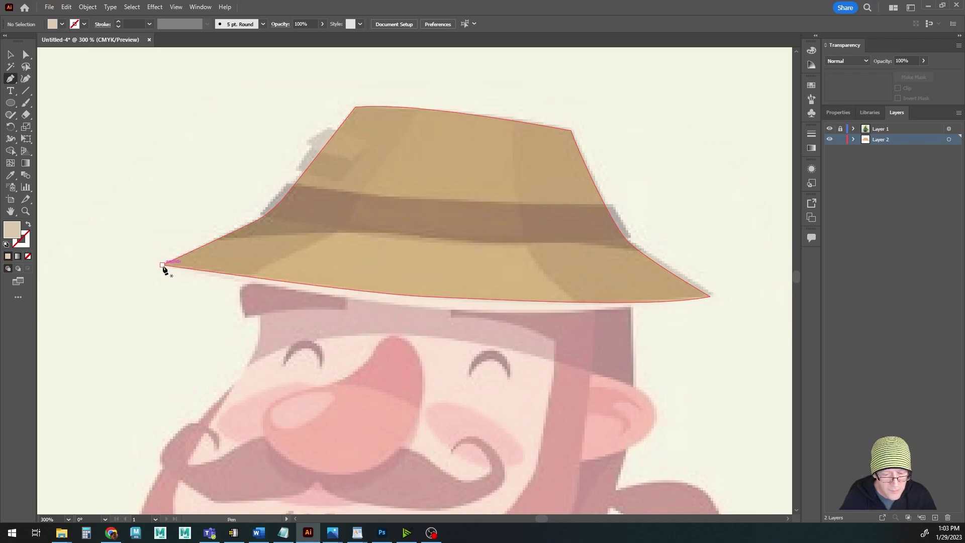
{"action": "left_click_drag", "start_coordinate": [162, 266], "coordinate": [480, 309]}
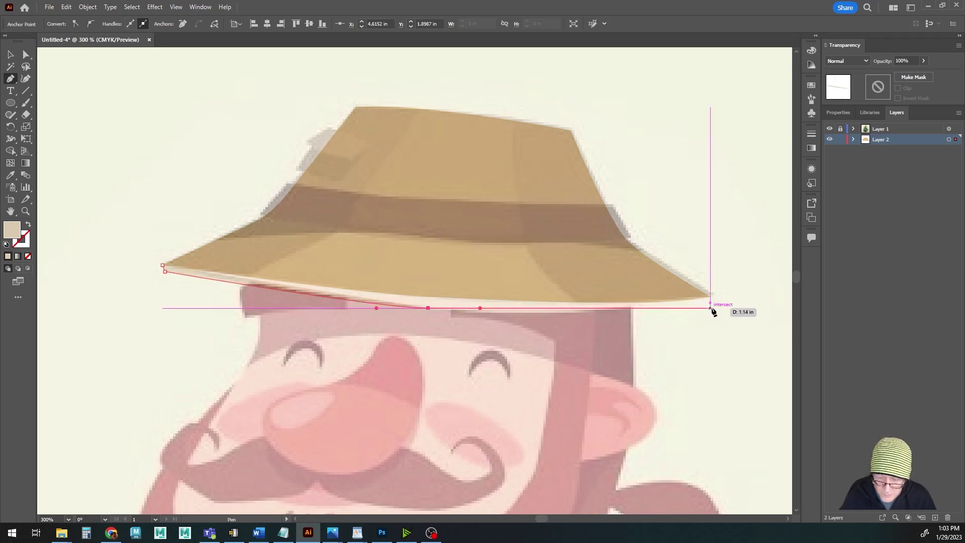
{"action": "left_click_drag", "start_coordinate": [714, 303], "coordinate": [668, 287]}
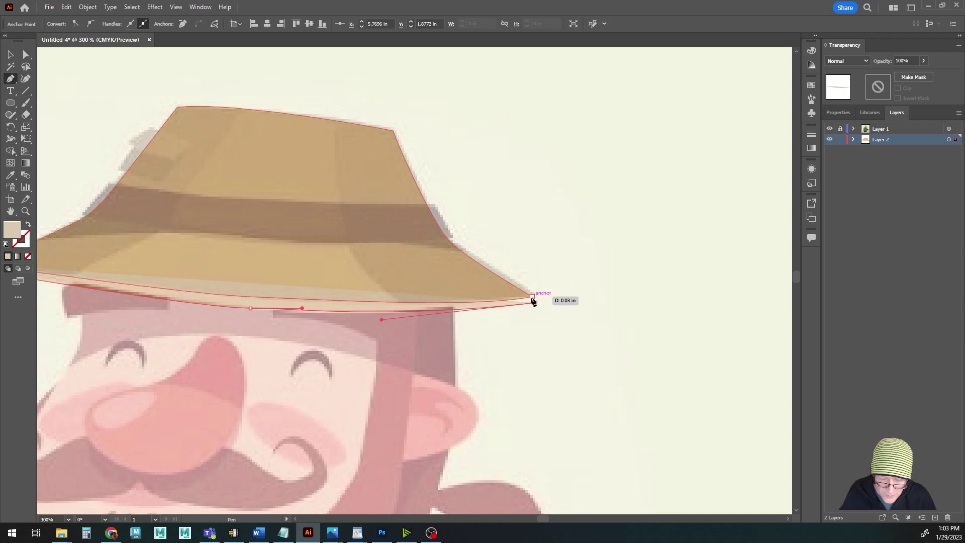
{"action": "left_click", "coordinate": [531, 297]}
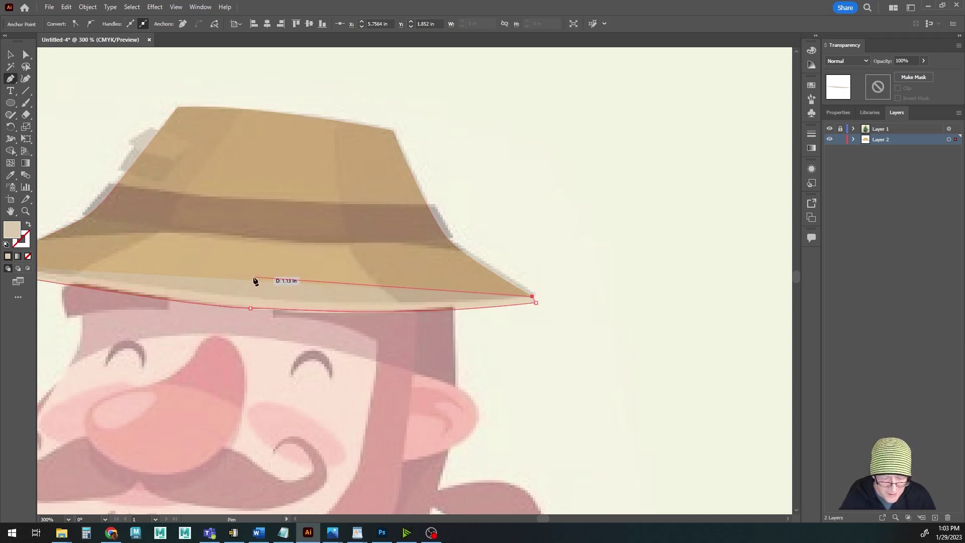
Add zigzag points back along the brim to its left end and close the shape
{"action": "left_click", "coordinate": [306, 284]}
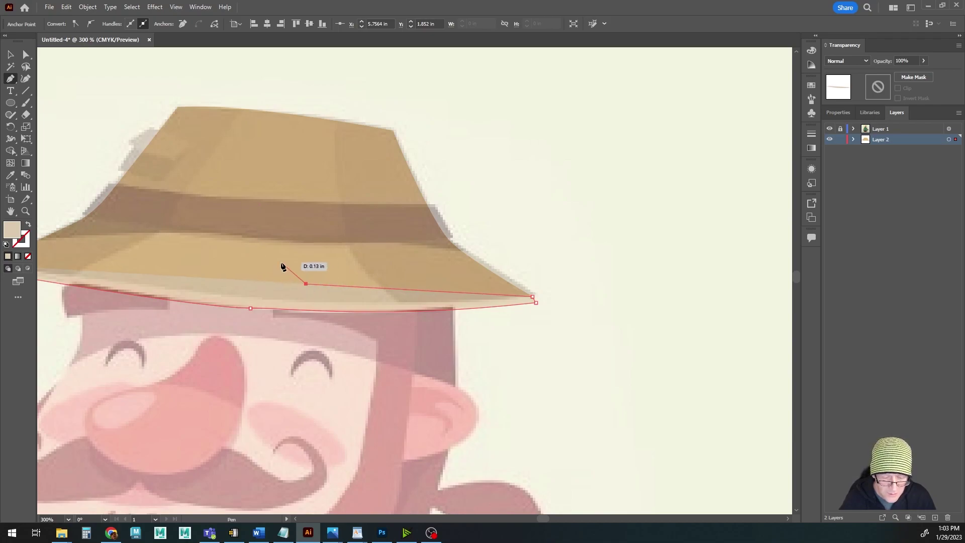
{"action": "left_click", "coordinate": [281, 263]}
{"action": "left_click", "coordinate": [258, 284]}
{"action": "left_click", "coordinate": [235, 254]}
{"action": "left_click", "coordinate": [205, 269]}
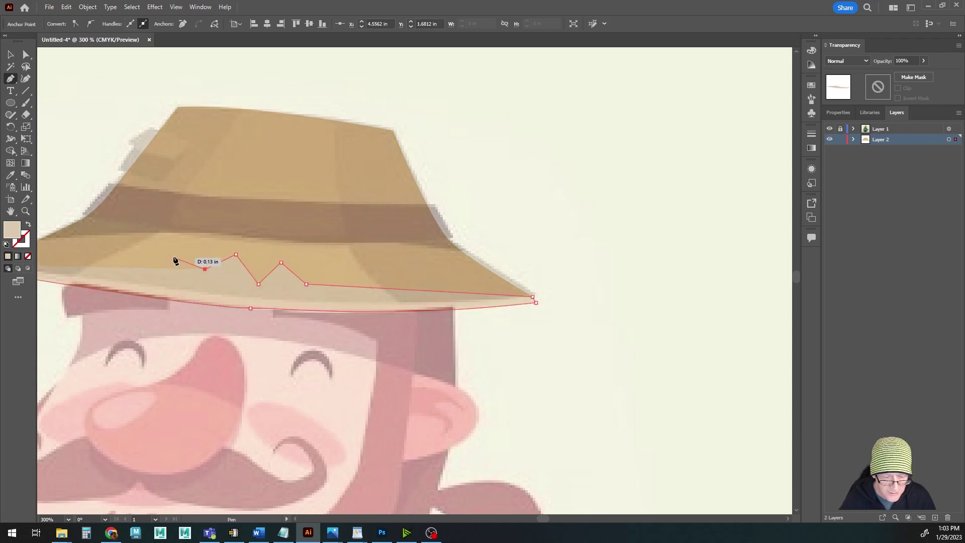
{"action": "left_click", "coordinate": [171, 254]}
{"action": "left_click_drag", "start_coordinate": [171, 254], "coordinate": [410, 266]}
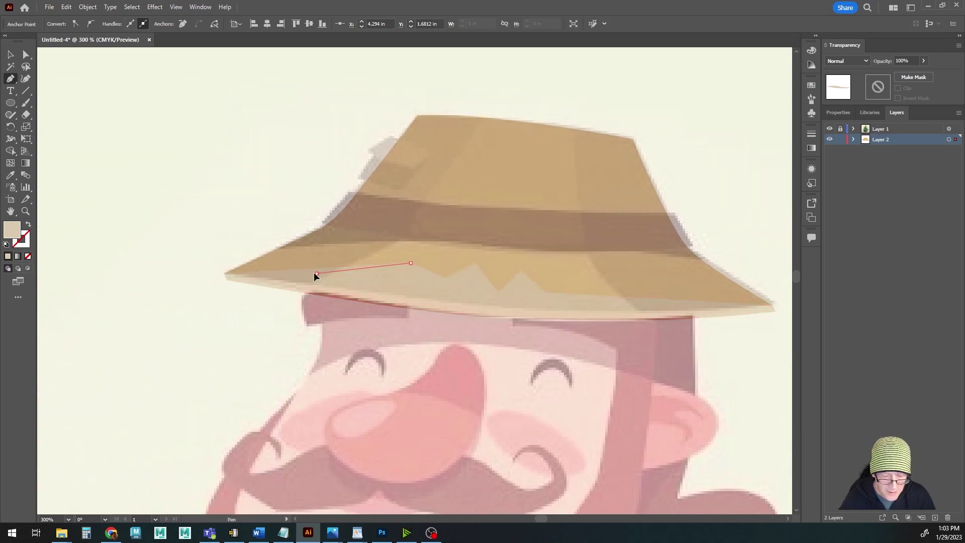
{"action": "left_click", "coordinate": [317, 273]}
{"action": "left_click", "coordinate": [224, 274]}
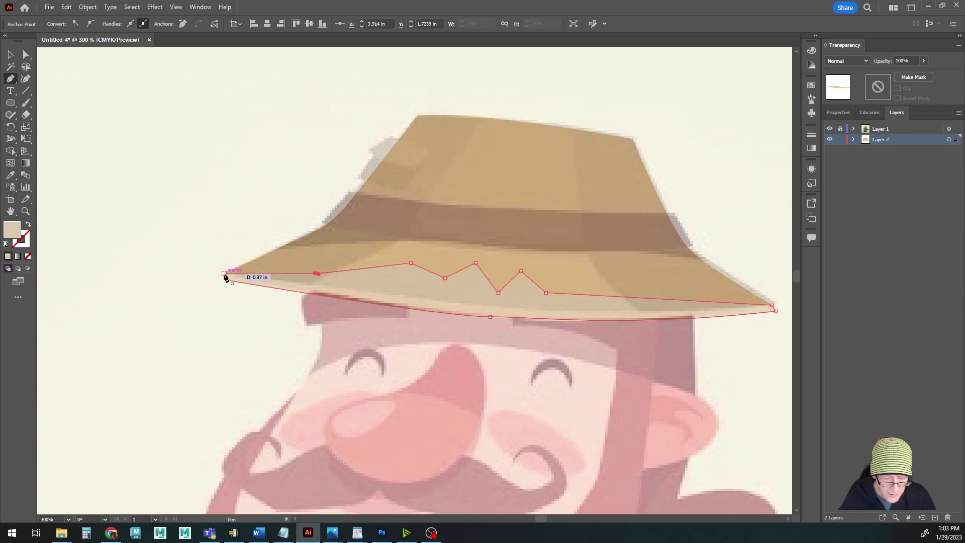
Move the pale beige brim underside path below the tan hat path in Layer 2
{"action": "left_click", "coordinate": [11, 54]}
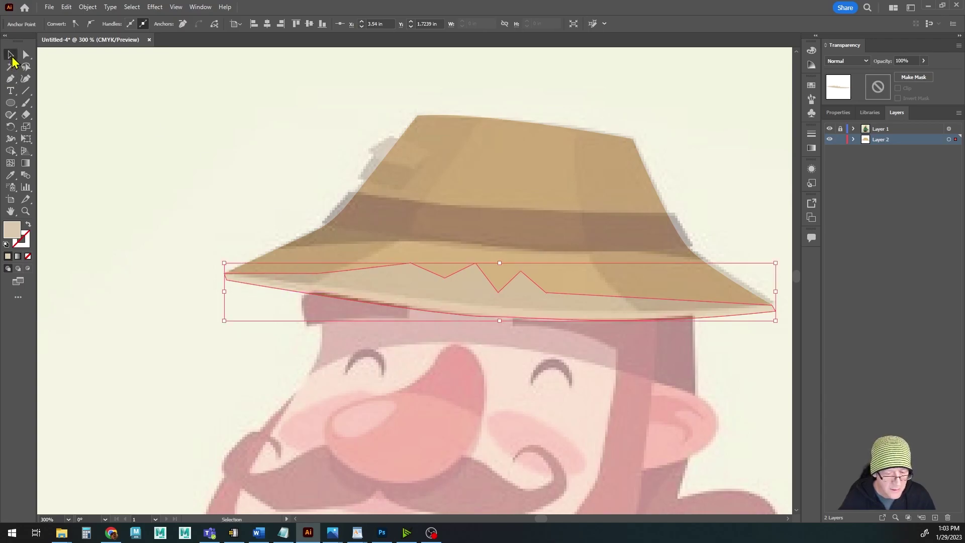
{"action": "left_click_drag", "start_coordinate": [303, 267], "coordinate": [217, 252]}
{"action": "left_click", "coordinate": [116, 158]}
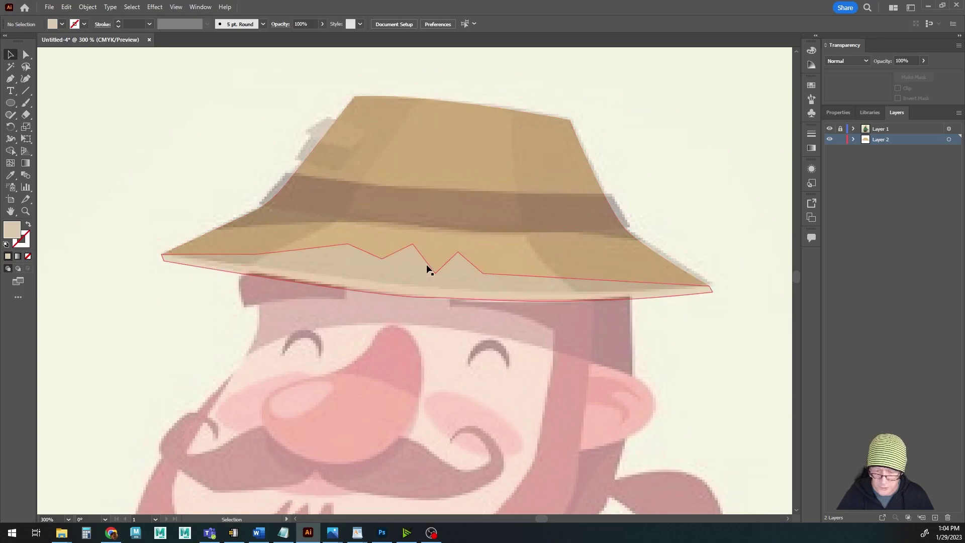
{"action": "left_click", "coordinate": [854, 139]}
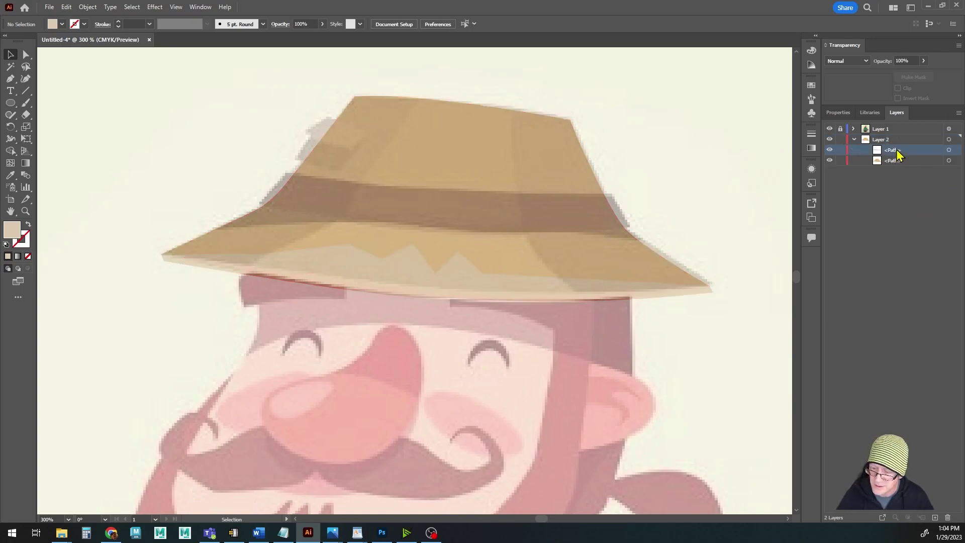
{"action": "left_click", "coordinate": [898, 152]}
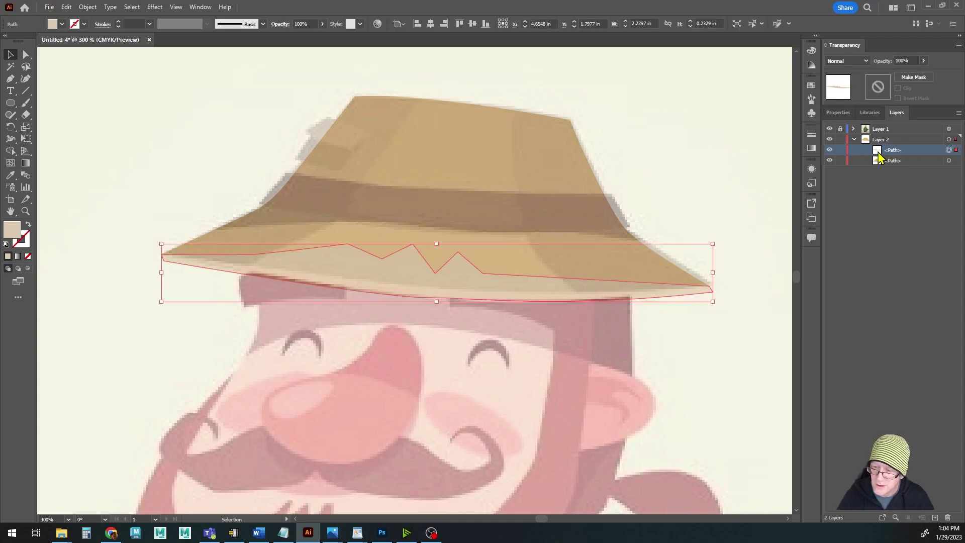
{"action": "left_click_drag", "start_coordinate": [878, 157], "coordinate": [878, 165]}
{"action": "left_click", "coordinate": [157, 135]}
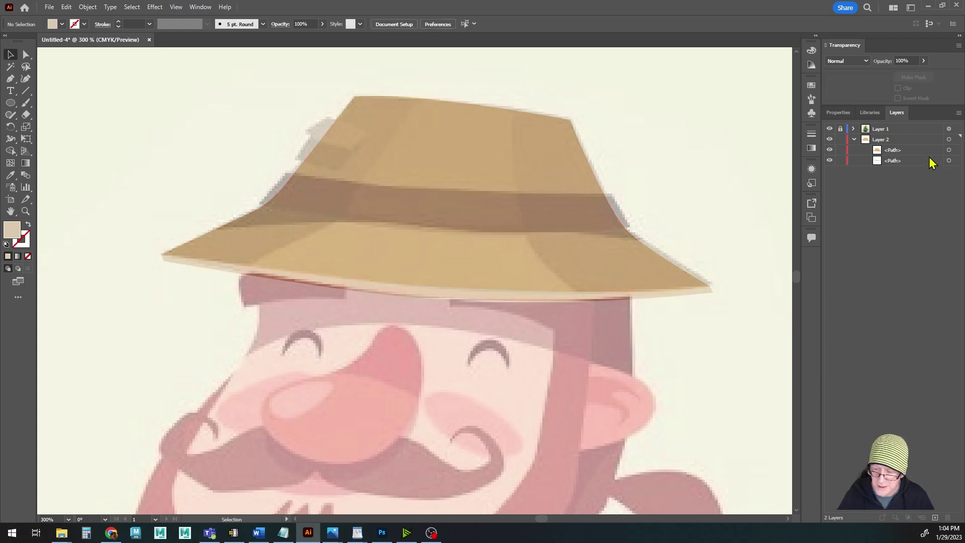
Briefly hide and re-show the Layer 1 reference artwork, then deselect the hat and pick the Pen tool
{"action": "left_click", "coordinate": [829, 129]}
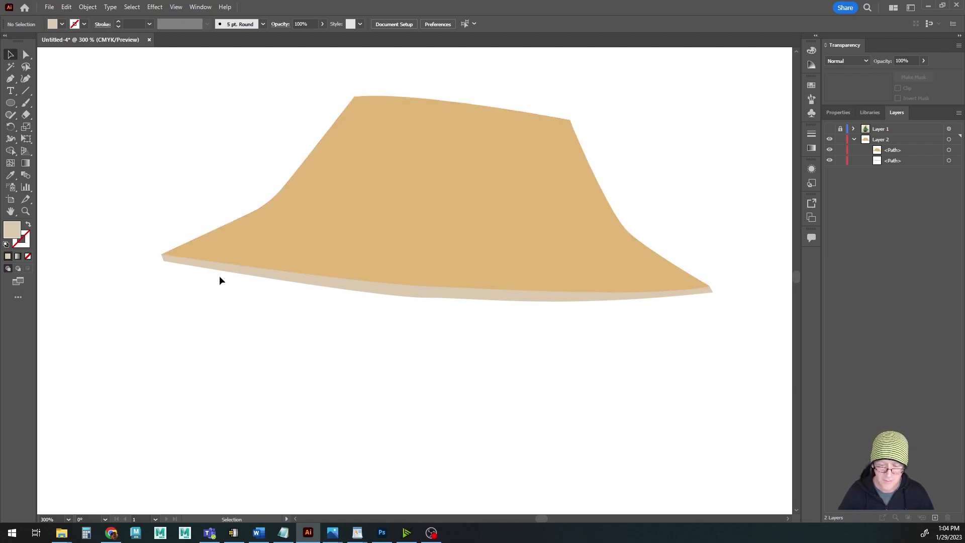
{"action": "left_click", "coordinate": [830, 129]}
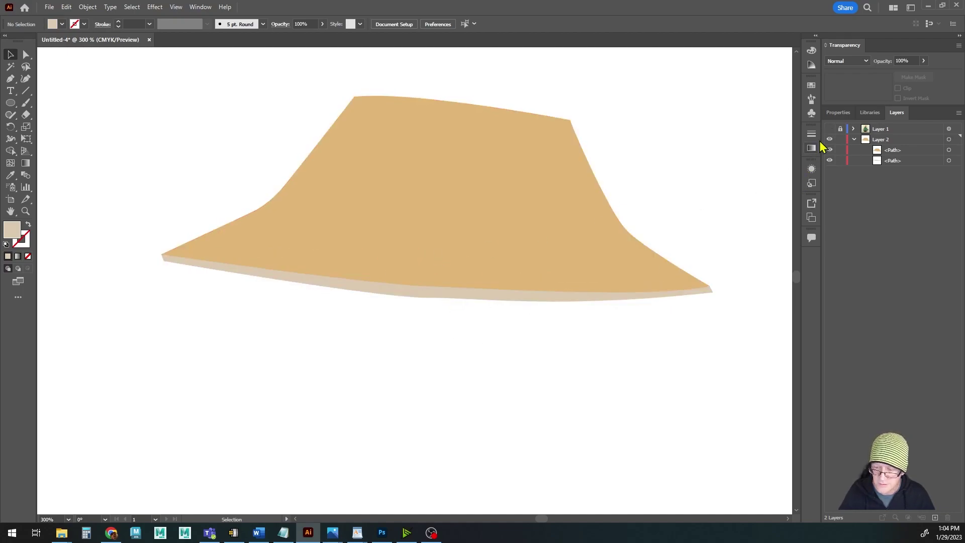
{"action": "left_click", "coordinate": [830, 128]}
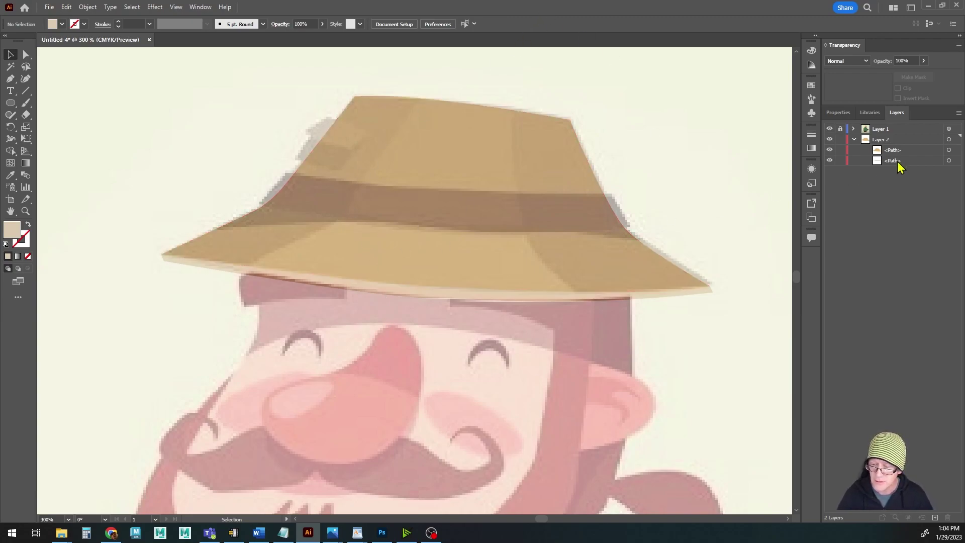
{"action": "left_click", "coordinate": [949, 151]}
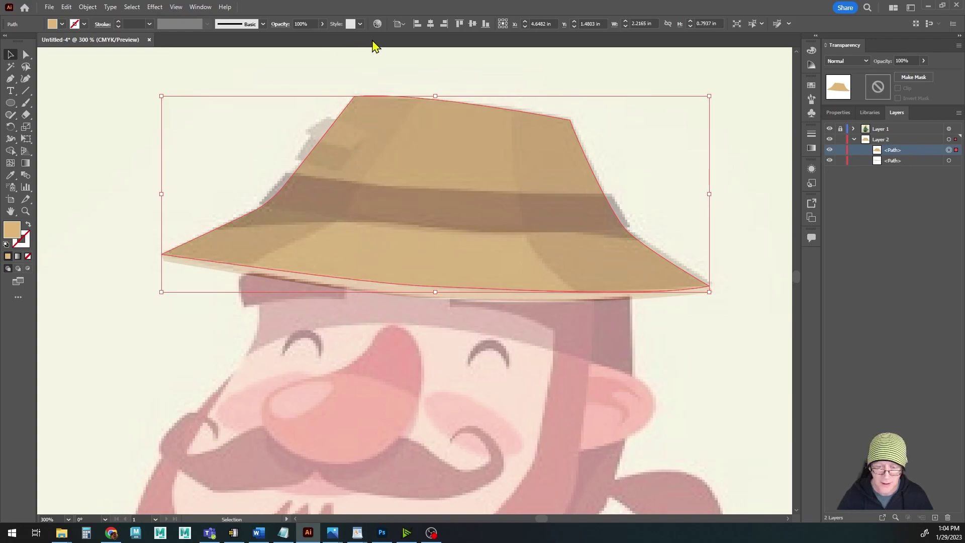
{"action": "scroll", "coordinate": [255, 252], "scroll_direction": "up", "scroll_amount": 3}
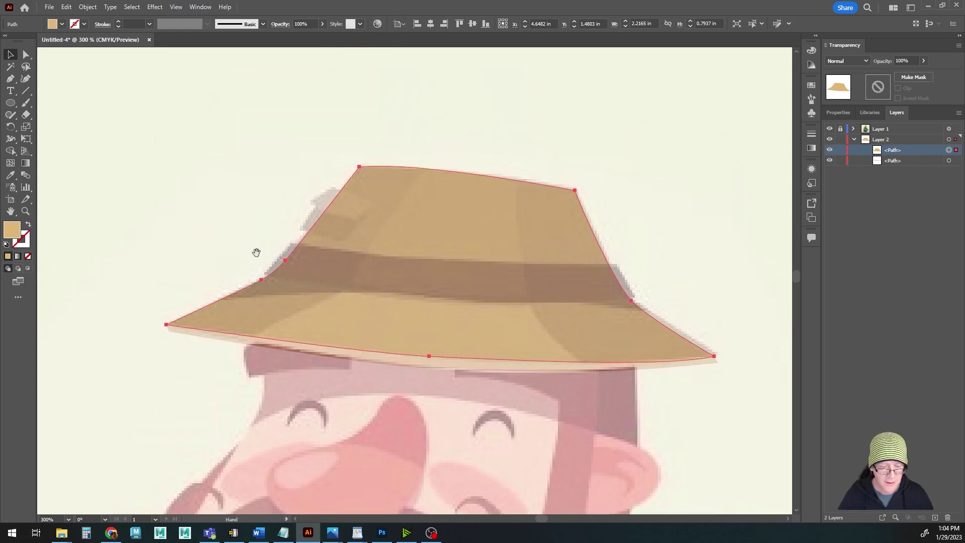
{"action": "left_click", "coordinate": [123, 197]}
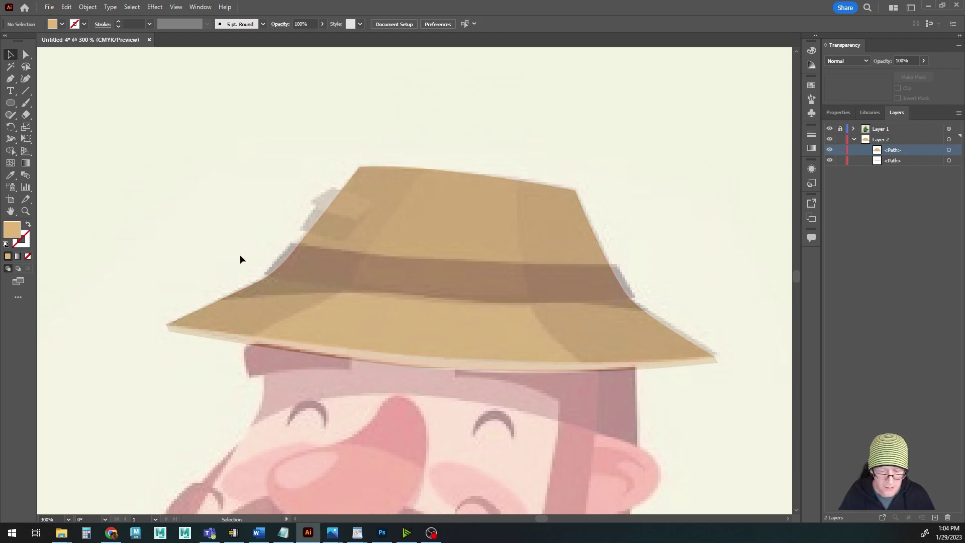
{"action": "key", "text": "p"}
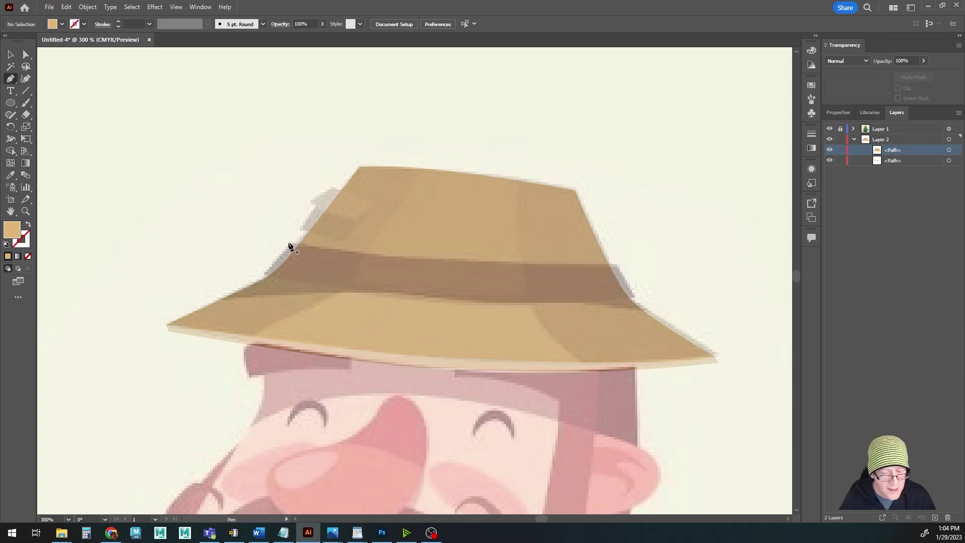
In the Color Picker, raise saturation and lower brightness to 46% for a 75501F fill
{"action": "double_click", "coordinate": [9, 235]}
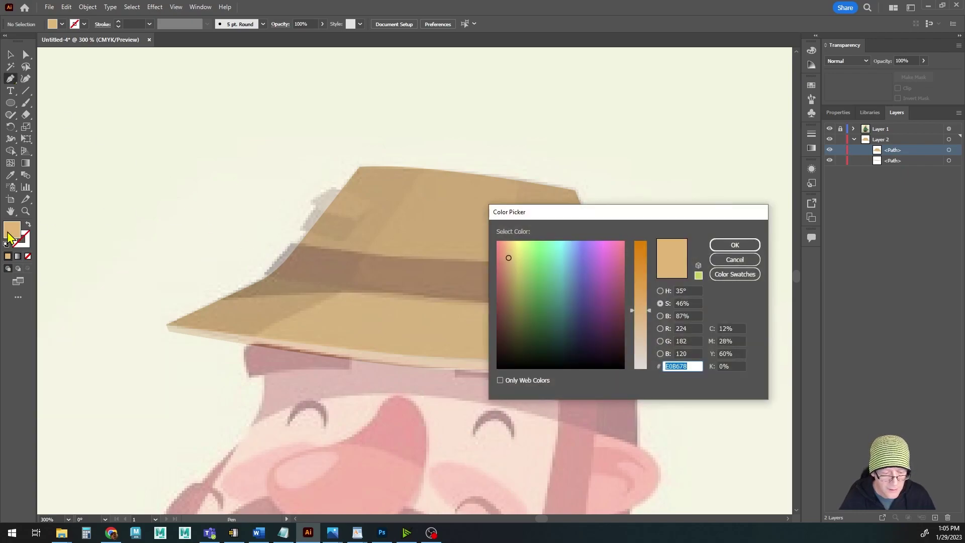
{"action": "left_click_drag", "start_coordinate": [639, 302], "coordinate": [643, 276]}
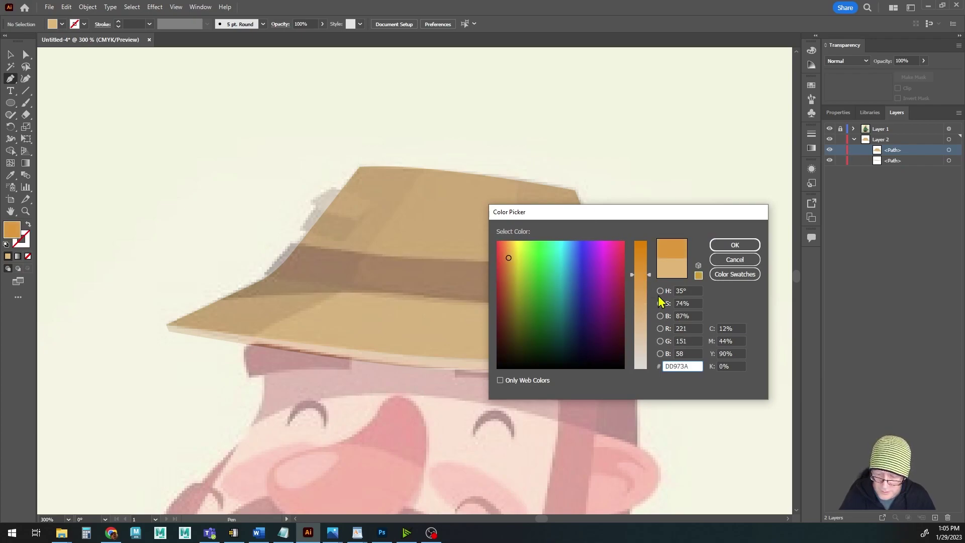
{"action": "left_click", "coordinate": [661, 316]}
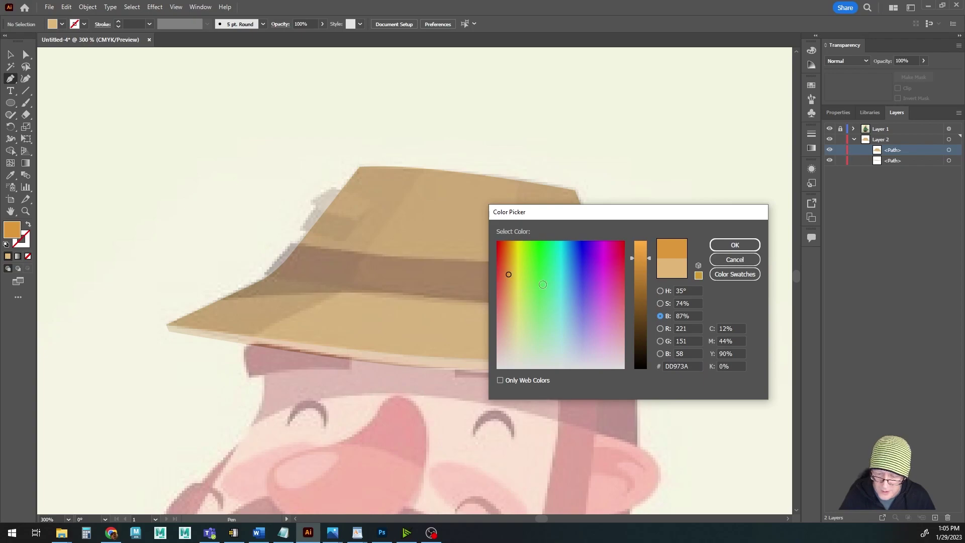
{"action": "left_click_drag", "start_coordinate": [635, 296], "coordinate": [646, 314]}
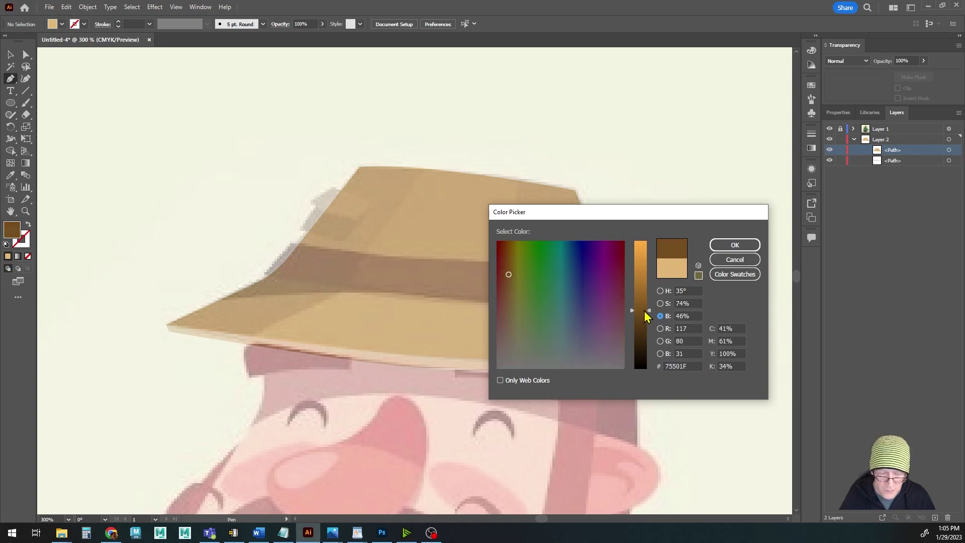
{"action": "left_click", "coordinate": [736, 244]}
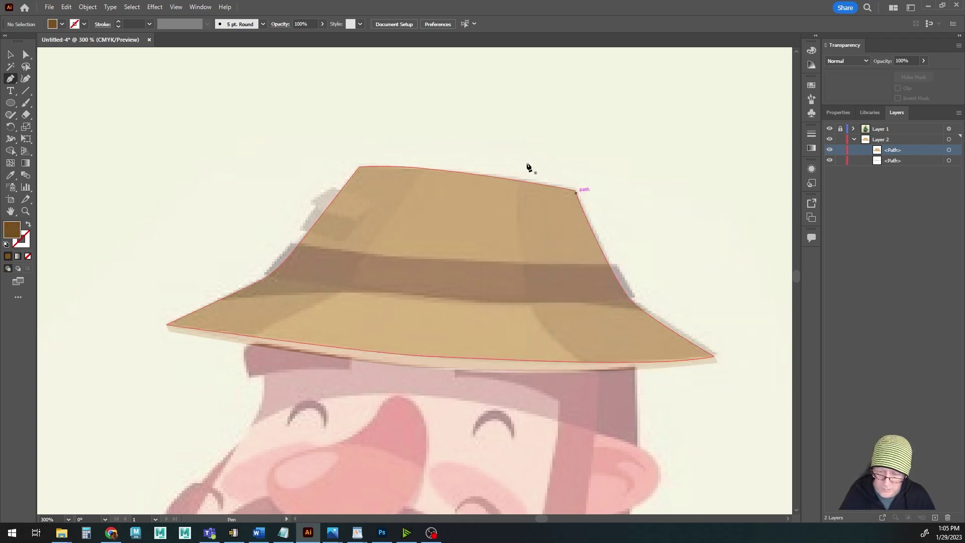
Browse the swatch groups in the Swatches panel, then close it
{"action": "left_click", "coordinate": [812, 86]}
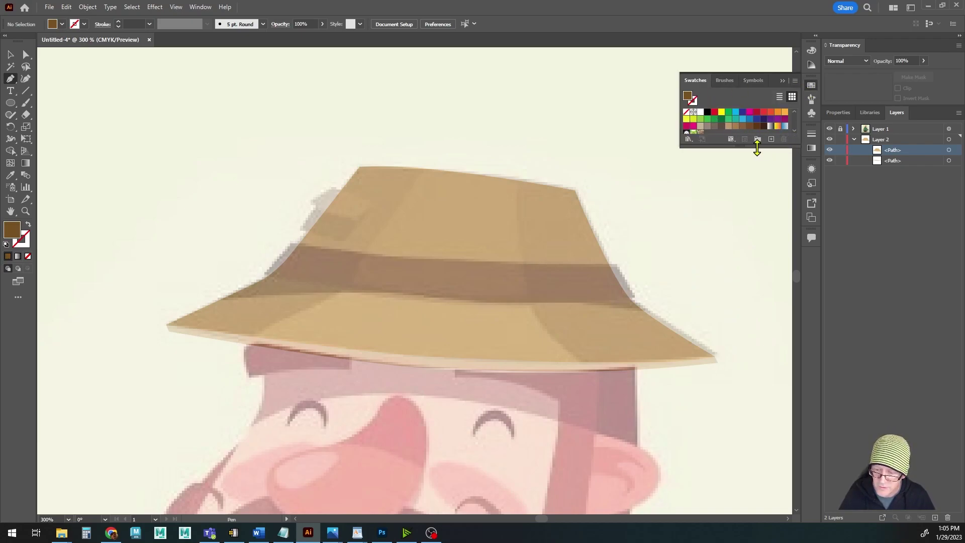
{"action": "left_click_drag", "start_coordinate": [756, 147], "coordinate": [754, 189]}
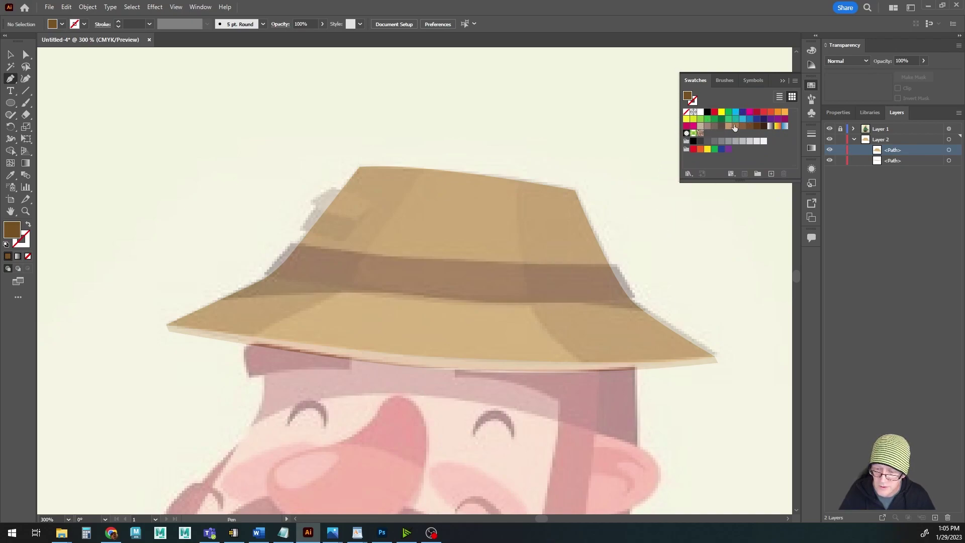
{"action": "left_click", "coordinate": [783, 81]}
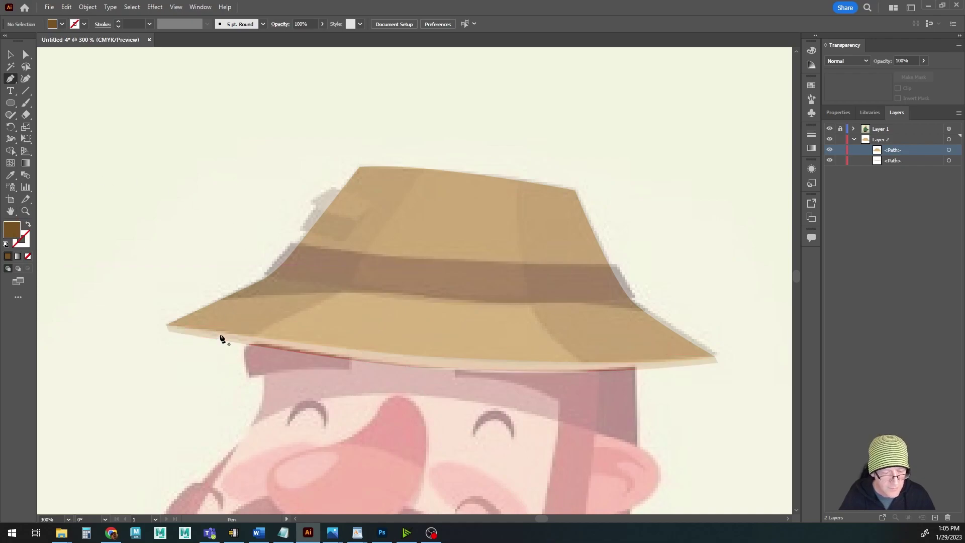
Trace the hatband outline with a curved bottom edge and a sharp right corner, closing it at the start
{"action": "left_click", "coordinate": [289, 243]}
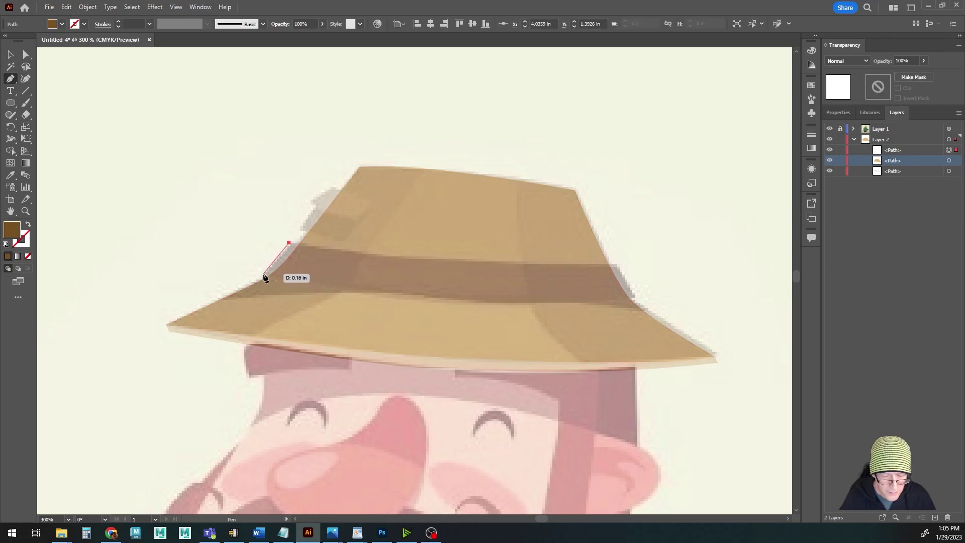
{"action": "left_click", "coordinate": [263, 274]}
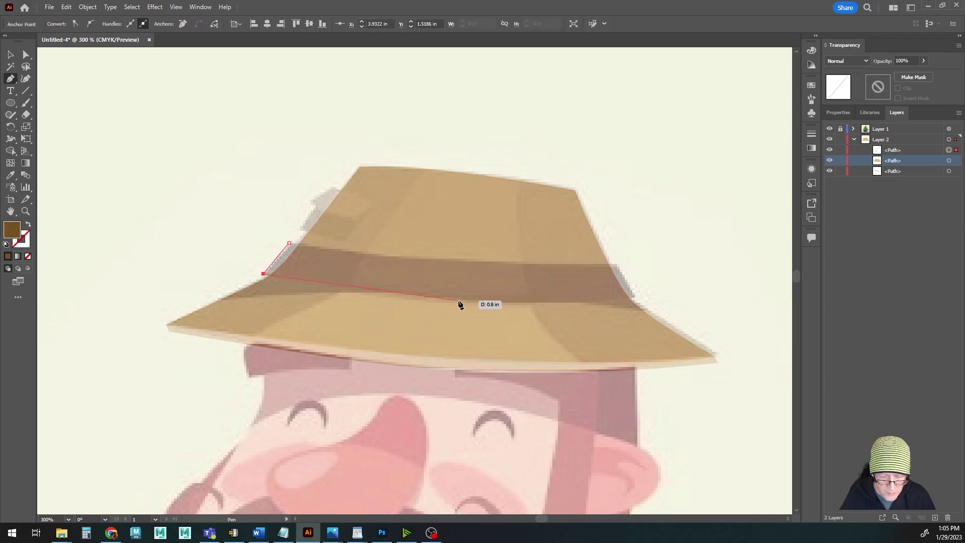
{"action": "left_click_drag", "start_coordinate": [458, 301], "coordinate": [545, 304]}
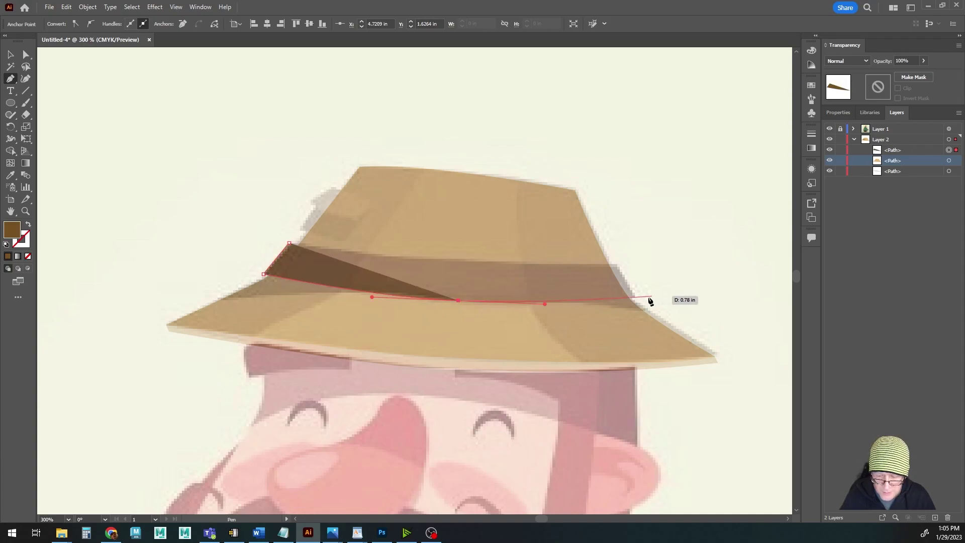
{"action": "left_click", "coordinate": [635, 298]}
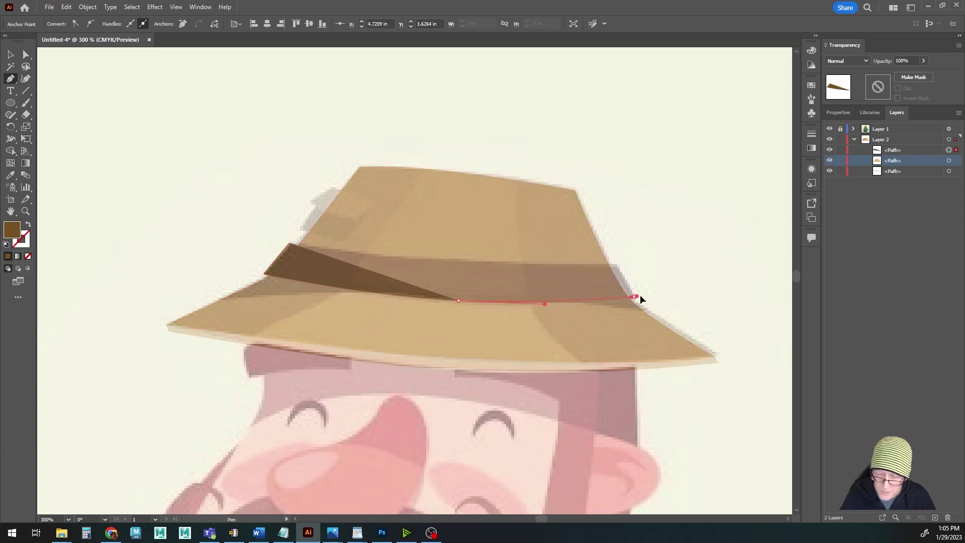
{"action": "left_click_drag", "start_coordinate": [676, 291], "coordinate": [675, 292]}
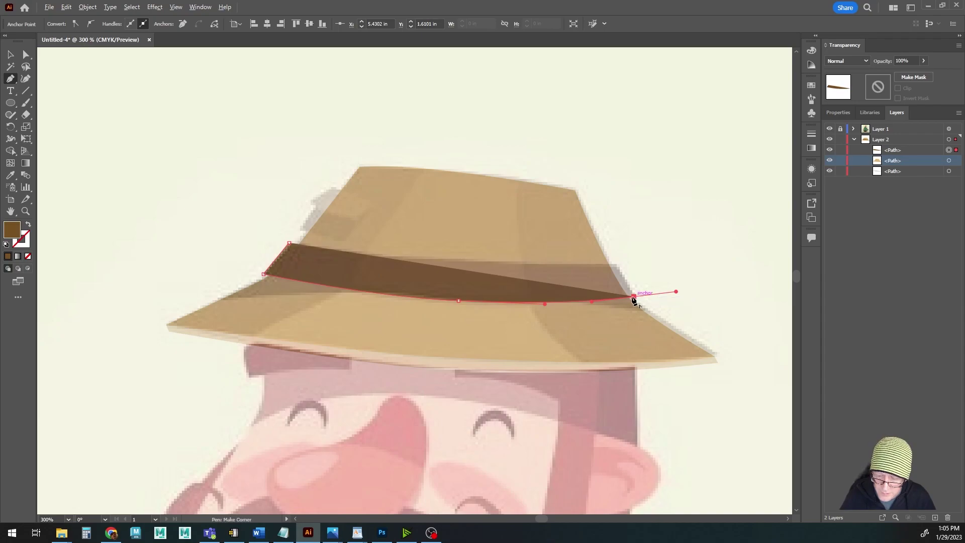
{"action": "left_click", "coordinate": [634, 297]}
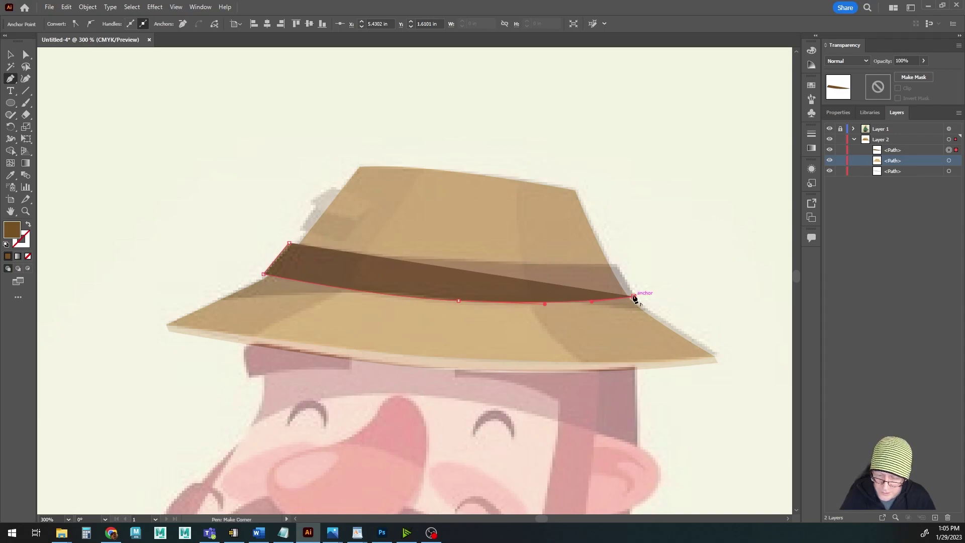
{"action": "left_click", "coordinate": [616, 264]}
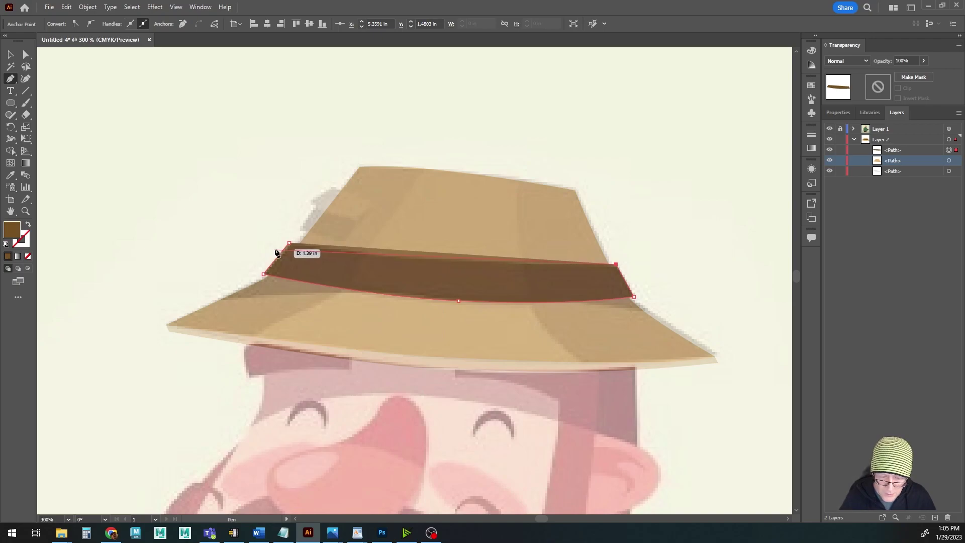
{"action": "left_click_drag", "start_coordinate": [289, 243], "coordinate": [267, 238]}
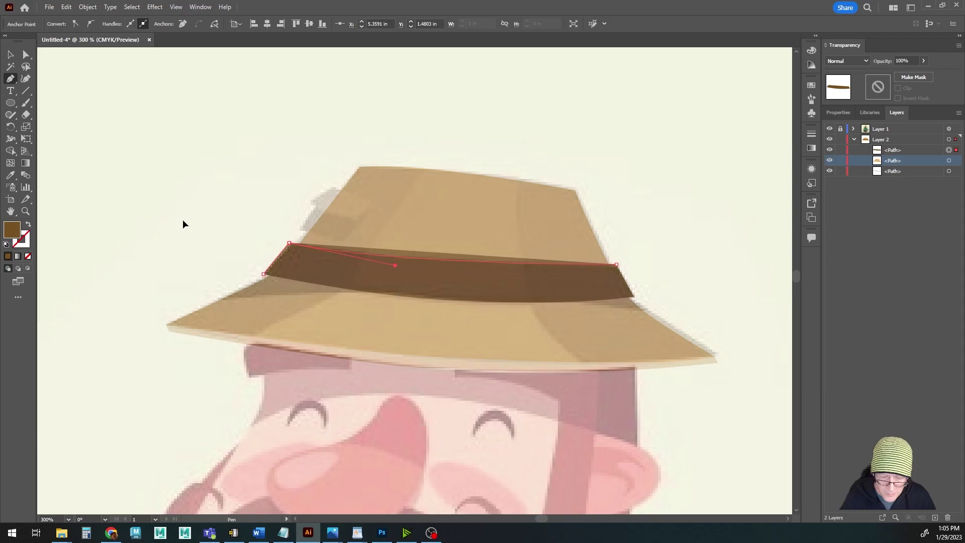
{"action": "left_click", "coordinate": [10, 56]}
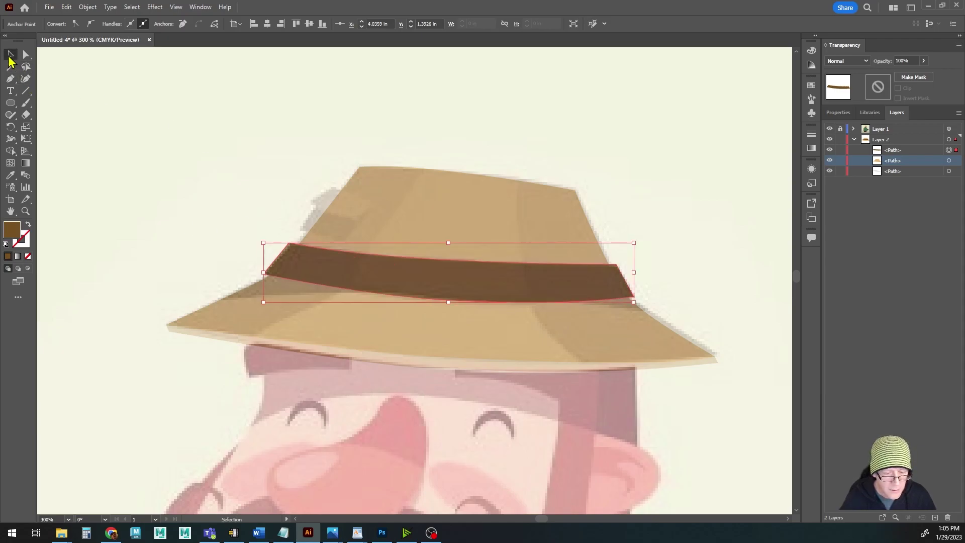
{"action": "left_click", "coordinate": [135, 184]}
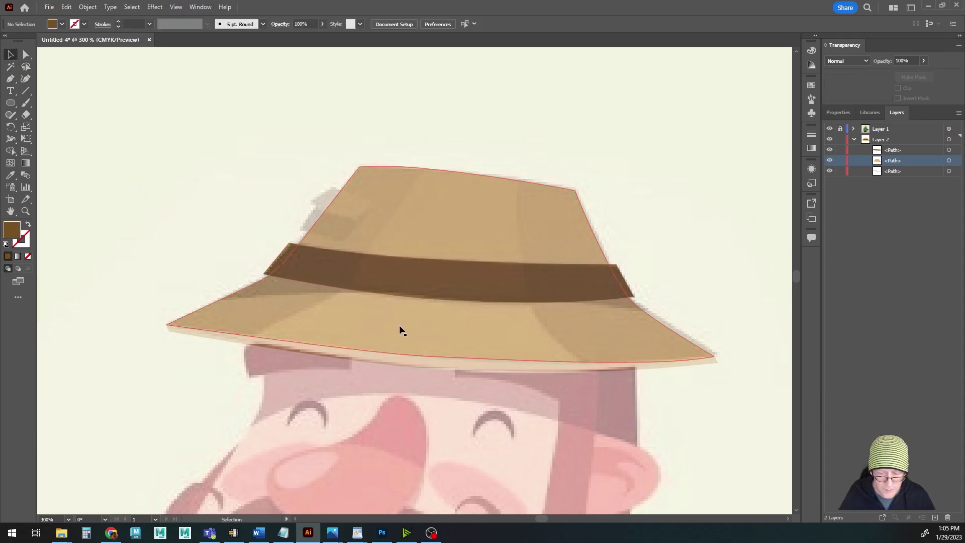
{"action": "left_click", "coordinate": [830, 129]}
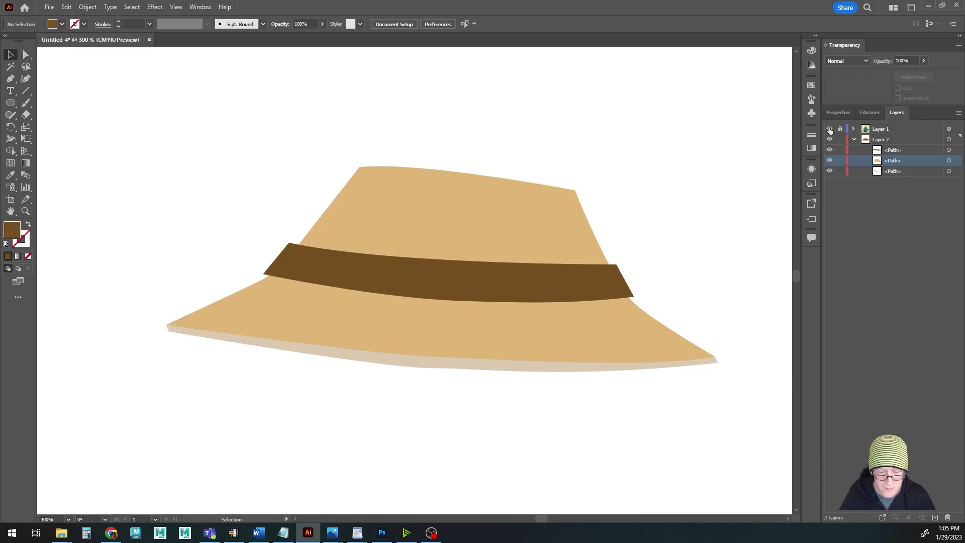
{"action": "left_click", "coordinate": [830, 129]}
{"action": "scroll", "coordinate": [345, 283], "scroll_direction": "up", "scroll_amount": 2}
{"action": "scroll", "coordinate": [348, 284], "scroll_direction": "down", "scroll_amount": 2}
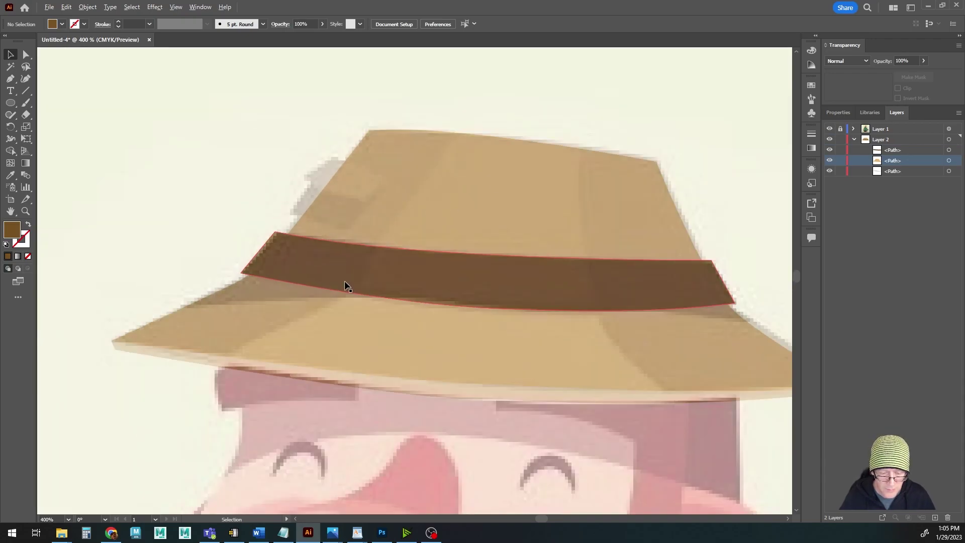
{"action": "left_click_drag", "start_coordinate": [387, 322], "coordinate": [372, 334]}
{"action": "scroll", "coordinate": [372, 334], "scroll_direction": "up", "scroll_amount": 1}
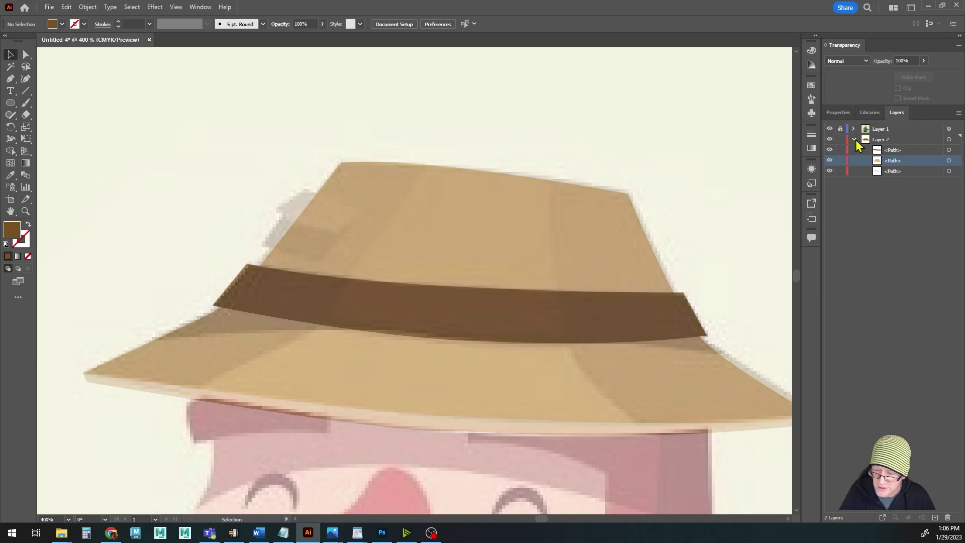
{"action": "left_click", "coordinate": [829, 139]}
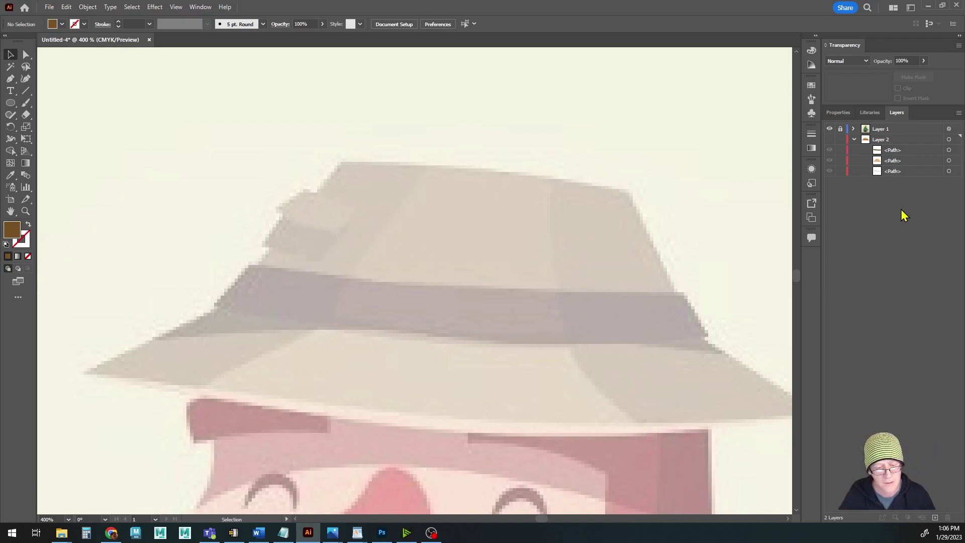
{"action": "left_click", "coordinate": [830, 139]}
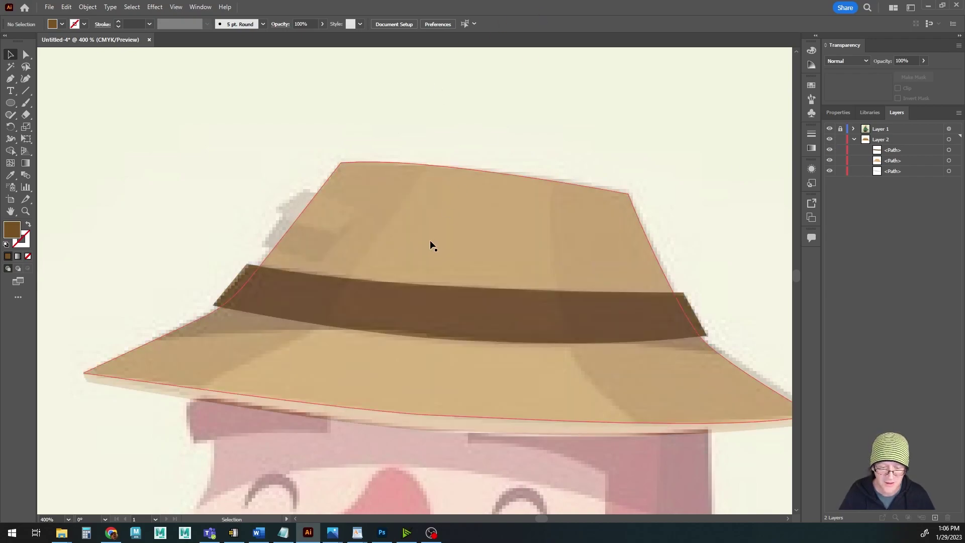
{"action": "key", "text": "p"}
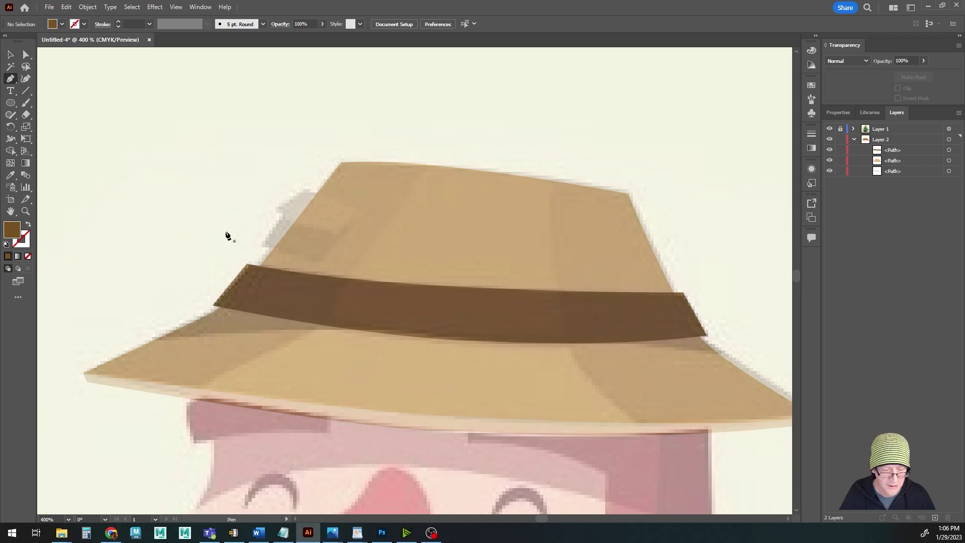
In the Color Picker, raise brightness and lower saturation to 56% for a 9E7646 fill
{"action": "double_click", "coordinate": [11, 232]}
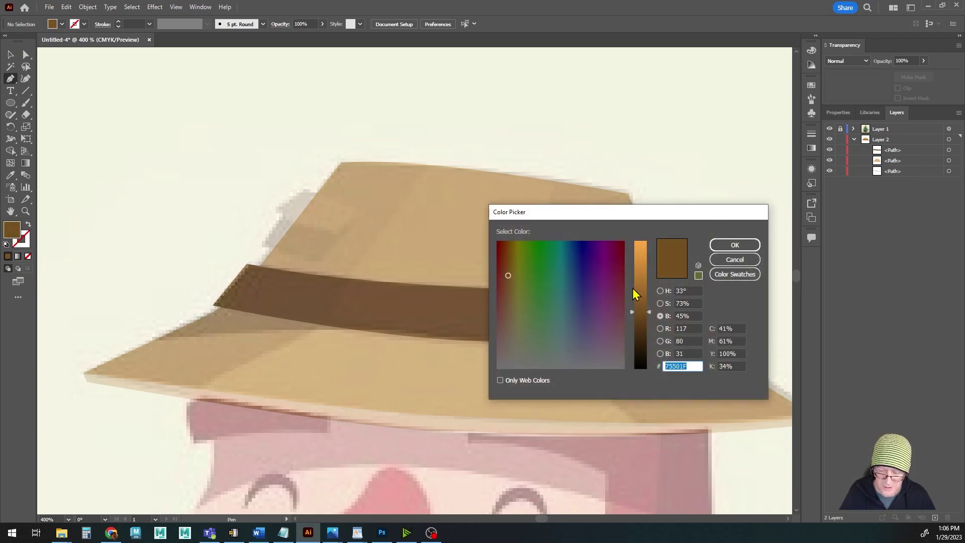
{"action": "left_click_drag", "start_coordinate": [642, 310], "coordinate": [641, 292]}
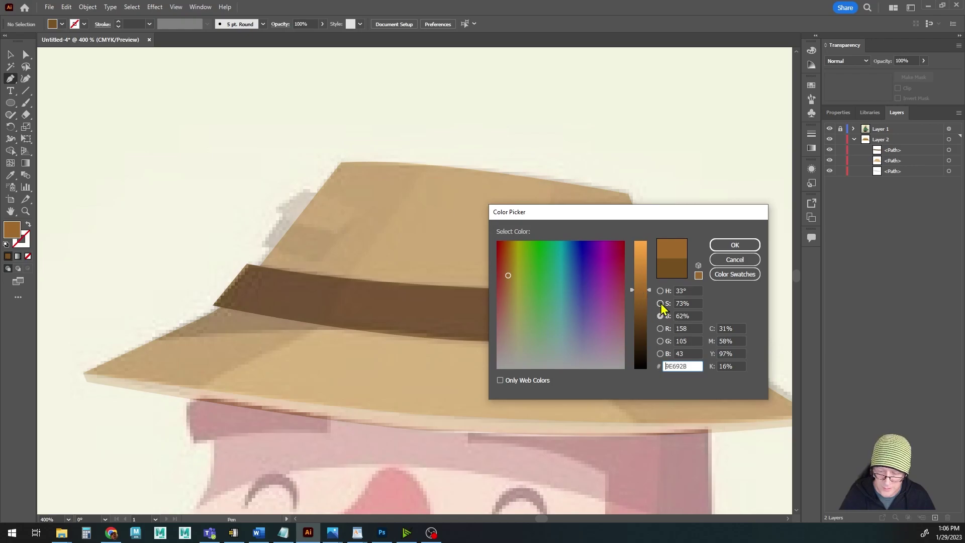
{"action": "left_click", "coordinate": [660, 303]}
{"action": "left_click", "coordinate": [642, 298]}
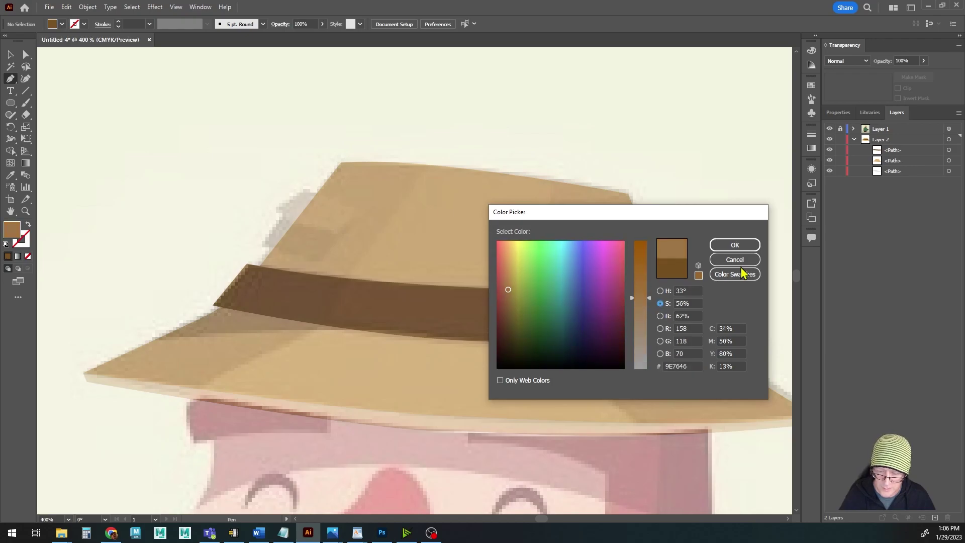
{"action": "left_click", "coordinate": [736, 246]}
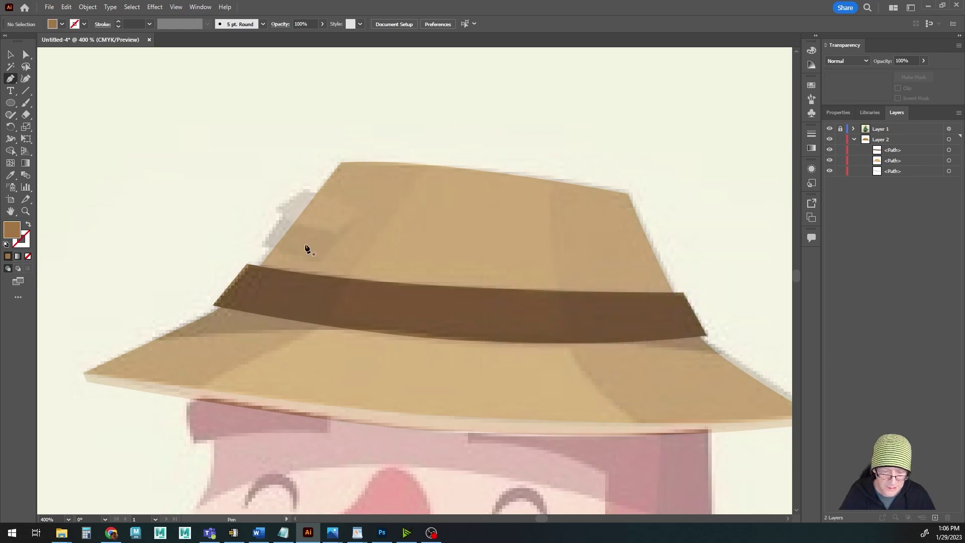
Trace the four-cornered crown patch with a curved lower edge and sharp corners, and close the path
{"action": "left_click", "coordinate": [287, 209]}
{"action": "left_click", "coordinate": [263, 244]}
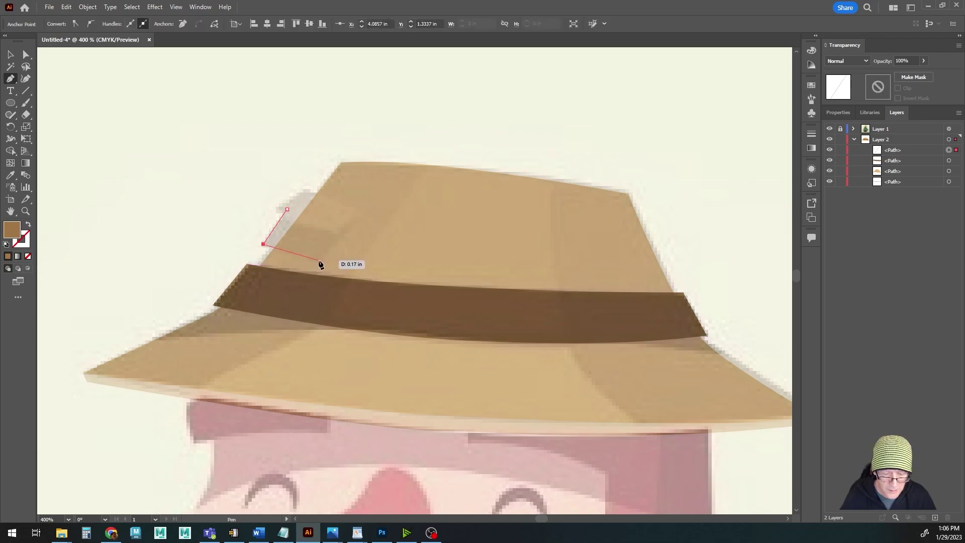
{"action": "left_click_drag", "start_coordinate": [319, 260], "coordinate": [336, 261]}
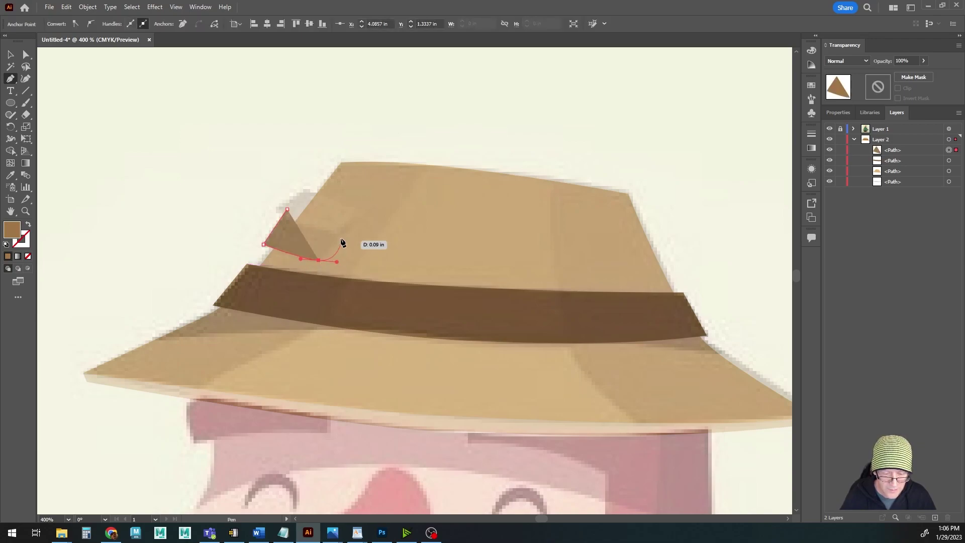
{"action": "left_click", "coordinate": [319, 261]}
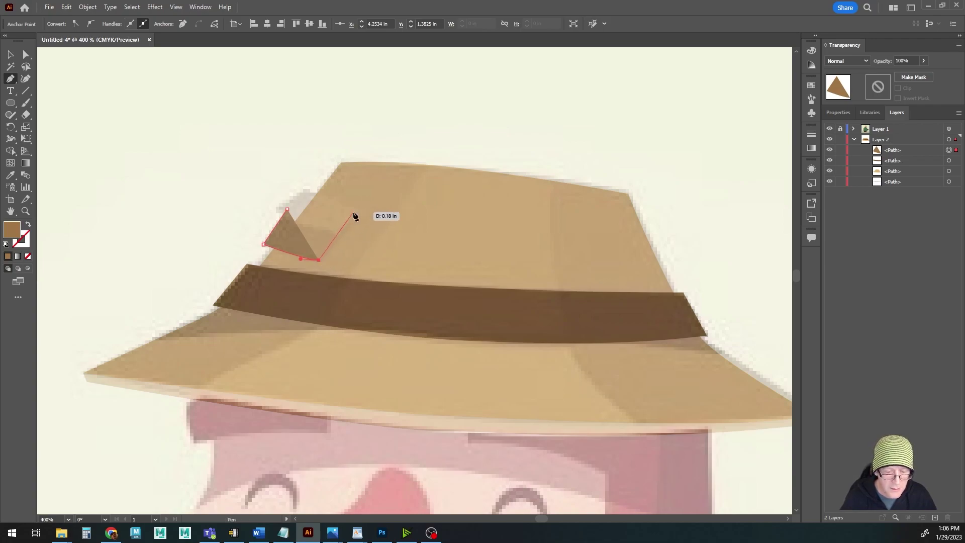
{"action": "left_click_drag", "start_coordinate": [356, 211], "coordinate": [362, 200]}
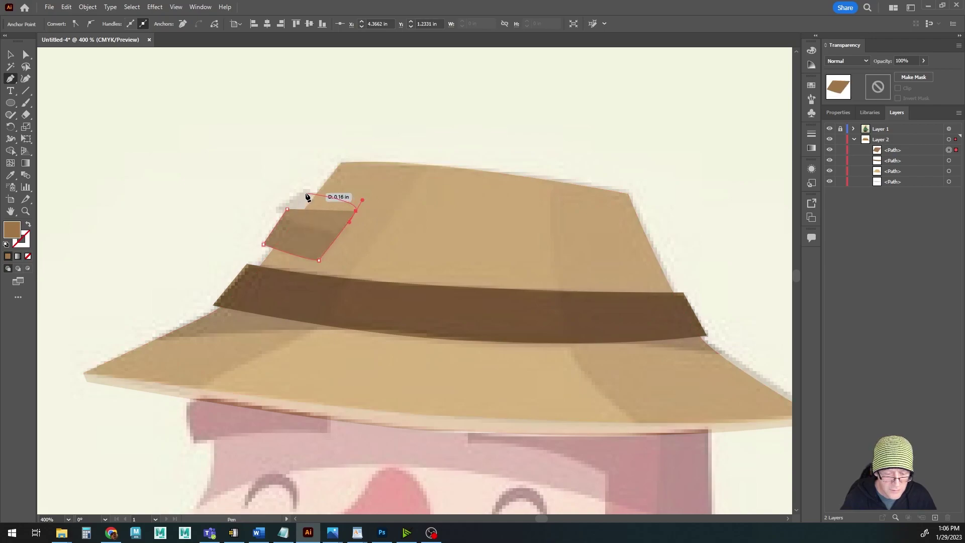
{"action": "left_click", "coordinate": [356, 213]}
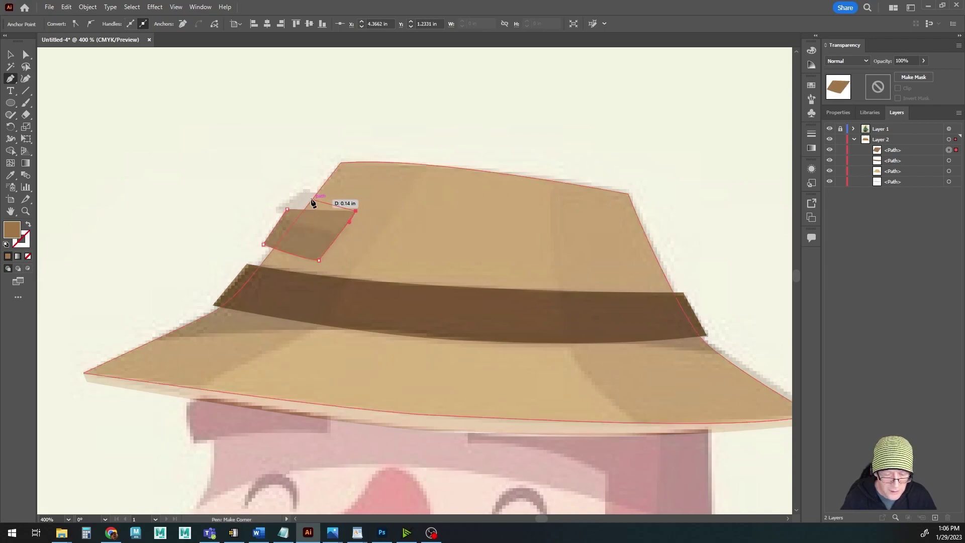
{"action": "left_click", "coordinate": [305, 194]}
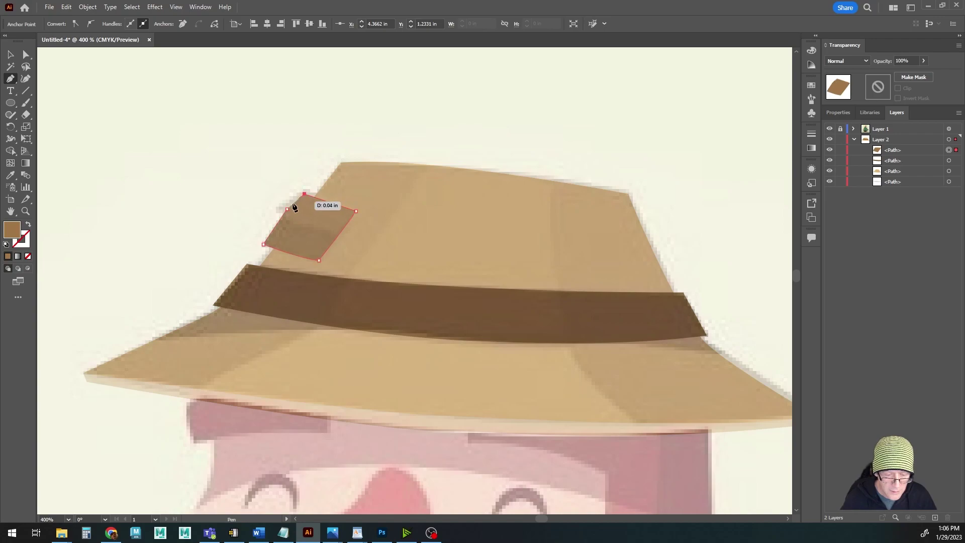
{"action": "left_click", "coordinate": [287, 208]}
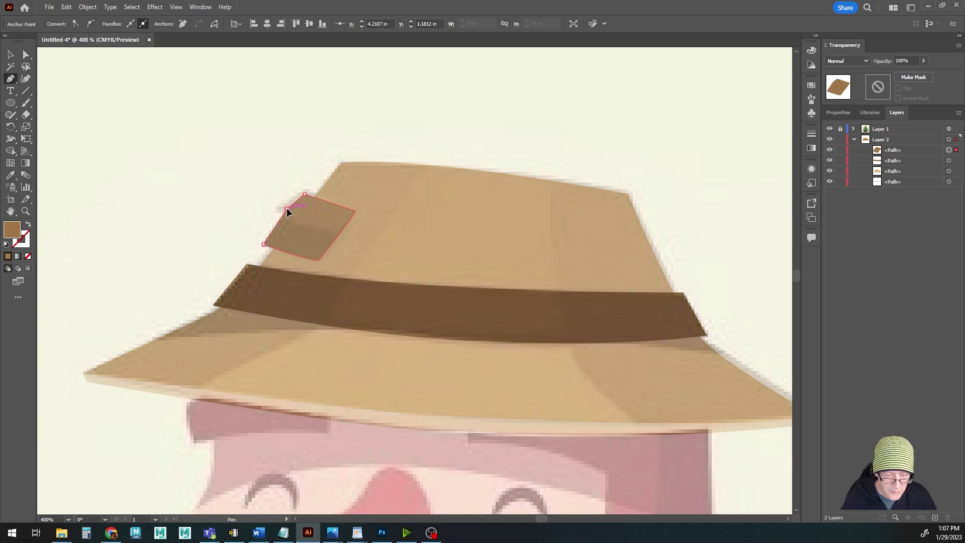
{"action": "left_click", "coordinate": [10, 54]}
Deselect the patch, zoom in, and set the fill to light tan D3AD84 in the Color Picker
{"action": "left_click", "coordinate": [179, 208]}
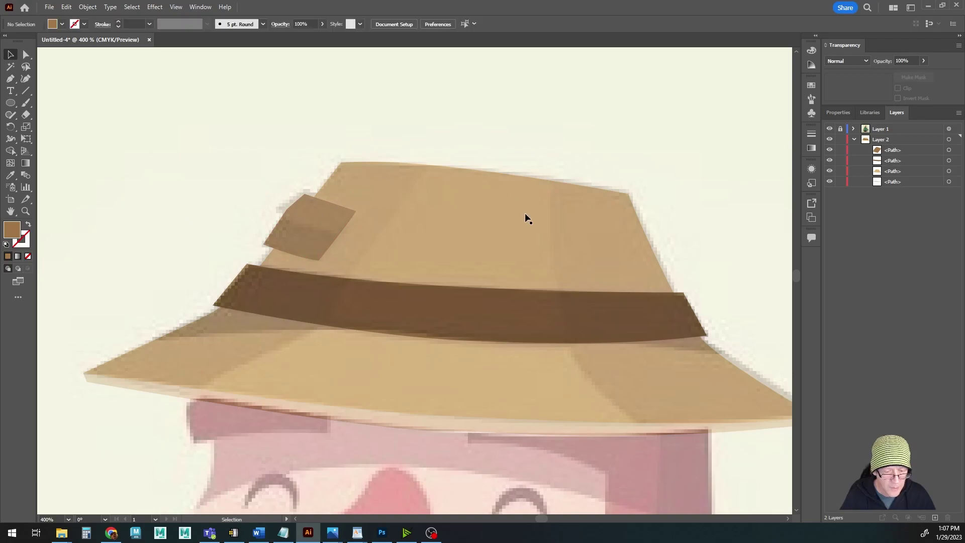
{"action": "scroll", "coordinate": [373, 256], "scroll_direction": "up", "scroll_amount": 3}
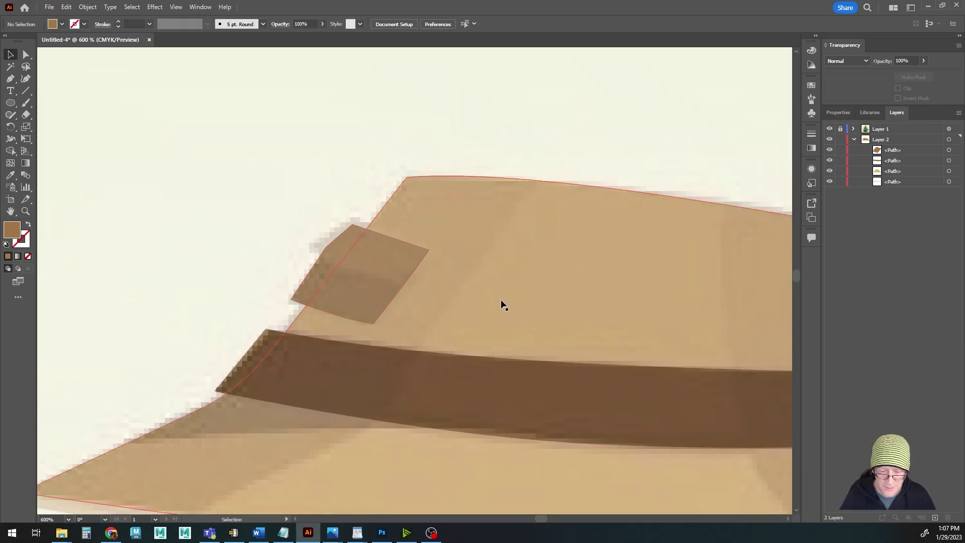
{"action": "double_click", "coordinate": [15, 233]}
{"action": "left_click_drag", "start_coordinate": [641, 303], "coordinate": [638, 263]}
{"action": "left_click", "coordinate": [659, 315]}
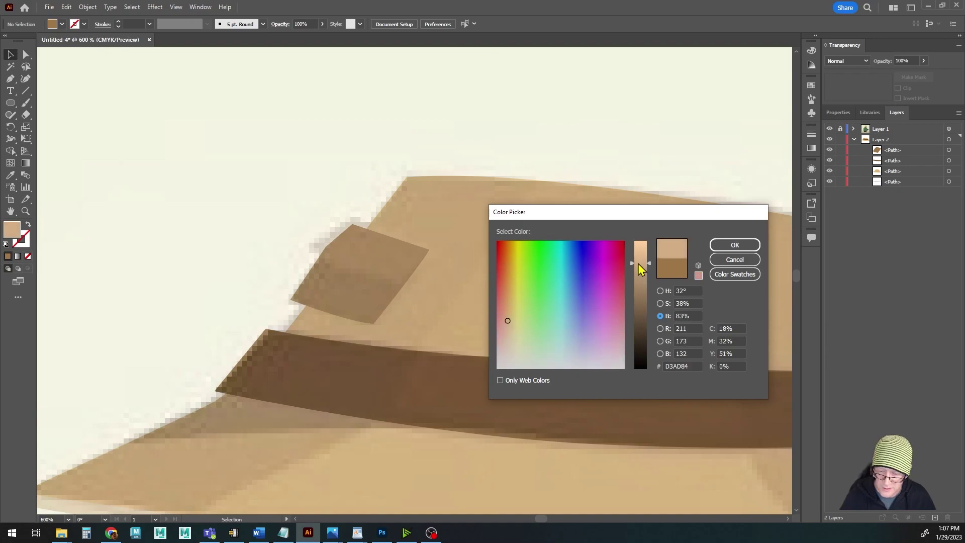
{"action": "left_click", "coordinate": [734, 245]}
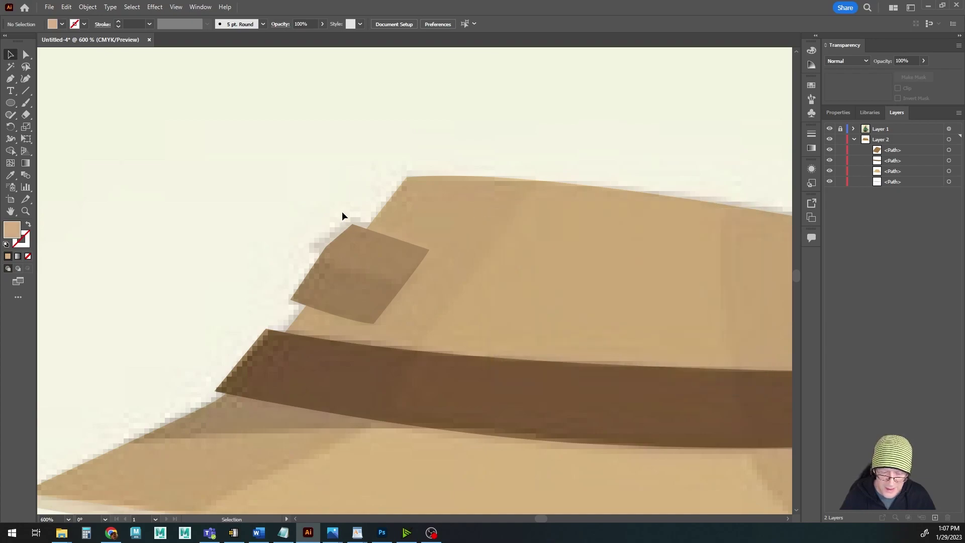
{"action": "left_click", "coordinate": [10, 79]}
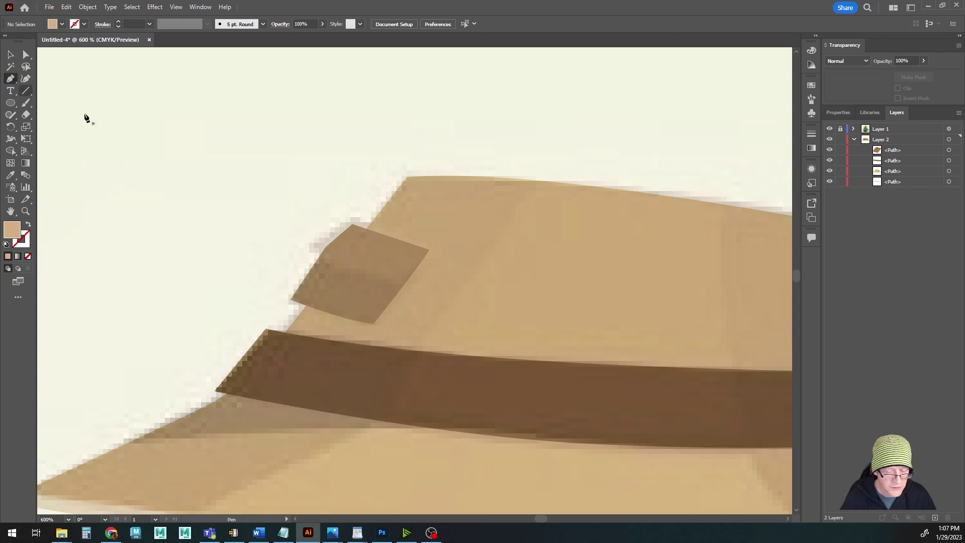
Draw a light tan cap over the crown patch's top with a curved lower edge, then deselect it
{"action": "left_click", "coordinate": [353, 217]}
{"action": "left_click", "coordinate": [309, 249]}
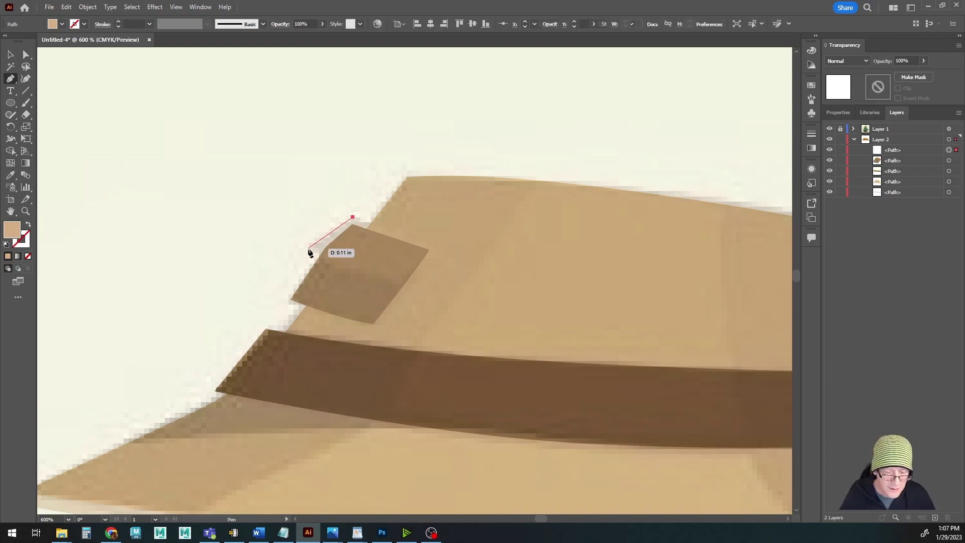
{"action": "left_click", "coordinate": [298, 258]}
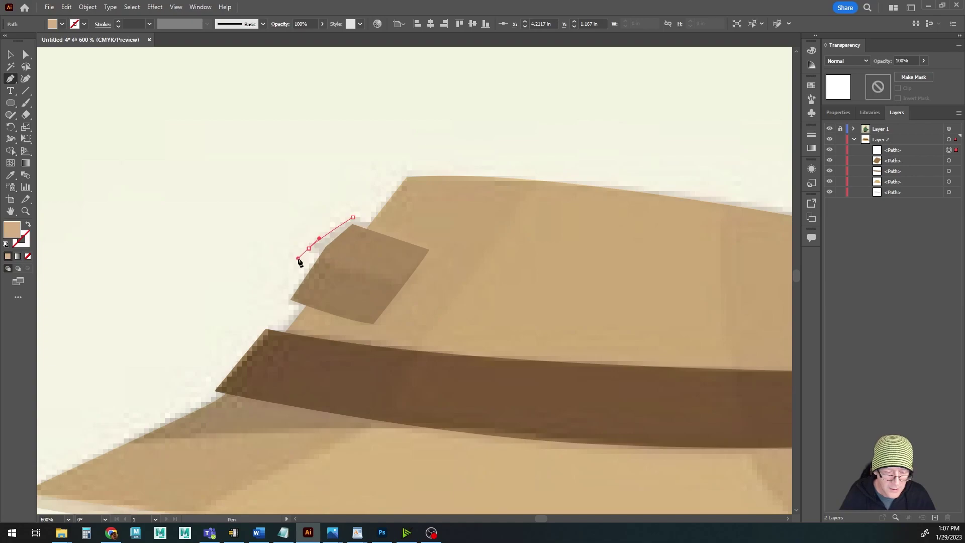
{"action": "left_click", "coordinate": [308, 248]}
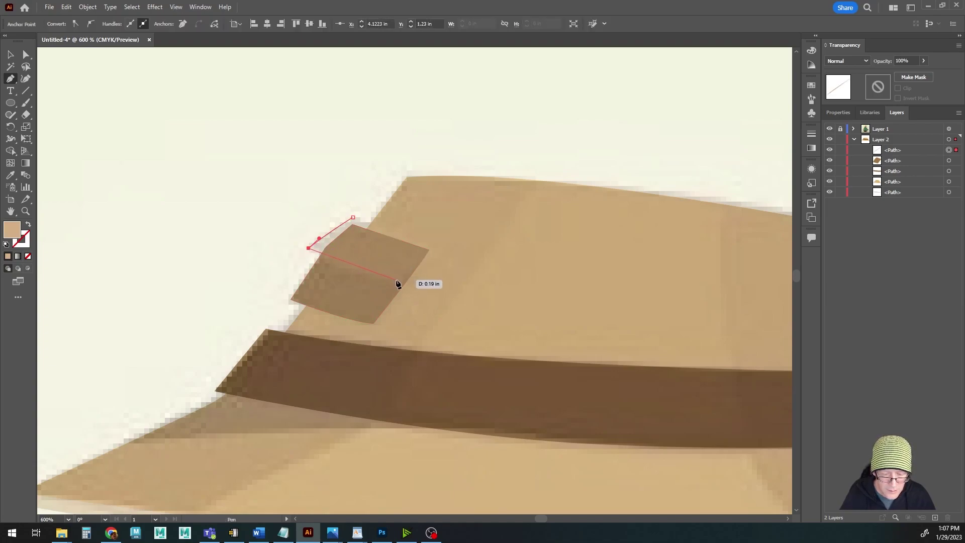
{"action": "left_click_drag", "start_coordinate": [397, 280], "coordinate": [413, 283]}
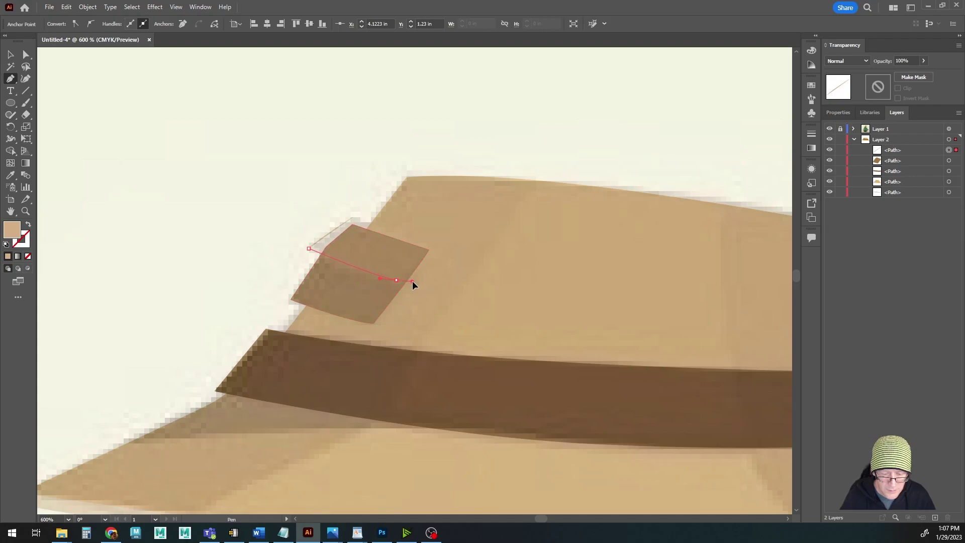
{"action": "left_click", "coordinate": [429, 249]}
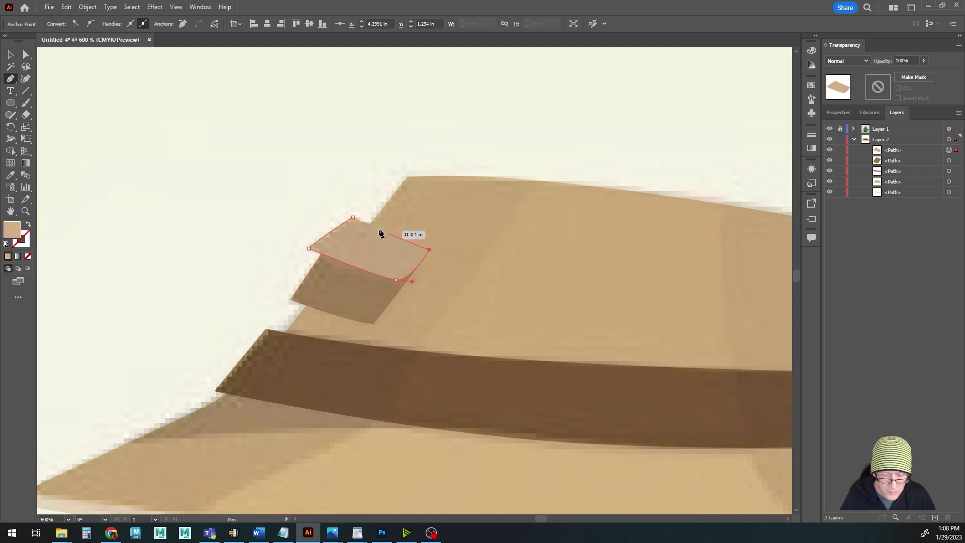
{"action": "left_click", "coordinate": [353, 219]}
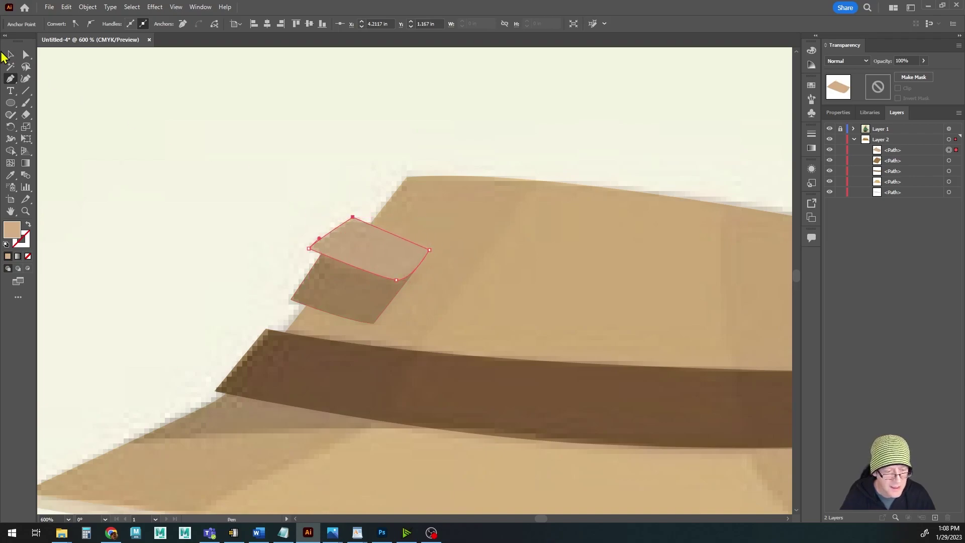
{"action": "left_click", "coordinate": [10, 56]}
{"action": "left_click", "coordinate": [200, 201]}
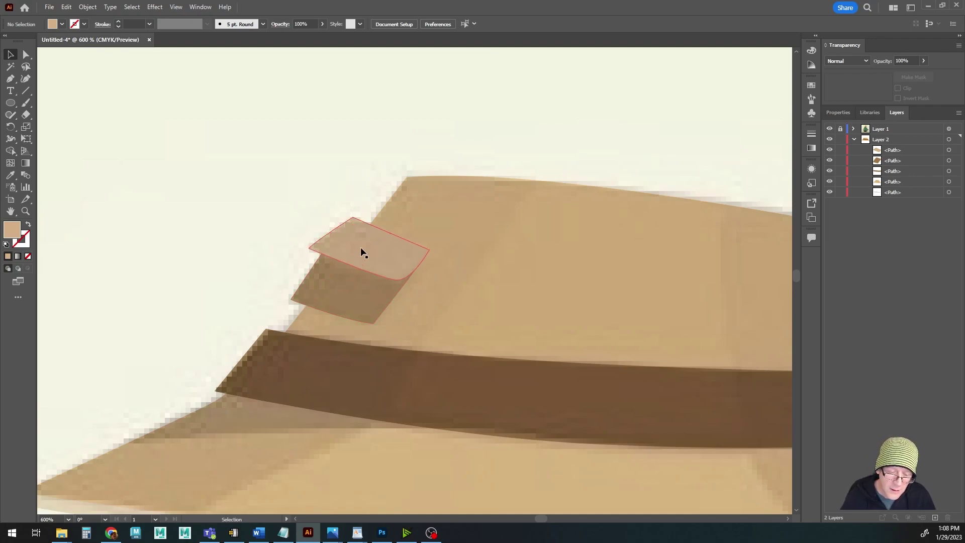
Alt-drag a slightly lower copy of the light tan shape and recolour it A0662D
{"action": "left_click", "coordinate": [343, 235]}
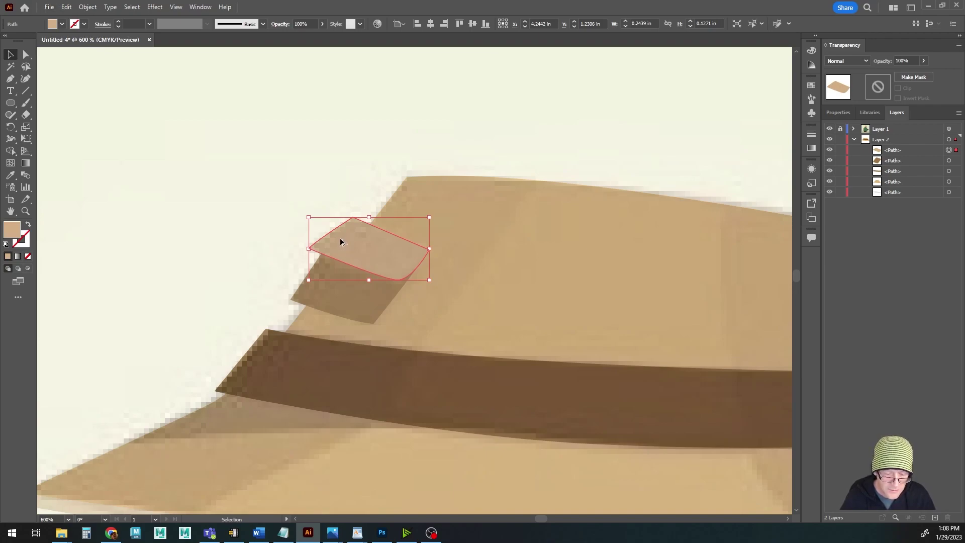
{"action": "left_click_drag", "start_coordinate": [341, 243], "coordinate": [336, 252]}
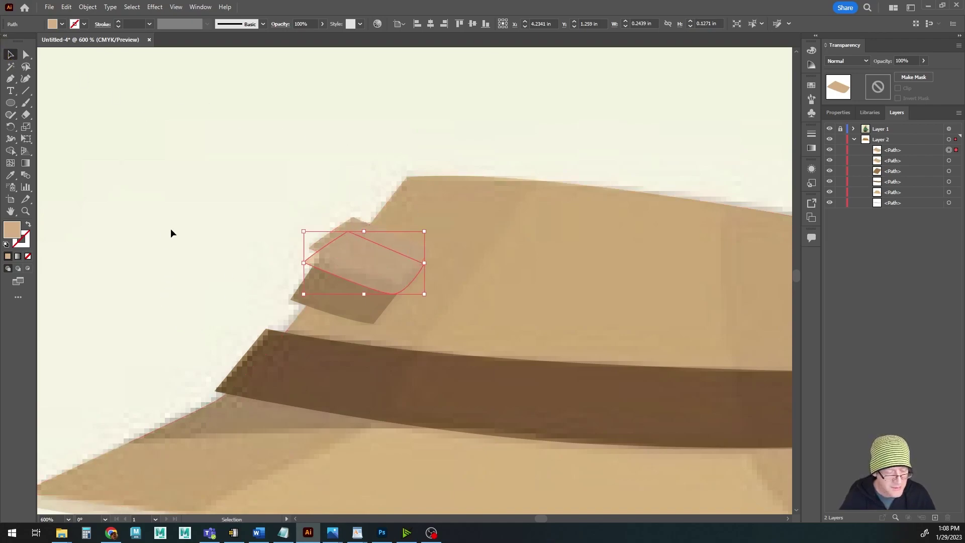
{"action": "double_click", "coordinate": [11, 230]}
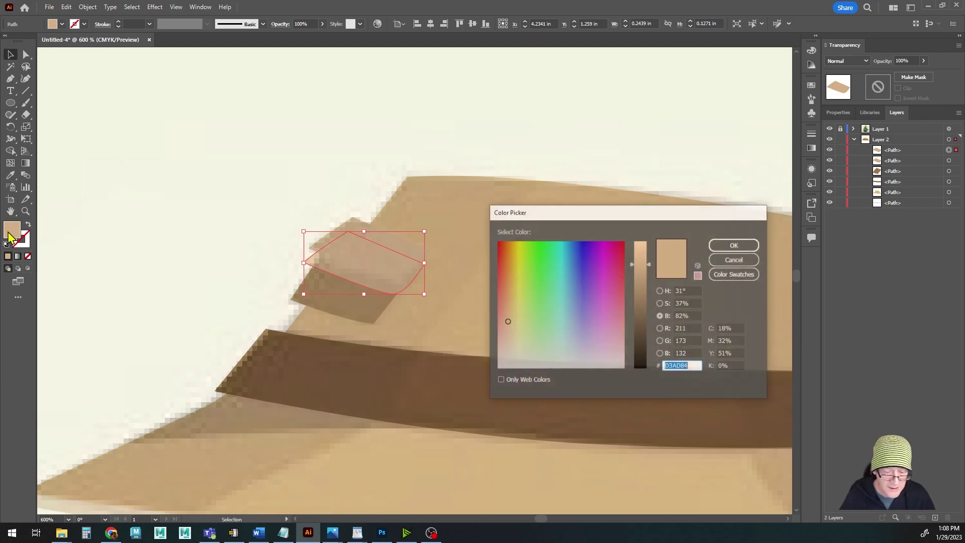
{"action": "left_click_drag", "start_coordinate": [640, 271], "coordinate": [649, 294]}
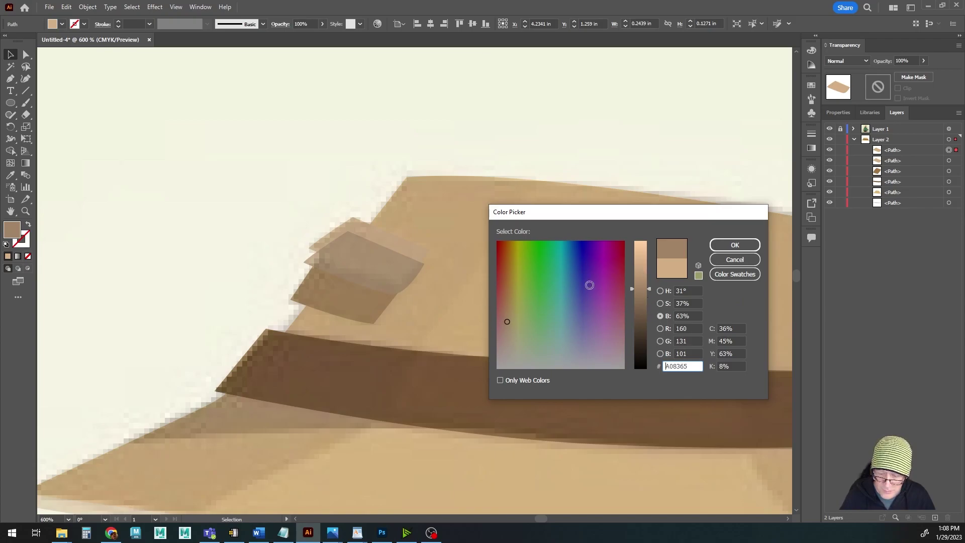
{"action": "left_click", "coordinate": [660, 303]}
{"action": "left_click", "coordinate": [640, 292]}
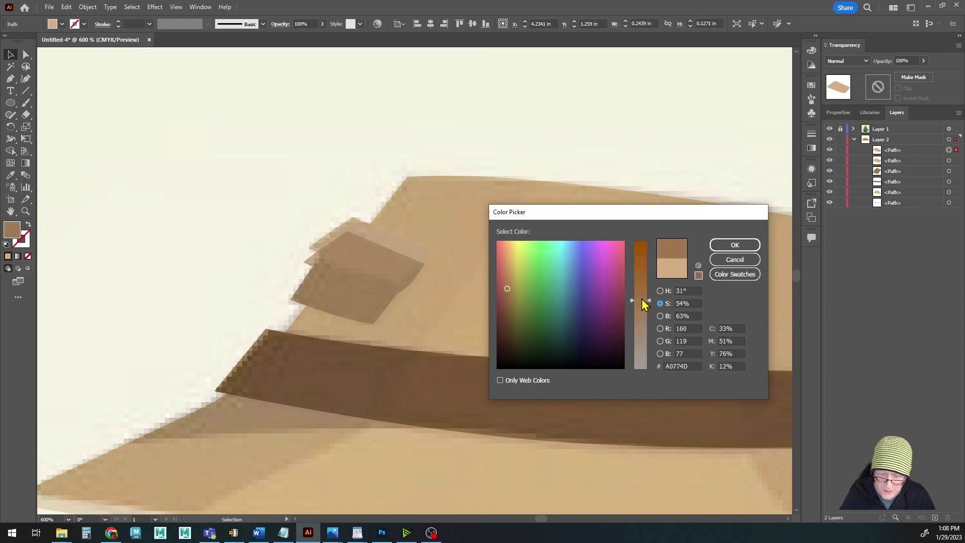
{"action": "left_click_drag", "start_coordinate": [645, 299], "coordinate": [647, 282]}
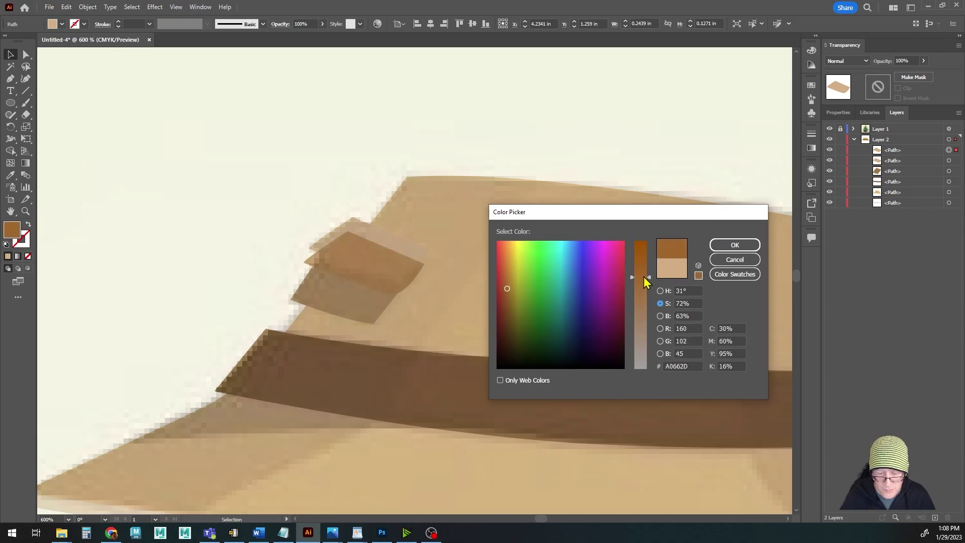
{"action": "left_click", "coordinate": [734, 245]}
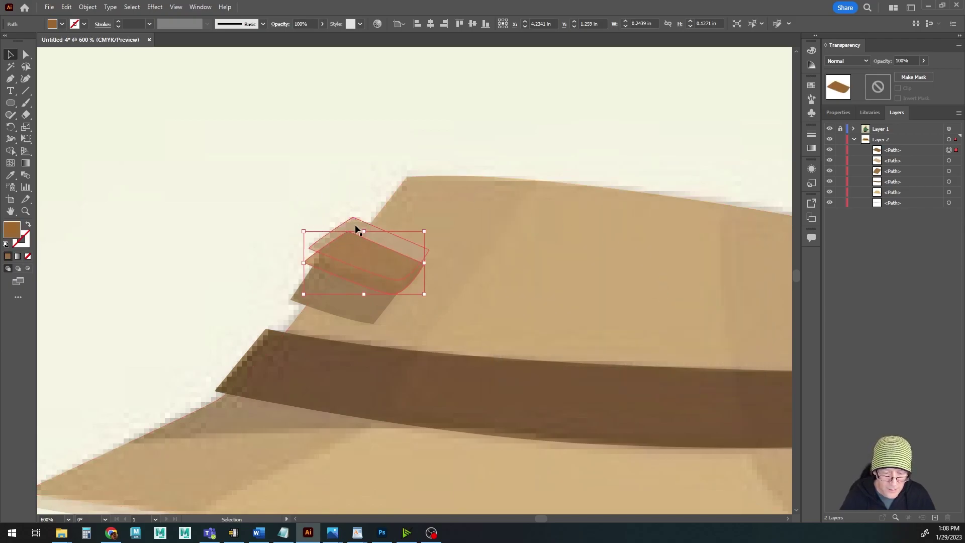
Add the light tan shape and the original patch to the selection with the copy
{"action": "left_click", "coordinate": [355, 227], "text": "shift"}
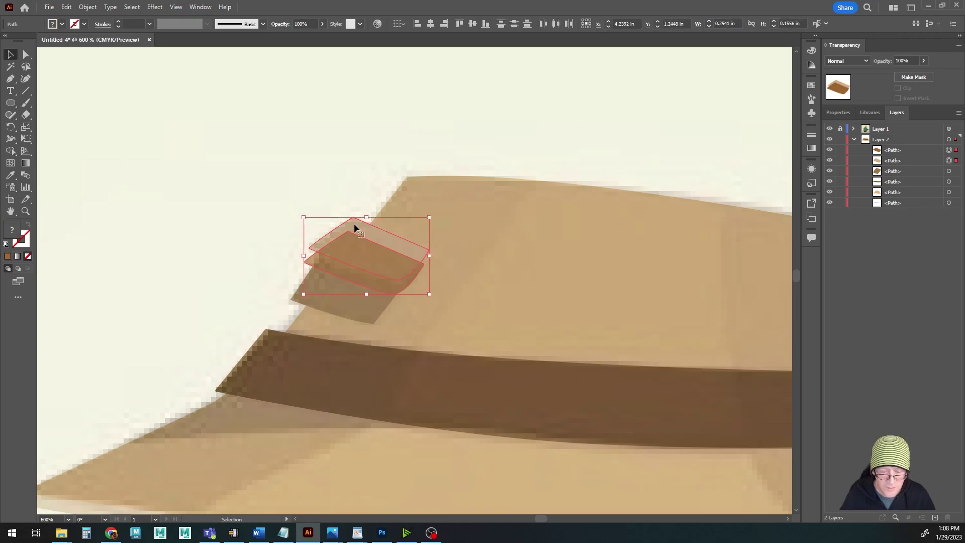
{"action": "left_click", "coordinate": [351, 312], "text": "shift"}
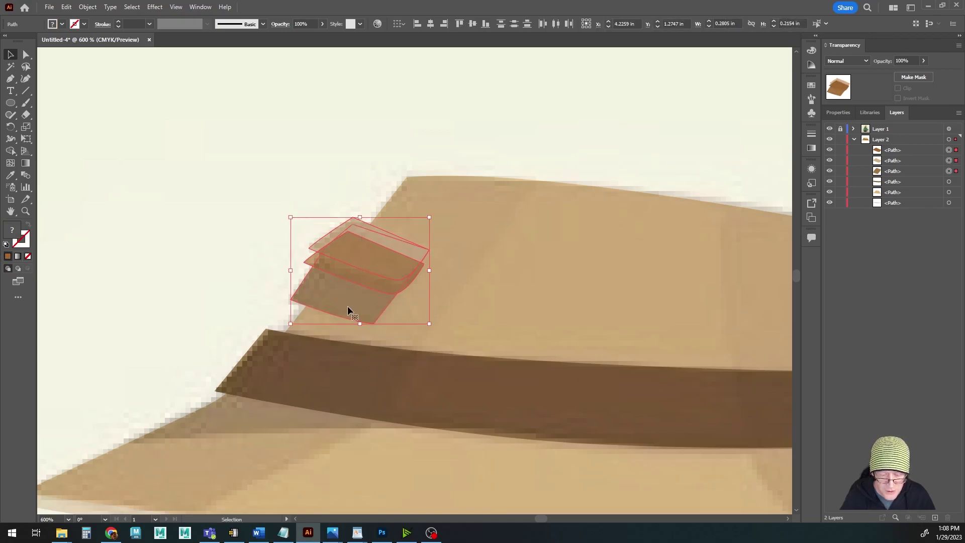
{"action": "scroll", "coordinate": [350, 313], "scroll_direction": "up", "scroll_amount": 4}
Use the Shape Builder to delete the sliver and the thin curved wedge from the patch
{"action": "scroll", "coordinate": [372, 322], "scroll_direction": "up", "scroll_amount": 2}
{"action": "scroll", "coordinate": [372, 321], "scroll_direction": "right", "scroll_amount": 1}
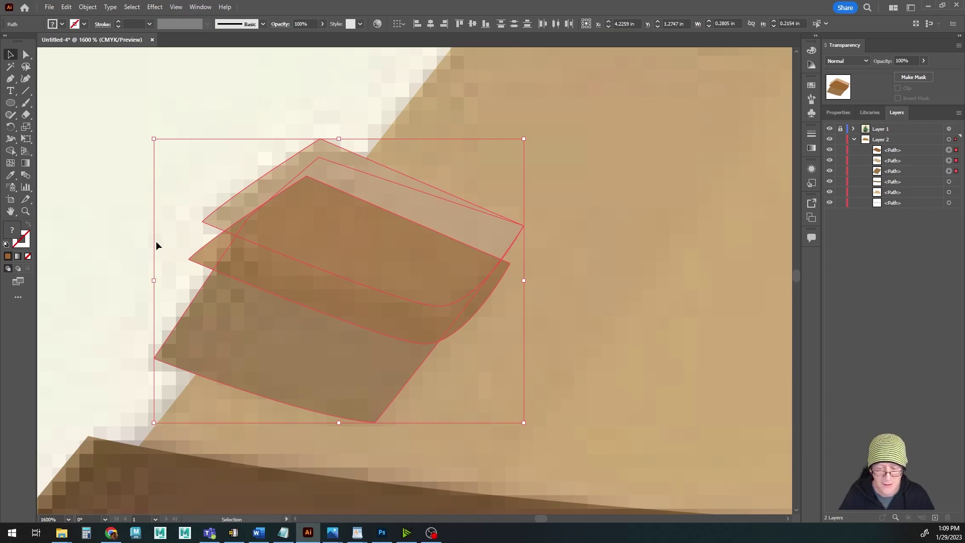
{"action": "left_click", "coordinate": [10, 150]}
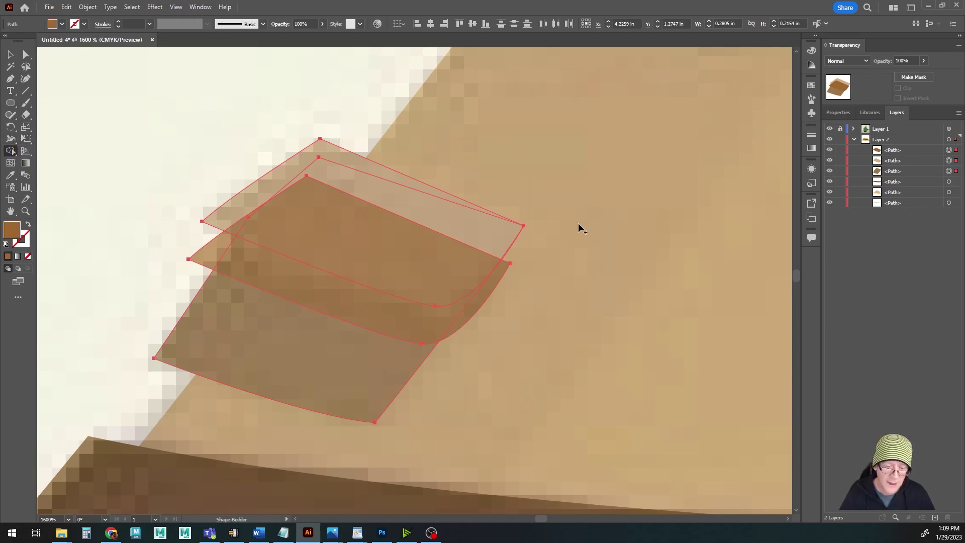
{"action": "left_click", "coordinate": [211, 251]}
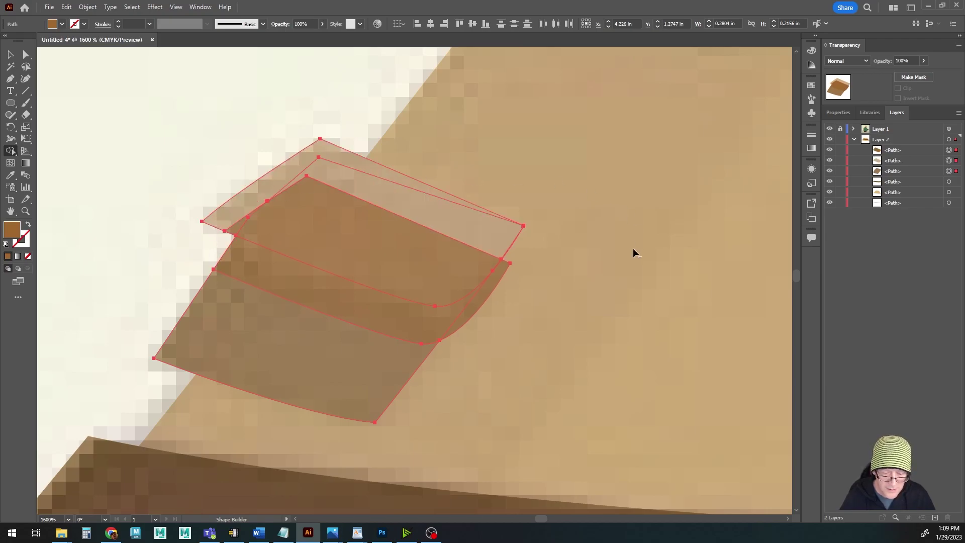
{"action": "left_click", "coordinate": [474, 307], "text": "alt"}
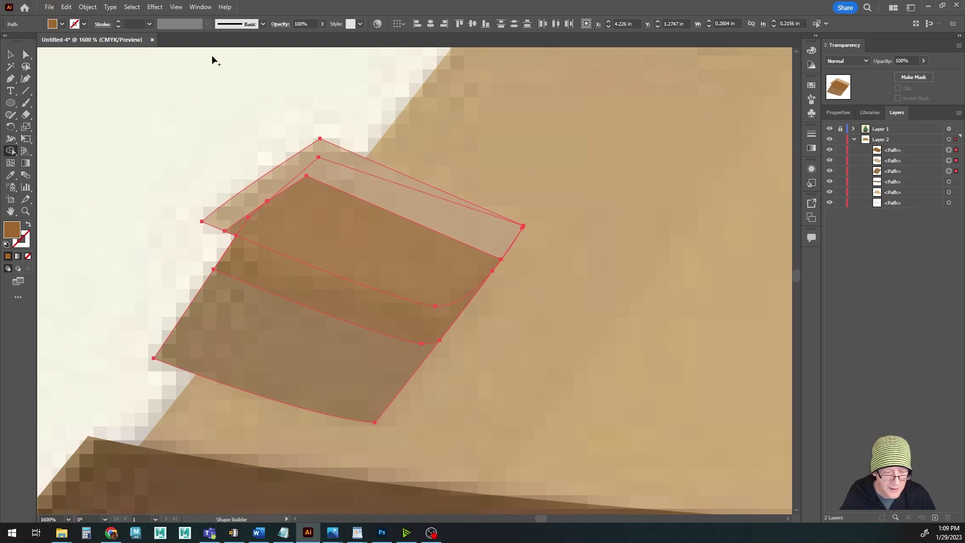
Move the darker patch piece below the lighter piece in the Layers panel, then deselect
{"action": "left_click", "coordinate": [10, 54]}
{"action": "left_click", "coordinate": [201, 243]}
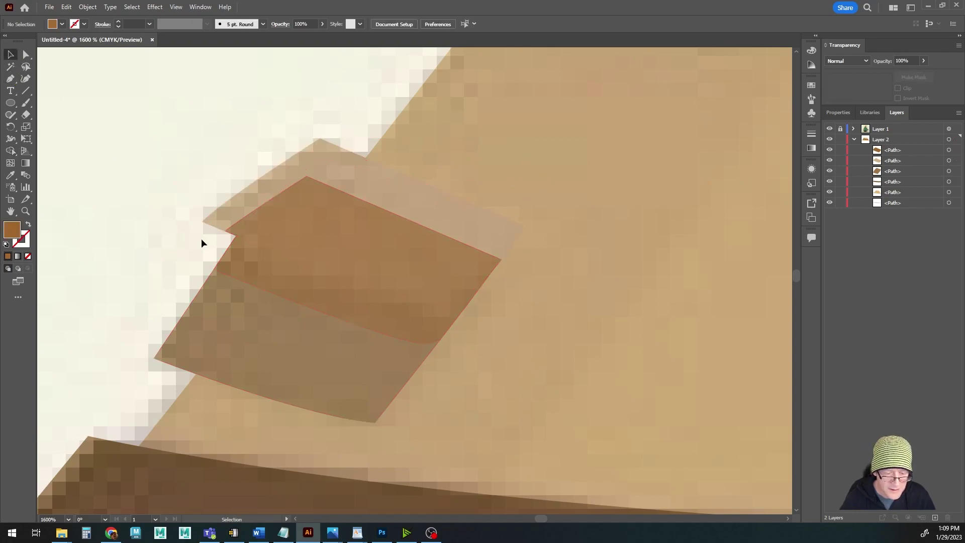
{"action": "left_click", "coordinate": [252, 252]}
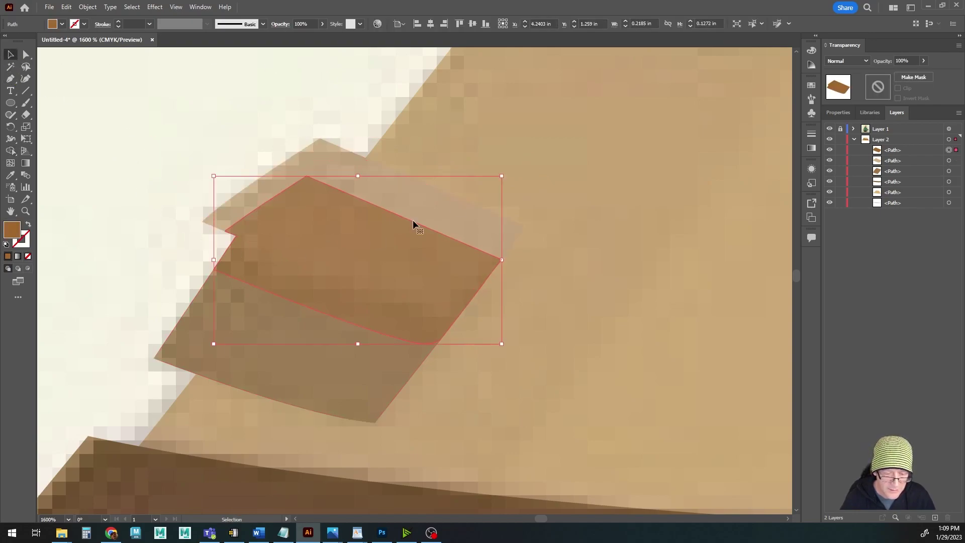
{"action": "left_click", "coordinate": [892, 150]}
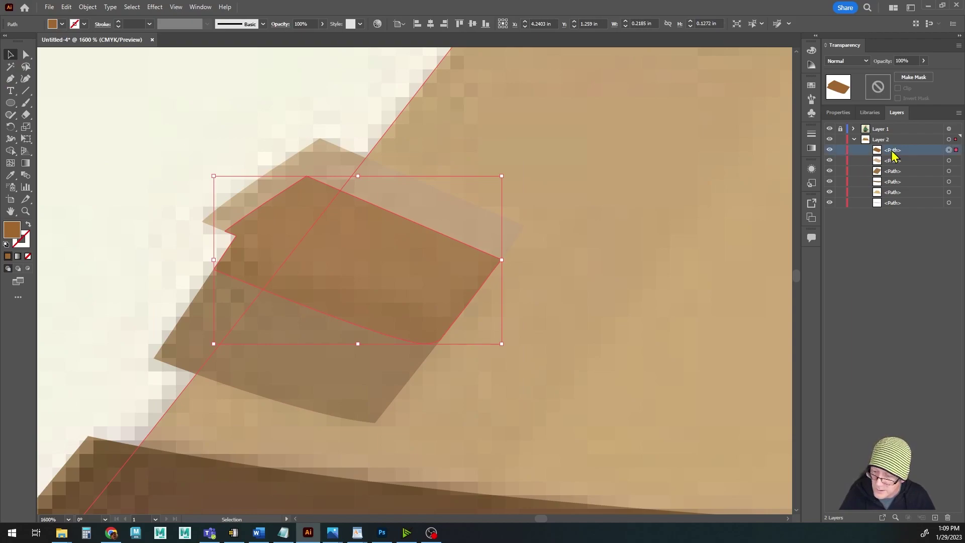
{"action": "left_click_drag", "start_coordinate": [892, 156], "coordinate": [894, 170]}
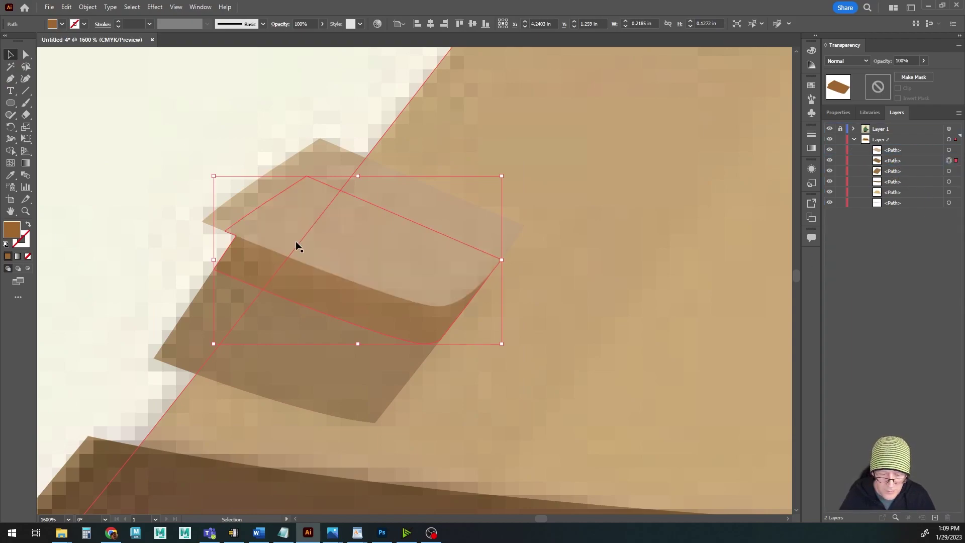
{"action": "left_click", "coordinate": [136, 231]}
{"action": "scroll", "coordinate": [136, 231], "scroll_direction": "down", "scroll_amount": 5}
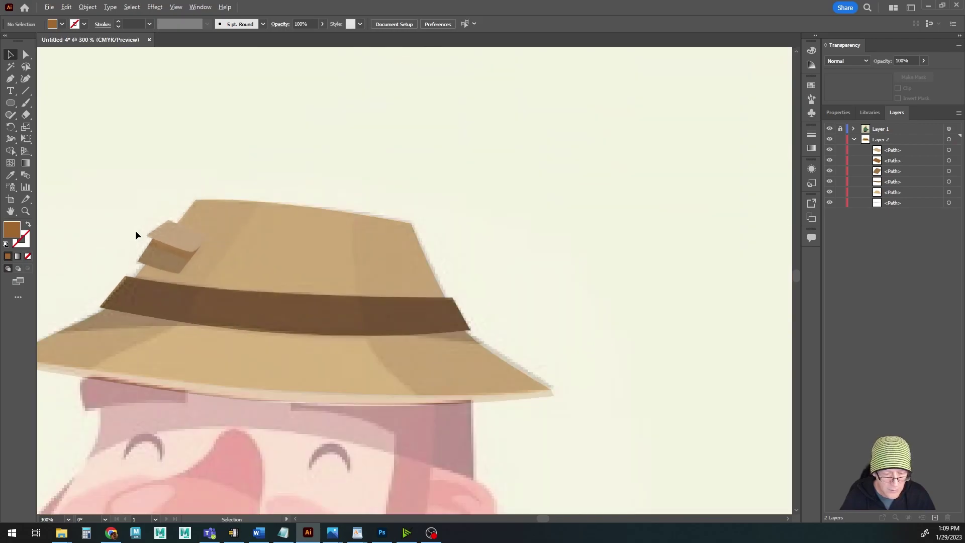
{"action": "scroll", "coordinate": [136, 231], "scroll_direction": "down", "scroll_amount": 1}
{"action": "left_click_drag", "start_coordinate": [156, 280], "coordinate": [286, 280]}
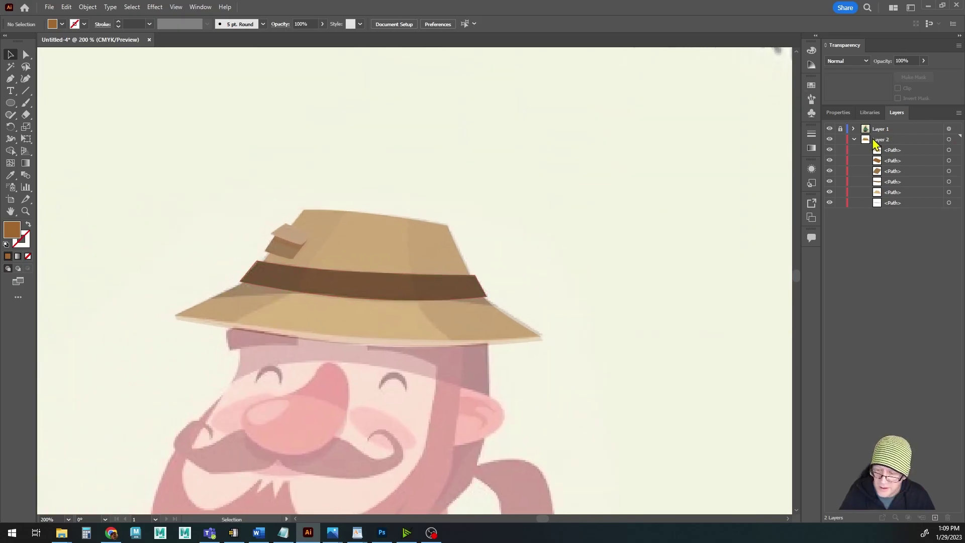
{"action": "left_click", "coordinate": [829, 129]}
{"action": "scroll", "coordinate": [578, 267], "scroll_direction": "up", "scroll_amount": 2}
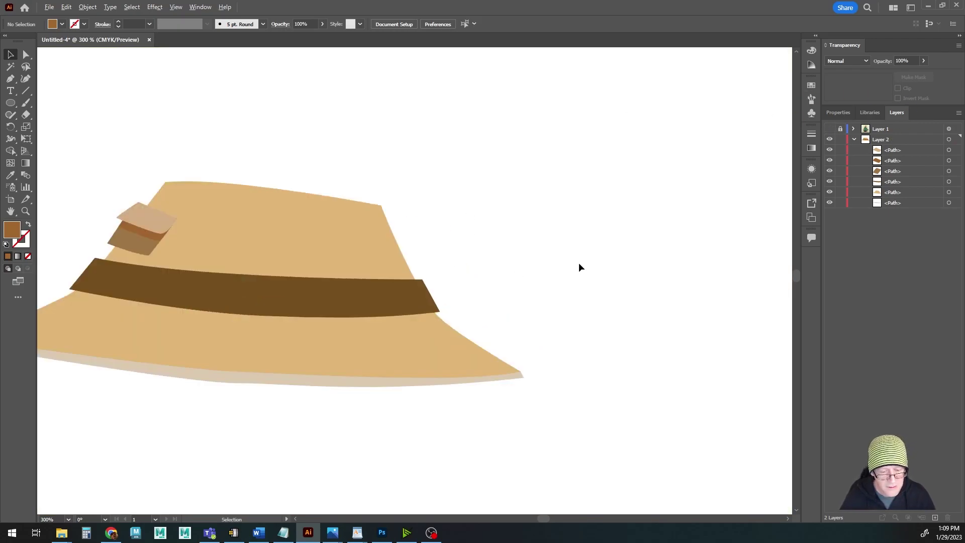
{"action": "left_click_drag", "start_coordinate": [370, 233], "coordinate": [702, 234]}
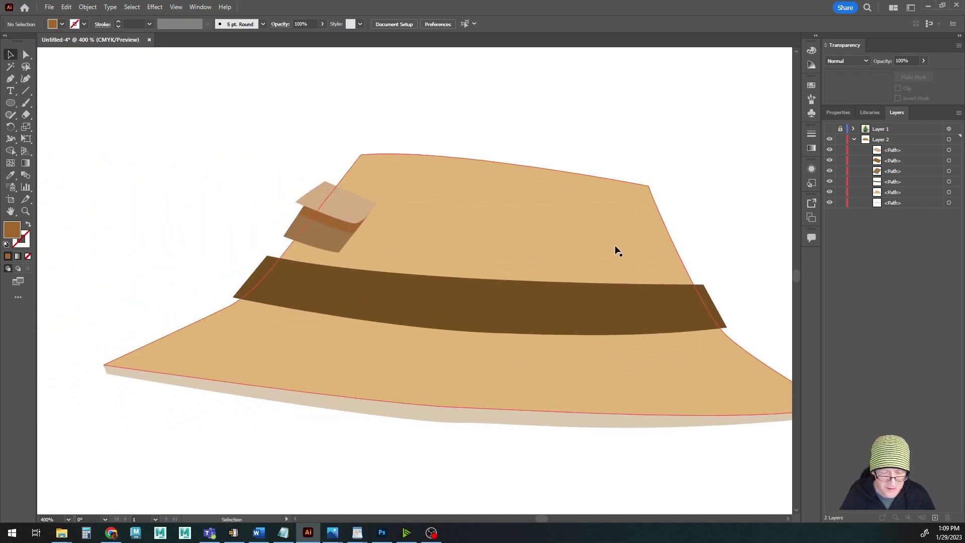
{"action": "scroll", "coordinate": [598, 247], "scroll_direction": "down", "scroll_amount": 3}
{"action": "left_click_drag", "start_coordinate": [582, 248], "coordinate": [439, 238]}
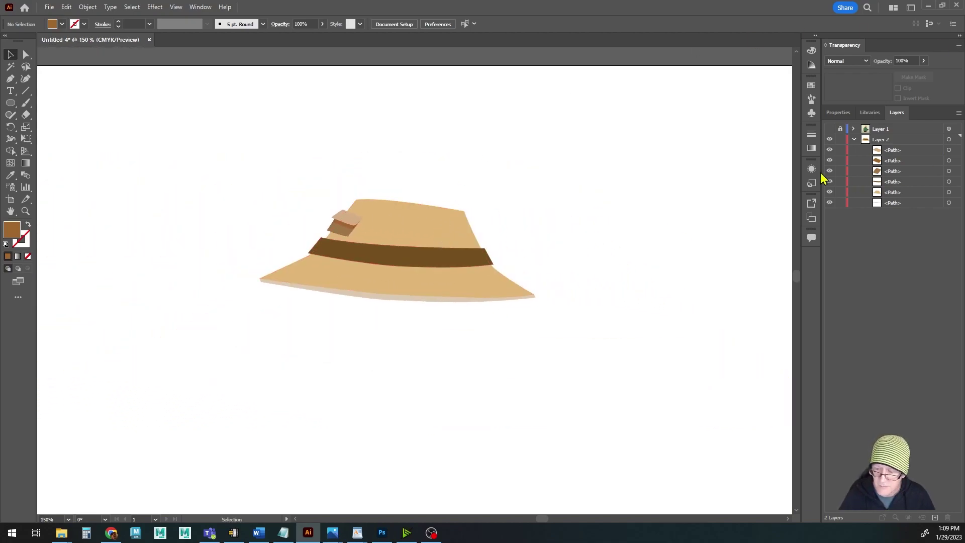
{"action": "left_click", "coordinate": [829, 129]}
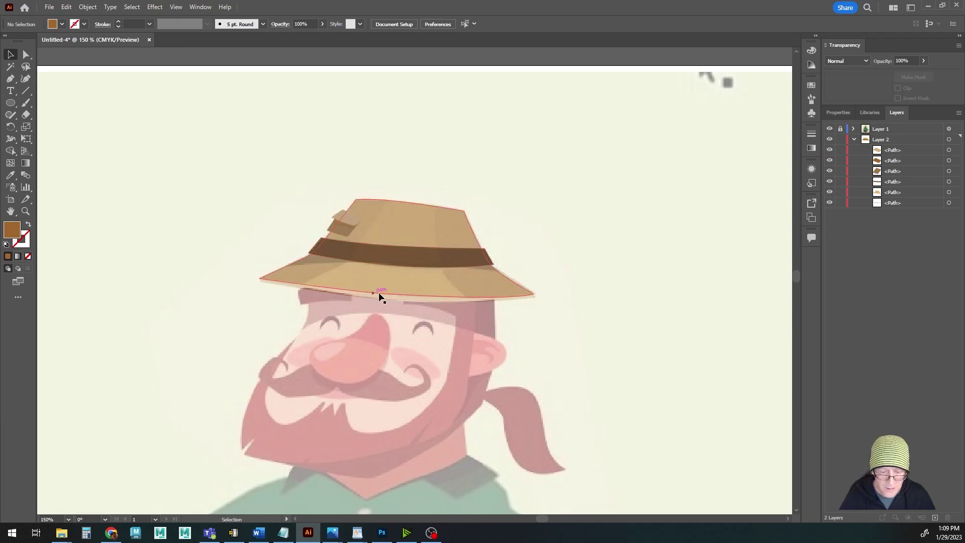
{"action": "scroll", "coordinate": [403, 297], "scroll_direction": "up", "scroll_amount": 2}
{"action": "left_click_drag", "start_coordinate": [364, 224], "coordinate": [410, 295]}
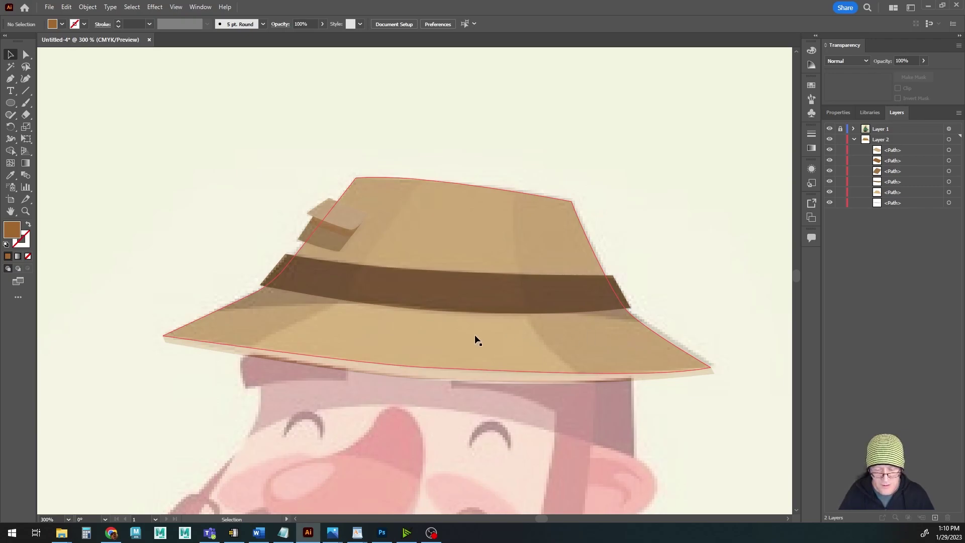
{"action": "scroll", "coordinate": [427, 337], "scroll_direction": "down", "scroll_amount": 4}
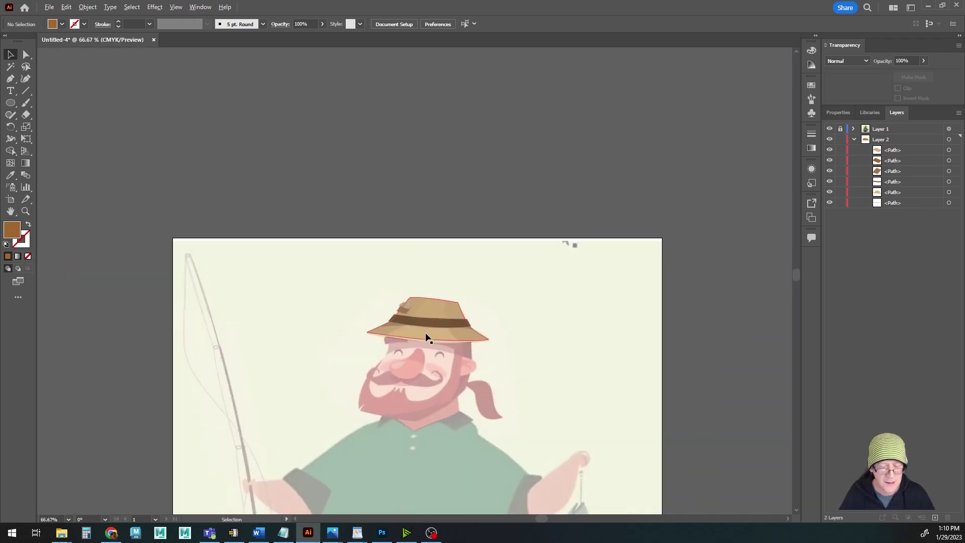
{"action": "scroll", "coordinate": [427, 337], "scroll_direction": "down", "scroll_amount": 4}
{"action": "left_click_drag", "start_coordinate": [461, 180], "coordinate": [468, 389]}
{"action": "scroll", "coordinate": [447, 384], "scroll_direction": "up", "scroll_amount": 3}
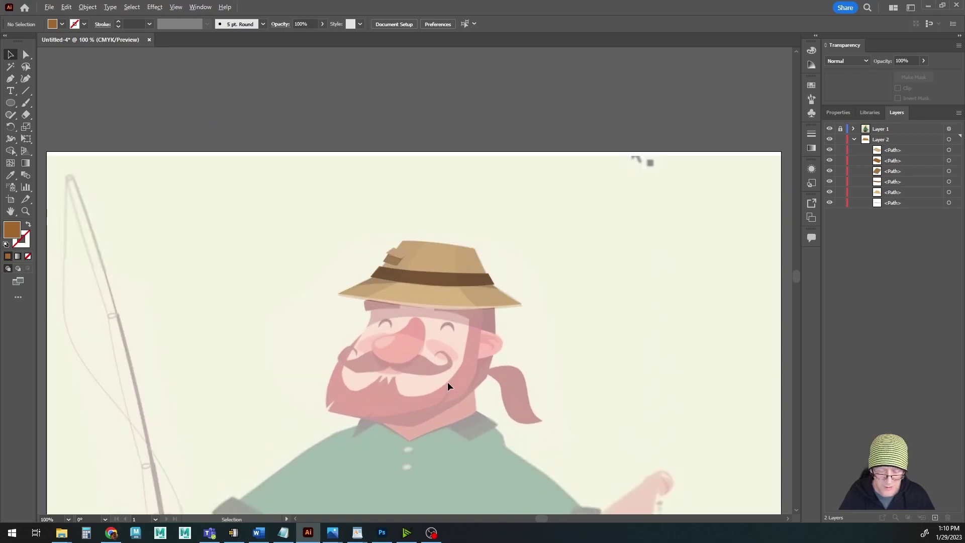
{"action": "scroll", "coordinate": [451, 288], "scroll_direction": "up", "scroll_amount": 3}
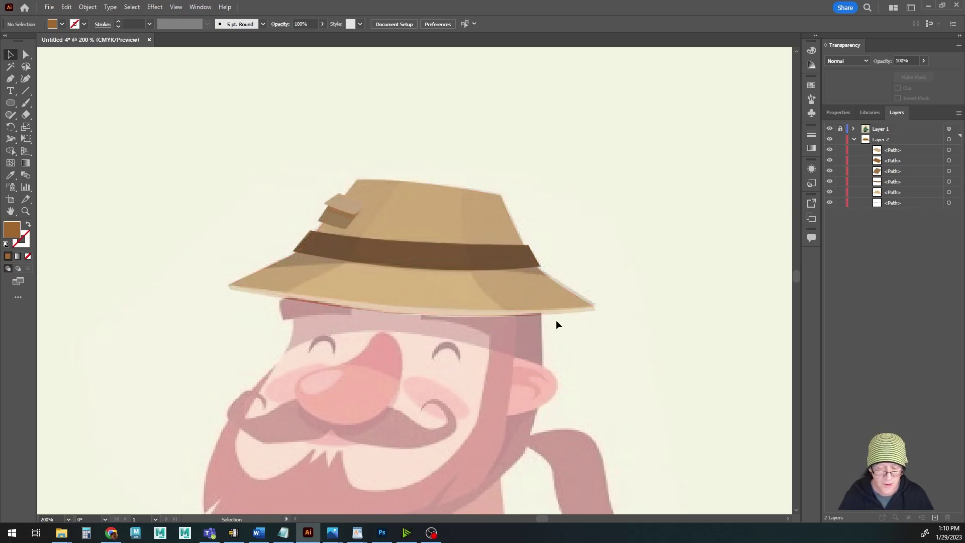
Draw a closed shadow wedge curving off the hatband's left end with the Pen tool
{"action": "scroll", "coordinate": [361, 277], "scroll_direction": "up", "scroll_amount": 2}
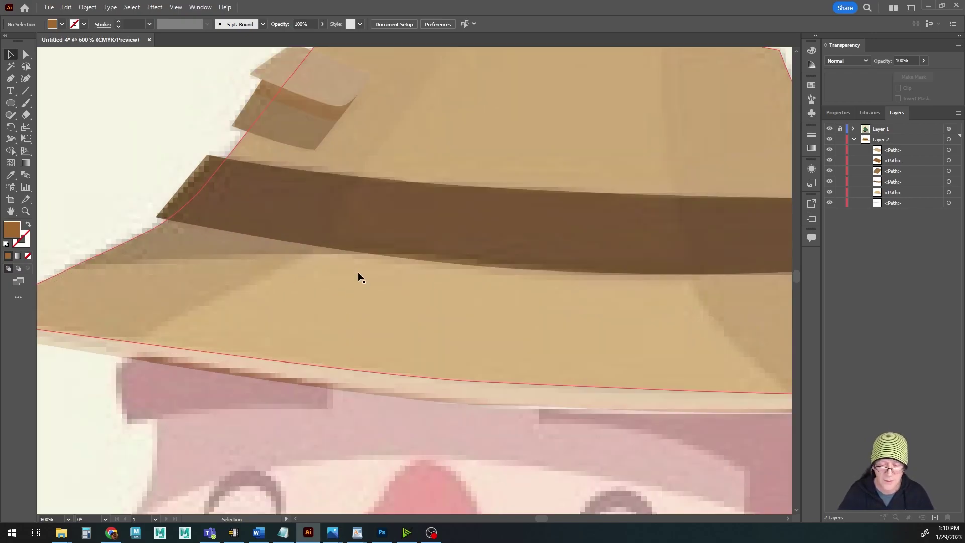
{"action": "scroll", "coordinate": [359, 277], "scroll_direction": "down", "scroll_amount": 1}
{"action": "scroll", "coordinate": [358, 279], "scroll_direction": "right", "scroll_amount": 2}
{"action": "scroll", "coordinate": [302, 282], "scroll_direction": "up", "scroll_amount": 1}
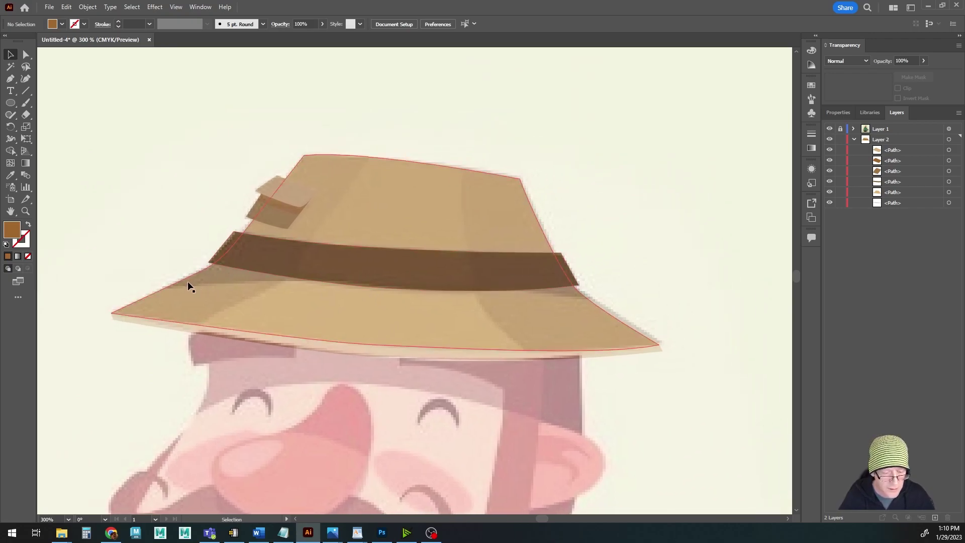
{"action": "left_click", "coordinate": [10, 79]}
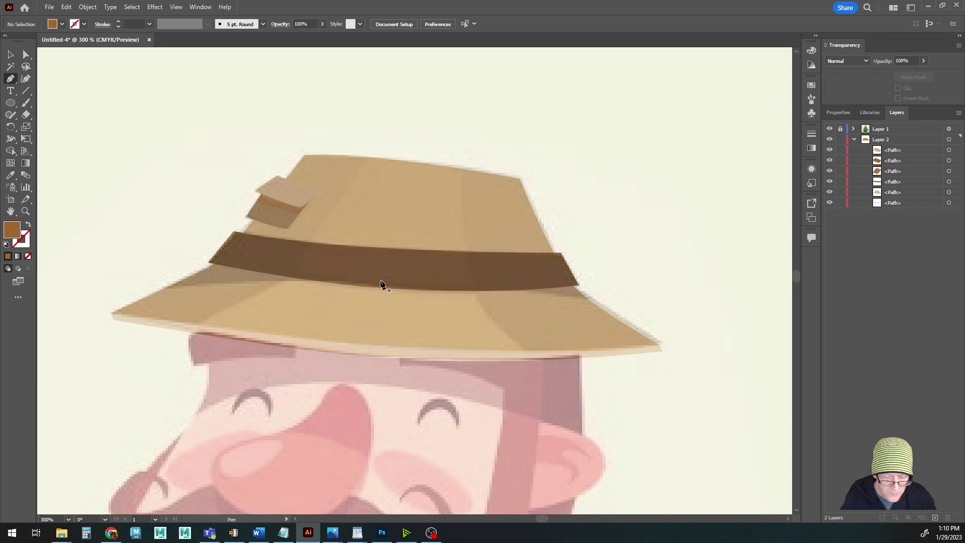
{"action": "left_click", "coordinate": [381, 280]}
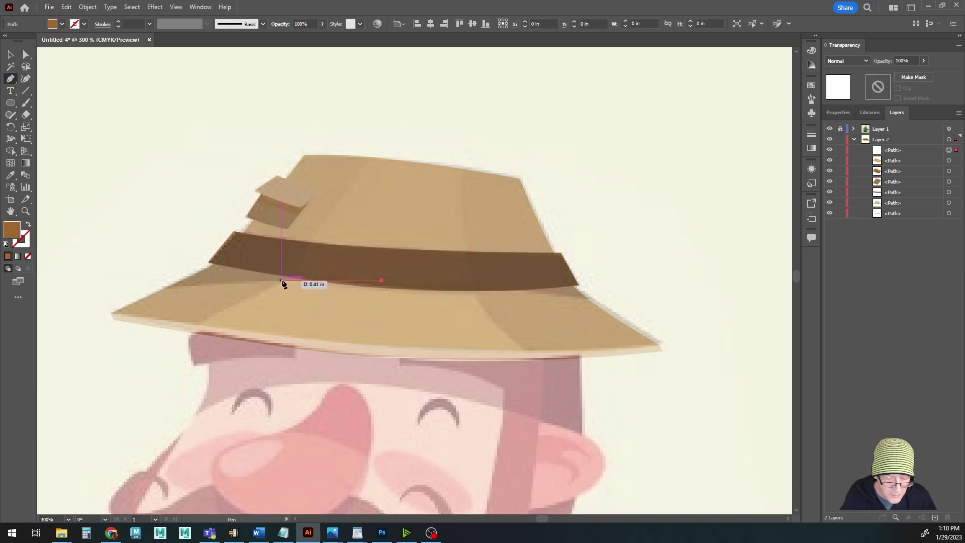
{"action": "left_click_drag", "start_coordinate": [171, 280], "coordinate": [140, 286]}
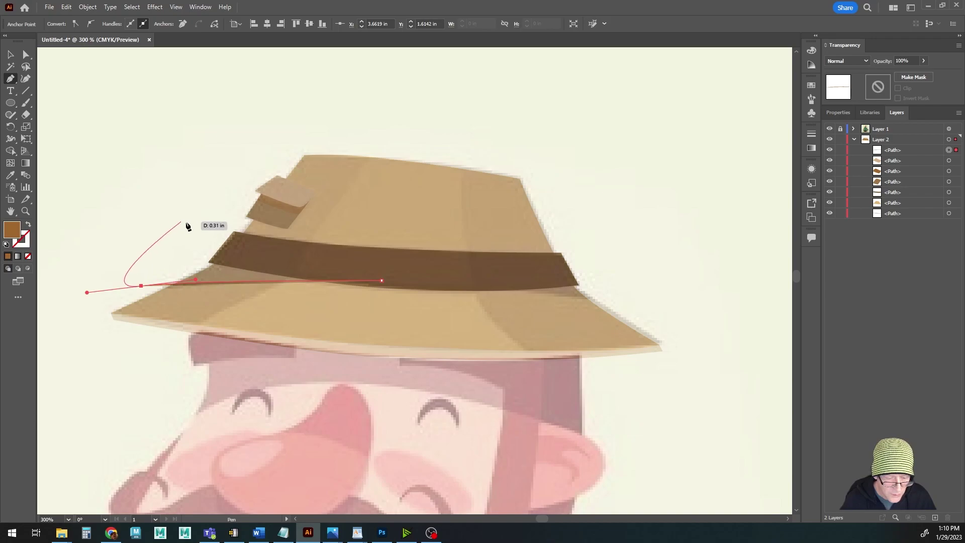
{"action": "left_click", "coordinate": [193, 236]}
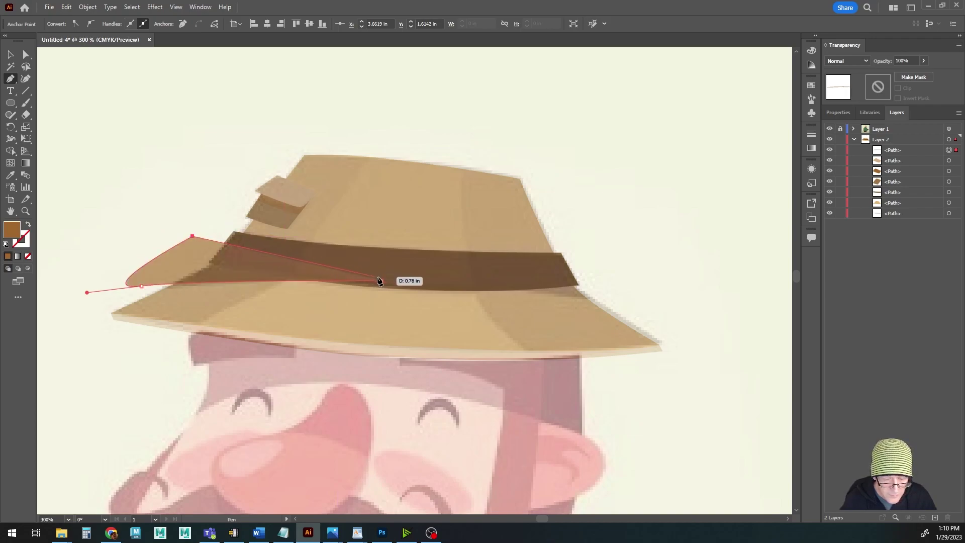
{"action": "left_click", "coordinate": [381, 281]}
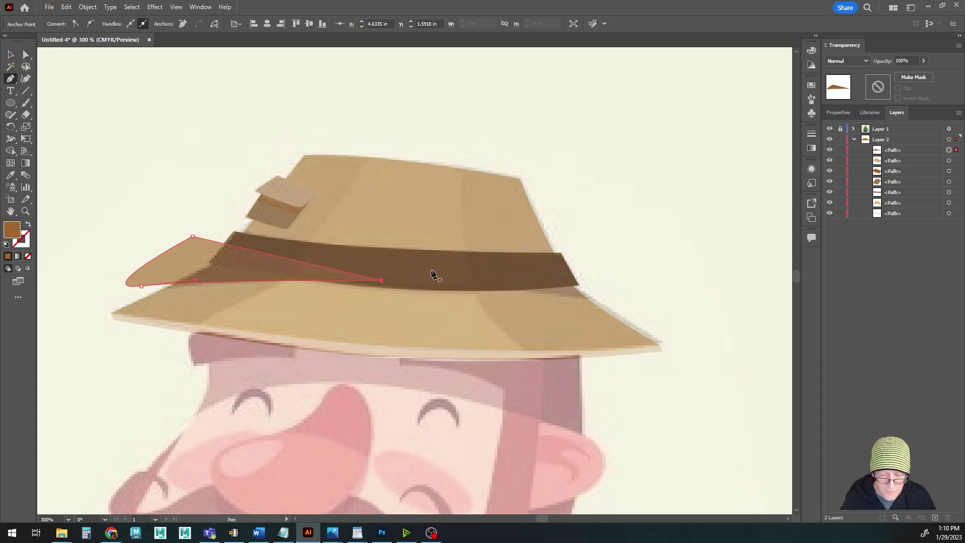
{"action": "key", "text": "Return"}
Draw a second closed shadow wedge angled below the hatband's right end
{"action": "left_click", "coordinate": [652, 310]}
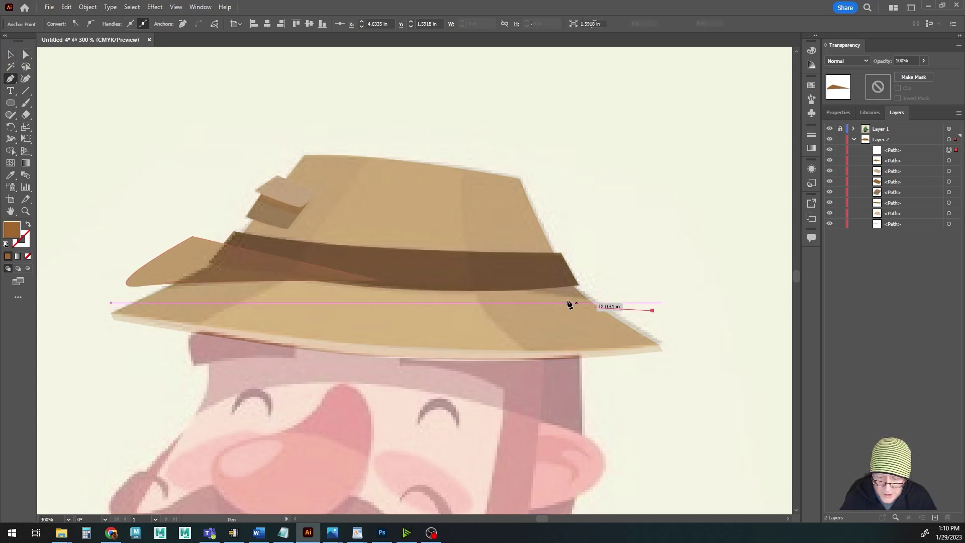
{"action": "left_click_drag", "start_coordinate": [478, 282], "coordinate": [438, 283]}
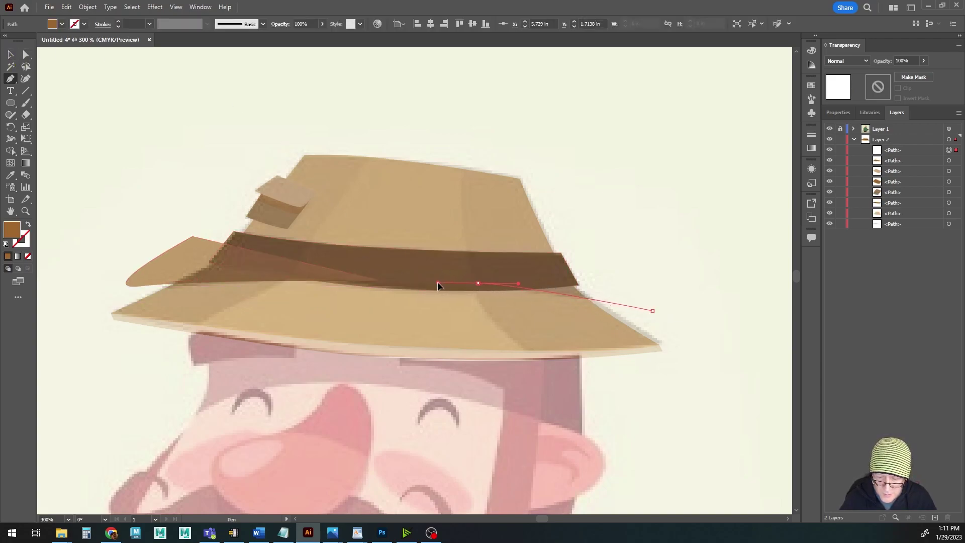
{"action": "left_click", "coordinate": [611, 261]}
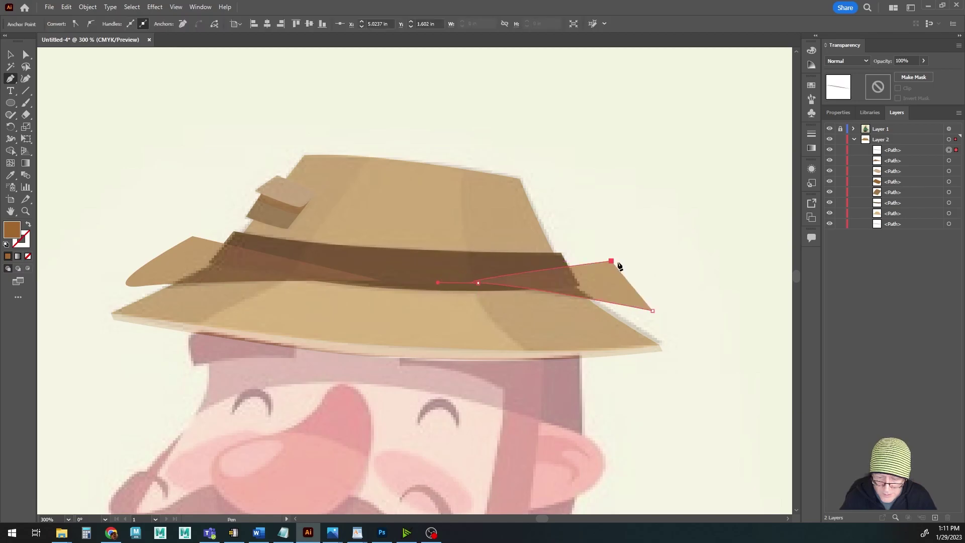
{"action": "left_click", "coordinate": [652, 311]}
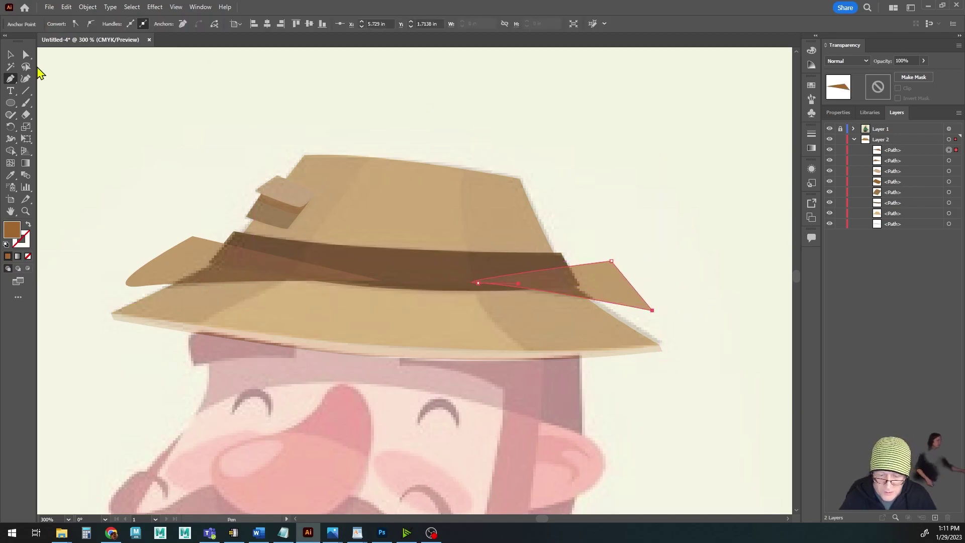
{"action": "left_click", "coordinate": [10, 56]}
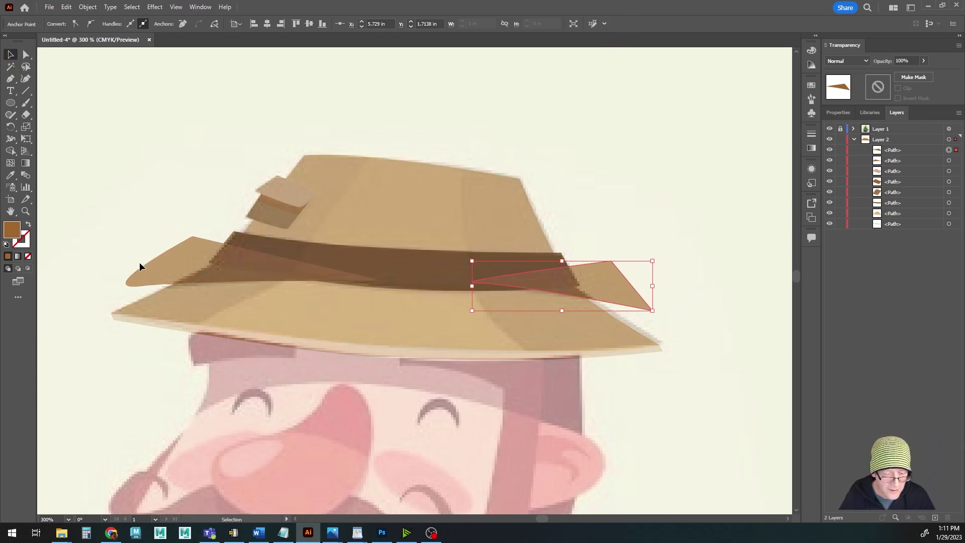
Recentre the hat in view and select only the left brim flap
{"action": "left_click_drag", "start_coordinate": [224, 287], "coordinate": [273, 273]}
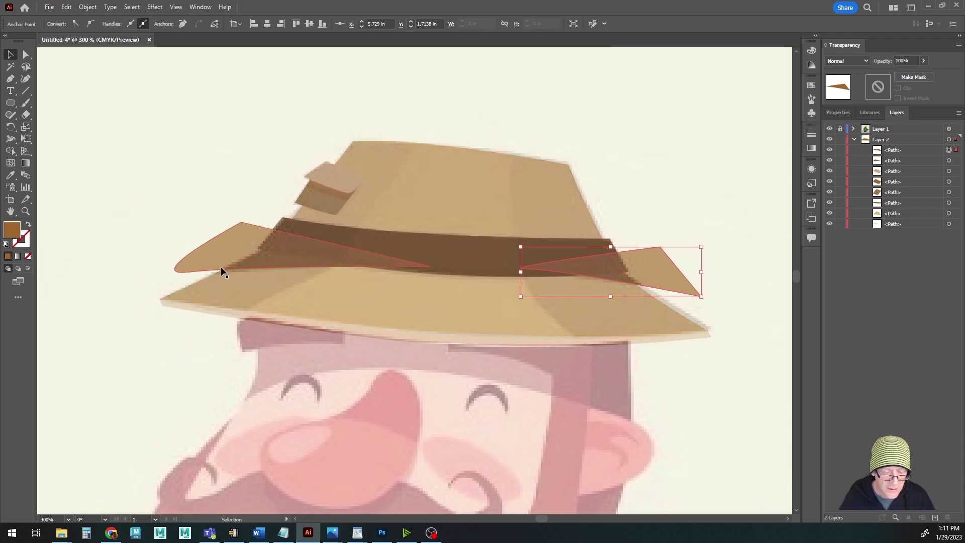
{"action": "scroll", "coordinate": [221, 271], "scroll_direction": "up", "scroll_amount": 1}
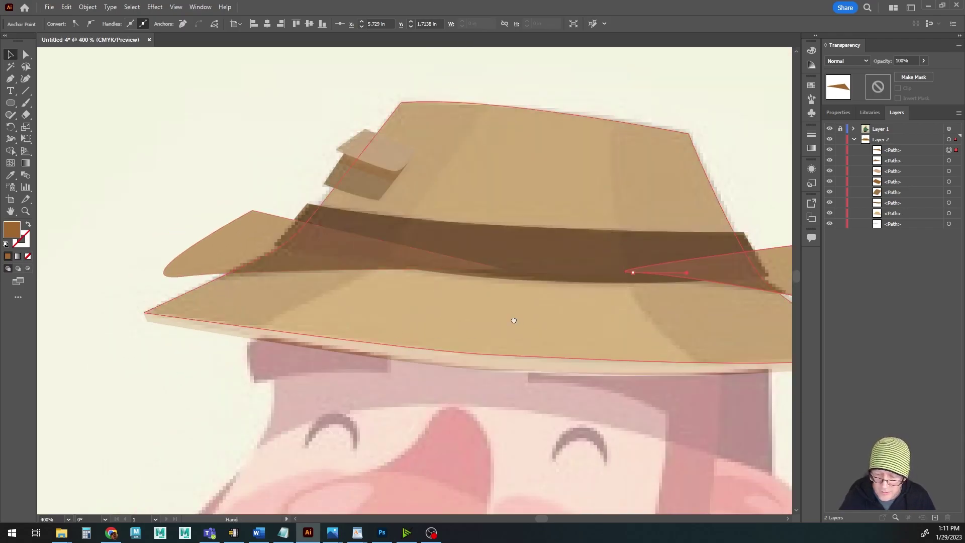
{"action": "left_click_drag", "start_coordinate": [513, 320], "coordinate": [428, 323]}
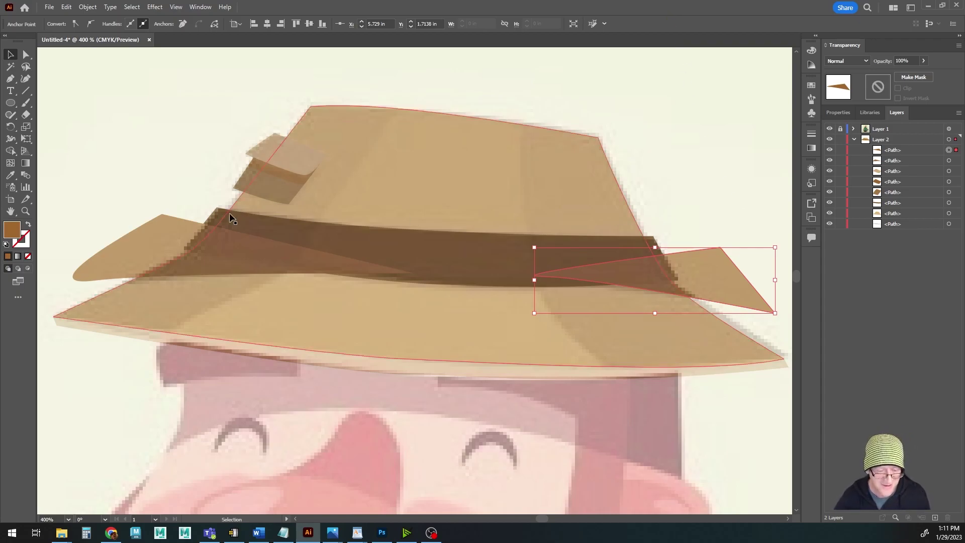
{"action": "left_click", "coordinate": [435, 254], "text": "shift"}
{"action": "left_click", "coordinate": [164, 300], "text": "shift"}
{"action": "left_click", "coordinate": [166, 230], "text": "shift"}
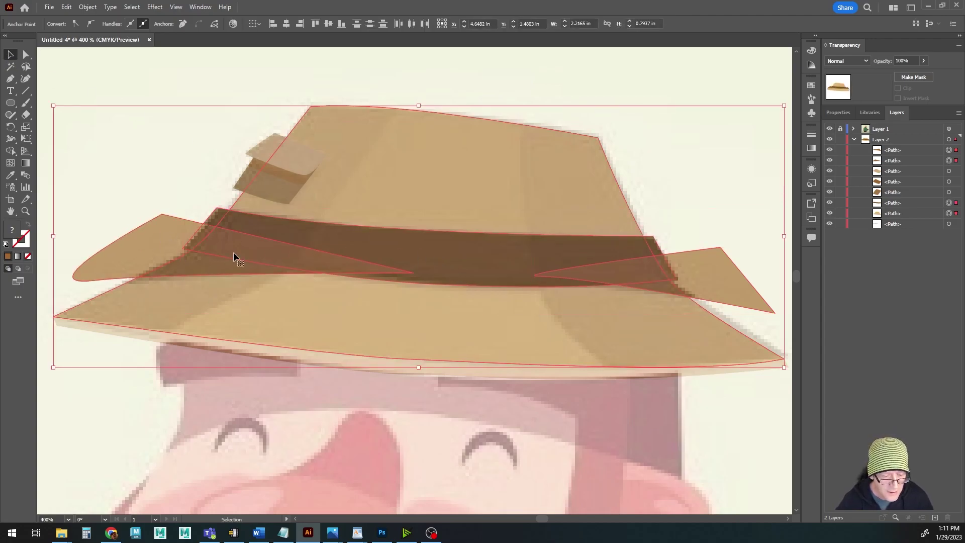
{"action": "left_click", "coordinate": [187, 78]}
{"action": "left_click", "coordinate": [143, 236]}
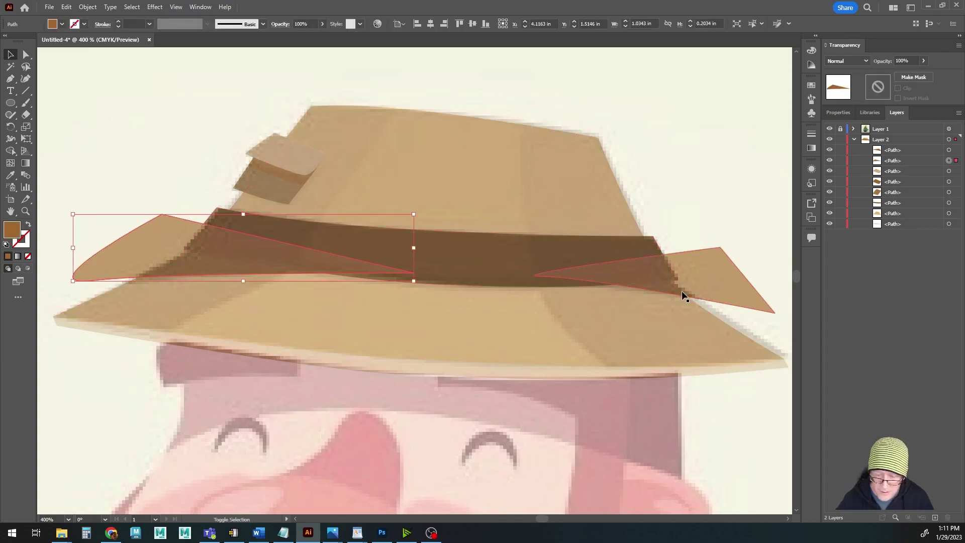
Add the right brim flap and set both flaps to 55% opacity
{"action": "left_click", "coordinate": [717, 284], "text": "shift"}
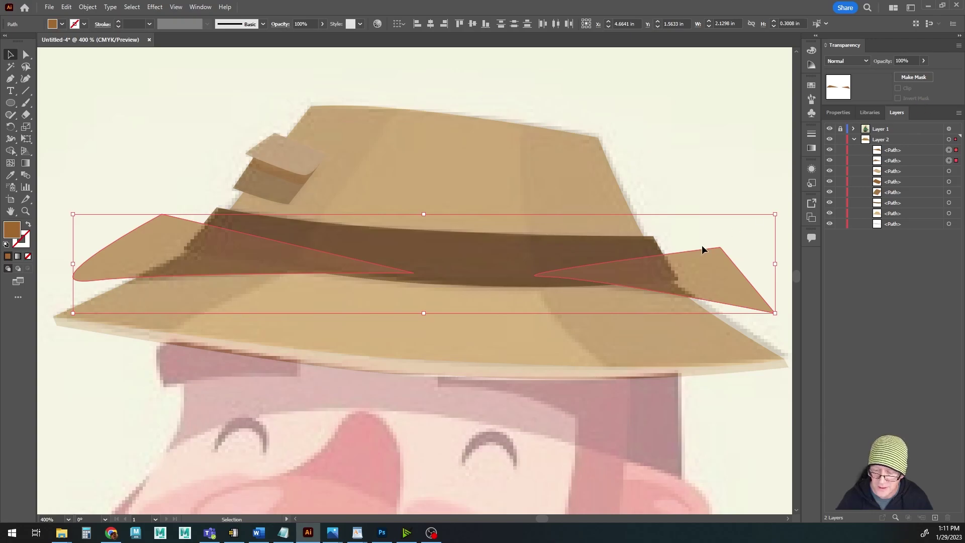
{"action": "left_click", "coordinate": [949, 150]}
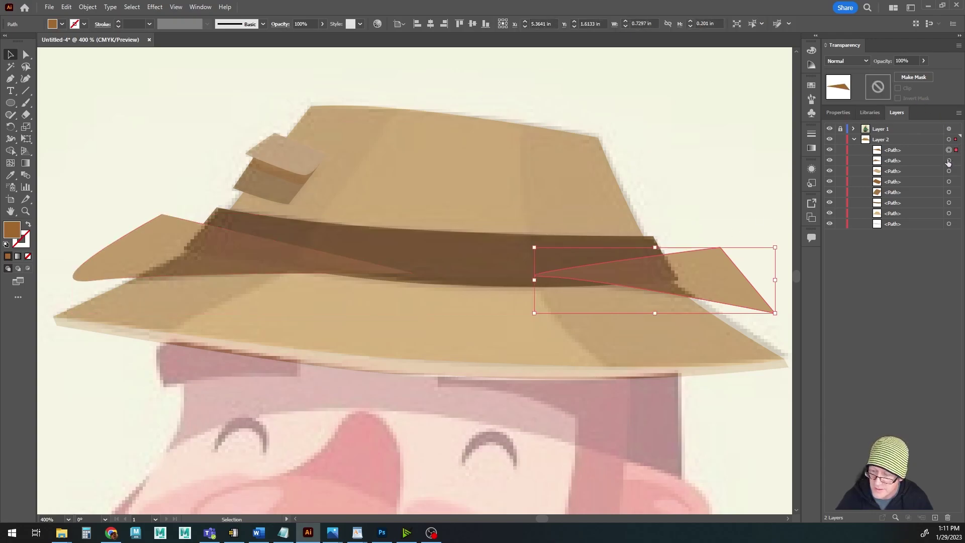
{"action": "left_click", "coordinate": [948, 161], "text": "shift"}
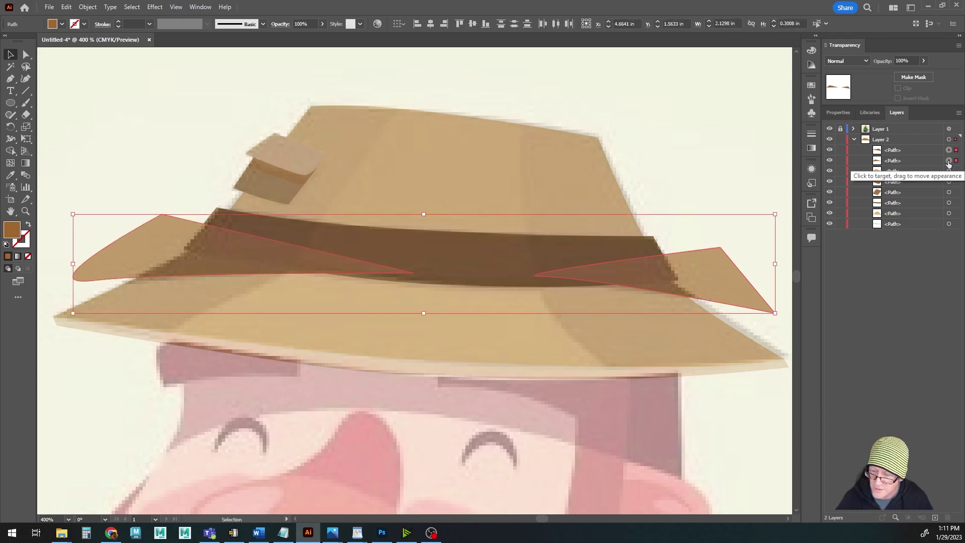
{"action": "left_click", "coordinate": [924, 61]}
{"action": "left_click_drag", "start_coordinate": [922, 73], "coordinate": [906, 74]}
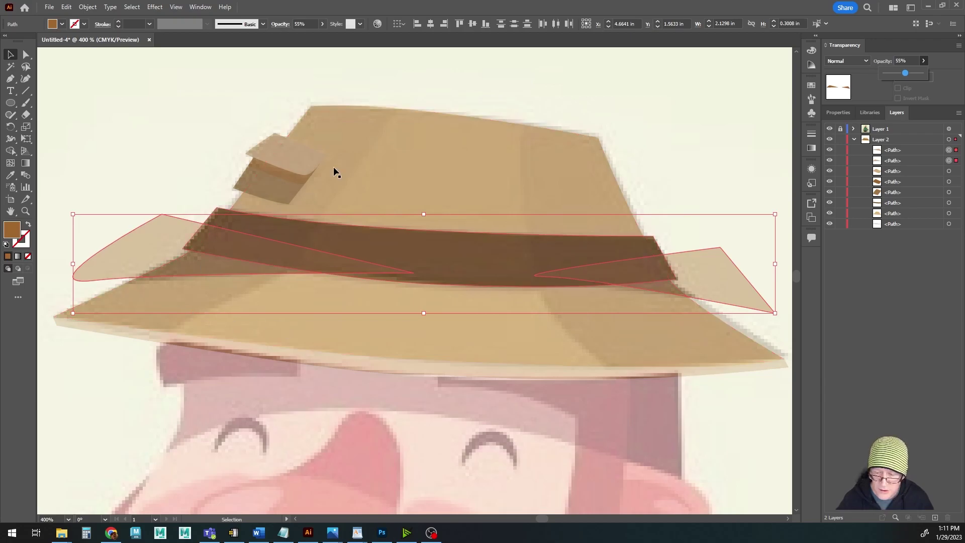
Select both brim flaps together with the large tan hat shape
{"action": "left_click", "coordinate": [830, 129]}
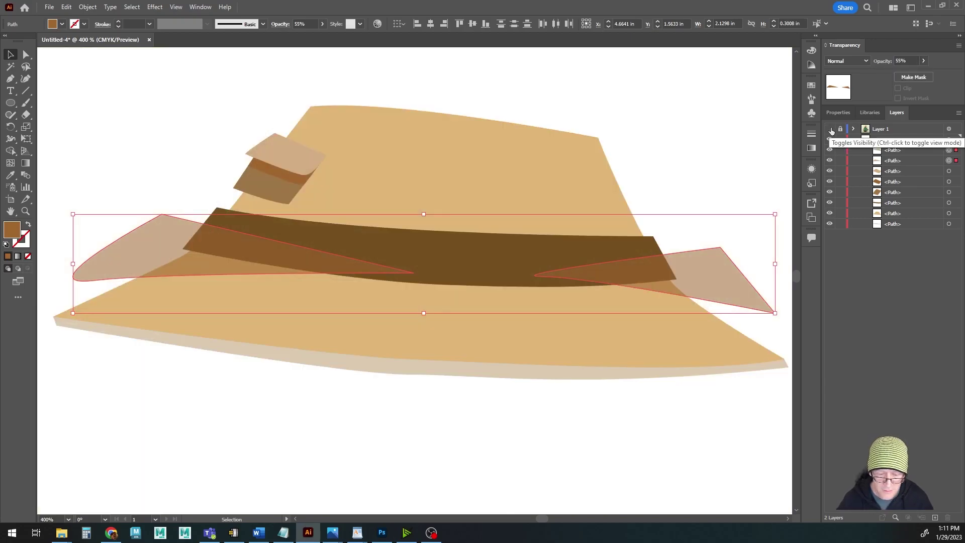
{"action": "left_click", "coordinate": [830, 129]}
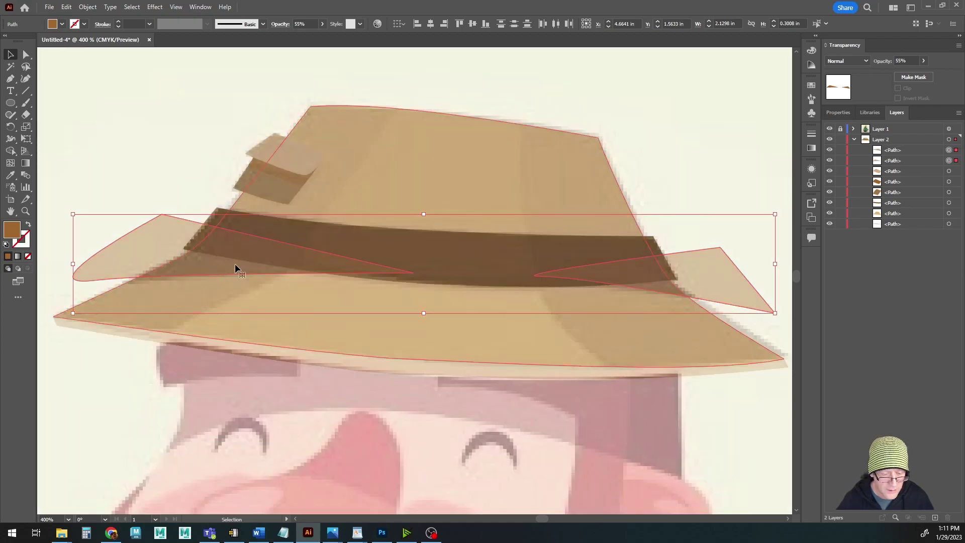
{"action": "left_click", "coordinate": [109, 174]}
{"action": "left_click", "coordinate": [154, 231]}
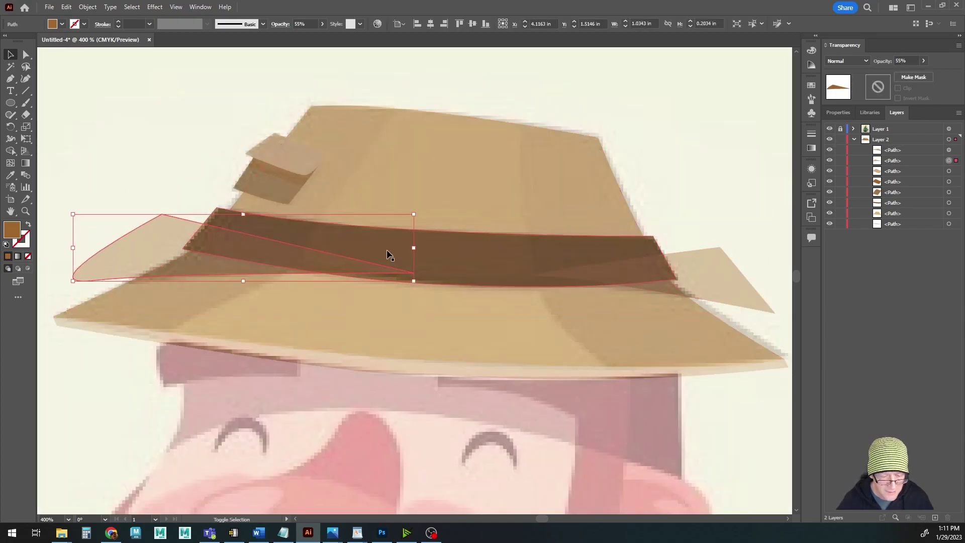
{"action": "left_click", "coordinate": [704, 280], "text": "shift"}
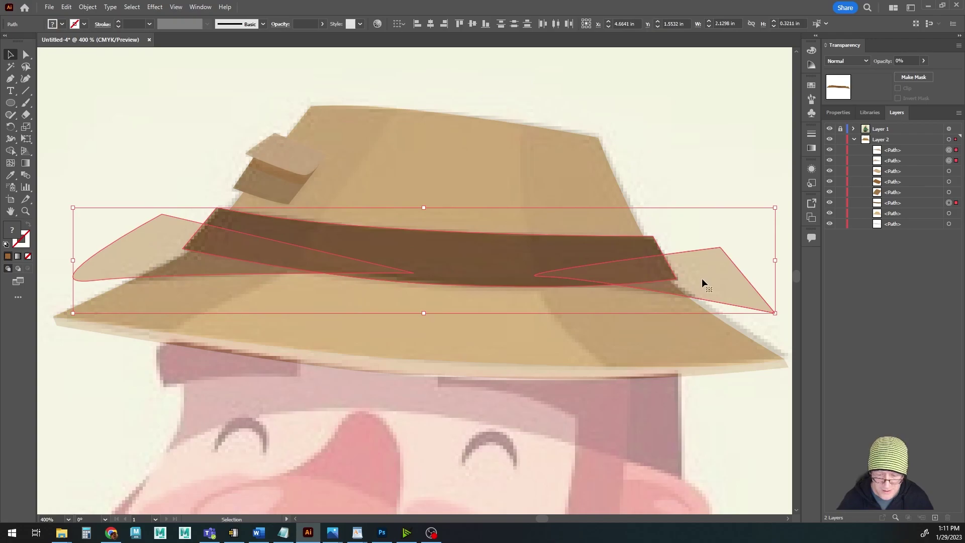
{"action": "left_click", "coordinate": [10, 150]}
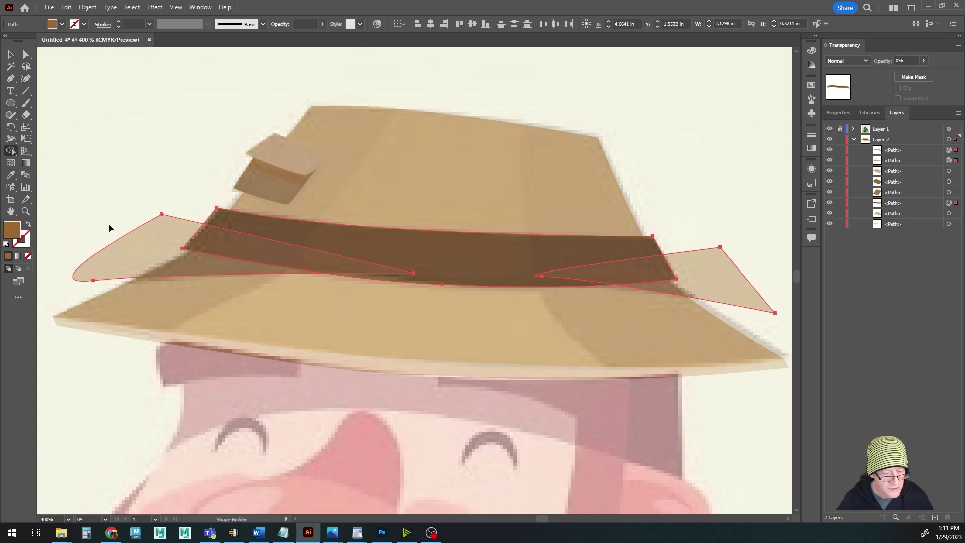
{"action": "key", "text": "v"}
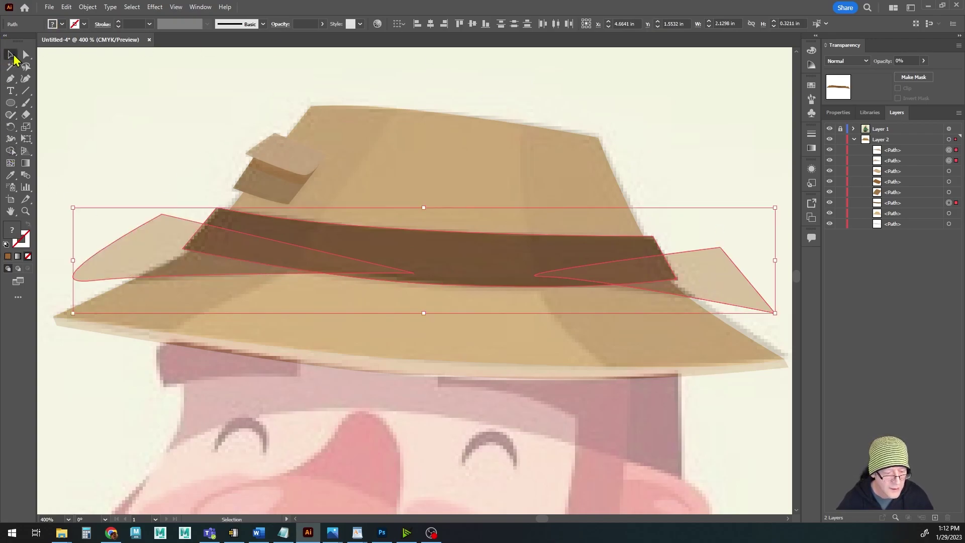
{"action": "left_click", "coordinate": [282, 330], "text": "shift"}
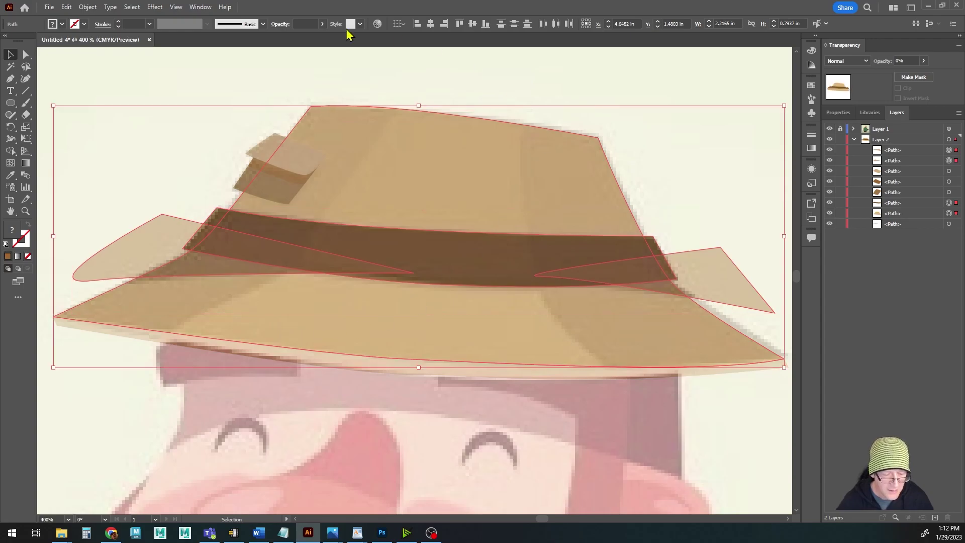
With Shape Builder, merge both flaps' outer parts into the tan hat, then deselect
{"action": "left_click", "coordinate": [10, 150]}
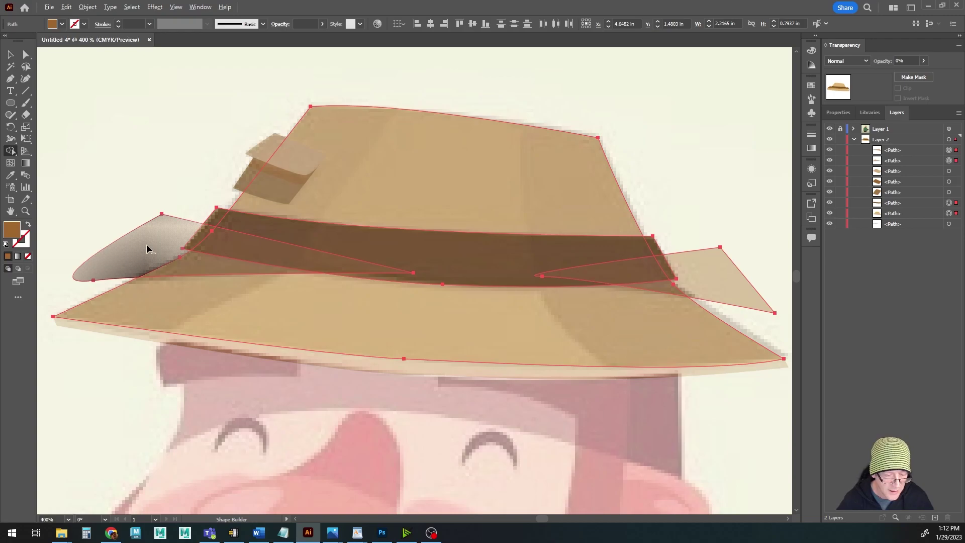
{"action": "left_click", "coordinate": [147, 248]}
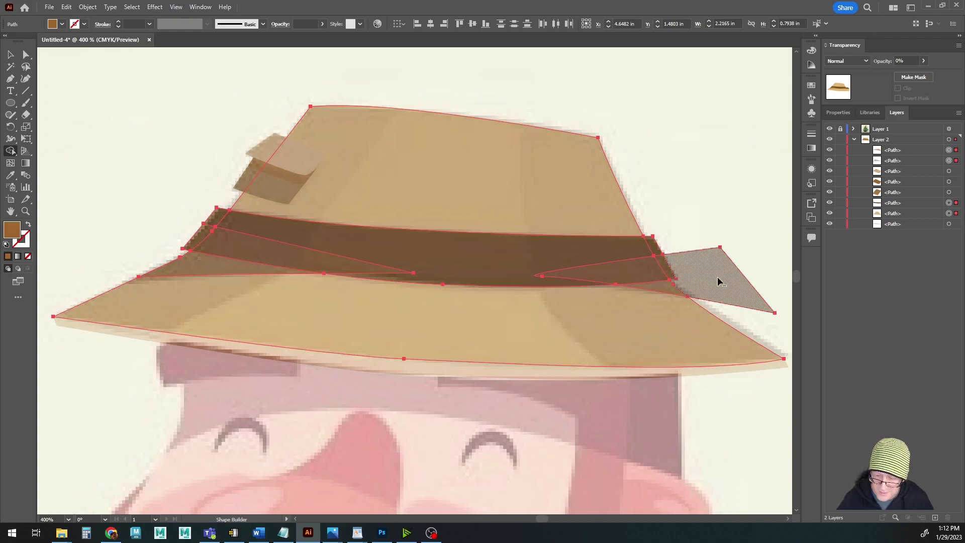
{"action": "left_click", "coordinate": [719, 280]}
{"action": "left_click", "coordinate": [10, 54]}
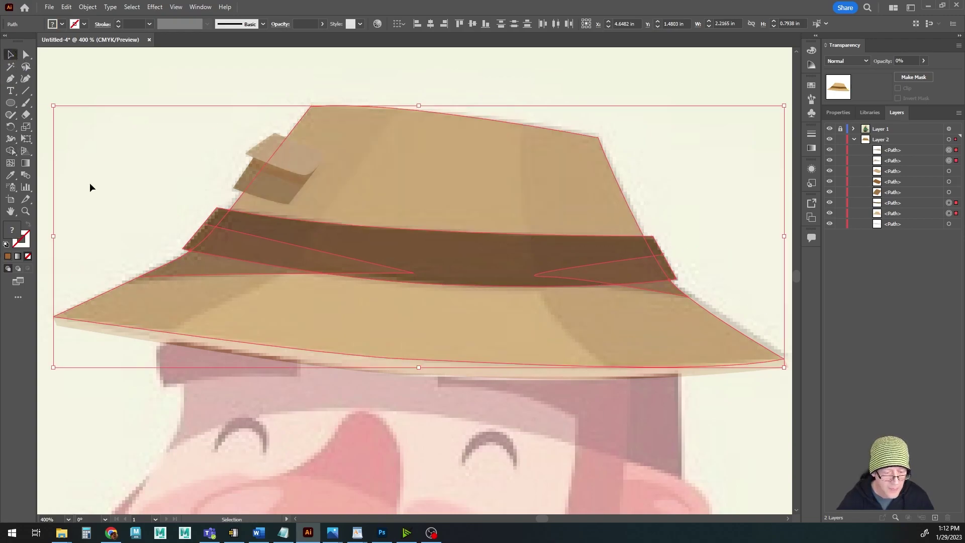
{"action": "left_click", "coordinate": [175, 93]}
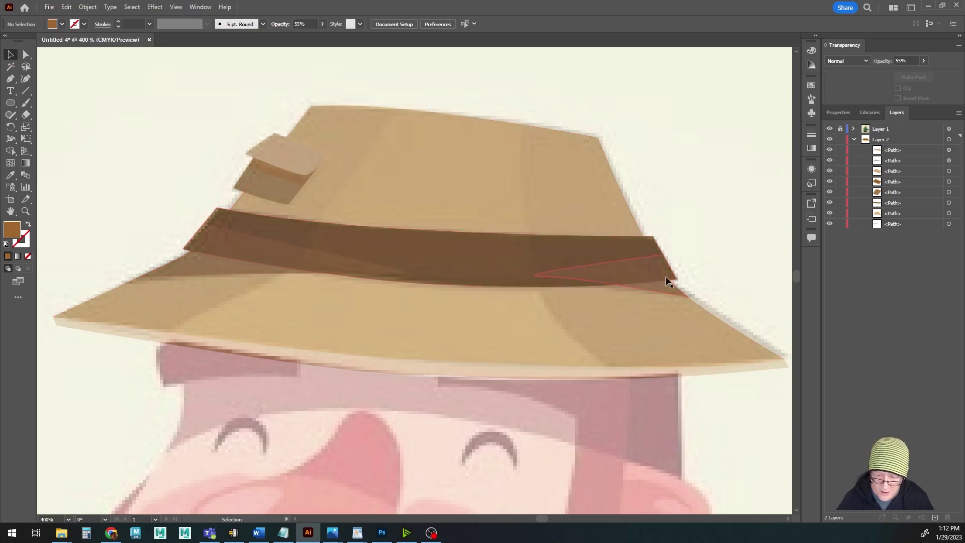
Drag both shadow wedges below the brown band in the Layers panel, then deselect
{"action": "left_click", "coordinate": [196, 272]}
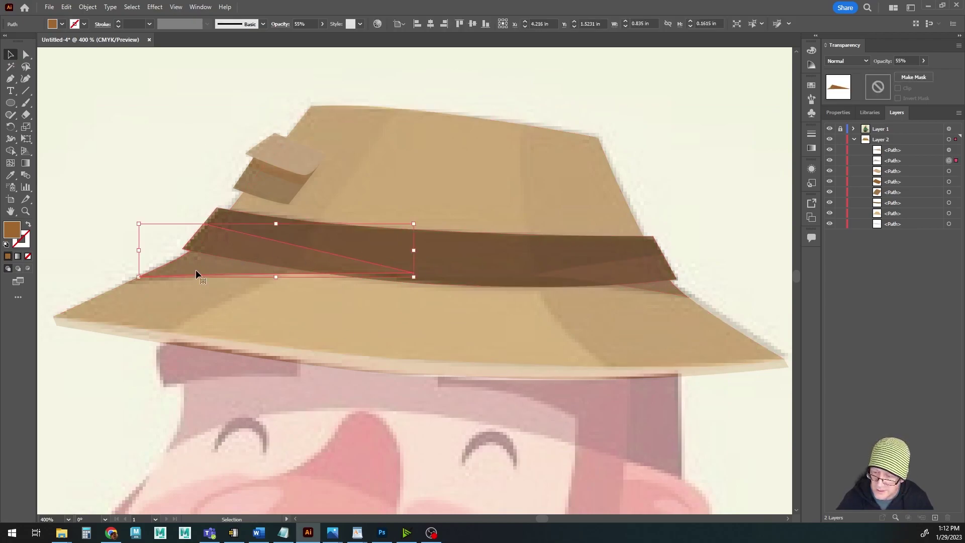
{"action": "left_click", "coordinate": [663, 285], "text": "shift"}
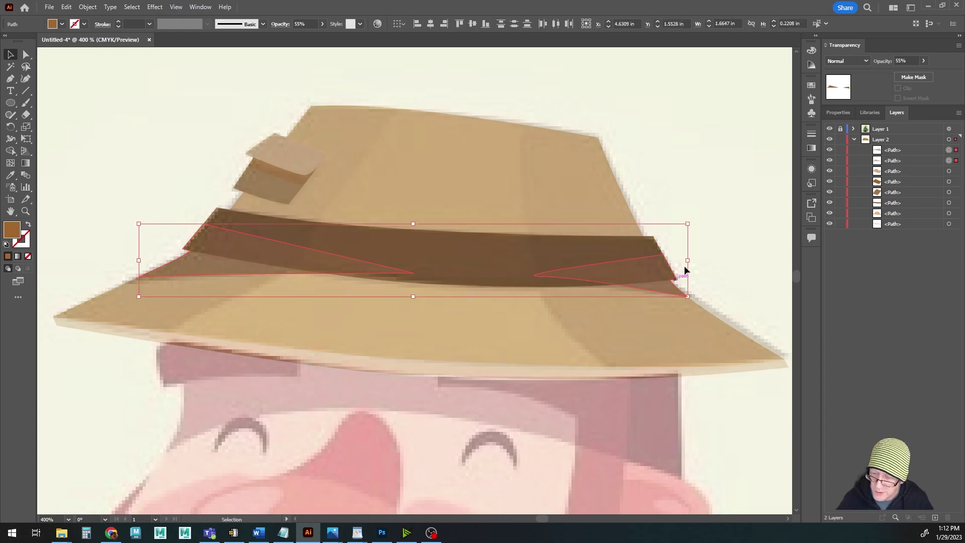
{"action": "left_click", "coordinate": [903, 151]}
{"action": "left_click", "coordinate": [898, 162], "text": "shift"}
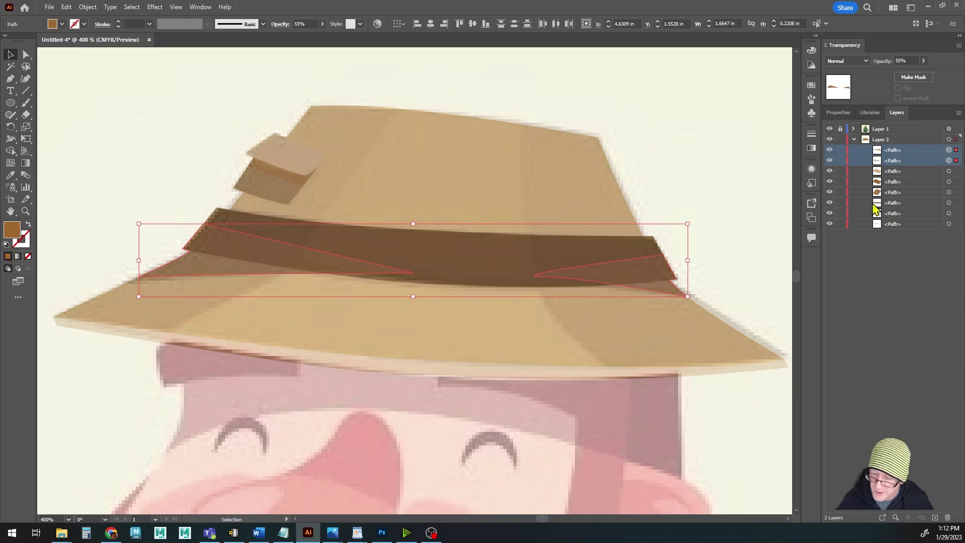
{"action": "left_click_drag", "start_coordinate": [891, 162], "coordinate": [891, 213]}
{"action": "left_click", "coordinate": [710, 164]}
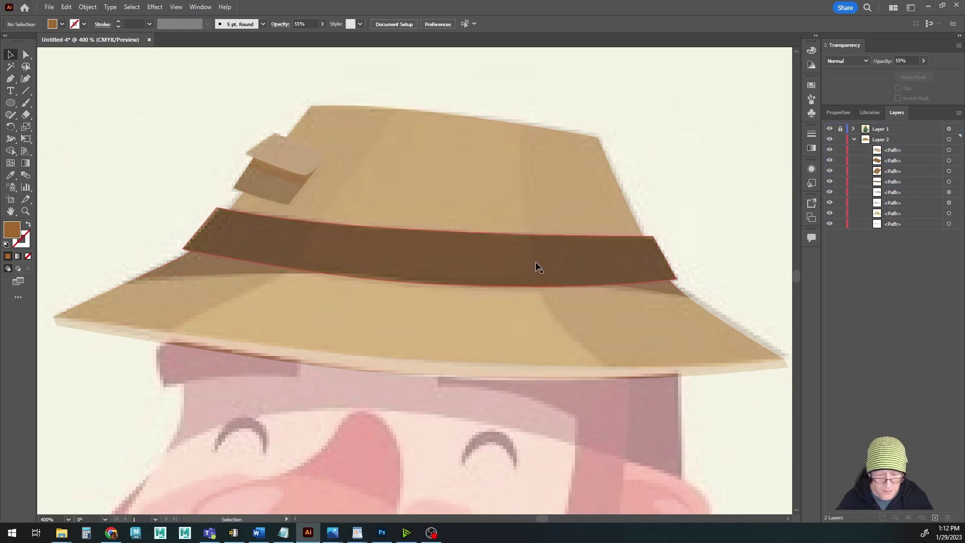
Preview the hat with the face sketch hidden, then show the sketch again, zoomed in on the hat
{"action": "left_click", "coordinate": [830, 128]}
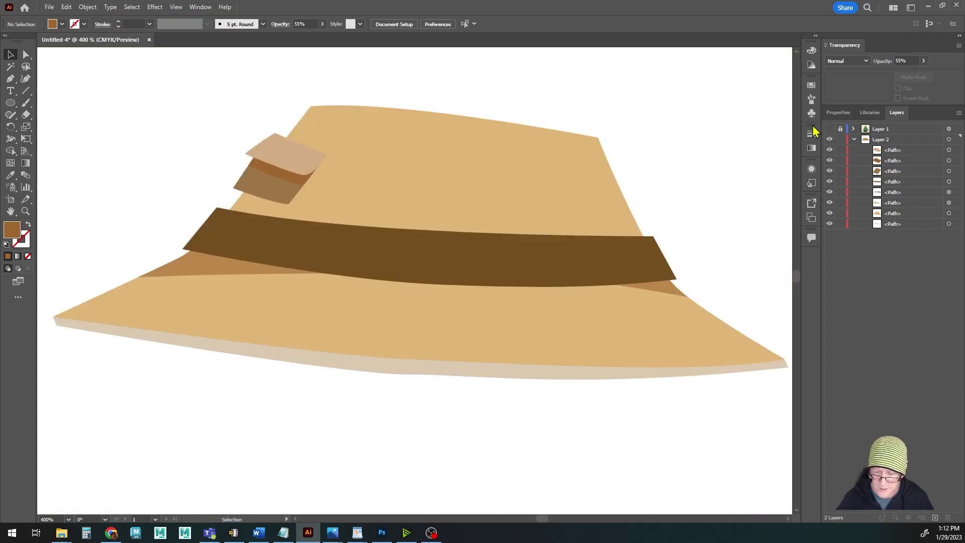
{"action": "scroll", "coordinate": [663, 336], "scroll_direction": "down", "scroll_amount": 2, "text": "alt"}
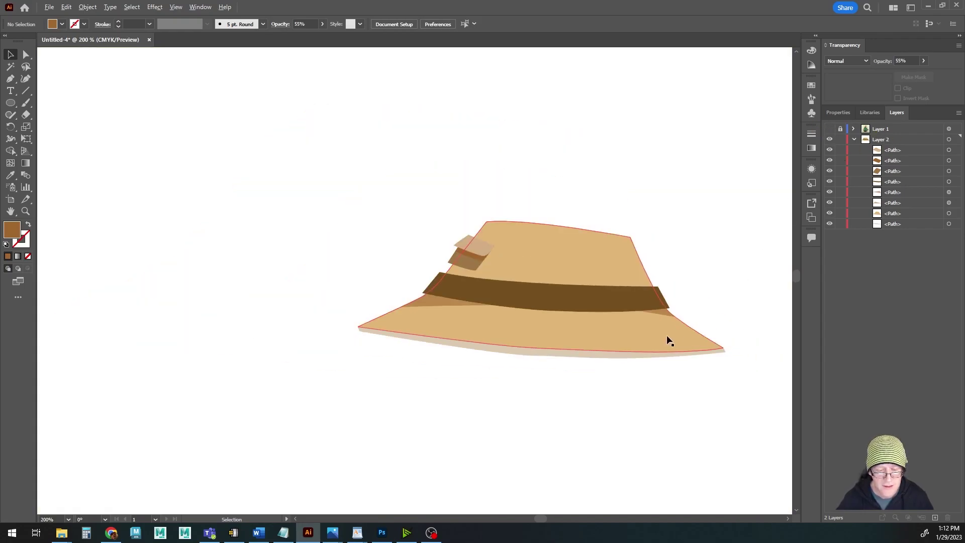
{"action": "left_click_drag", "start_coordinate": [453, 353], "coordinate": [341, 330]}
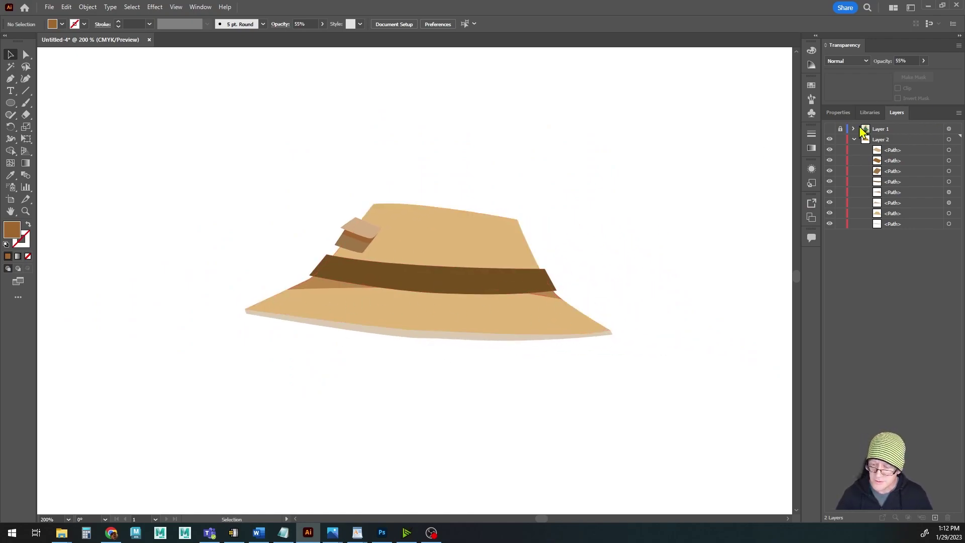
{"action": "left_click", "coordinate": [830, 129]}
{"action": "scroll", "coordinate": [668, 228], "scroll_direction": "up", "scroll_amount": 1, "text": "alt"}
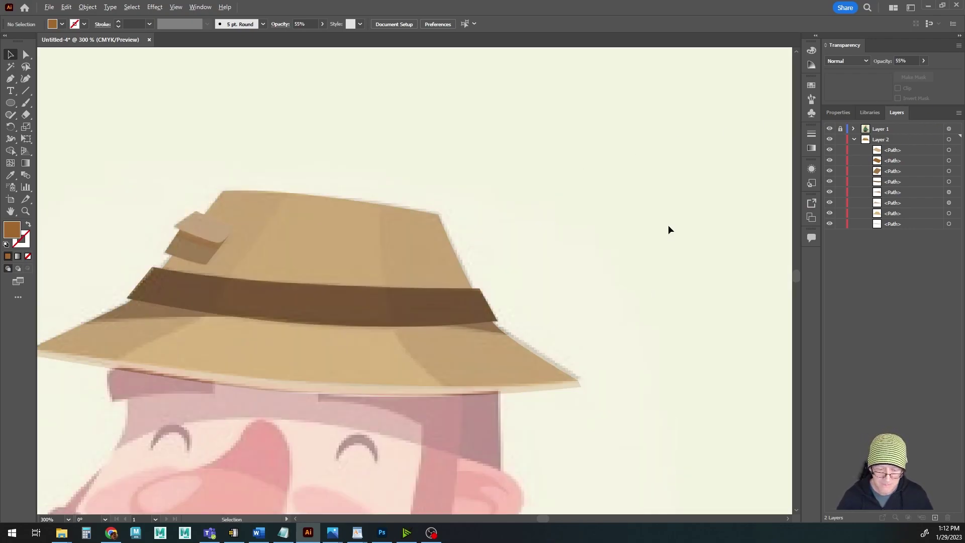
{"action": "left_click_drag", "start_coordinate": [592, 218], "coordinate": [725, 191]}
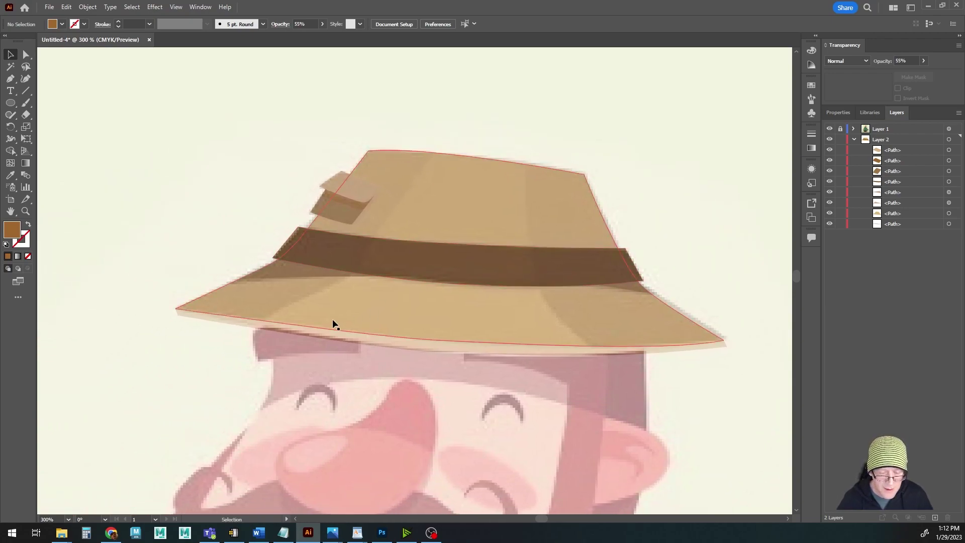
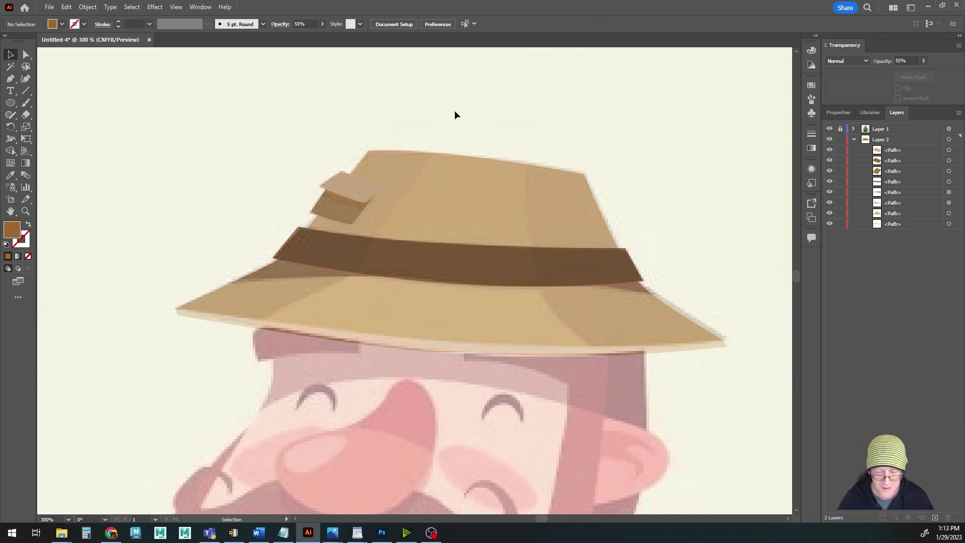
Trace a closed centre-panel shape from above the crown to below the brim, curving its right edge
{"action": "left_click", "coordinate": [10, 79]}
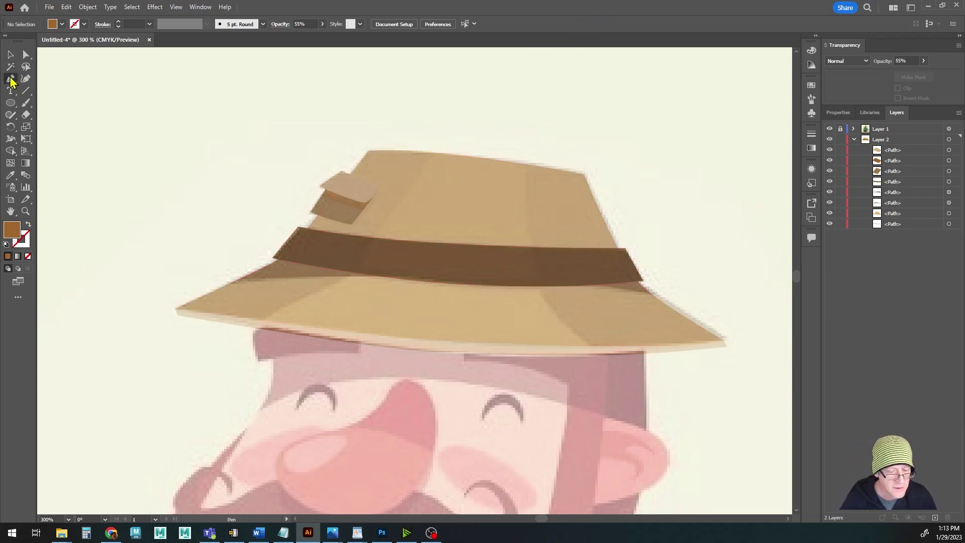
{"action": "left_click", "coordinate": [442, 133]}
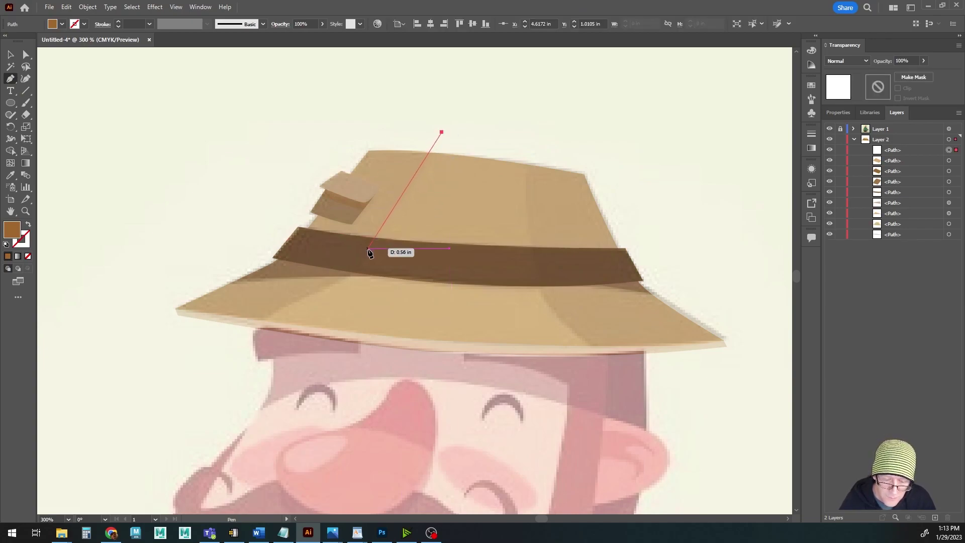
{"action": "left_click_drag", "start_coordinate": [368, 249], "coordinate": [358, 275]}
{"action": "left_click", "coordinate": [356, 273]}
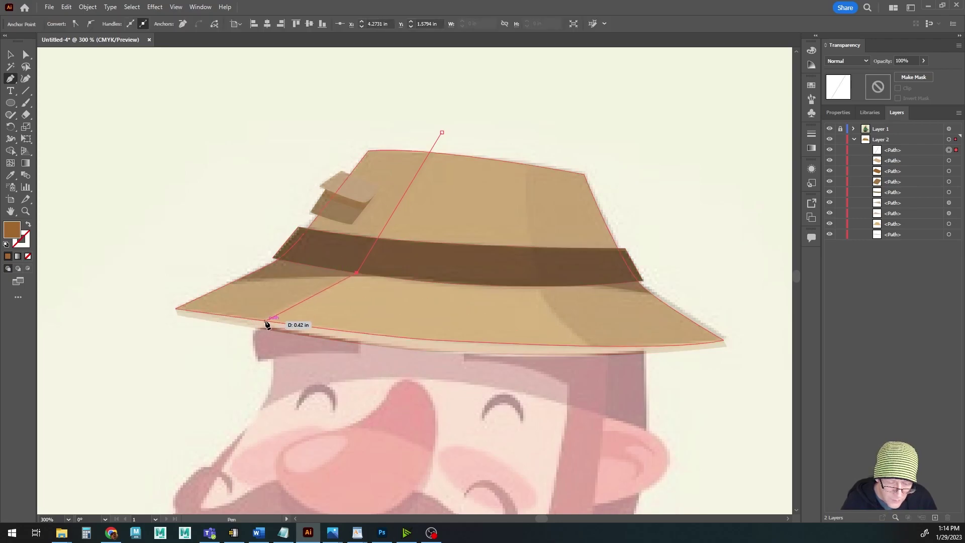
{"action": "left_click", "coordinate": [265, 322]}
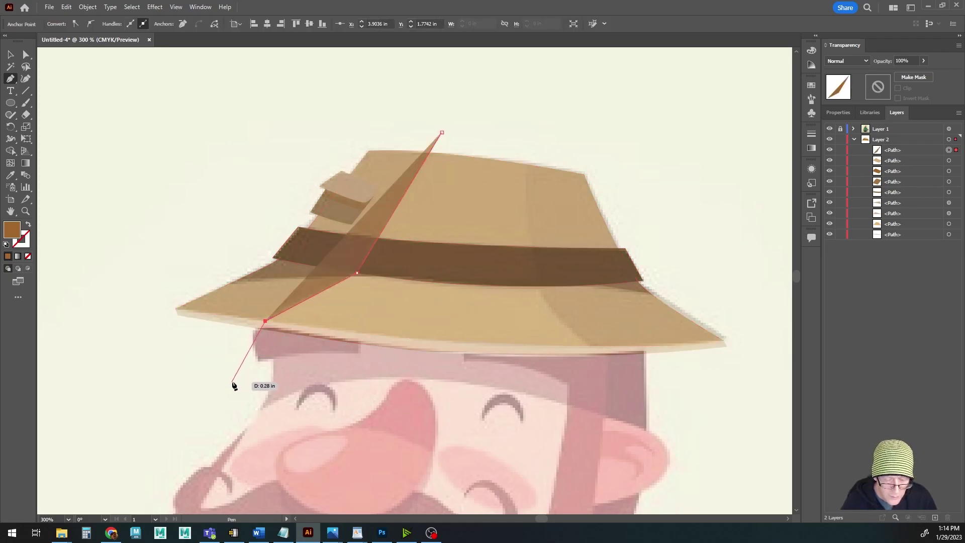
{"action": "left_click", "coordinate": [236, 378]}
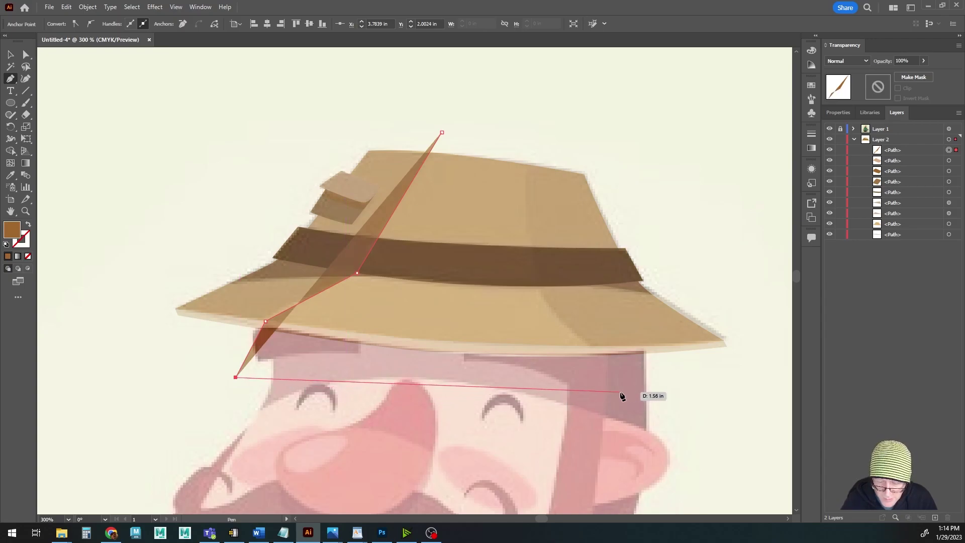
{"action": "left_click", "coordinate": [621, 392]}
{"action": "left_click", "coordinate": [589, 345]}
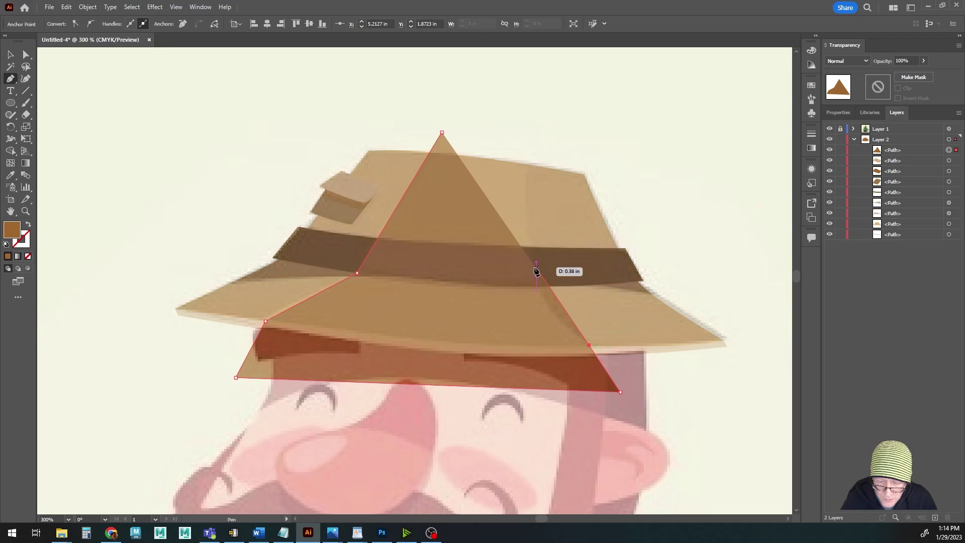
{"action": "left_click_drag", "start_coordinate": [536, 271], "coordinate": [522, 210]}
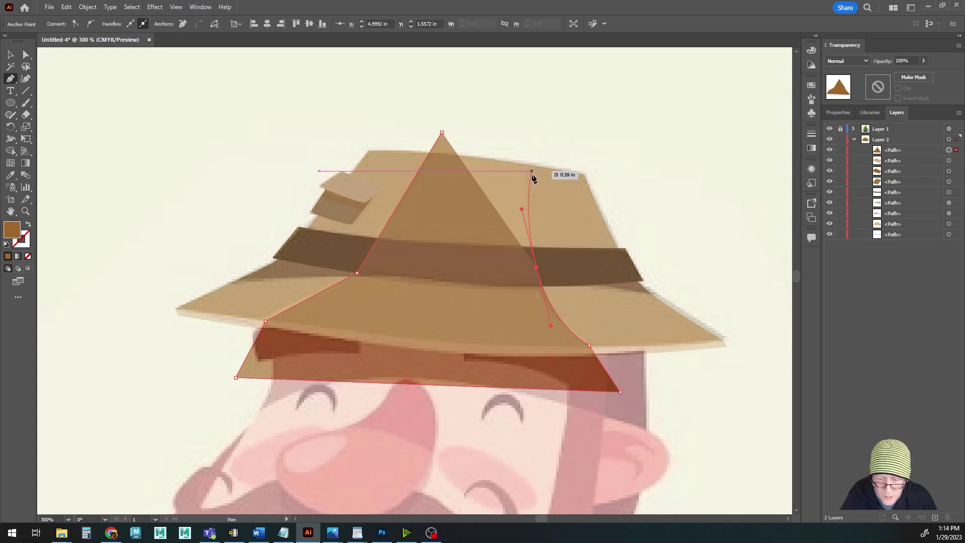
{"action": "left_click", "coordinate": [528, 147]}
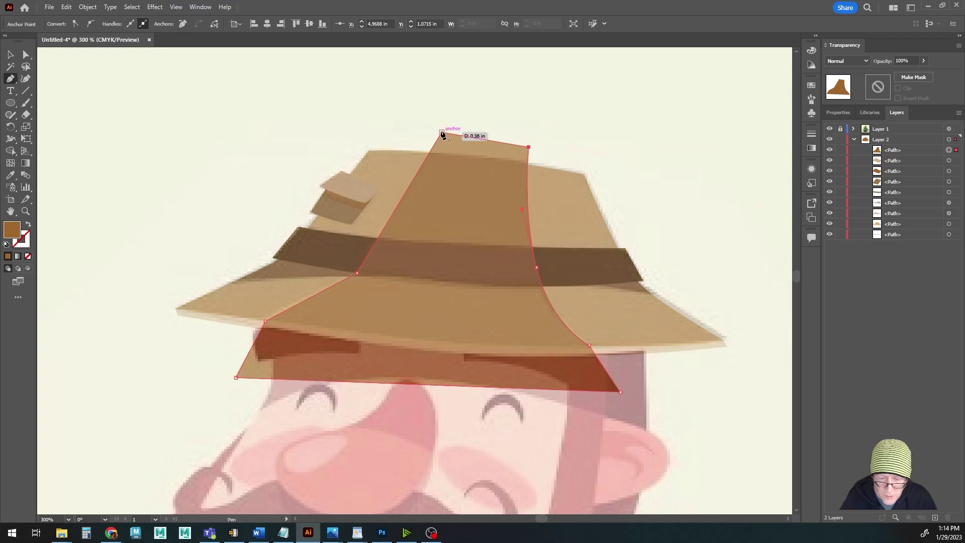
{"action": "left_click", "coordinate": [442, 133]}
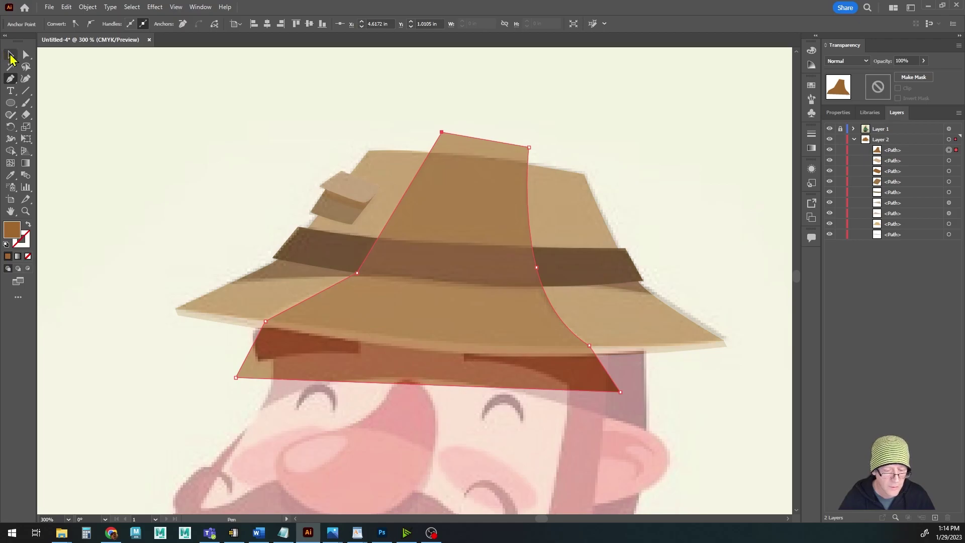
{"action": "left_click", "coordinate": [11, 56]}
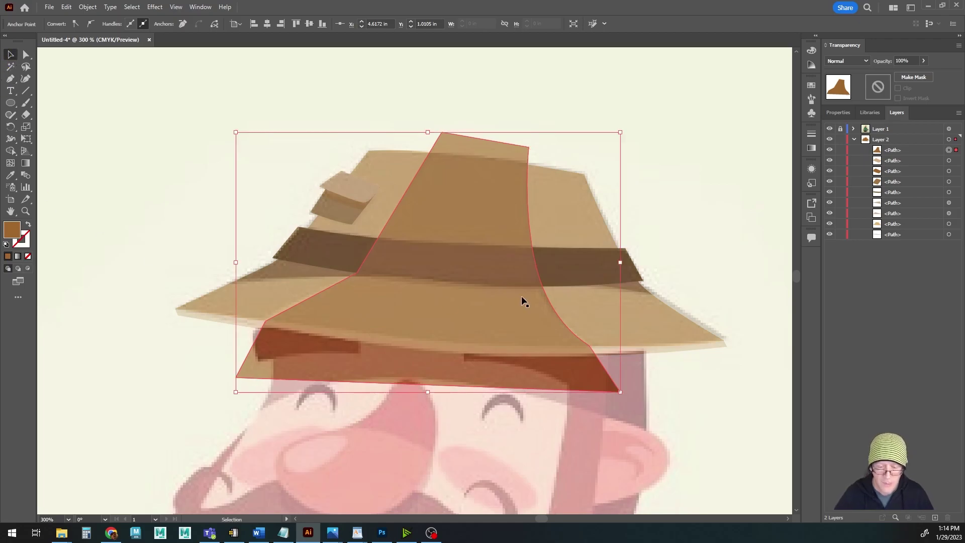
Set the panel's fill to a near-white colour in the Color Picker
{"action": "double_click", "coordinate": [10, 233]}
{"action": "left_click_drag", "start_coordinate": [640, 328], "coordinate": [642, 367]}
{"action": "left_click_drag", "start_coordinate": [504, 269], "coordinate": [491, 236]}
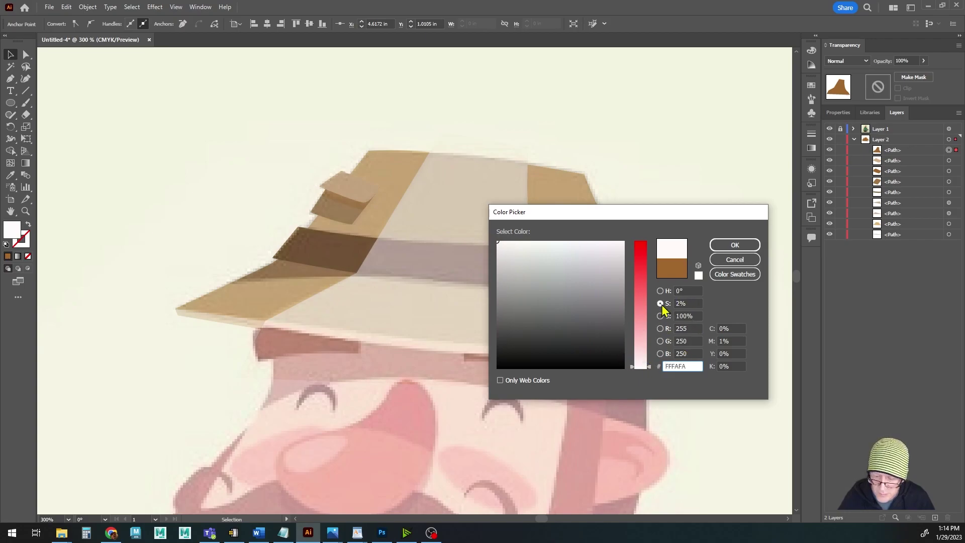
{"action": "left_click", "coordinate": [734, 245]}
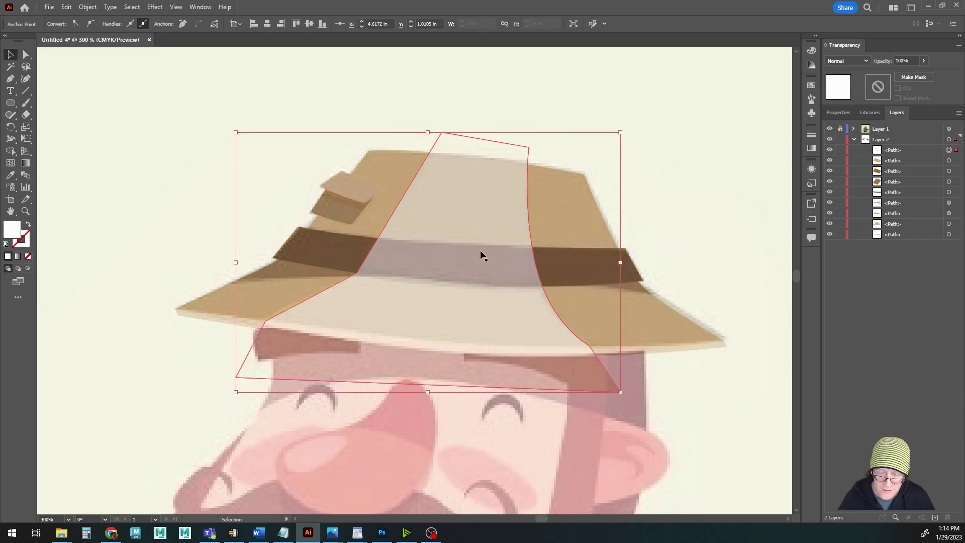
Lower the panel's opacity to 31% and deselect to judge the highlight
{"action": "double_click", "coordinate": [645, 14]}
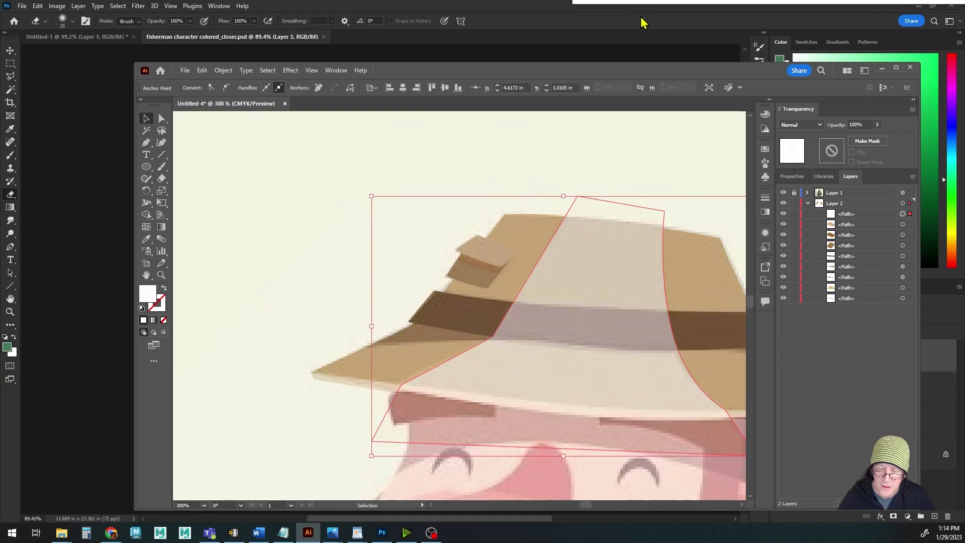
{"action": "double_click", "coordinate": [582, 74]}
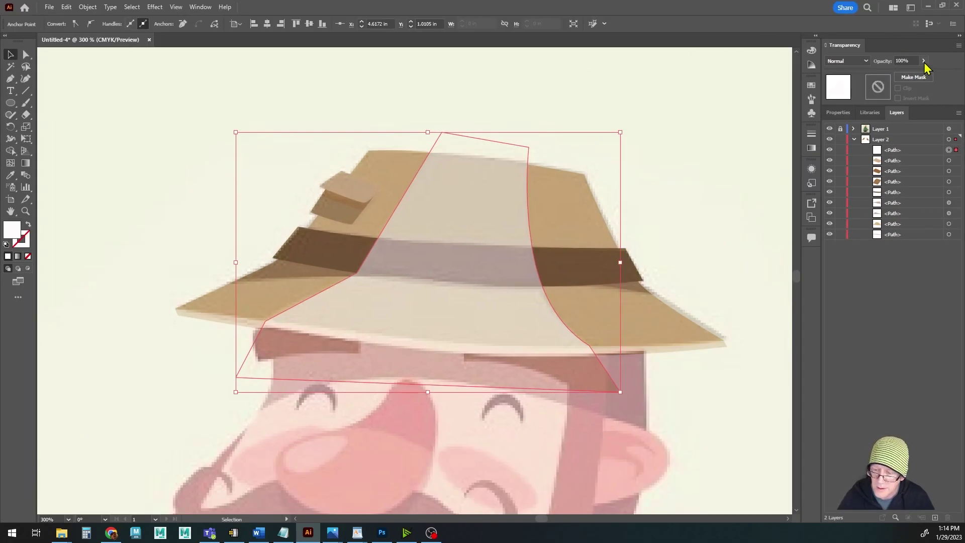
{"action": "left_click", "coordinate": [923, 61]}
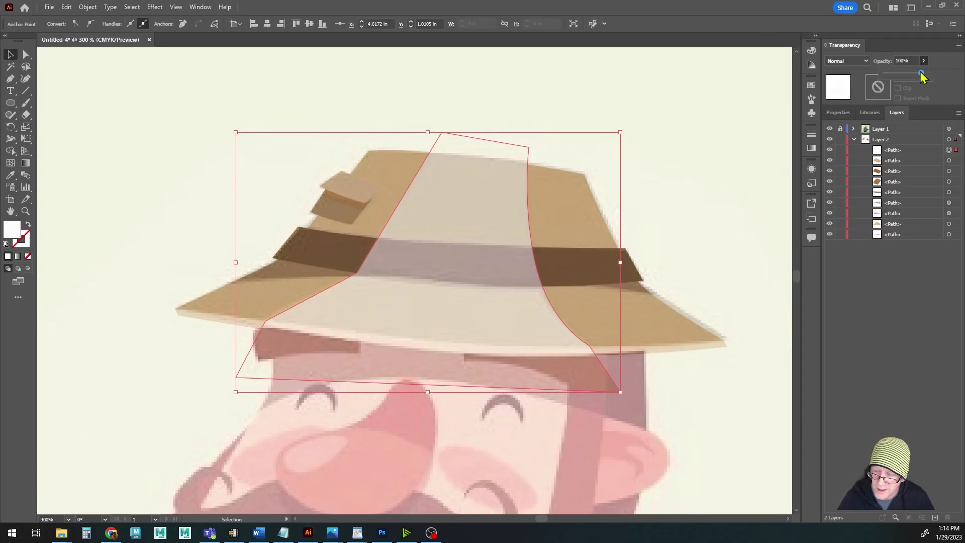
{"action": "left_click_drag", "start_coordinate": [921, 75], "coordinate": [880, 81]}
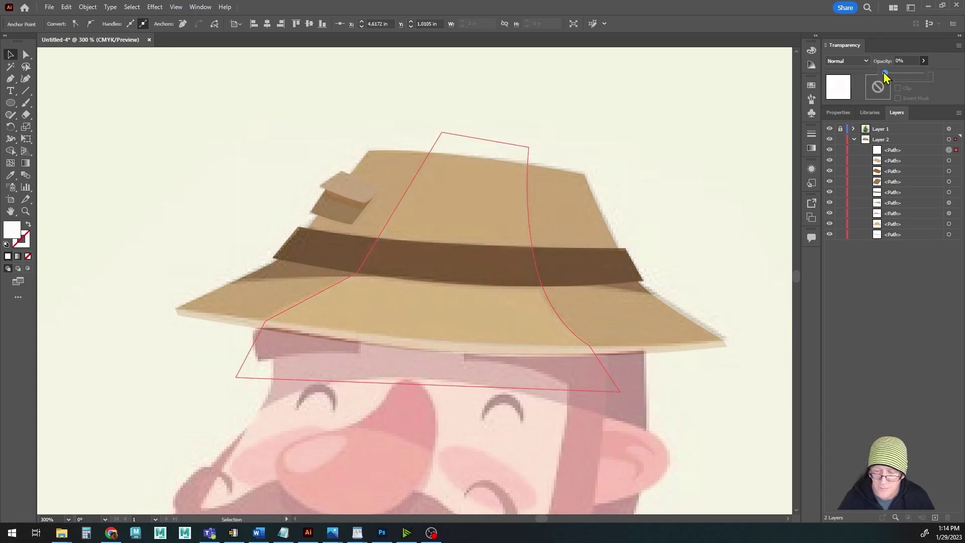
{"action": "left_click_drag", "start_coordinate": [885, 76], "coordinate": [884, 75]}
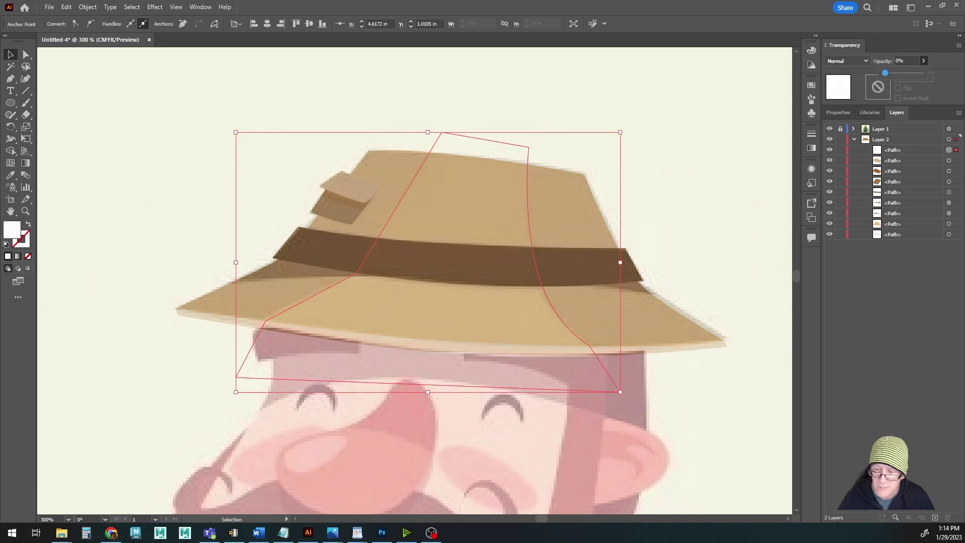
{"action": "left_click_drag", "start_coordinate": [885, 74], "coordinate": [897, 80]}
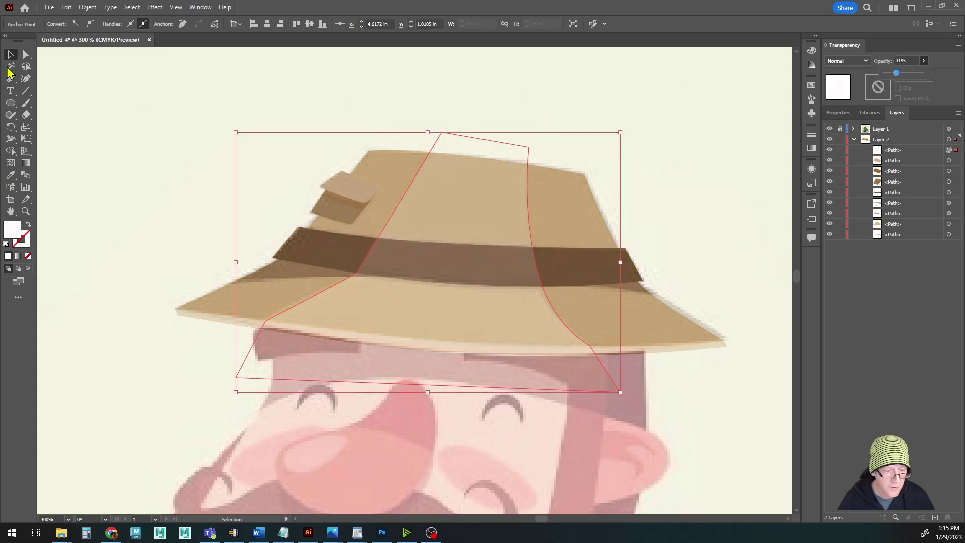
{"action": "left_click", "coordinate": [164, 168]}
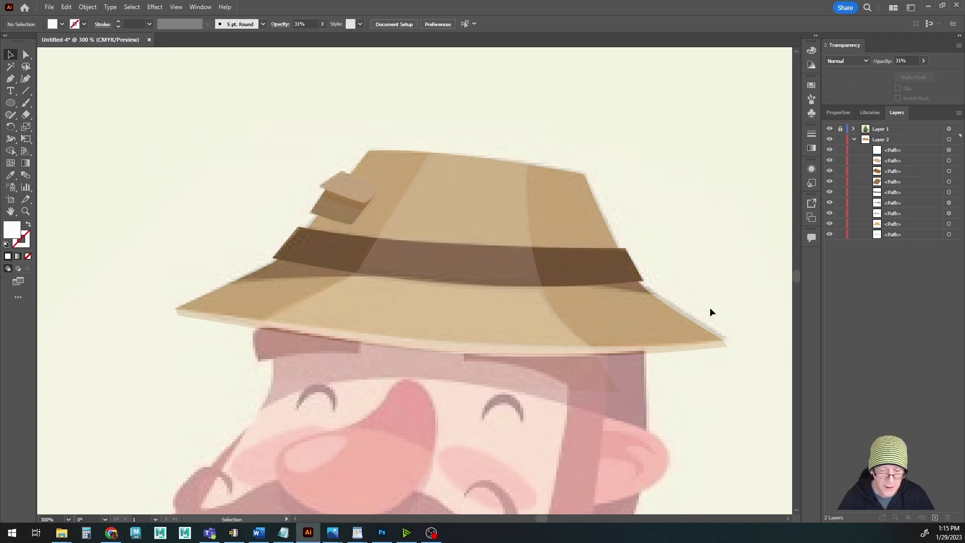
Trim the highlight panel to the hat with Shape Builder, removing the parts above the crown and below the brim
{"action": "left_click", "coordinate": [830, 129]}
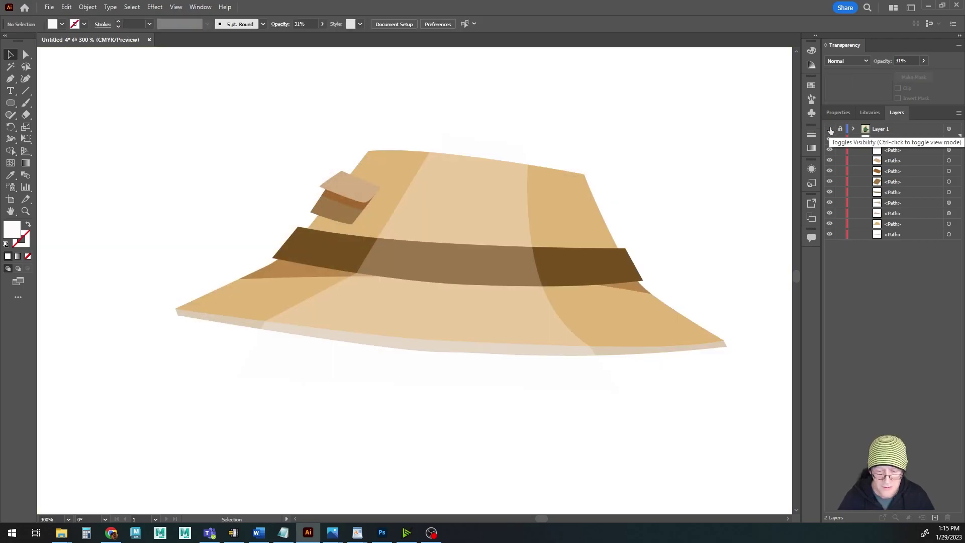
{"action": "left_click", "coordinate": [829, 129]}
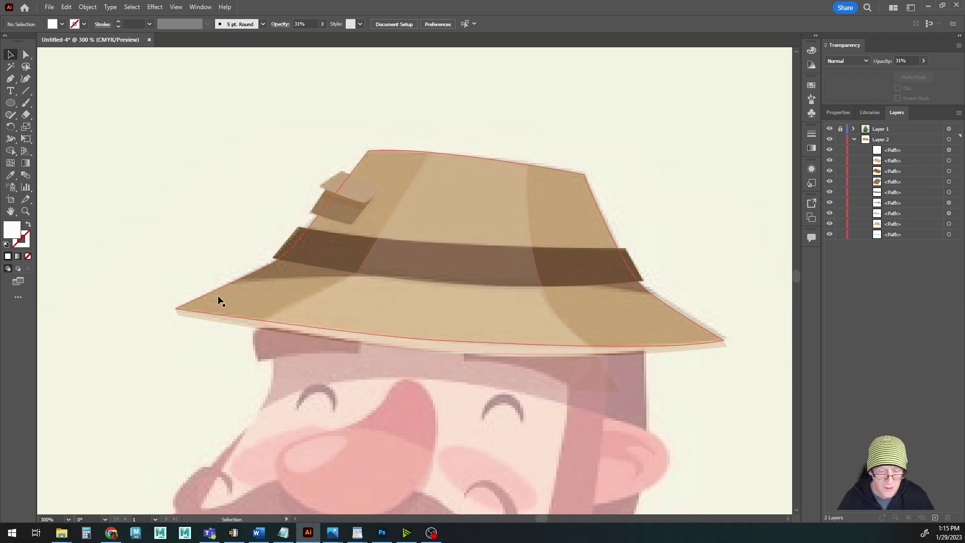
{"action": "left_click", "coordinate": [279, 350]}
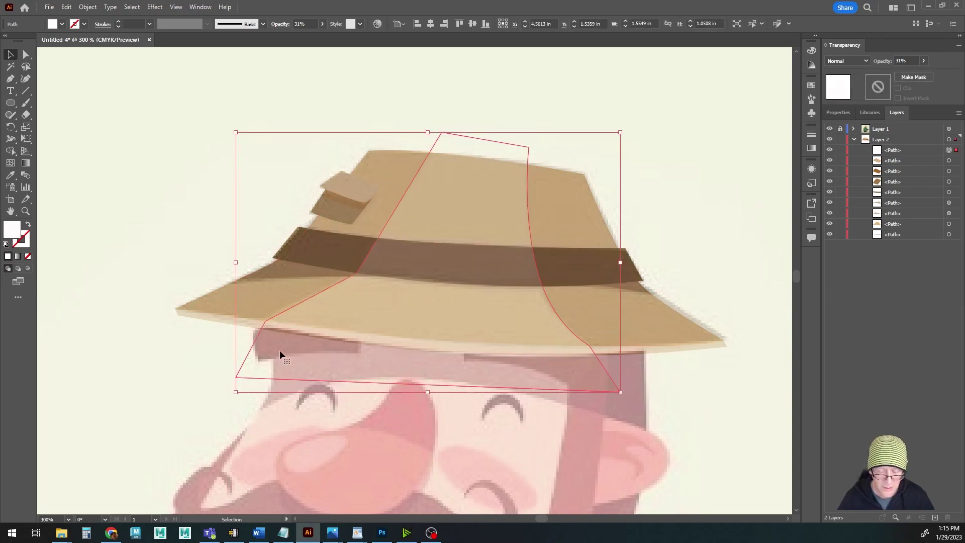
{"action": "left_click", "coordinate": [218, 300], "text": "shift"}
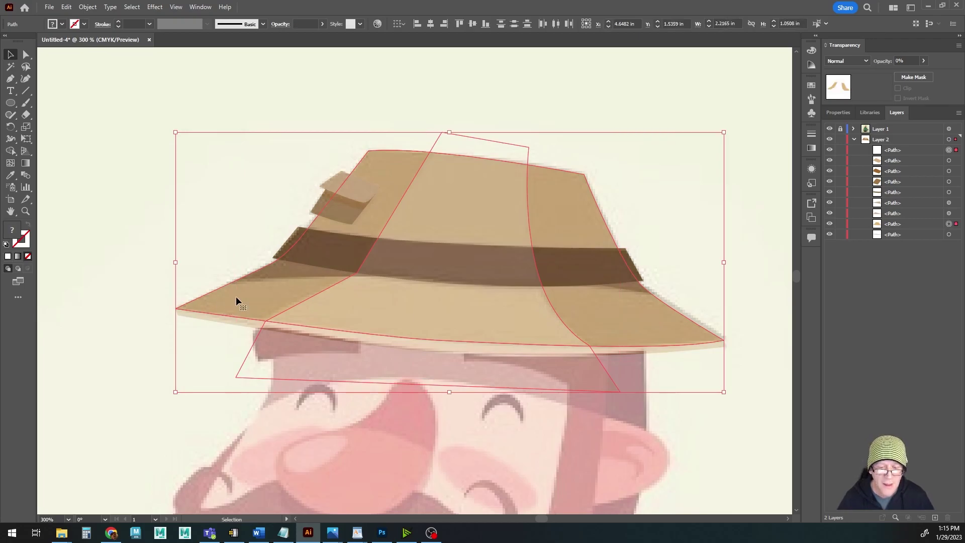
{"action": "left_click", "coordinate": [10, 150]}
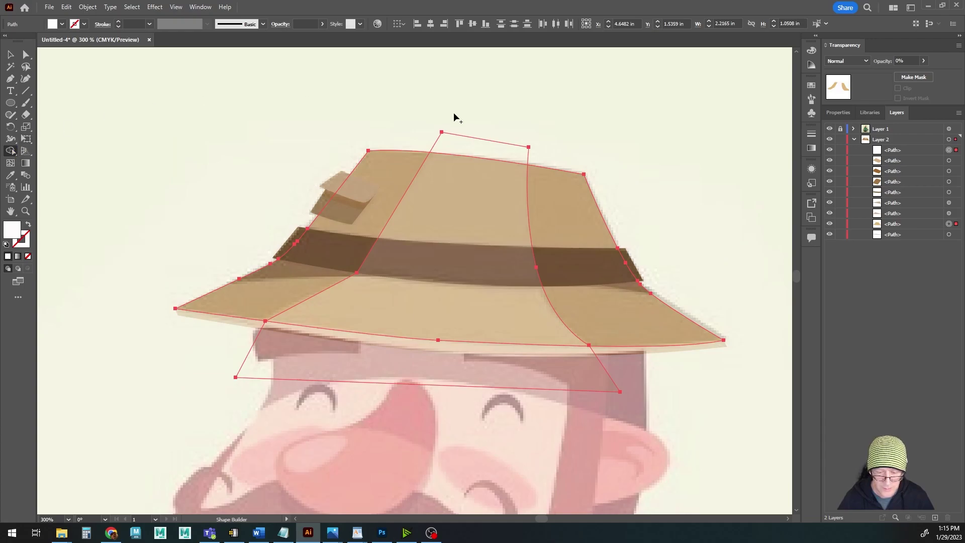
{"action": "left_click", "coordinate": [474, 147], "text": "alt"}
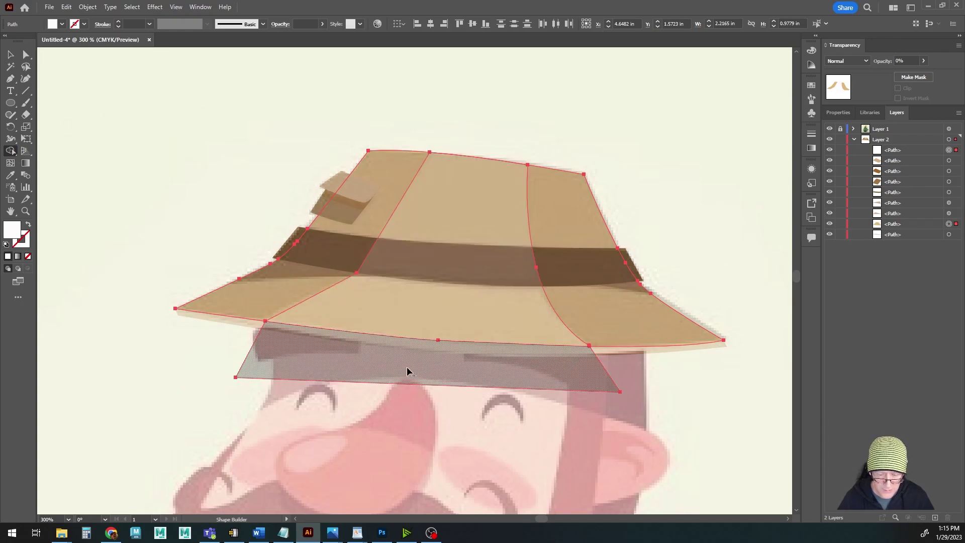
{"action": "left_click", "coordinate": [407, 371], "text": "alt"}
{"action": "left_click", "coordinate": [10, 55]}
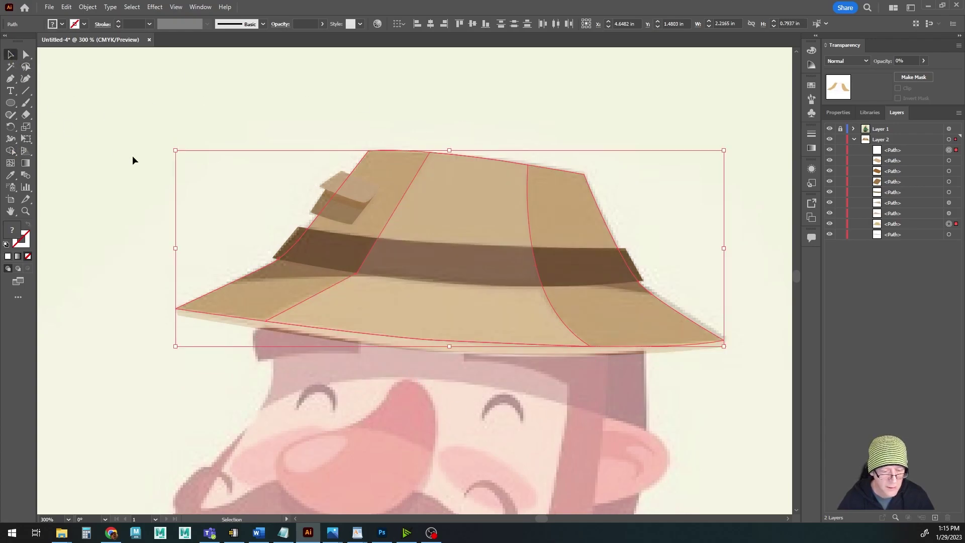
{"action": "left_click", "coordinate": [115, 150]}
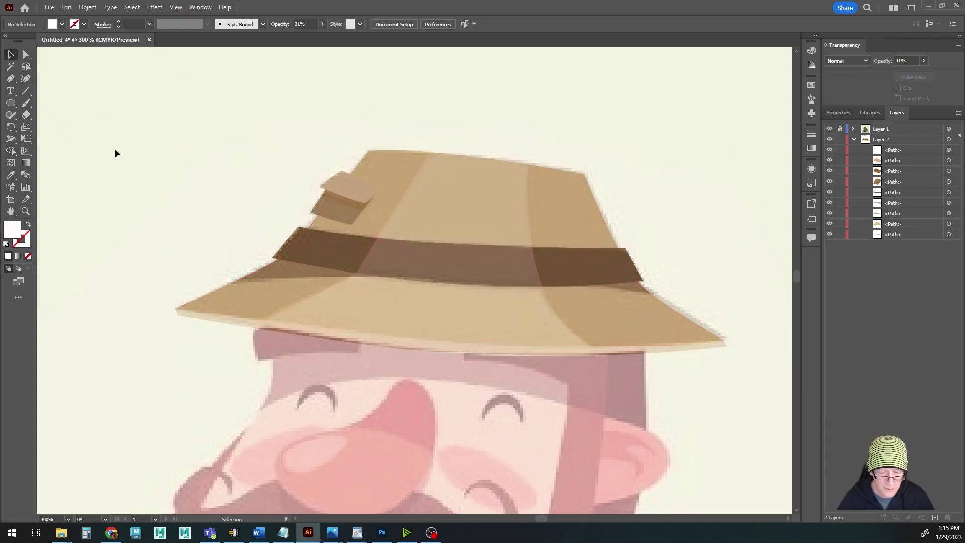
Zoom in and centre the hat, then make the reference layer visible again
{"action": "left_click", "coordinate": [829, 129]}
{"action": "scroll", "coordinate": [652, 155], "scroll_direction": "down", "scroll_amount": 2}
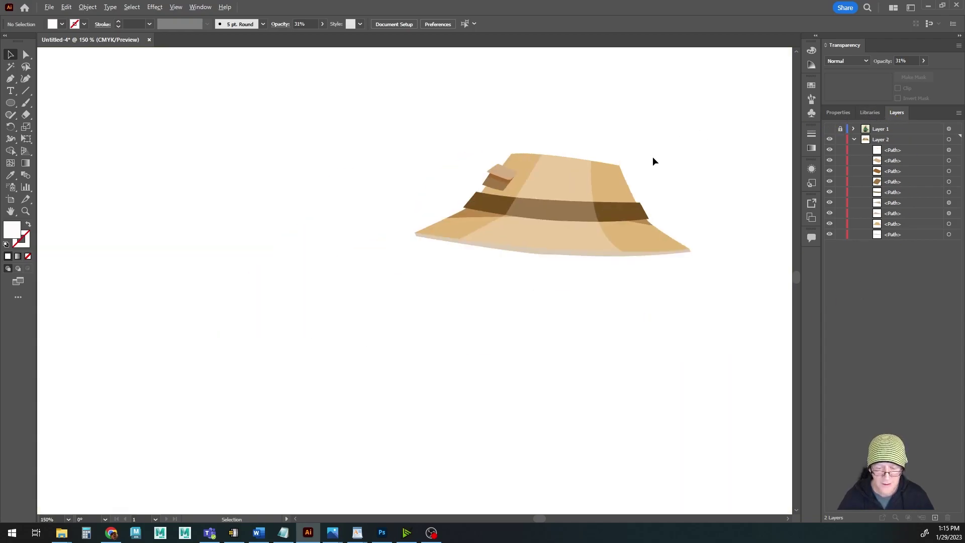
{"action": "scroll", "coordinate": [652, 157], "scroll_direction": "right", "scroll_amount": 3}
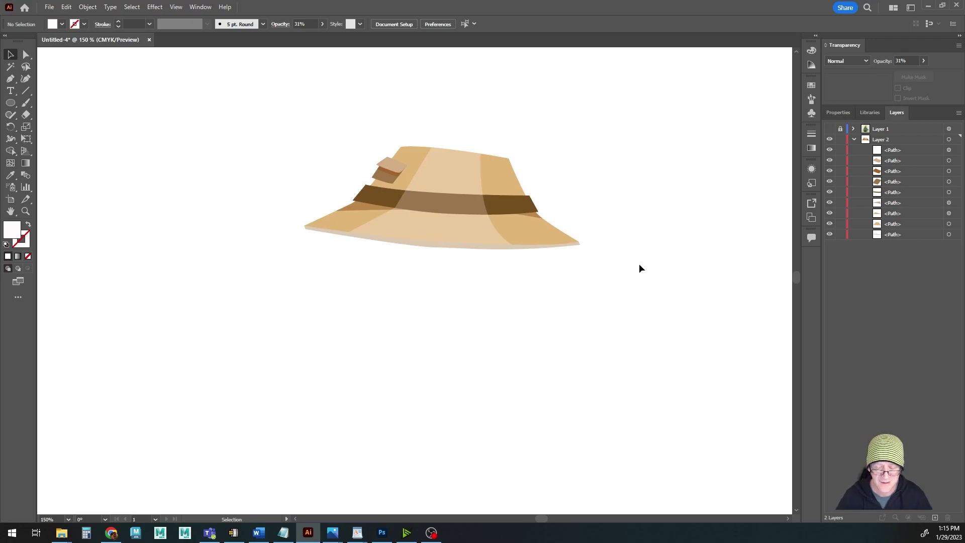
{"action": "scroll", "coordinate": [619, 264], "scroll_direction": "up", "scroll_amount": 1}
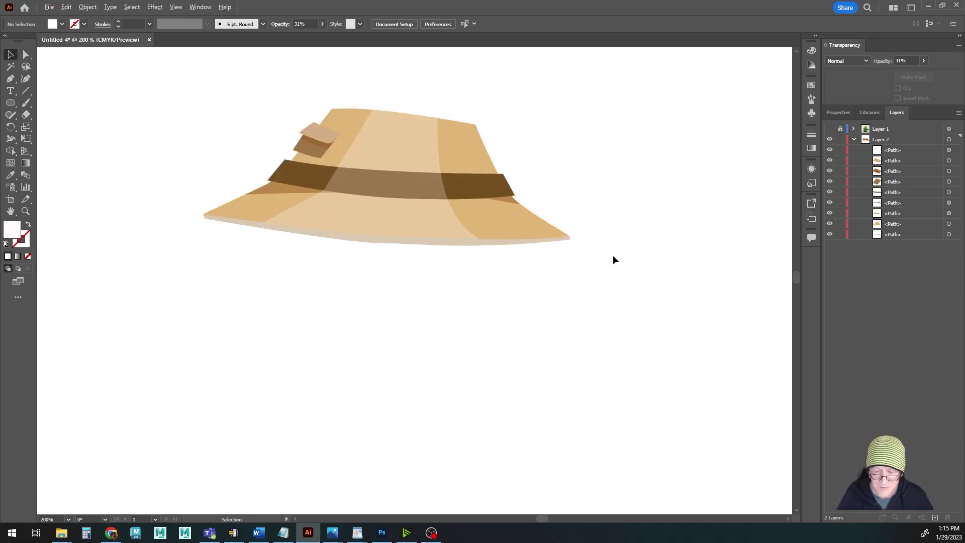
{"action": "scroll", "coordinate": [645, 258], "scroll_direction": "up", "scroll_amount": 1}
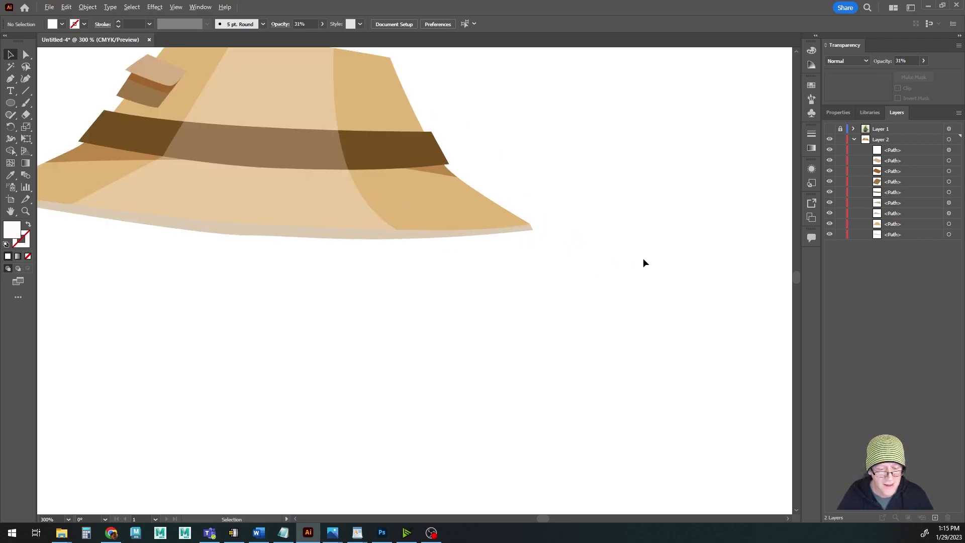
{"action": "key", "text": "space"}
{"action": "left_click_drag", "start_coordinate": [579, 181], "coordinate": [734, 239]}
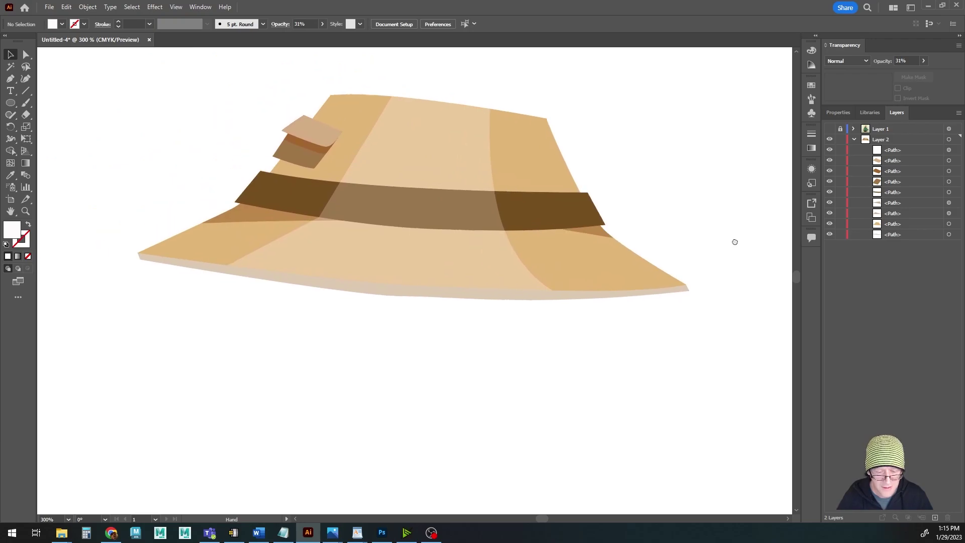
{"action": "left_click", "coordinate": [829, 129]}
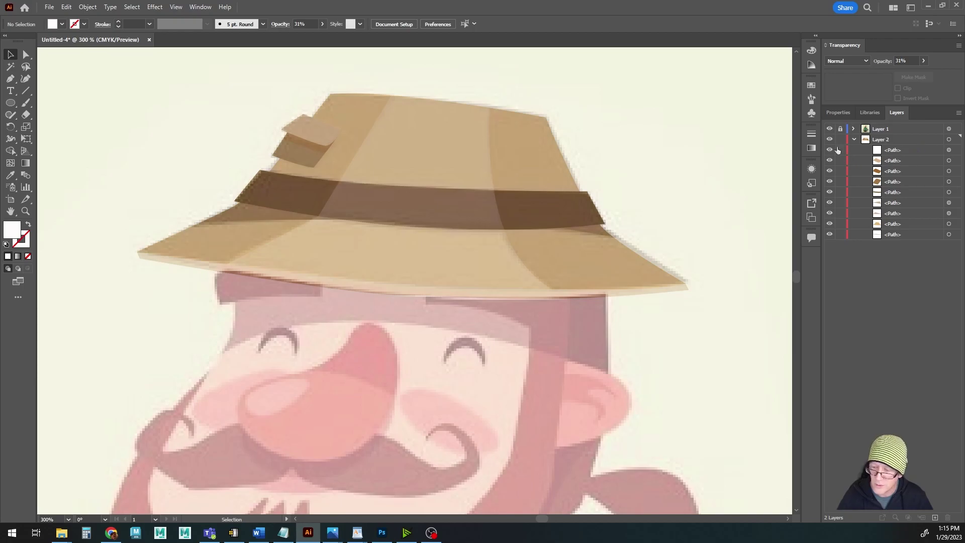
Rename Layer 2 to 'hat' and add a new Layer 3 beneath it
{"action": "left_click", "coordinate": [854, 140]}
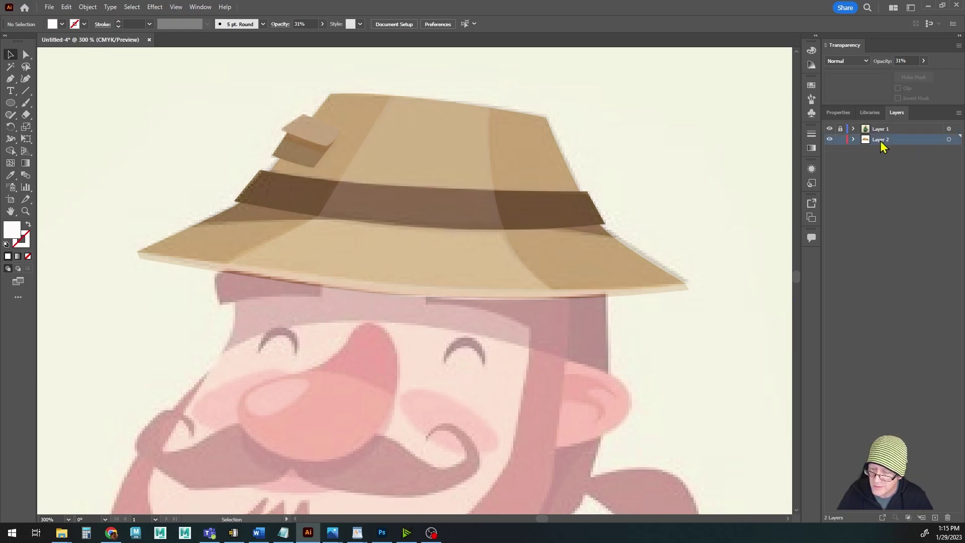
{"action": "double_click", "coordinate": [879, 140]}
{"action": "type", "text": "hat"}
{"action": "key", "text": "Return"}
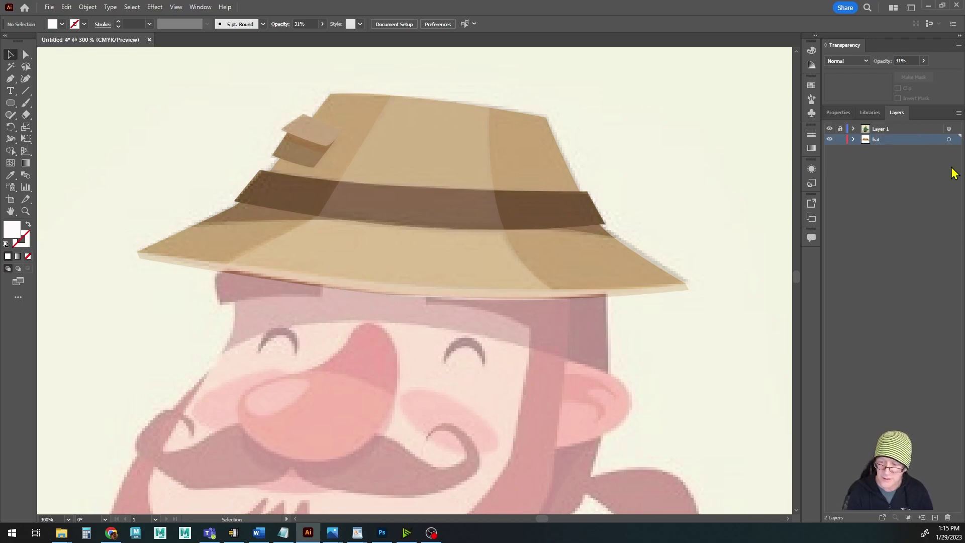
{"action": "left_click", "coordinate": [935, 518]}
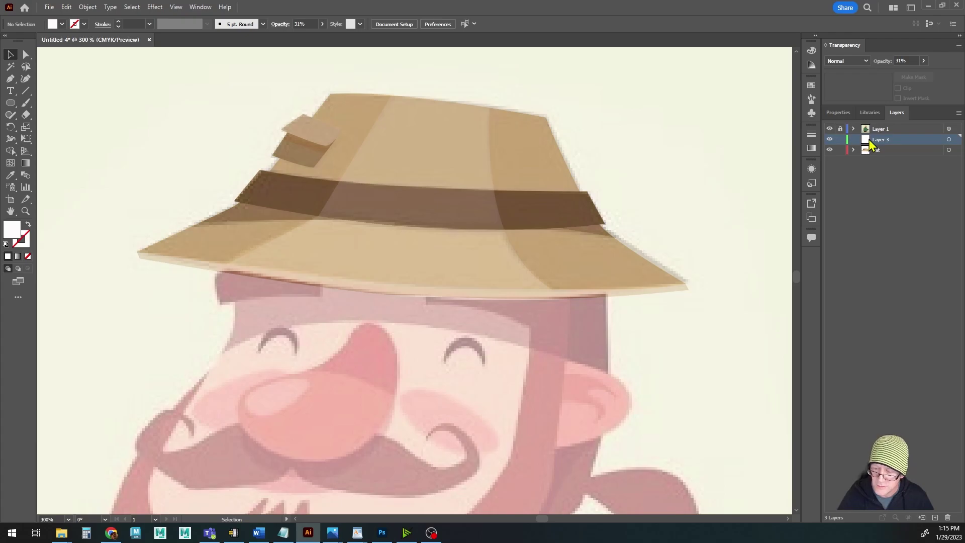
{"action": "left_click_drag", "start_coordinate": [873, 140], "coordinate": [876, 157]}
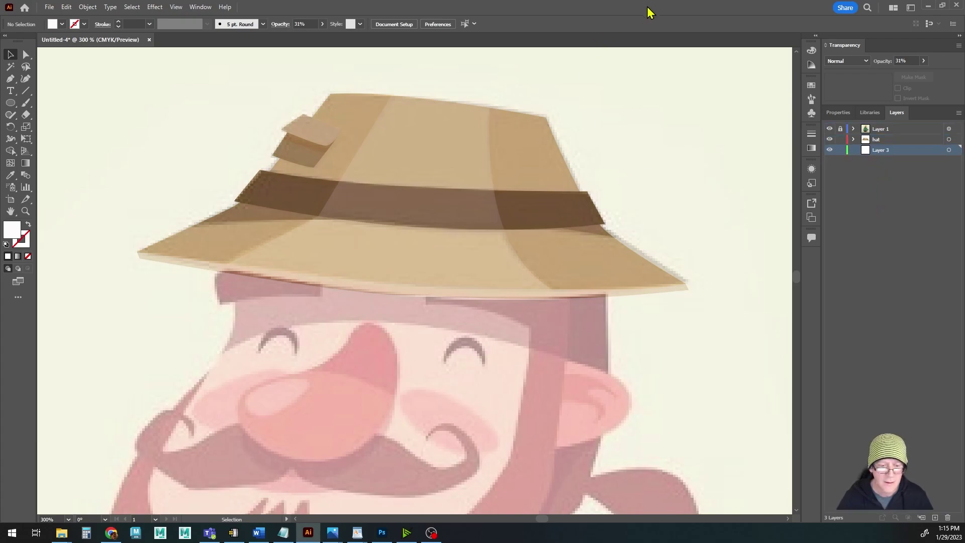
{"action": "key", "text": "a"}
Save the document to the computer as fisherman_1.ai
{"action": "key", "text": "ctrl+s"}
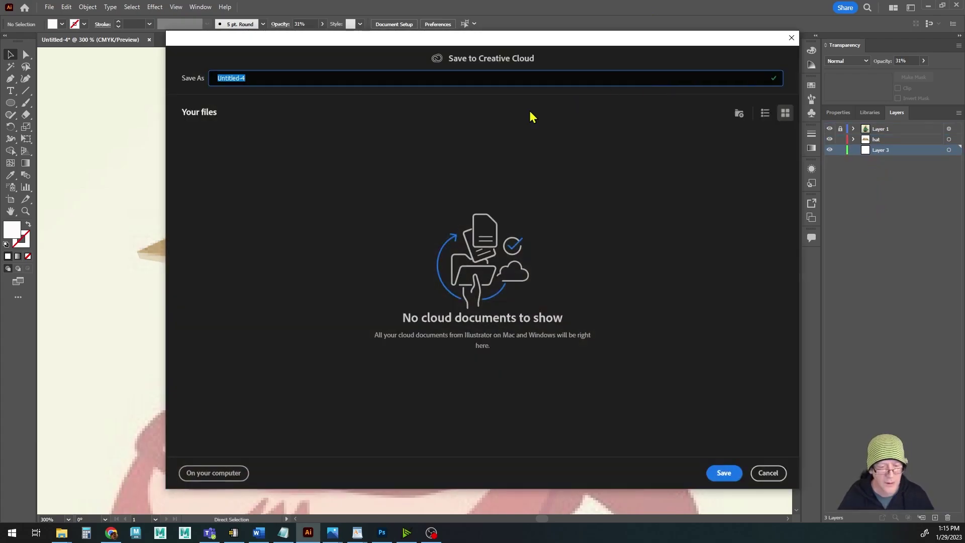
{"action": "left_click", "coordinate": [216, 474]}
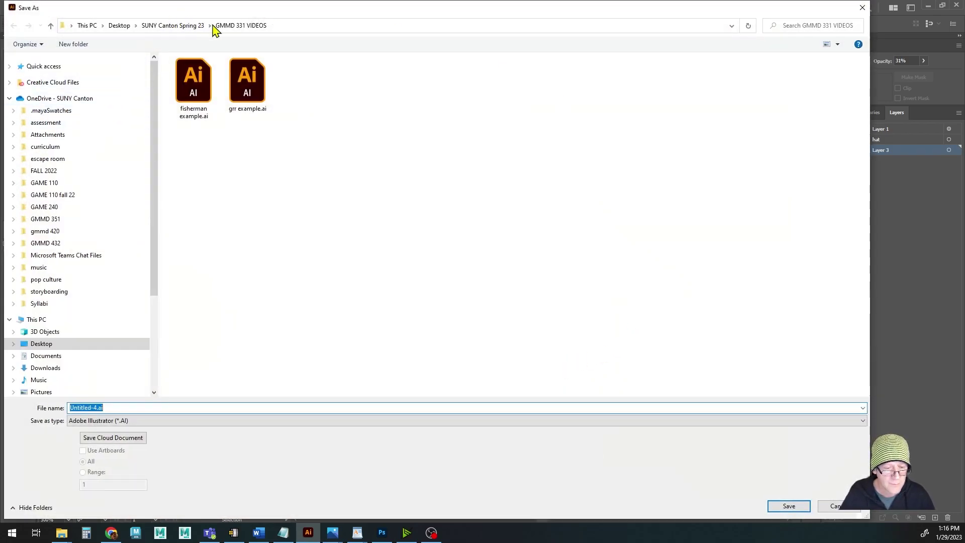
{"action": "key", "text": "End"}
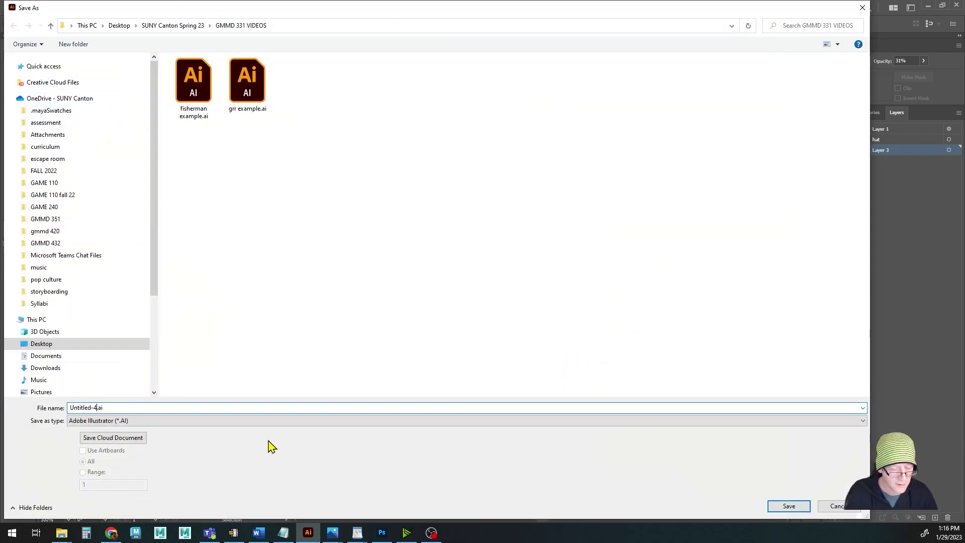
{"action": "key", "text": "ctrl+shift+Left"}
{"action": "key", "text": "ctrl+shift+Left"}
{"action": "type", "text": "fisherman"}
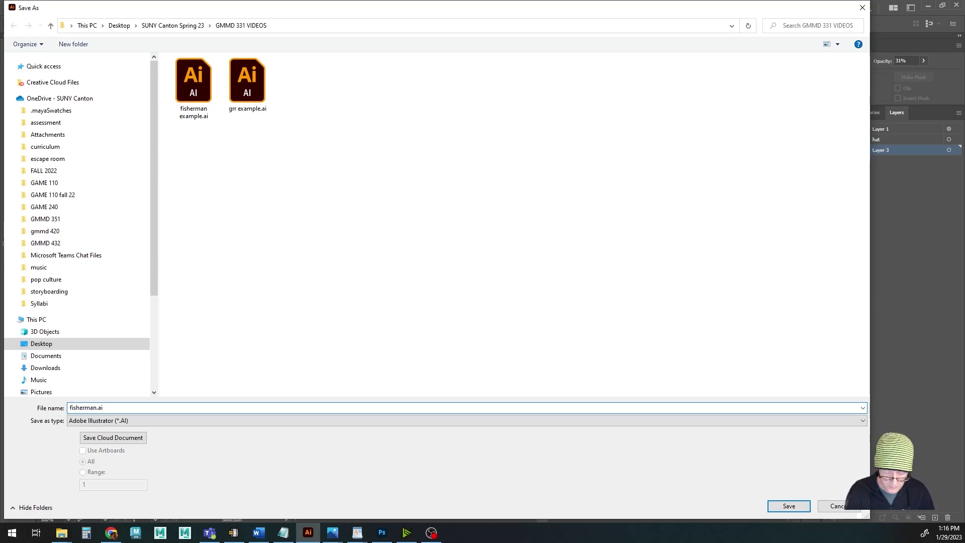
{"action": "type", "text": "_1"}
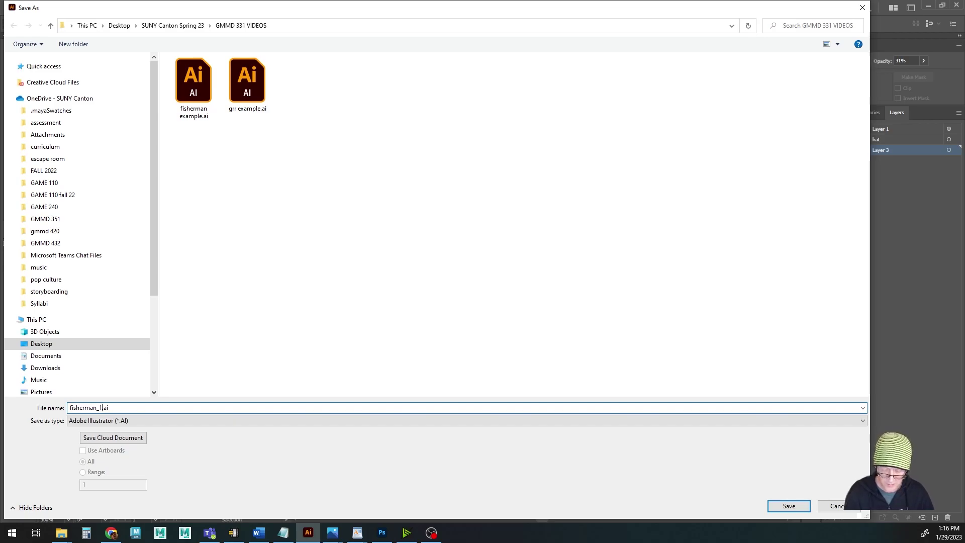
{"action": "key", "text": "Return"}
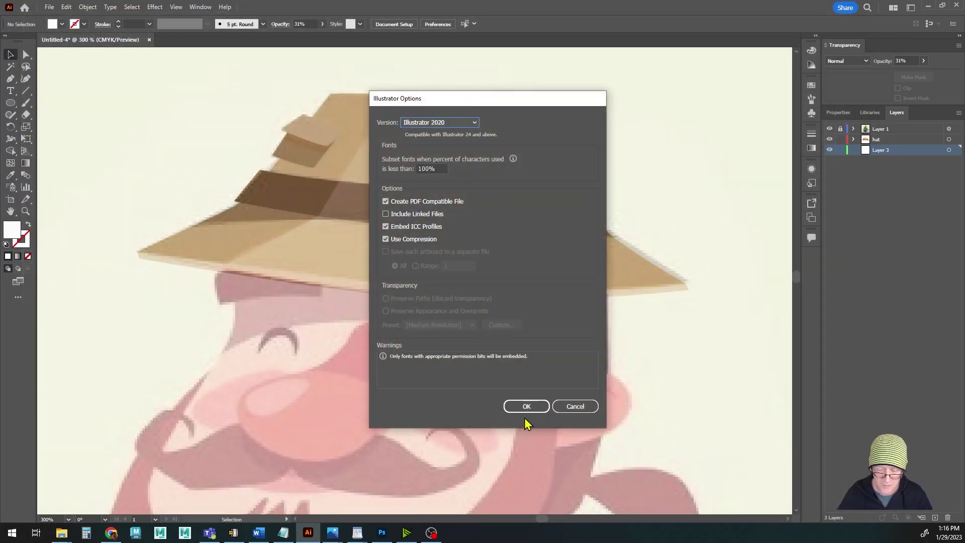
{"action": "left_click", "coordinate": [522, 409]}
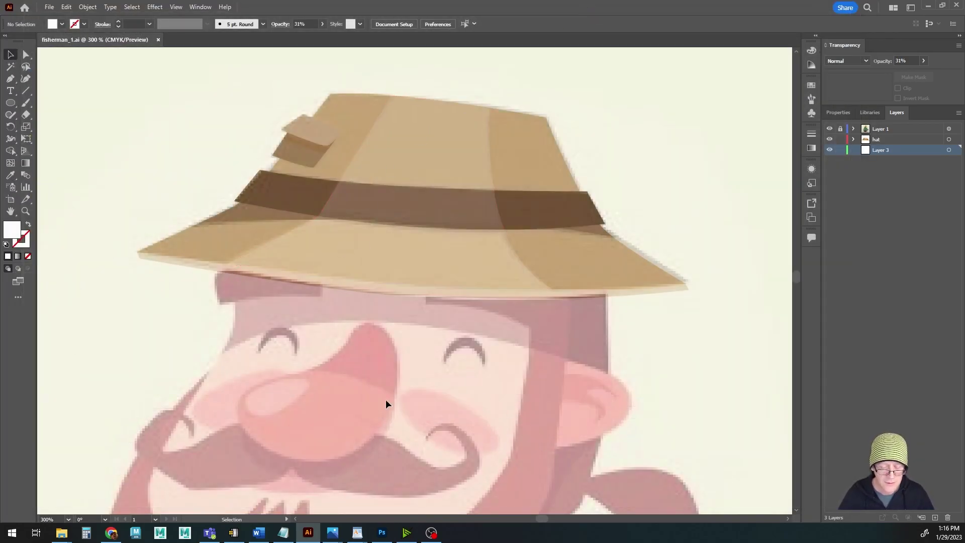
Zoom out to frame the face and lock the hat layer
{"action": "scroll", "coordinate": [418, 362], "scroll_direction": "down", "scroll_amount": 3}
{"action": "key", "text": "ctrl+minus"}
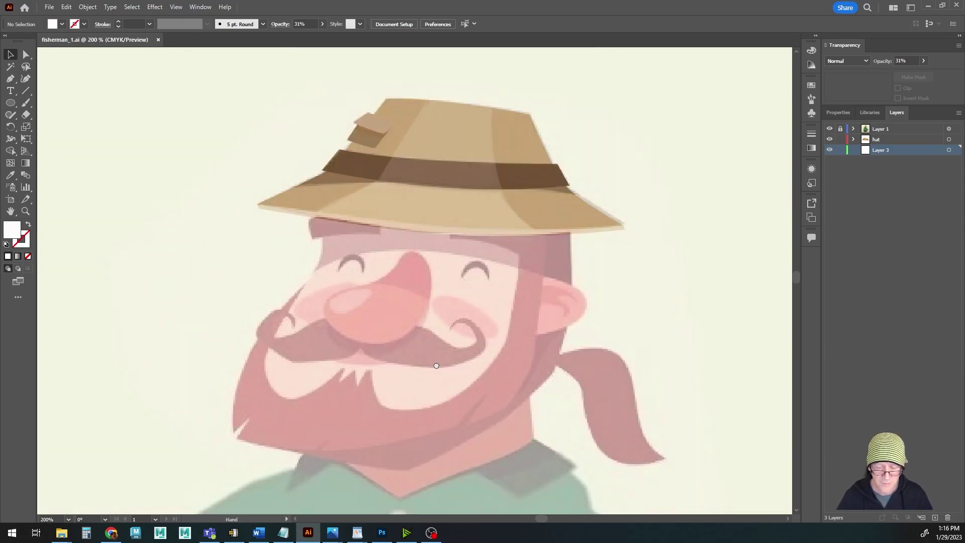
{"action": "left_click_drag", "start_coordinate": [437, 366], "coordinate": [421, 368]}
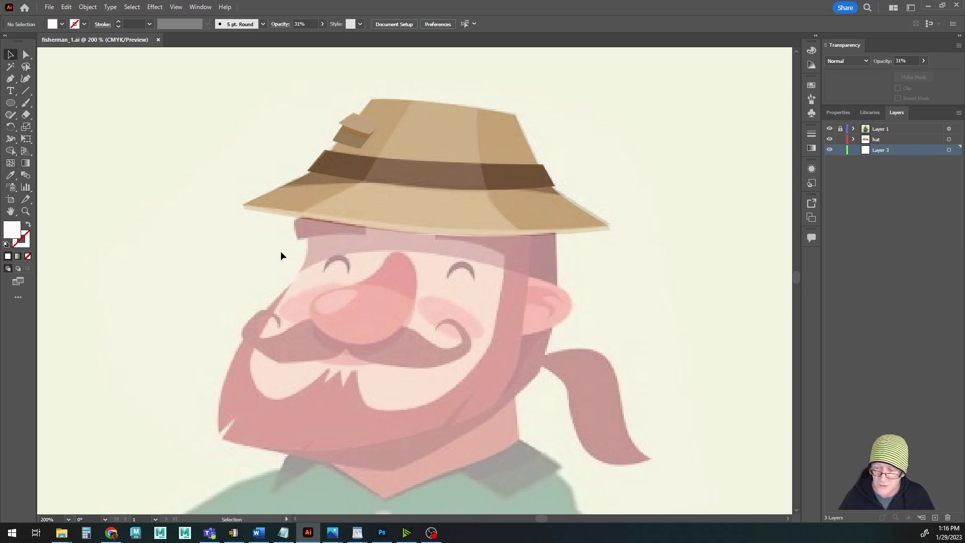
{"action": "left_click", "coordinate": [840, 139]}
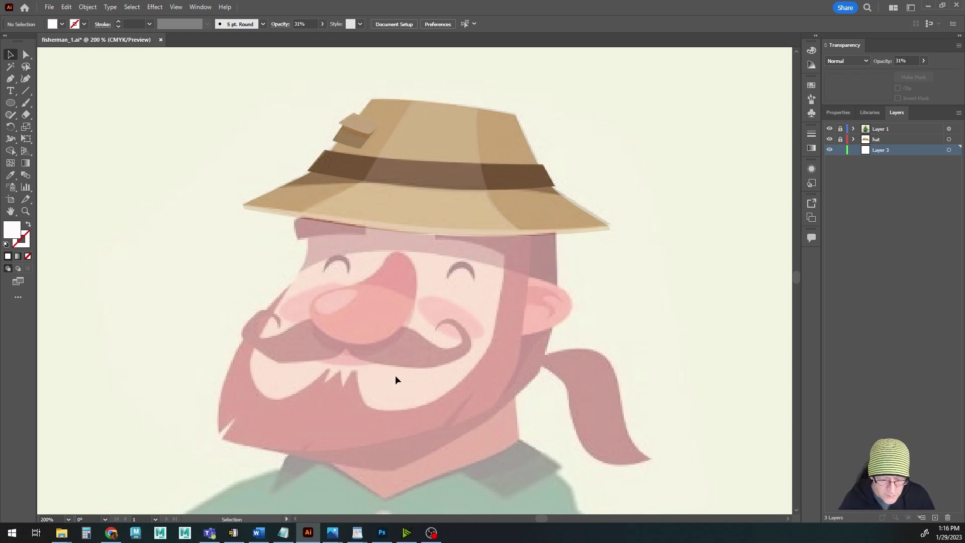
{"action": "scroll", "coordinate": [390, 332], "scroll_direction": "up", "scroll_amount": 1}
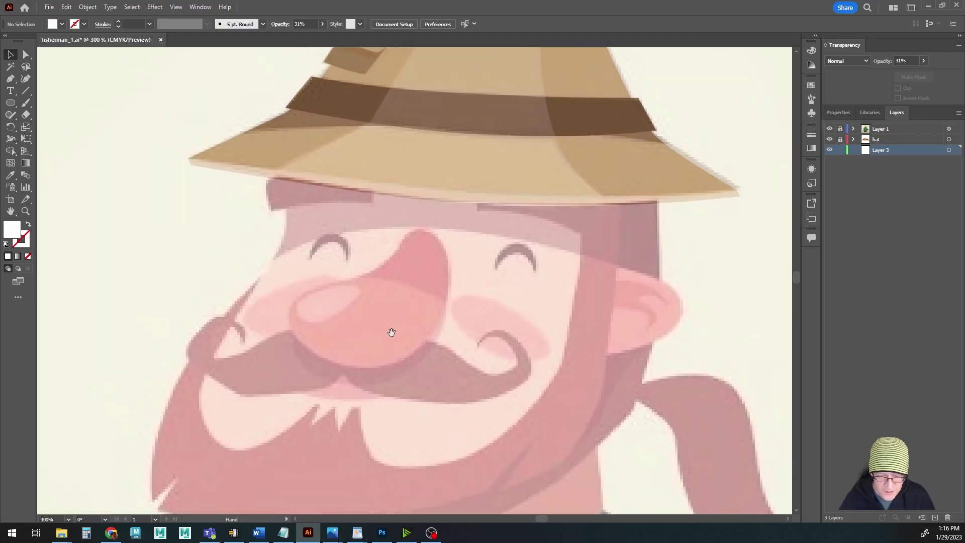
Trace a closed brow arc over the left closed eye with the Pen tool
{"action": "key", "text": "p"}
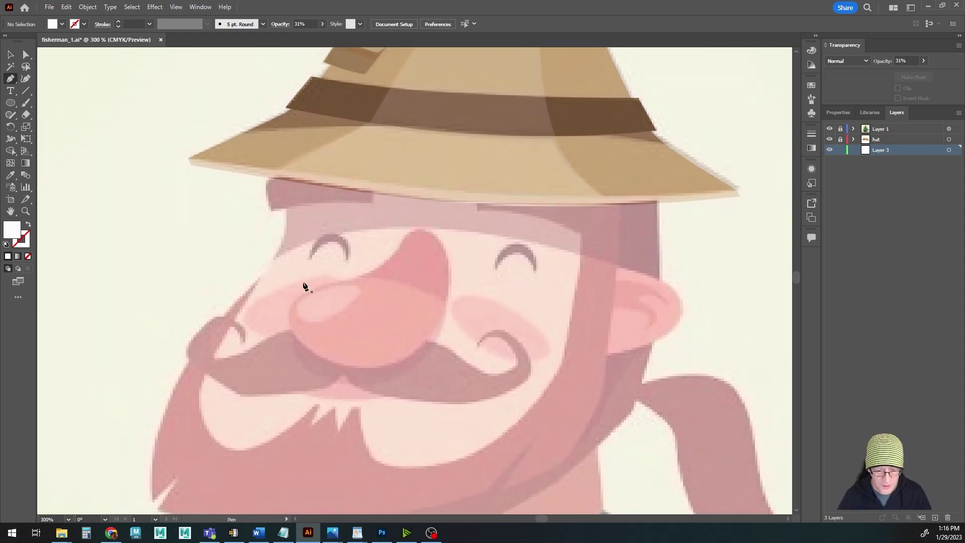
{"action": "scroll", "coordinate": [356, 286], "scroll_direction": "up", "scroll_amount": 1}
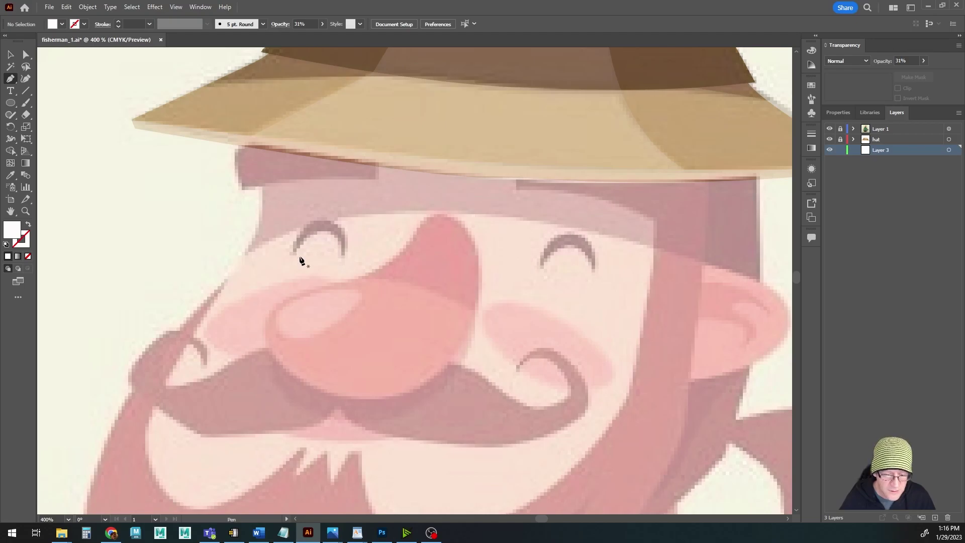
{"action": "scroll", "coordinate": [306, 260], "scroll_direction": "up", "scroll_amount": 1}
{"action": "scroll", "coordinate": [405, 250], "scroll_direction": "up", "scroll_amount": 1}
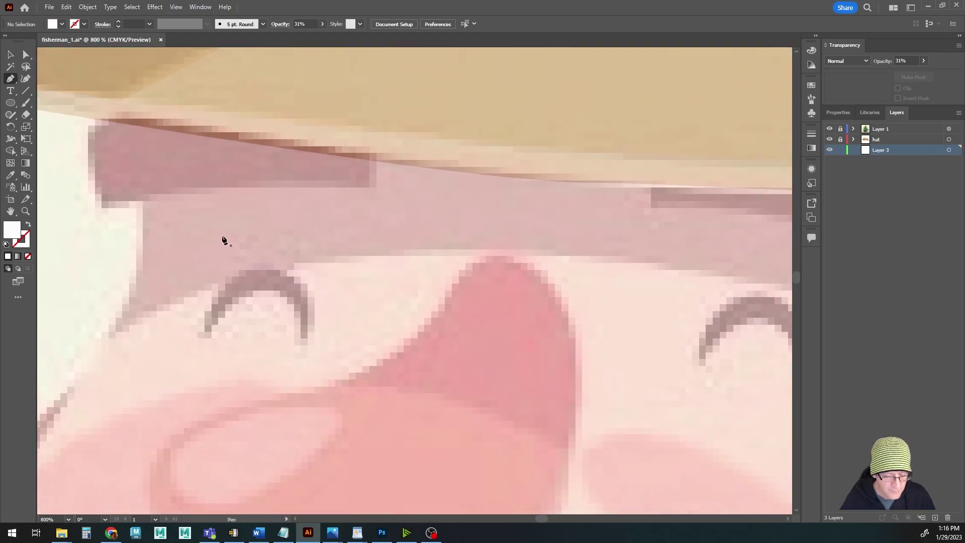
{"action": "left_click", "coordinate": [204, 335]}
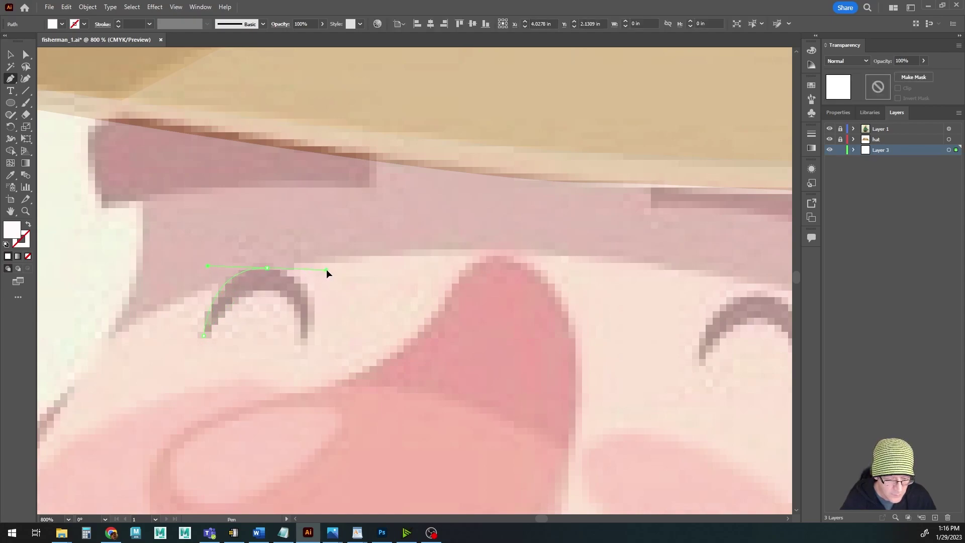
{"action": "left_click_drag", "start_coordinate": [326, 270], "coordinate": [327, 270]}
{"action": "left_click", "coordinate": [308, 341]}
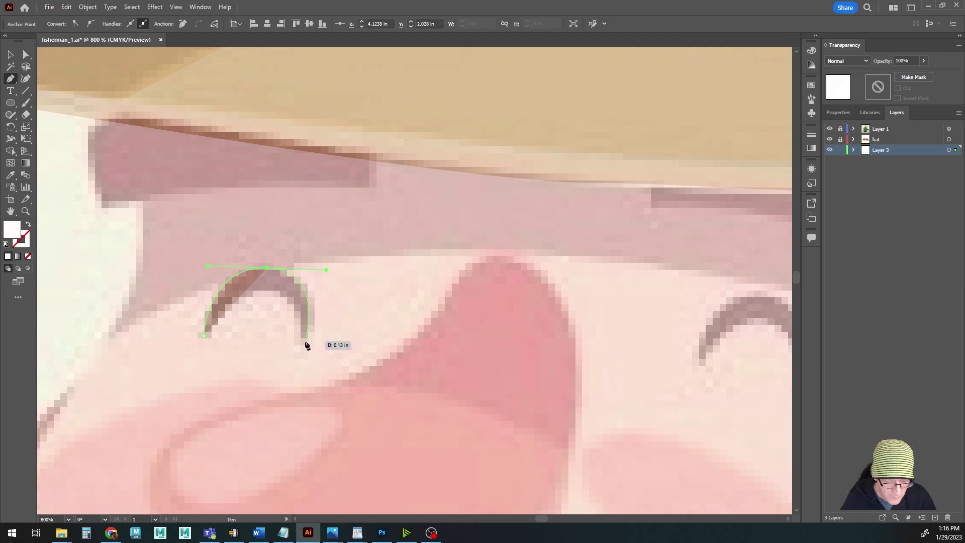
{"action": "left_click", "coordinate": [306, 341]}
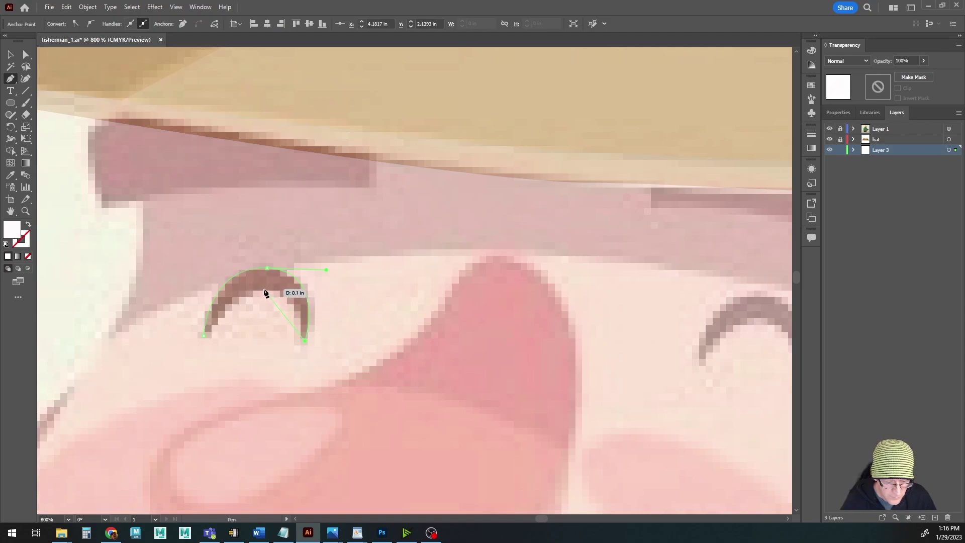
{"action": "left_click_drag", "start_coordinate": [265, 292], "coordinate": [228, 288]}
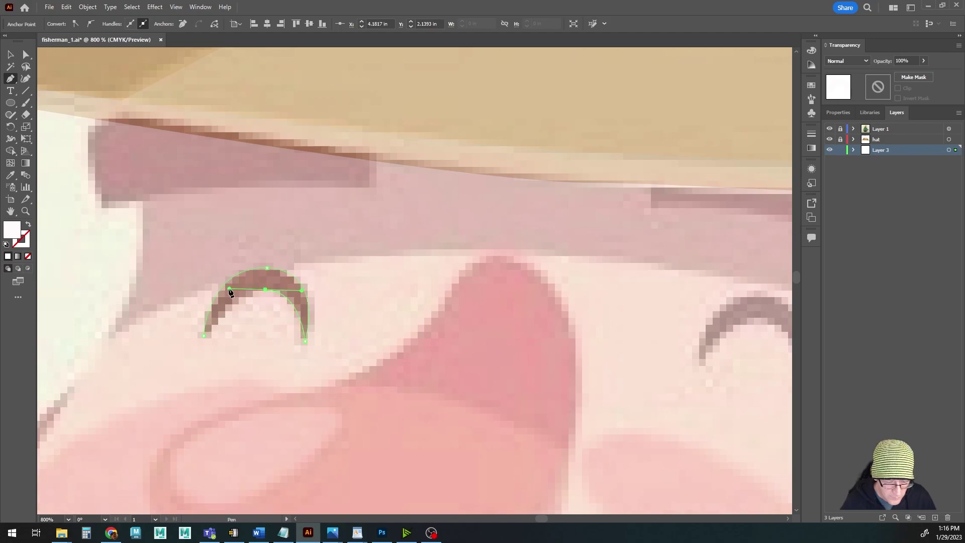
{"action": "left_click", "coordinate": [205, 336]}
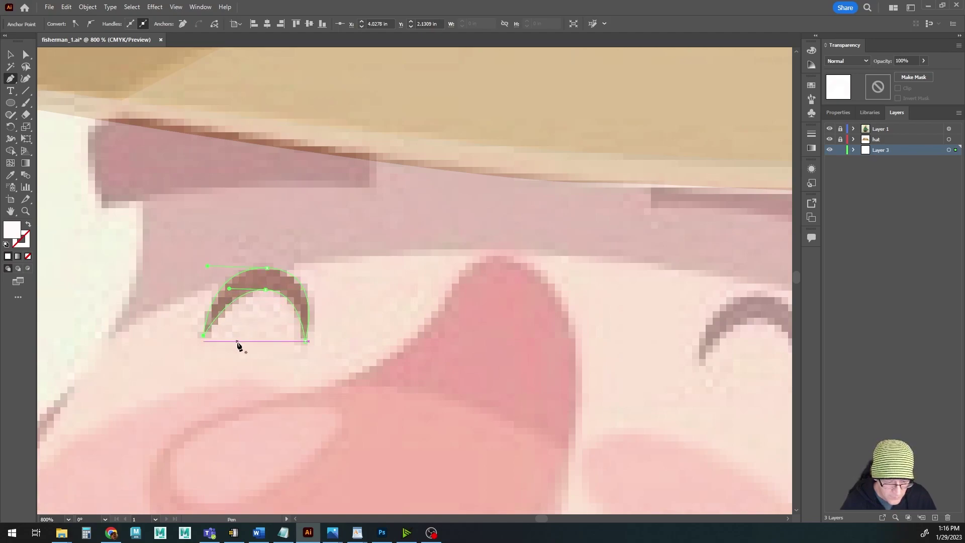
Fill the brow arc with the reference's brown using the Eyedropper
{"action": "left_click", "coordinate": [10, 54]}
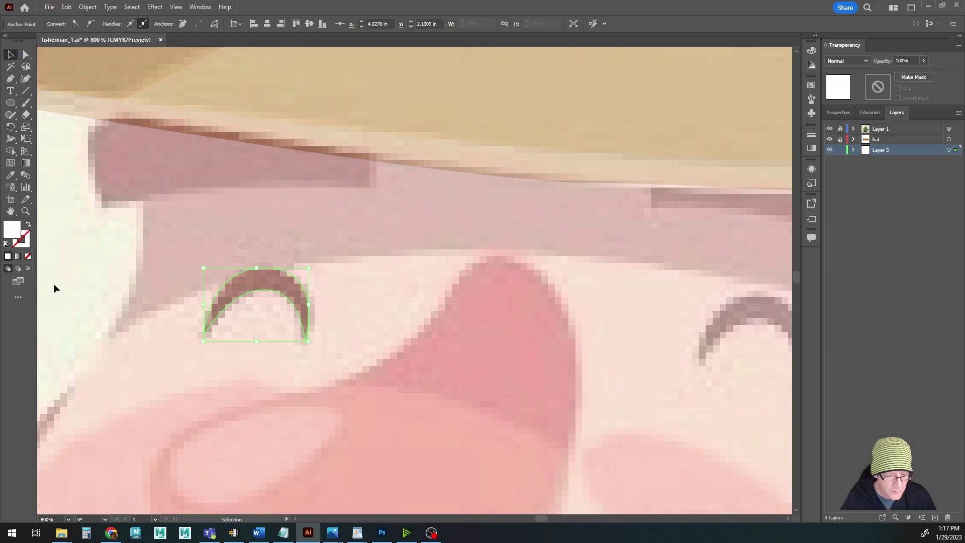
{"action": "left_click", "coordinate": [10, 176]}
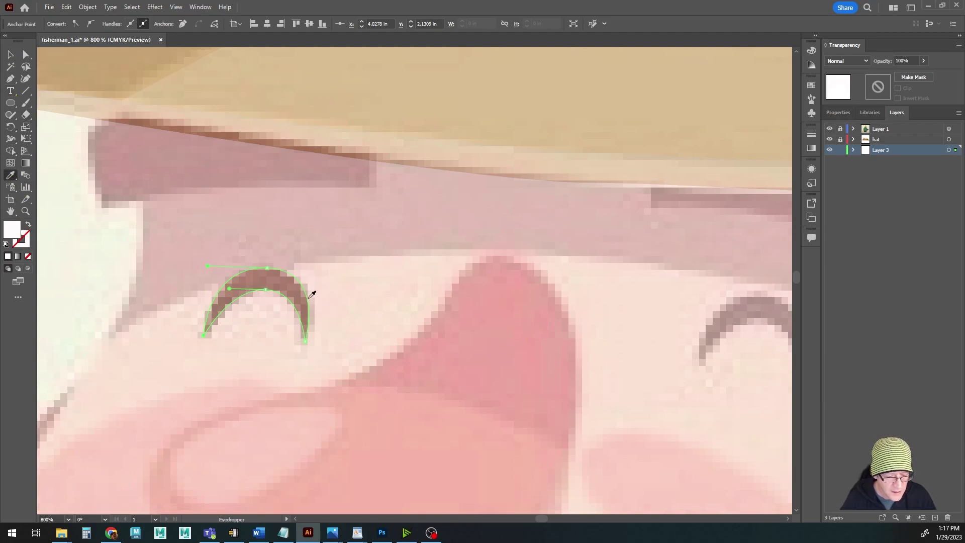
{"action": "left_click", "coordinate": [270, 276]}
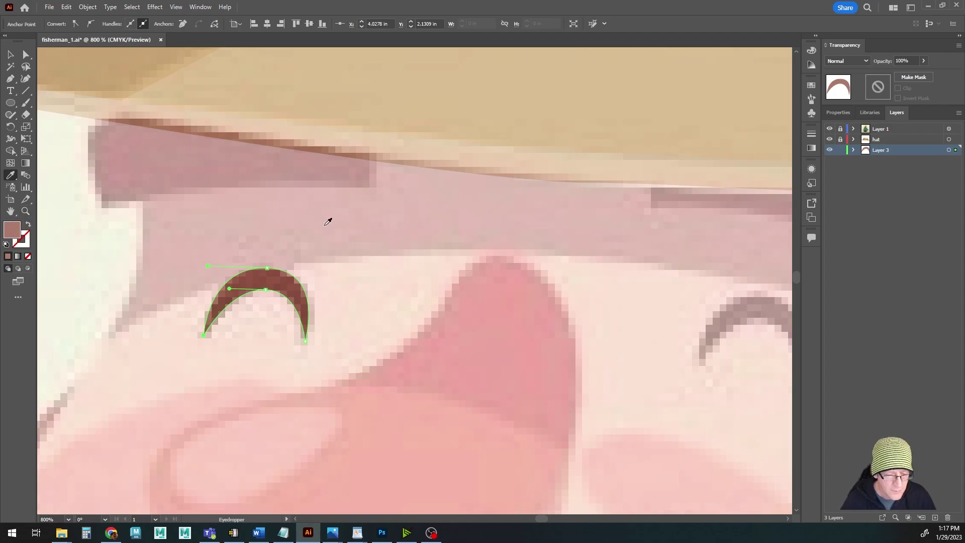
{"action": "left_click", "coordinate": [10, 54]}
Alt-drag a copy of the eyebrow onto the right eye
{"action": "scroll", "coordinate": [267, 244], "scroll_direction": "down", "scroll_amount": 2}
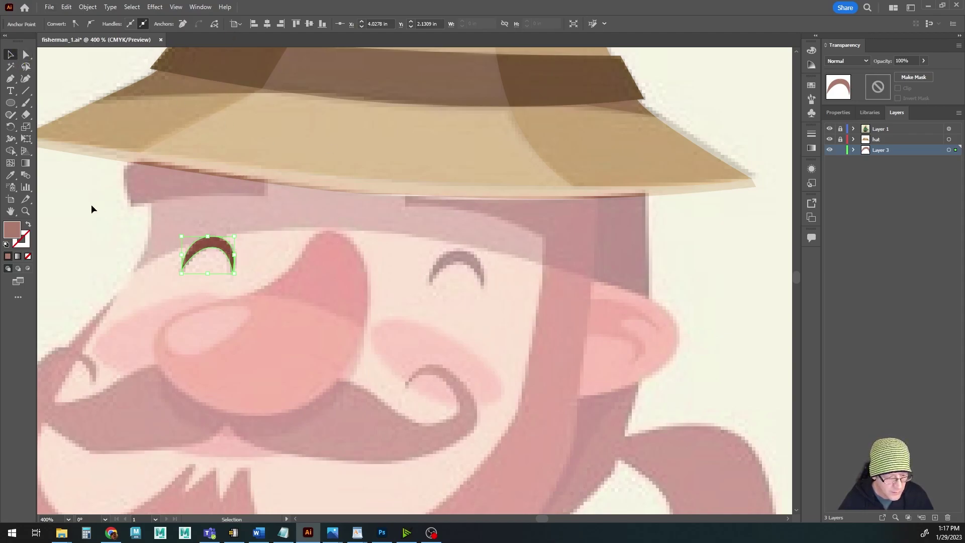
{"action": "left_click", "coordinate": [101, 219]}
{"action": "left_click", "coordinate": [206, 253]}
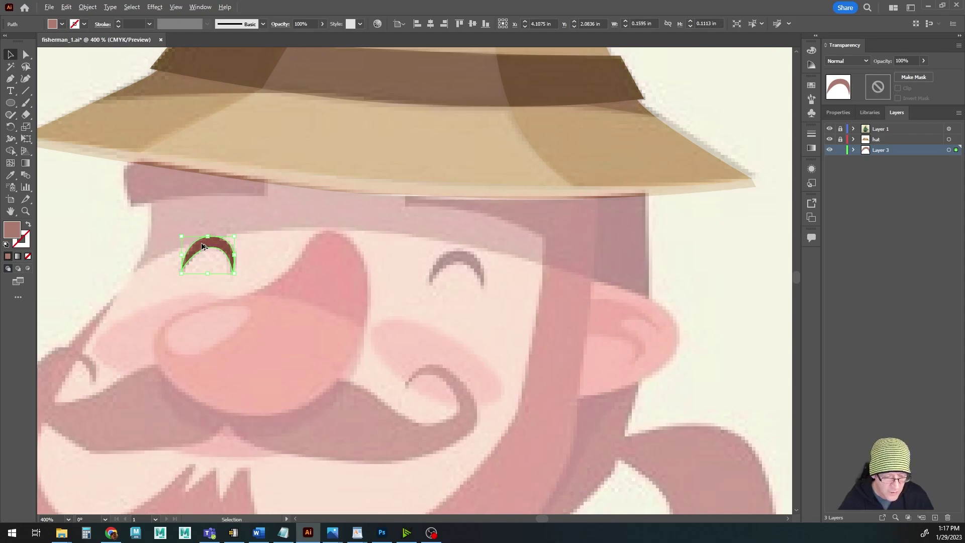
{"action": "left_click_drag", "start_coordinate": [201, 247], "coordinate": [451, 262]}
{"action": "left_click_drag", "start_coordinate": [295, 334], "coordinate": [355, 346]}
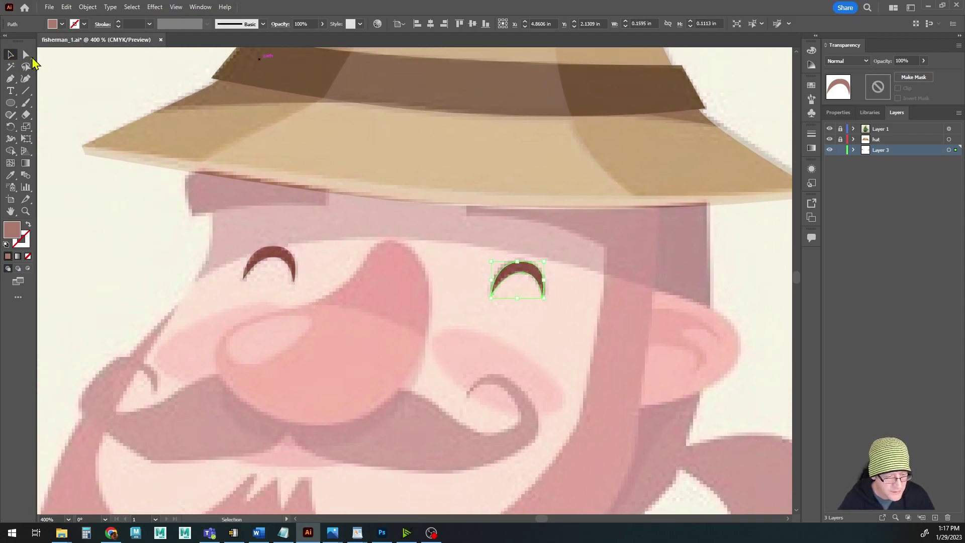
Trace a closed shape along the band under the left side of the hat brim
{"action": "left_click", "coordinate": [10, 79]}
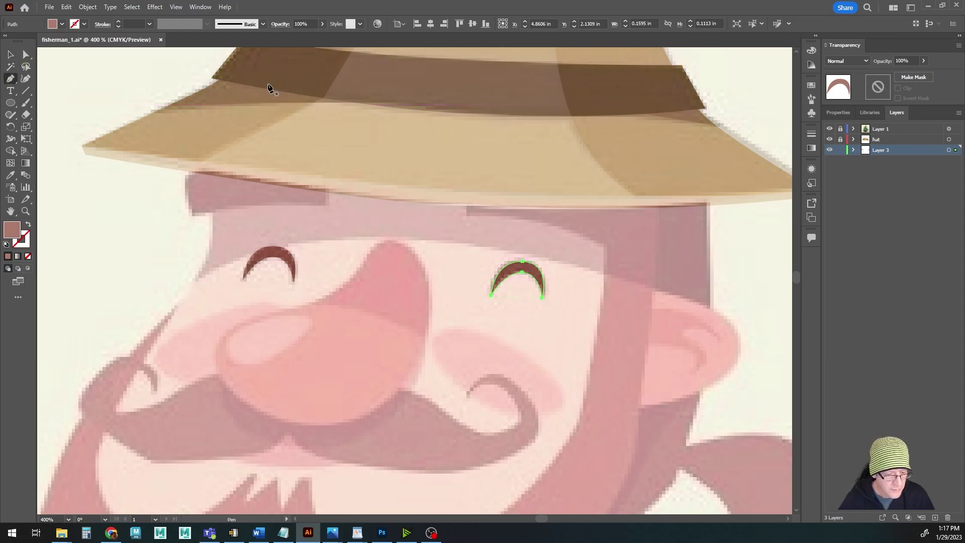
{"action": "left_click", "coordinate": [229, 166]}
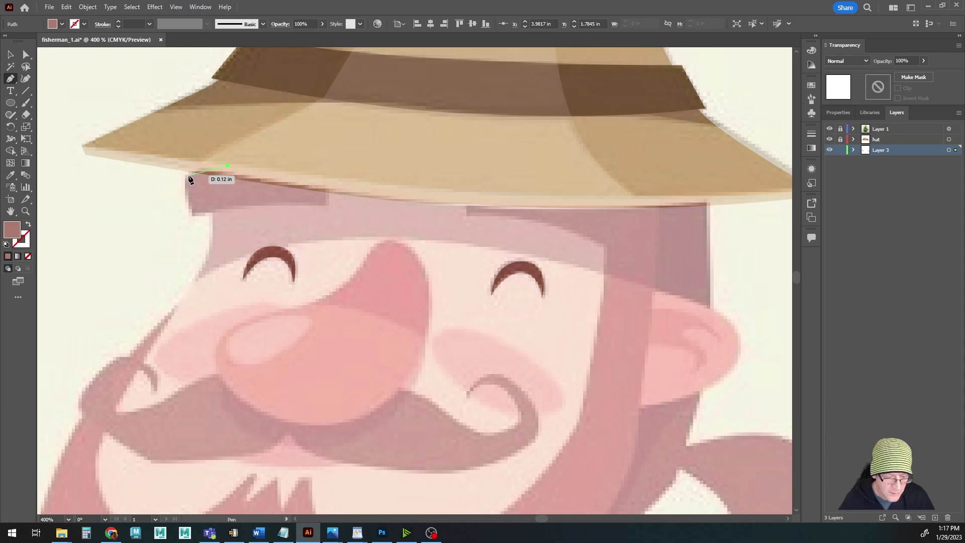
{"action": "left_click_drag", "start_coordinate": [188, 176], "coordinate": [179, 188]}
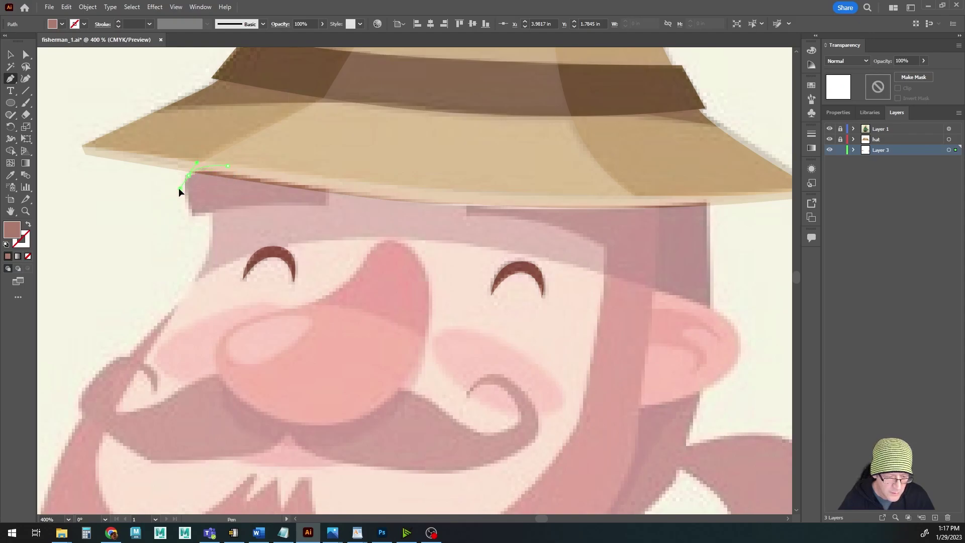
{"action": "left_click", "coordinate": [193, 214]}
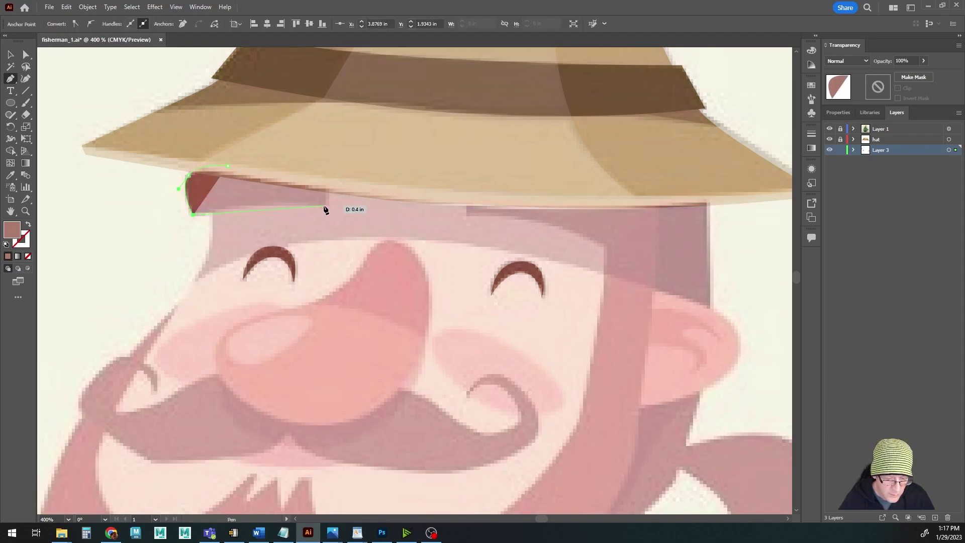
{"action": "left_click_drag", "start_coordinate": [373, 210], "coordinate": [375, 211]}
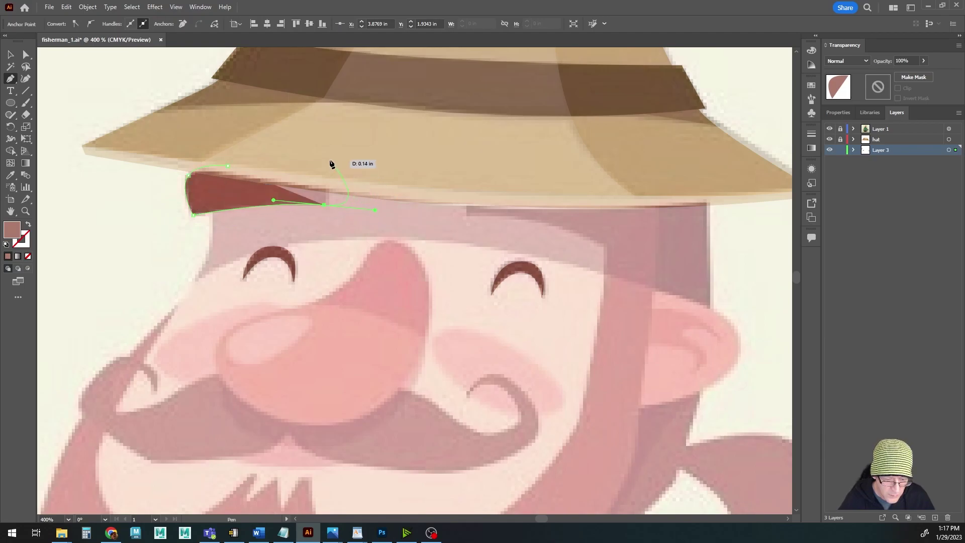
{"action": "left_click", "coordinate": [325, 206]}
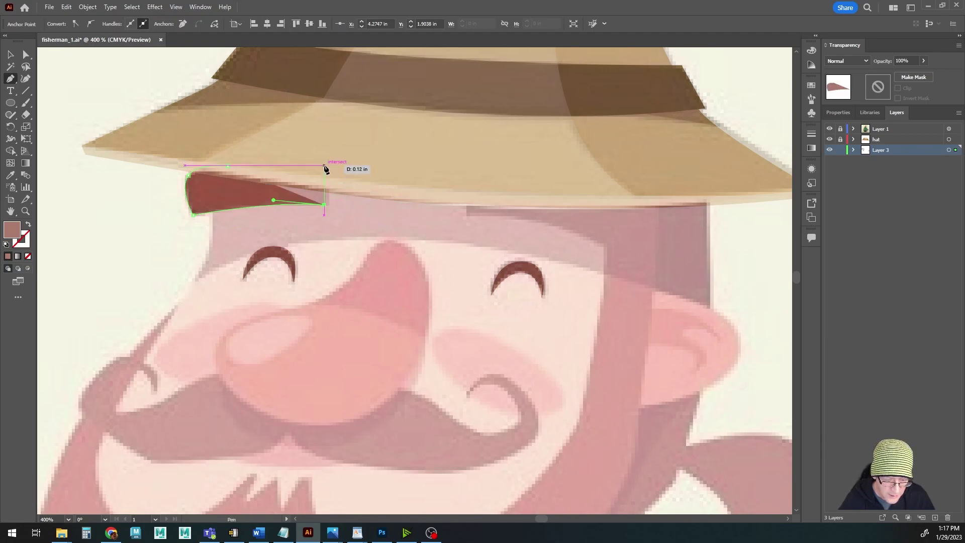
{"action": "left_click", "coordinate": [333, 170]}
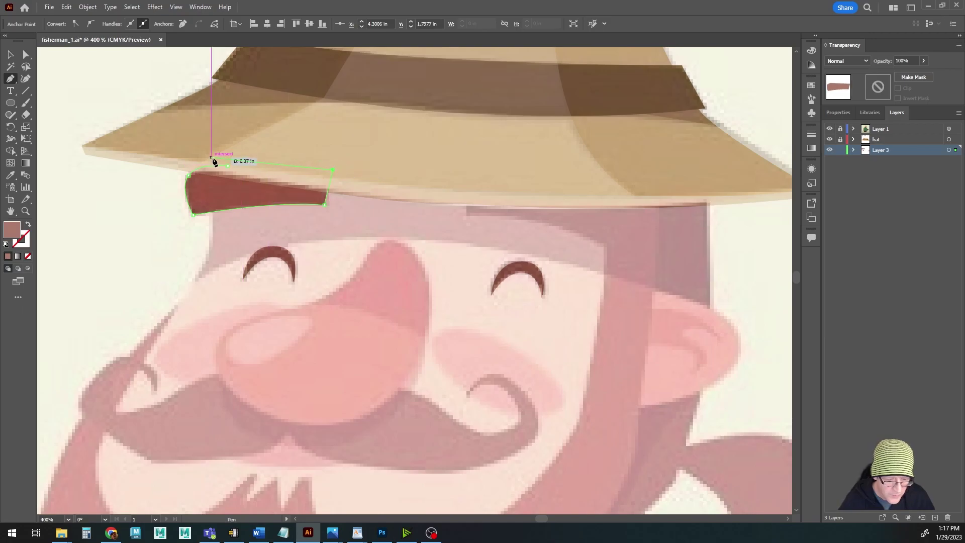
{"action": "left_click", "coordinate": [229, 170]}
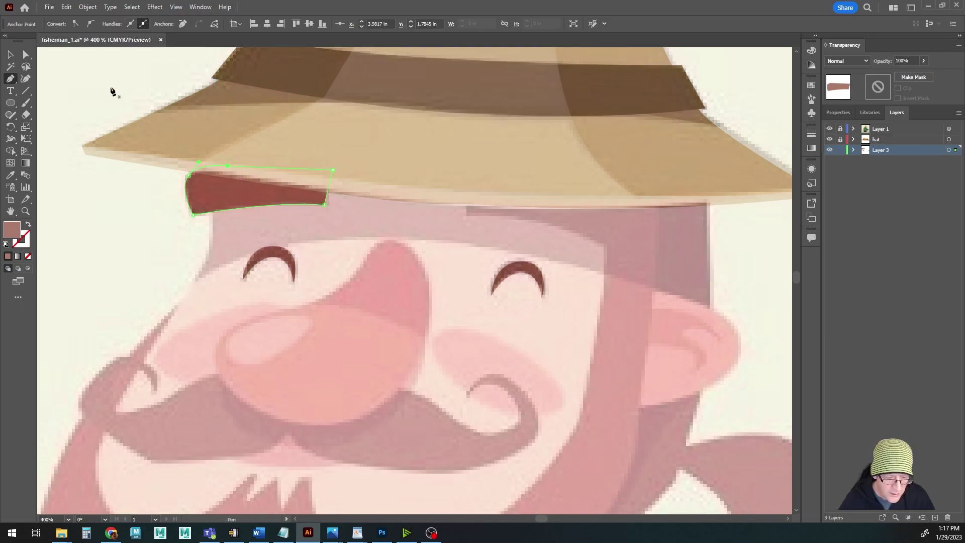
{"action": "left_click", "coordinate": [10, 55]}
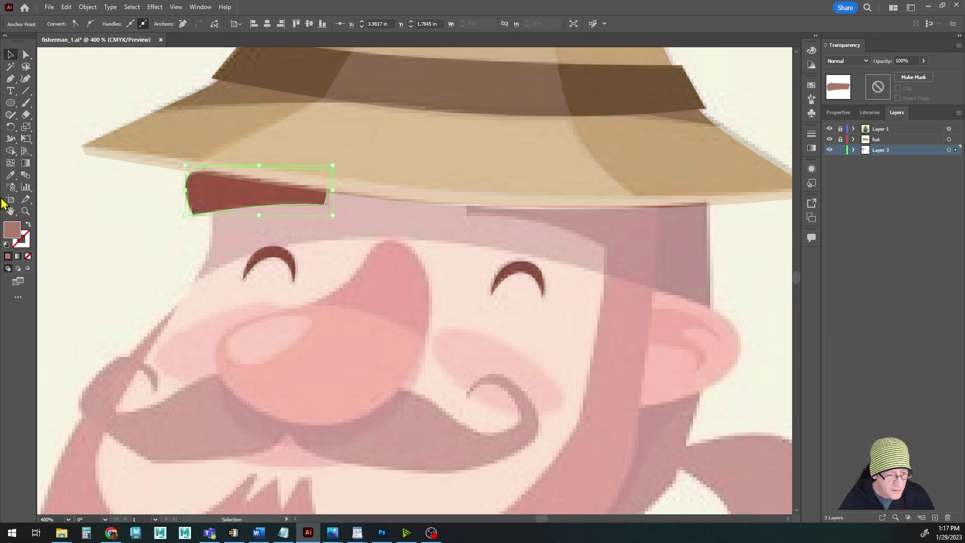
Fill the band shape with the reference's darker red using the Eyedropper
{"action": "left_click", "coordinate": [10, 175]}
{"action": "left_click", "coordinate": [215, 189]}
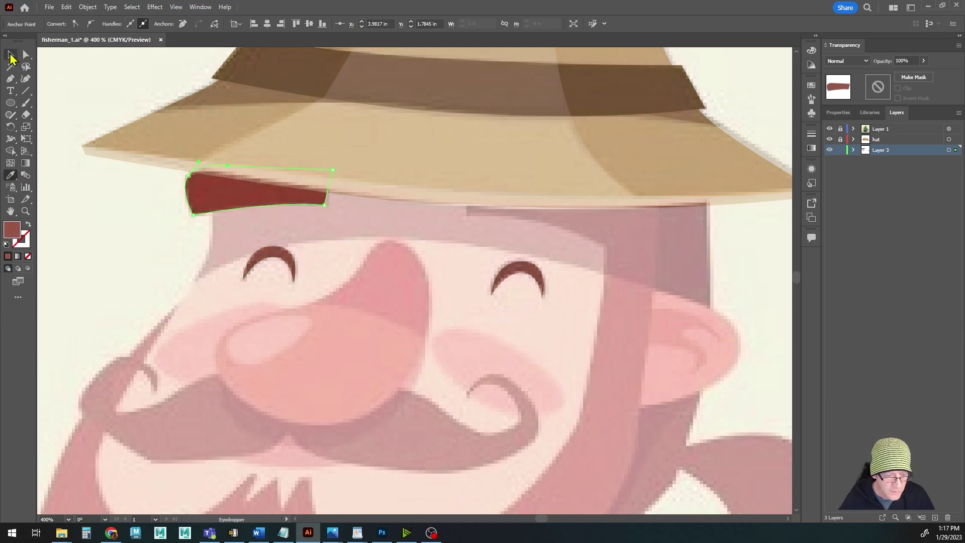
{"action": "left_click", "coordinate": [11, 56]}
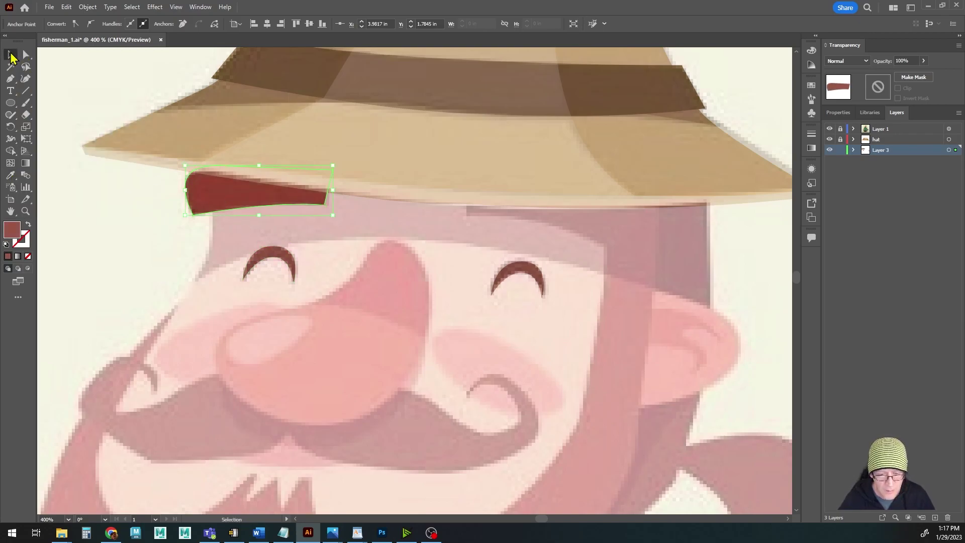
{"action": "left_click", "coordinate": [10, 79]}
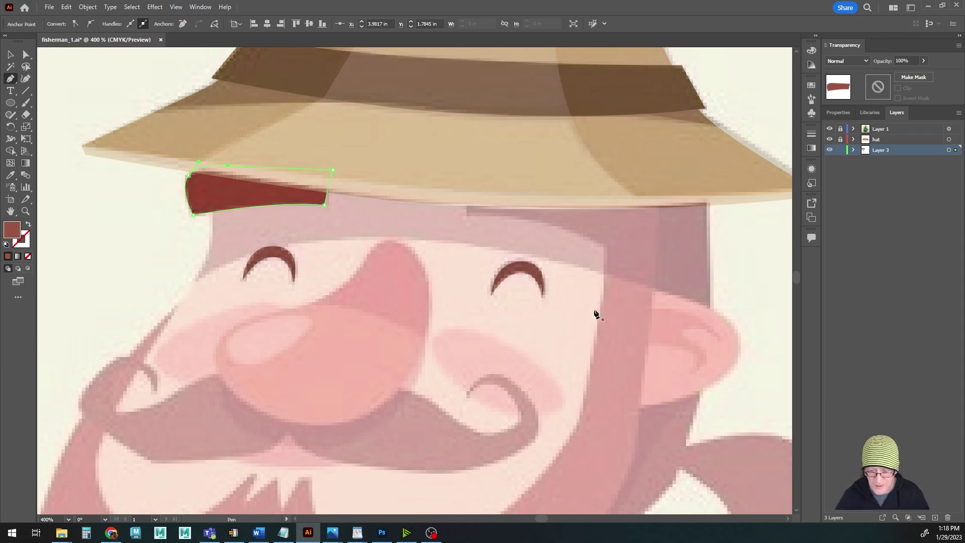
{"action": "left_click_drag", "start_coordinate": [572, 343], "coordinate": [523, 345]}
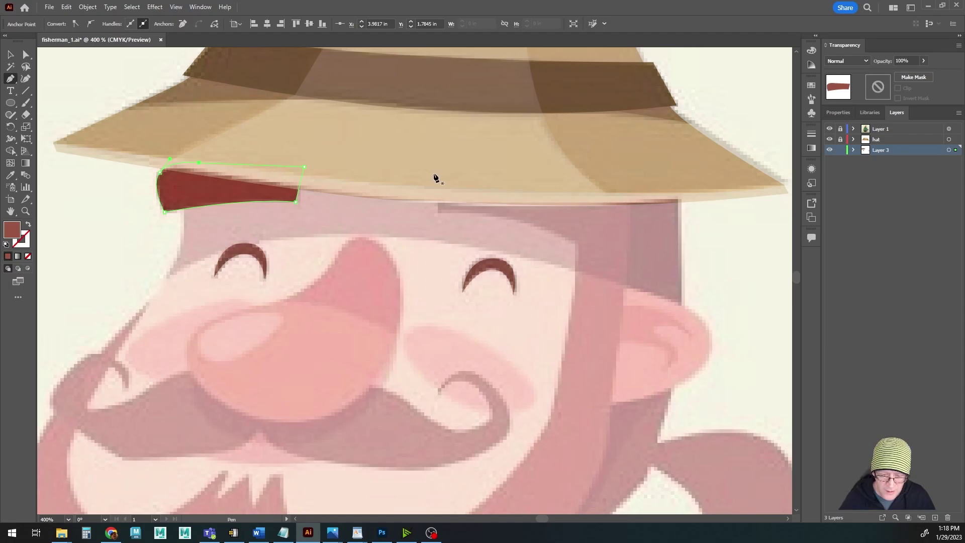
Start a path along the hat band and down the right side of the face toward the jaw
{"action": "left_click", "coordinate": [433, 174]}
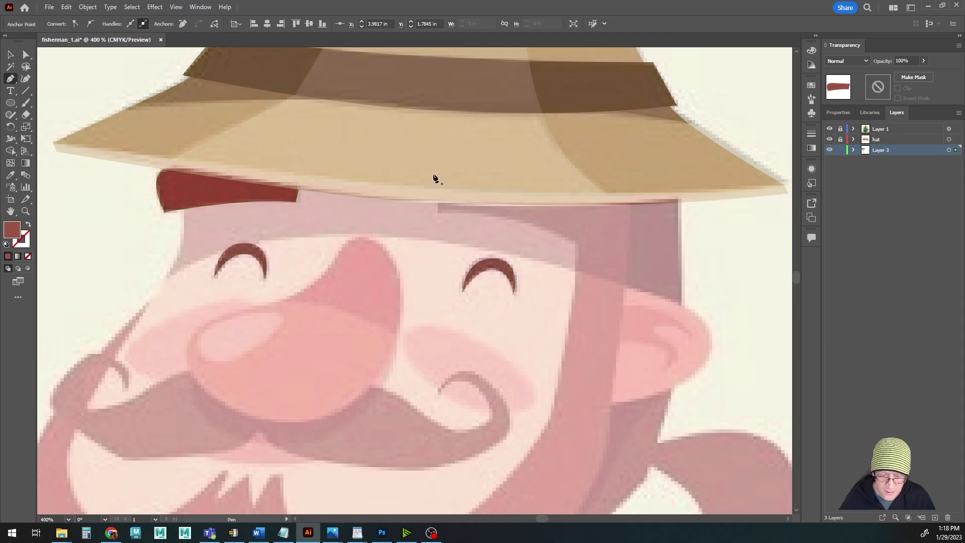
{"action": "left_click", "coordinate": [439, 212]}
{"action": "left_click", "coordinate": [578, 243]}
{"action": "left_click", "coordinate": [633, 263]}
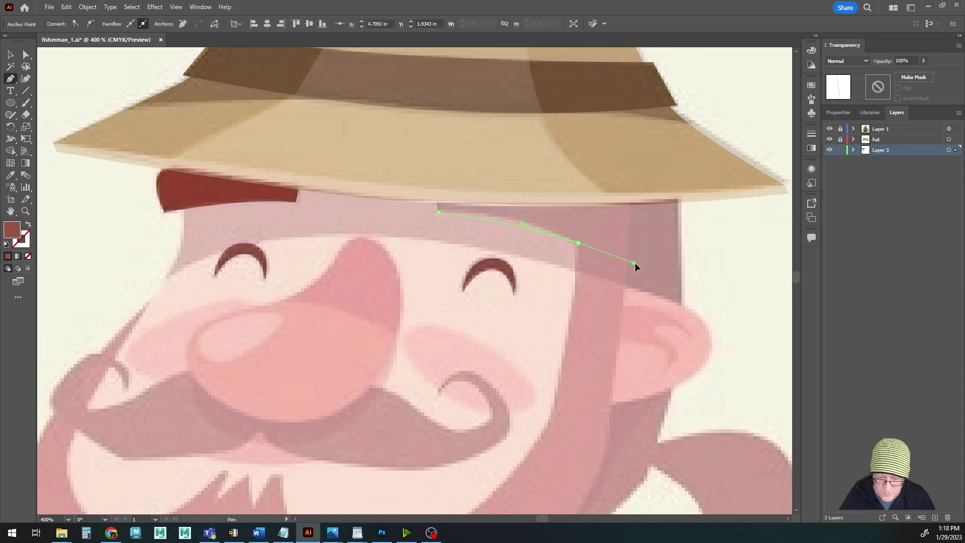
{"action": "left_click_drag", "start_coordinate": [635, 263], "coordinate": [660, 279]}
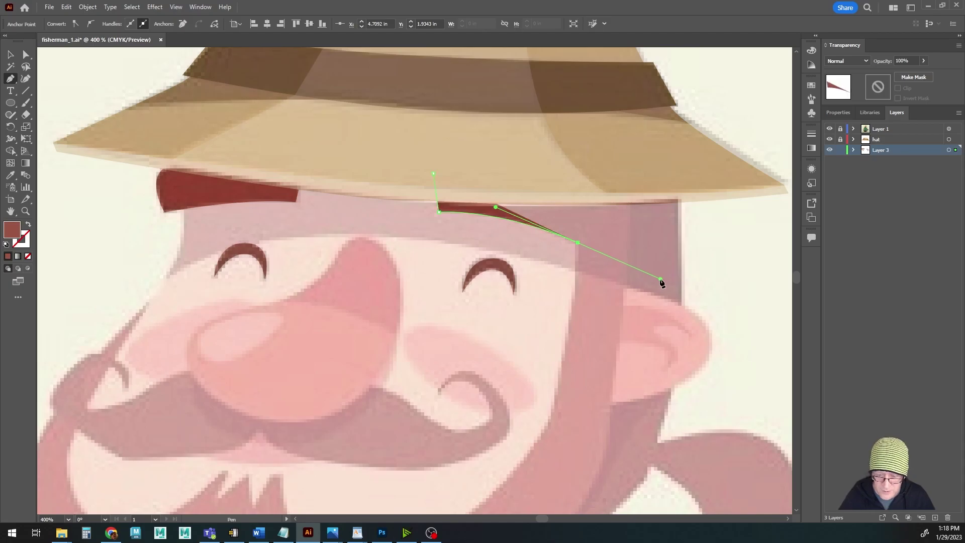
{"action": "left_click", "coordinate": [578, 244]}
{"action": "left_click_drag", "start_coordinate": [609, 321], "coordinate": [624, 245]}
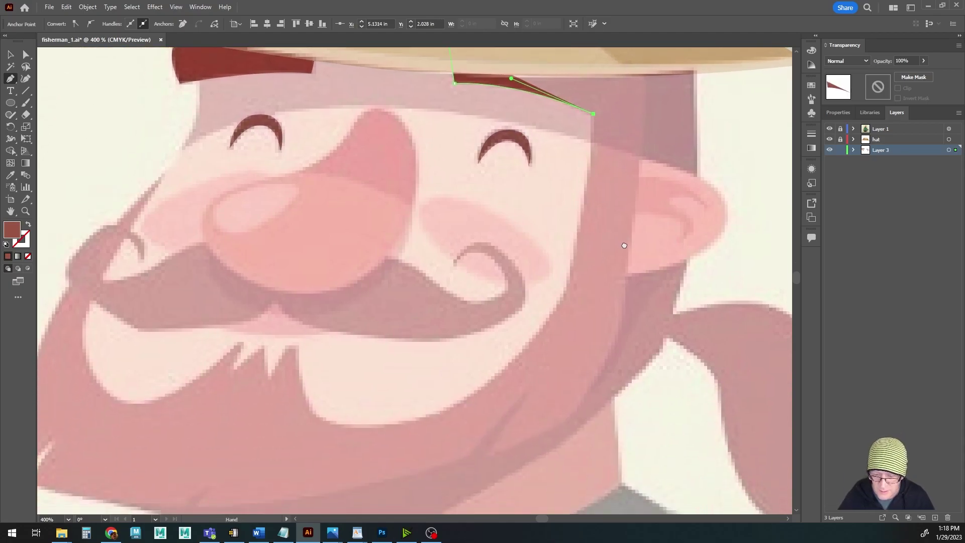
{"action": "left_click", "coordinate": [576, 252]}
{"action": "left_click", "coordinate": [569, 282]}
{"action": "left_click", "coordinate": [560, 309]}
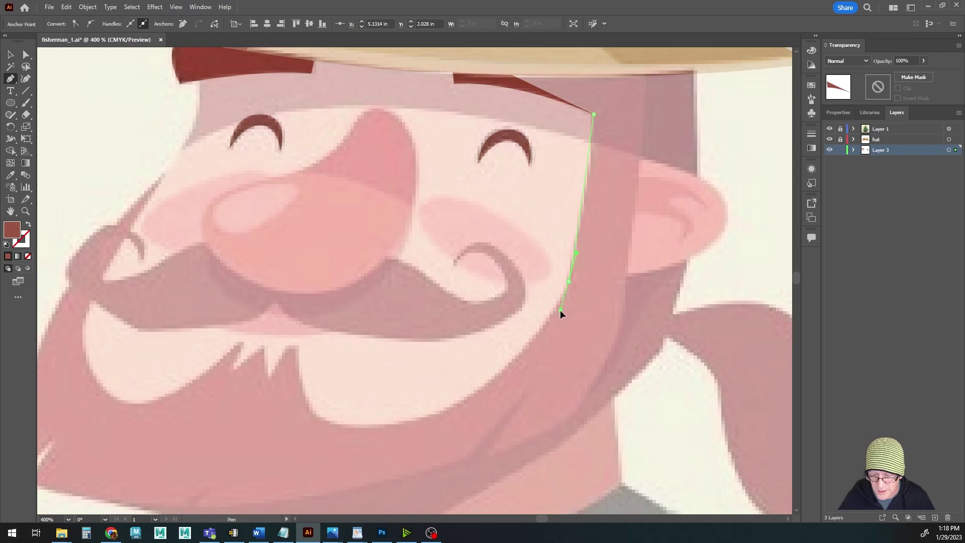
{"action": "left_click_drag", "start_coordinate": [556, 318], "coordinate": [556, 319]}
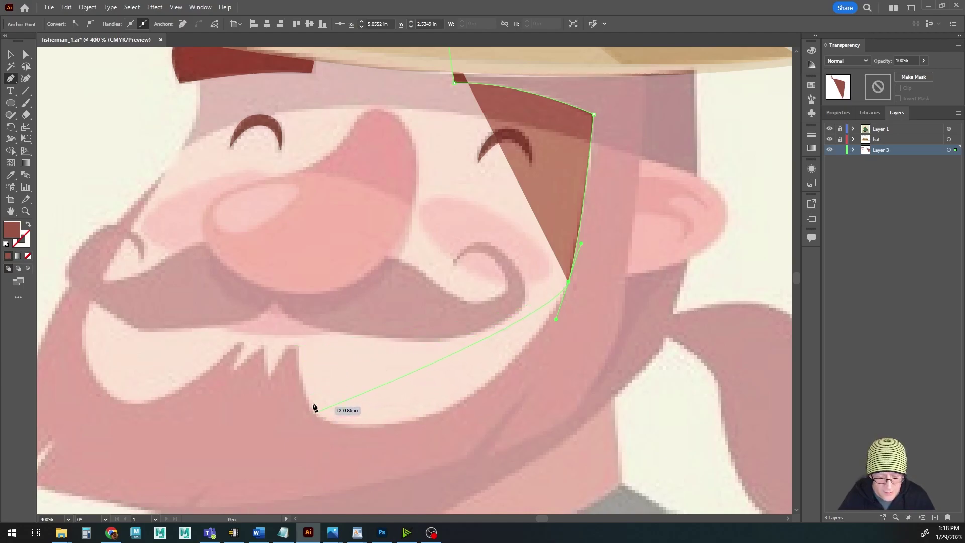
Adjust the handles to reshape the outline's lower curve near the jaw and chin
{"action": "left_click_drag", "start_coordinate": [308, 364], "coordinate": [270, 95]}
{"action": "key", "text": "alt"}
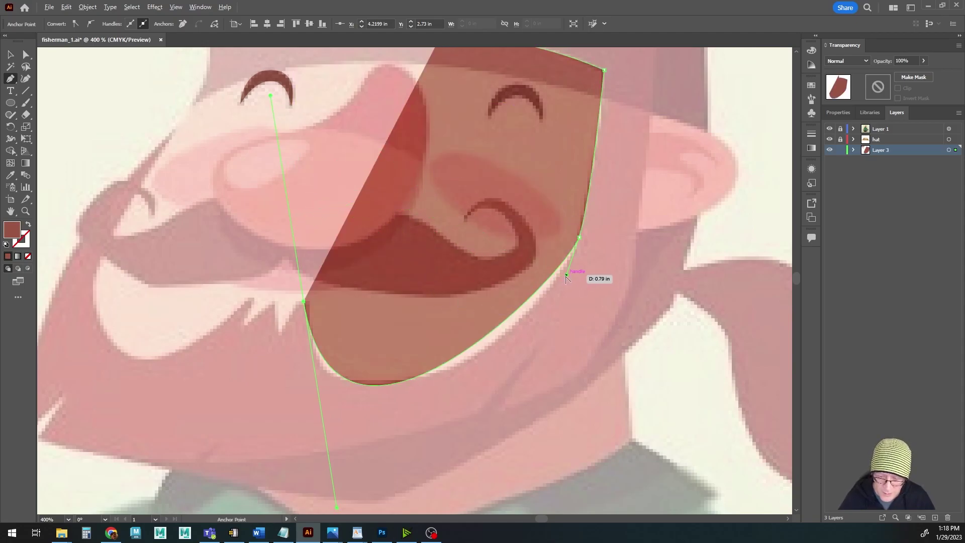
{"action": "mouse_move", "coordinate": [567, 276]}
{"action": "left_mouse_down"}
{"action": "mouse_move", "coordinate": [578, 270]}
{"action": "mouse_move", "coordinate": [566, 280]}
{"action": "left_mouse_up"}
{"action": "key", "text": "ctrl"}
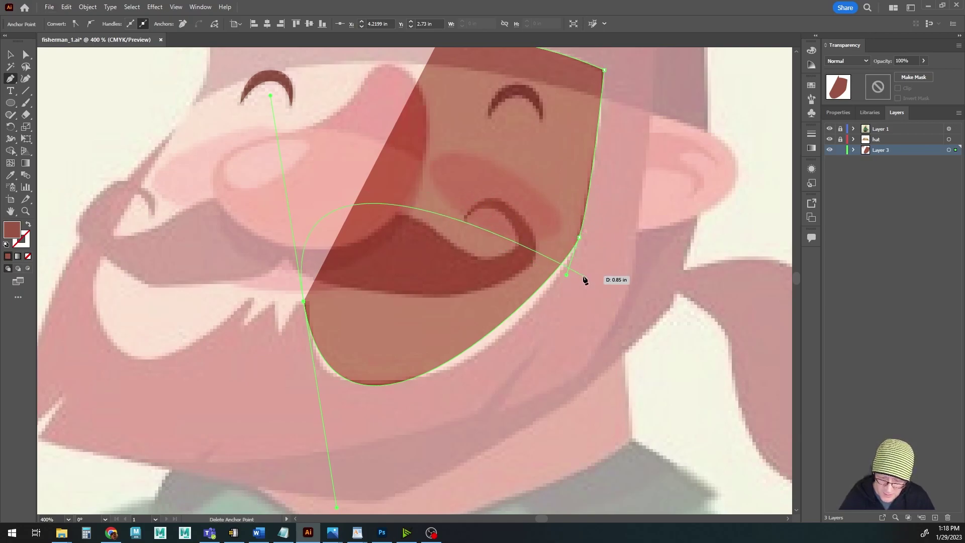
{"action": "key", "text": "ctrl"}
{"action": "left_click_drag", "start_coordinate": [567, 275], "coordinate": [557, 308]}
{"action": "key", "text": "space"}
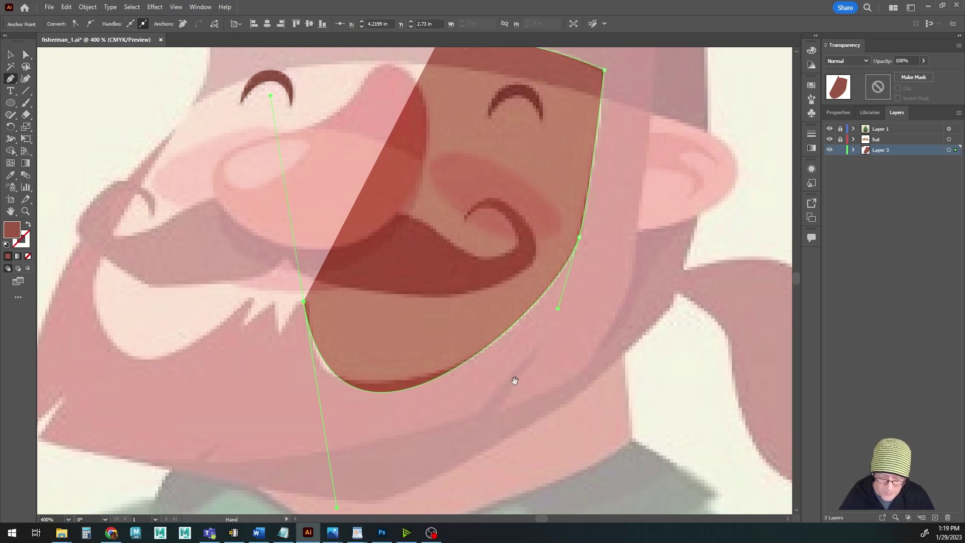
{"action": "left_click_drag", "start_coordinate": [515, 380], "coordinate": [527, 336]}
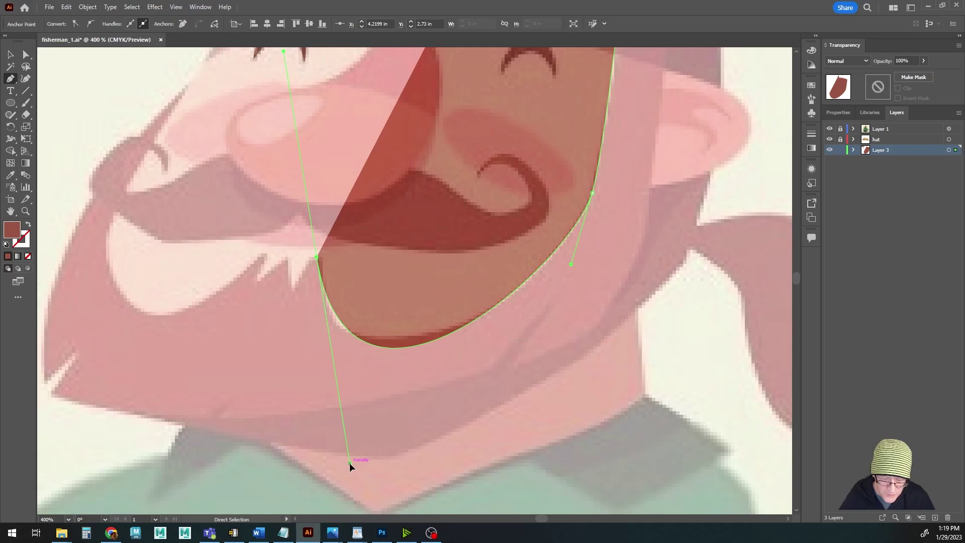
{"action": "mouse_move", "coordinate": [349, 463]}
{"action": "left_mouse_down"}
{"action": "mouse_move", "coordinate": [321, 438]}
{"action": "mouse_move", "coordinate": [342, 451]}
{"action": "left_mouse_up"}
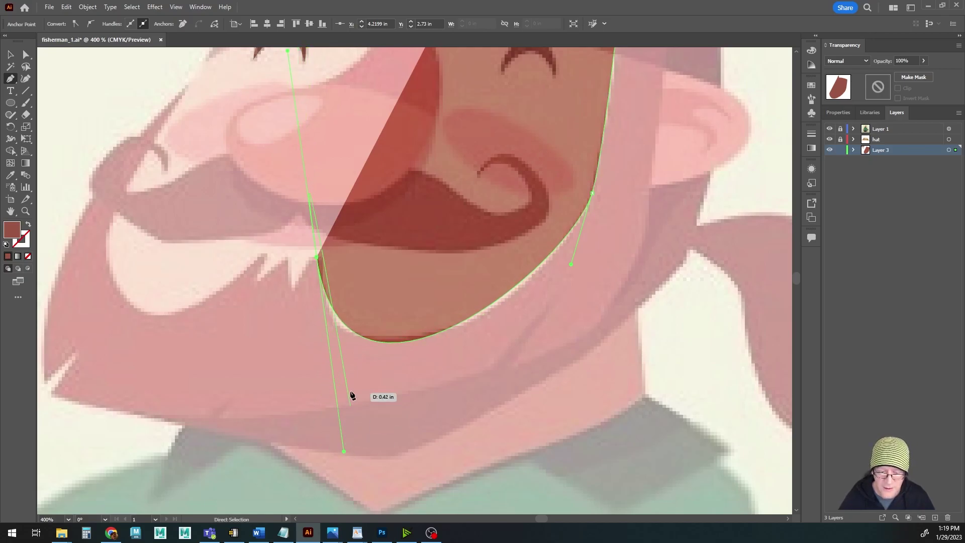
Add jagged tuft points along the beard fringe under the mustache
{"action": "key", "text": "space"}
{"action": "left_click_drag", "start_coordinate": [361, 361], "coordinate": [488, 400]}
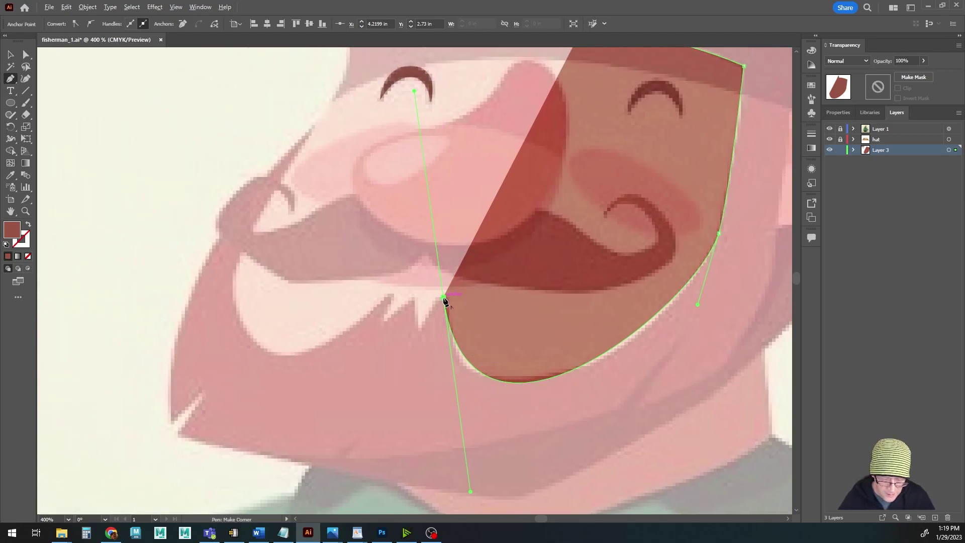
{"action": "left_click_drag", "start_coordinate": [443, 297], "coordinate": [420, 333]}
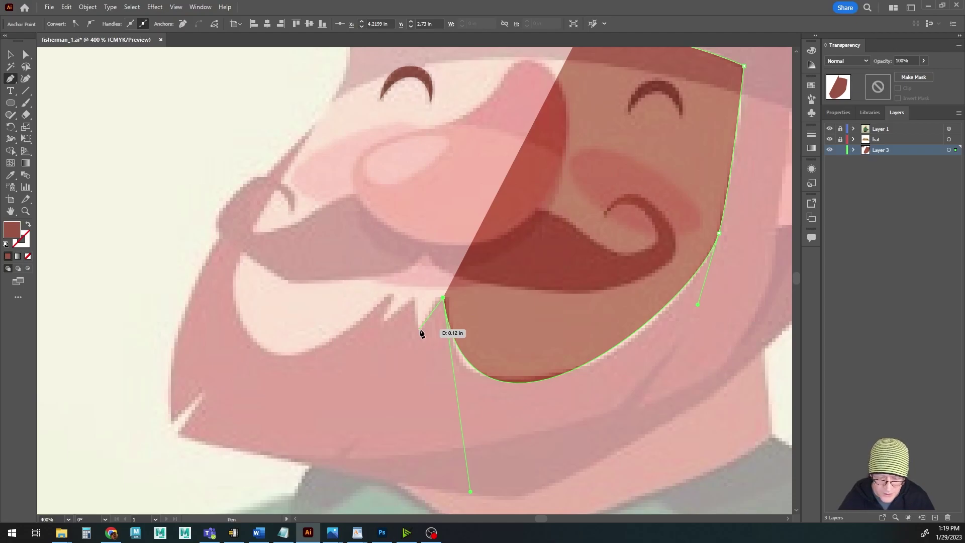
{"action": "left_click_drag", "start_coordinate": [420, 333], "coordinate": [418, 334]}
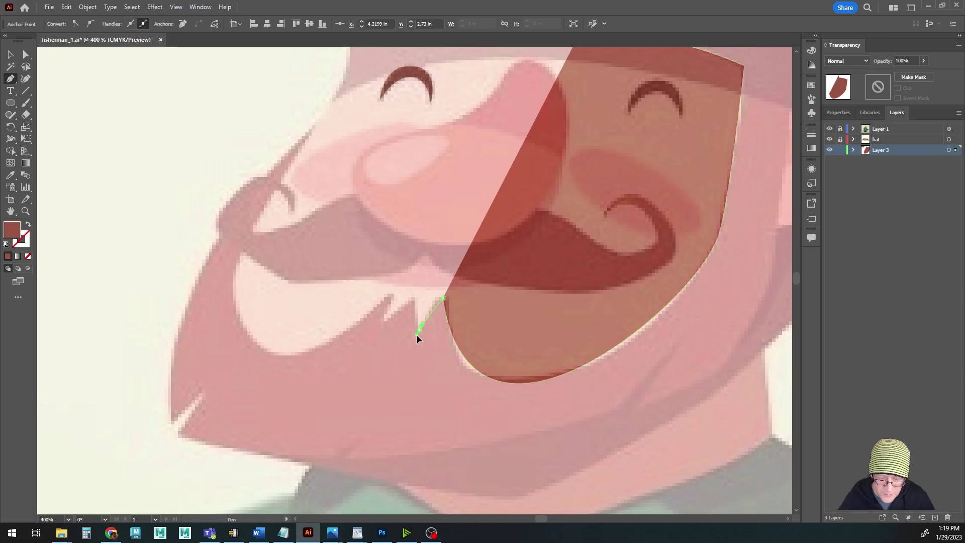
{"action": "left_click", "coordinate": [416, 340], "text": "ctrl"}
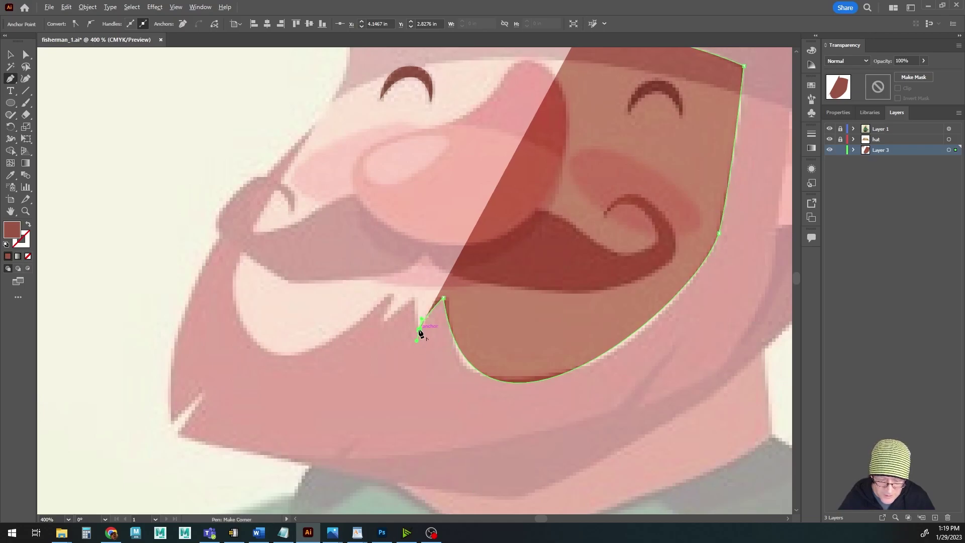
{"action": "left_click_drag", "start_coordinate": [420, 333], "coordinate": [414, 286]}
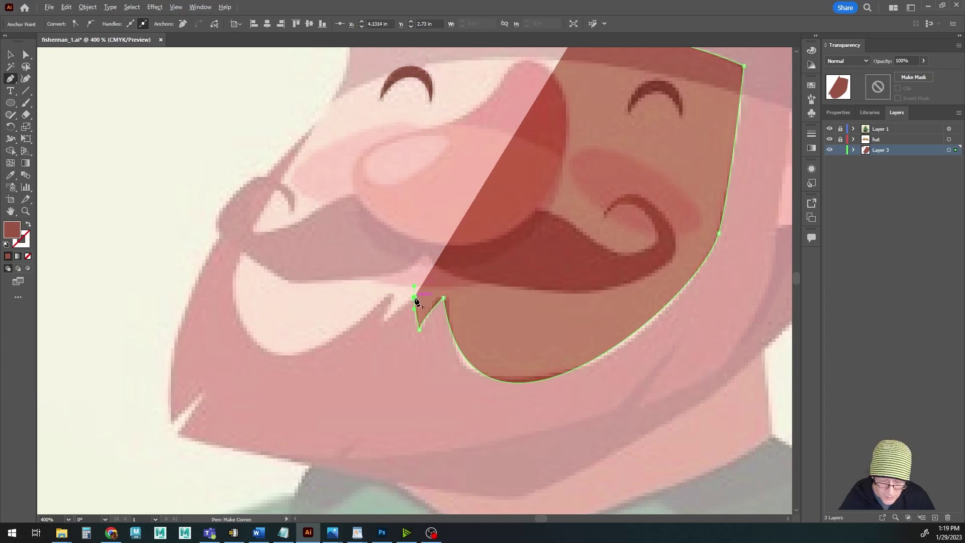
{"action": "left_click", "coordinate": [415, 300]}
{"action": "left_click_drag", "start_coordinate": [384, 321], "coordinate": [376, 331]}
{"action": "left_click", "coordinate": [384, 322]}
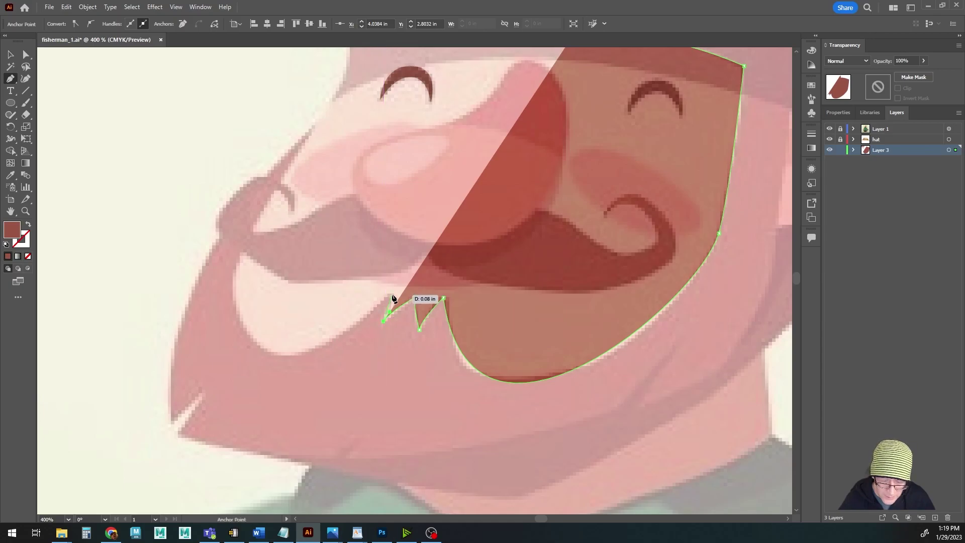
{"action": "left_click_drag", "start_coordinate": [396, 285], "coordinate": [391, 294]}
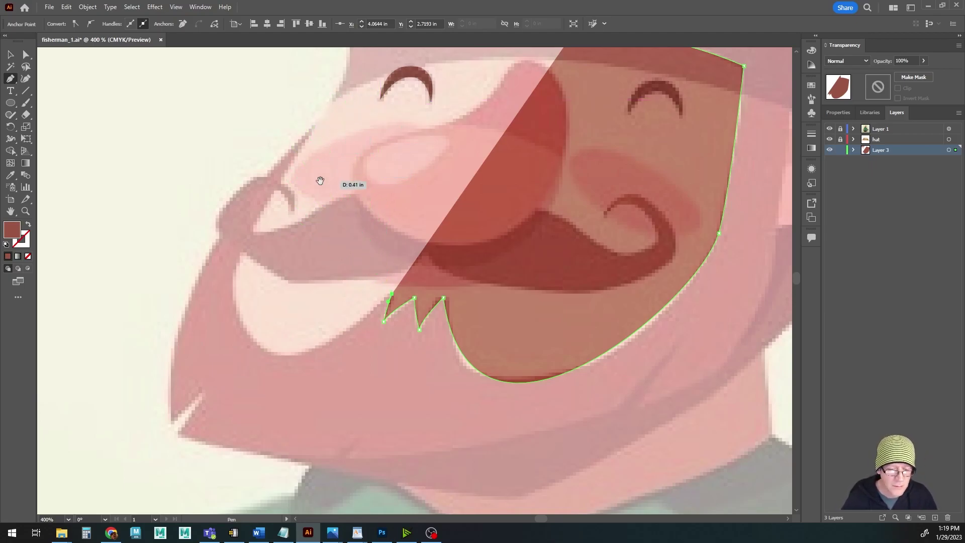
Add a curved anchor running up the left side of the face toward the hat
{"action": "left_click_drag", "start_coordinate": [321, 181], "coordinate": [353, 230]}
{"action": "left_click_drag", "start_coordinate": [346, 176], "coordinate": [377, 59]}
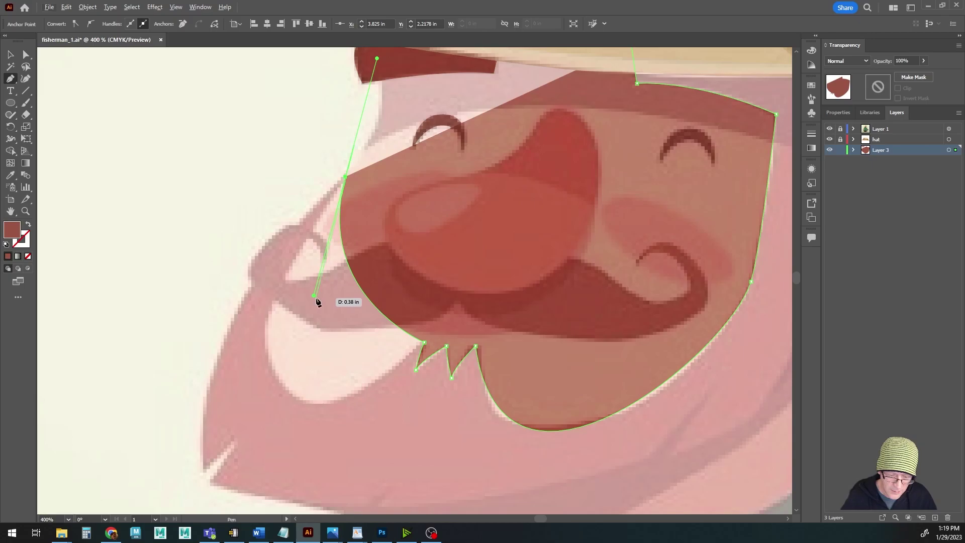
{"action": "key", "text": "ctrl"}
{"action": "left_click_drag", "start_coordinate": [315, 300], "coordinate": [121, 426]}
{"action": "scroll", "coordinate": [234, 414], "scroll_direction": "down", "scroll_amount": 2}
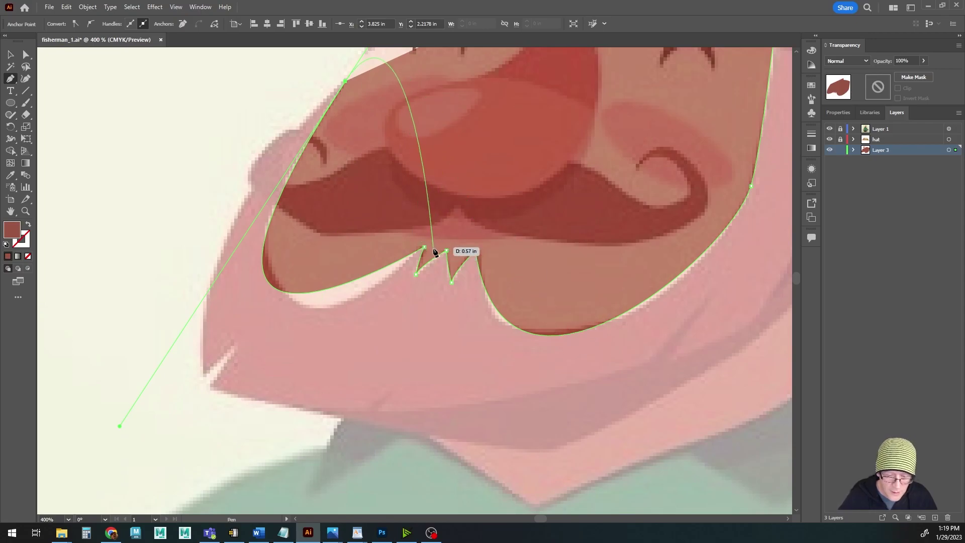
{"action": "key", "text": "alt"}
Reshape the left curve around the mouth and extend the outline down the left cheek toward the chin
{"action": "left_click_drag", "start_coordinate": [424, 247], "coordinate": [364, 310]}
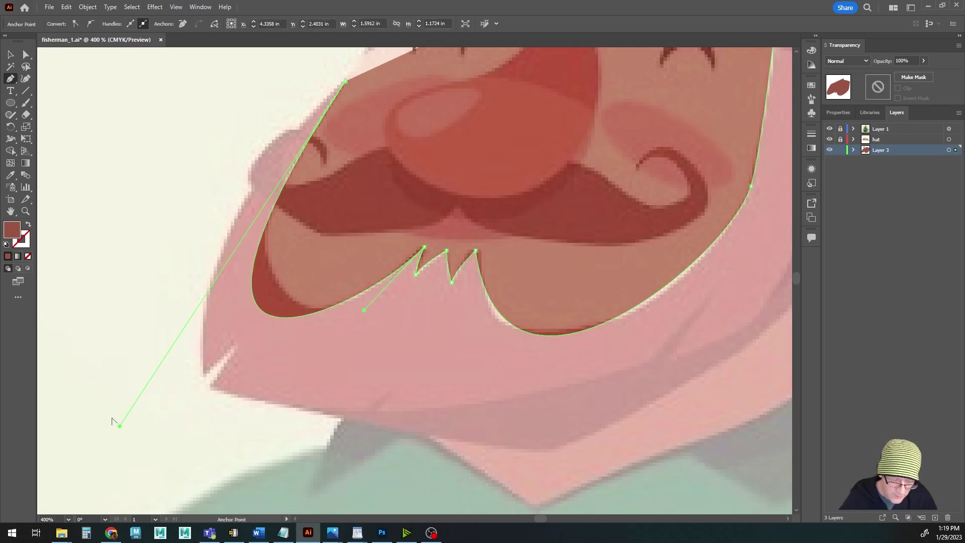
{"action": "left_click_drag", "start_coordinate": [120, 426], "coordinate": [191, 393]}
{"action": "left_click_drag", "start_coordinate": [190, 399], "coordinate": [302, 191]}
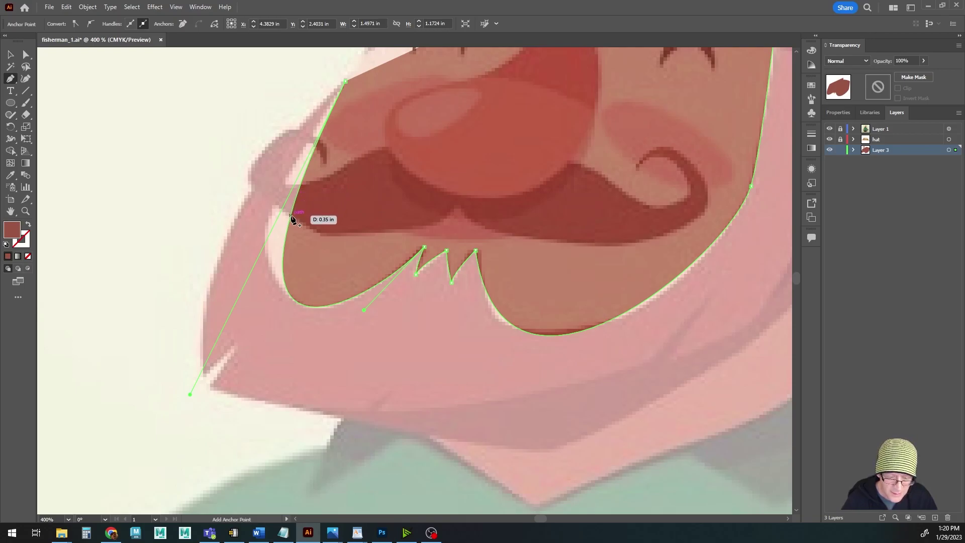
{"action": "left_click_drag", "start_coordinate": [292, 217], "coordinate": [271, 214]}
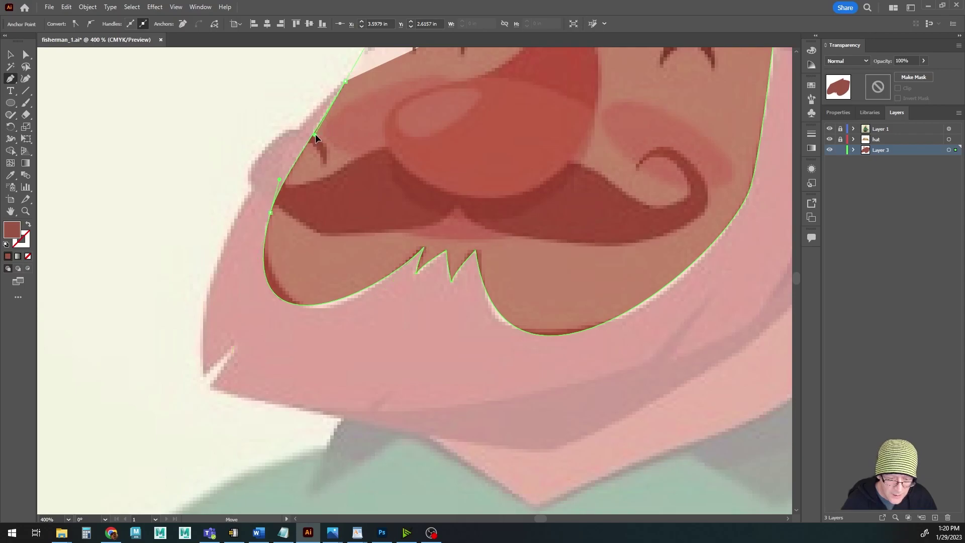
{"action": "left_click", "coordinate": [315, 133]}
{"action": "left_click_drag", "start_coordinate": [229, 367], "coordinate": [251, 366]}
{"action": "left_click", "coordinate": [311, 132]}
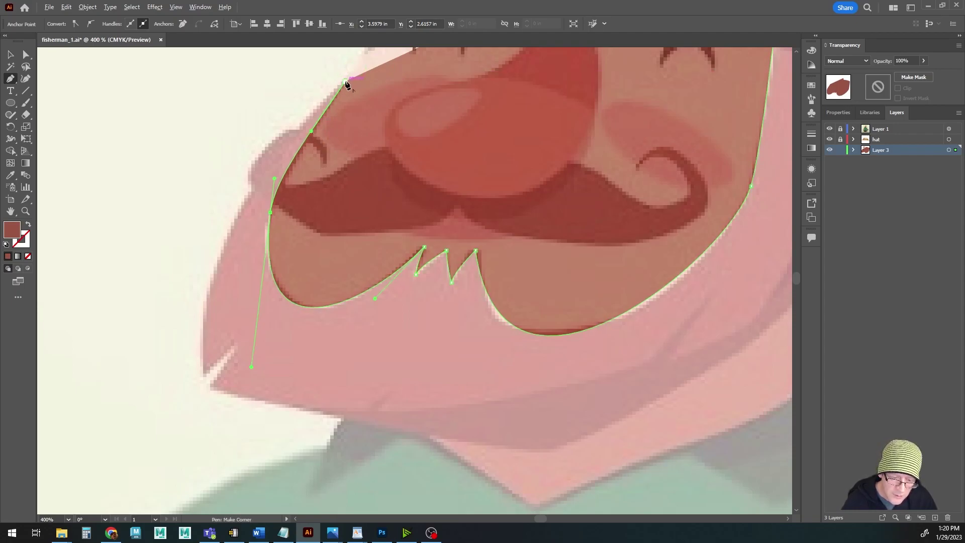
{"action": "left_click_drag", "start_coordinate": [345, 83], "coordinate": [221, 478]}
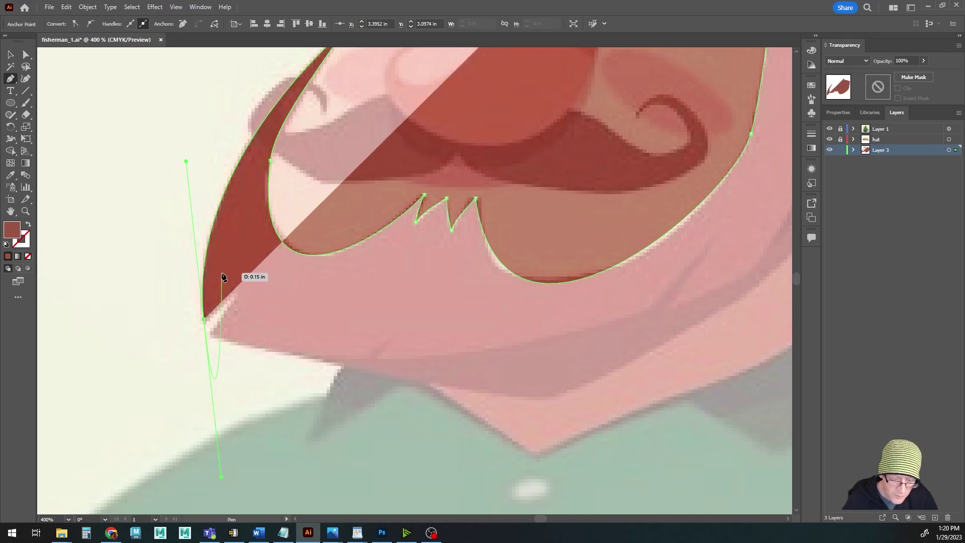
Trace the beard's lower-left edge and curved chin bottom, including a notch in the chin
{"action": "left_click", "coordinate": [203, 319]}
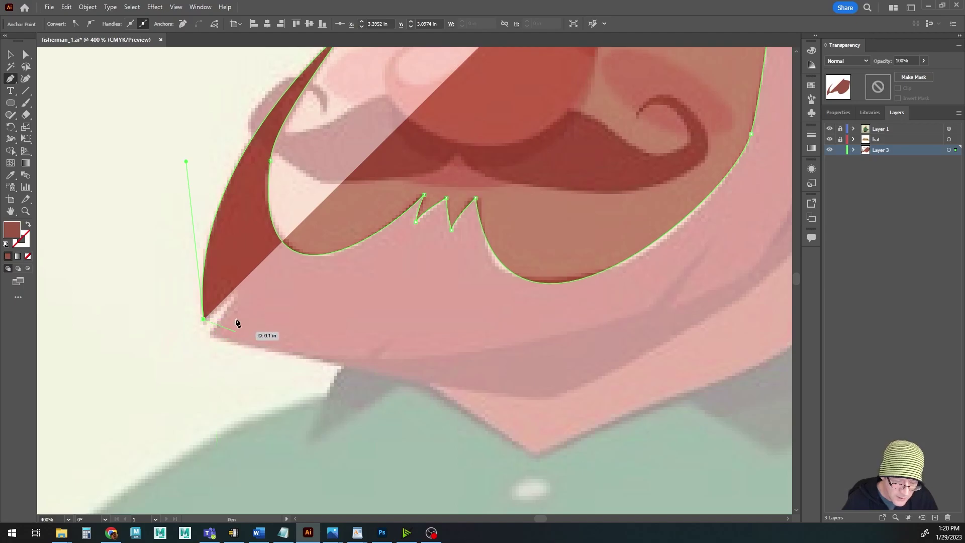
{"action": "left_click", "coordinate": [240, 286]}
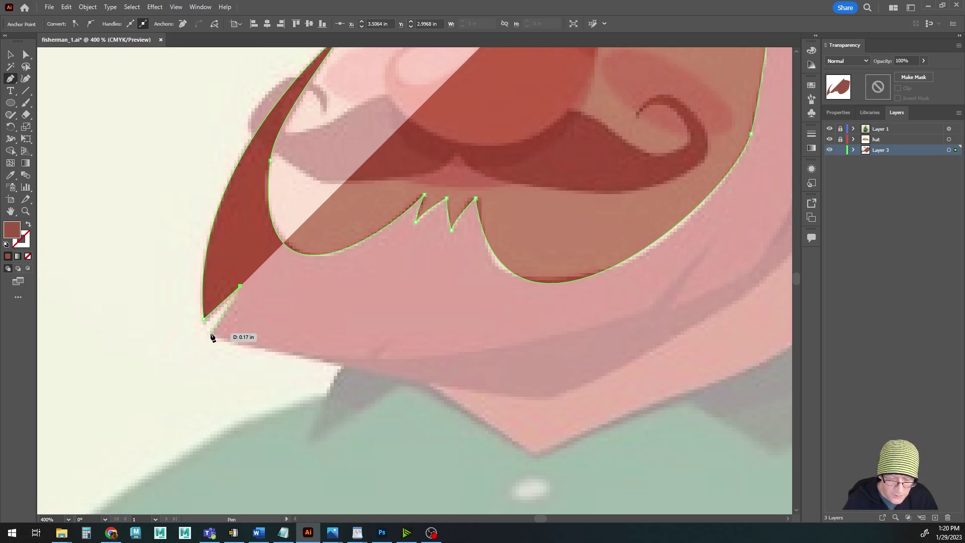
{"action": "left_click", "coordinate": [211, 336]}
{"action": "left_click_drag", "start_coordinate": [531, 342], "coordinate": [376, 425]}
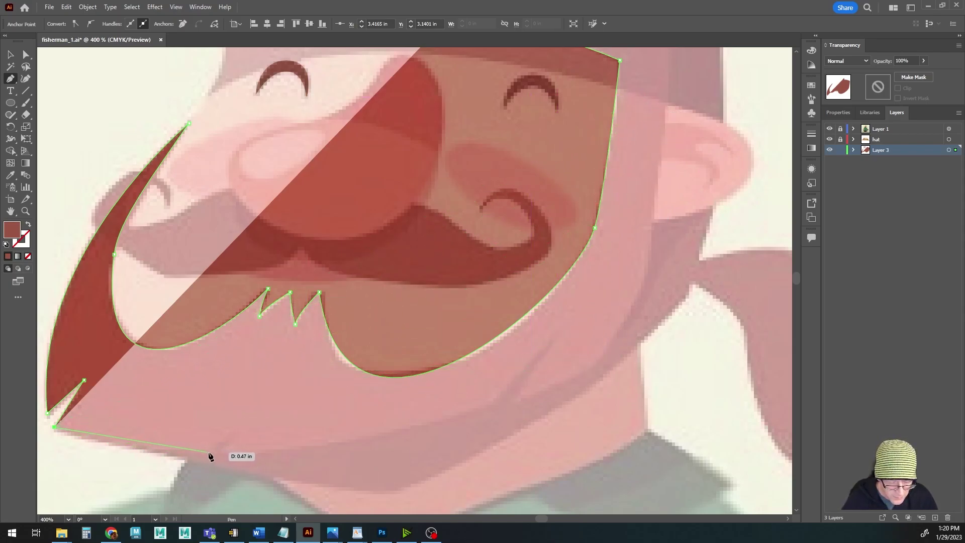
{"action": "left_click_drag", "start_coordinate": [210, 452], "coordinate": [297, 451]}
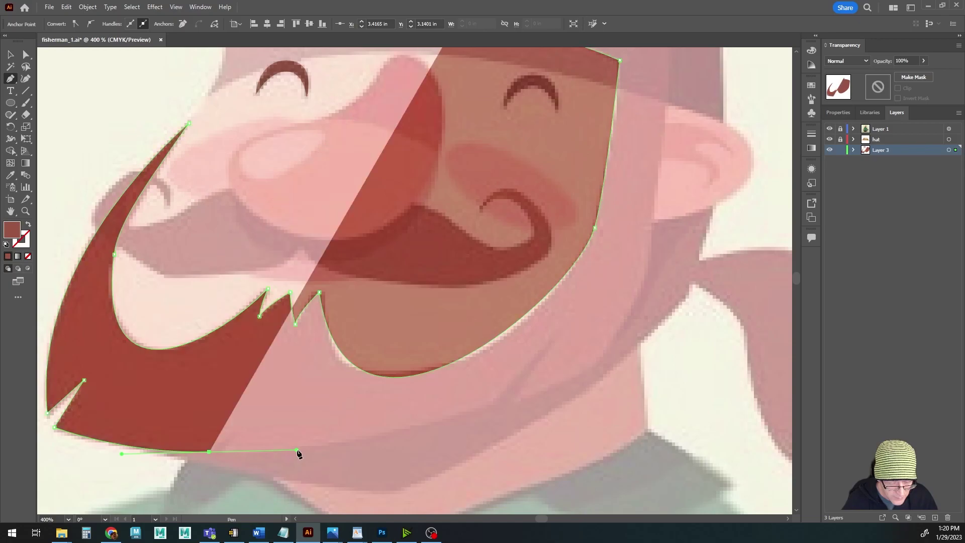
{"action": "left_click_drag", "start_coordinate": [210, 453], "coordinate": [232, 431]}
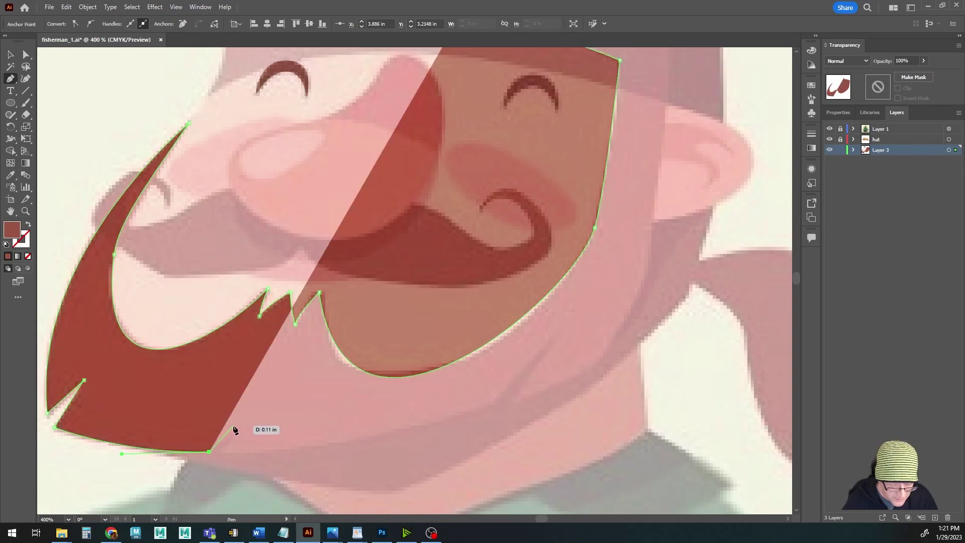
{"action": "left_click", "coordinate": [234, 426]}
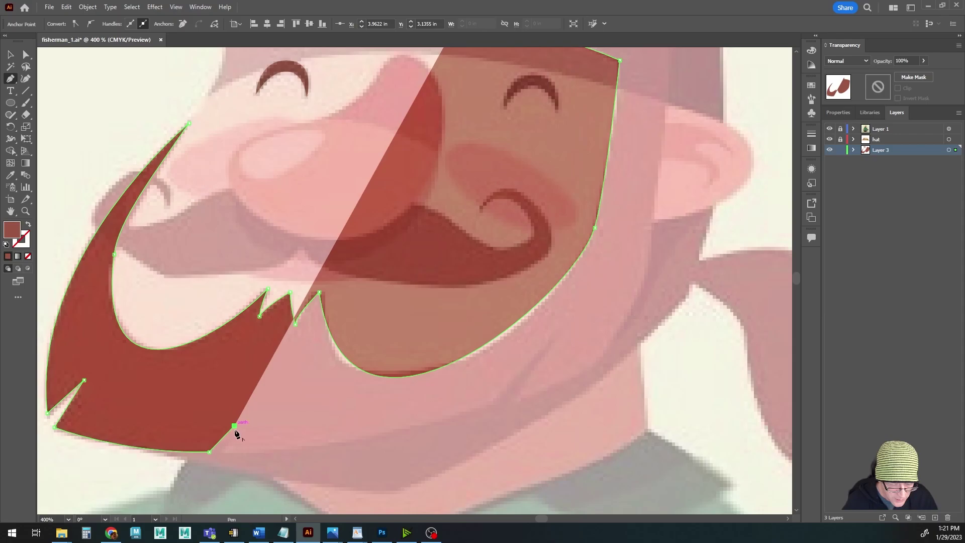
{"action": "left_click", "coordinate": [222, 451]}
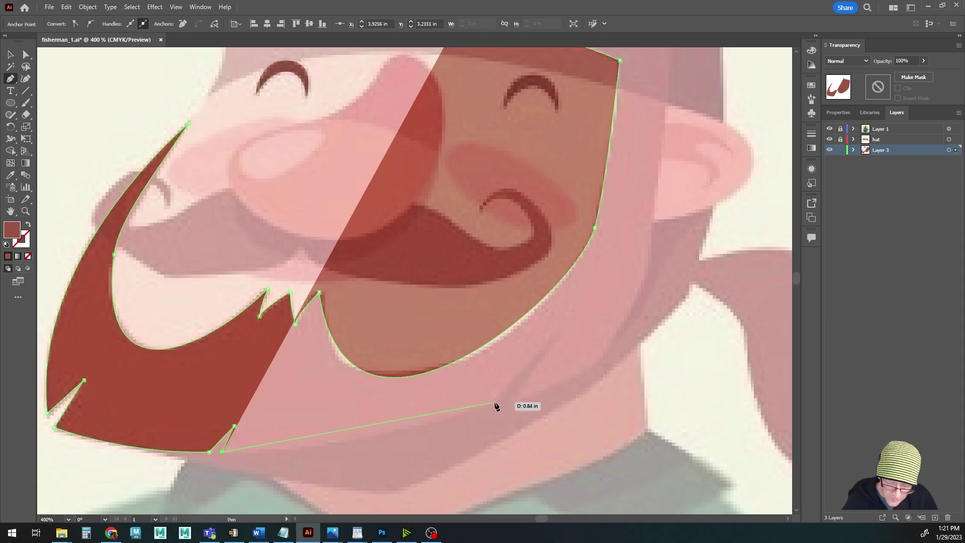
{"action": "left_click_drag", "start_coordinate": [493, 404], "coordinate": [612, 355]}
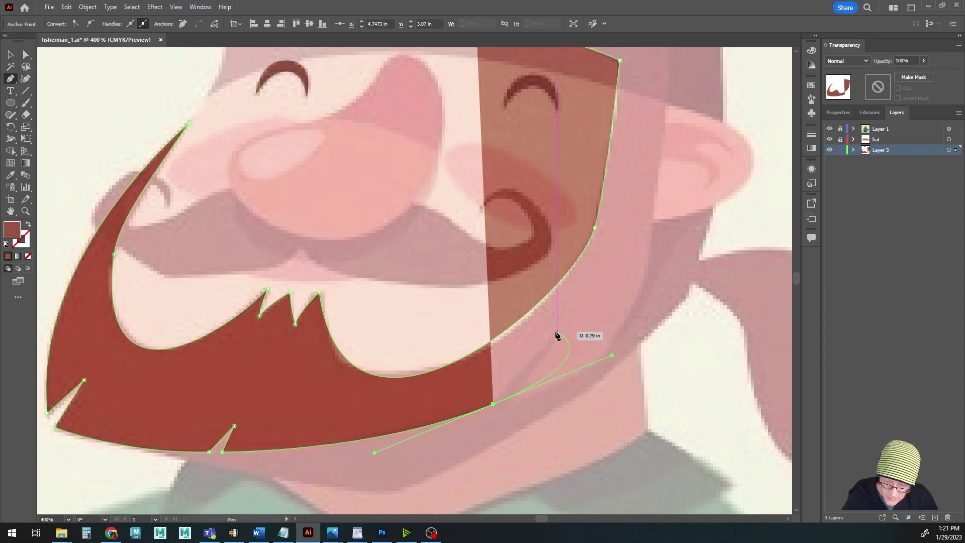
{"action": "left_click", "coordinate": [493, 404]}
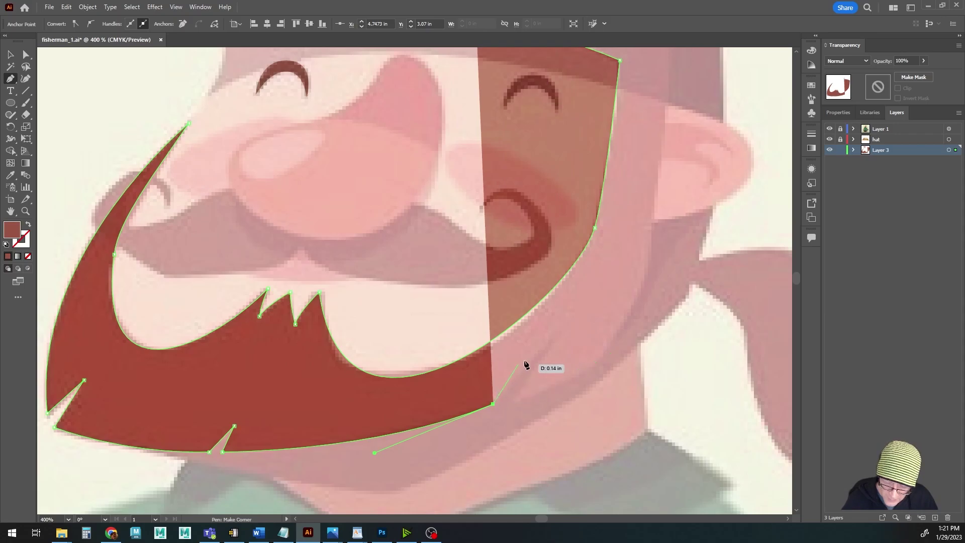
Add a right-side tuft, run the edge up the jaw and cheek to the hat brim, and close it
{"action": "left_click", "coordinate": [553, 330]}
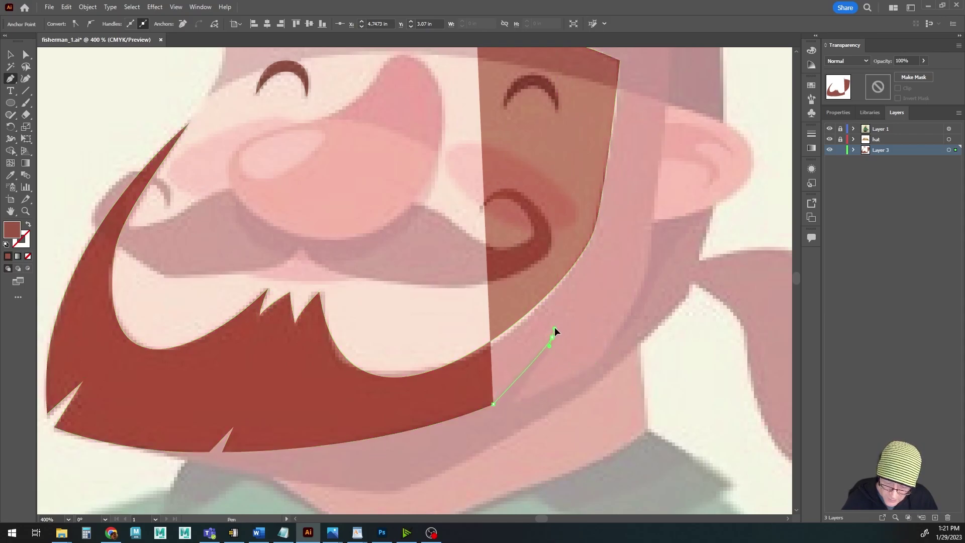
{"action": "left_click_drag", "start_coordinate": [561, 323], "coordinate": [561, 322]}
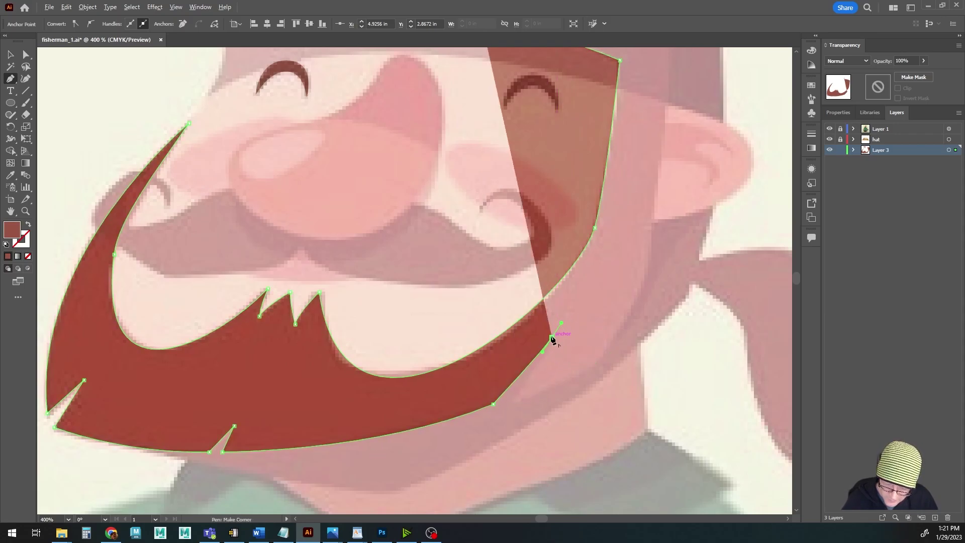
{"action": "left_click", "coordinate": [553, 338]}
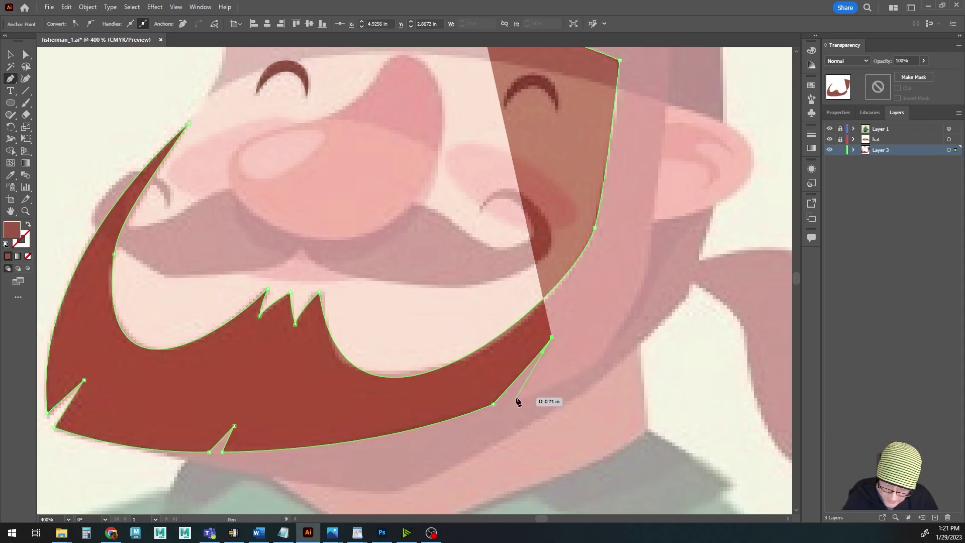
{"action": "left_click_drag", "start_coordinate": [508, 407], "coordinate": [523, 389]}
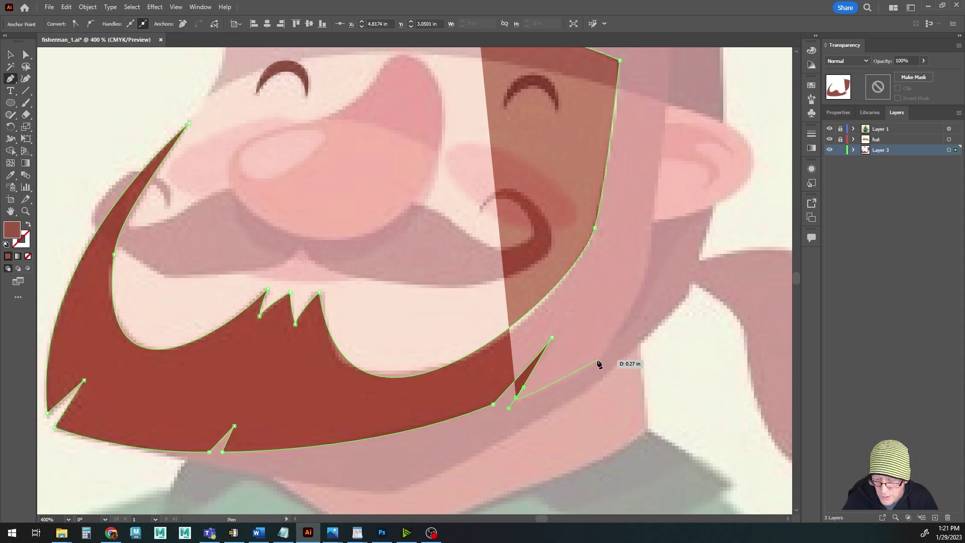
{"action": "left_click_drag", "start_coordinate": [597, 361], "coordinate": [615, 346]}
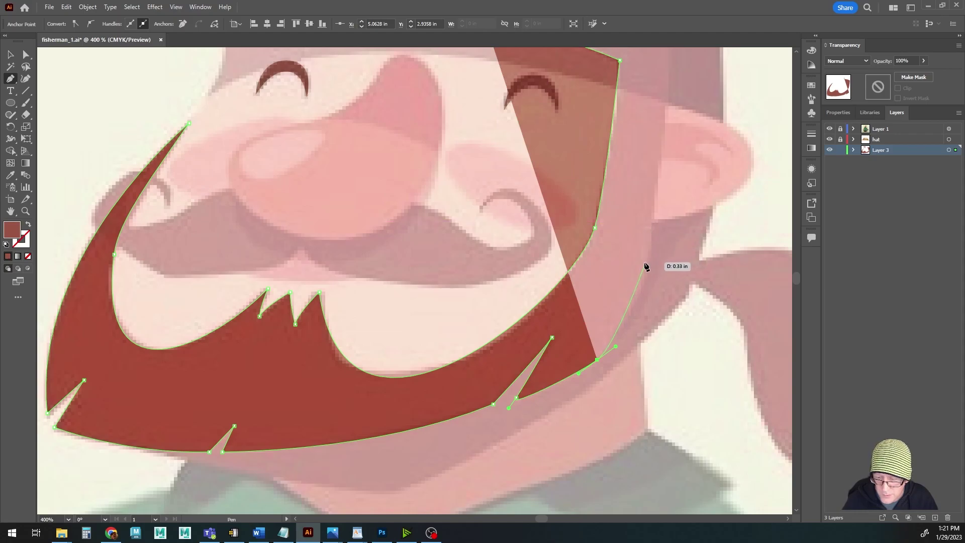
{"action": "left_click_drag", "start_coordinate": [647, 266], "coordinate": [655, 232]}
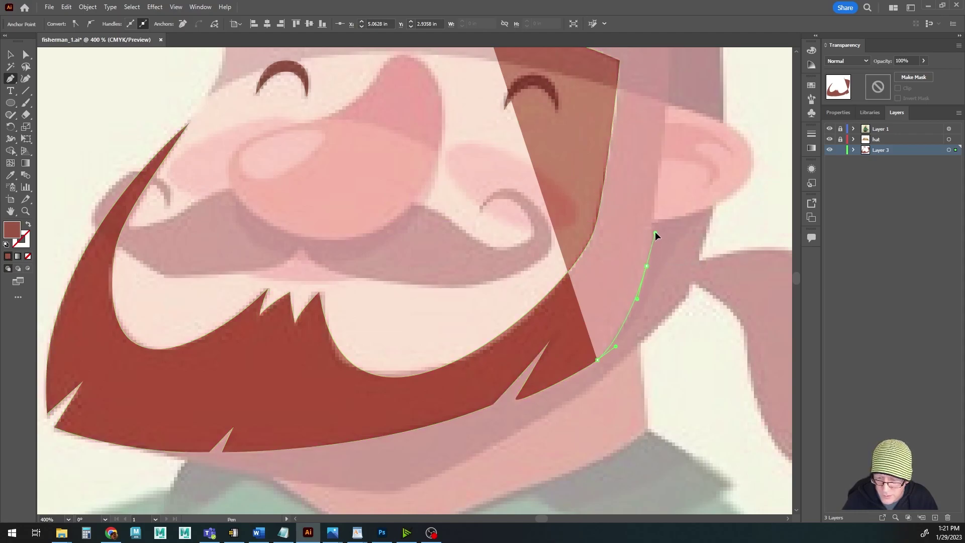
{"action": "left_click_drag", "start_coordinate": [676, 190], "coordinate": [628, 276]}
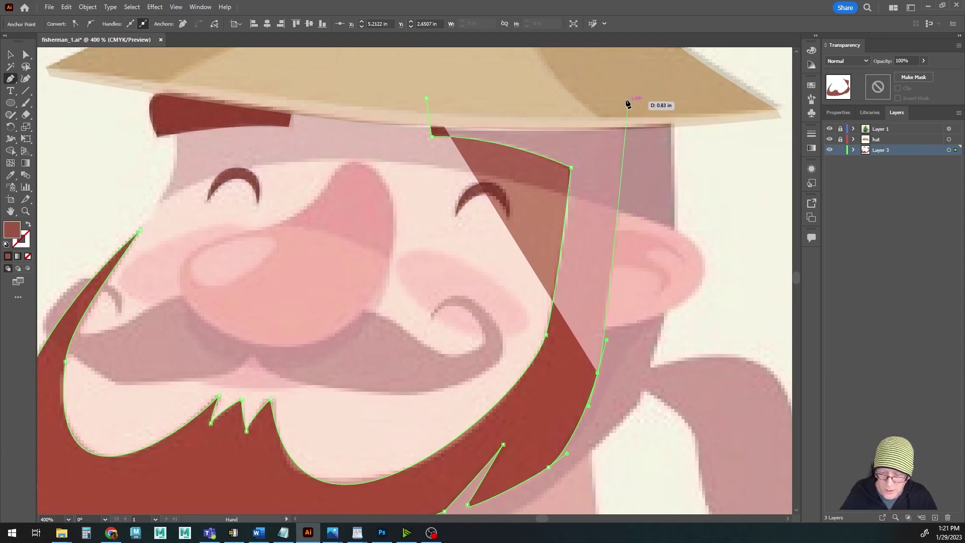
{"action": "left_click_drag", "start_coordinate": [623, 98], "coordinate": [621, 58]}
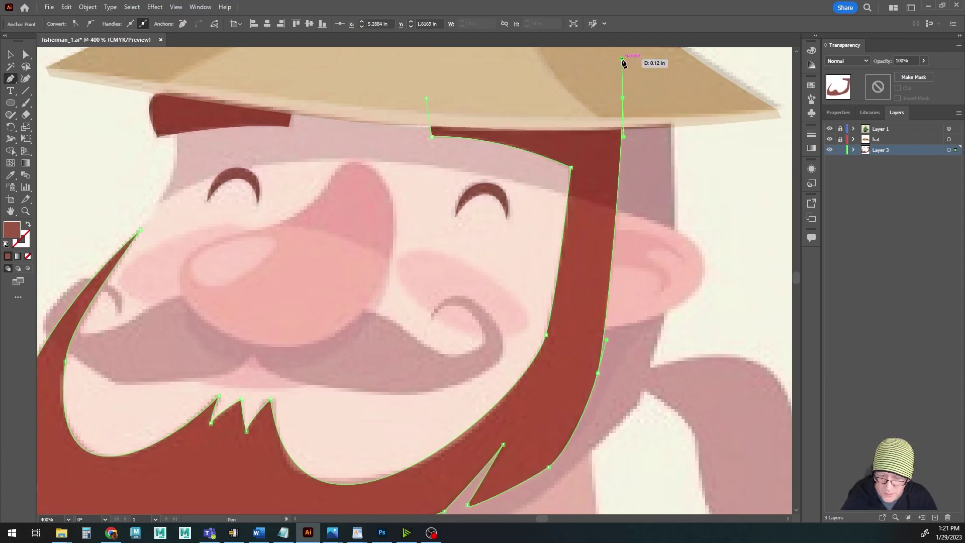
{"action": "left_click", "coordinate": [421, 85]}
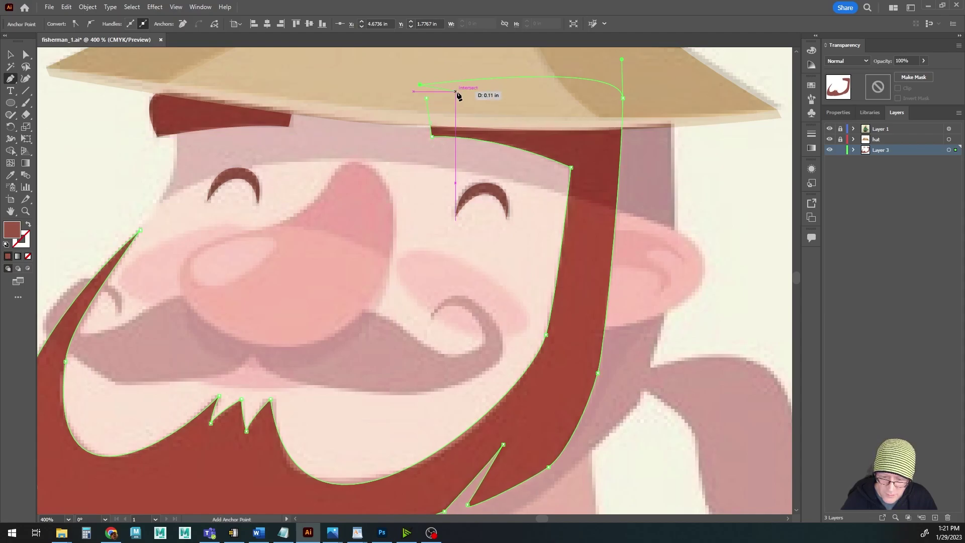
{"action": "left_click", "coordinate": [426, 98]}
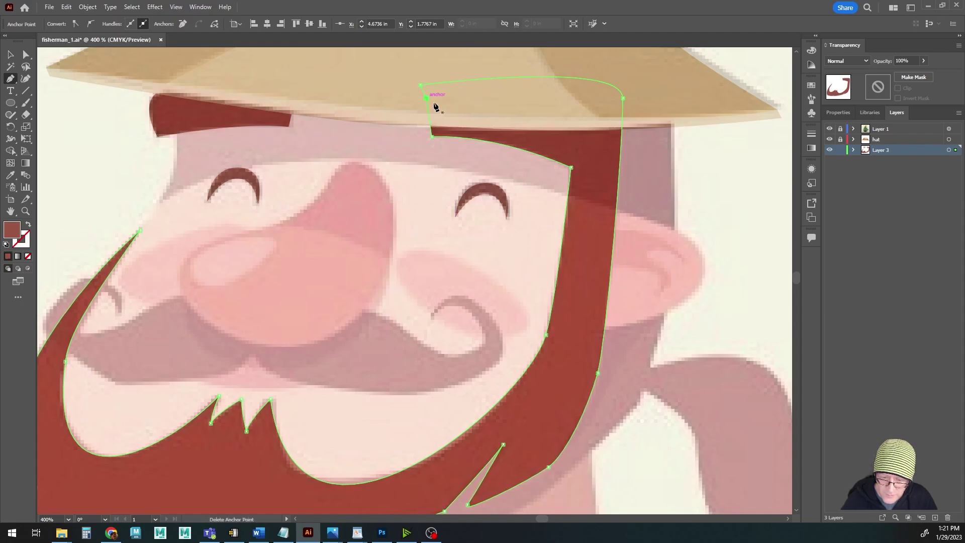
{"action": "left_click", "coordinate": [10, 54]}
Bring the whole beard and hat into view and save the drawing
{"action": "scroll", "coordinate": [245, 235], "scroll_direction": "down", "scroll_amount": 2}
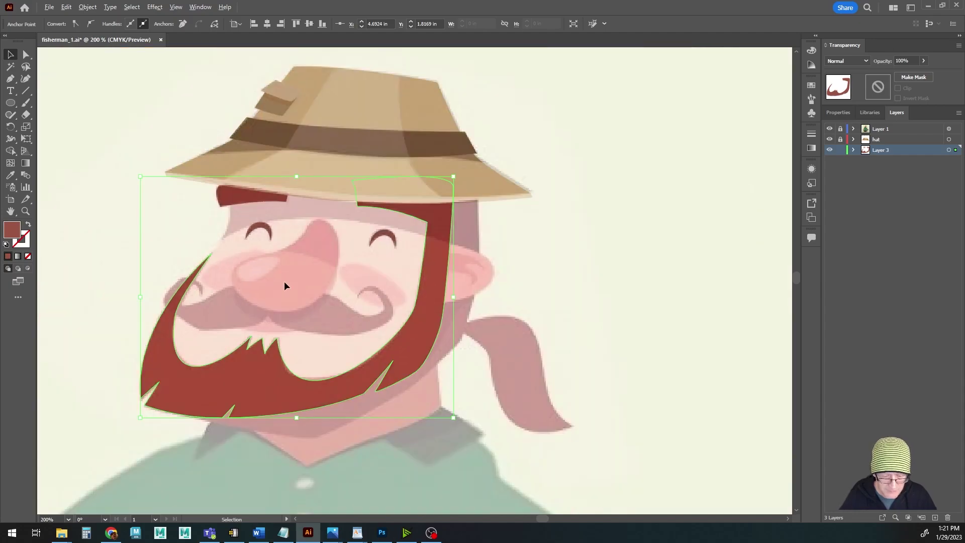
{"action": "left_click_drag", "start_coordinate": [284, 281], "coordinate": [394, 340]}
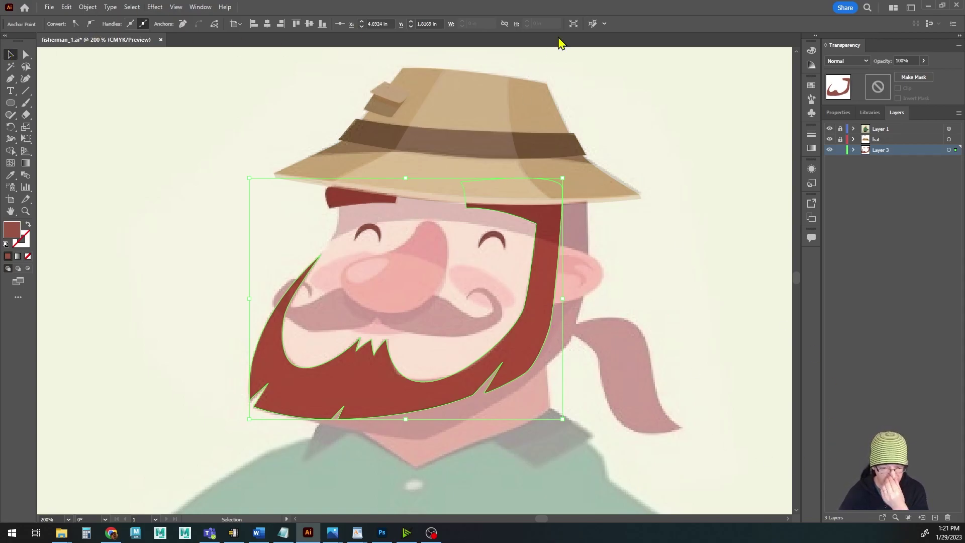
{"action": "key", "text": "ctrl+s"}
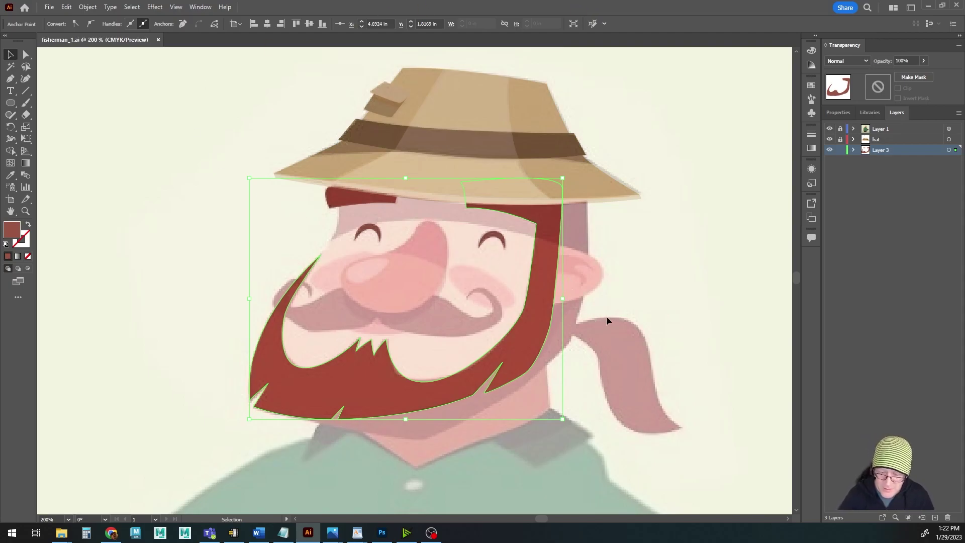
Zoom in on the right ear and start a new Pen path beside the beard strap
{"action": "left_click_drag", "start_coordinate": [606, 315], "coordinate": [576, 286]}
{"action": "scroll", "coordinate": [530, 312], "scroll_direction": "up", "scroll_amount": 2}
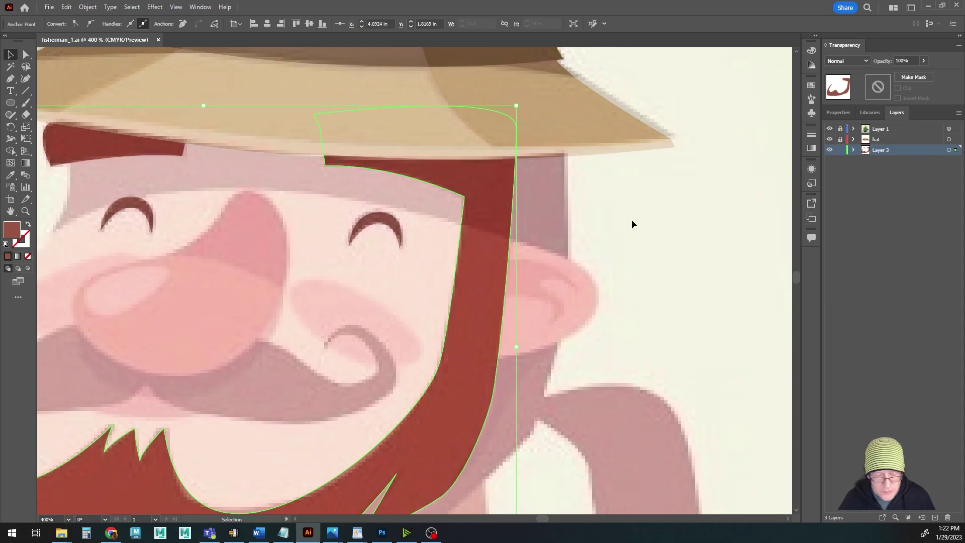
{"action": "left_click", "coordinate": [10, 79]}
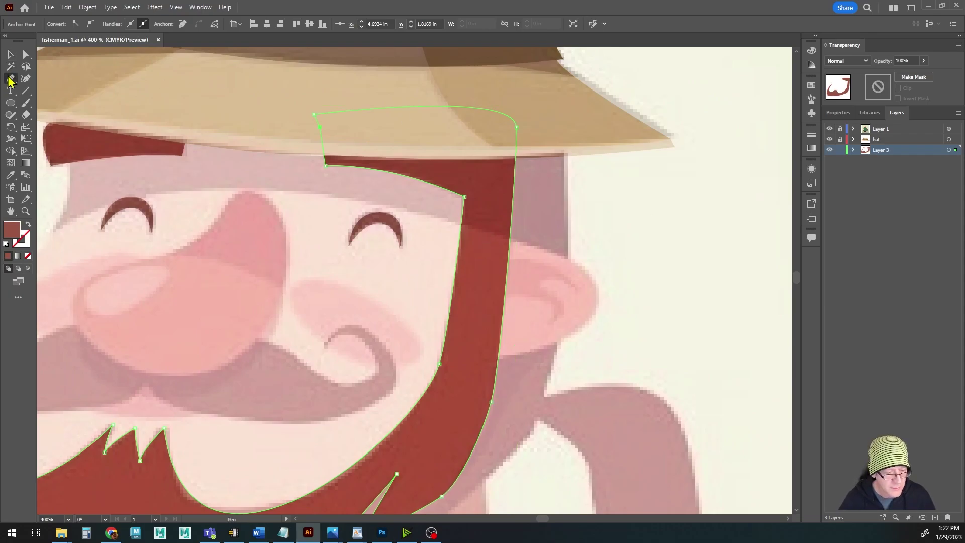
{"action": "left_click", "coordinate": [488, 233]}
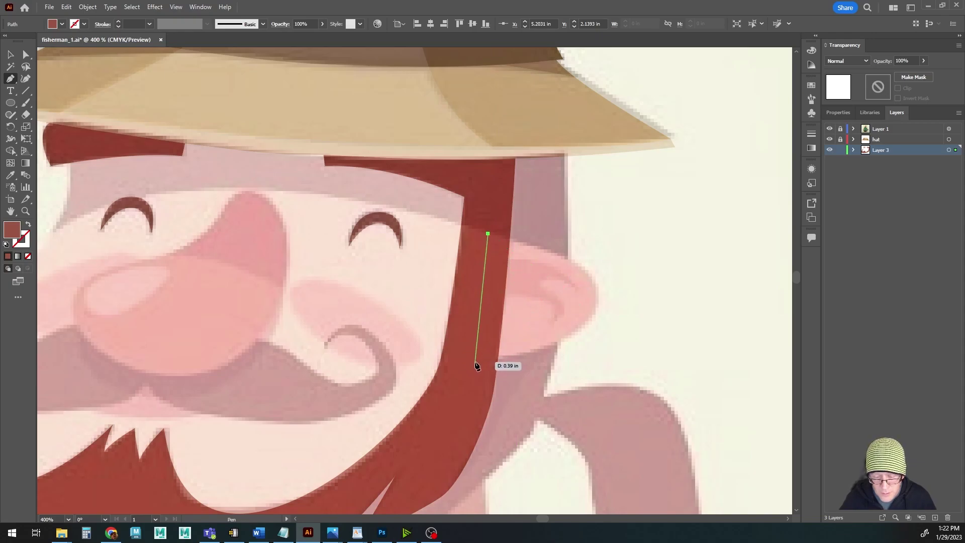
Curve the ear's outer edge out to the right and close it with a sharp bottom corner
{"action": "left_click_drag", "start_coordinate": [477, 362], "coordinate": [273, 416]}
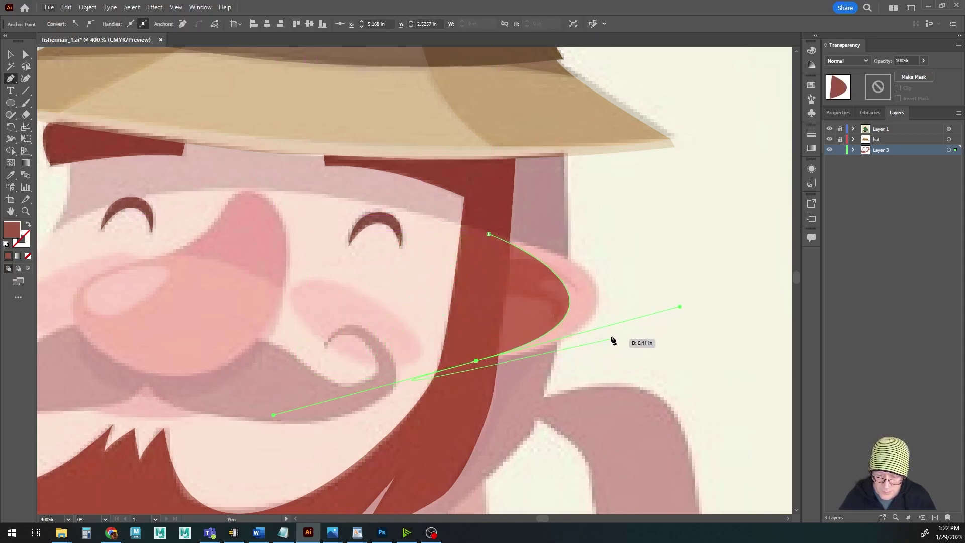
{"action": "key", "text": "ctrl"}
{"action": "left_click_drag", "start_coordinate": [680, 307], "coordinate": [755, 307]}
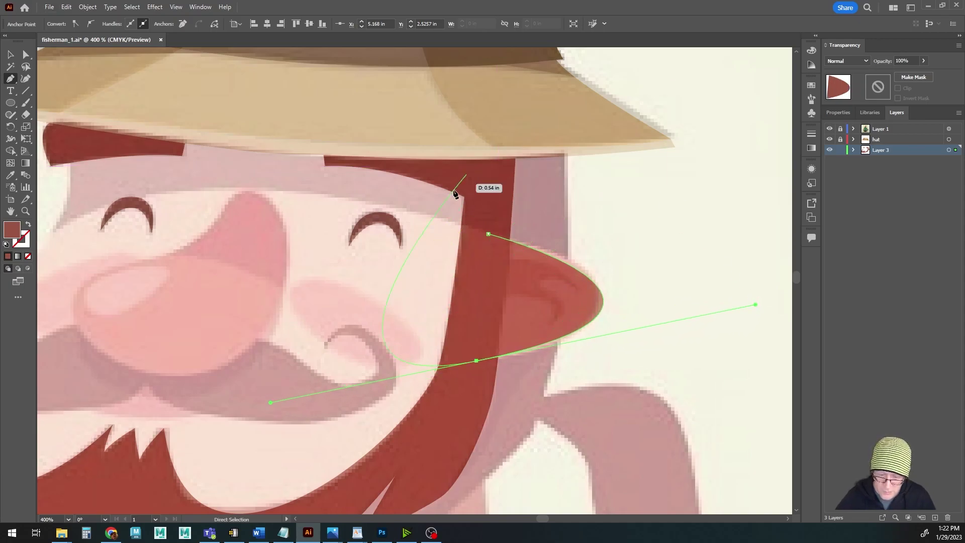
{"action": "left_click_drag", "start_coordinate": [476, 361], "coordinate": [476, 363]}
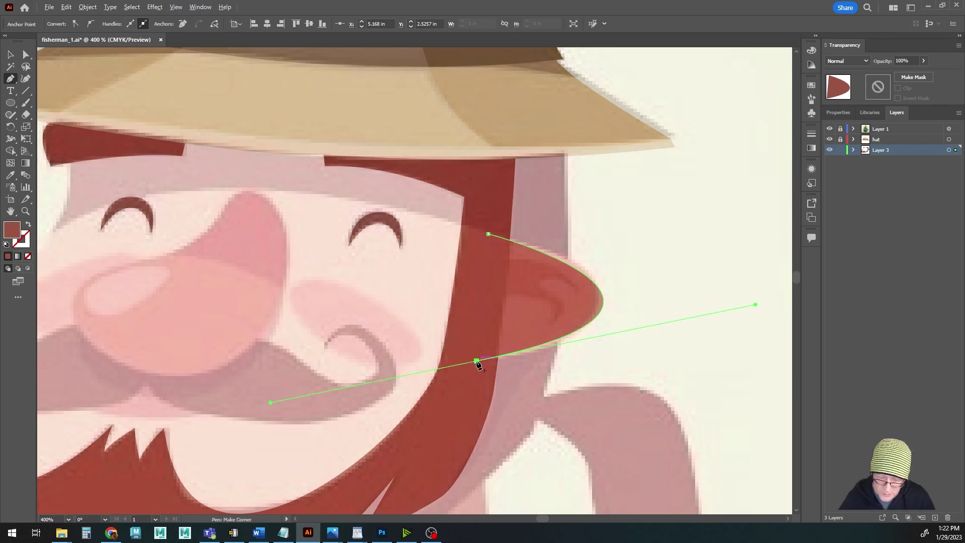
{"action": "left_click", "coordinate": [488, 234]}
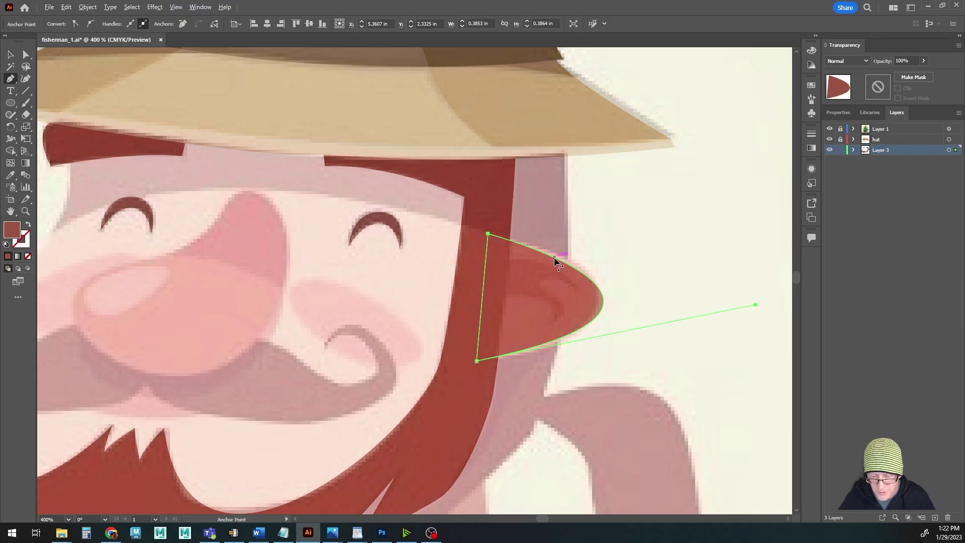
Adjust the ear curve's handles so its outer edge matches the reference ear
{"action": "left_click_drag", "start_coordinate": [554, 257], "coordinate": [559, 249]}
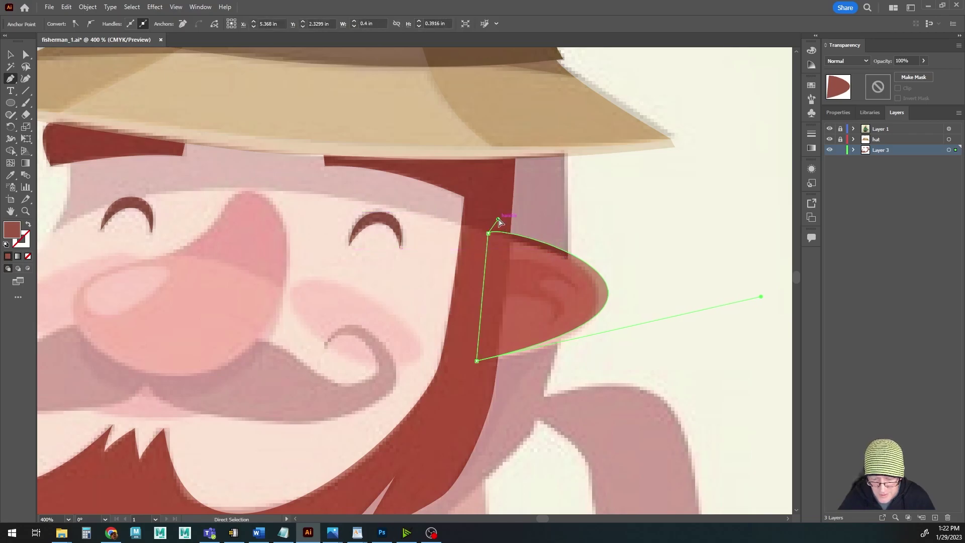
{"action": "left_click_drag", "start_coordinate": [497, 219], "coordinate": [511, 234]}
{"action": "left_click_drag", "start_coordinate": [763, 302], "coordinate": [738, 312]}
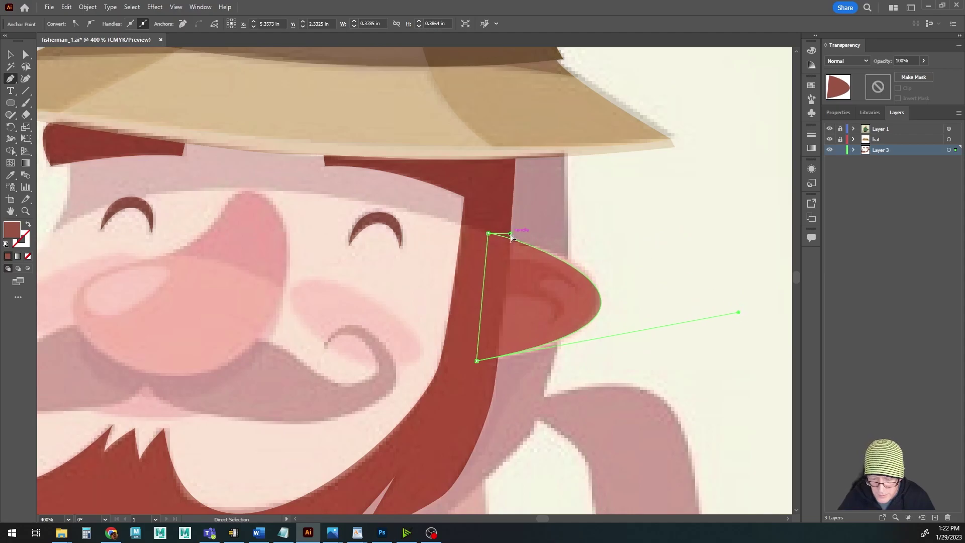
{"action": "mouse_move", "coordinate": [511, 234]}
{"action": "left_mouse_down"}
{"action": "mouse_move", "coordinate": [526, 227]}
{"action": "mouse_move", "coordinate": [510, 216]}
{"action": "mouse_move", "coordinate": [510, 226]}
{"action": "left_mouse_up"}
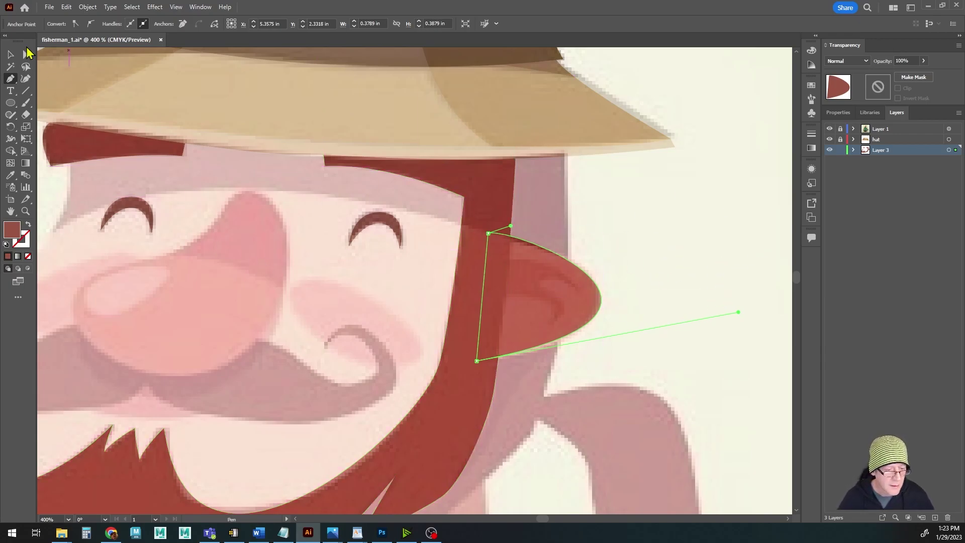
{"action": "left_click", "coordinate": [10, 54]}
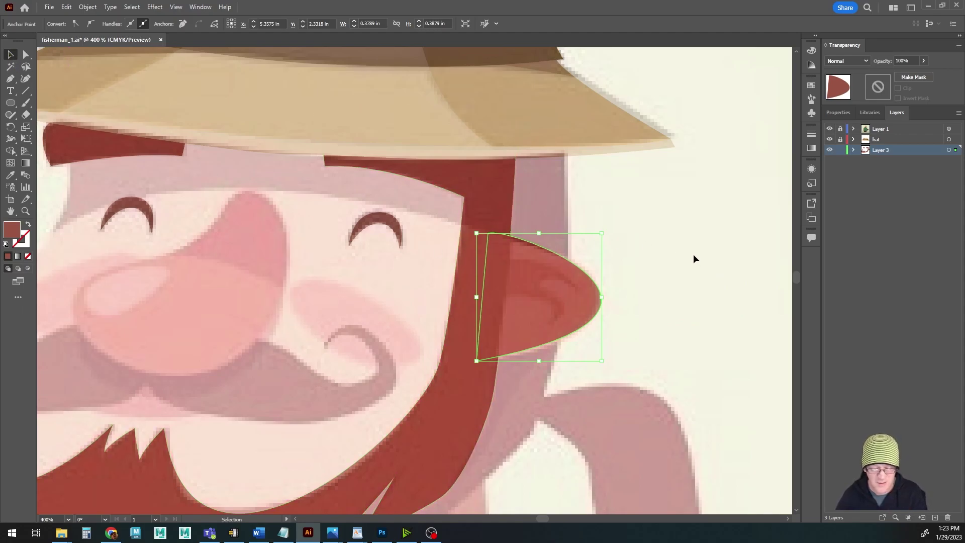
Fill the ear shape with pale pink F7A4BE by tuning hue and saturation in the Color Picker
{"action": "double_click", "coordinate": [11, 232]}
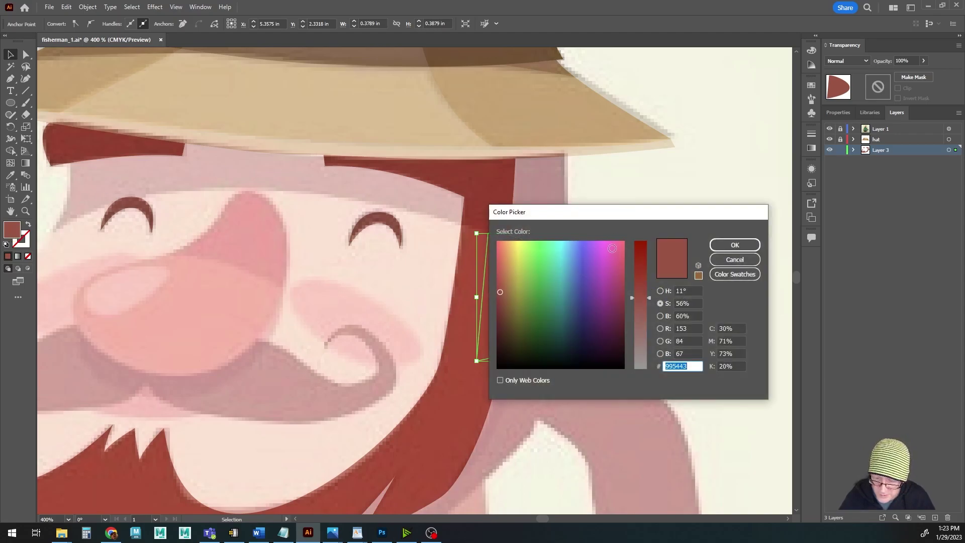
{"action": "left_click", "coordinate": [604, 248]}
{"action": "mouse_move", "coordinate": [603, 248]}
{"action": "left_mouse_down"}
{"action": "mouse_move", "coordinate": [518, 251]}
{"action": "mouse_move", "coordinate": [602, 252]}
{"action": "mouse_move", "coordinate": [598, 272]}
{"action": "mouse_move", "coordinate": [591, 251]}
{"action": "mouse_move", "coordinate": [614, 245]}
{"action": "left_mouse_up"}
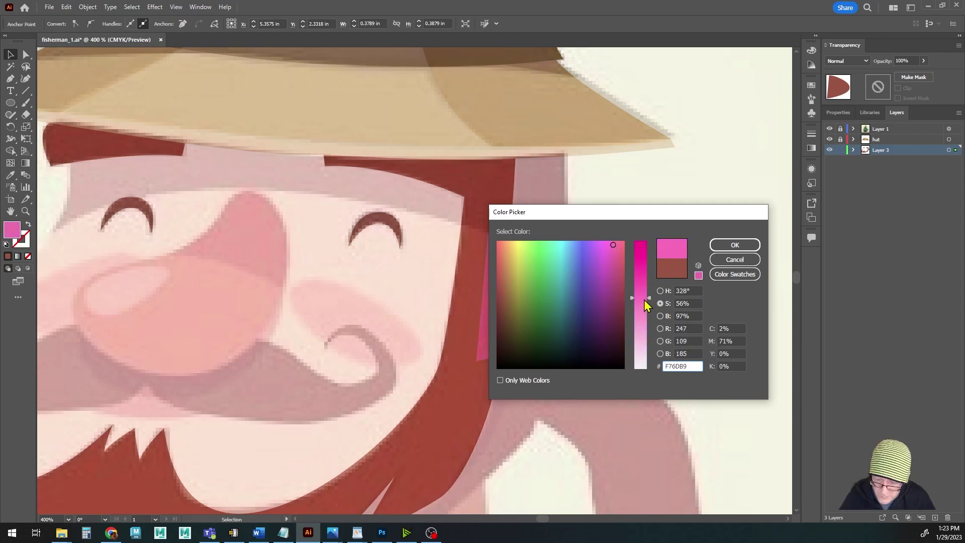
{"action": "left_click_drag", "start_coordinate": [644, 299], "coordinate": [638, 319]}
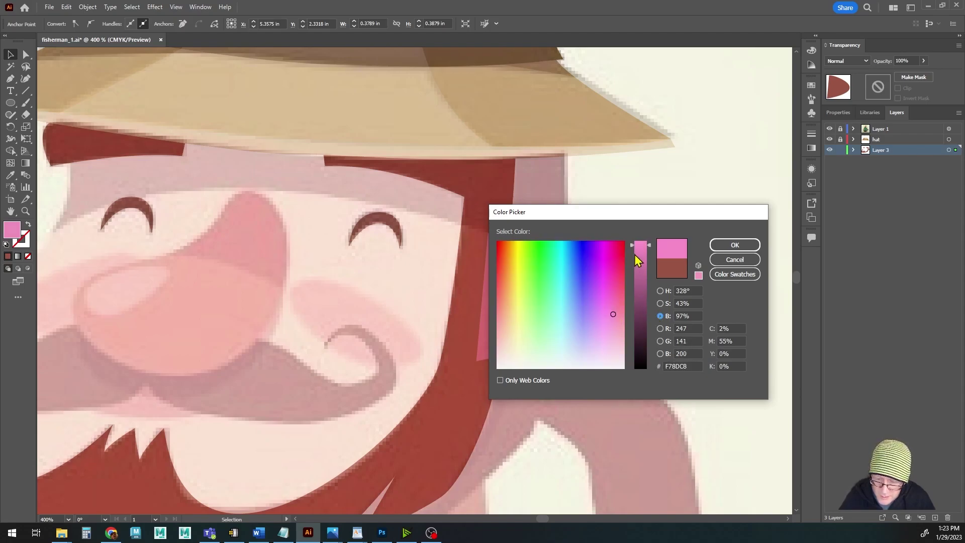
{"action": "left_click", "coordinate": [660, 303]}
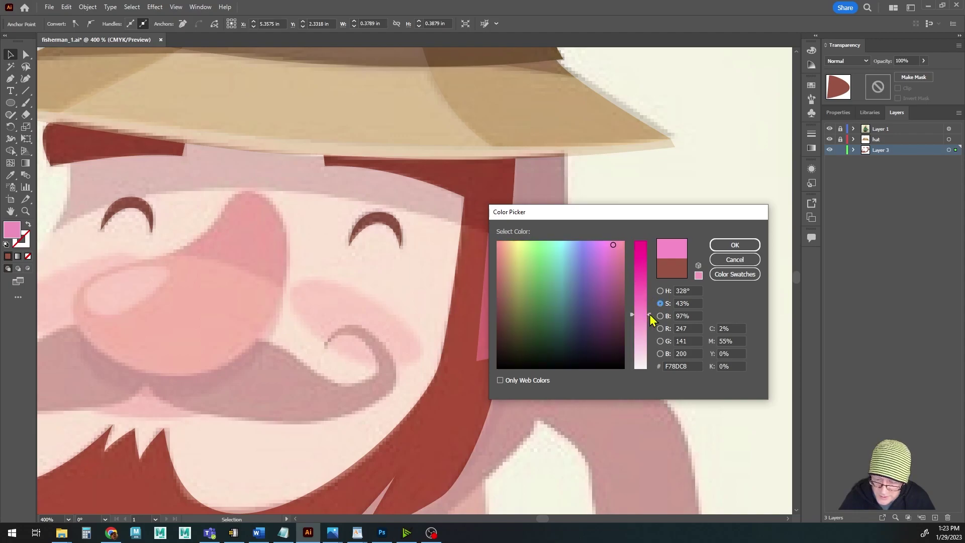
{"action": "left_click_drag", "start_coordinate": [649, 315], "coordinate": [647, 324]}
{"action": "left_click", "coordinate": [660, 290]}
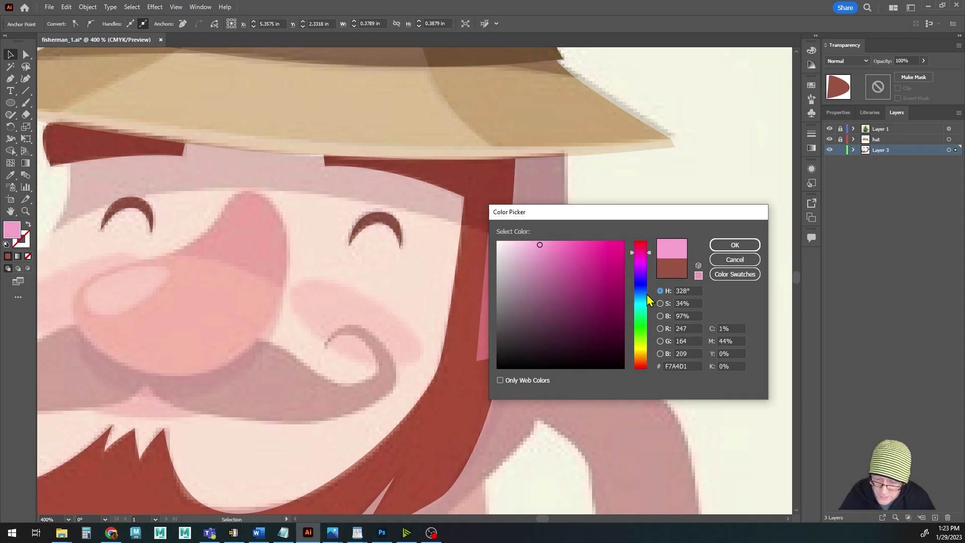
{"action": "left_click_drag", "start_coordinate": [641, 335], "coordinate": [632, 248]}
{"action": "left_click", "coordinate": [734, 245]}
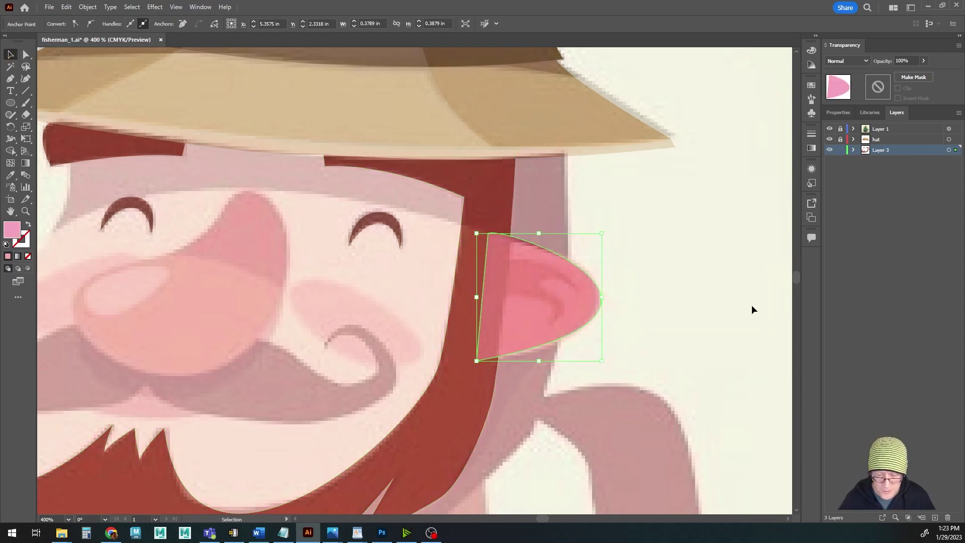
Trace the inner ear fold as a closed curved path inside the pink ear
{"action": "key", "text": "p"}
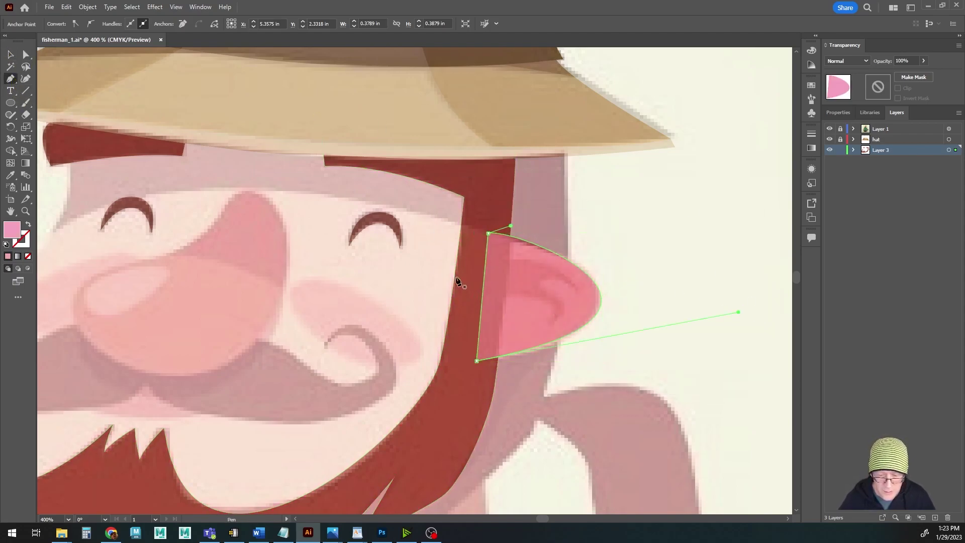
{"action": "left_click", "coordinate": [492, 261]}
{"action": "left_click_drag", "start_coordinate": [576, 284], "coordinate": [608, 319]}
{"action": "left_click_drag", "start_coordinate": [577, 284], "coordinate": [577, 289]}
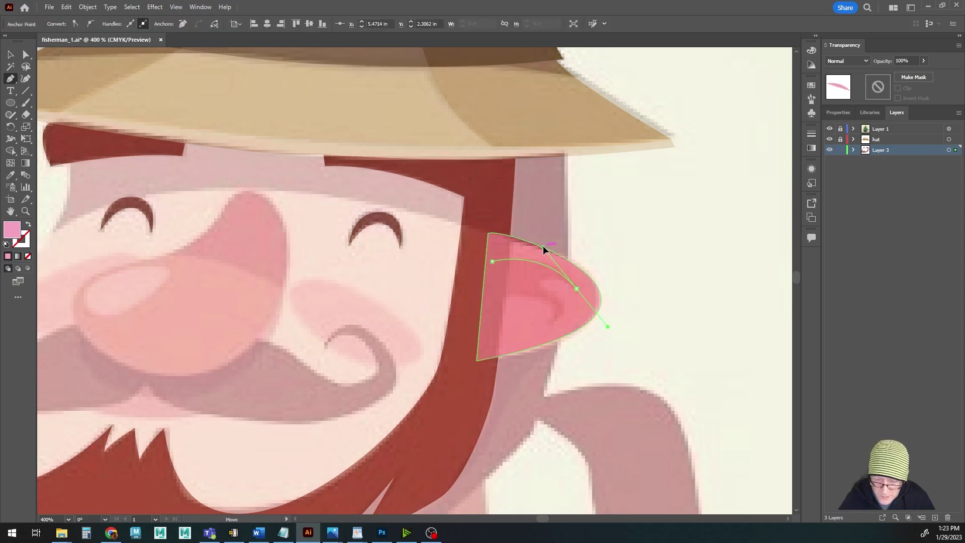
{"action": "left_click_drag", "start_coordinate": [577, 290], "coordinate": [514, 332]}
{"action": "left_click", "coordinate": [577, 287]}
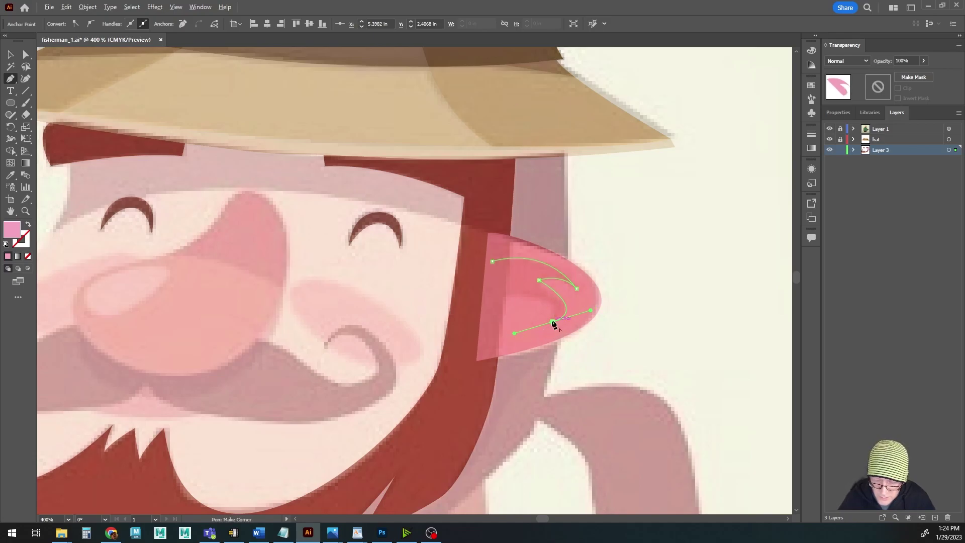
{"action": "left_click", "coordinate": [552, 322]}
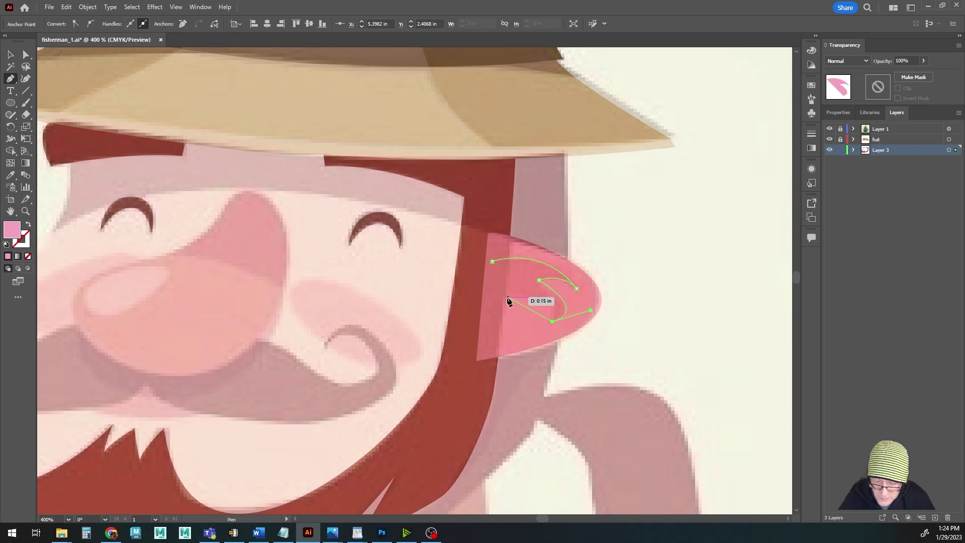
{"action": "left_click_drag", "start_coordinate": [505, 297], "coordinate": [432, 300]}
{"action": "left_click_drag", "start_coordinate": [490, 304], "coordinate": [491, 263]}
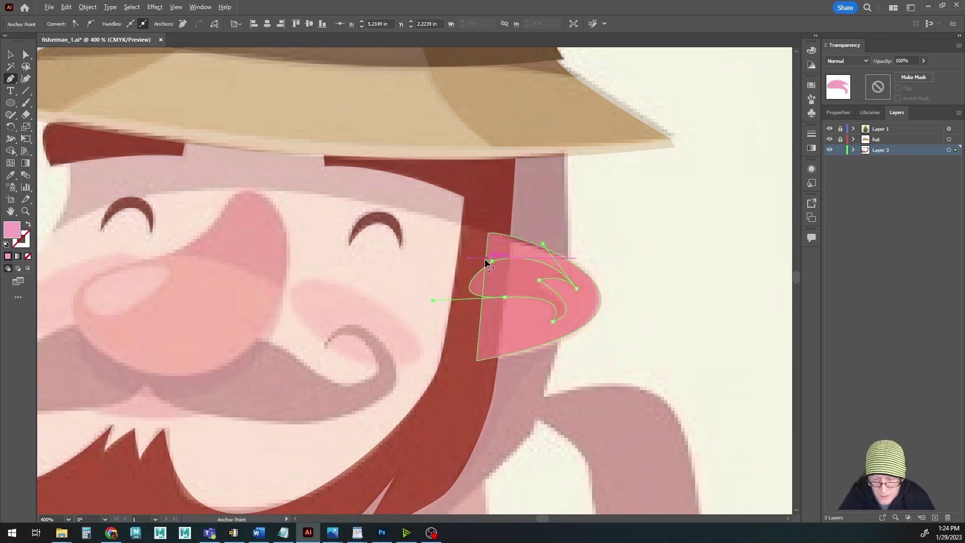
{"action": "left_click", "coordinate": [492, 262]}
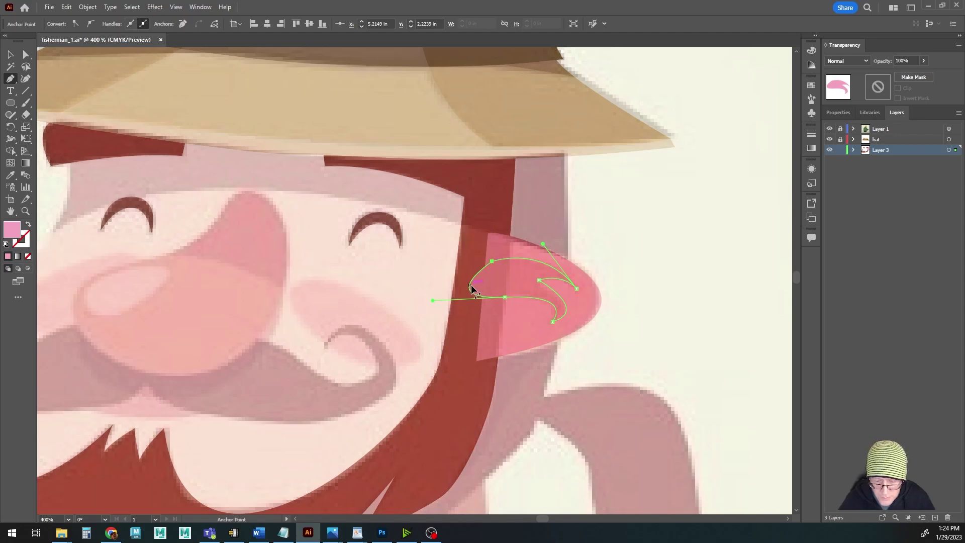
{"action": "left_click_drag", "start_coordinate": [473, 288], "coordinate": [497, 268]}
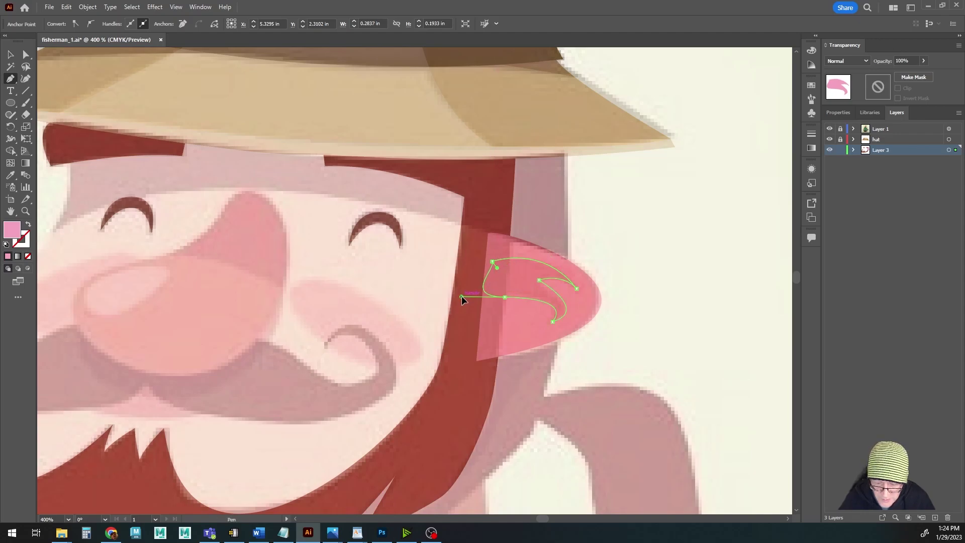
{"action": "left_click_drag", "start_coordinate": [461, 297], "coordinate": [492, 296]}
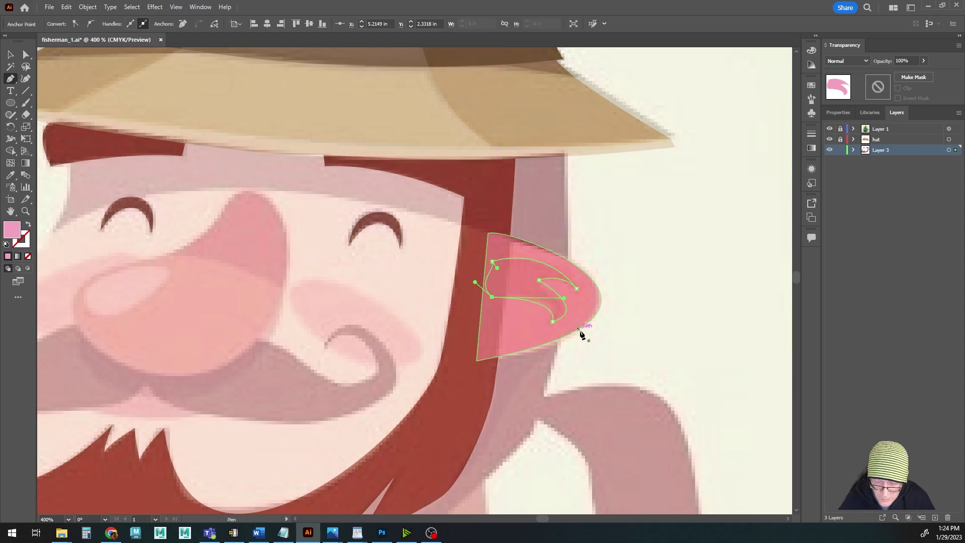
{"action": "left_click_drag", "start_coordinate": [564, 298], "coordinate": [572, 289]}
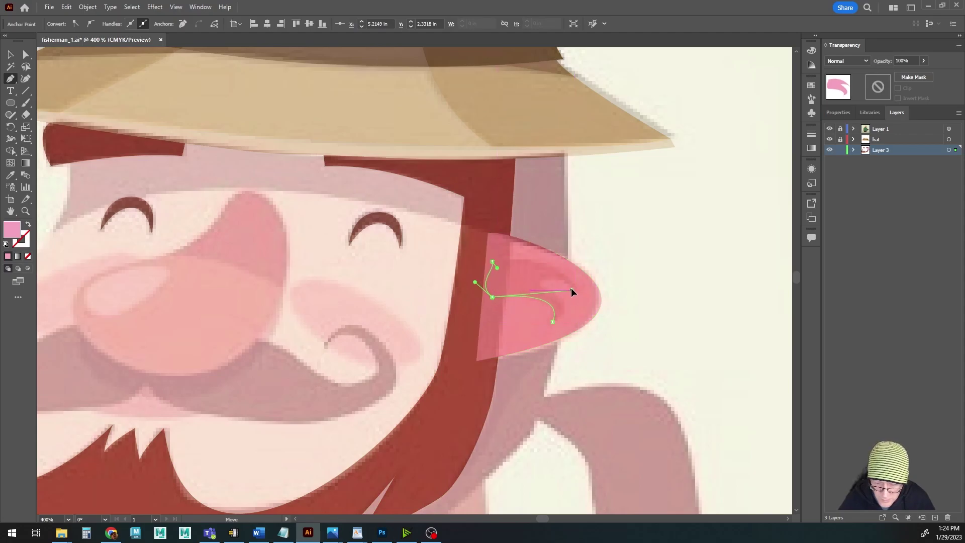
Darken the fold's fill to dusky pink C9879E by lowering brightness to 79%
{"action": "left_click", "coordinate": [10, 55]}
{"action": "double_click", "coordinate": [12, 230]}
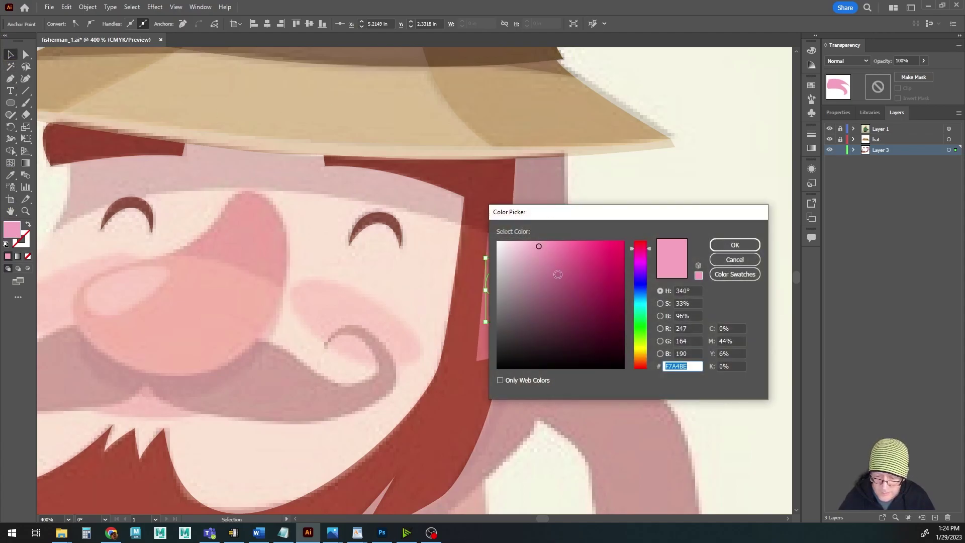
{"action": "left_click_drag", "start_coordinate": [625, 218], "coordinate": [248, 219]}
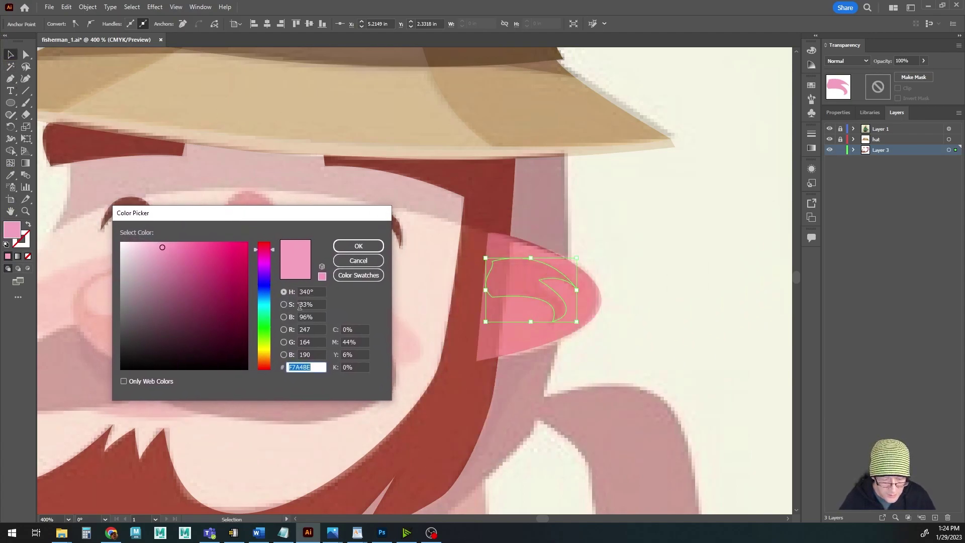
{"action": "left_click", "coordinate": [284, 317]}
{"action": "left_click_drag", "start_coordinate": [269, 249], "coordinate": [264, 269]}
{"action": "left_click", "coordinate": [351, 246]}
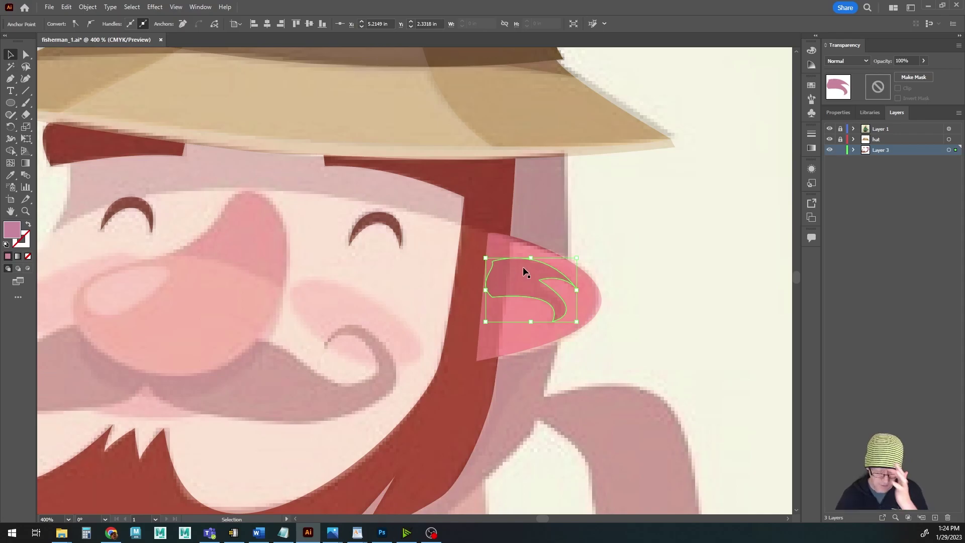
{"action": "left_click", "coordinate": [669, 281]}
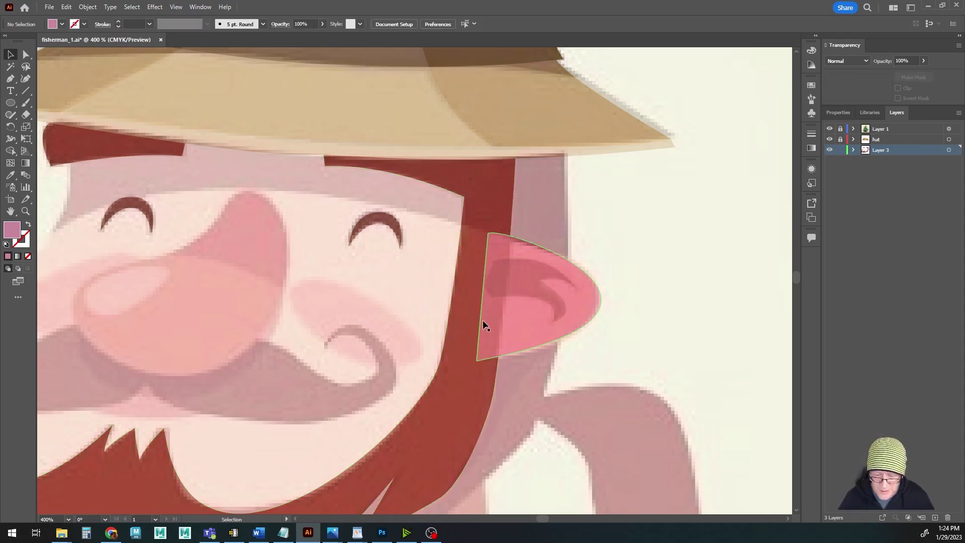
Reorder the ear and inner-fold paths in Layer 3 so the fold sits just above the ear
{"action": "left_click", "coordinate": [464, 321]}
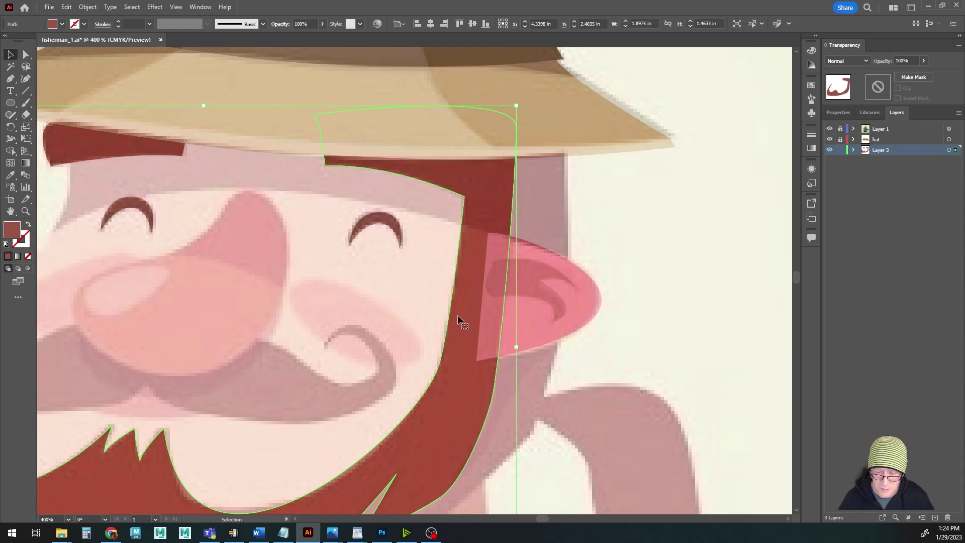
{"action": "left_click", "coordinate": [853, 150]}
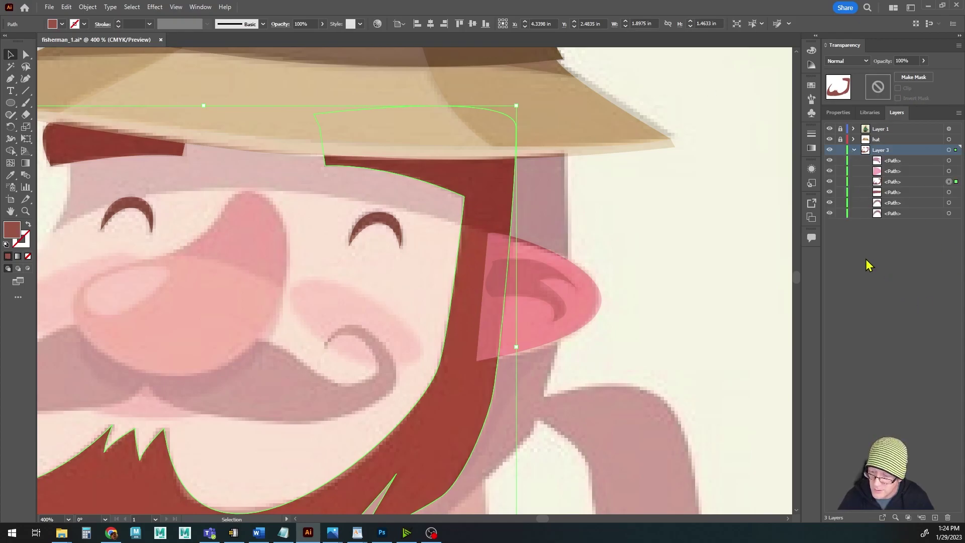
{"action": "left_click", "coordinate": [877, 183]}
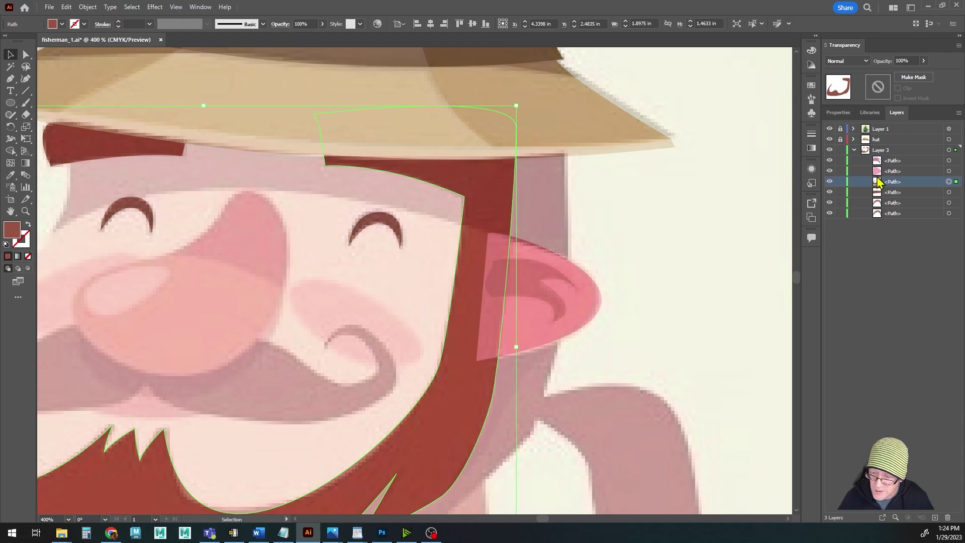
{"action": "left_click", "coordinate": [886, 172]}
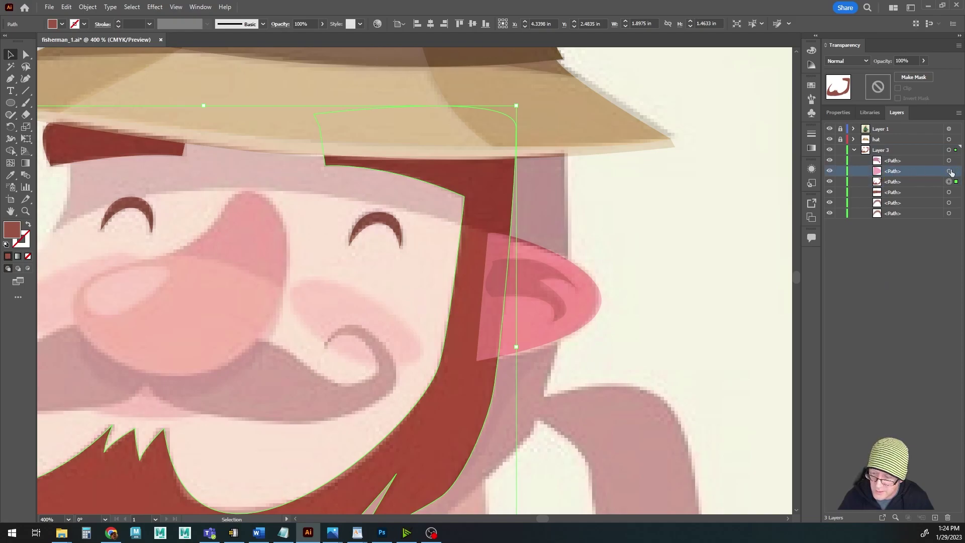
{"action": "left_click", "coordinate": [949, 172]}
{"action": "left_click", "coordinate": [887, 182]}
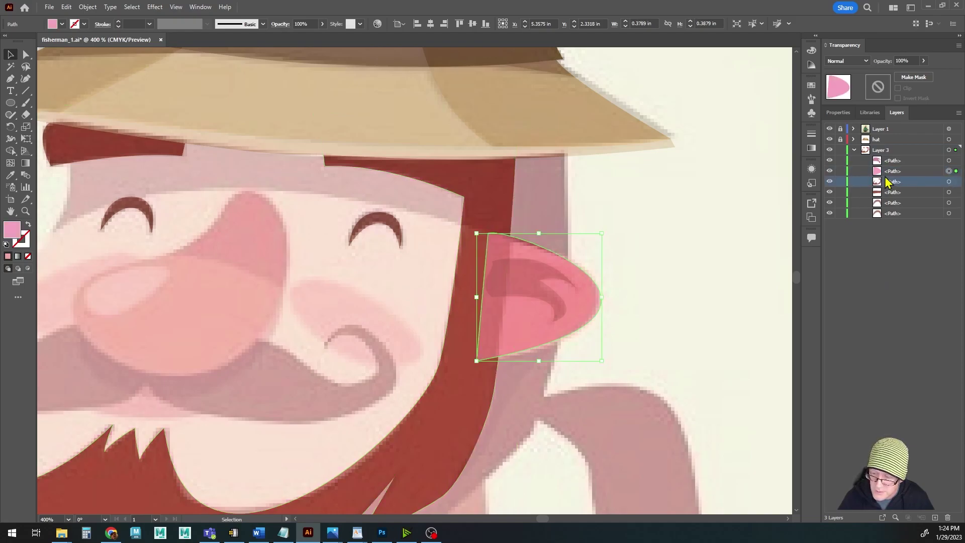
{"action": "left_click", "coordinate": [890, 173]}
{"action": "left_click_drag", "start_coordinate": [887, 172], "coordinate": [890, 187]}
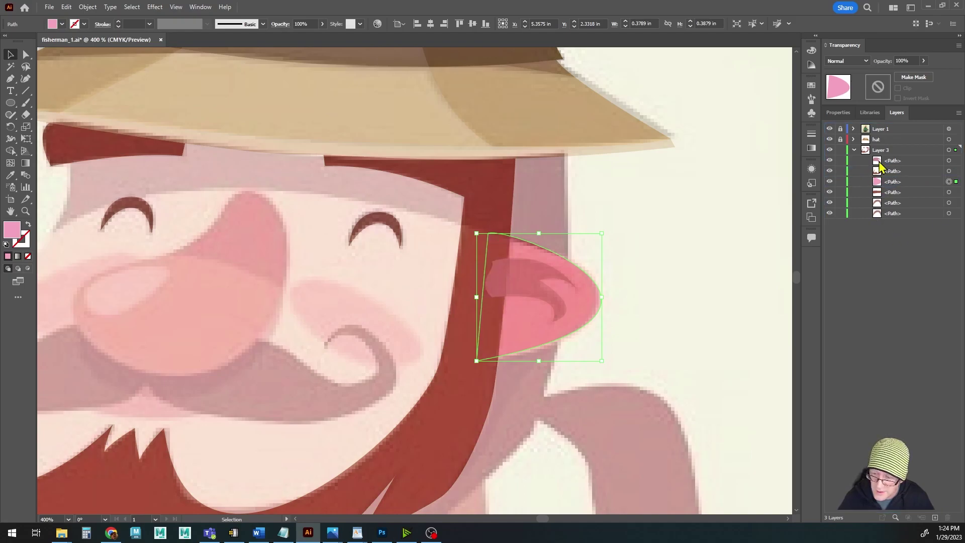
{"action": "left_click", "coordinate": [880, 162]}
{"action": "left_click", "coordinate": [949, 160]}
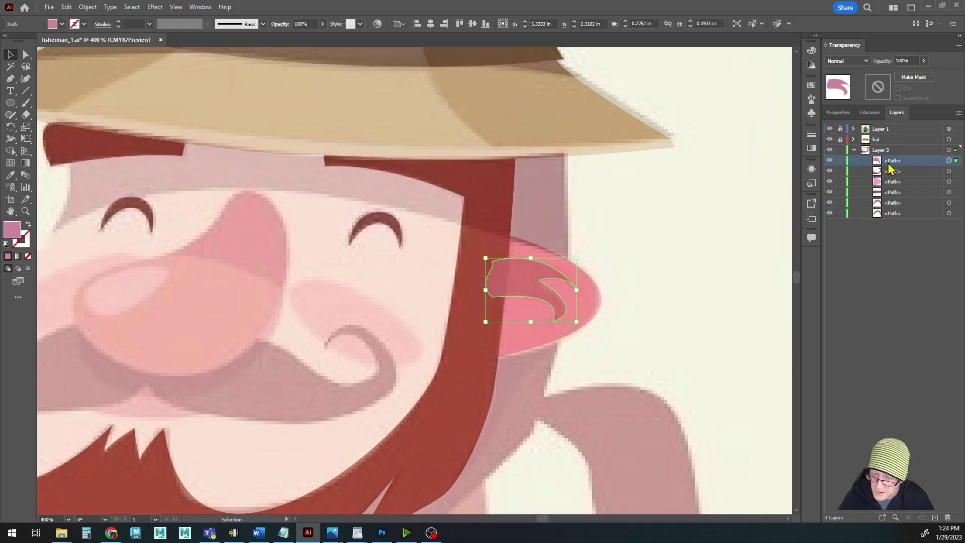
{"action": "left_click_drag", "start_coordinate": [887, 164], "coordinate": [879, 178]}
Hide and reshow the reference layer to check the ear, then save the file
{"action": "left_click", "coordinate": [676, 235]}
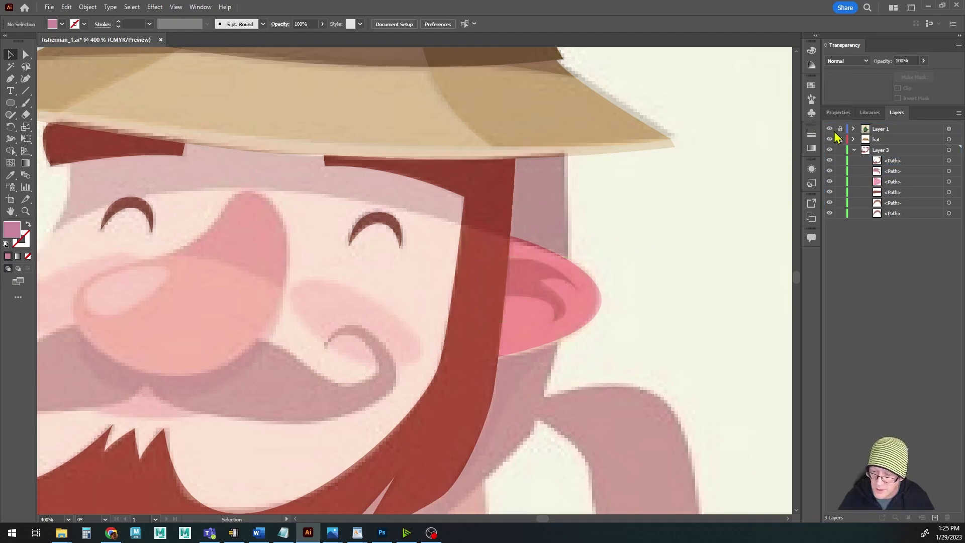
{"action": "left_click", "coordinate": [829, 129]}
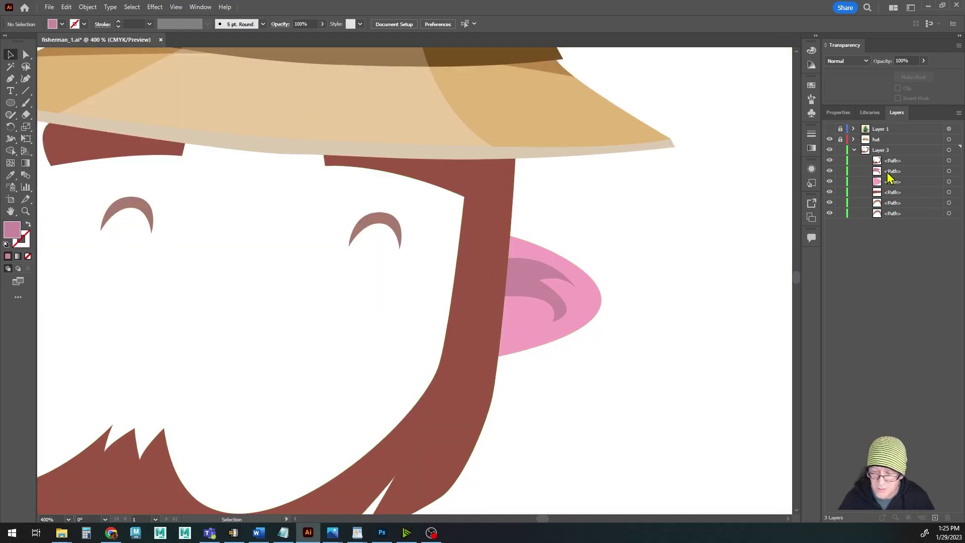
{"action": "left_click", "coordinate": [829, 129]}
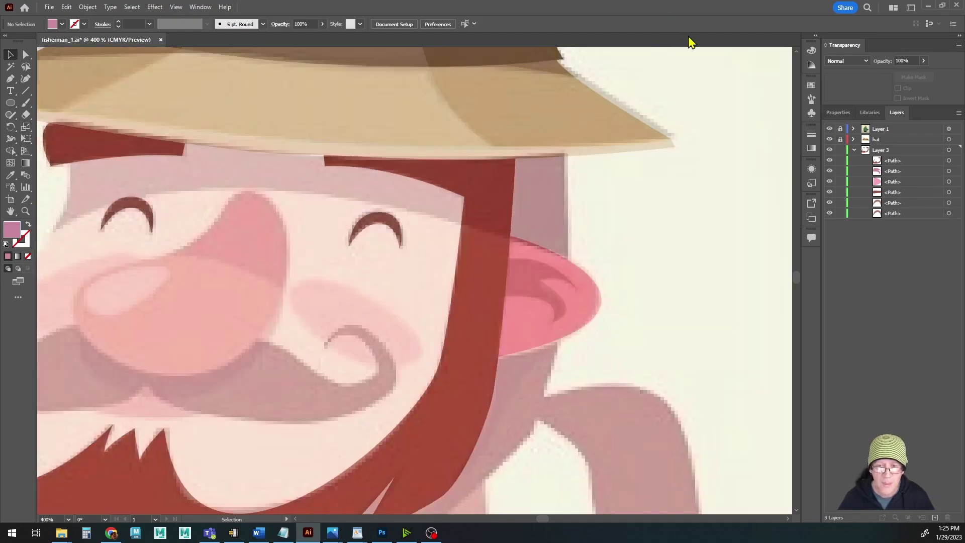
{"action": "key", "text": "ctrl+s"}
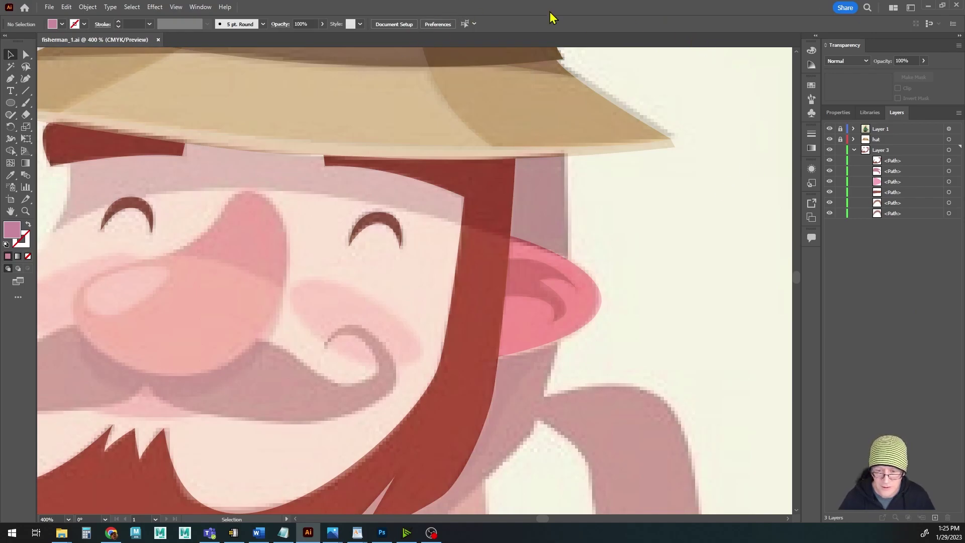
Start the nose path at its tip and curve it around the nose's left side
{"action": "scroll", "coordinate": [533, 296], "scroll_direction": "down", "scroll_amount": 3}
{"action": "scroll", "coordinate": [455, 367], "scroll_direction": "up", "scroll_amount": 2}
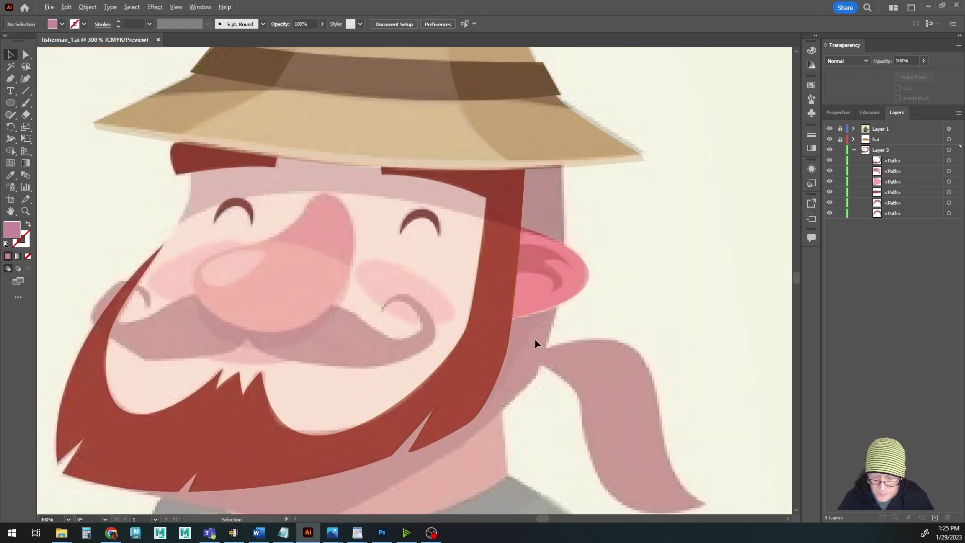
{"action": "scroll", "coordinate": [508, 335], "scroll_direction": "left", "scroll_amount": 3}
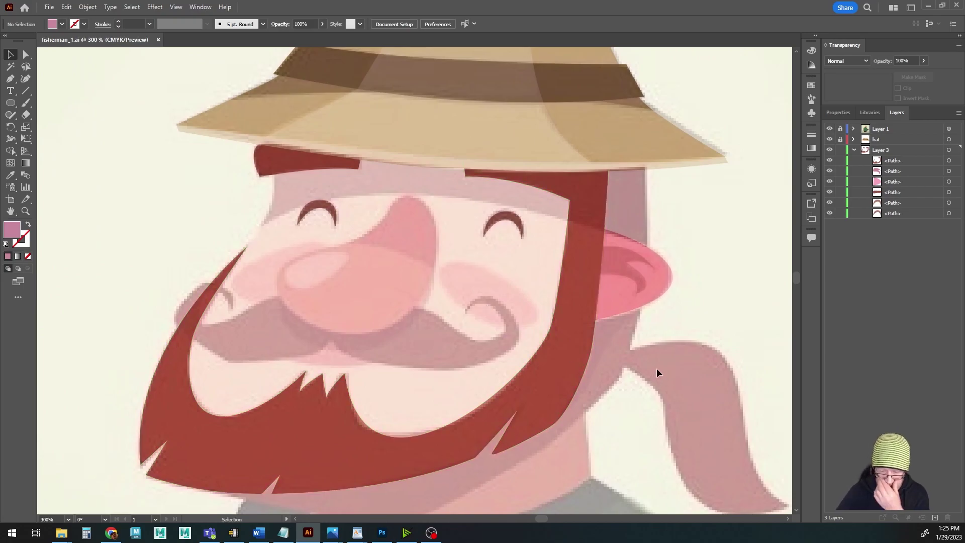
{"action": "left_click_drag", "start_coordinate": [545, 397], "coordinate": [548, 348]}
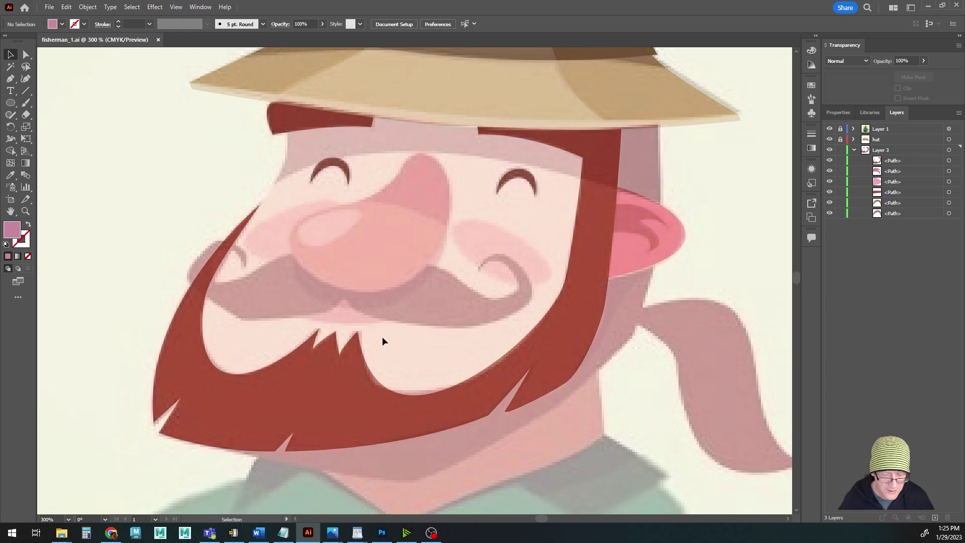
{"action": "left_click", "coordinate": [10, 78]}
{"action": "left_click", "coordinate": [310, 158]}
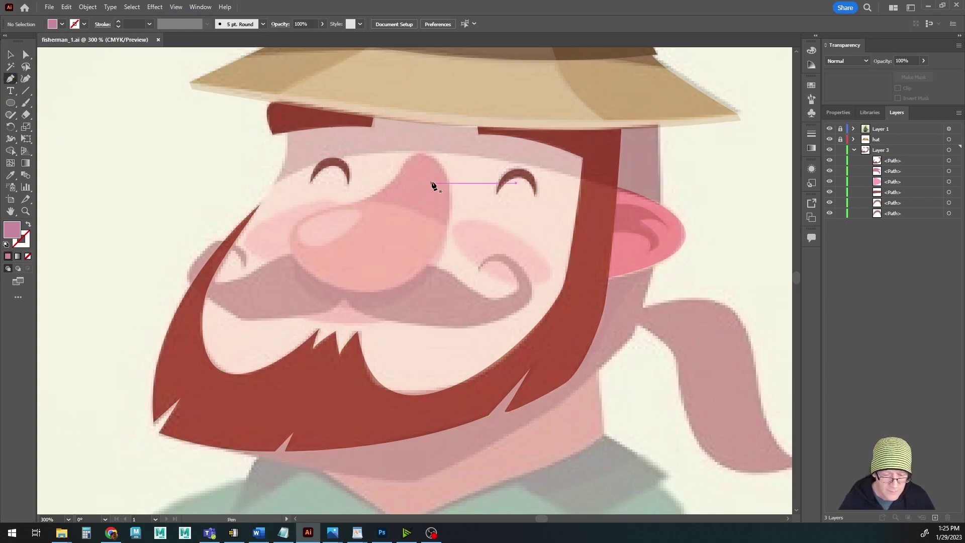
{"action": "key", "text": "ctrl+z"}
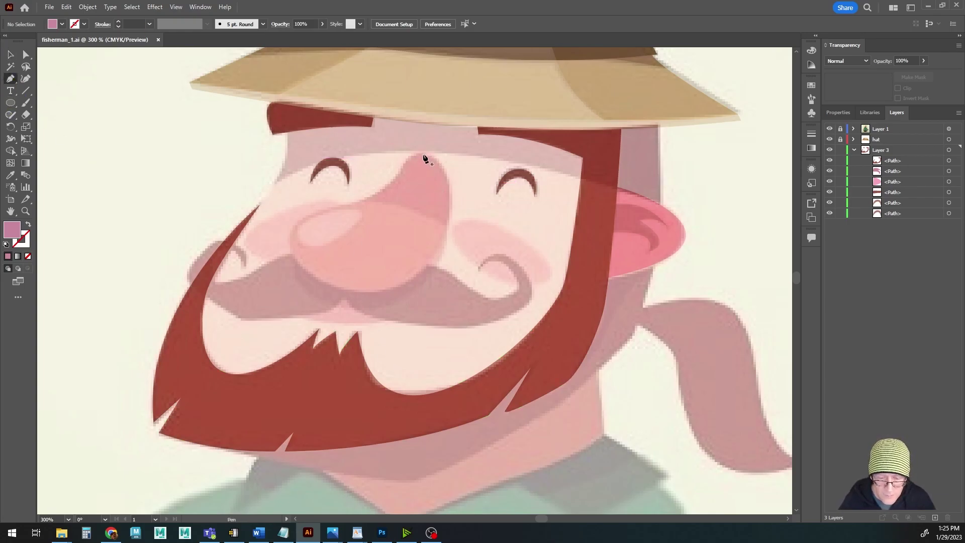
{"action": "left_click_drag", "start_coordinate": [388, 153], "coordinate": [388, 152]}
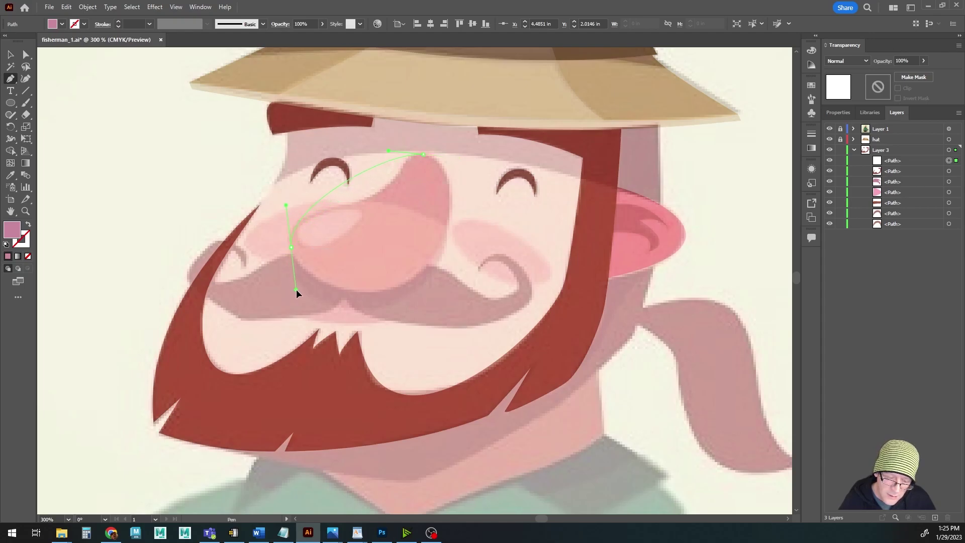
{"action": "left_click_drag", "start_coordinate": [299, 294], "coordinate": [300, 297]}
{"action": "key", "text": "ctrl"}
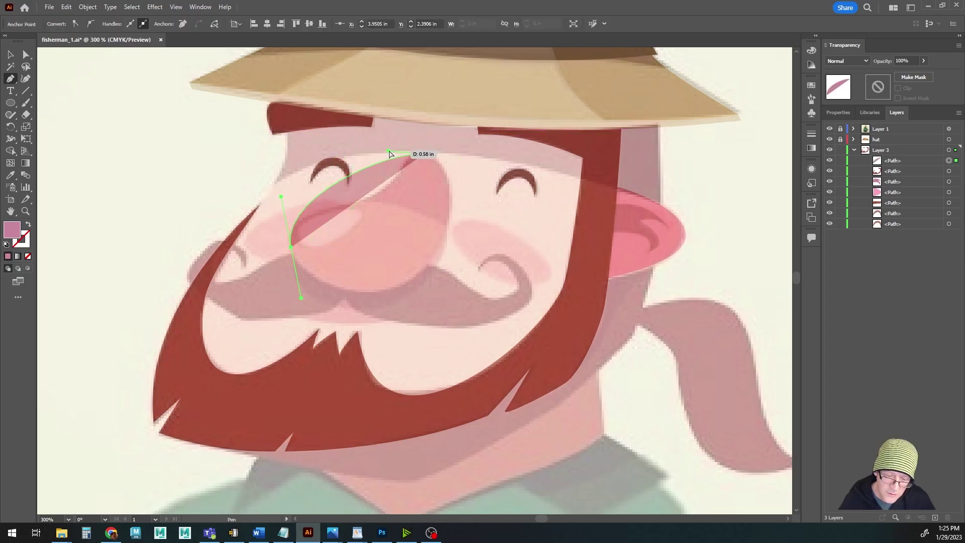
{"action": "left_click_drag", "start_coordinate": [388, 153], "coordinate": [376, 233]}
{"action": "left_click_drag", "start_coordinate": [281, 197], "coordinate": [297, 176]}
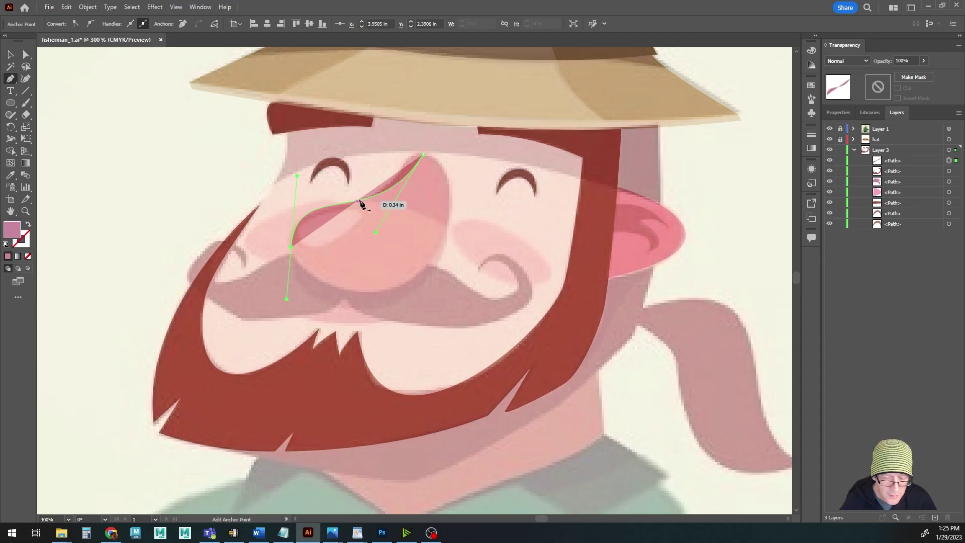
Add anchors along the nose edge and bottom, then close the path at the tip
{"action": "left_click", "coordinate": [361, 202]}
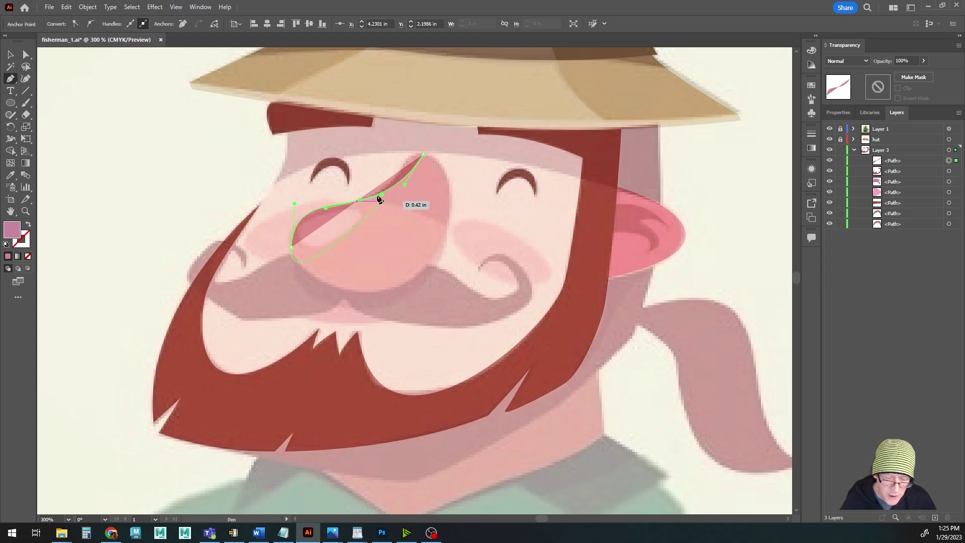
{"action": "left_click_drag", "start_coordinate": [405, 185], "coordinate": [409, 156]}
{"action": "left_click_drag", "start_coordinate": [383, 195], "coordinate": [396, 196]}
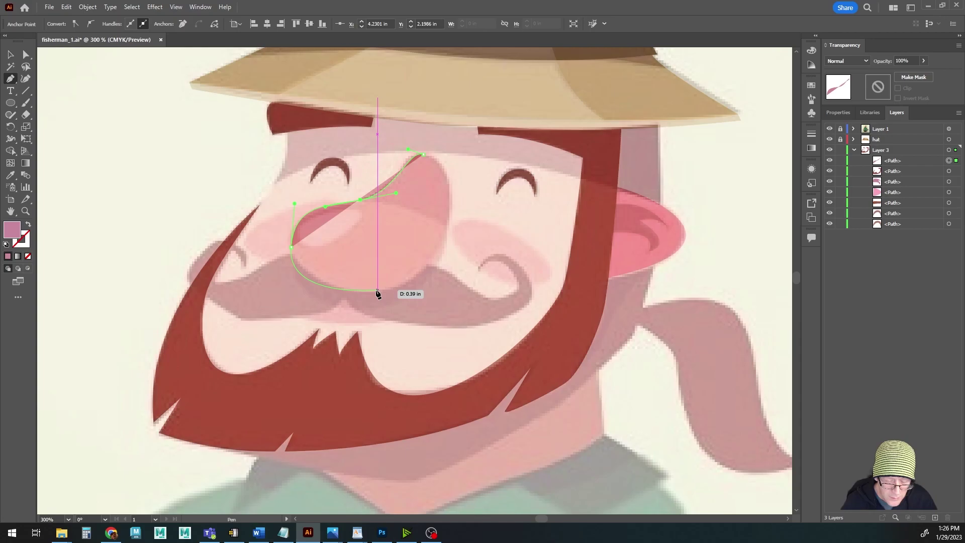
{"action": "left_click_drag", "start_coordinate": [377, 291], "coordinate": [406, 291]}
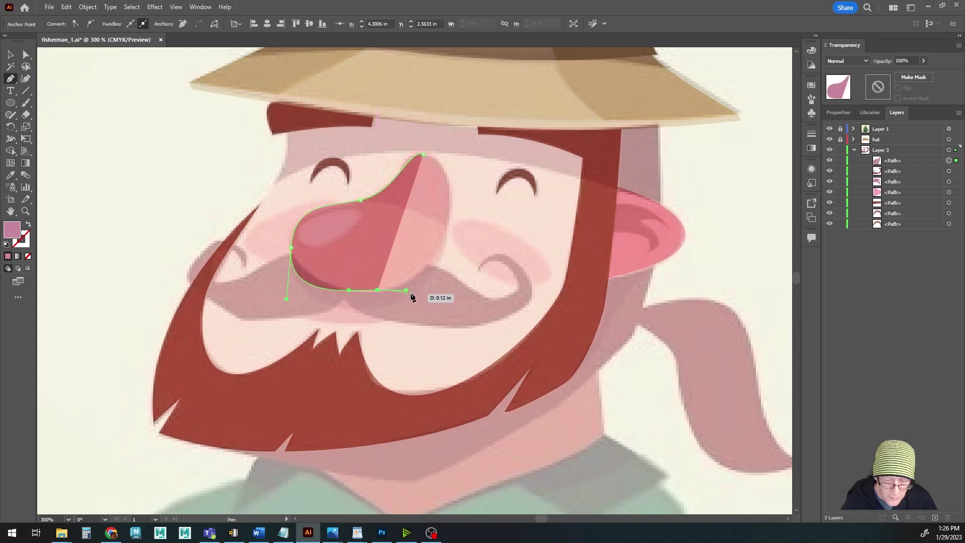
{"action": "left_click_drag", "start_coordinate": [424, 156], "coordinate": [428, 159]}
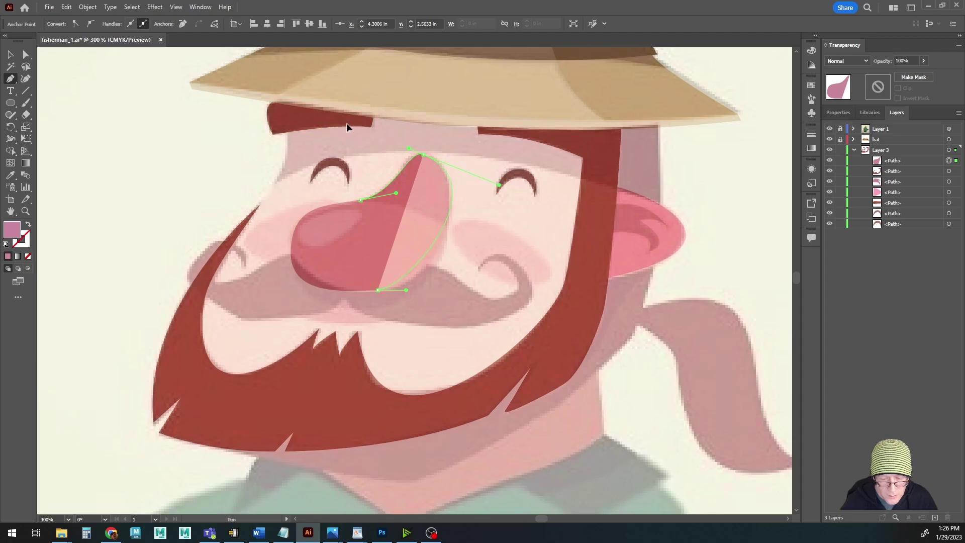
{"action": "key", "text": "ctrl+z"}
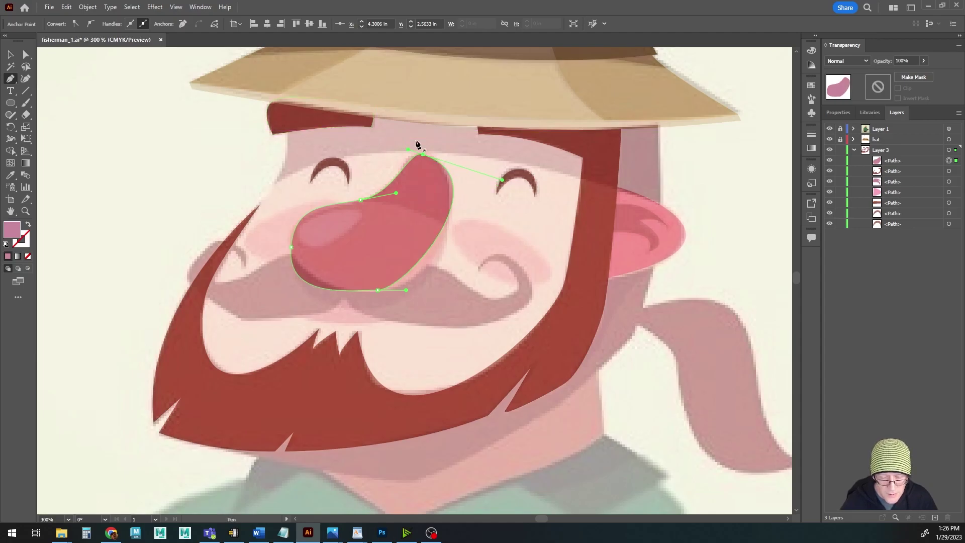
Refine the nose's anchors and handles so its rounded lower curve follows the outline
{"action": "left_click_drag", "start_coordinate": [406, 290], "coordinate": [426, 286]}
{"action": "left_click_drag", "start_coordinate": [502, 180], "coordinate": [484, 153]}
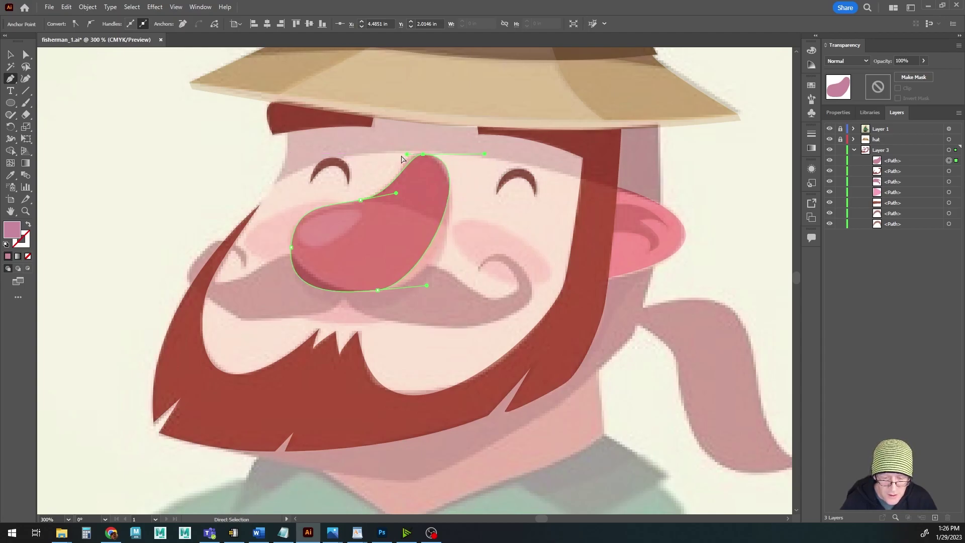
{"action": "left_click_drag", "start_coordinate": [406, 155], "coordinate": [391, 155]}
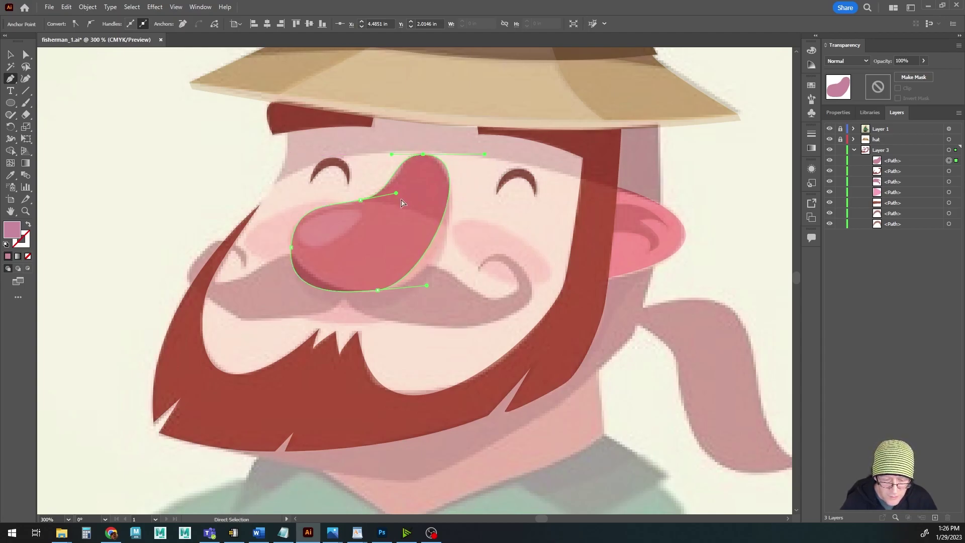
{"action": "left_click_drag", "start_coordinate": [396, 194], "coordinate": [401, 194]}
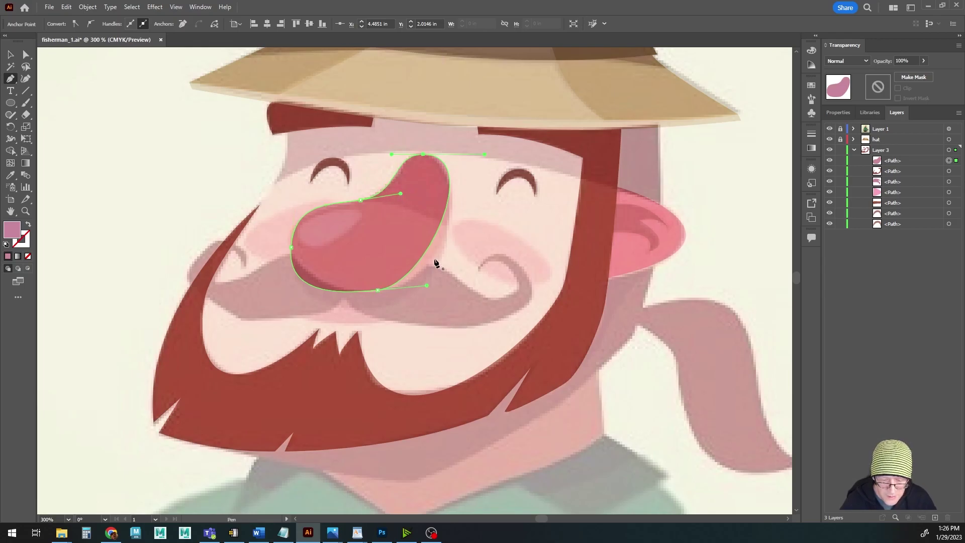
{"action": "left_click_drag", "start_coordinate": [378, 291], "coordinate": [392, 296]}
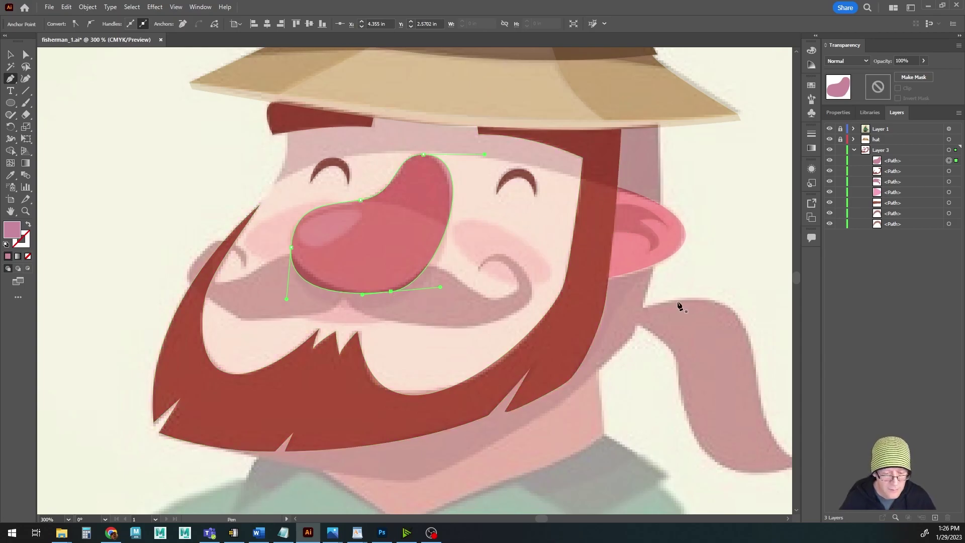
{"action": "key", "text": "ctrl"}
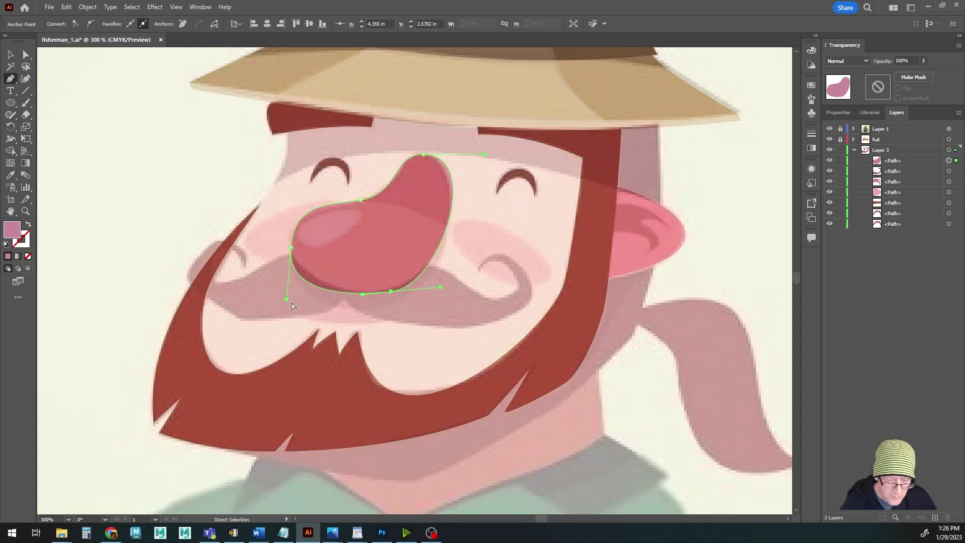
{"action": "left_click_drag", "start_coordinate": [286, 300], "coordinate": [288, 291]}
{"action": "left_click_drag", "start_coordinate": [424, 155], "coordinate": [484, 154]}
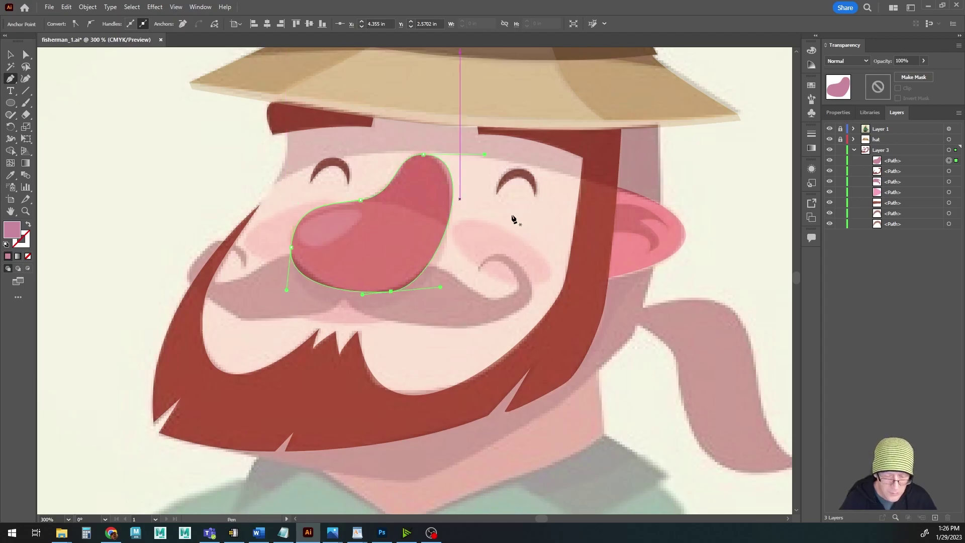
Fill the nose with muted rosy red C67373 by desaturating red in the Color Picker
{"action": "left_click", "coordinate": [10, 54]}
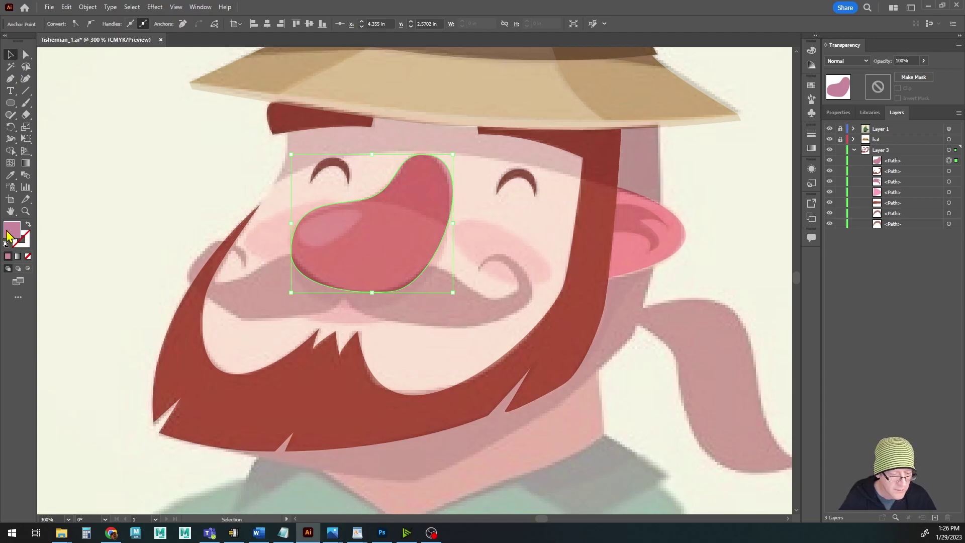
{"action": "double_click", "coordinate": [8, 233]}
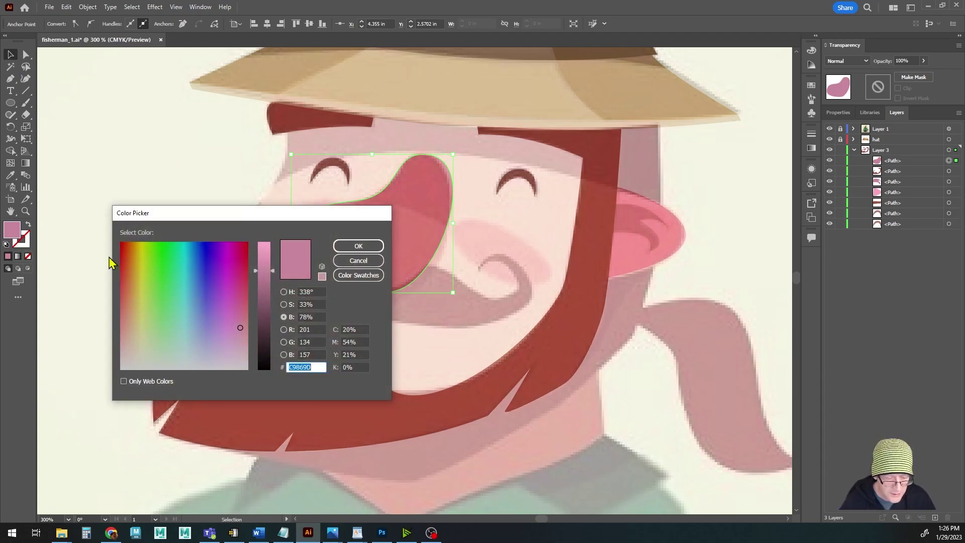
{"action": "left_click_drag", "start_coordinate": [121, 253], "coordinate": [121, 245]}
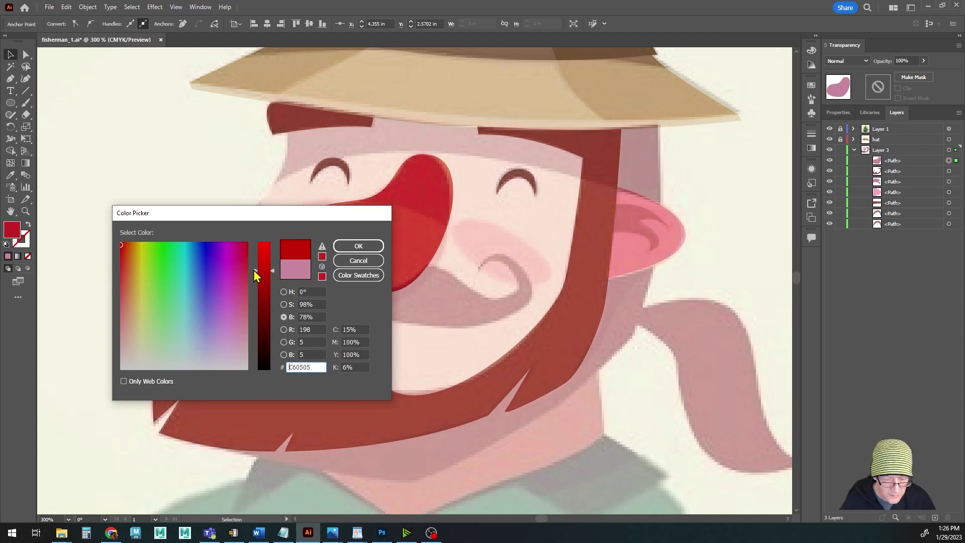
{"action": "left_click", "coordinate": [284, 305]}
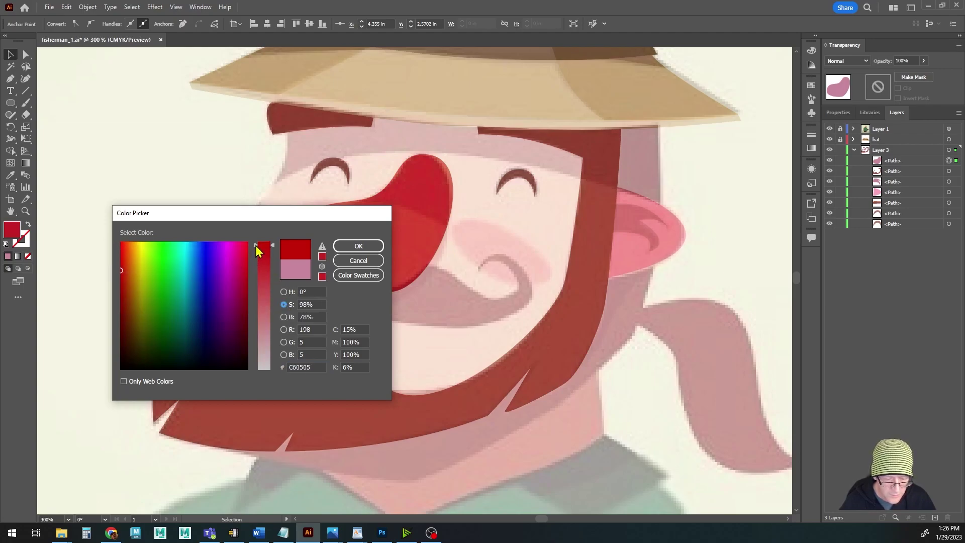
{"action": "left_click_drag", "start_coordinate": [257, 246], "coordinate": [255, 320]}
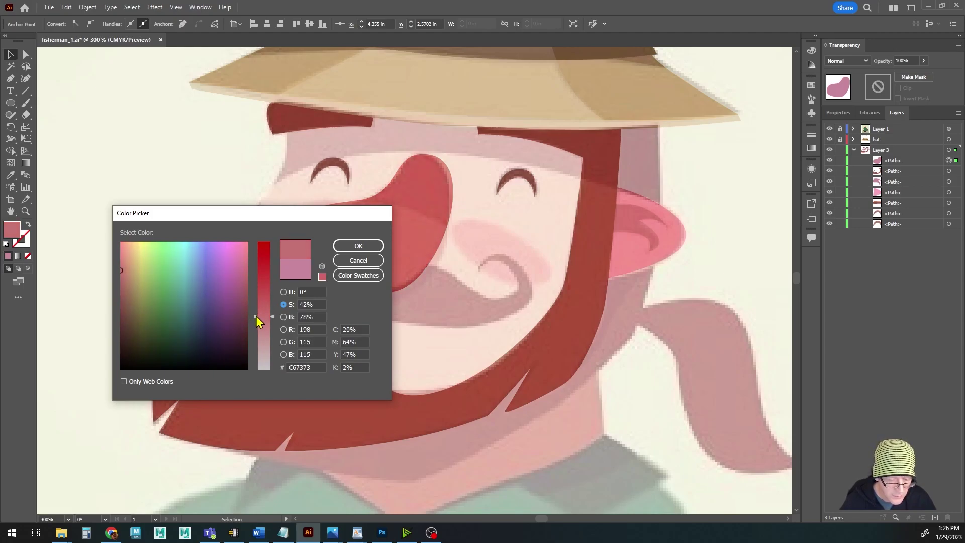
{"action": "left_click", "coordinate": [367, 247]}
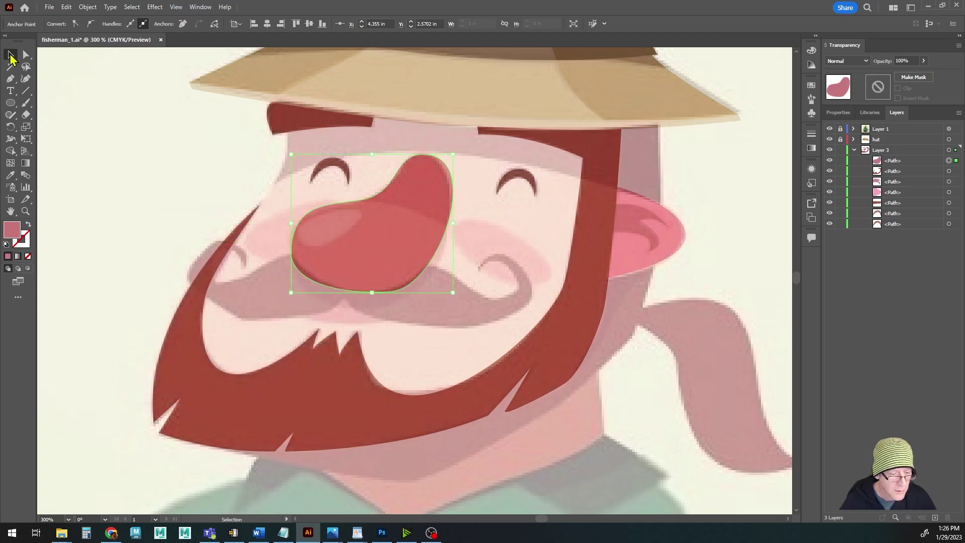
{"action": "left_click", "coordinate": [129, 206]}
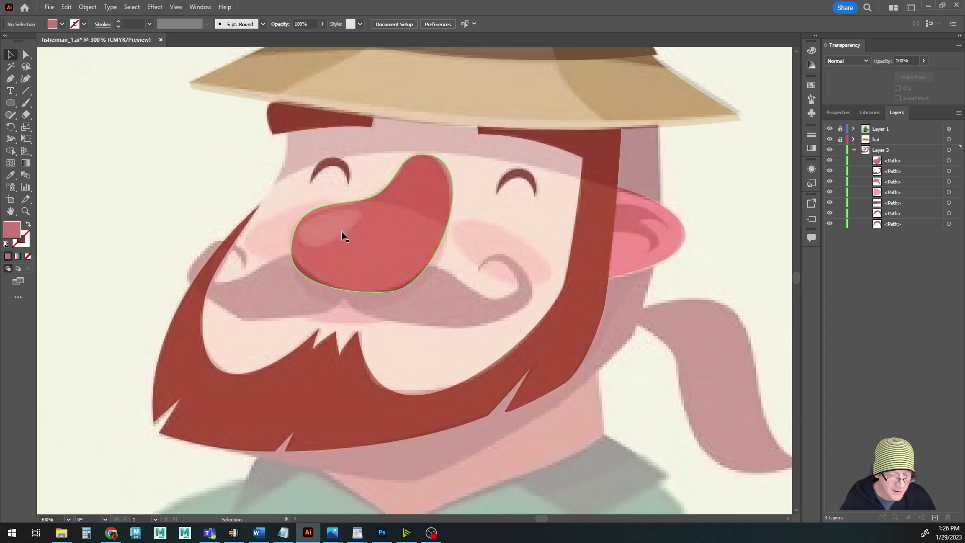
Draw a closed oval highlight path on the upper left of the nose
{"action": "left_click", "coordinate": [11, 79]}
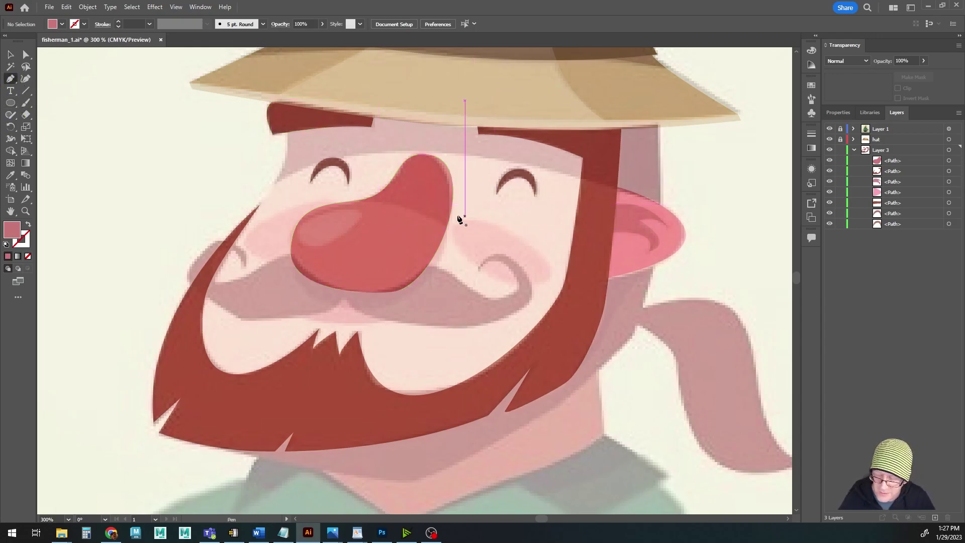
{"action": "scroll", "coordinate": [361, 216], "scroll_direction": "up", "scroll_amount": 2}
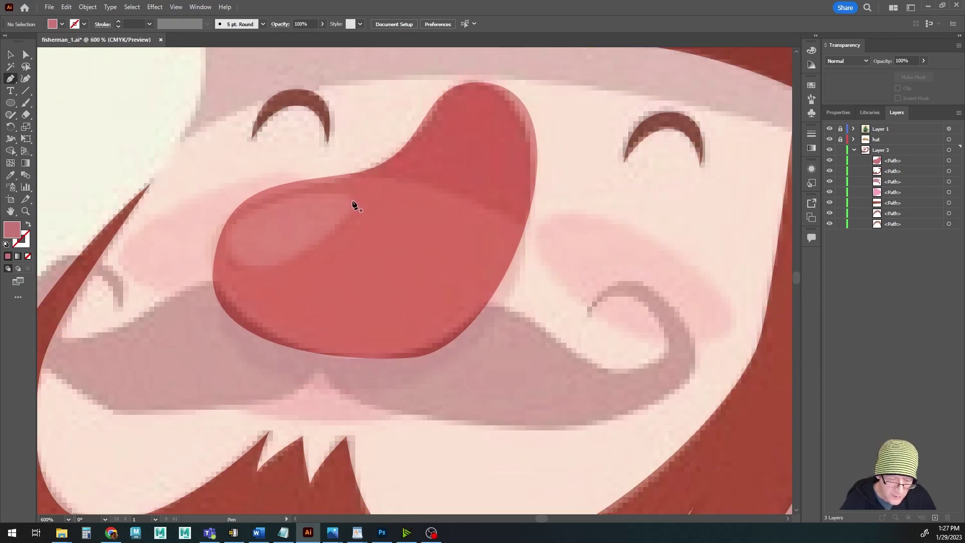
{"action": "left_click_drag", "start_coordinate": [352, 201], "coordinate": [345, 177]}
{"action": "left_click_drag", "start_coordinate": [230, 236], "coordinate": [295, 268]}
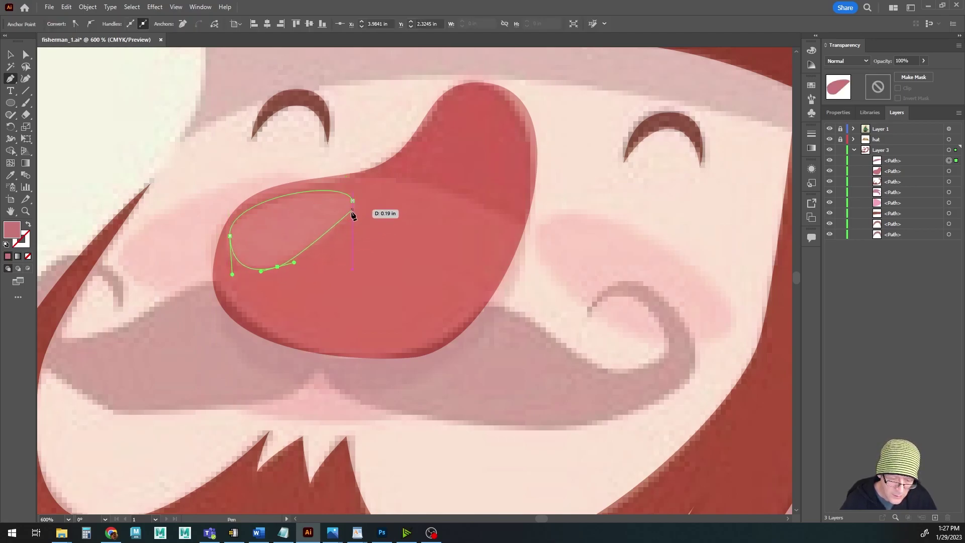
{"action": "left_click_drag", "start_coordinate": [352, 200], "coordinate": [357, 177]}
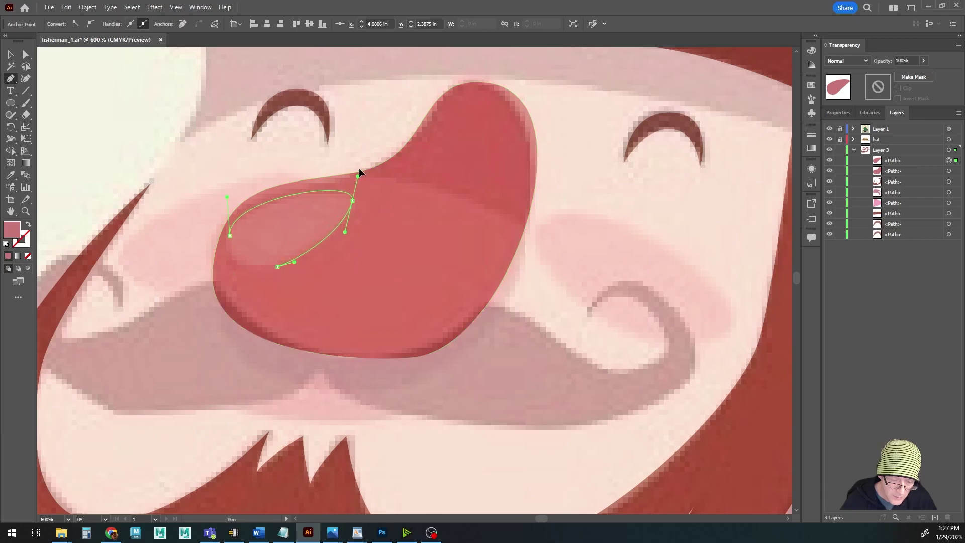
{"action": "left_click_drag", "start_coordinate": [345, 231], "coordinate": [355, 230]}
{"action": "left_click_drag", "start_coordinate": [280, 272], "coordinate": [285, 267]}
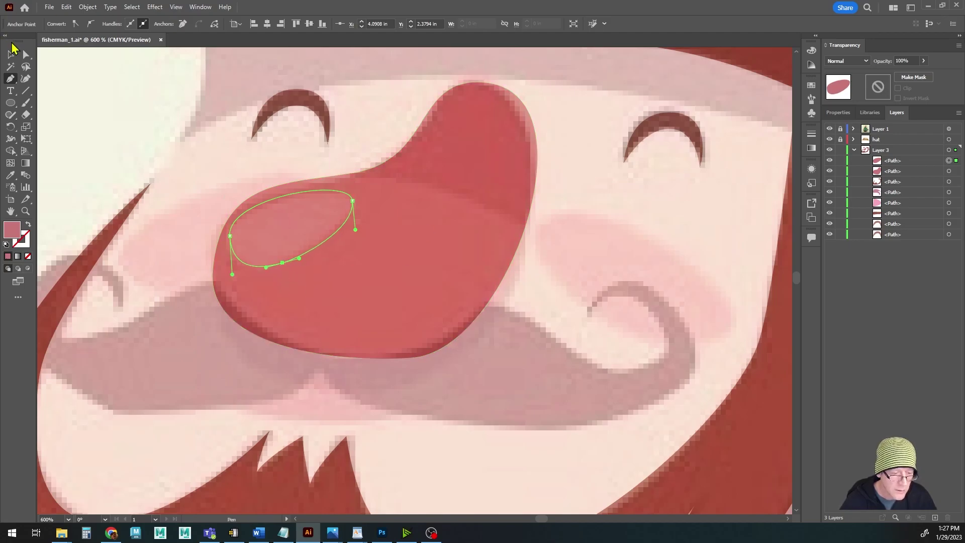
Fill the highlight oval with white
{"action": "left_click", "coordinate": [10, 55]}
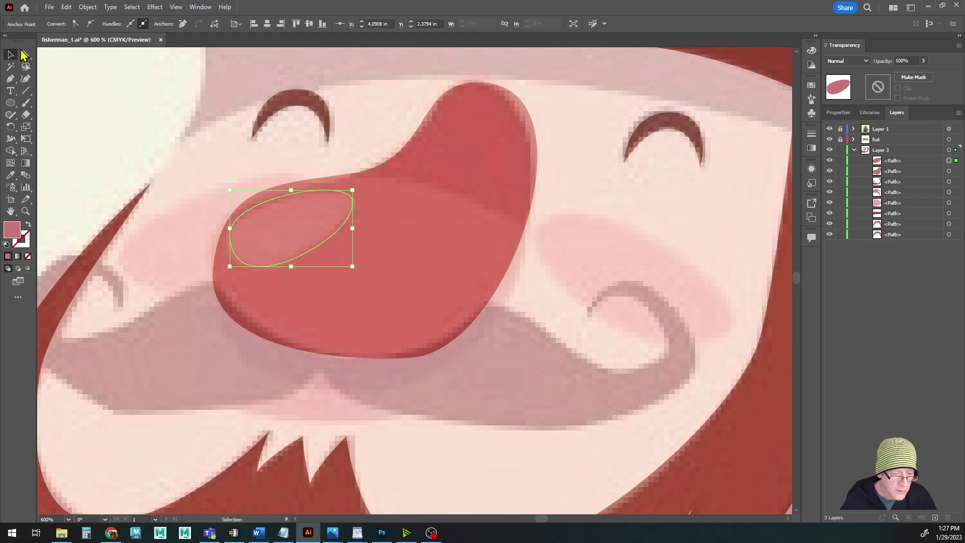
{"action": "double_click", "coordinate": [10, 232]}
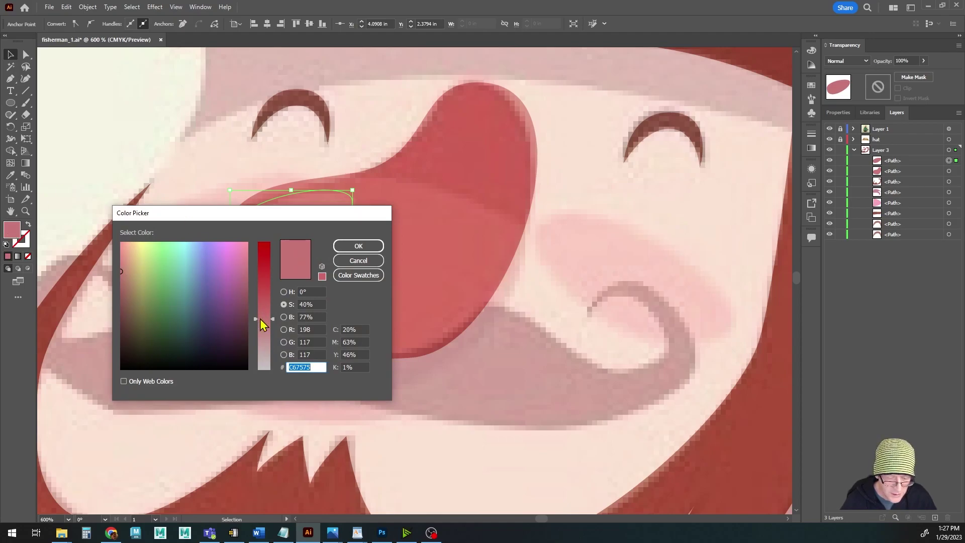
{"action": "left_click_drag", "start_coordinate": [261, 322], "coordinate": [281, 406]}
{"action": "left_click_drag", "start_coordinate": [121, 271], "coordinate": [121, 243]}
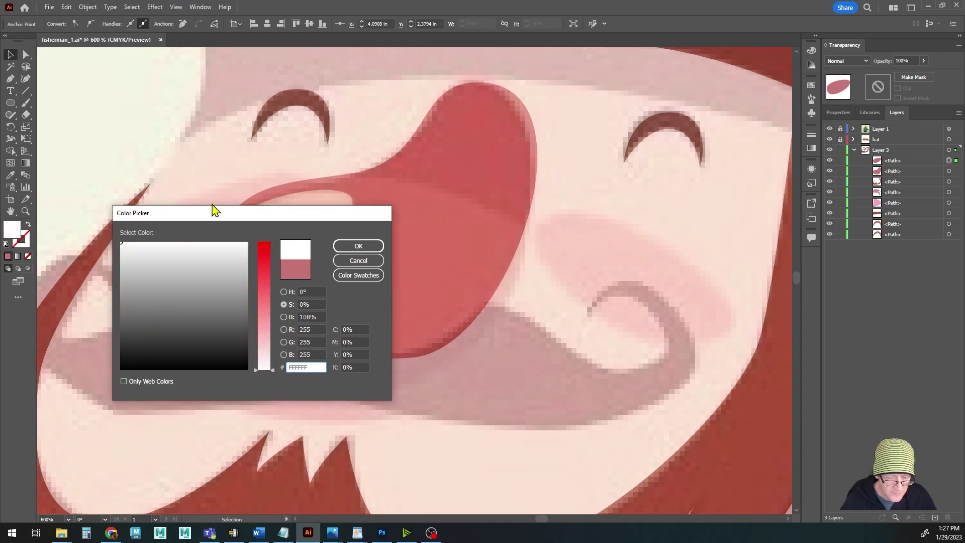
{"action": "left_click", "coordinate": [359, 246]}
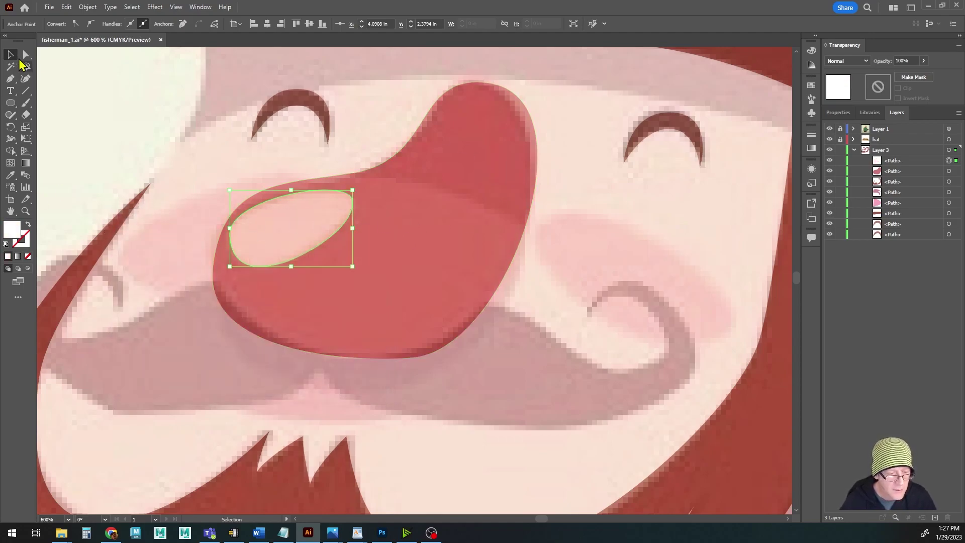
Set the highlight's opacity to 50%, checking it with the reference image hidden
{"action": "left_click", "coordinate": [923, 61]}
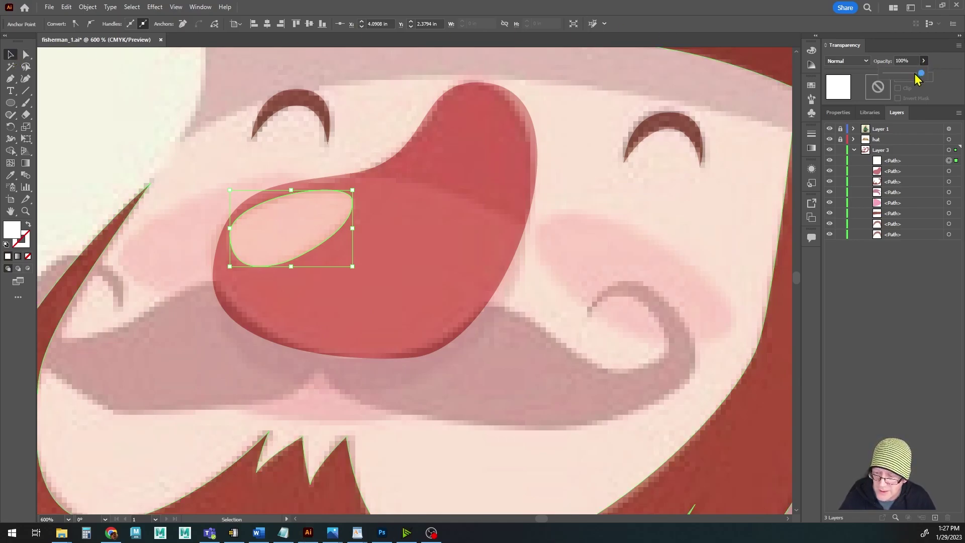
{"action": "left_click_drag", "start_coordinate": [918, 74], "coordinate": [899, 85]}
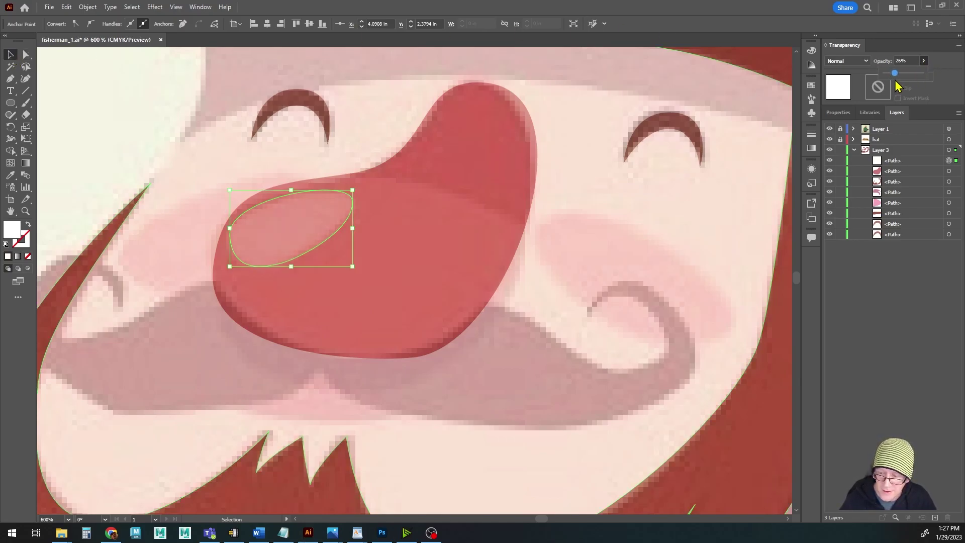
{"action": "left_click", "coordinate": [829, 130]}
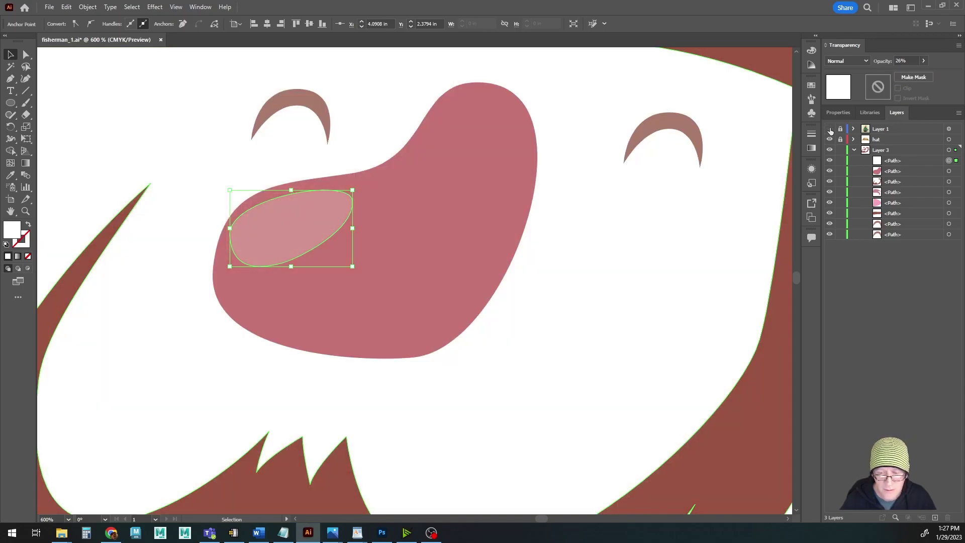
{"action": "left_click", "coordinate": [923, 61]}
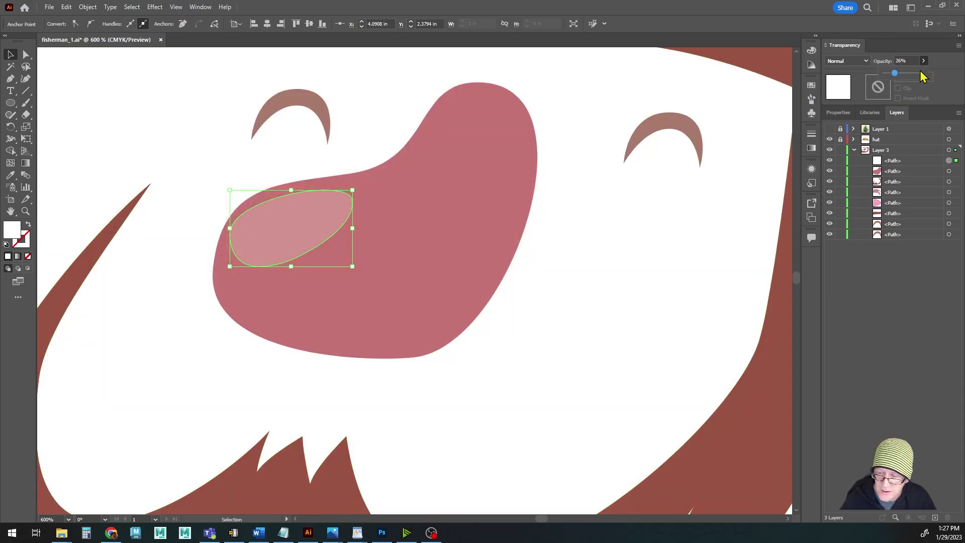
{"action": "left_click_drag", "start_coordinate": [896, 73], "coordinate": [903, 73]}
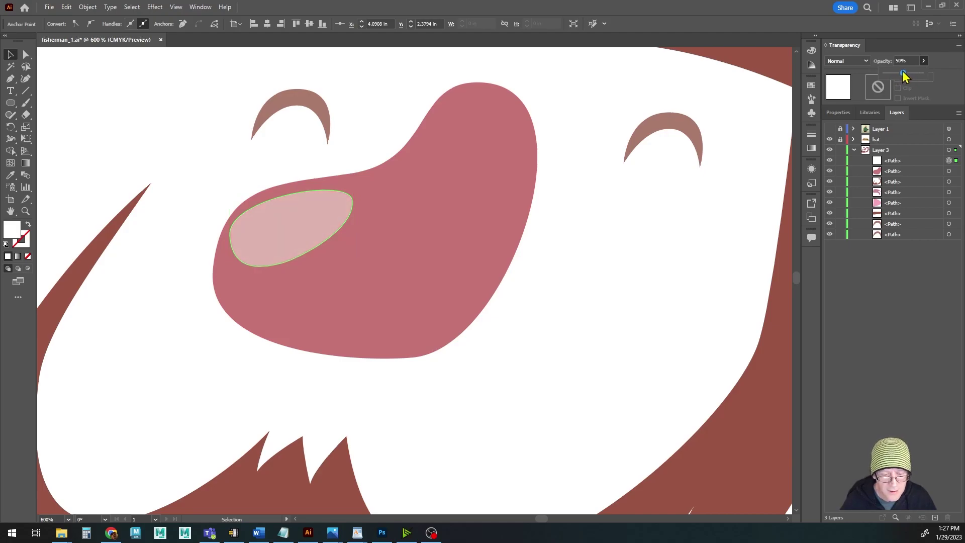
{"action": "left_click", "coordinate": [829, 130]}
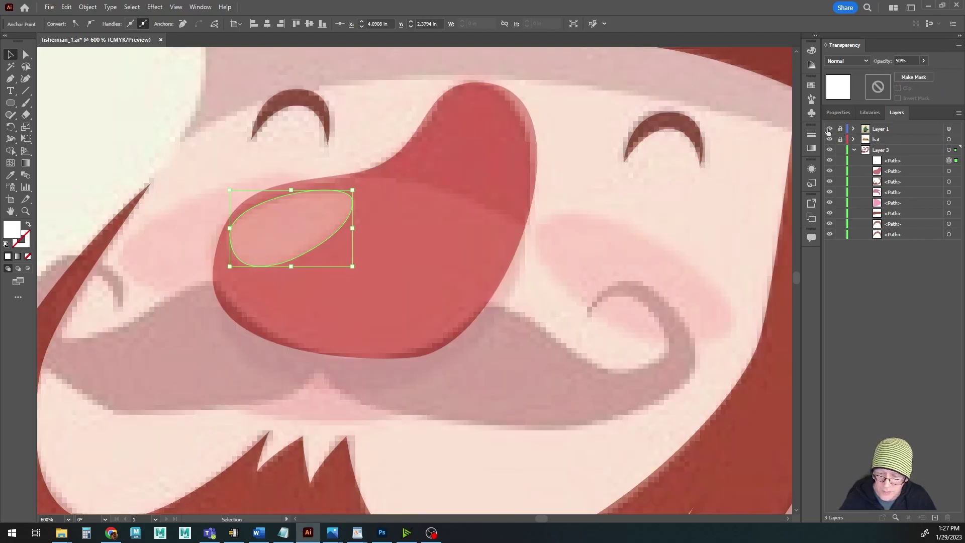
{"action": "left_click", "coordinate": [95, 124]}
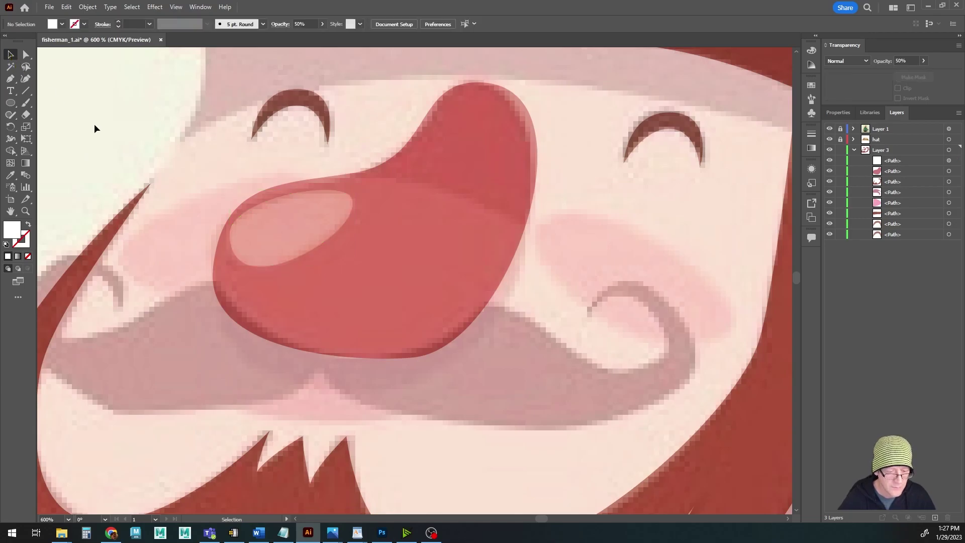
Bring the mustache into view, pick the Pen tool, and set the fill to red
{"action": "scroll", "coordinate": [126, 236], "scroll_direction": "down", "scroll_amount": 1}
{"action": "left_click_drag", "start_coordinate": [120, 259], "coordinate": [242, 261]}
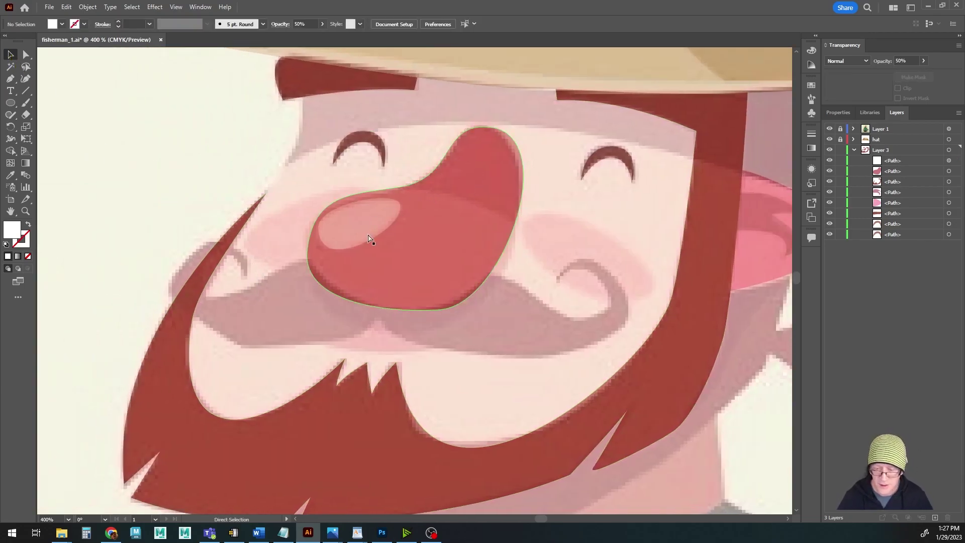
{"action": "left_click_drag", "start_coordinate": [499, 286], "coordinate": [475, 274]}
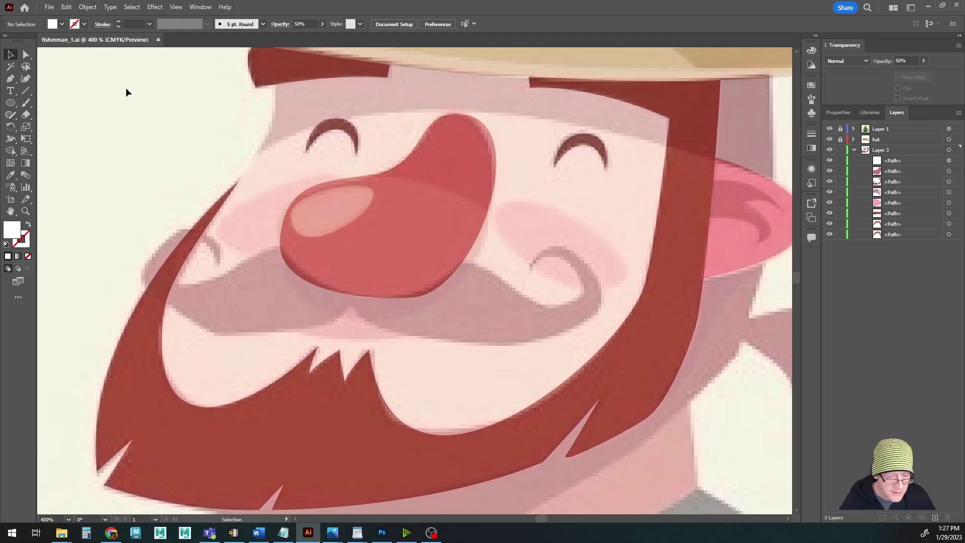
{"action": "left_click", "coordinate": [10, 78]}
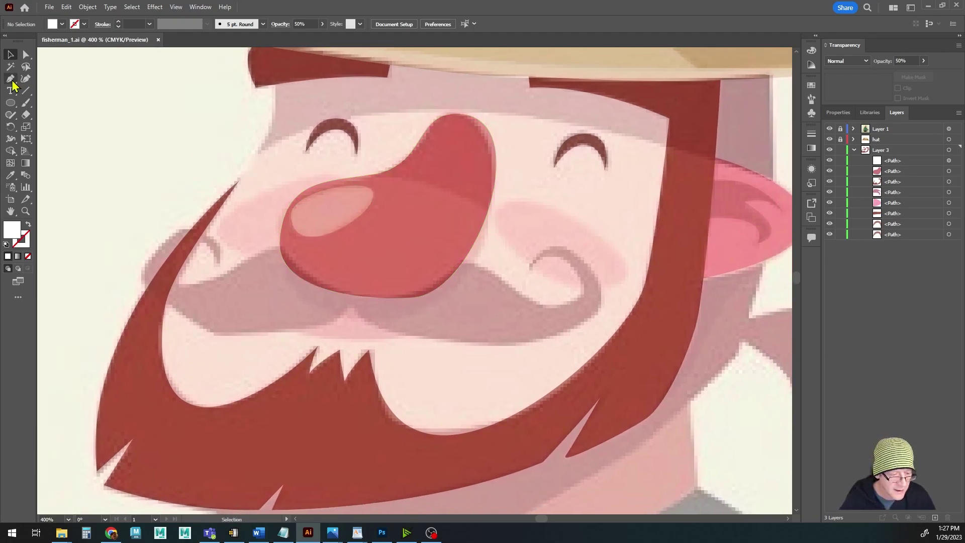
{"action": "double_click", "coordinate": [13, 232]}
{"action": "left_click_drag", "start_coordinate": [230, 221], "coordinate": [687, 304]}
{"action": "left_click_drag", "start_coordinate": [739, 417], "coordinate": [730, 387]}
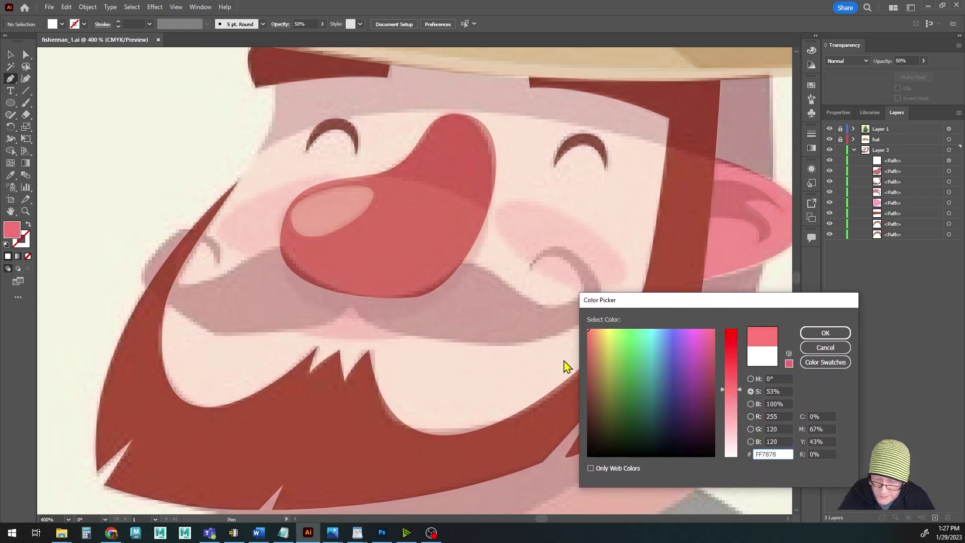
{"action": "mouse_move", "coordinate": [589, 353]}
{"action": "left_mouse_down"}
{"action": "mouse_move", "coordinate": [590, 385]}
{"action": "mouse_move", "coordinate": [584, 369]}
{"action": "left_mouse_up"}
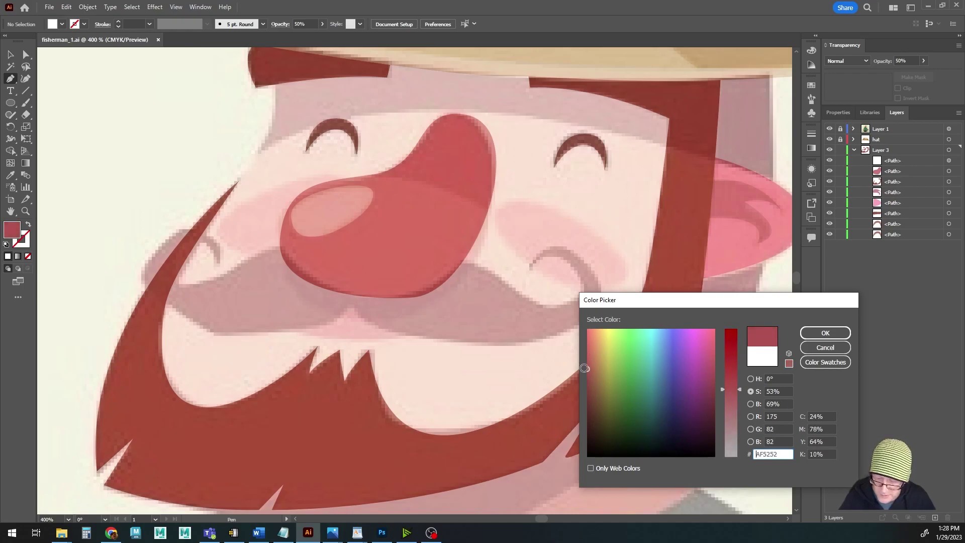
{"action": "left_click", "coordinate": [825, 333]}
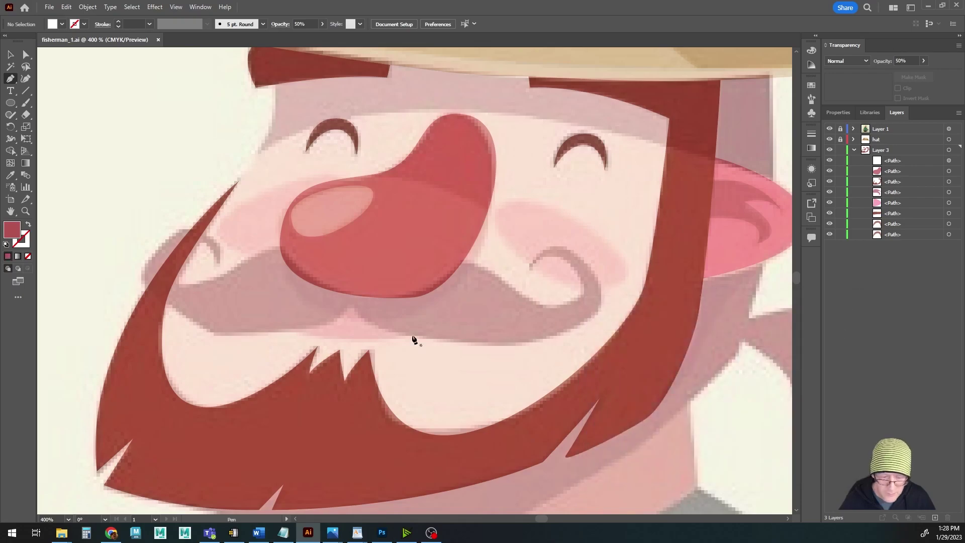
Trace around the mustache's left curled tip and along its lower edge under the middle
{"action": "left_click", "coordinate": [217, 261]}
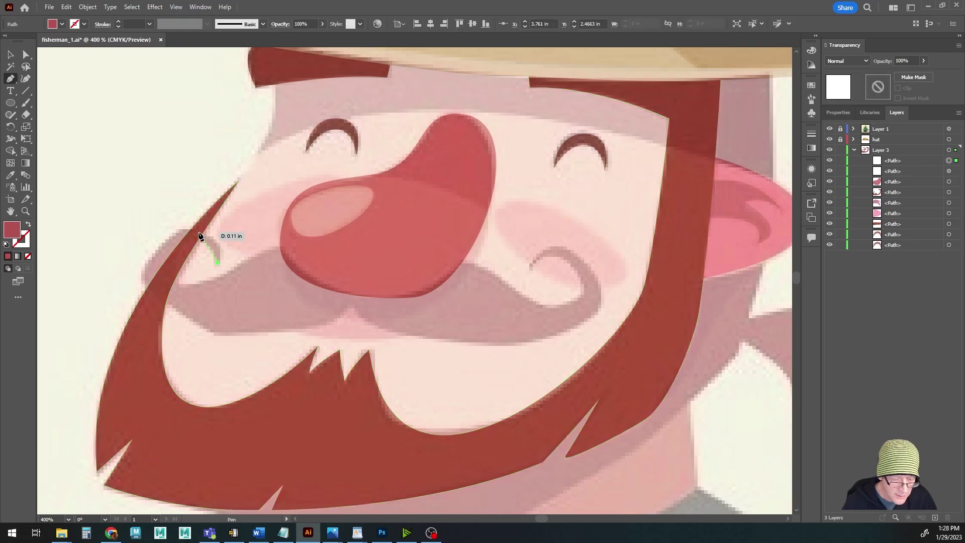
{"action": "left_click", "coordinate": [157, 254]}
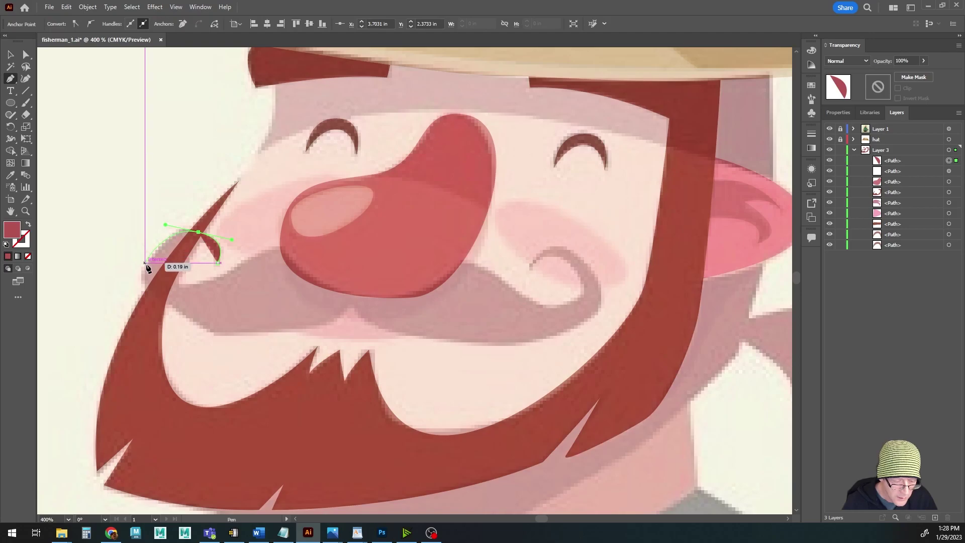
{"action": "left_click_drag", "start_coordinate": [145, 273], "coordinate": [148, 286]}
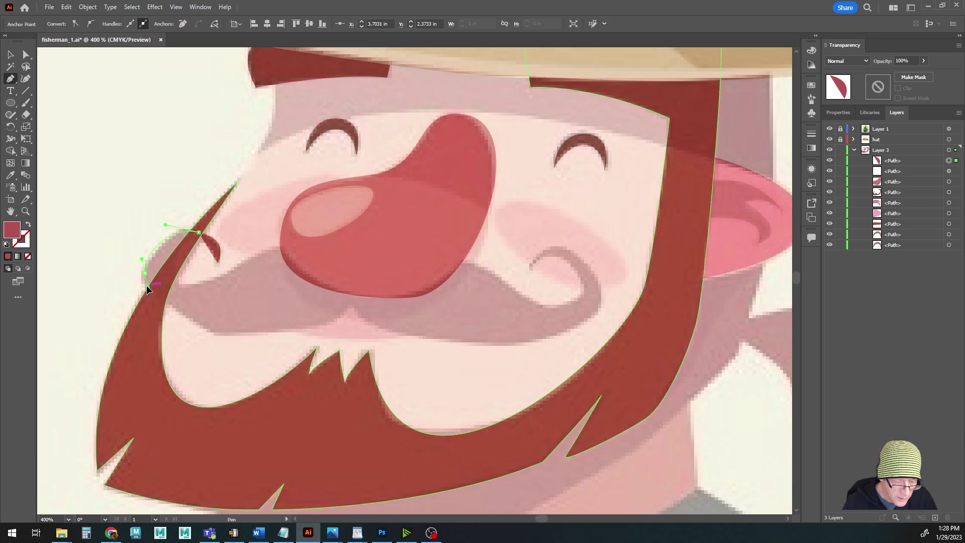
{"action": "left_click_drag", "start_coordinate": [207, 335], "coordinate": [211, 333]}
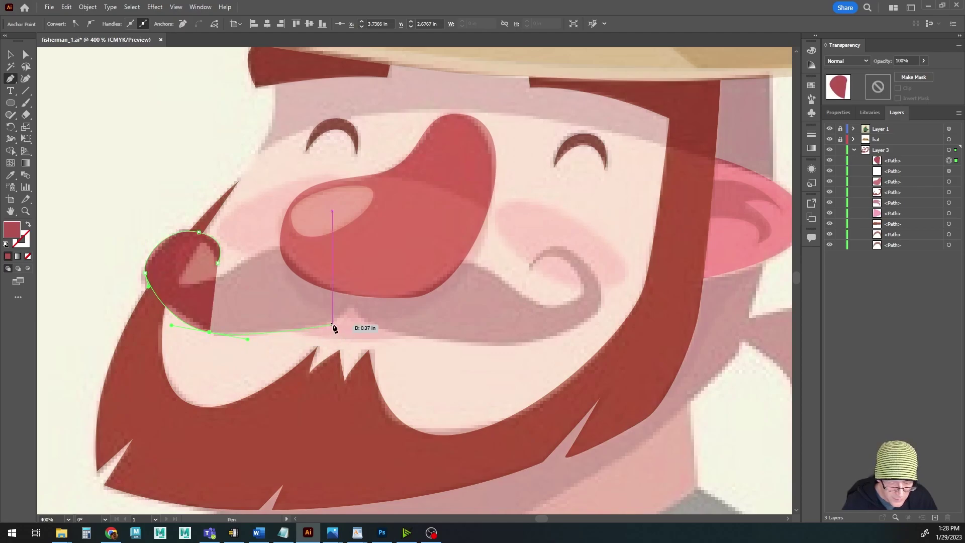
{"action": "left_click_drag", "start_coordinate": [350, 307], "coordinate": [384, 275]}
{"action": "left_click", "coordinate": [350, 308]}
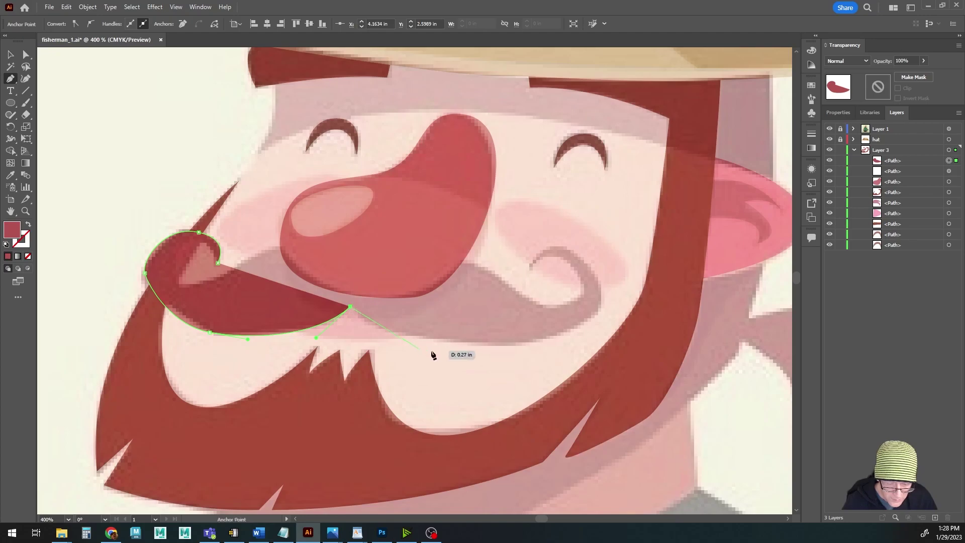
{"action": "left_click_drag", "start_coordinate": [456, 343], "coordinate": [537, 342]}
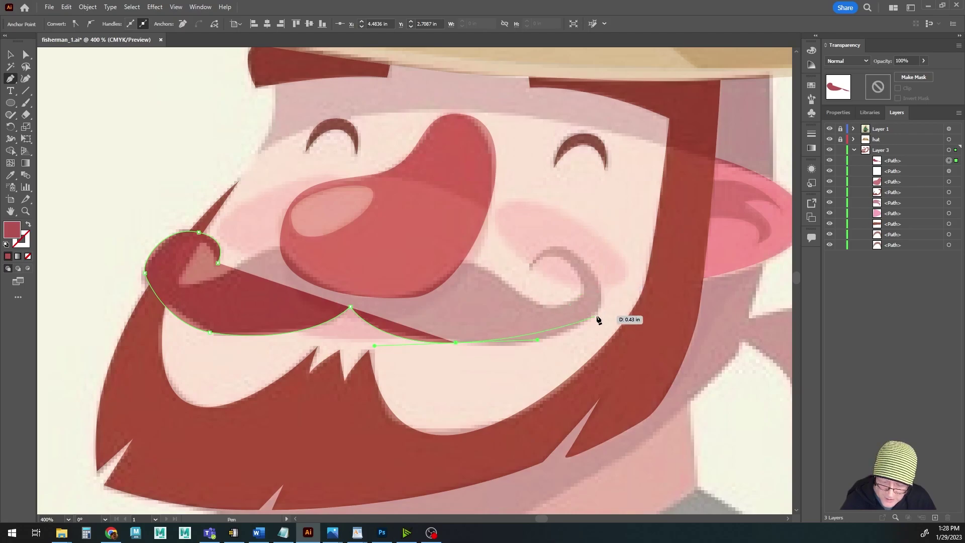
Curve the outline up into the right curl, shaping its top and placing the tip's end point
{"action": "left_click_drag", "start_coordinate": [597, 311], "coordinate": [635, 277]}
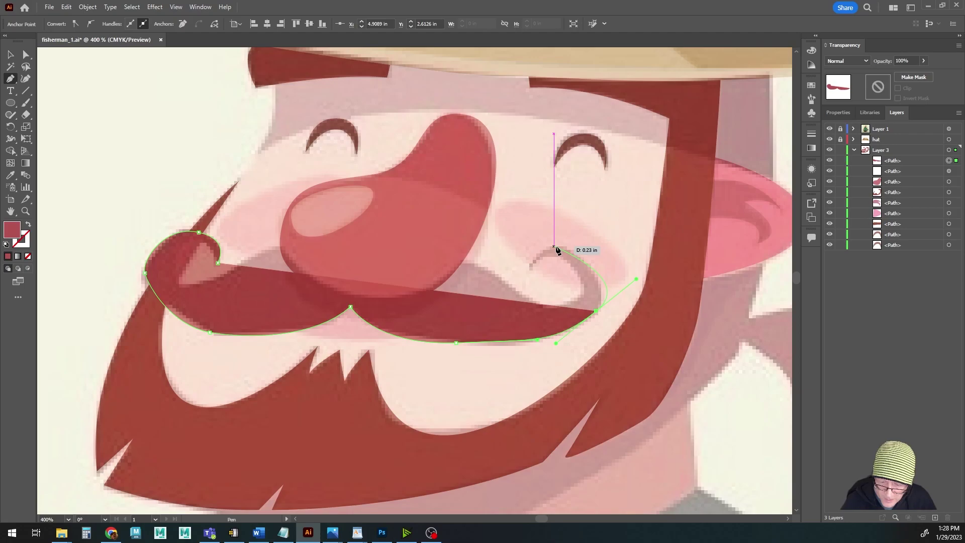
{"action": "left_click_drag", "start_coordinate": [554, 246], "coordinate": [530, 246]}
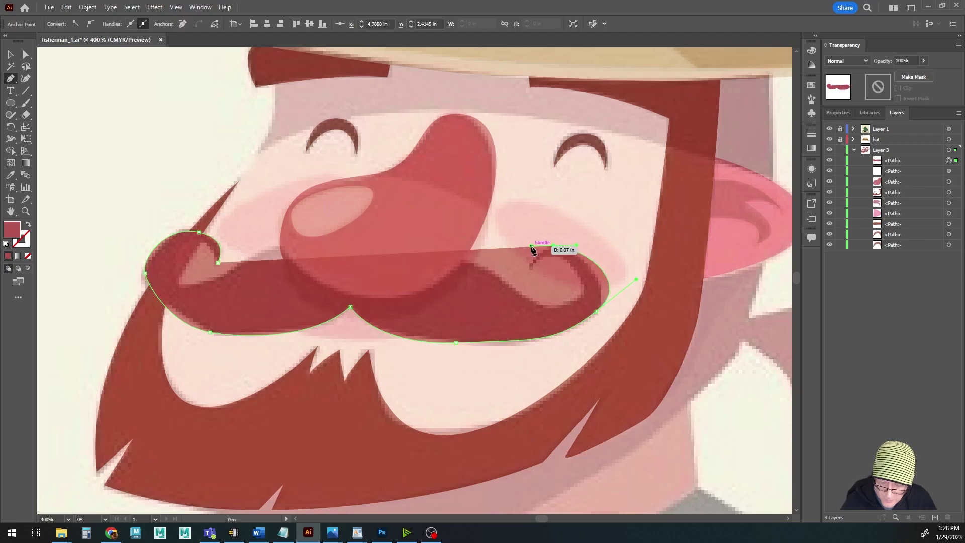
{"action": "left_click_drag", "start_coordinate": [636, 280], "coordinate": [620, 290]}
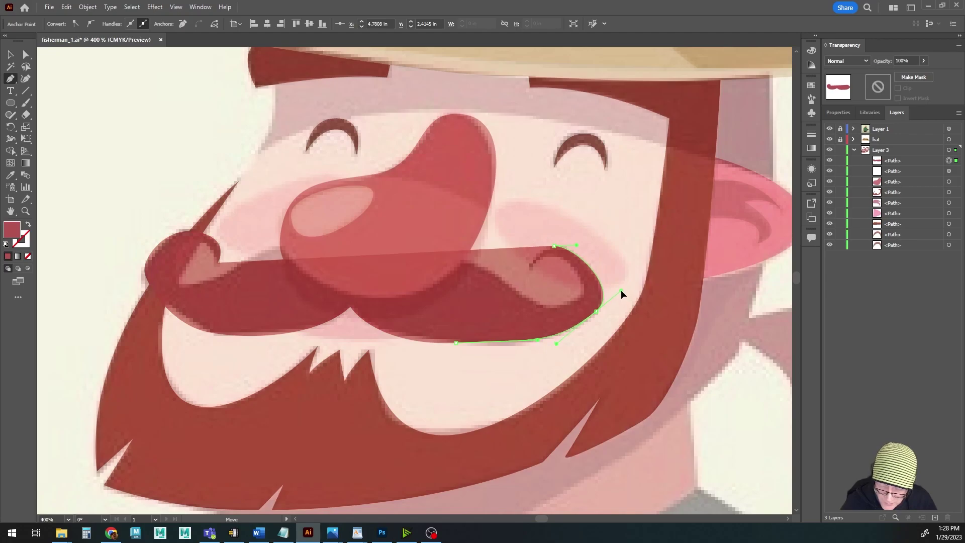
{"action": "left_click_drag", "start_coordinate": [529, 271], "coordinate": [533, 271]}
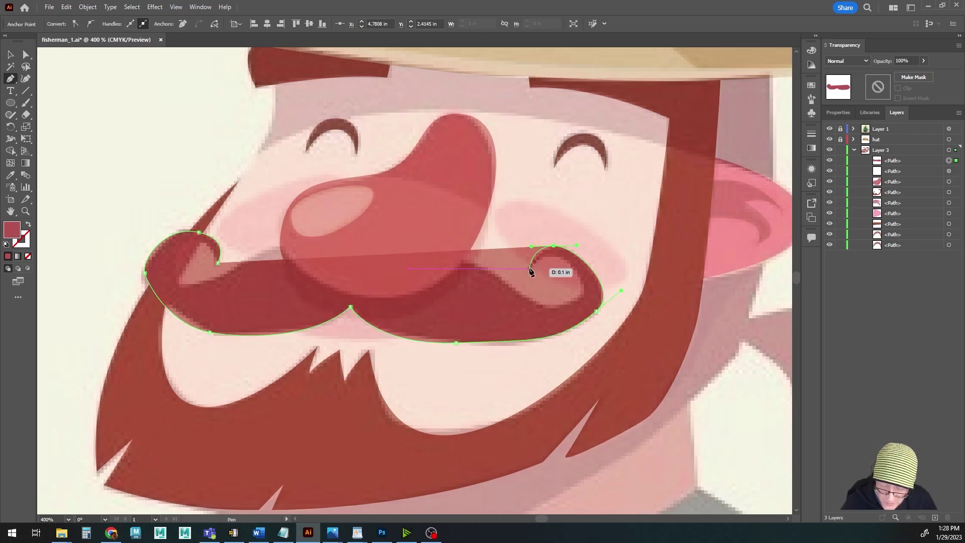
{"action": "left_click_drag", "start_coordinate": [531, 272], "coordinate": [531, 272]}
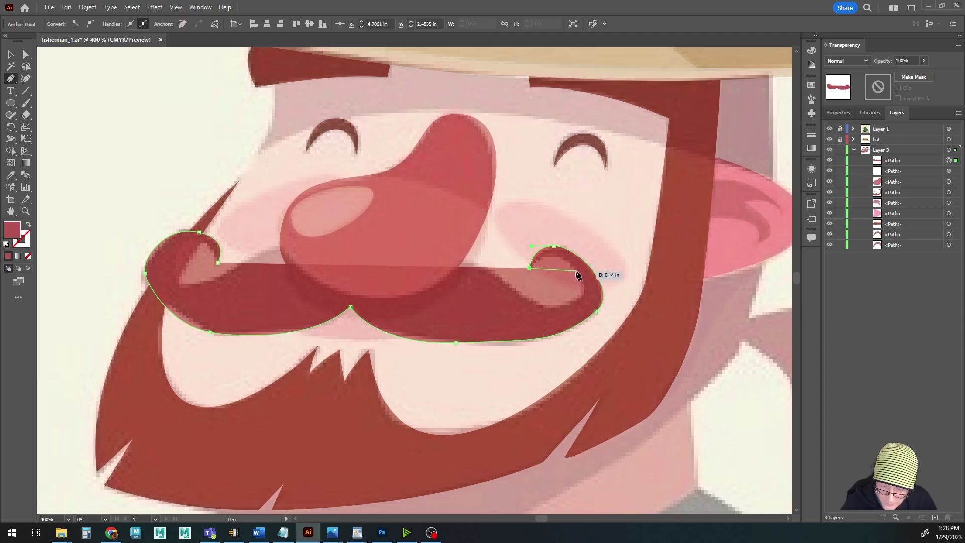
{"action": "left_click_drag", "start_coordinate": [583, 285], "coordinate": [608, 338]}
{"action": "left_click", "coordinate": [596, 312]}
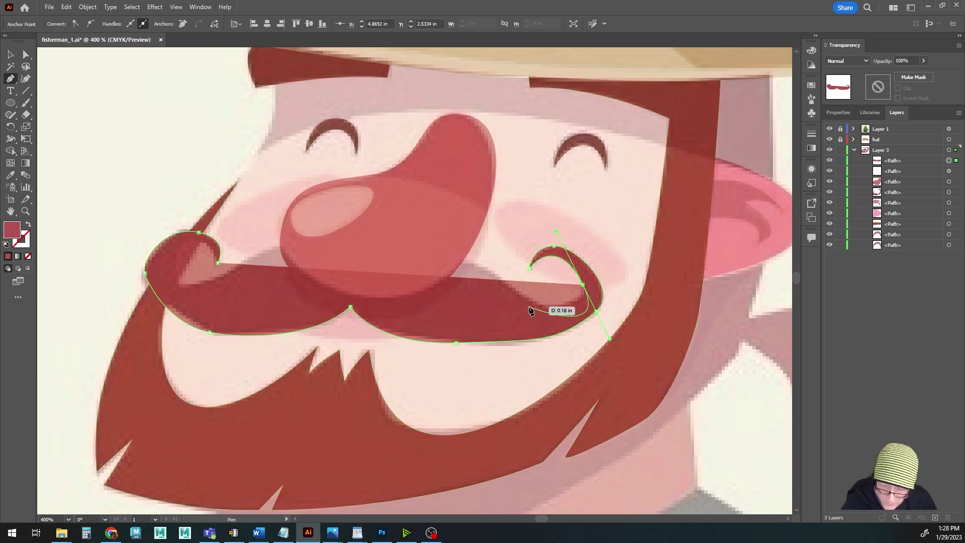
Refine the right curl's inner curve and top by adjusting its points and handles
{"action": "key", "text": "ctrl"}
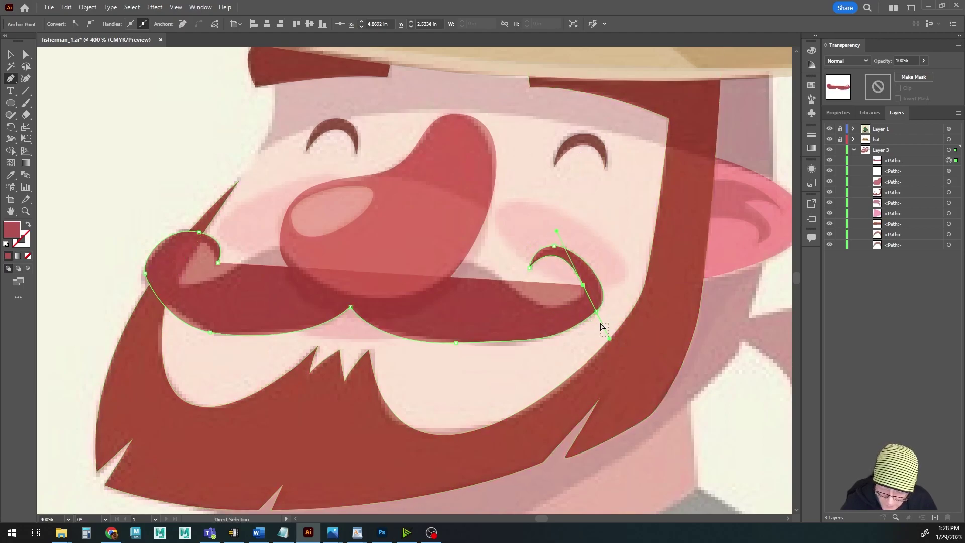
{"action": "left_click", "coordinate": [600, 322], "text": "ctrl"}
{"action": "key", "text": "ctrl+z"}
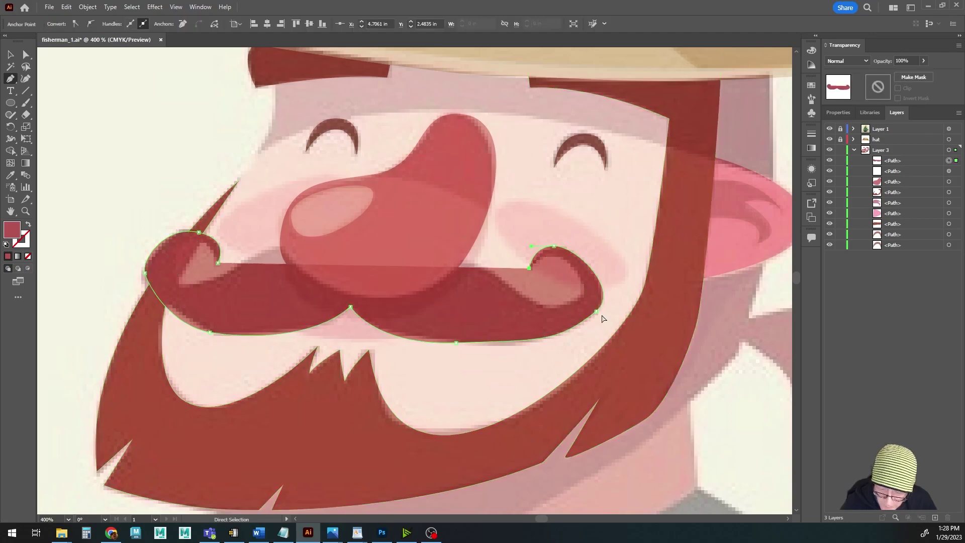
{"action": "left_click_drag", "start_coordinate": [584, 291], "coordinate": [597, 328]}
{"action": "key", "text": "ctrl"}
{"action": "key", "text": "ctrl"}
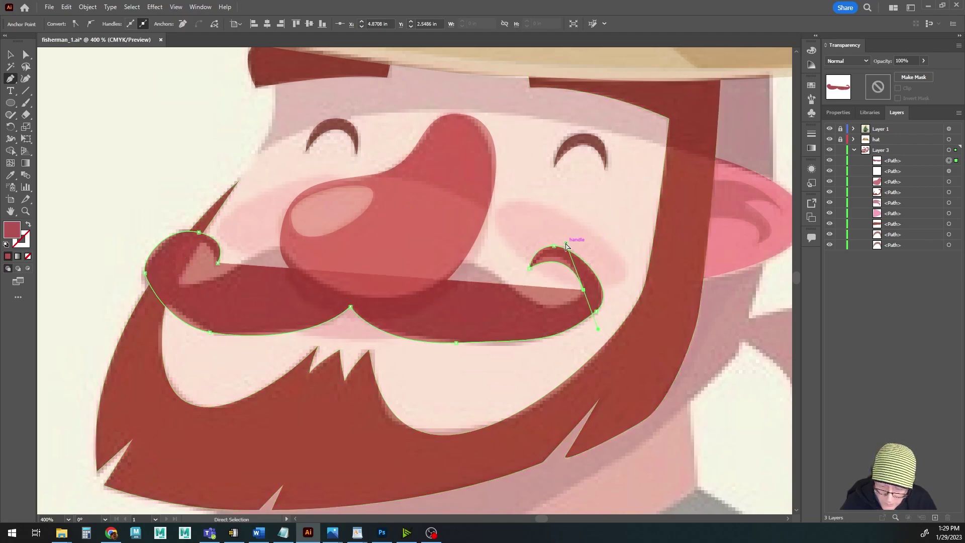
{"action": "left_click_drag", "start_coordinate": [568, 243], "coordinate": [563, 230]}
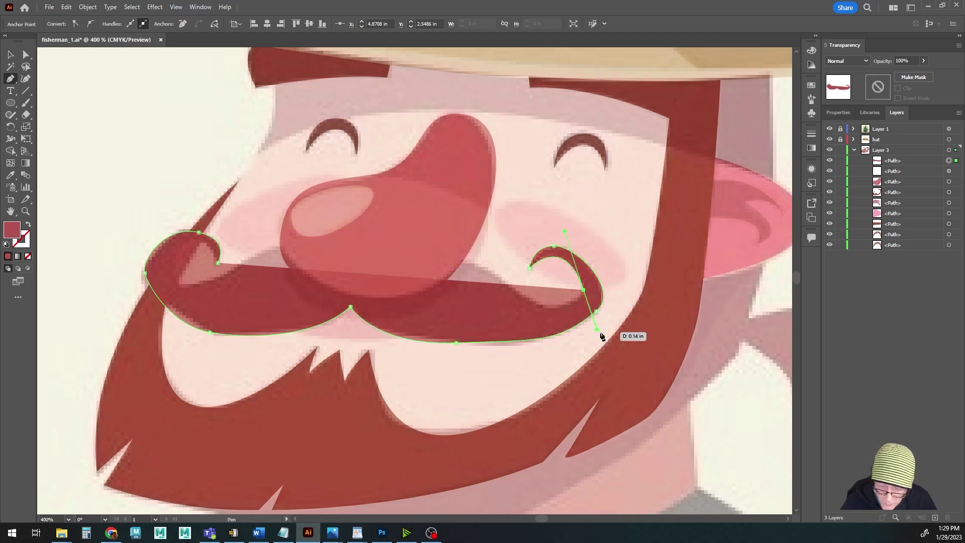
{"action": "key", "text": "ctrl"}
{"action": "left_click", "coordinate": [596, 311]}
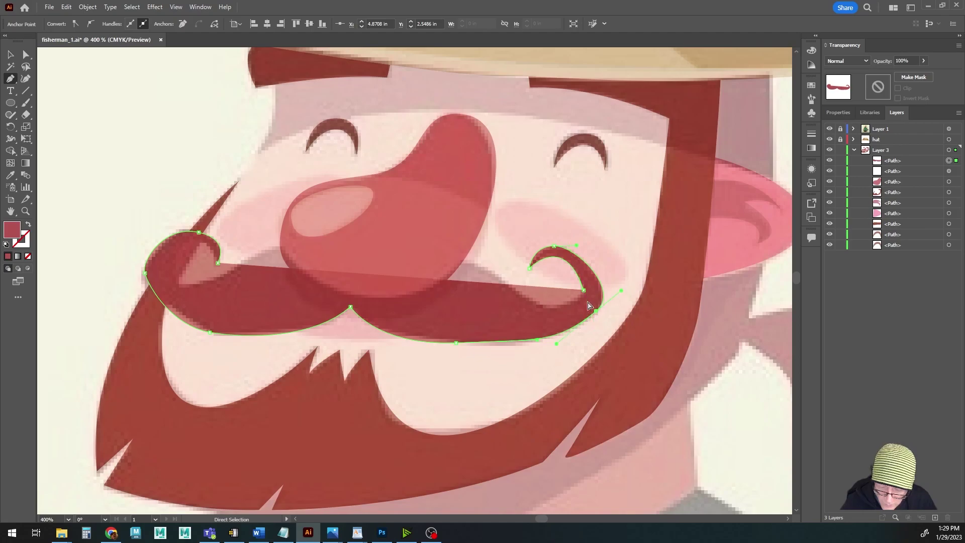
{"action": "left_click", "coordinate": [584, 290]}
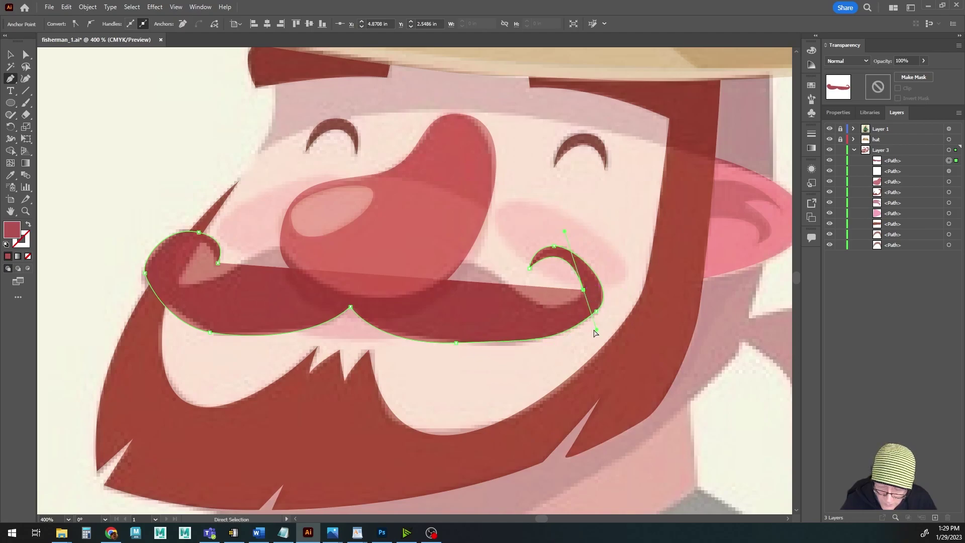
{"action": "left_click_drag", "start_coordinate": [597, 331], "coordinate": [586, 300]}
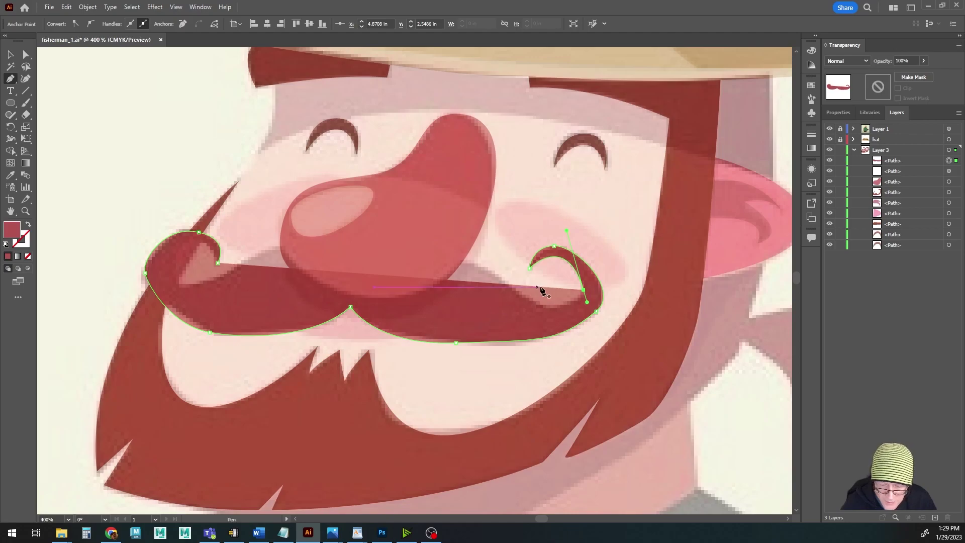
Trace the mustache's top edge from the right curl, with a notch under the nose, into the left curl's hook
{"action": "left_click", "coordinate": [583, 290]}
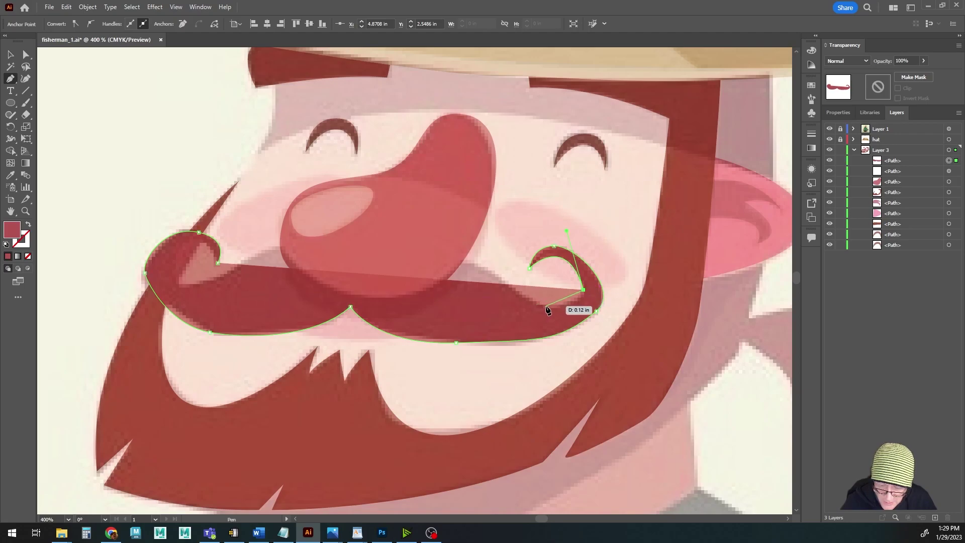
{"action": "left_click_drag", "start_coordinate": [546, 306], "coordinate": [508, 303]}
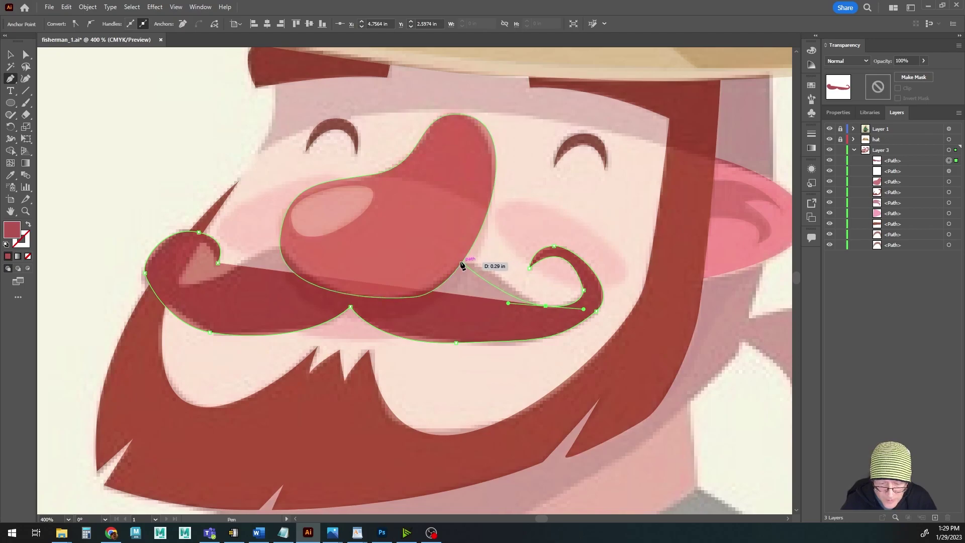
{"action": "left_click_drag", "start_coordinate": [454, 259], "coordinate": [397, 258]}
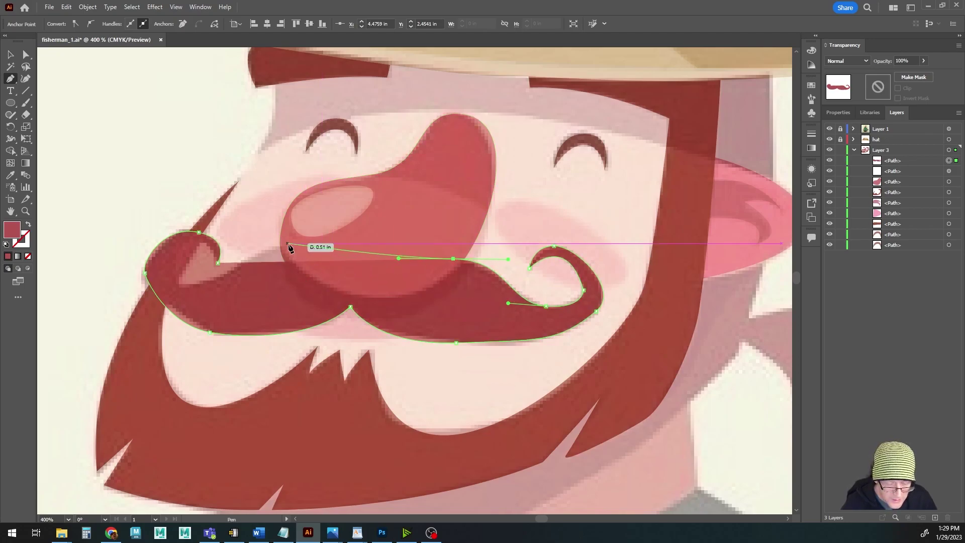
{"action": "left_click_drag", "start_coordinate": [387, 269], "coordinate": [388, 268]}
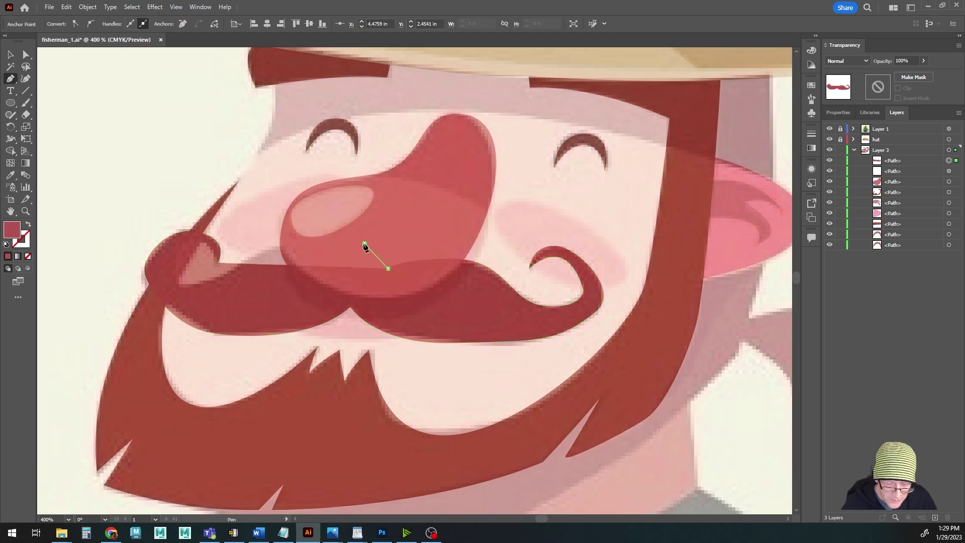
{"action": "left_click", "coordinate": [364, 243]}
{"action": "left_click", "coordinate": [339, 263]}
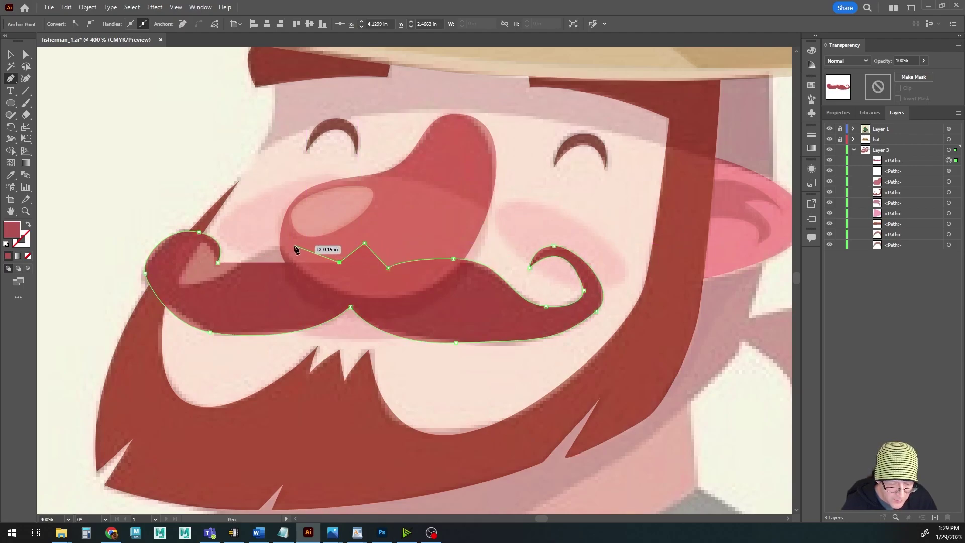
{"action": "left_click_drag", "start_coordinate": [292, 247], "coordinate": [265, 247]}
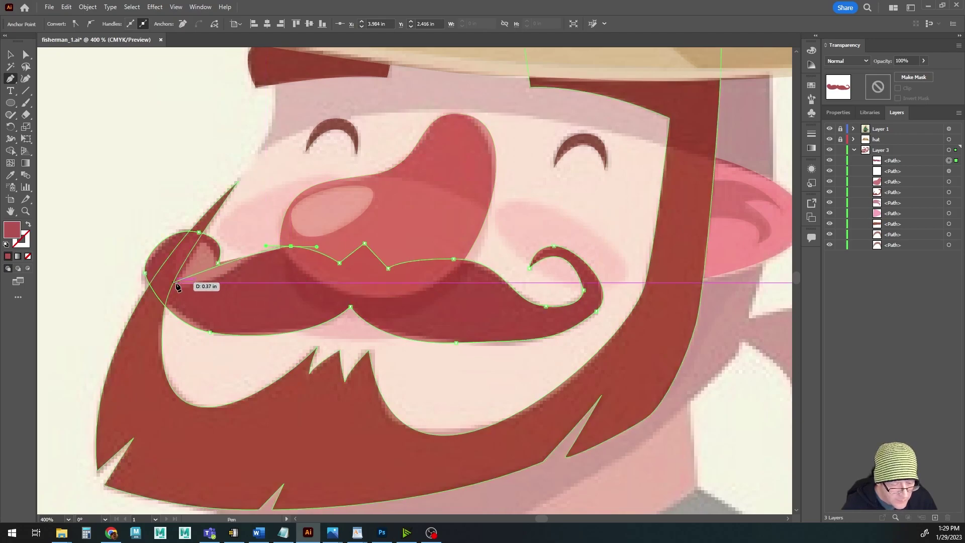
{"action": "left_click_drag", "start_coordinate": [184, 285], "coordinate": [158, 277]}
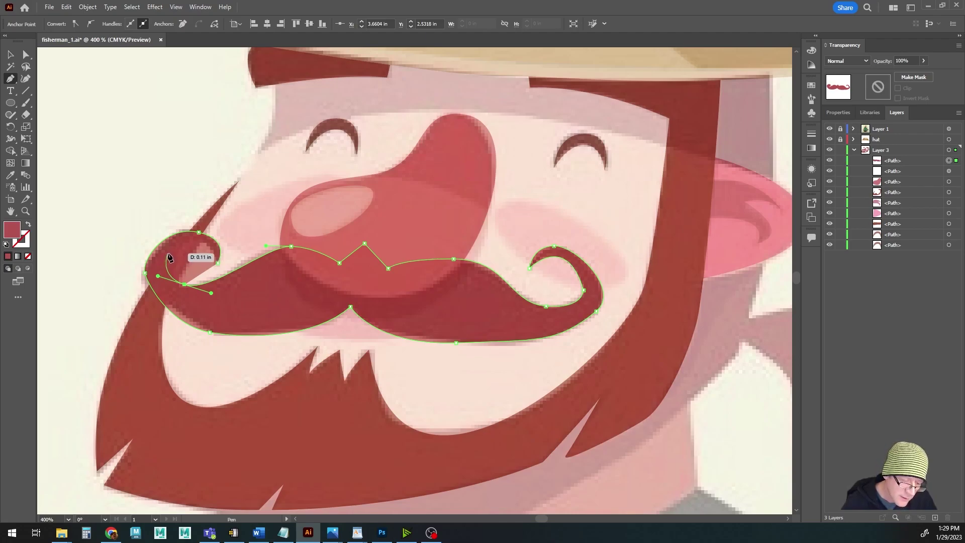
{"action": "left_click", "coordinate": [167, 255]}
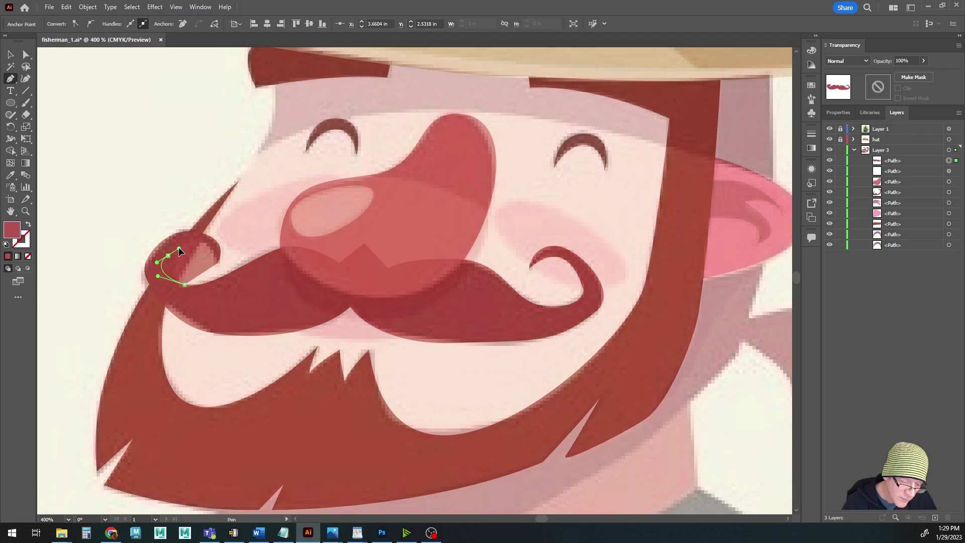
{"action": "left_click_drag", "start_coordinate": [179, 247], "coordinate": [237, 302]}
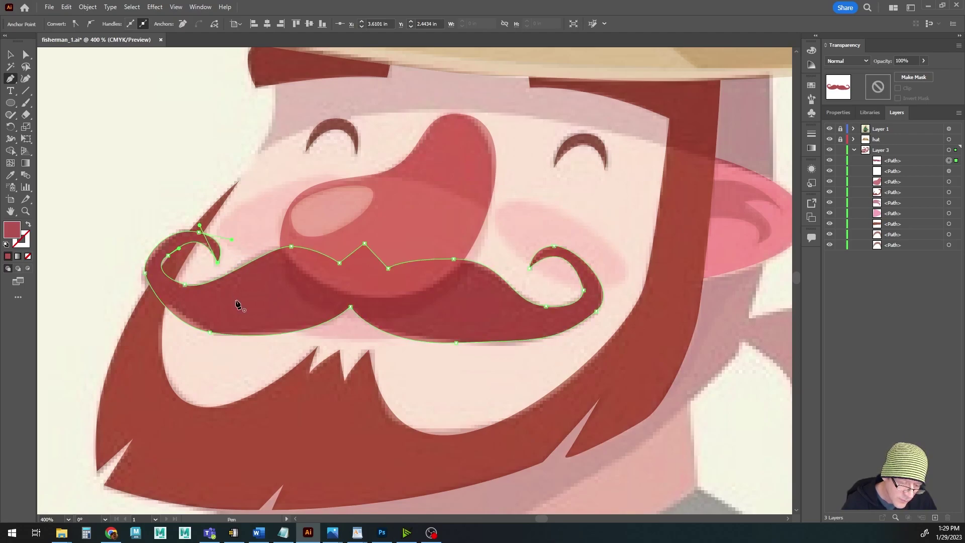
Switch to Direct Selection, zoom in on the left curl, and pull its inner anchor up-left
{"action": "left_click", "coordinate": [9, 56]}
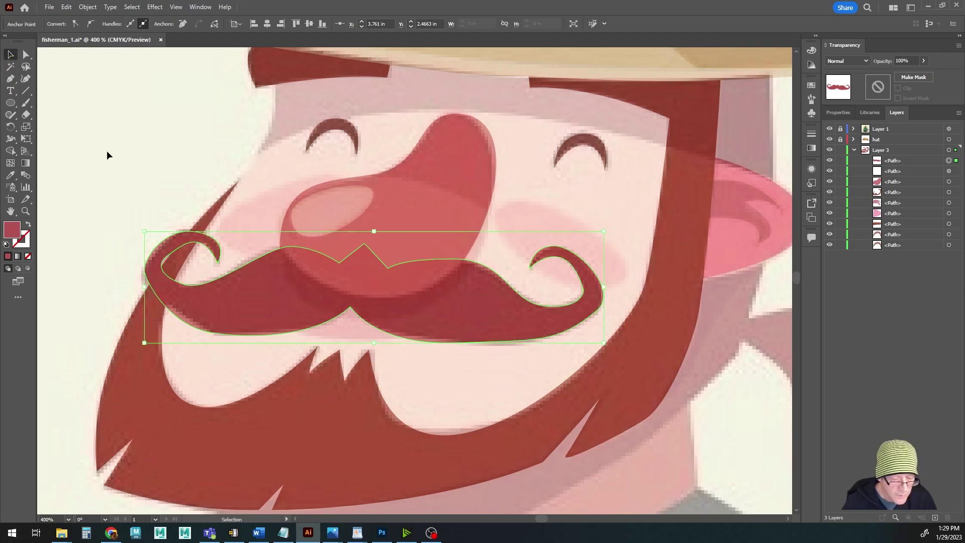
{"action": "key", "text": "a"}
{"action": "left_click", "coordinate": [216, 253]}
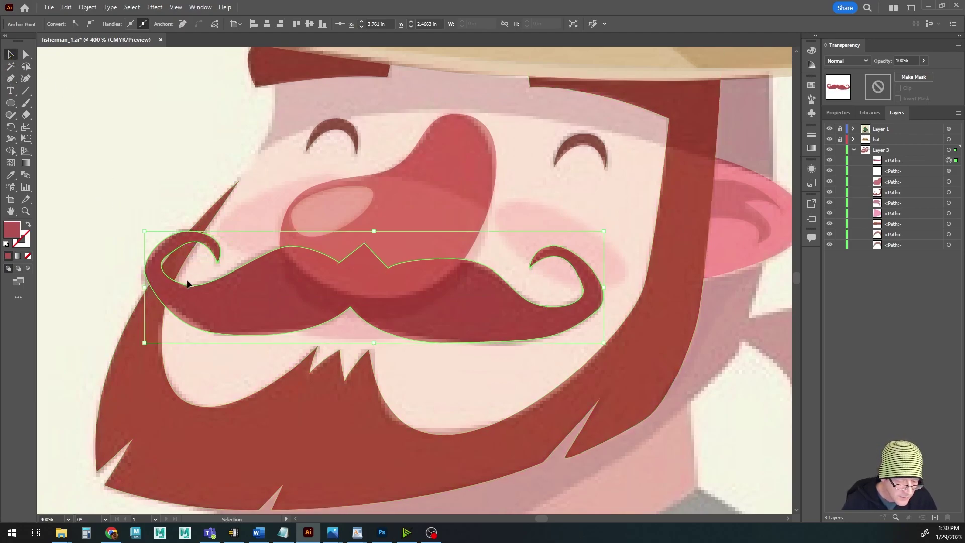
{"action": "key", "text": "ctrl+plus"}
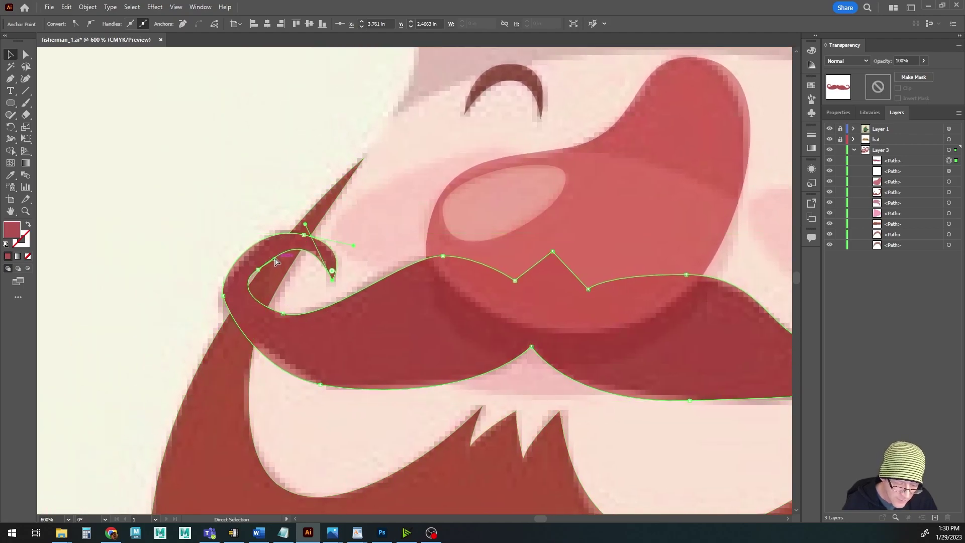
{"action": "left_click_drag", "start_coordinate": [275, 259], "coordinate": [265, 256]}
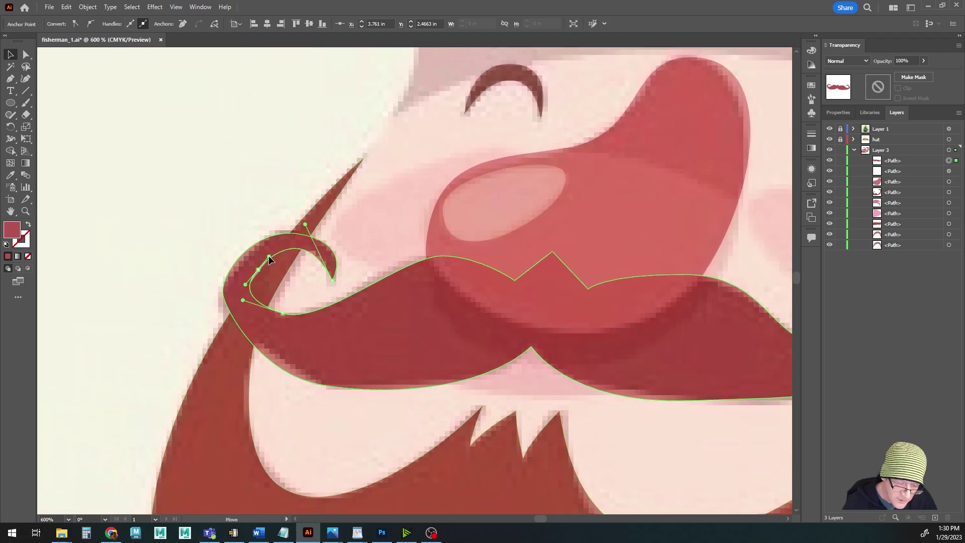
Nudge the left curl's lower and hook-tip anchors to match the reference, then return to Selection
{"action": "left_click", "coordinate": [281, 315]}
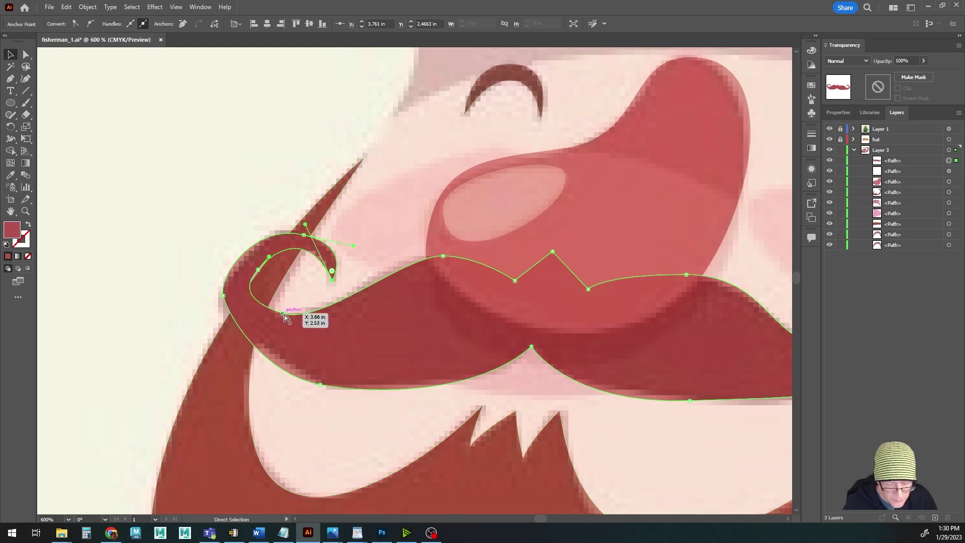
{"action": "left_click", "coordinate": [280, 315]}
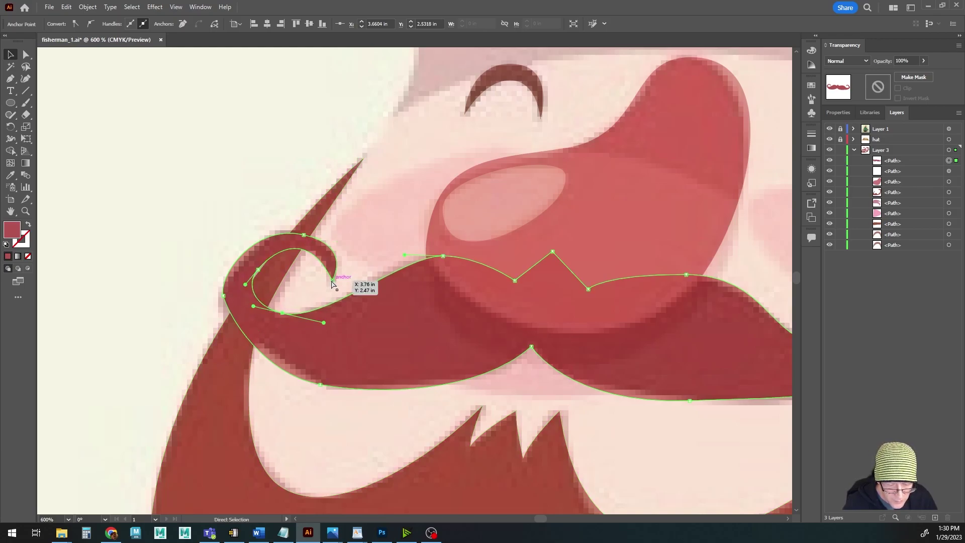
{"action": "left_click", "coordinate": [305, 233]}
{"action": "left_click", "coordinate": [304, 222]}
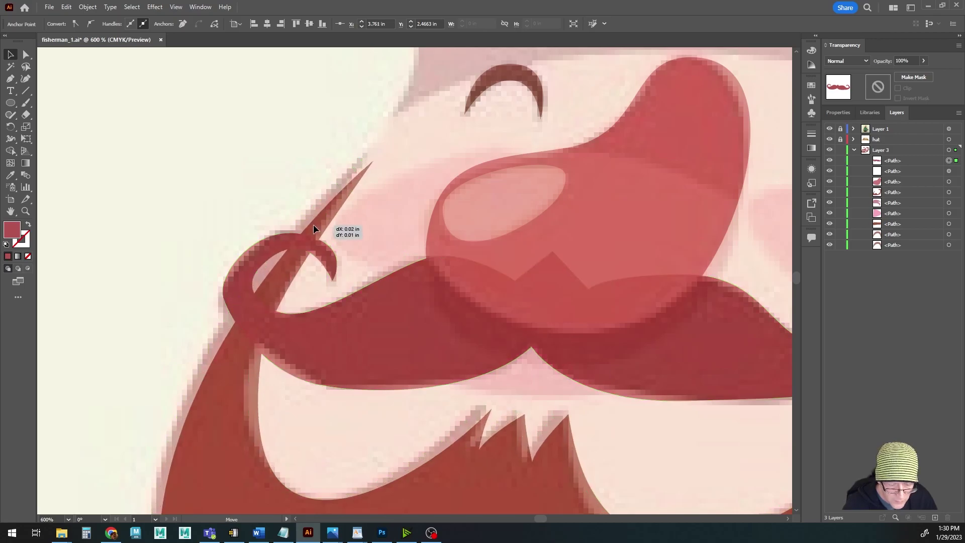
{"action": "left_click", "coordinate": [313, 224]}
{"action": "left_click_drag", "start_coordinate": [332, 279], "coordinate": [333, 282]}
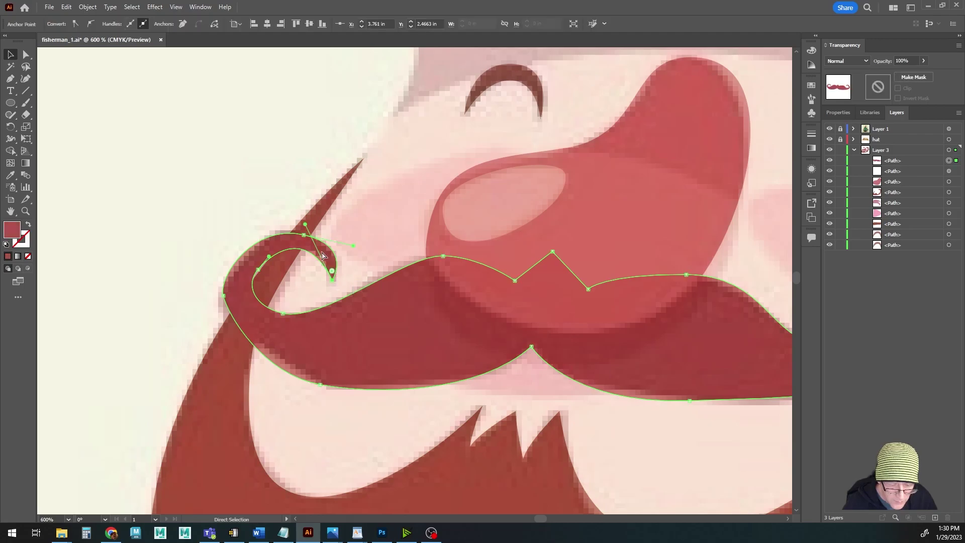
{"action": "left_click", "coordinate": [311, 226]}
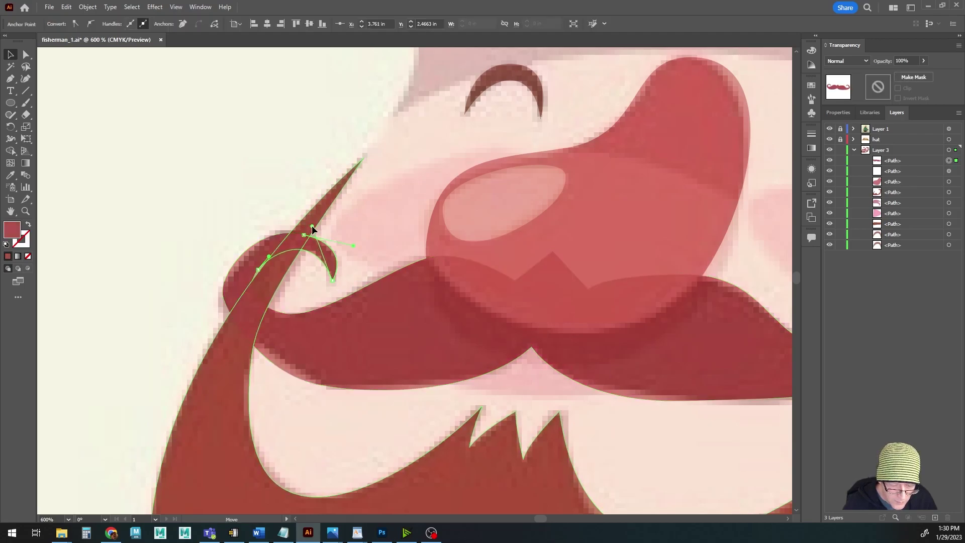
{"action": "left_click", "coordinate": [322, 243]}
{"action": "left_click", "coordinate": [10, 55]}
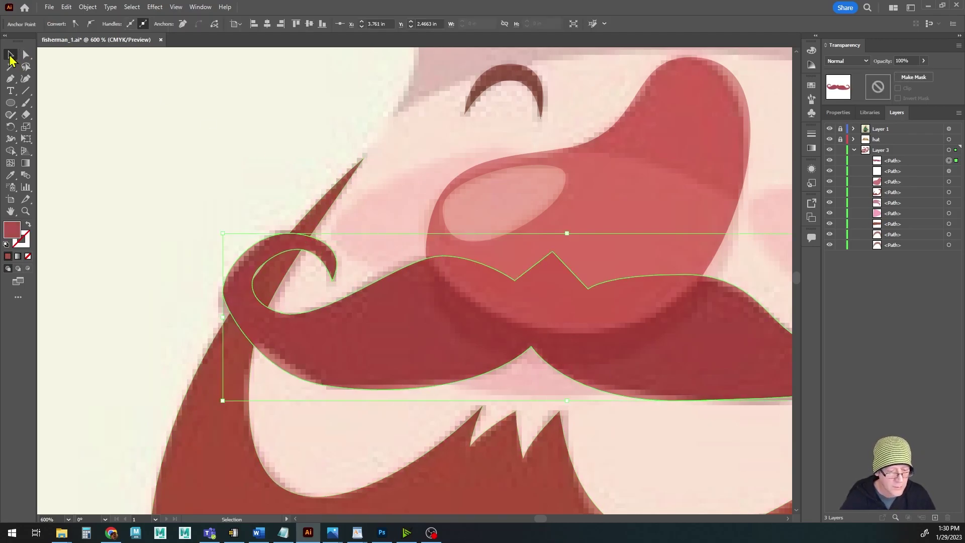
Compare the mustache against the reference, target its path in Layers, and open its fill colour
{"action": "scroll", "coordinate": [192, 259], "scroll_direction": "down", "scroll_amount": 2}
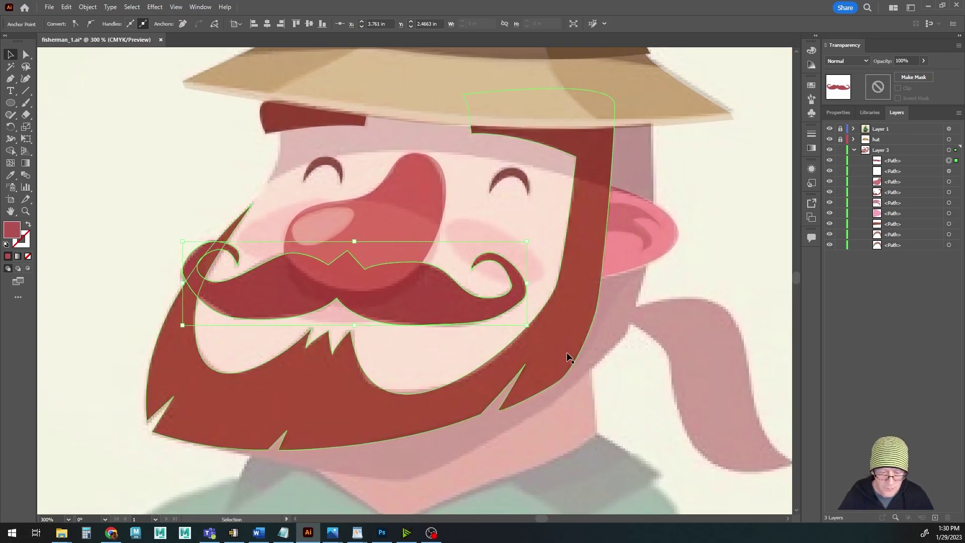
{"action": "left_click", "coordinate": [124, 211]}
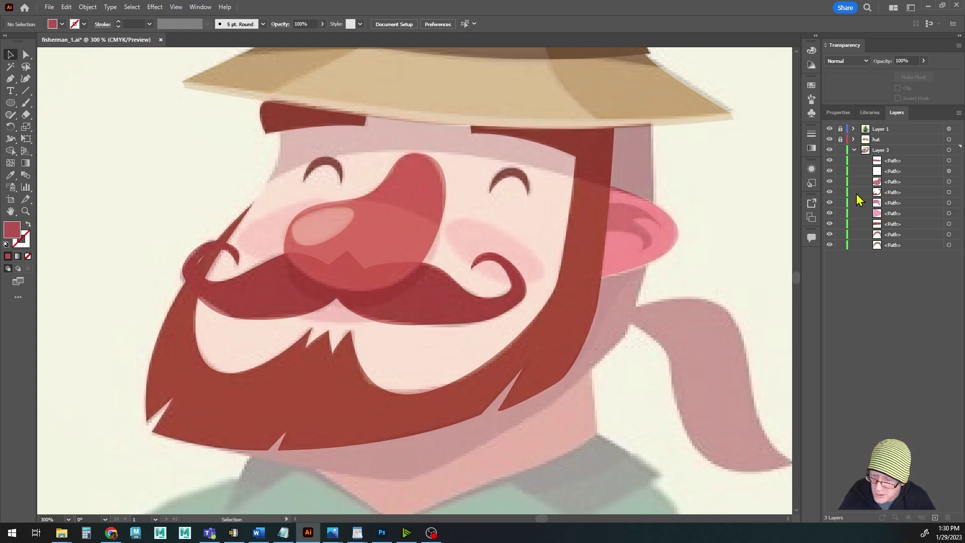
{"action": "left_click", "coordinate": [830, 161]}
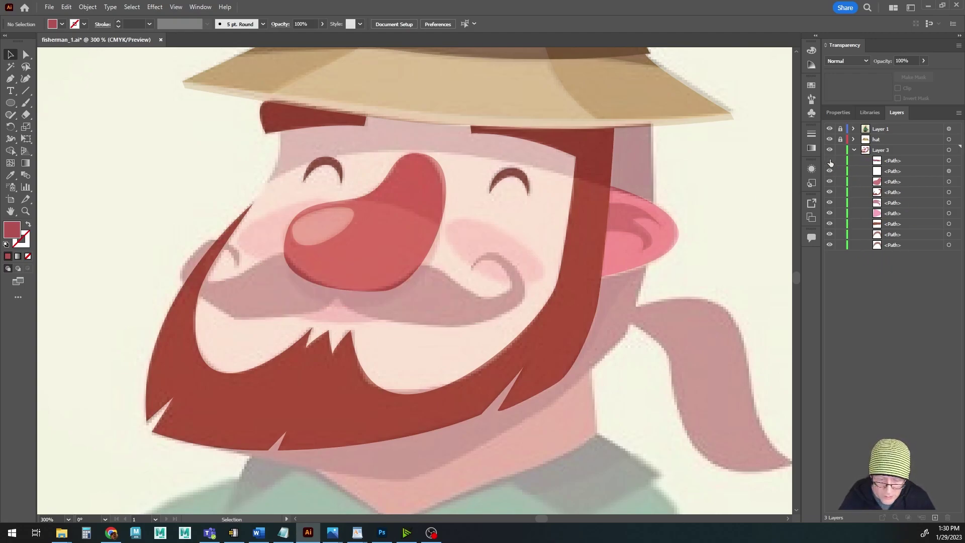
{"action": "left_click", "coordinate": [829, 161]}
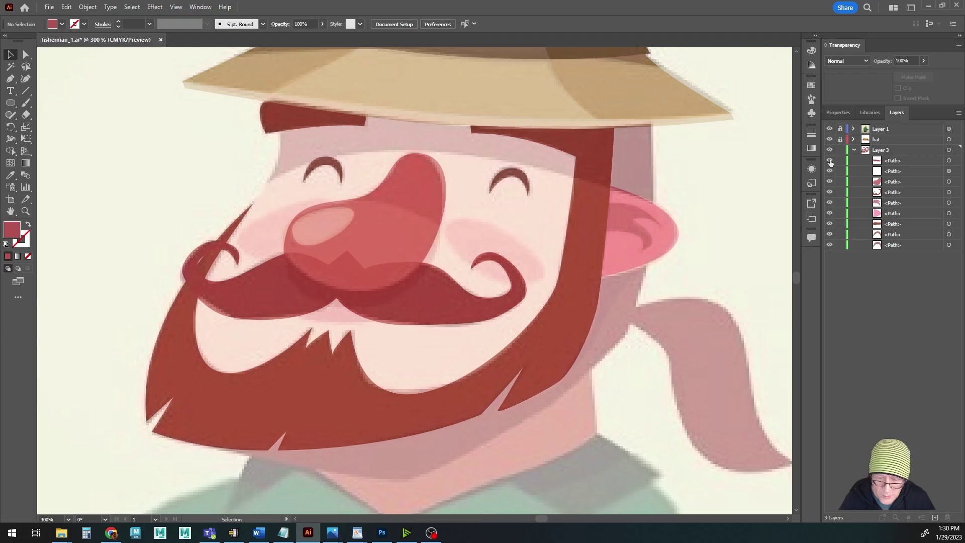
{"action": "left_click", "coordinate": [949, 160]}
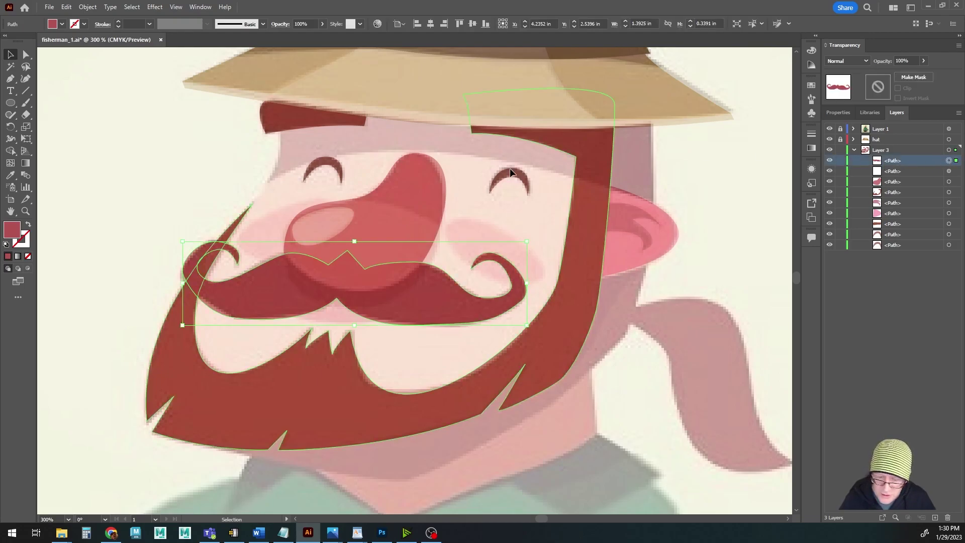
{"action": "double_click", "coordinate": [11, 231]}
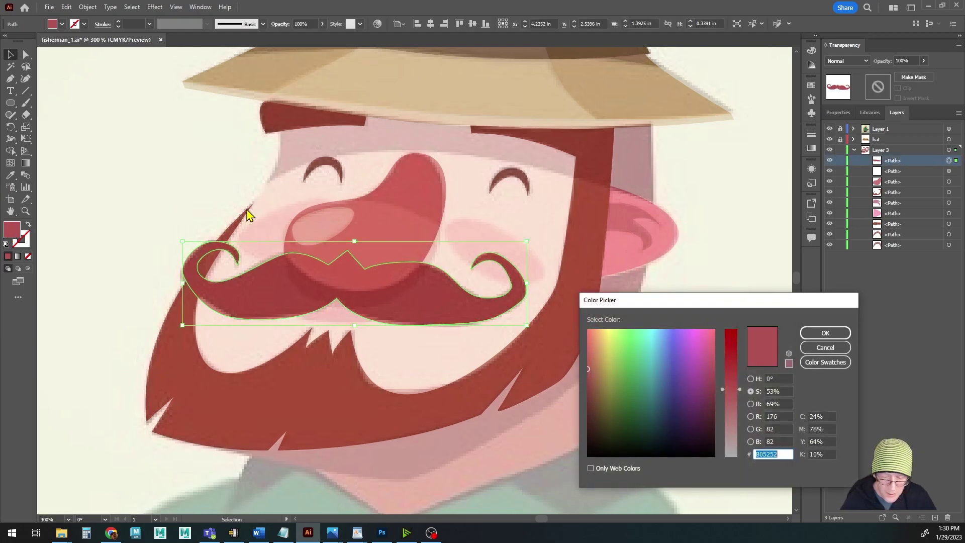
Change the fill to a warm brown: hue 35°, brightness 61%, red raised to reach B87849
{"action": "left_click", "coordinate": [751, 404]}
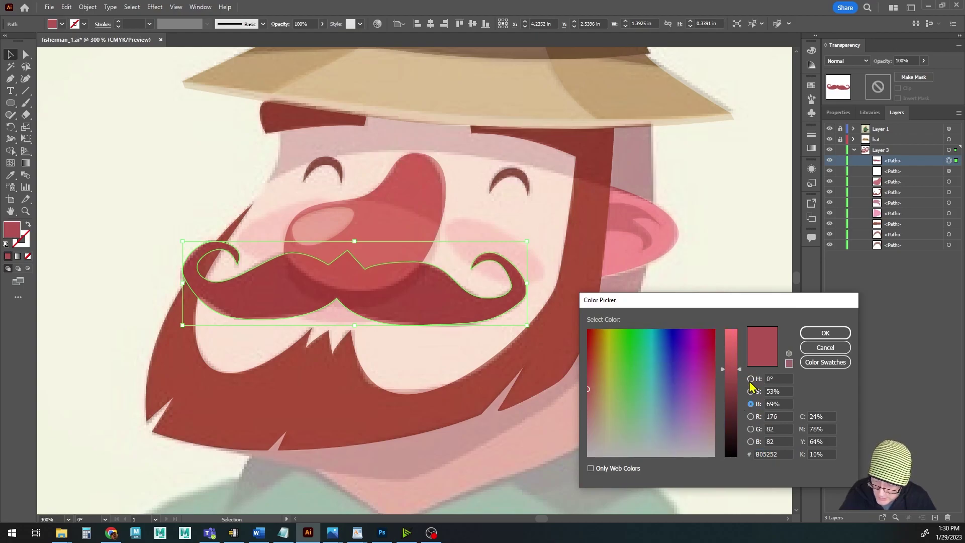
{"action": "left_click", "coordinate": [751, 391]}
{"action": "left_click", "coordinate": [751, 379]}
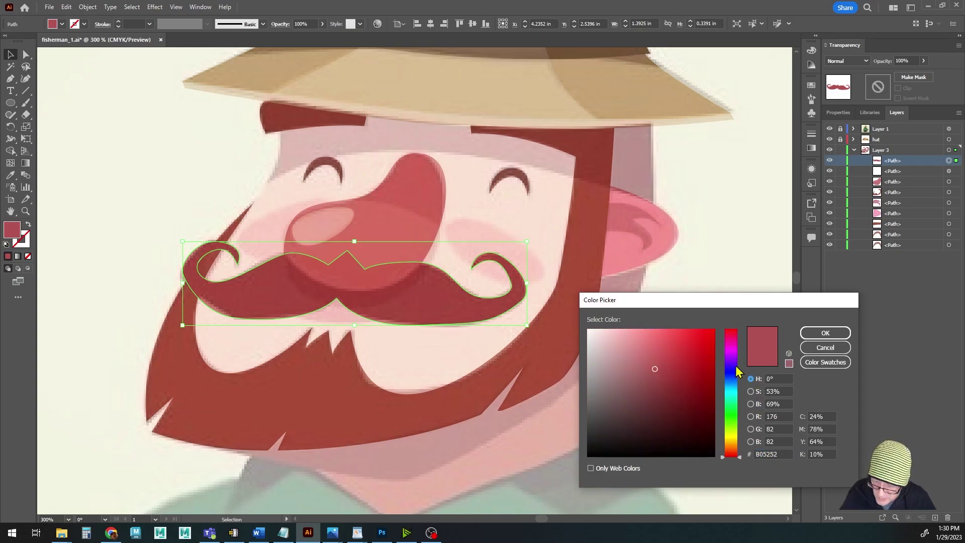
{"action": "left_click", "coordinate": [731, 445]}
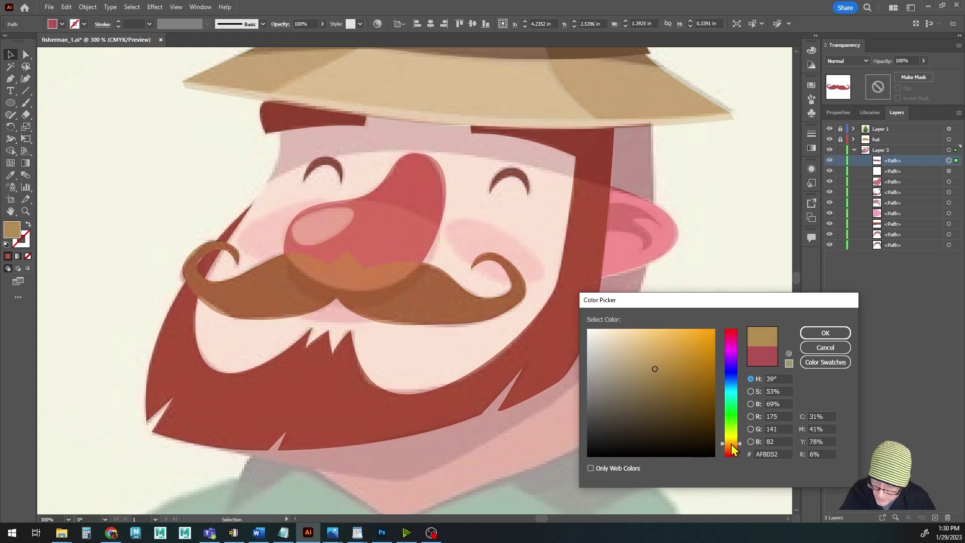
{"action": "left_click", "coordinate": [731, 444]}
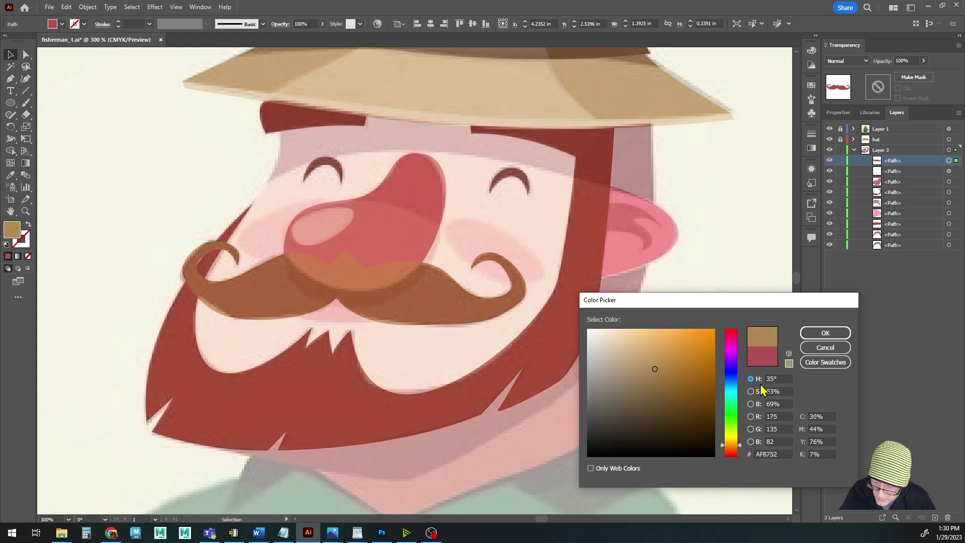
{"action": "left_click", "coordinate": [750, 404]}
{"action": "left_click", "coordinate": [732, 370]}
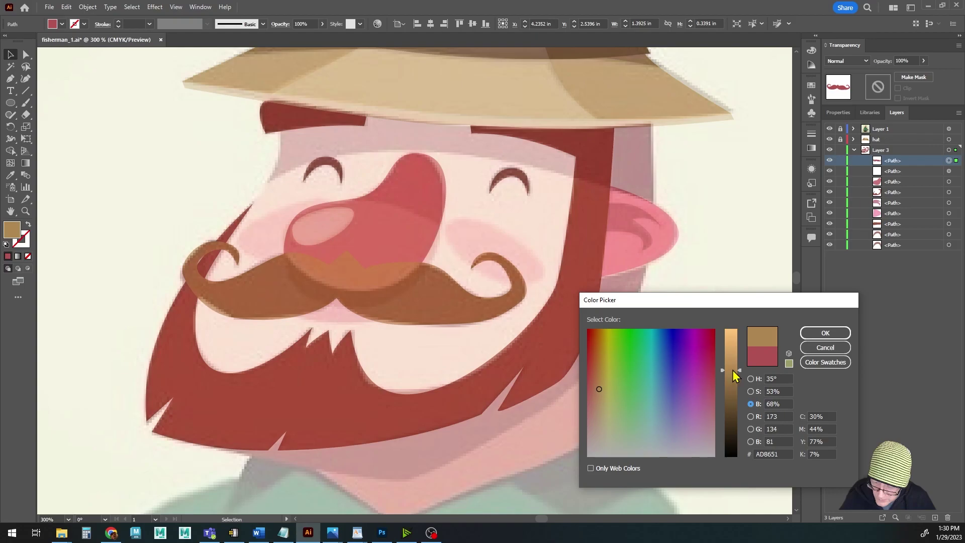
{"action": "mouse_move", "coordinate": [732, 370]}
{"action": "left_mouse_down"}
{"action": "mouse_move", "coordinate": [731, 390]}
{"action": "mouse_move", "coordinate": [729, 379]}
{"action": "left_mouse_up"}
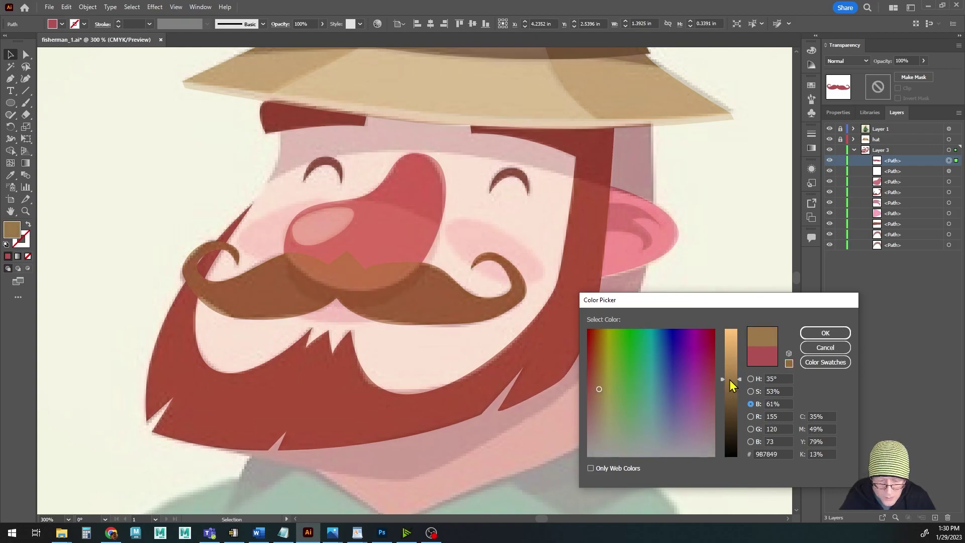
{"action": "left_click", "coordinate": [751, 416]}
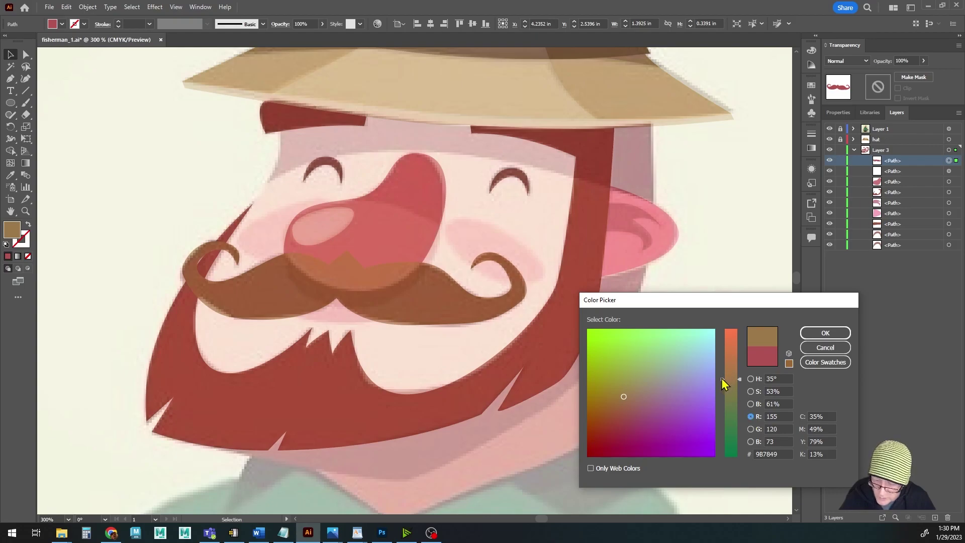
{"action": "left_click_drag", "start_coordinate": [722, 378], "coordinate": [720, 365]}
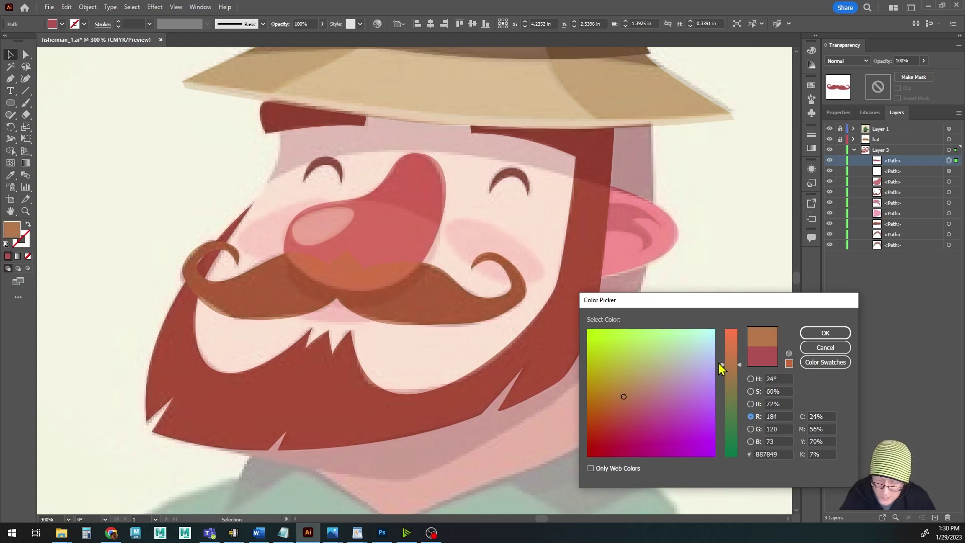
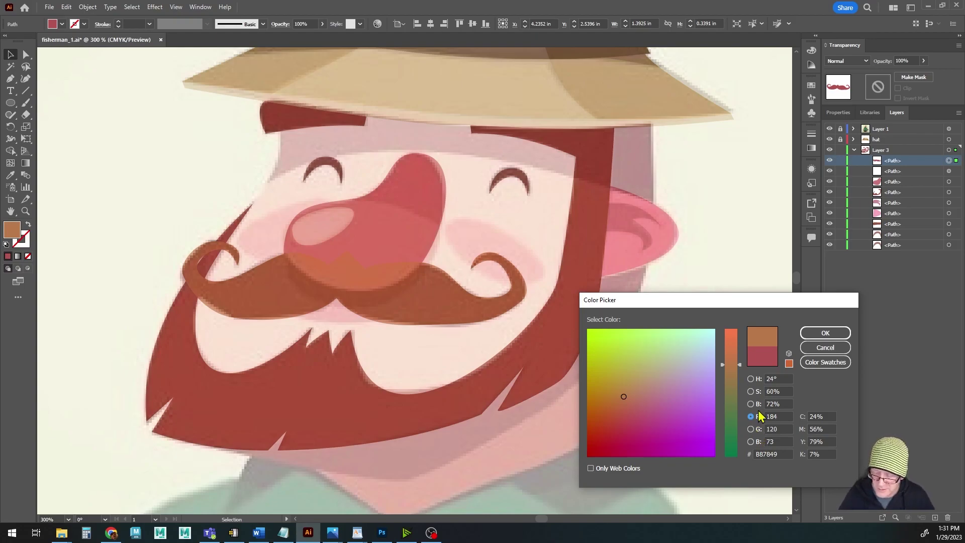
Apply the brown fill to the mustache and move its Layers row below the nose
{"action": "left_click", "coordinate": [835, 331]}
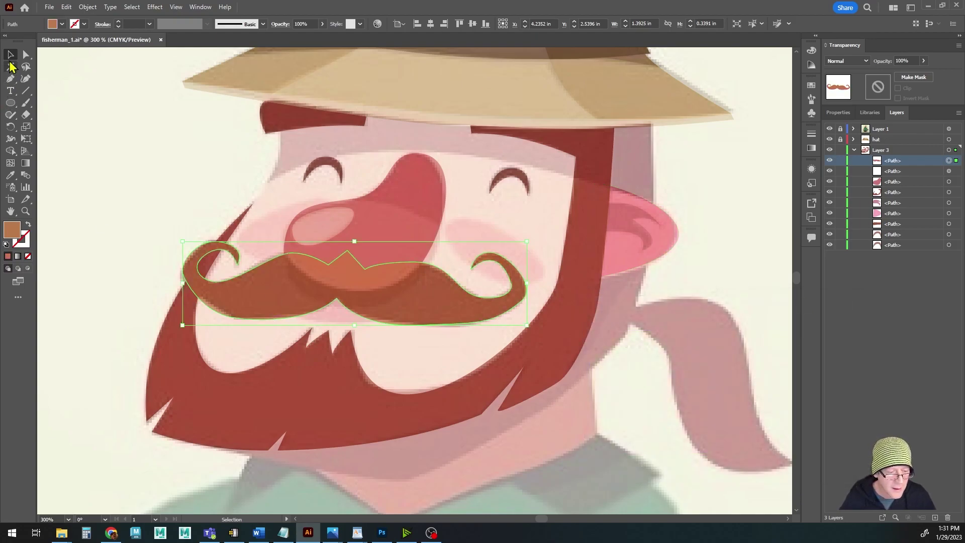
{"action": "left_click", "coordinate": [157, 170]}
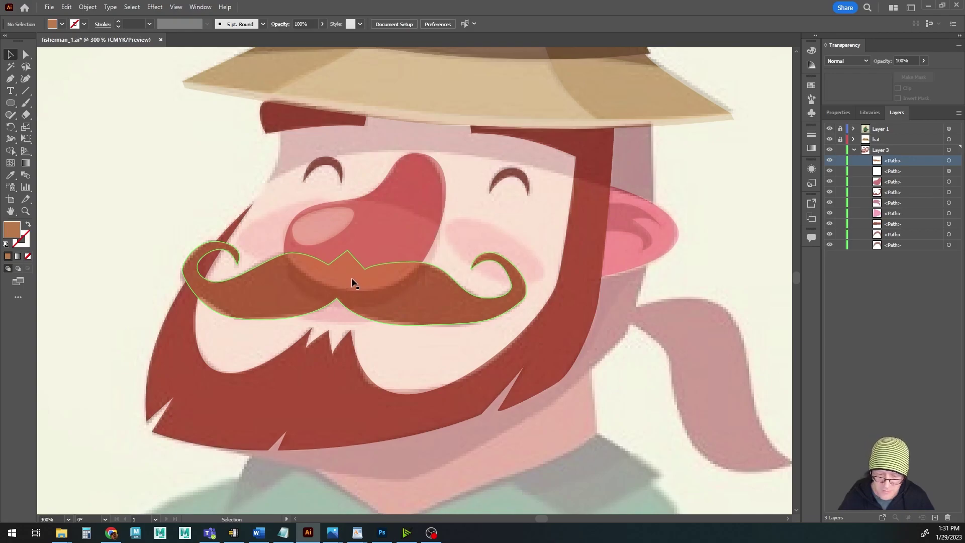
{"action": "left_click", "coordinate": [949, 160]}
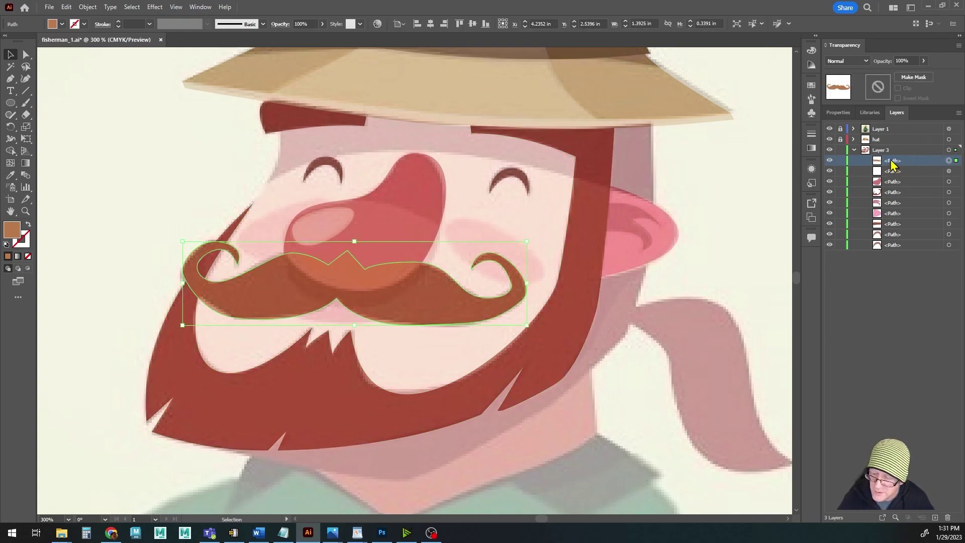
{"action": "left_click_drag", "start_coordinate": [893, 164], "coordinate": [894, 190]}
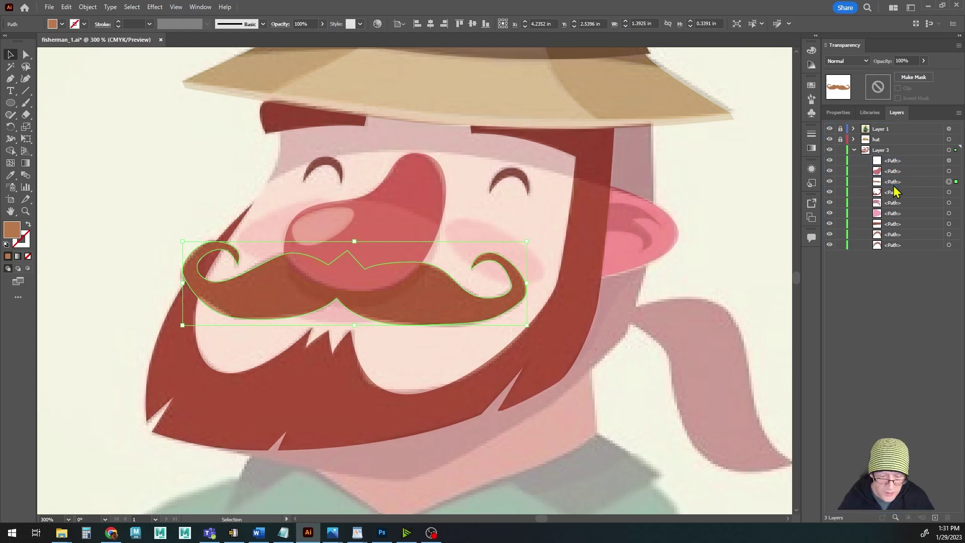
{"action": "left_click", "coordinate": [145, 166]}
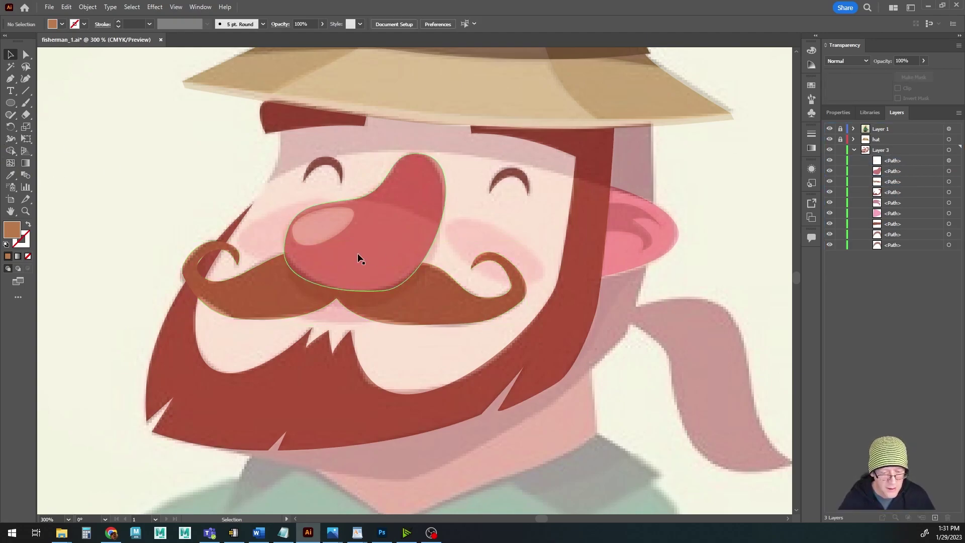
Hide and reshow the reference layer to check the mustache stacking
{"action": "left_click", "coordinate": [830, 129]}
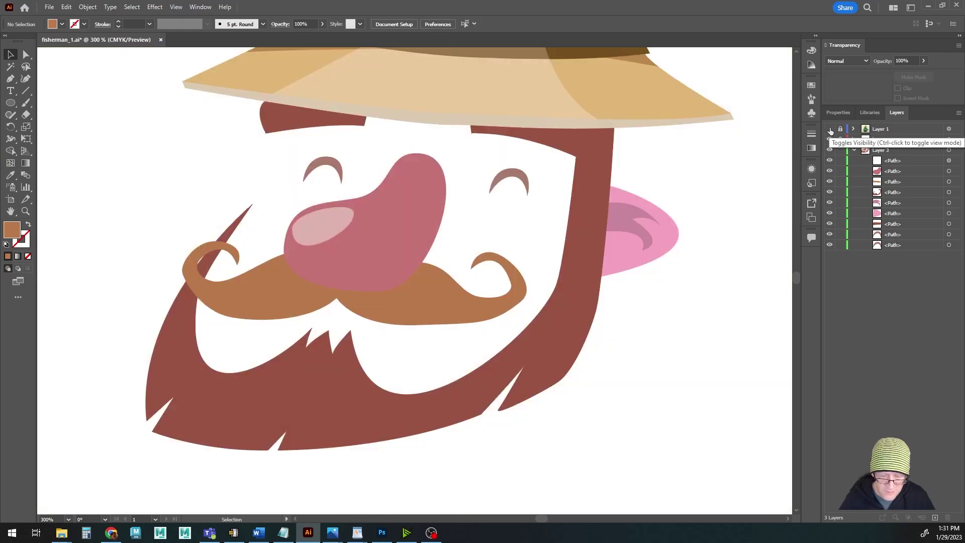
{"action": "left_click", "coordinate": [830, 129]}
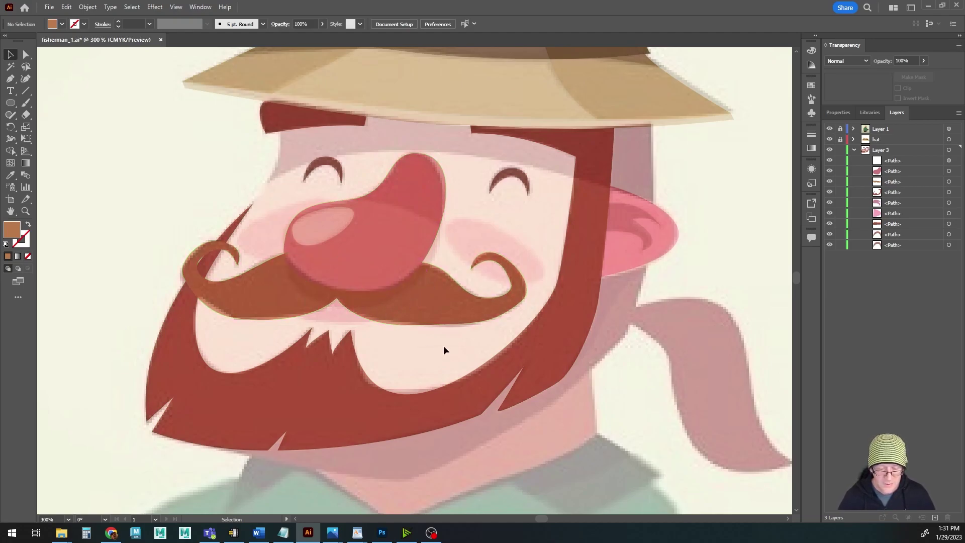
{"action": "left_click", "coordinate": [10, 81]}
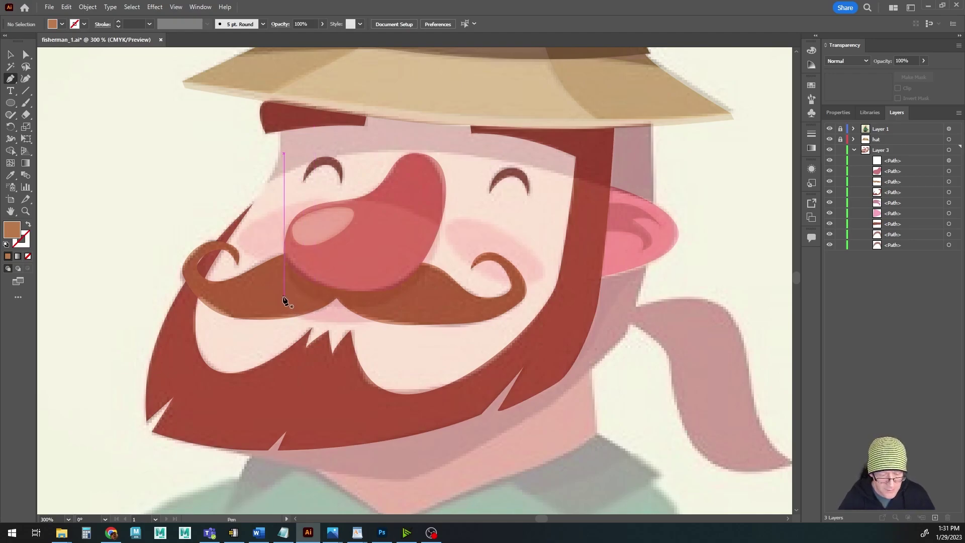
Draw a closed, curved mouth shape under the mustache with the Pen tool
{"action": "left_click", "coordinate": [284, 298]}
{"action": "left_click_drag", "start_coordinate": [393, 311], "coordinate": [475, 279]}
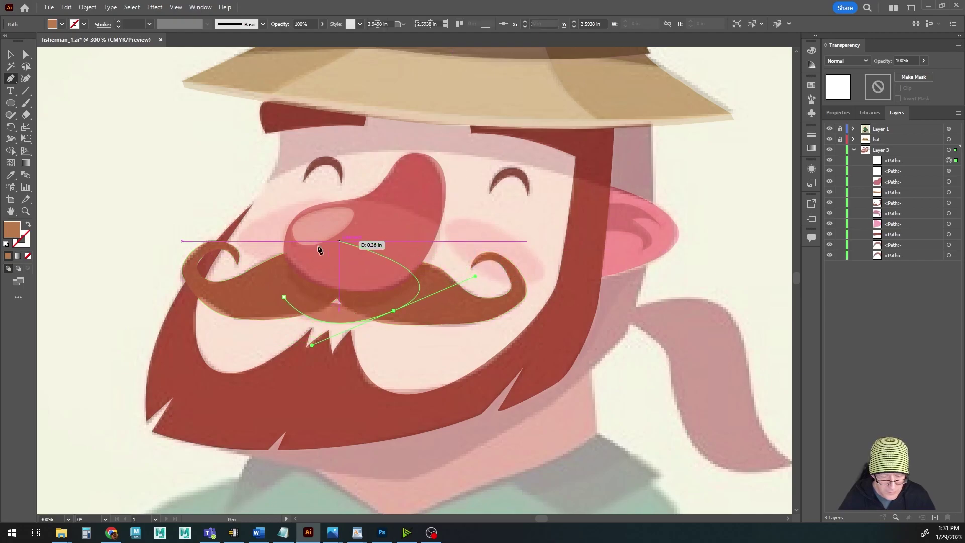
{"action": "left_click", "coordinate": [320, 271]}
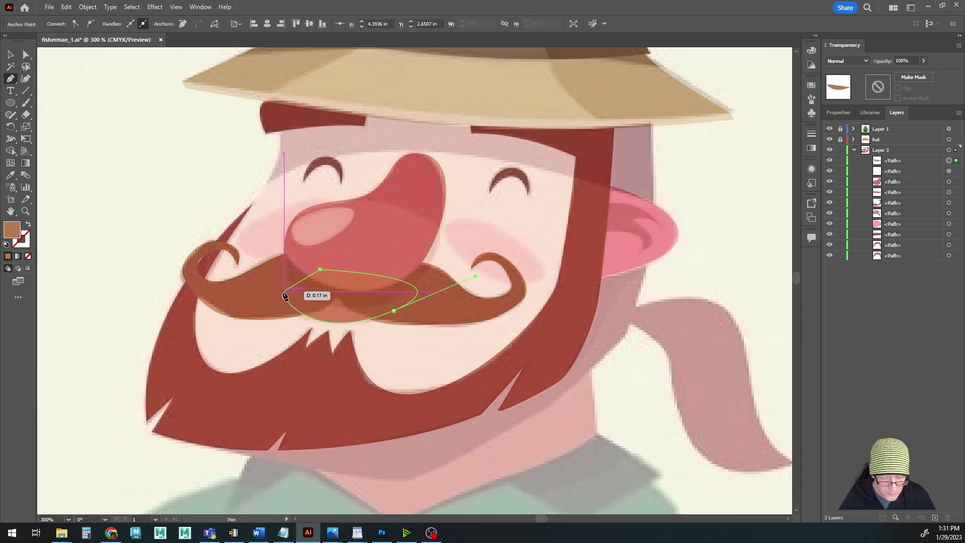
{"action": "left_click", "coordinate": [284, 297]}
{"action": "left_click", "coordinate": [10, 54]}
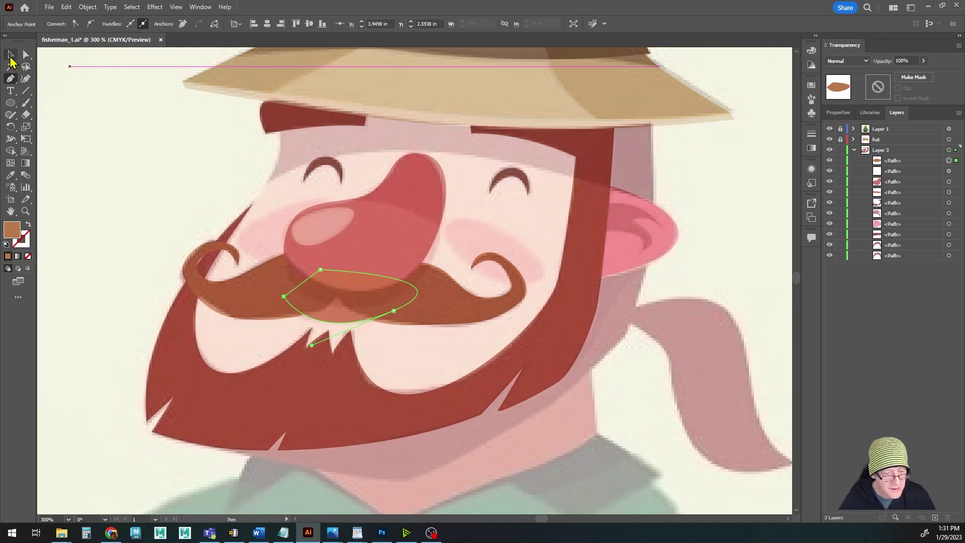
Fill the mouth with pink #DD668B, with saturation around 54%
{"action": "double_click", "coordinate": [12, 230]}
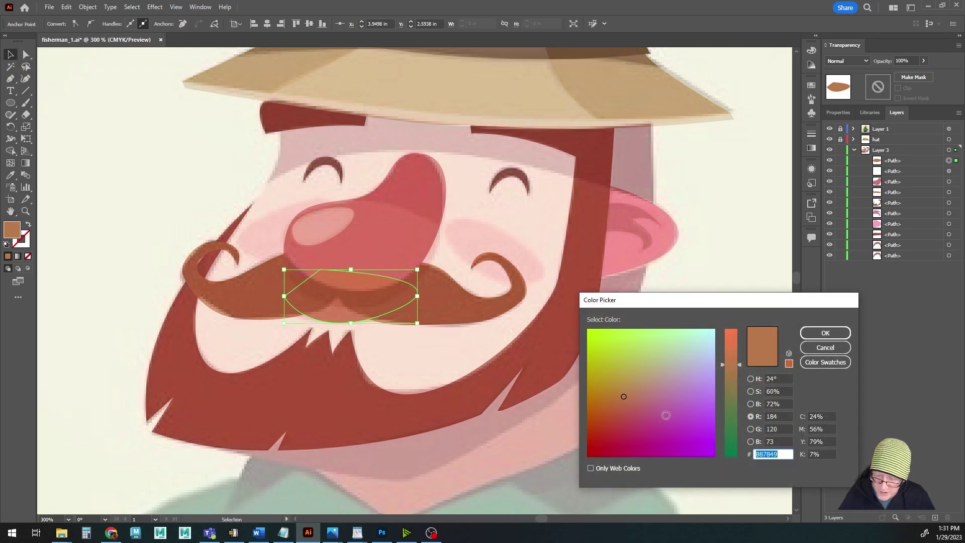
{"action": "mouse_move", "coordinate": [634, 399]}
{"action": "left_mouse_down"}
{"action": "mouse_move", "coordinate": [646, 380]}
{"action": "mouse_move", "coordinate": [627, 413]}
{"action": "mouse_move", "coordinate": [618, 399]}
{"action": "left_mouse_up"}
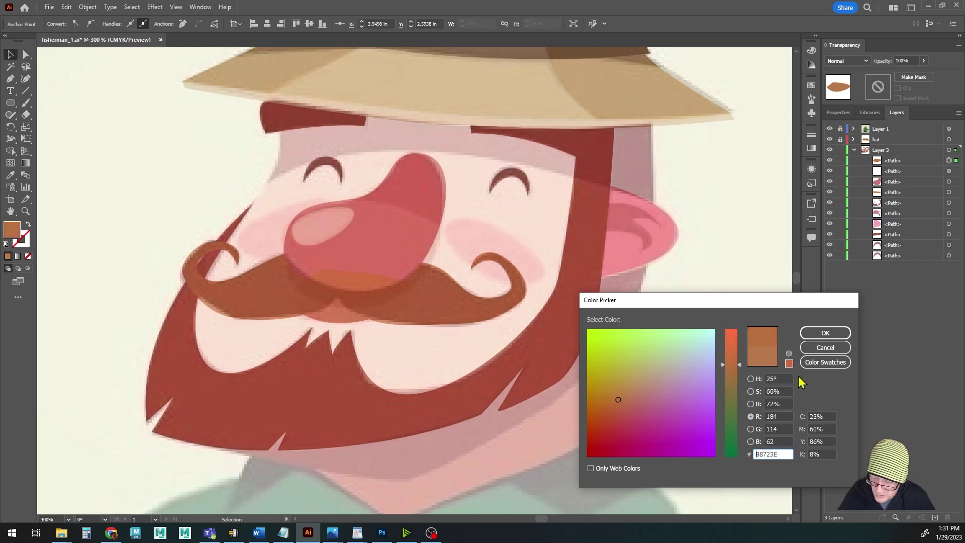
{"action": "left_click", "coordinate": [751, 391]}
{"action": "left_click", "coordinate": [750, 379]}
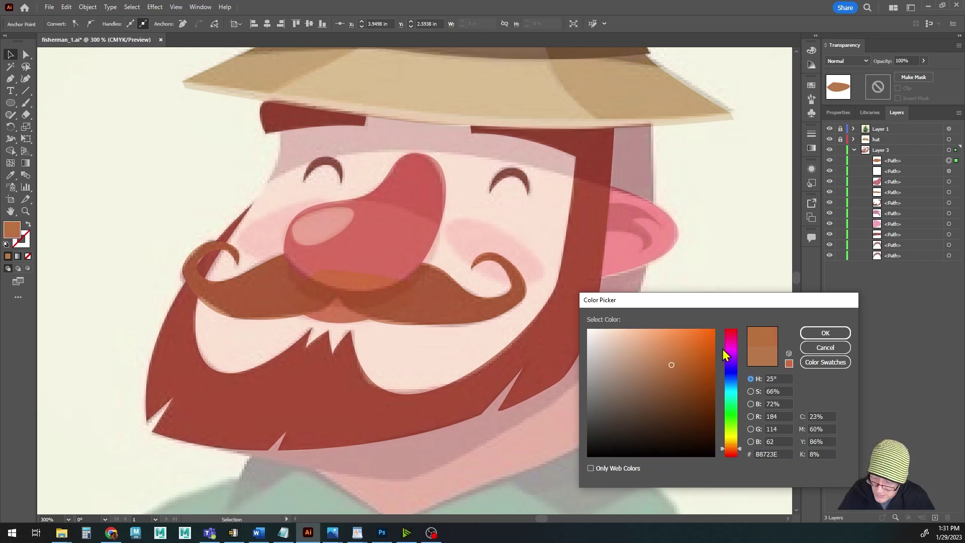
{"action": "mouse_move", "coordinate": [725, 354]}
{"action": "left_mouse_down"}
{"action": "mouse_move", "coordinate": [729, 343]}
{"action": "mouse_move", "coordinate": [736, 382]}
{"action": "mouse_move", "coordinate": [728, 339]}
{"action": "mouse_move", "coordinate": [729, 349]}
{"action": "left_mouse_up"}
{"action": "left_click", "coordinate": [750, 392]}
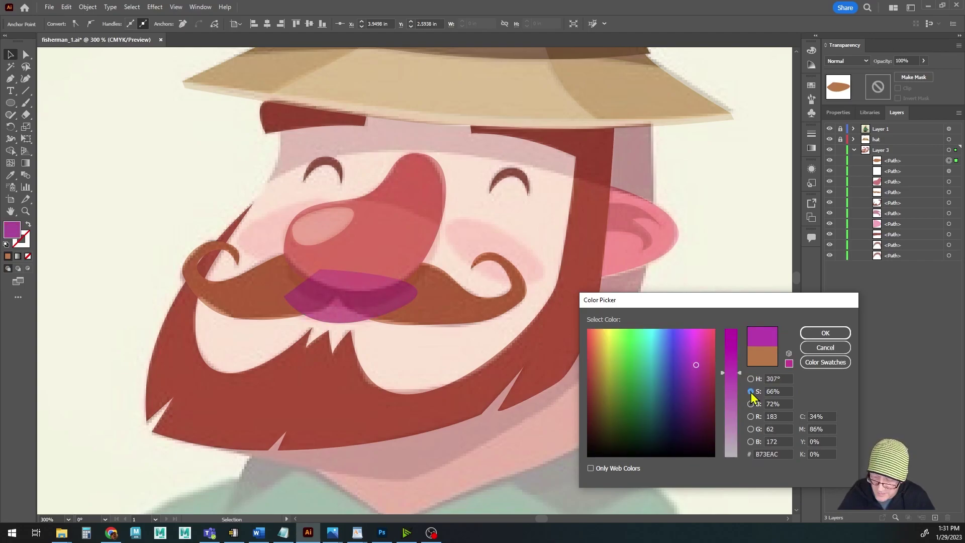
{"action": "left_click_drag", "start_coordinate": [735, 383], "coordinate": [737, 399]}
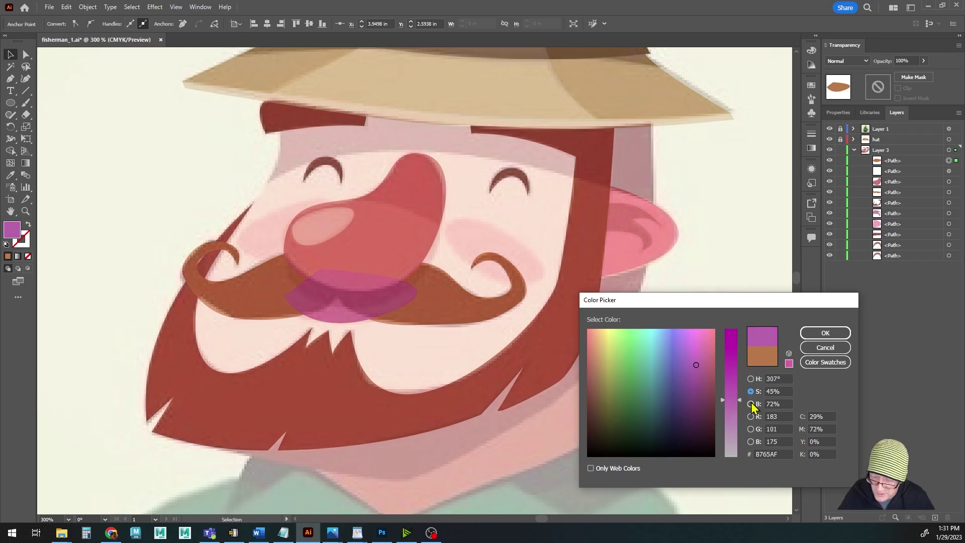
{"action": "left_click", "coordinate": [750, 403]}
{"action": "mouse_move", "coordinate": [729, 364]}
{"action": "left_mouse_down"}
{"action": "mouse_move", "coordinate": [731, 355]}
{"action": "mouse_move", "coordinate": [695, 373]}
{"action": "mouse_move", "coordinate": [709, 373]}
{"action": "mouse_move", "coordinate": [726, 345]}
{"action": "left_mouse_up"}
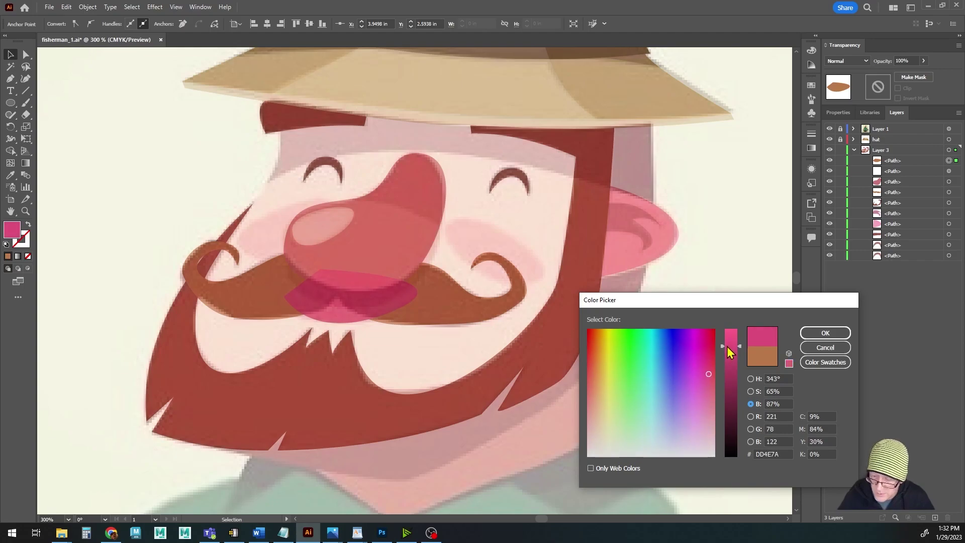
{"action": "left_click", "coordinate": [751, 391]}
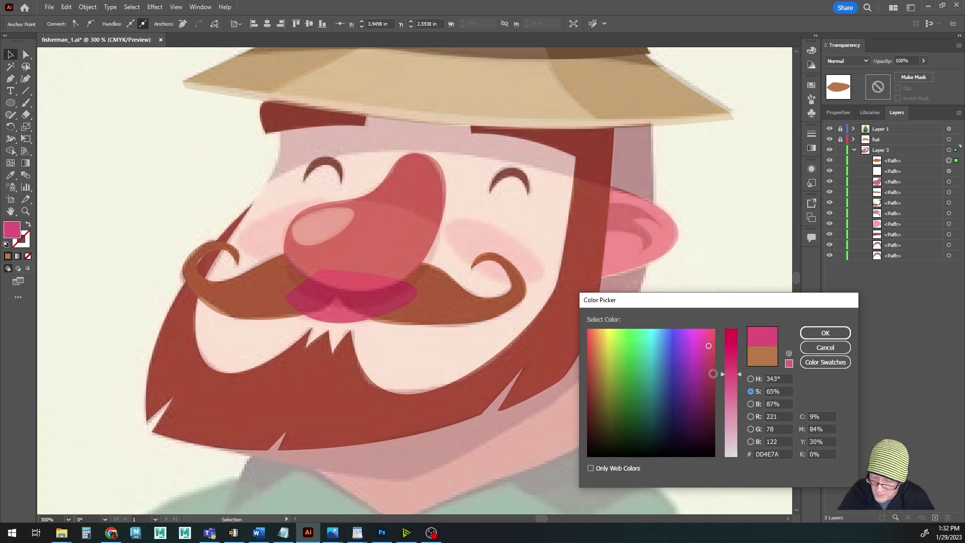
{"action": "left_click_drag", "start_coordinate": [731, 374], "coordinate": [732, 388]}
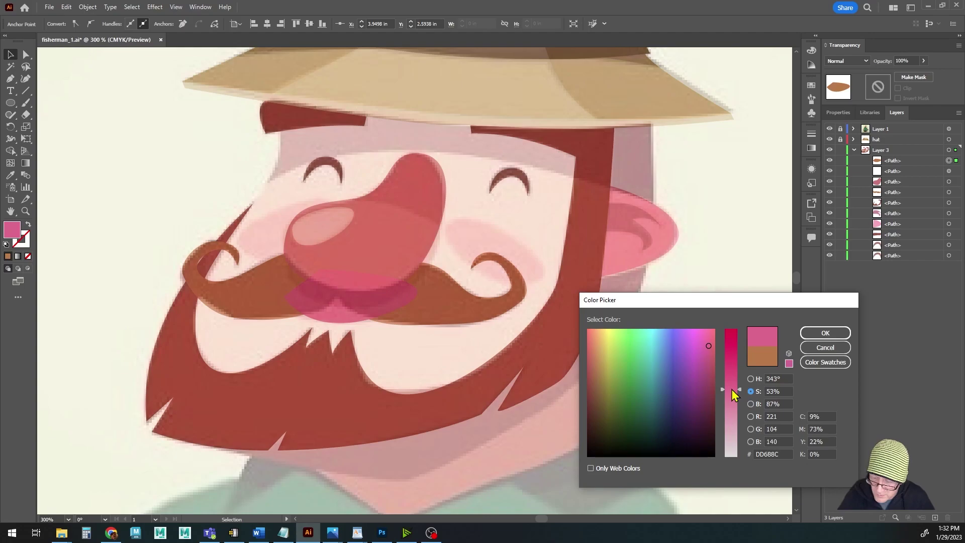
{"action": "left_click", "coordinate": [824, 332]}
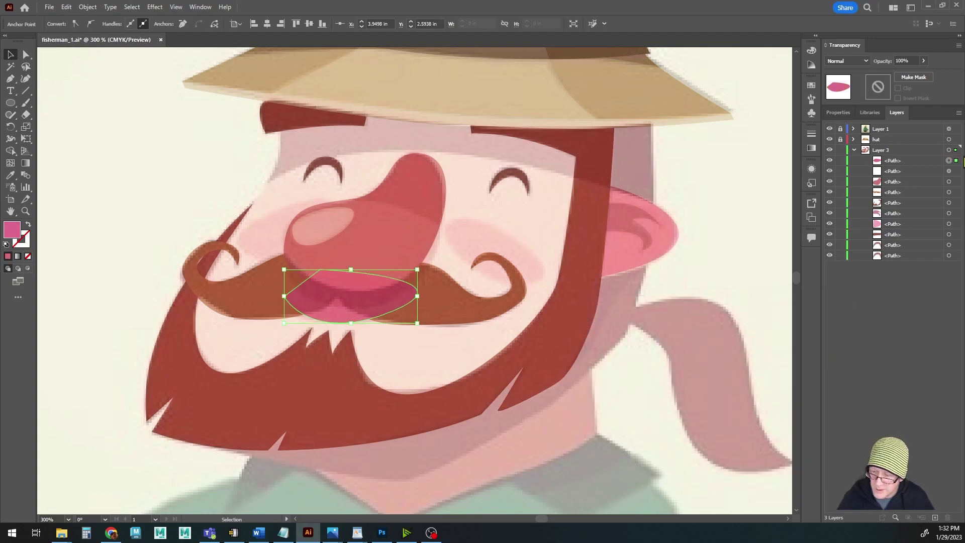
Move the mouth's path below the mustache in Layers and check it with the reference hidden
{"action": "left_click", "coordinate": [948, 161]}
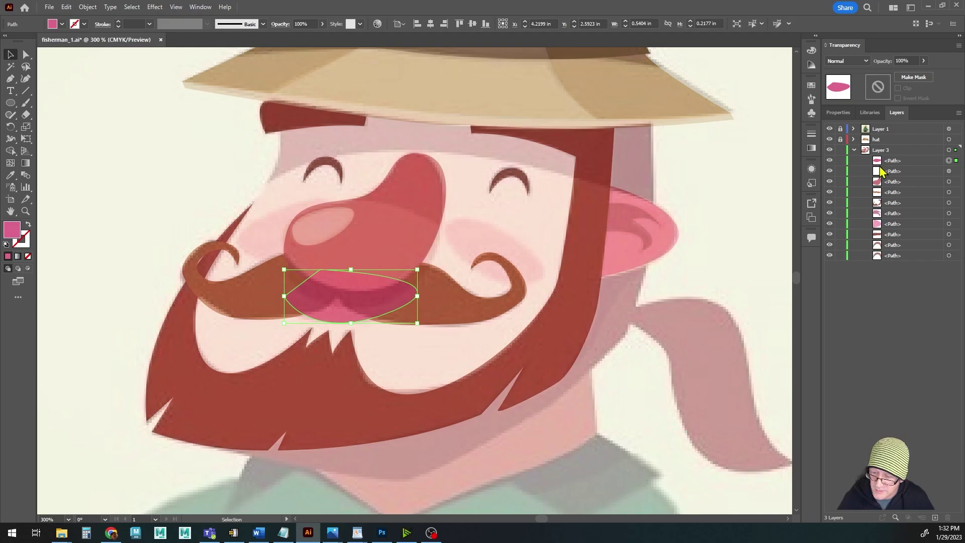
{"action": "left_click_drag", "start_coordinate": [879, 166], "coordinate": [878, 197]}
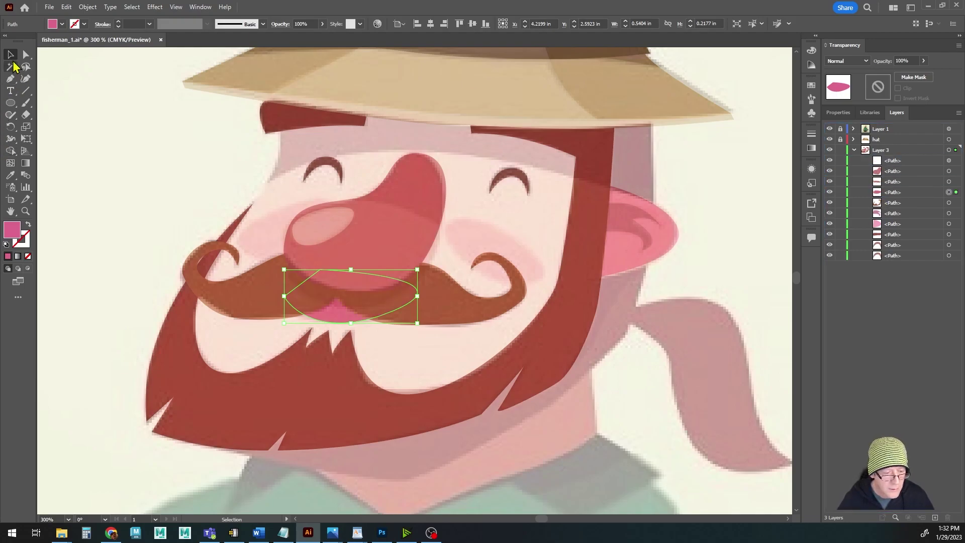
{"action": "left_click", "coordinate": [66, 134]}
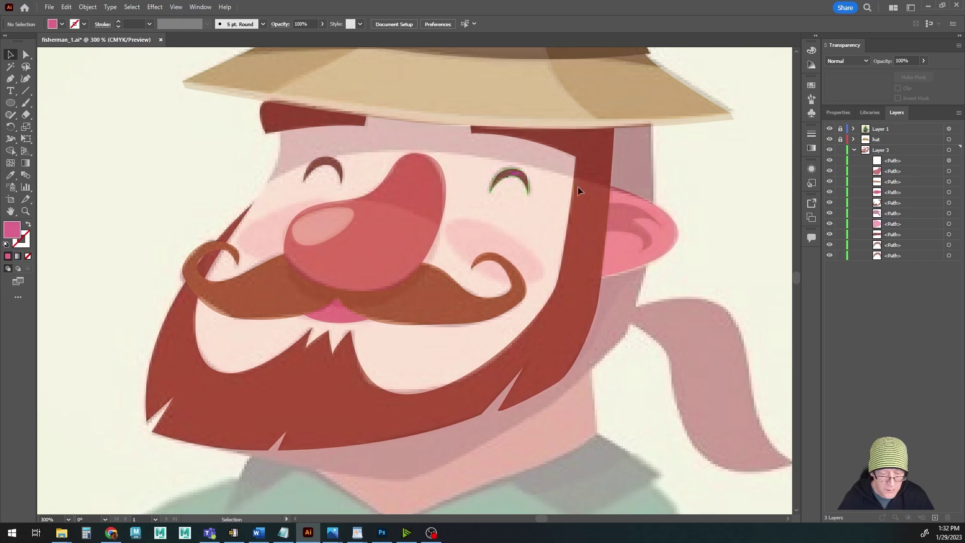
{"action": "left_click", "coordinate": [830, 130]}
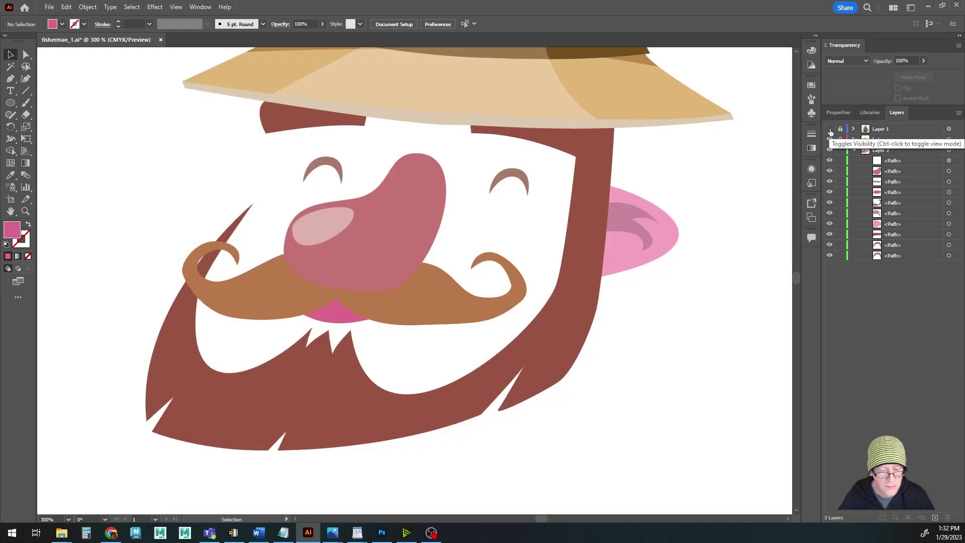
{"action": "left_click", "coordinate": [831, 128]}
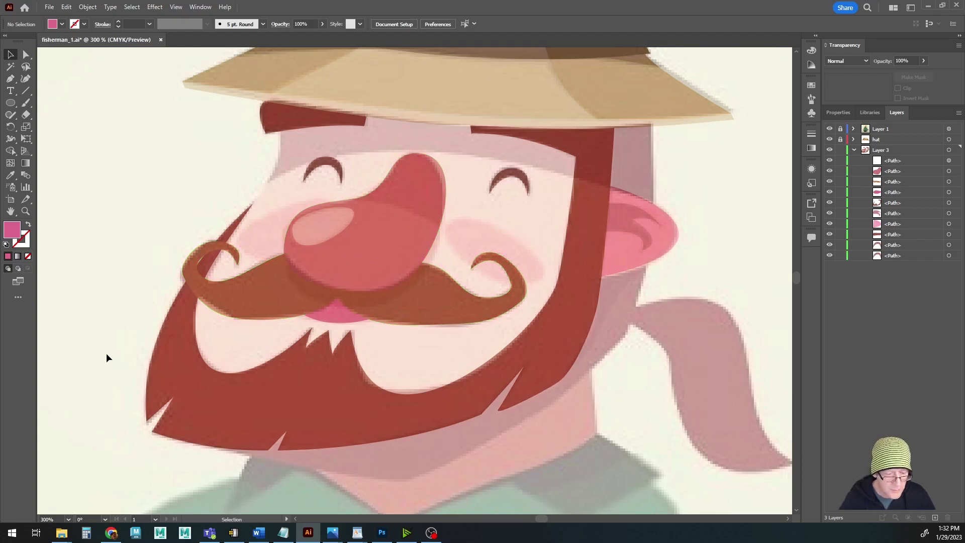
{"action": "left_click", "coordinate": [10, 78]}
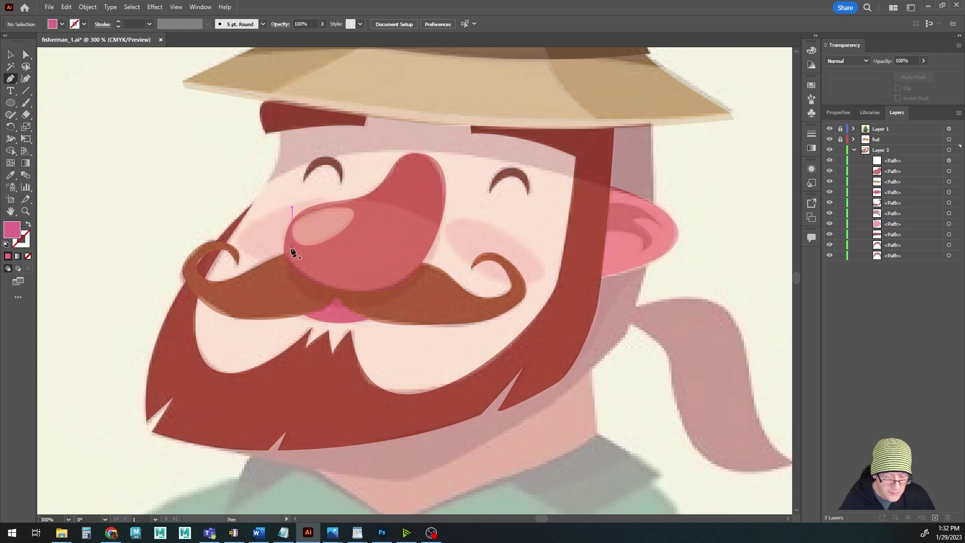
Draw a closed shading shape over the nose's lower half, curving across the mustache
{"action": "left_click", "coordinate": [292, 248]}
{"action": "left_click", "coordinate": [284, 265]}
{"action": "left_click", "coordinate": [289, 280]}
{"action": "left_click", "coordinate": [294, 294]}
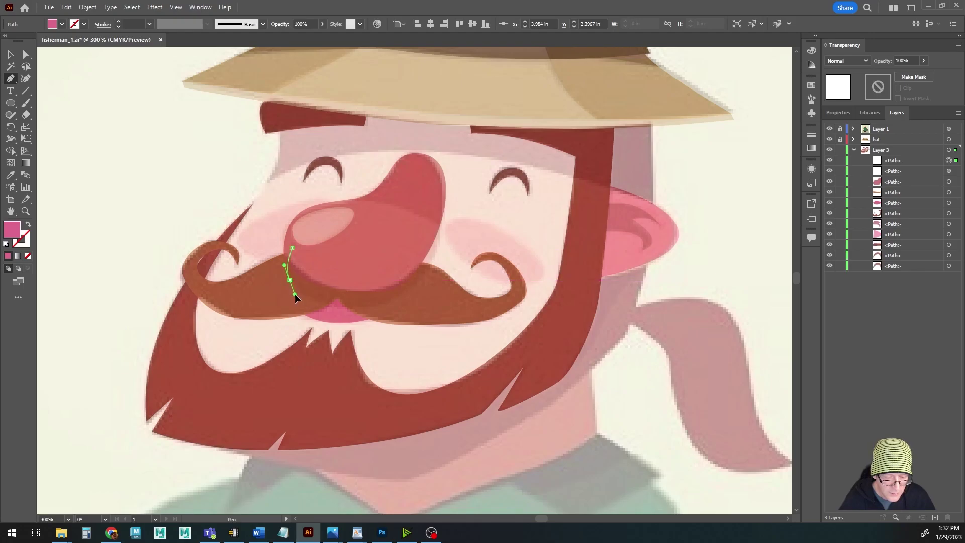
{"action": "left_click_drag", "start_coordinate": [386, 302], "coordinate": [434, 289]}
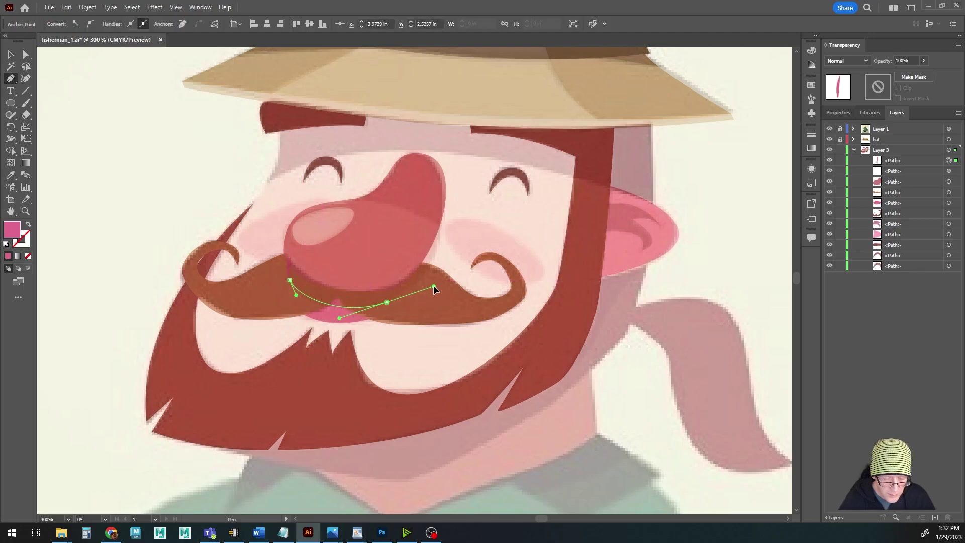
{"action": "left_click", "coordinate": [421, 247]}
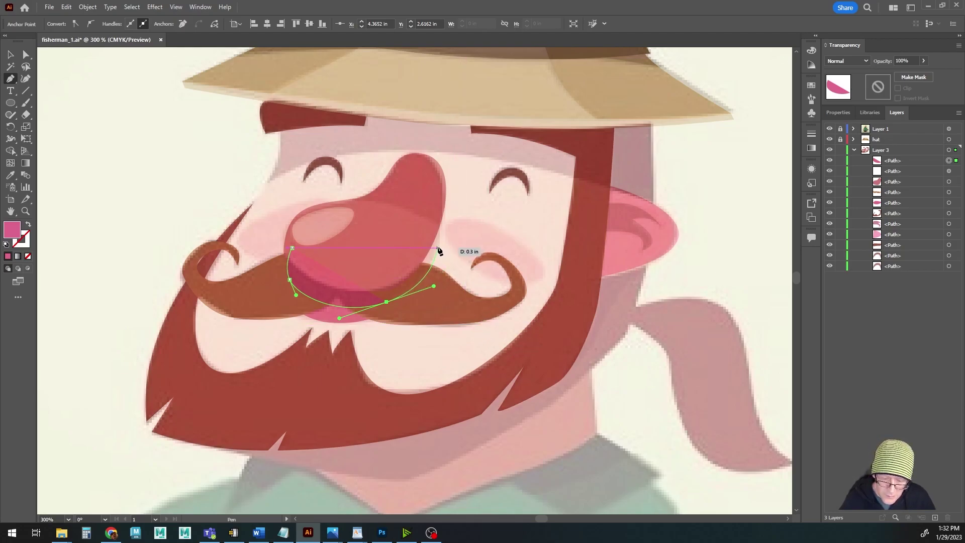
{"action": "left_click_drag", "start_coordinate": [438, 249], "coordinate": [424, 221]}
{"action": "left_click", "coordinate": [422, 219]}
{"action": "left_click_drag", "start_coordinate": [286, 249], "coordinate": [283, 264]}
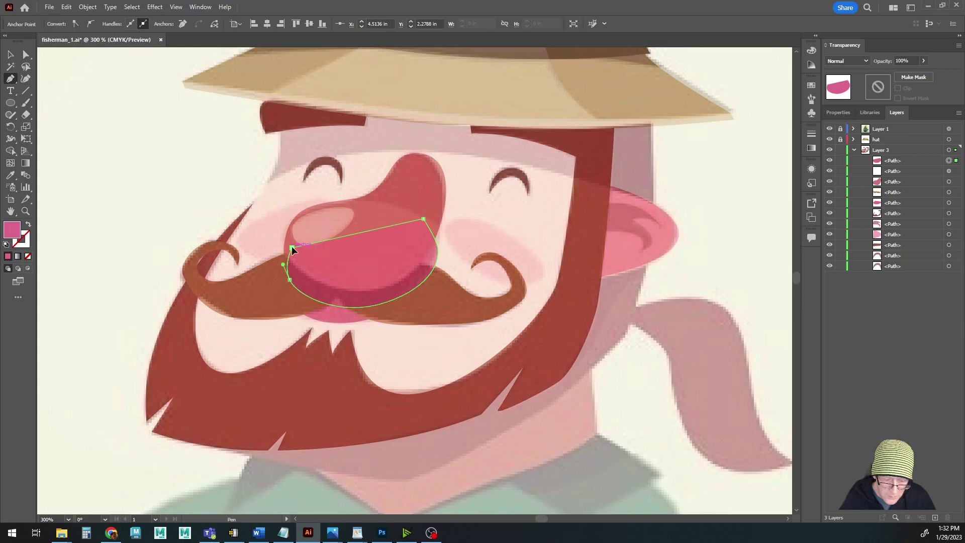
{"action": "left_click", "coordinate": [15, 58]}
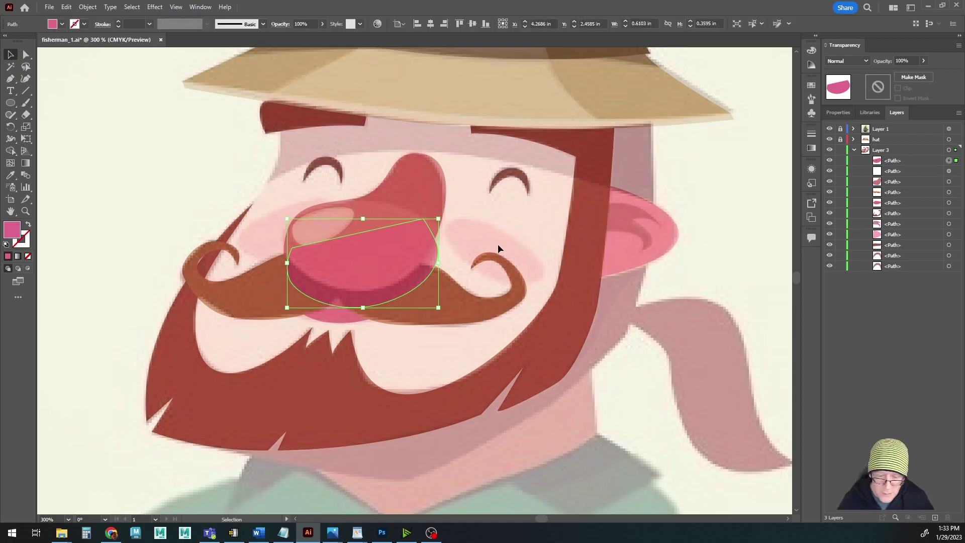
Move the pink shading shape's Layers row below the nose path
{"action": "left_click", "coordinate": [412, 189]}
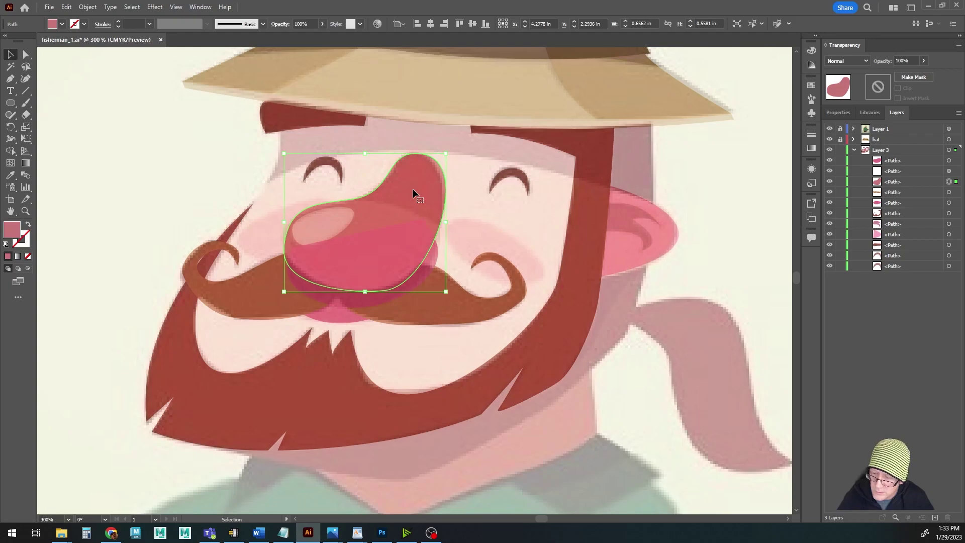
{"action": "left_click", "coordinate": [337, 303]}
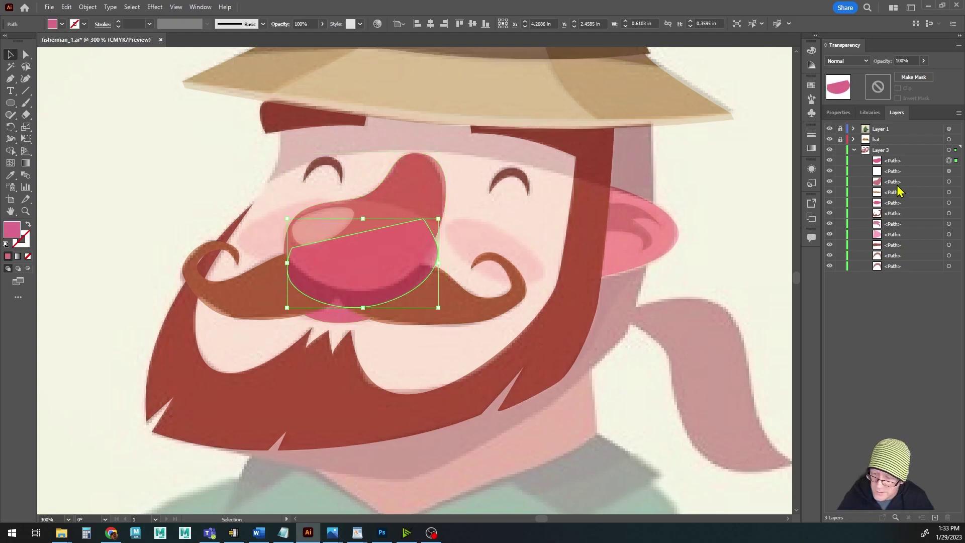
{"action": "left_click_drag", "start_coordinate": [893, 161], "coordinate": [894, 186]}
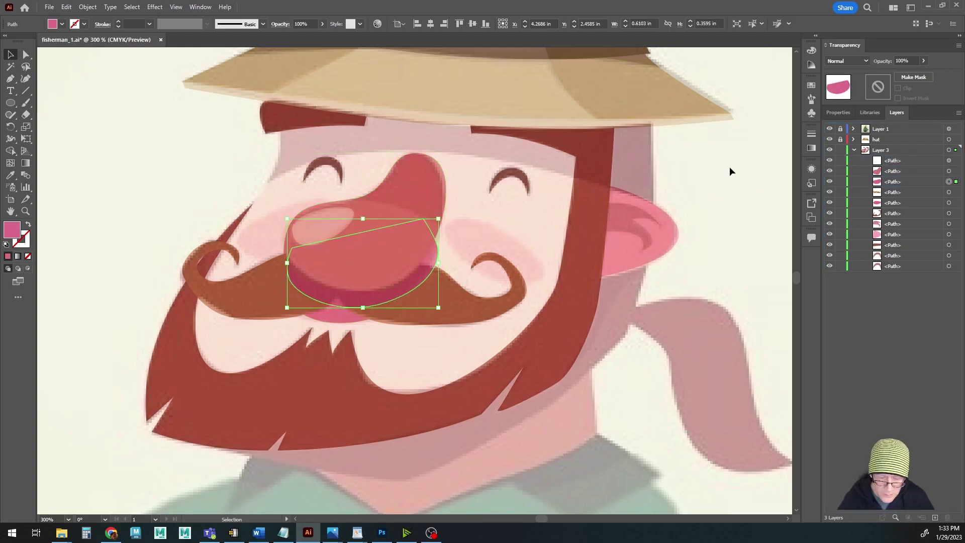
{"action": "left_click", "coordinate": [125, 166]}
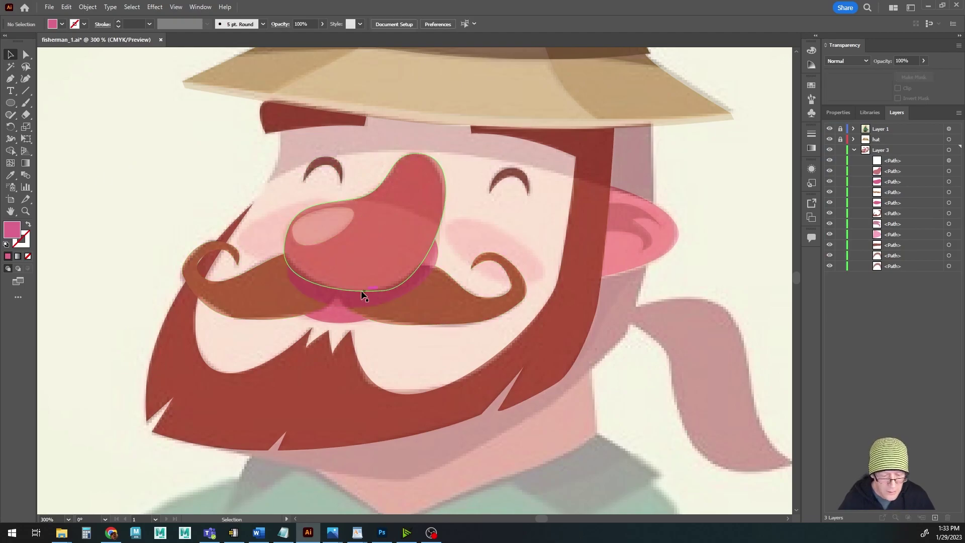
{"action": "left_click", "coordinate": [337, 297]}
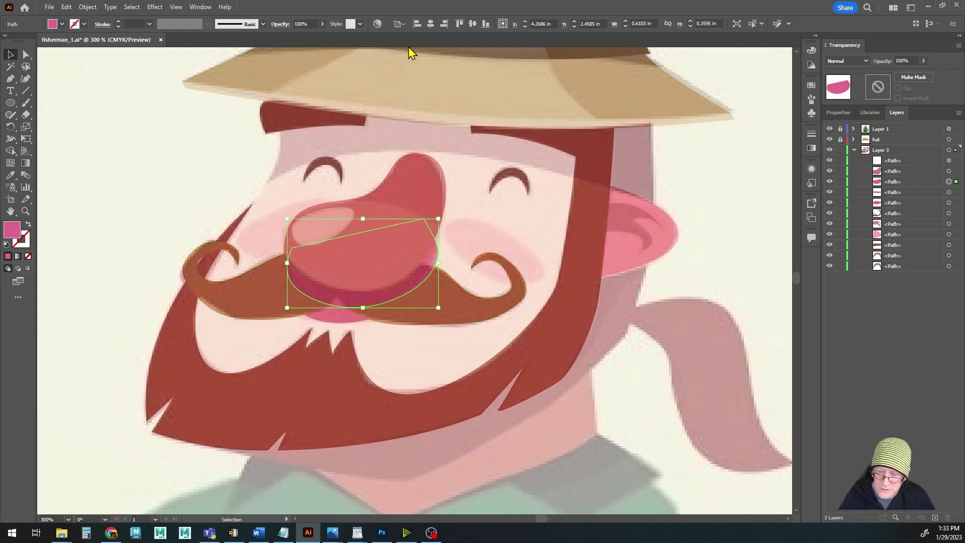
Change the nose shading's fill to a desaturated greyish purple
{"action": "double_click", "coordinate": [11, 232]}
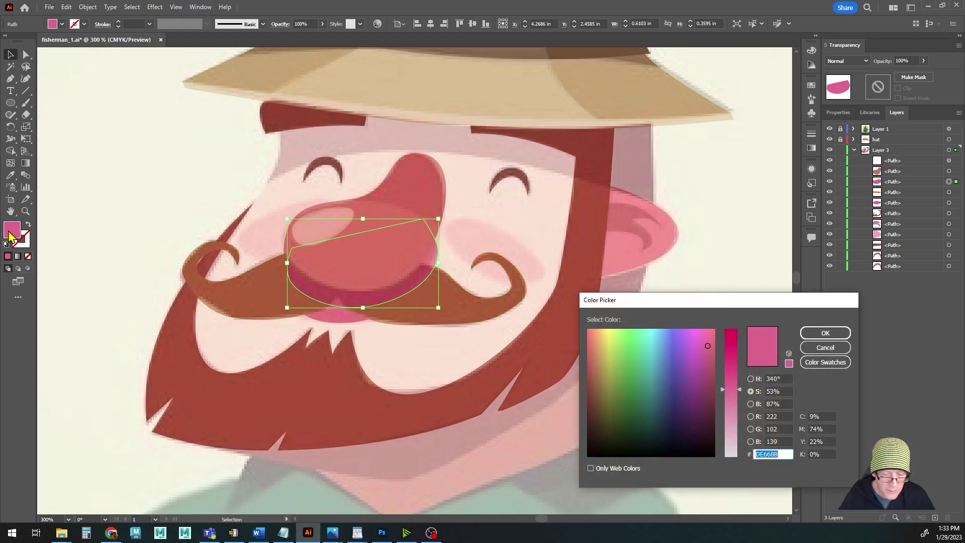
{"action": "left_click", "coordinate": [750, 379]}
{"action": "left_click", "coordinate": [751, 404]}
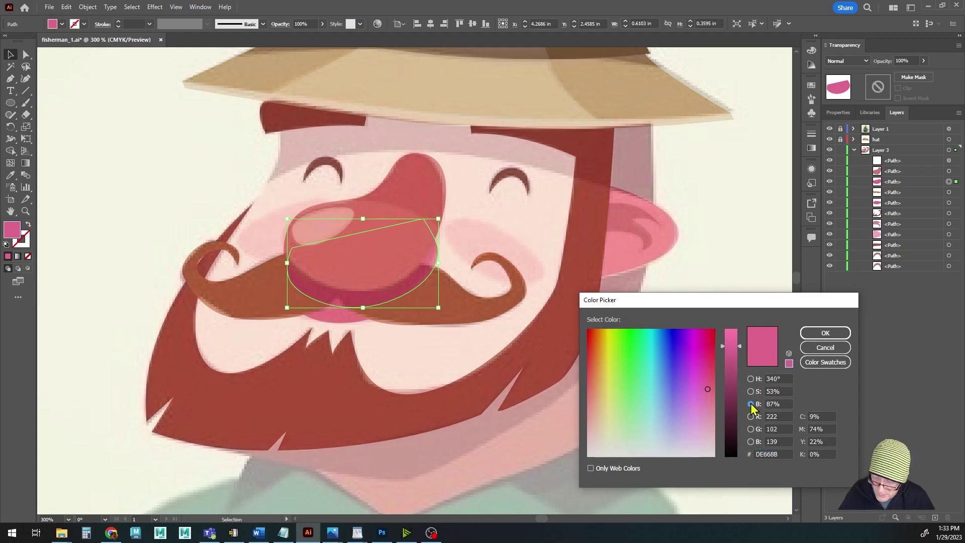
{"action": "left_click", "coordinate": [751, 391]}
{"action": "mouse_move", "coordinate": [723, 370]}
{"action": "left_mouse_down"}
{"action": "mouse_move", "coordinate": [731, 438]}
{"action": "mouse_move", "coordinate": [720, 424]}
{"action": "left_mouse_up"}
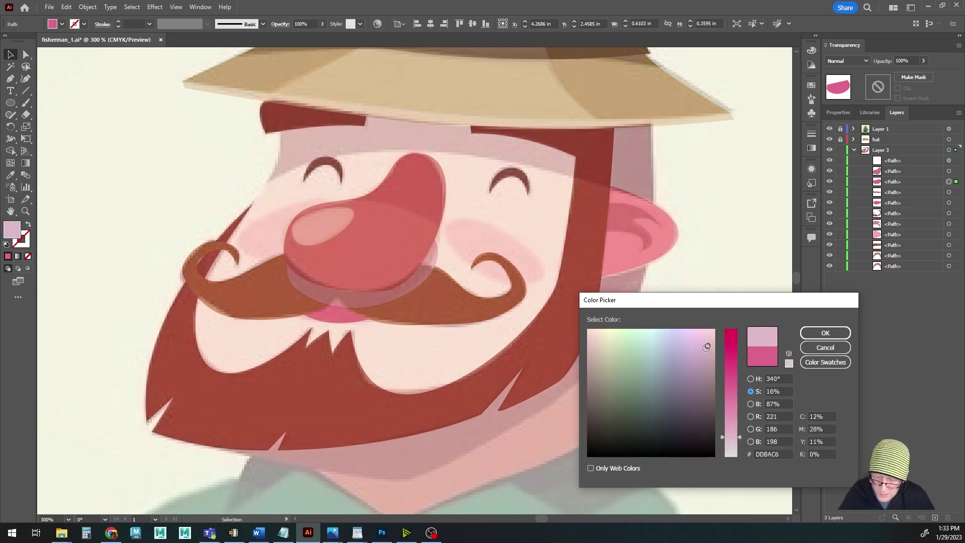
{"action": "mouse_move", "coordinate": [707, 347]}
{"action": "left_mouse_down"}
{"action": "mouse_move", "coordinate": [679, 394]}
{"action": "mouse_move", "coordinate": [689, 375]}
{"action": "mouse_move", "coordinate": [683, 384]}
{"action": "left_mouse_up"}
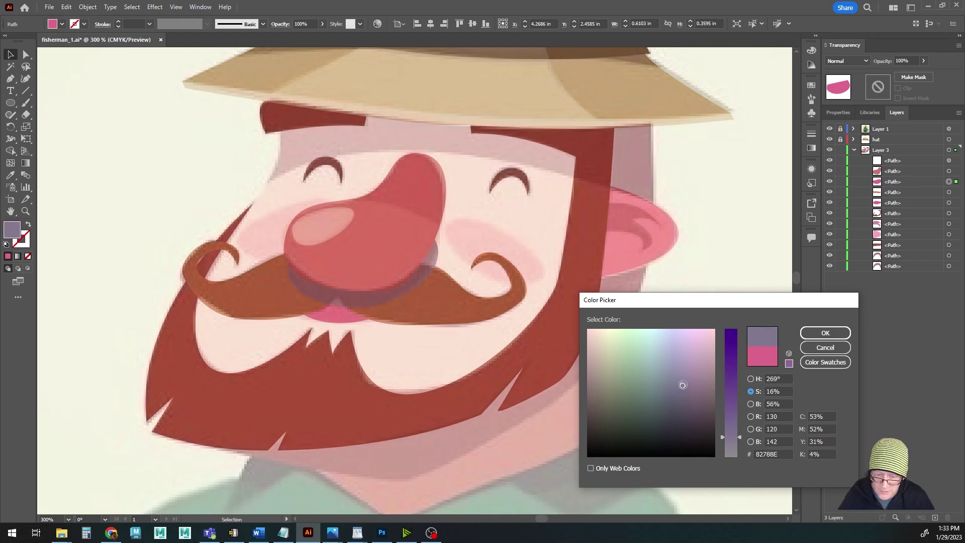
{"action": "left_click", "coordinate": [825, 333]}
Lower the shadow's opacity to 27% with the reference layer hidden
{"action": "left_click", "coordinate": [923, 60]}
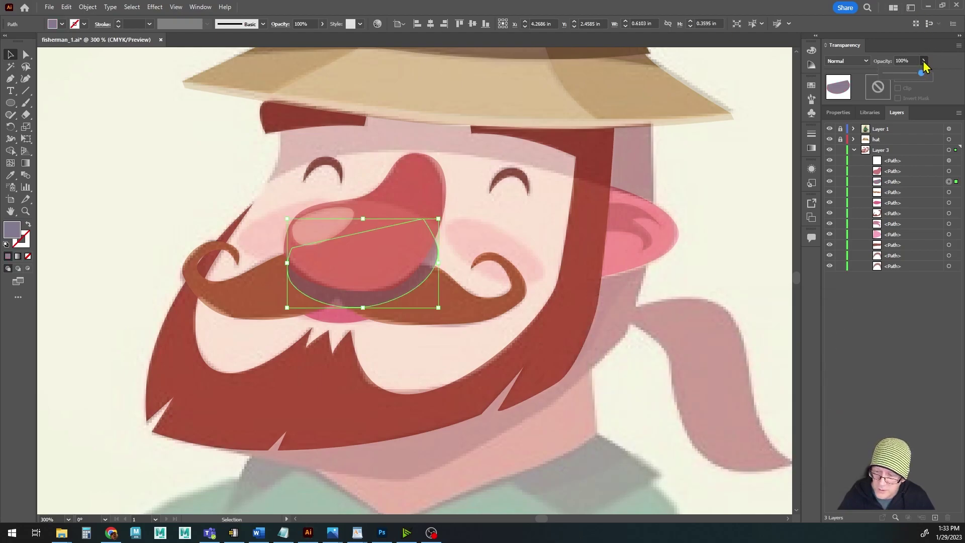
{"action": "mouse_move", "coordinate": [916, 73]}
{"action": "left_mouse_down"}
{"action": "mouse_move", "coordinate": [896, 75]}
{"action": "mouse_move", "coordinate": [904, 74]}
{"action": "left_mouse_up"}
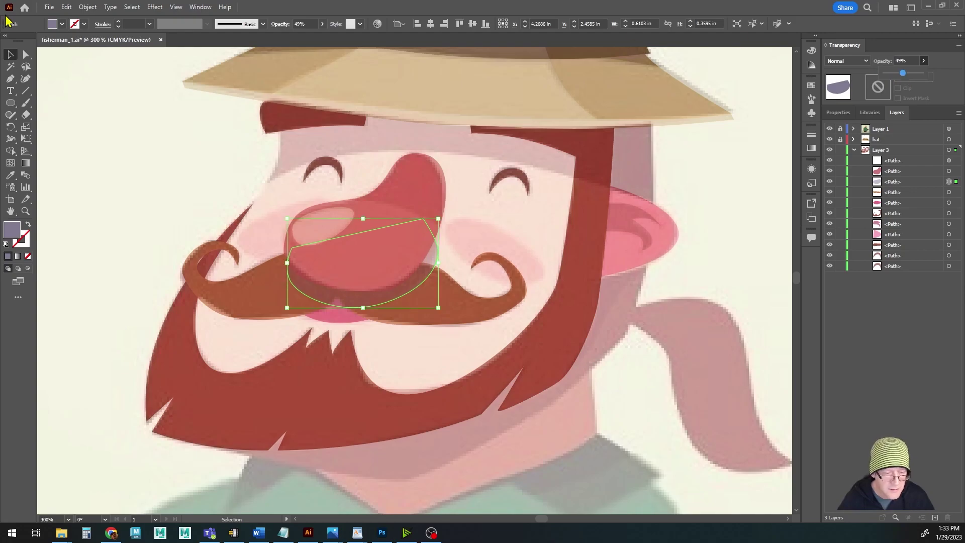
{"action": "left_click", "coordinate": [829, 129]}
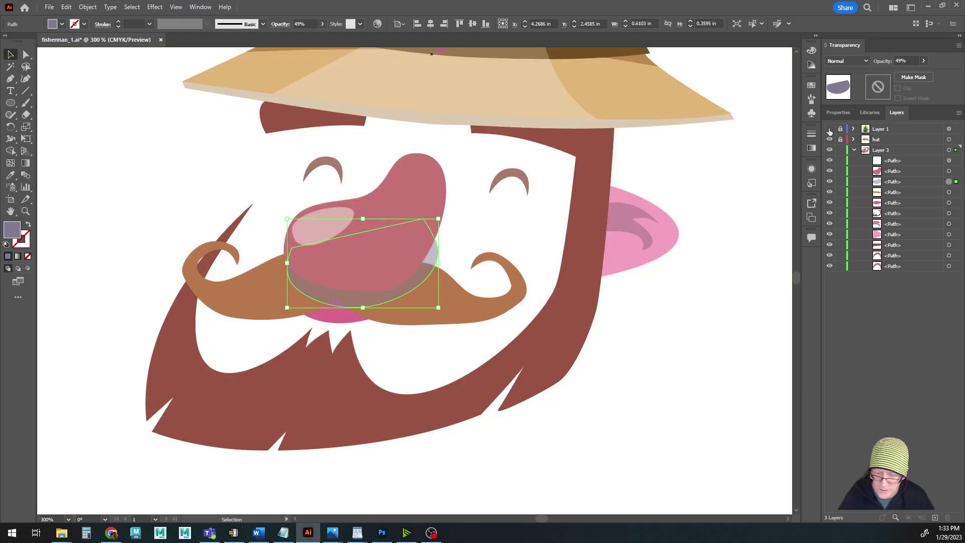
{"action": "left_click", "coordinate": [111, 171]}
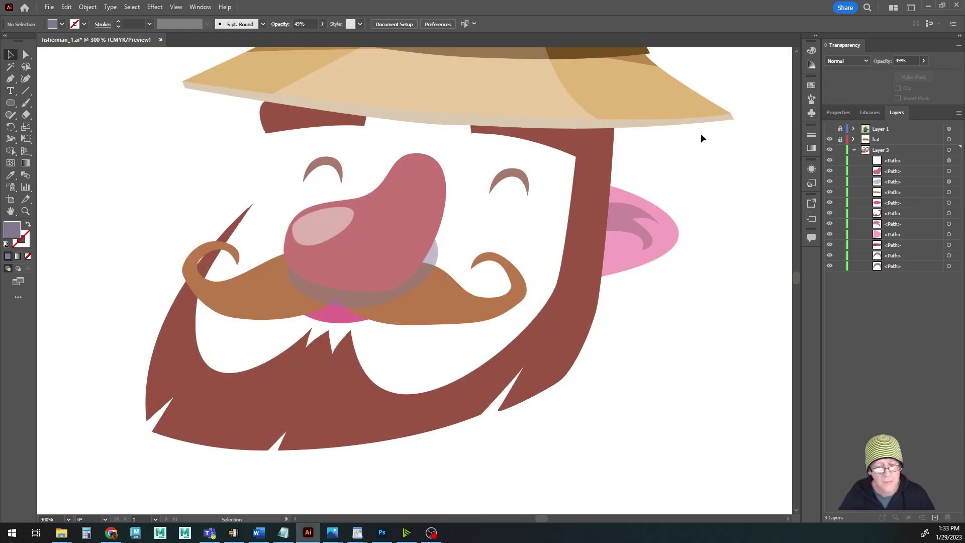
{"action": "left_click", "coordinate": [428, 258]}
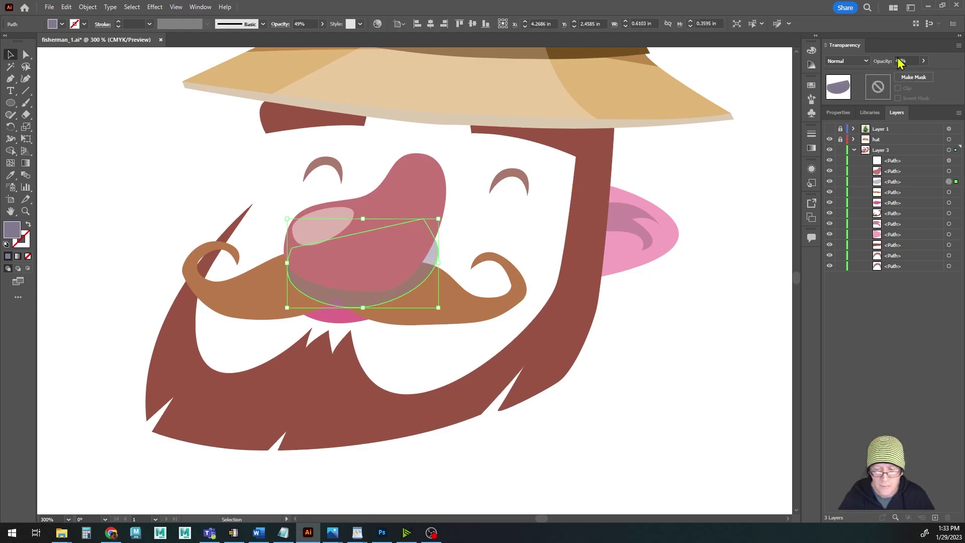
{"action": "left_click", "coordinate": [923, 61]}
{"action": "mouse_move", "coordinate": [908, 74]}
{"action": "left_mouse_down"}
{"action": "mouse_move", "coordinate": [887, 81]}
{"action": "mouse_move", "coordinate": [892, 74]}
{"action": "left_mouse_up"}
Set the shadow to 28% opacity and move one anchor to curve its right edge inward
{"action": "left_click", "coordinate": [776, 194]}
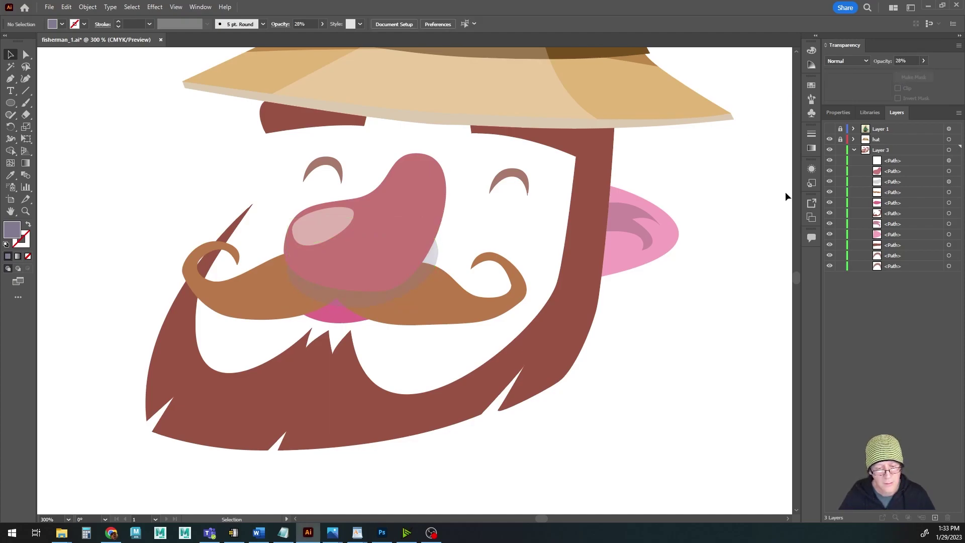
{"action": "left_click", "coordinate": [421, 276]}
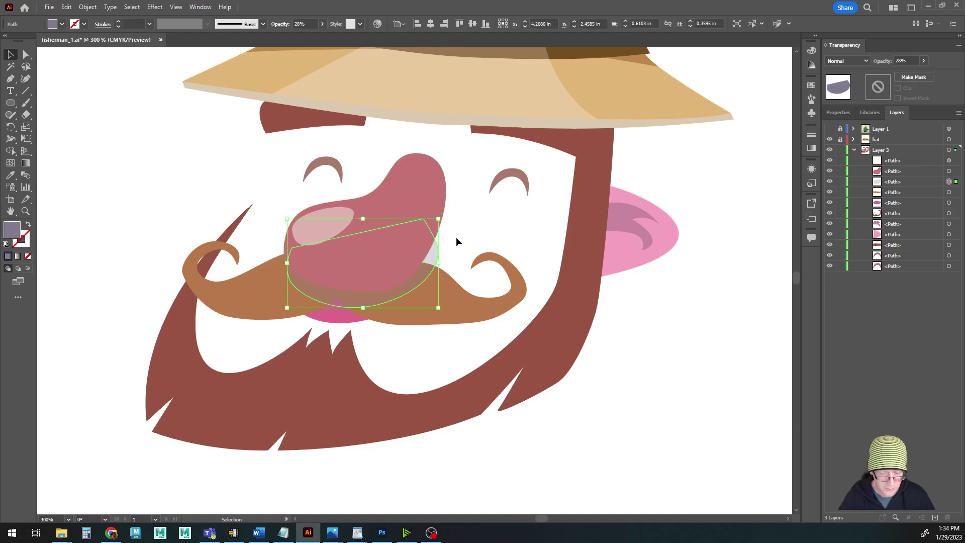
{"action": "key", "text": "a"}
{"action": "mouse_move", "coordinate": [438, 248]}
{"action": "left_mouse_down"}
{"action": "mouse_move", "coordinate": [428, 213]}
{"action": "mouse_move", "coordinate": [421, 241]}
{"action": "left_mouse_up"}
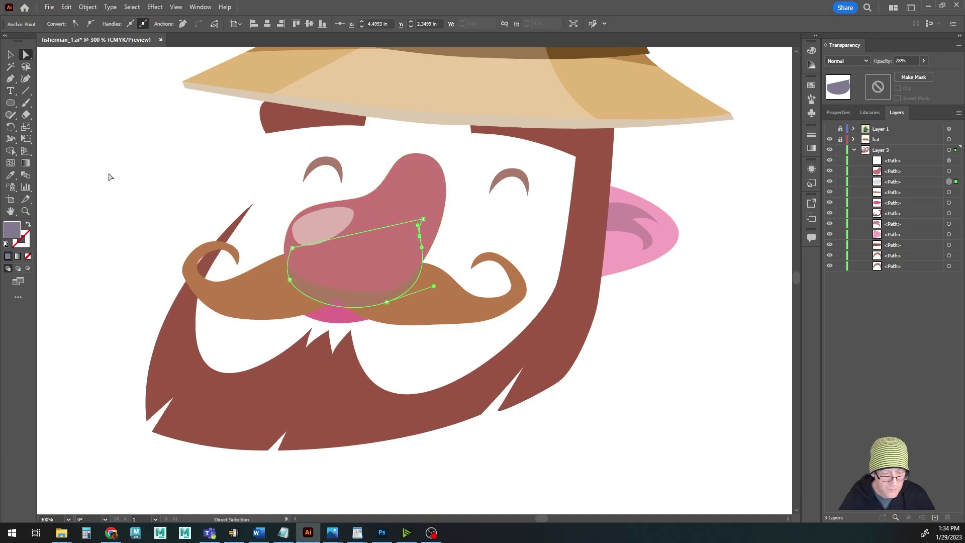
{"action": "left_click", "coordinate": [114, 174]}
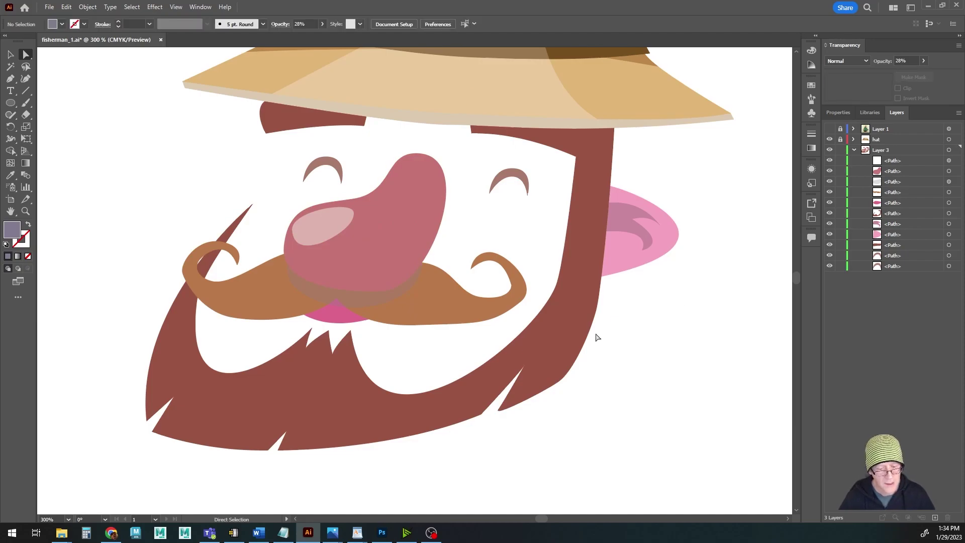
{"action": "scroll", "coordinate": [618, 351], "scroll_direction": "down", "scroll_amount": 2}
{"action": "scroll", "coordinate": [624, 352], "scroll_direction": "up", "scroll_amount": 2}
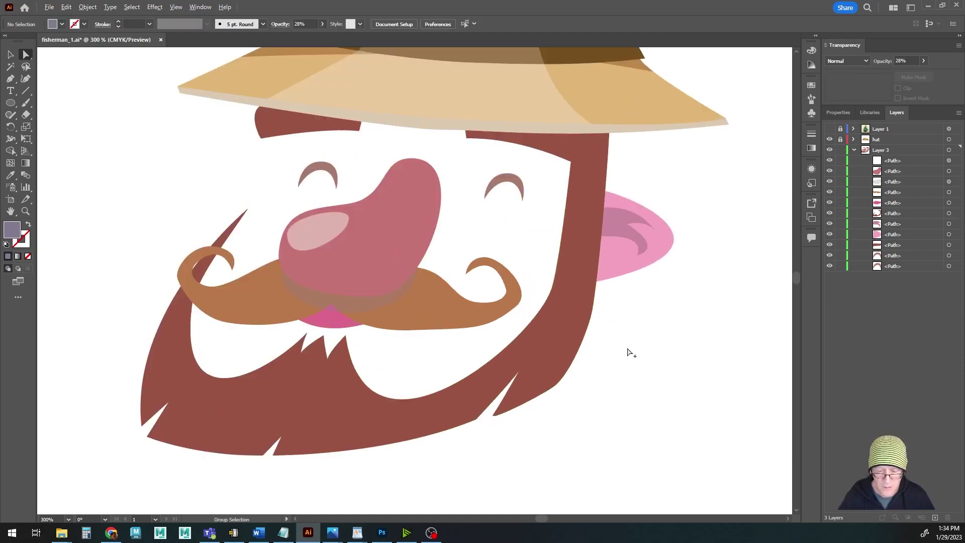
Show the reference layer again, pan left, and lock the hat layer
{"action": "left_click", "coordinate": [829, 128]}
{"action": "scroll", "coordinate": [700, 245], "scroll_direction": "down", "scroll_amount": 1}
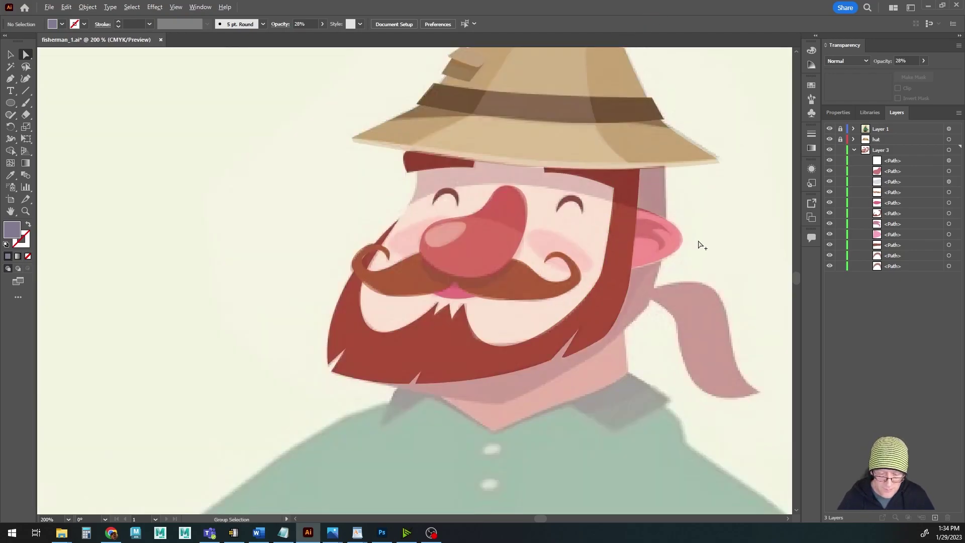
{"action": "left_click_drag", "start_coordinate": [695, 303], "coordinate": [567, 304]}
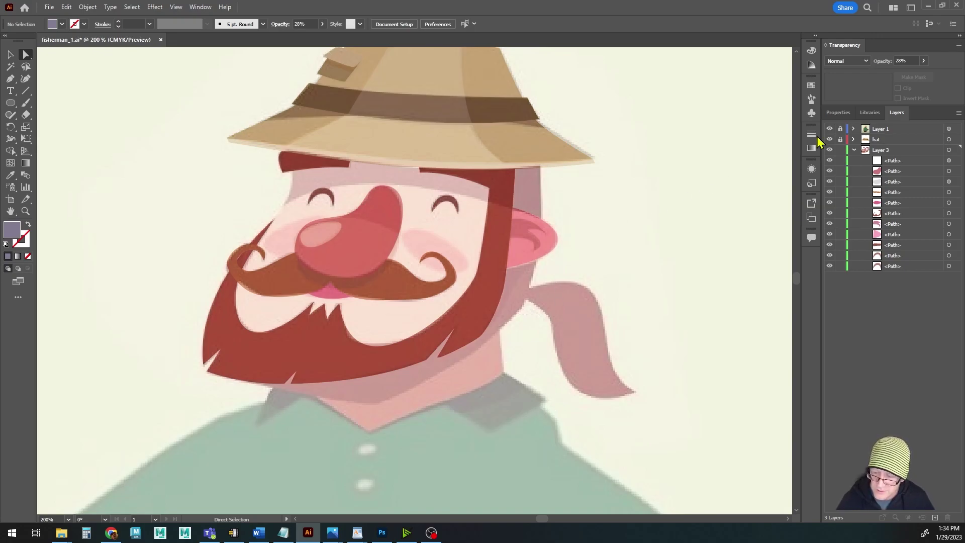
{"action": "left_click", "coordinate": [840, 139]}
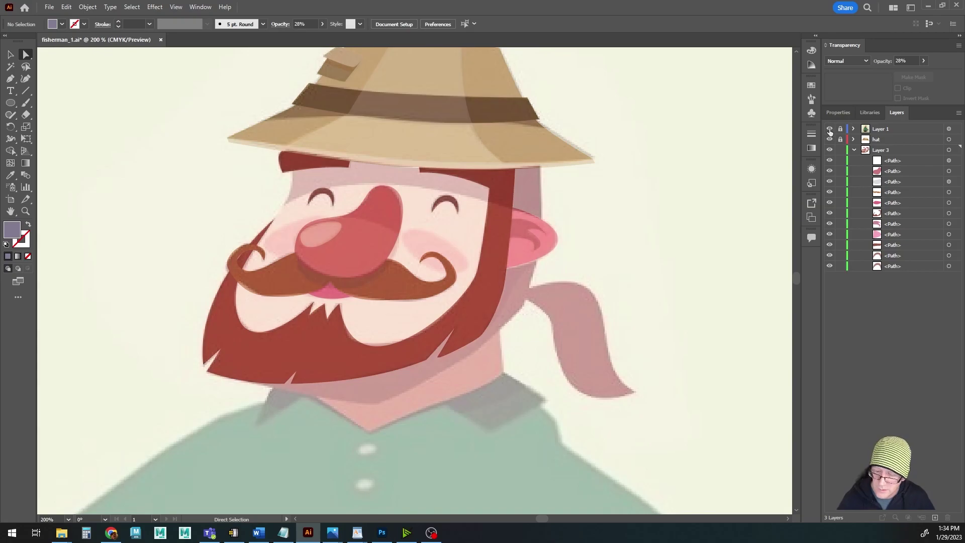
{"action": "scroll", "coordinate": [517, 356], "scroll_direction": "up", "scroll_amount": 1}
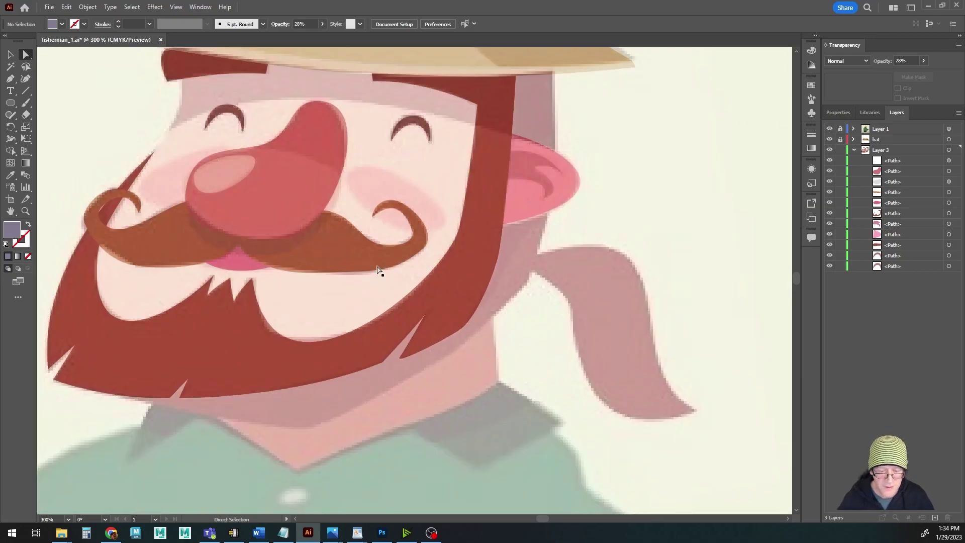
{"action": "scroll", "coordinate": [433, 314], "scroll_direction": "up", "scroll_amount": 2}
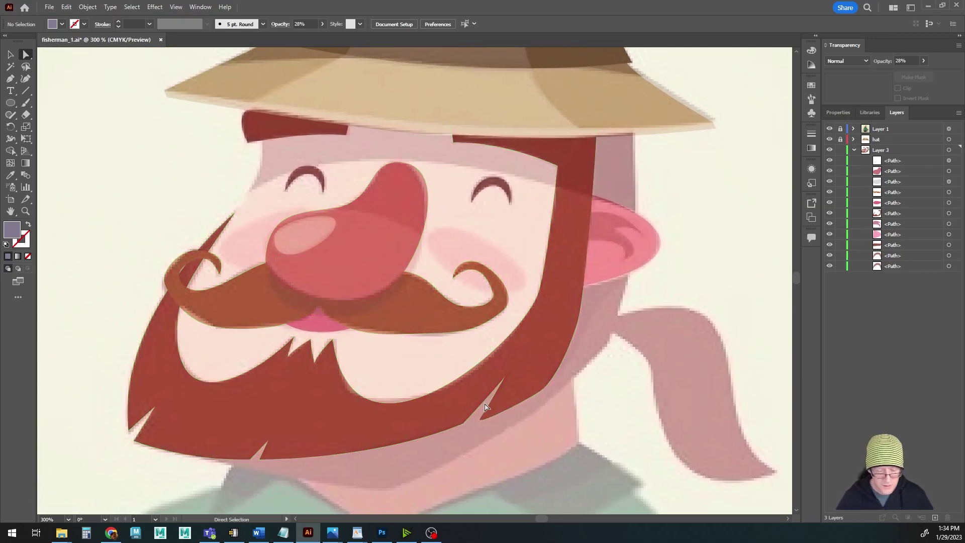
{"action": "scroll", "coordinate": [452, 272], "scroll_direction": "down", "scroll_amount": 1}
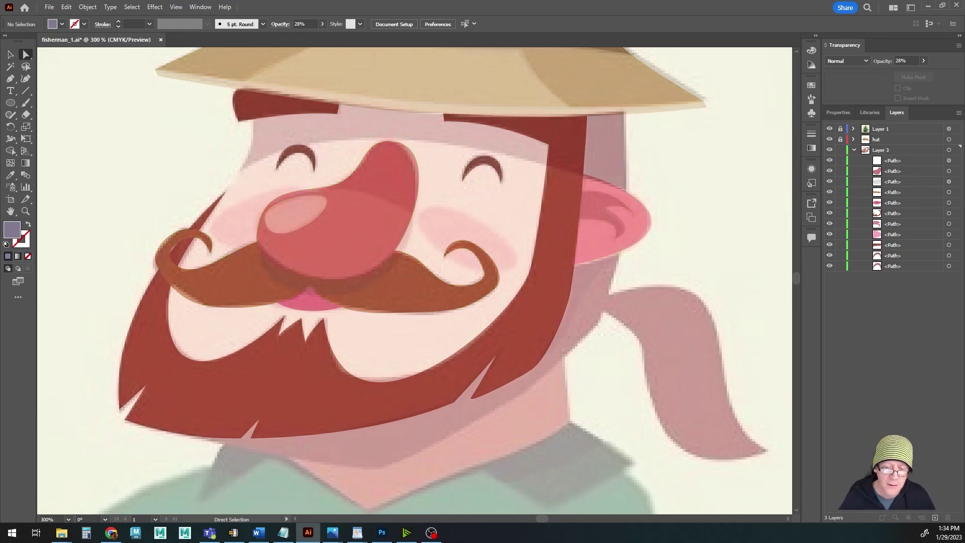
{"action": "left_click", "coordinate": [10, 79]}
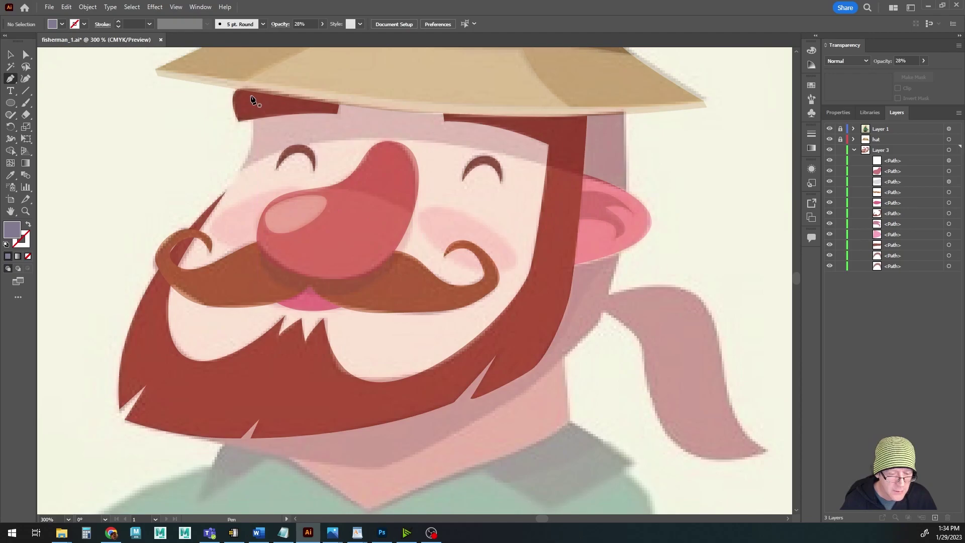
Start the face path under the hat brim, curving down the left cheek to the mustache curl
{"action": "left_click", "coordinate": [253, 97]}
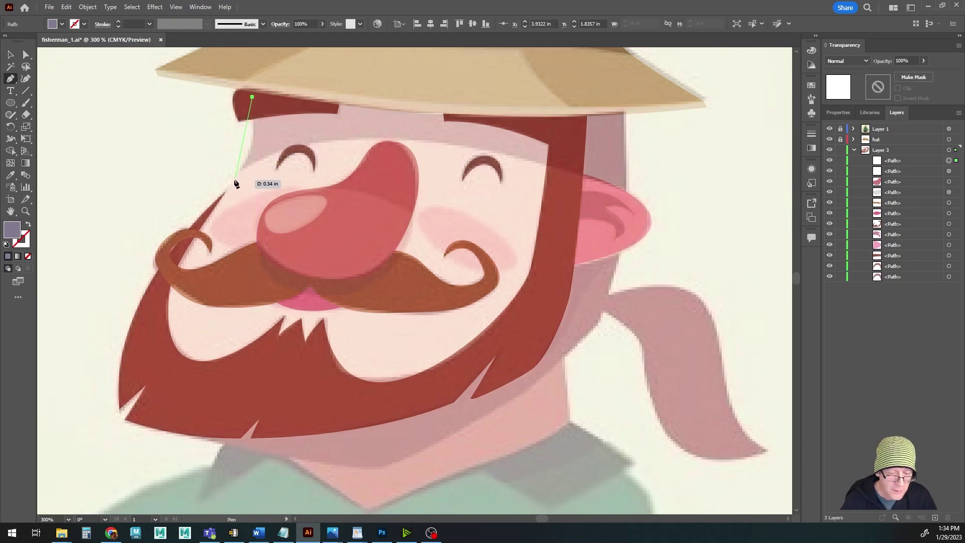
{"action": "left_click_drag", "start_coordinate": [235, 177], "coordinate": [207, 210]}
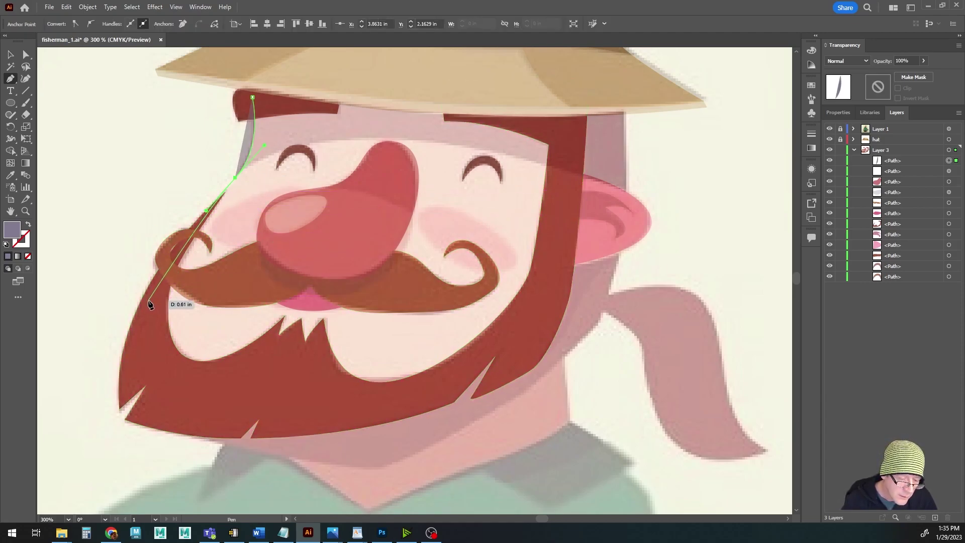
{"action": "scroll", "coordinate": [283, 358], "scroll_direction": "up", "scroll_amount": 5}
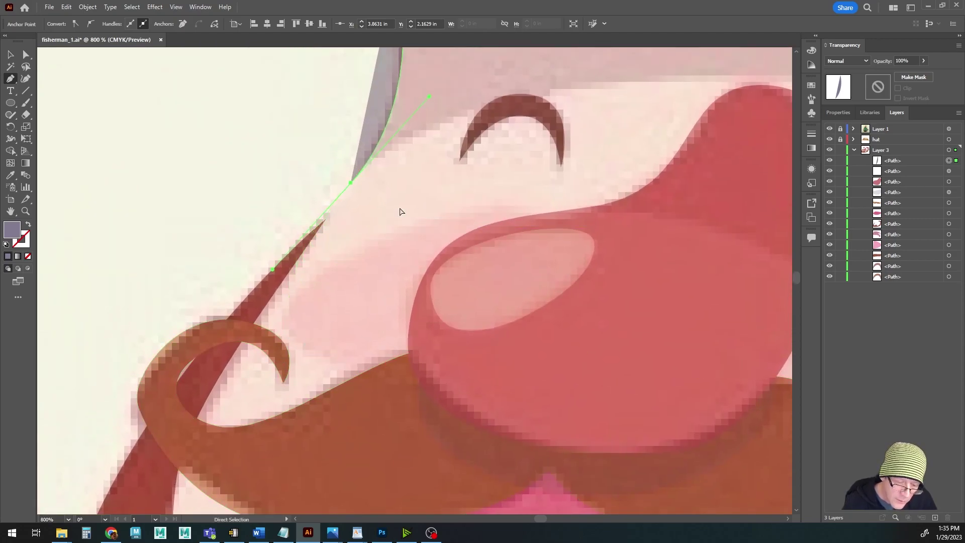
{"action": "key", "text": "ctrl+z"}
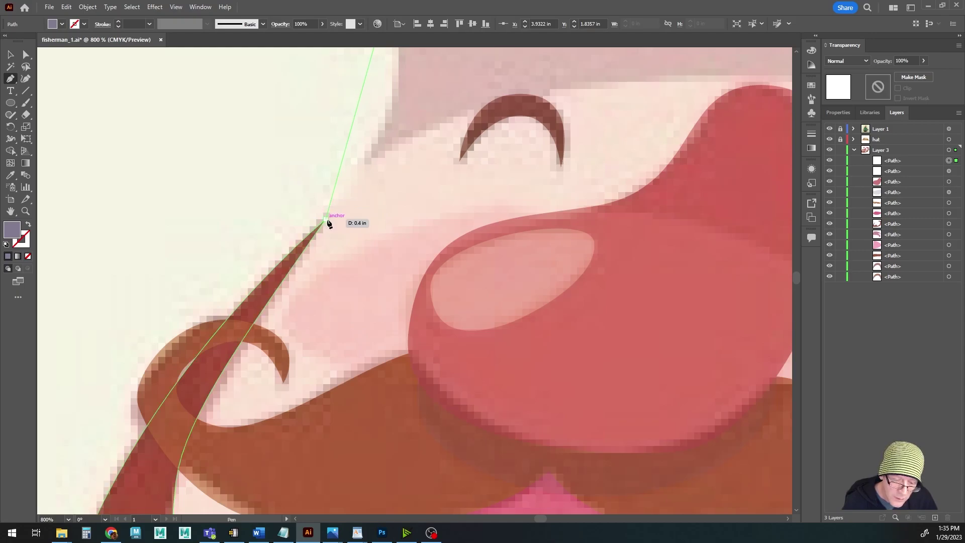
{"action": "left_click_drag", "start_coordinate": [327, 223], "coordinate": [236, 292]}
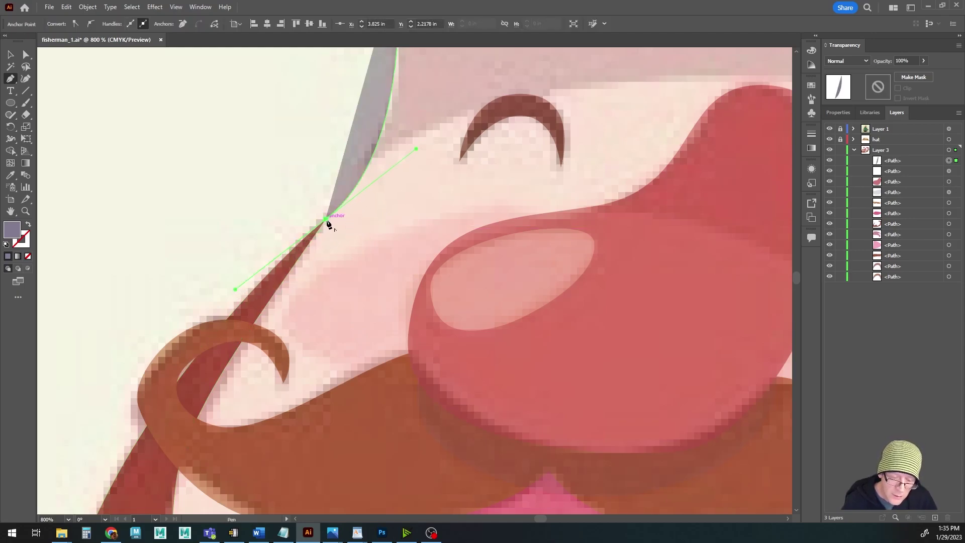
{"action": "left_click", "coordinate": [327, 223]}
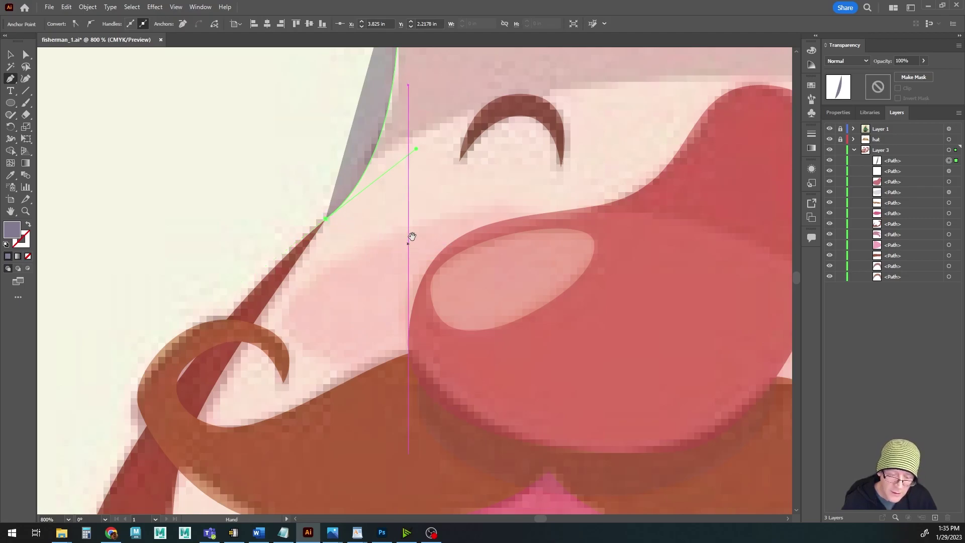
{"action": "scroll", "coordinate": [417, 241], "scroll_direction": "down", "scroll_amount": 4}
{"action": "scroll", "coordinate": [422, 242], "scroll_direction": "up", "scroll_amount": 3}
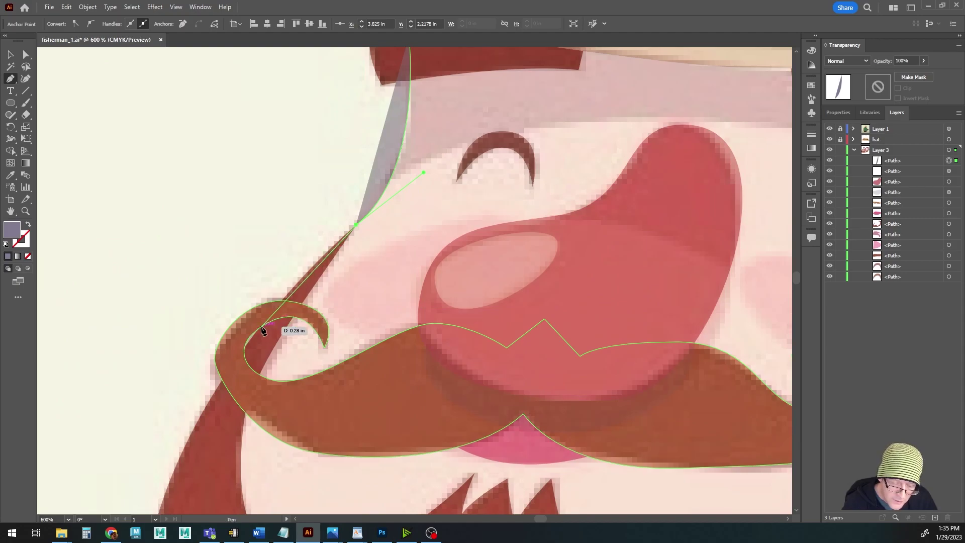
{"action": "left_click", "coordinate": [266, 335]}
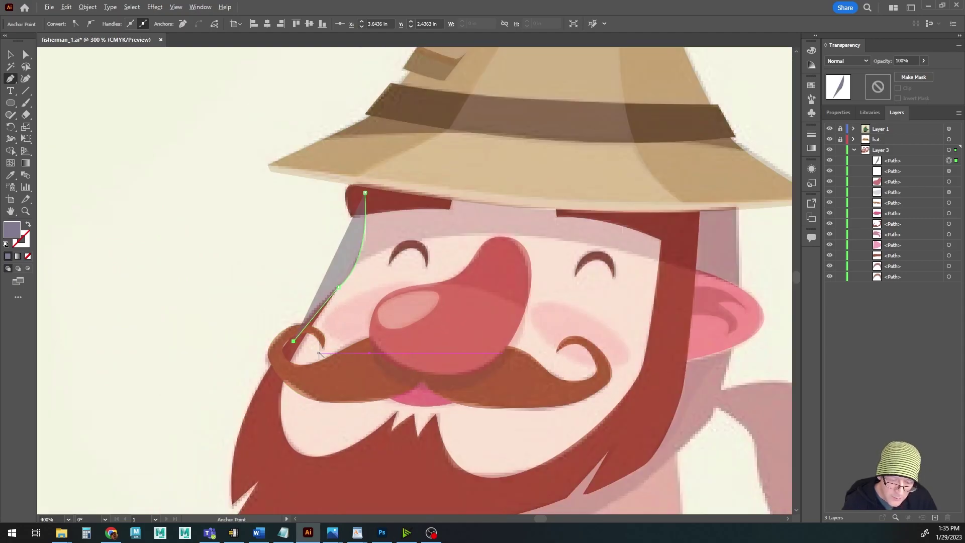
{"action": "scroll", "coordinate": [318, 354], "scroll_direction": "down", "scroll_amount": 2}
{"action": "left_click_drag", "start_coordinate": [342, 400], "coordinate": [268, 295]}
Continue the outline around the beard's inner edge and under the hat brim, closing the path
{"action": "left_click", "coordinate": [195, 284]}
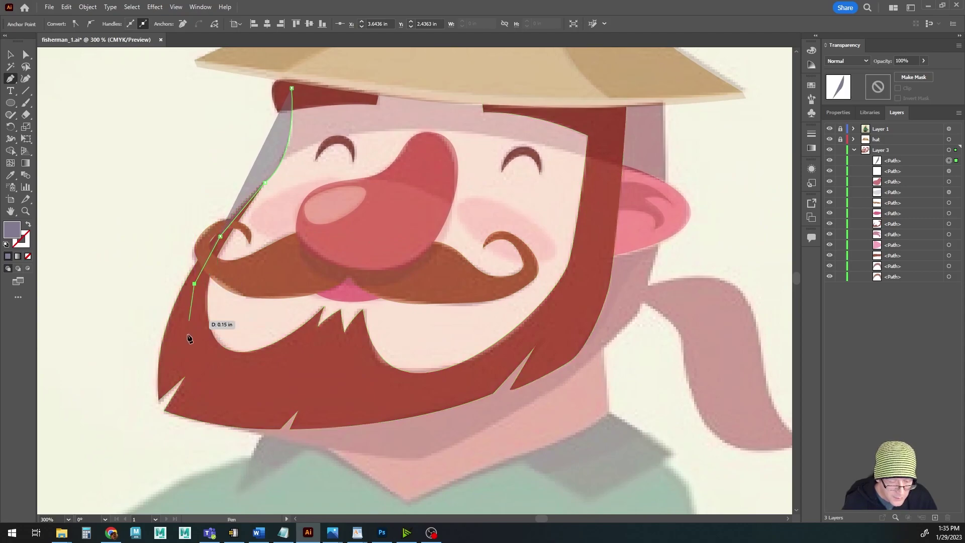
{"action": "left_click", "coordinate": [187, 353]}
{"action": "left_click", "coordinate": [226, 387]}
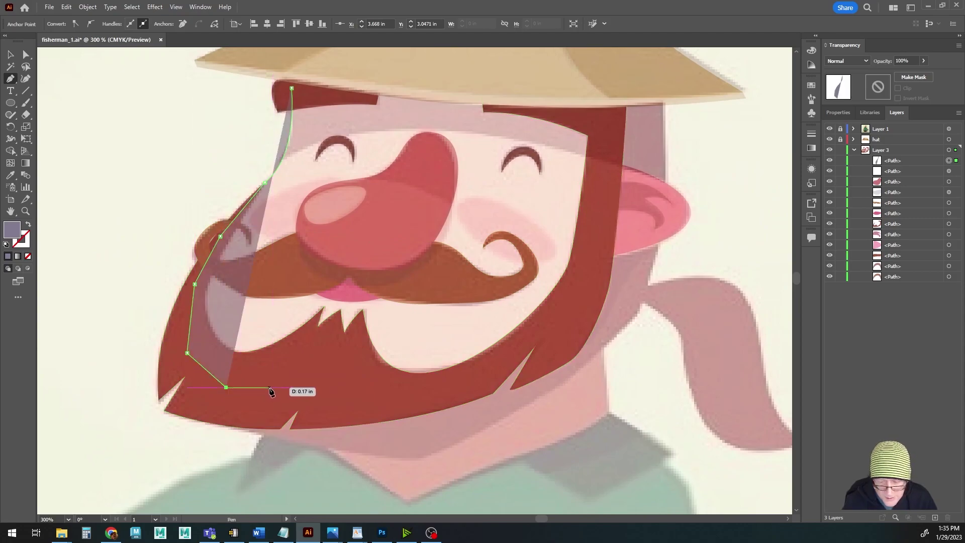
{"action": "left_click", "coordinate": [284, 386]}
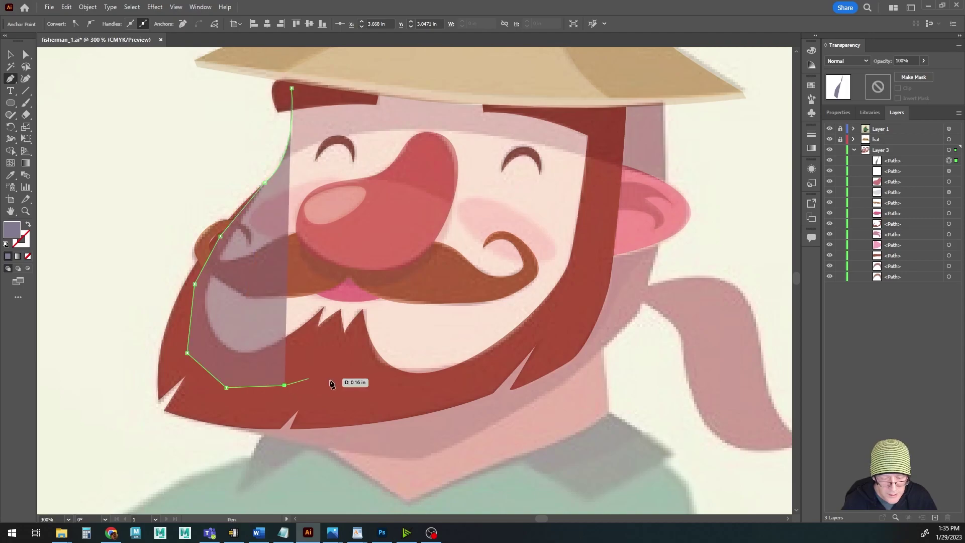
{"action": "left_click", "coordinate": [362, 390]}
{"action": "left_click", "coordinate": [425, 388]}
{"action": "left_click", "coordinate": [504, 357]}
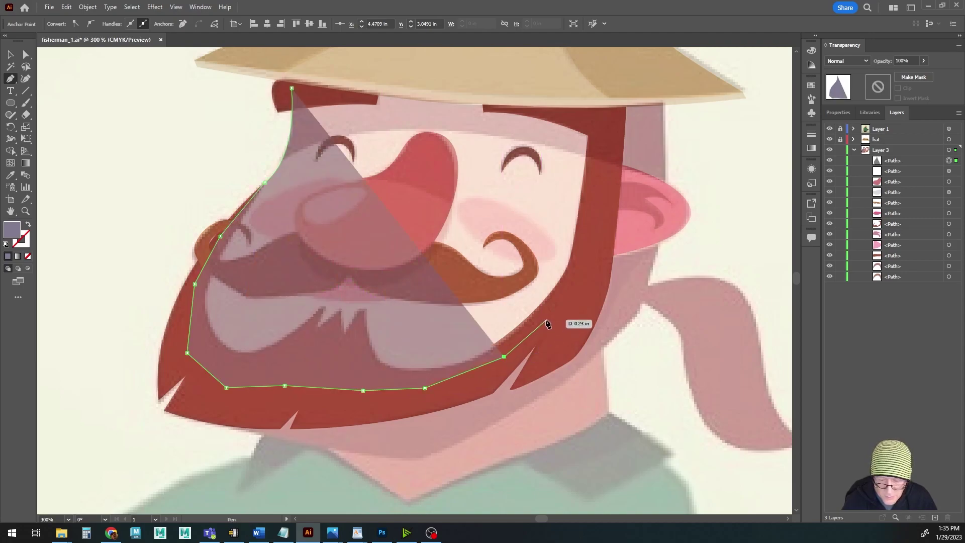
{"action": "left_click", "coordinate": [545, 320]}
{"action": "left_click", "coordinate": [585, 249]}
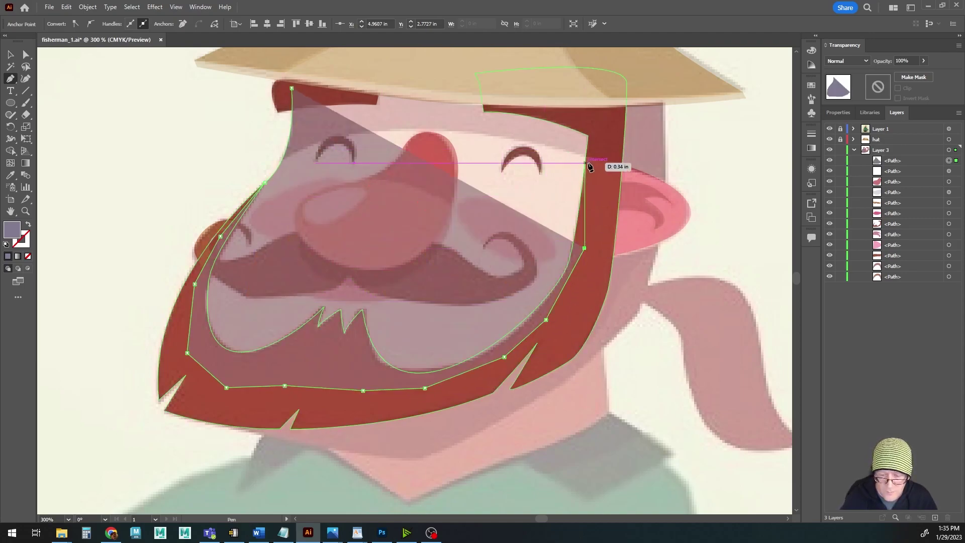
{"action": "left_click", "coordinate": [601, 149]}
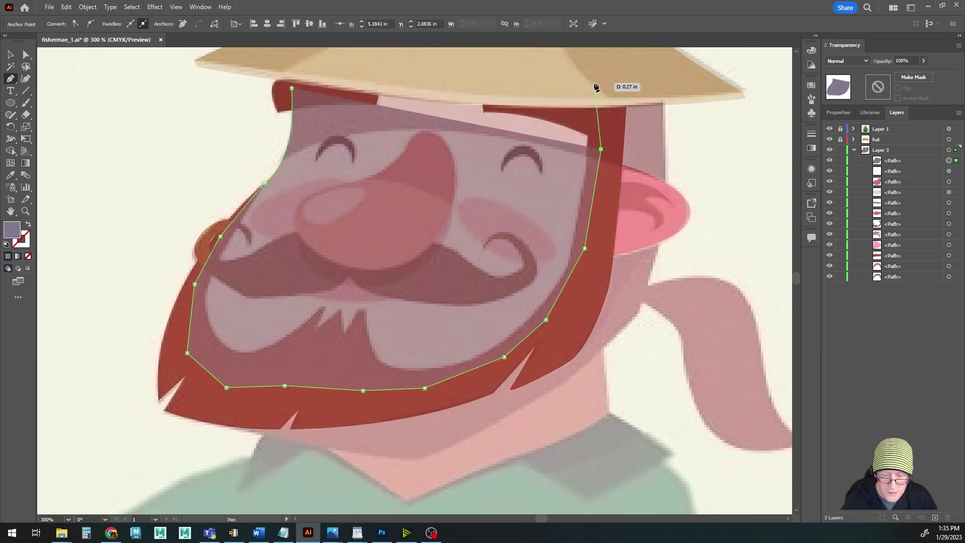
{"action": "left_click", "coordinate": [594, 83]}
{"action": "left_click", "coordinate": [366, 67]}
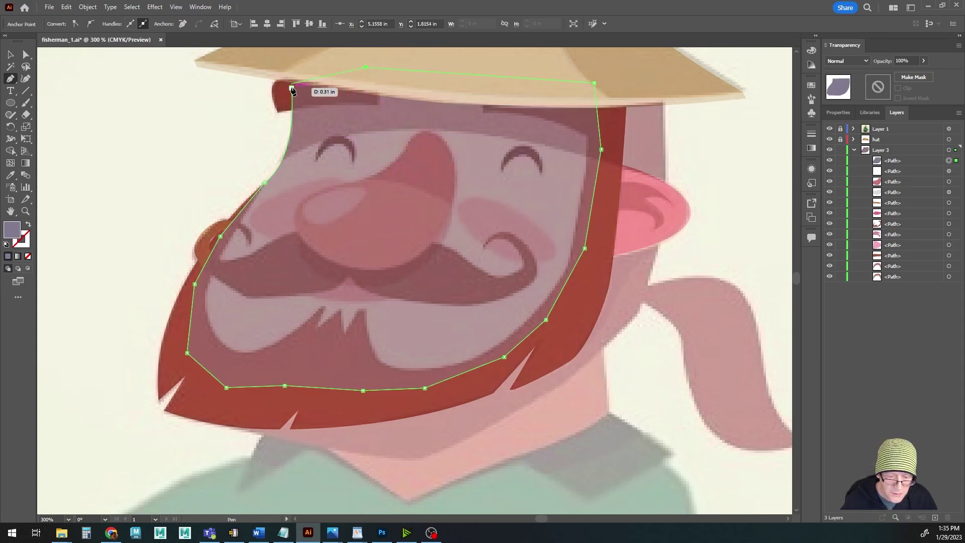
{"action": "left_click", "coordinate": [291, 86]}
{"action": "left_click", "coordinate": [10, 54]}
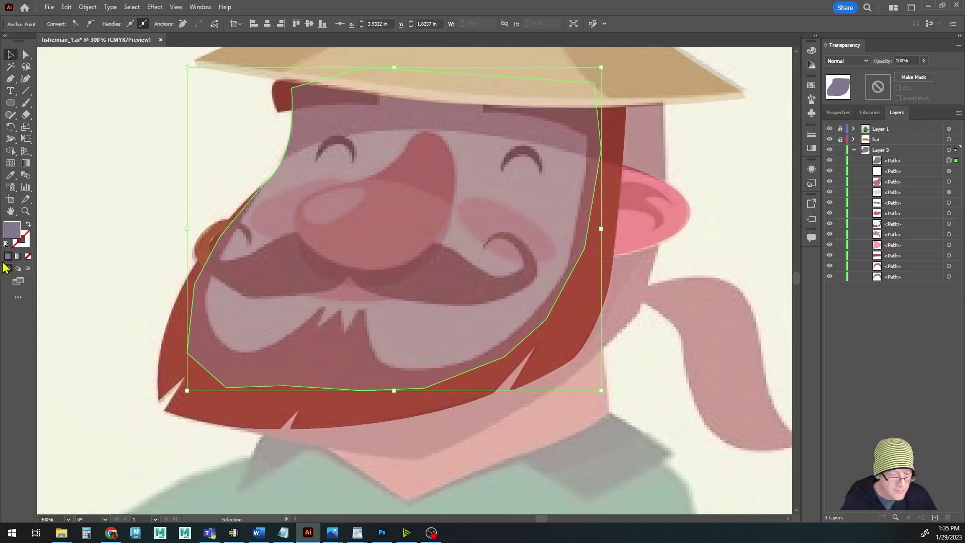
Fill the face shape with a lighter, slightly brightened pink, #E8C5E0
{"action": "double_click", "coordinate": [11, 231]}
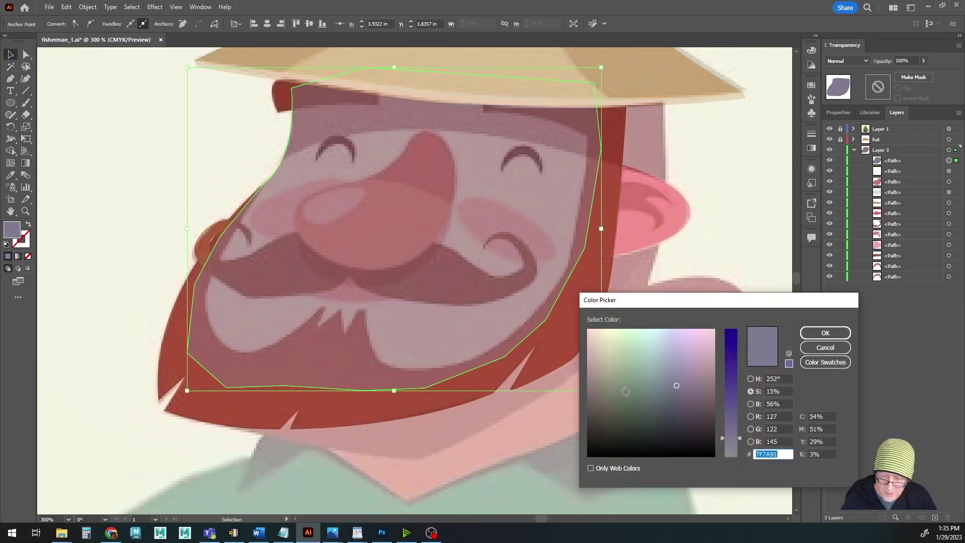
{"action": "mouse_move", "coordinate": [663, 378]}
{"action": "left_mouse_down"}
{"action": "mouse_move", "coordinate": [605, 342]}
{"action": "mouse_move", "coordinate": [643, 351]}
{"action": "mouse_move", "coordinate": [612, 349]}
{"action": "left_mouse_up"}
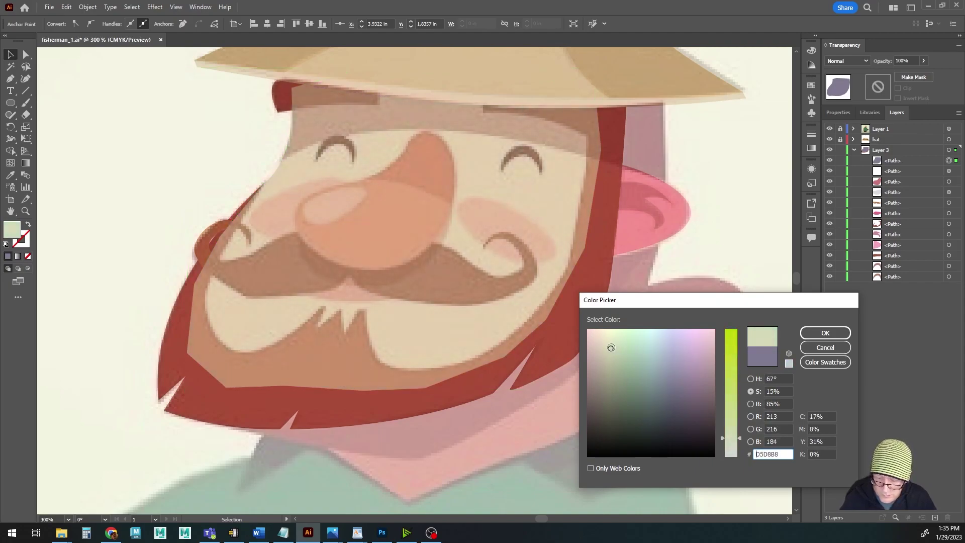
{"action": "left_click", "coordinate": [751, 379]}
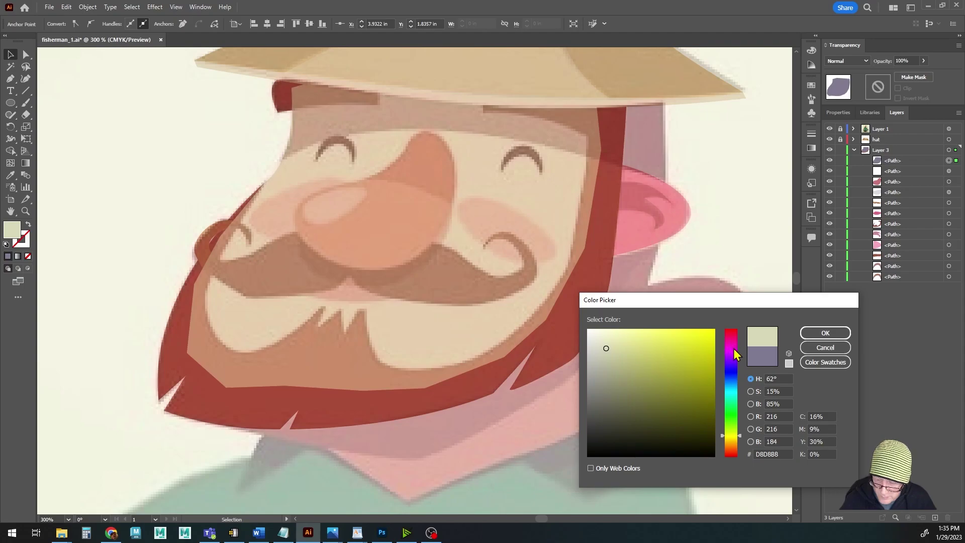
{"action": "left_click", "coordinate": [733, 350]}
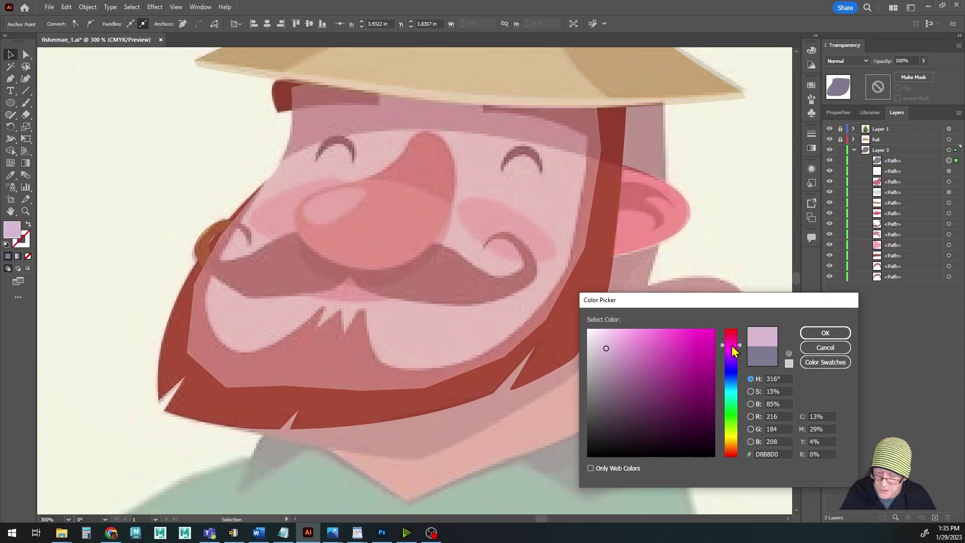
{"action": "left_click", "coordinate": [750, 391]}
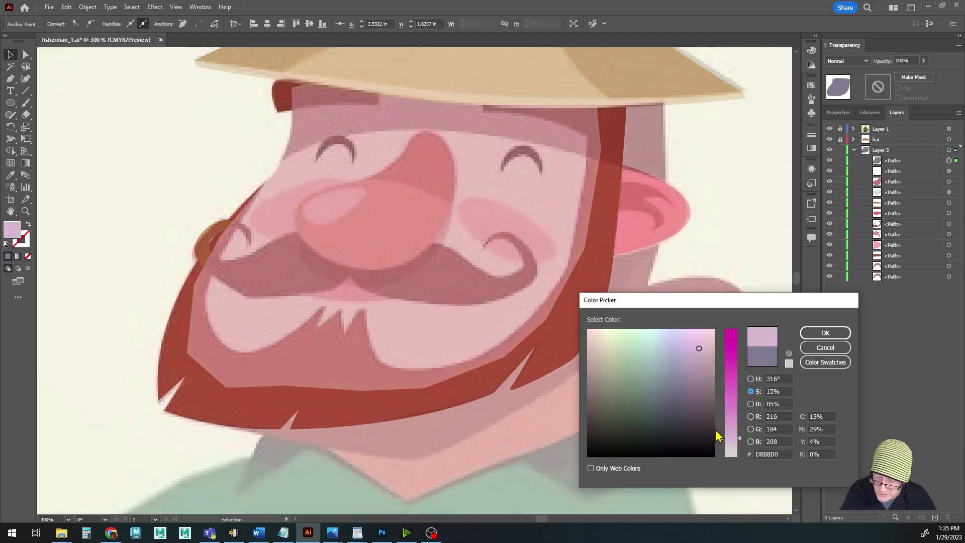
{"action": "left_click", "coordinate": [750, 404]}
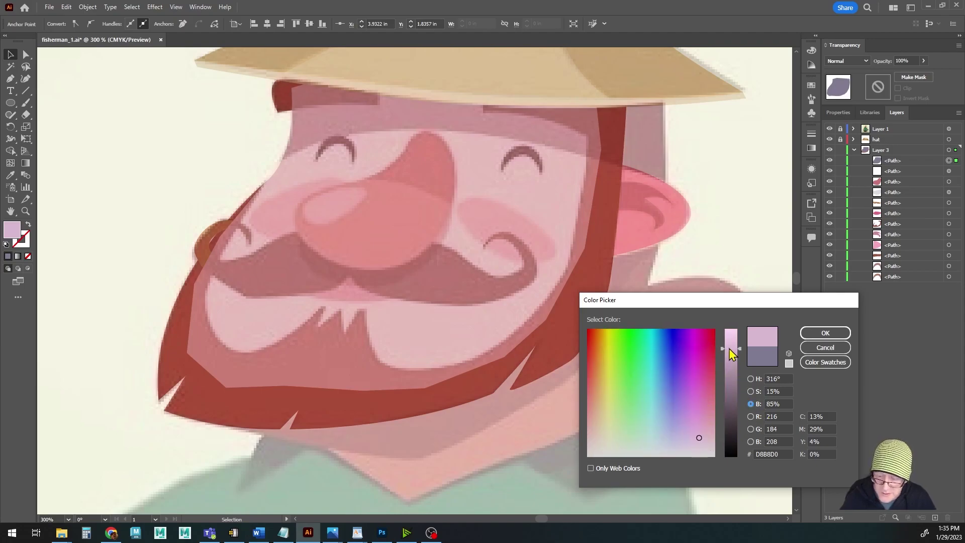
{"action": "left_click_drag", "start_coordinate": [729, 349], "coordinate": [728, 341]}
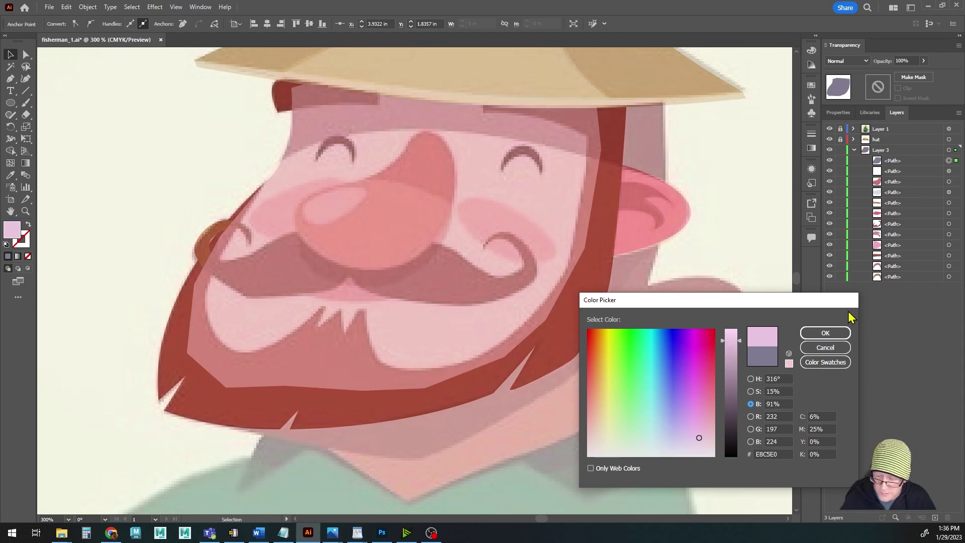
{"action": "left_click", "coordinate": [825, 333]}
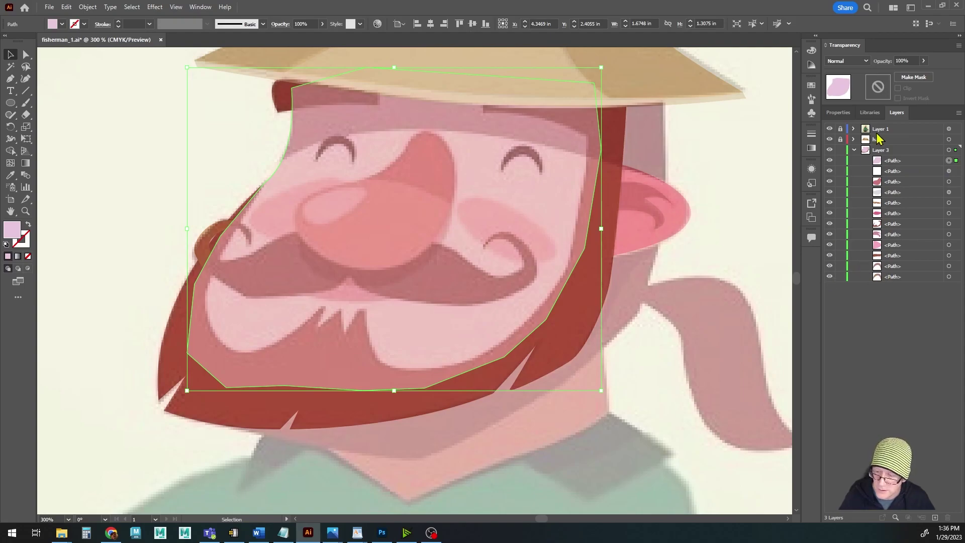
Move the face path to the bottom of the stack, hide the reference, and reselect it
{"action": "left_click", "coordinate": [894, 161]}
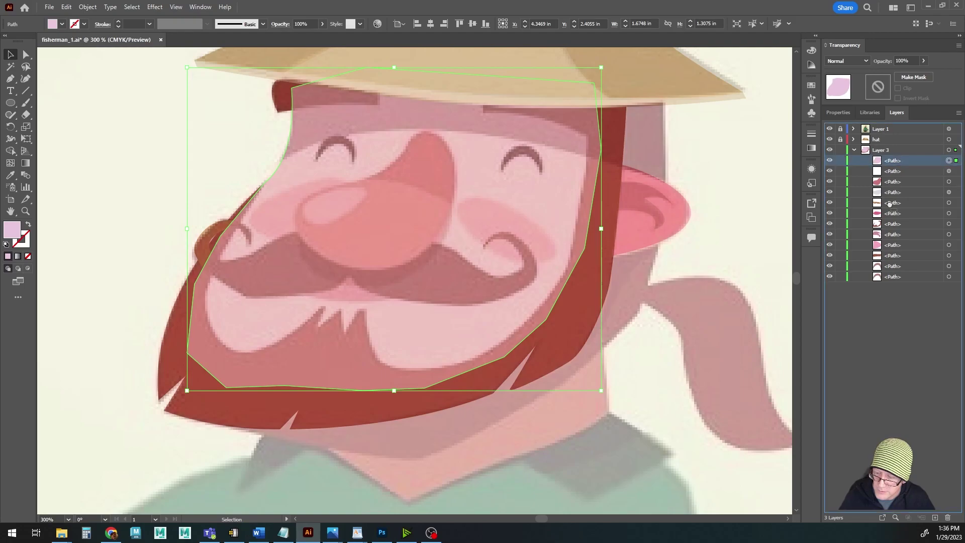
{"action": "left_click_drag", "start_coordinate": [888, 271], "coordinate": [890, 281]}
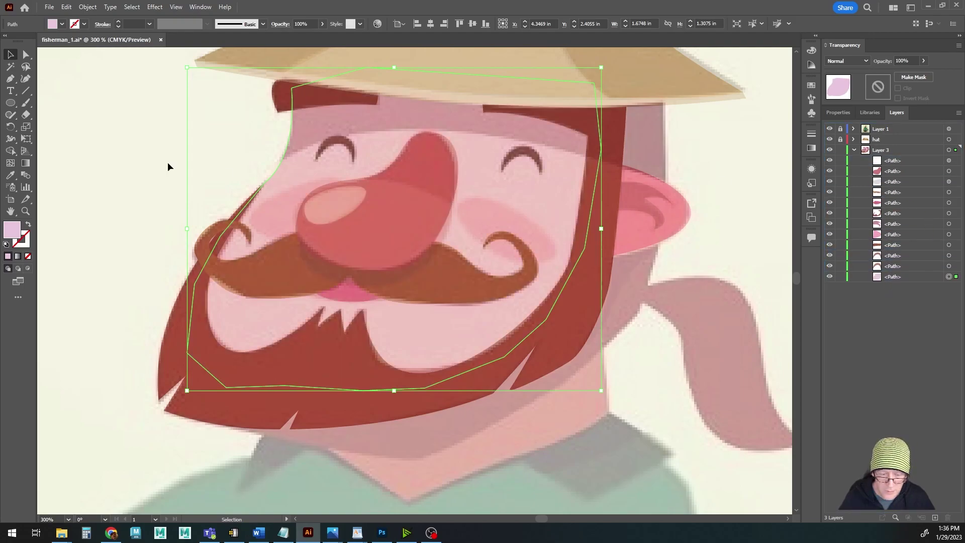
{"action": "left_click", "coordinate": [101, 143]}
{"action": "left_click", "coordinate": [828, 128]}
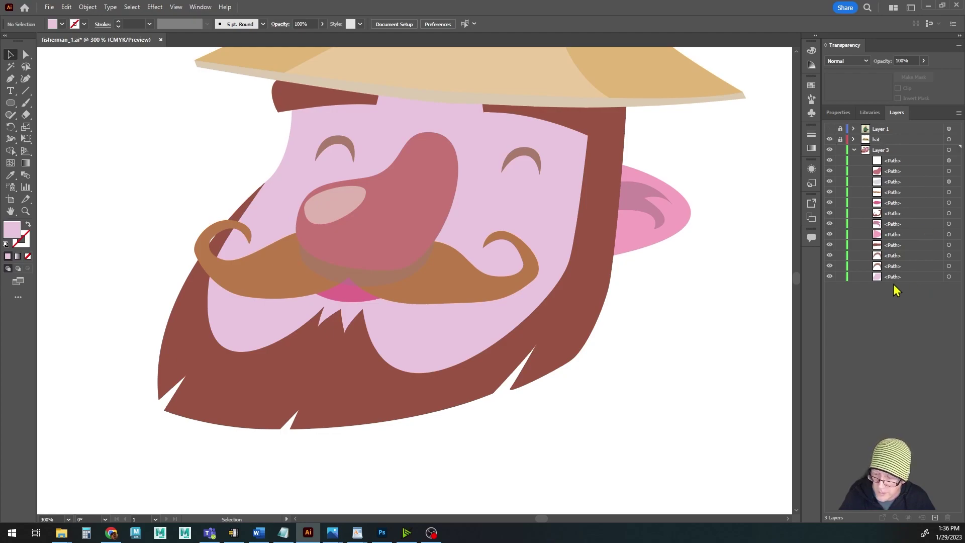
{"action": "left_click", "coordinate": [829, 276]}
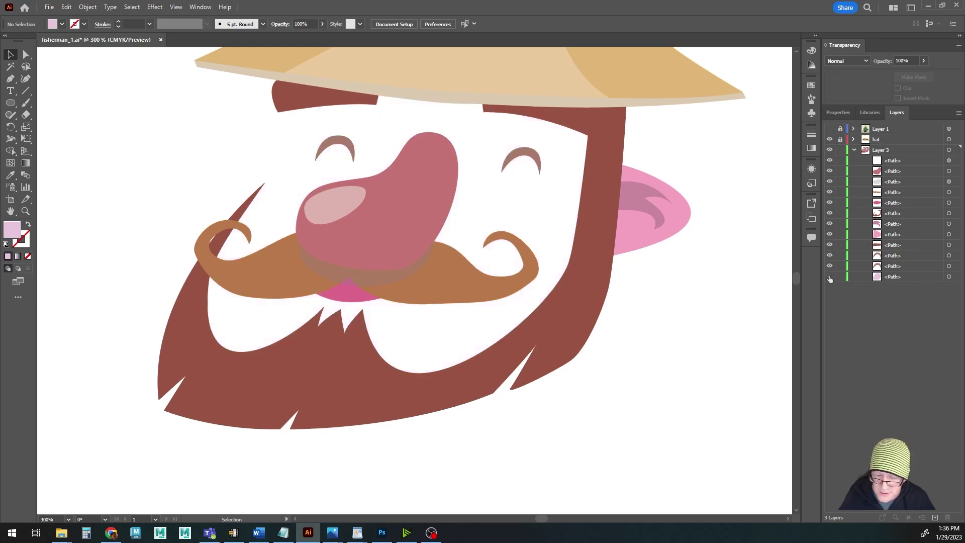
{"action": "left_click", "coordinate": [830, 277]}
{"action": "left_click", "coordinate": [890, 281]}
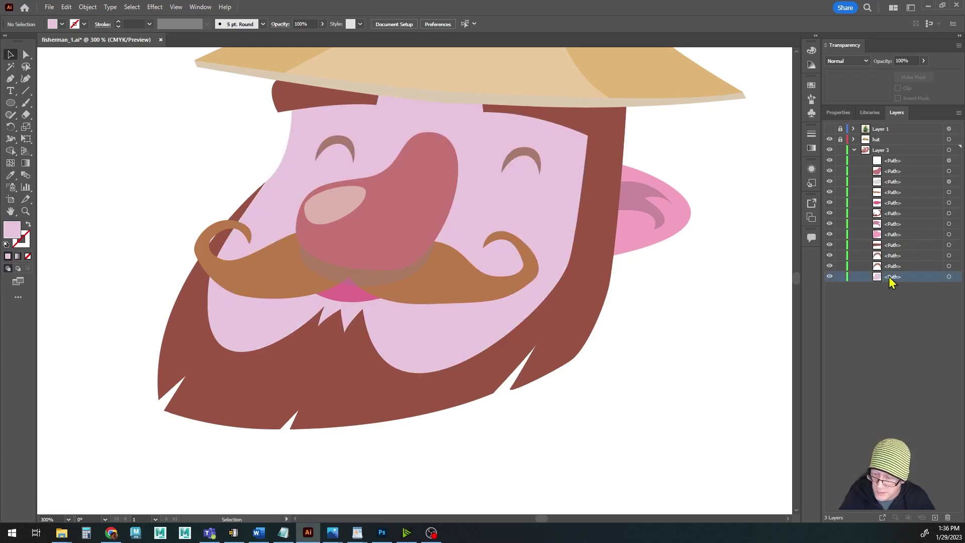
{"action": "left_click", "coordinate": [949, 277]}
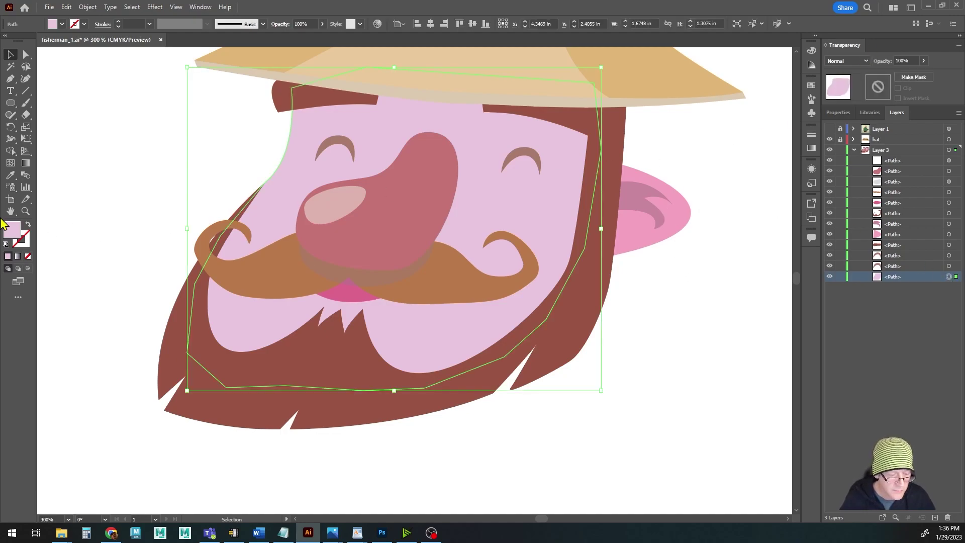
Change the face fill to the cream skin tone #F7E6D5
{"action": "double_click", "coordinate": [14, 231]}
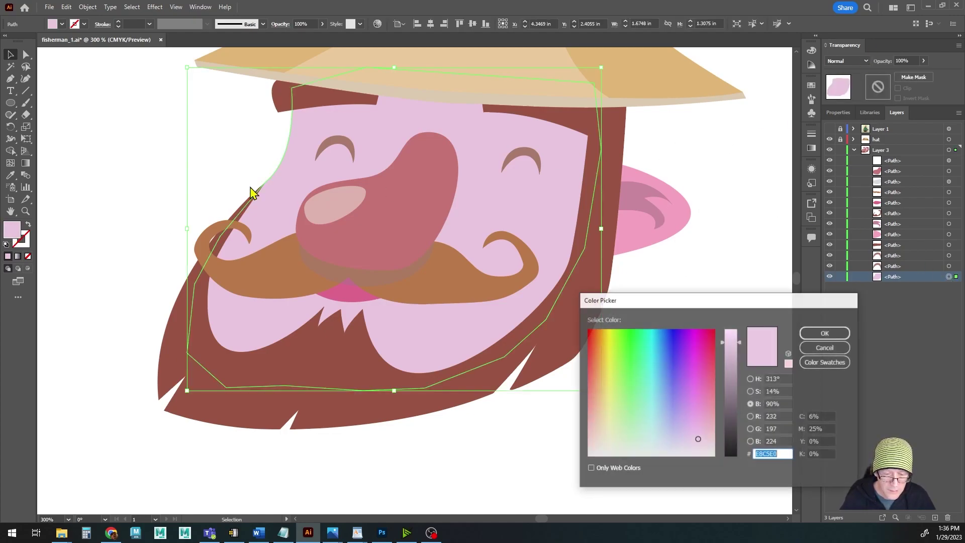
{"action": "left_click", "coordinate": [750, 379]}
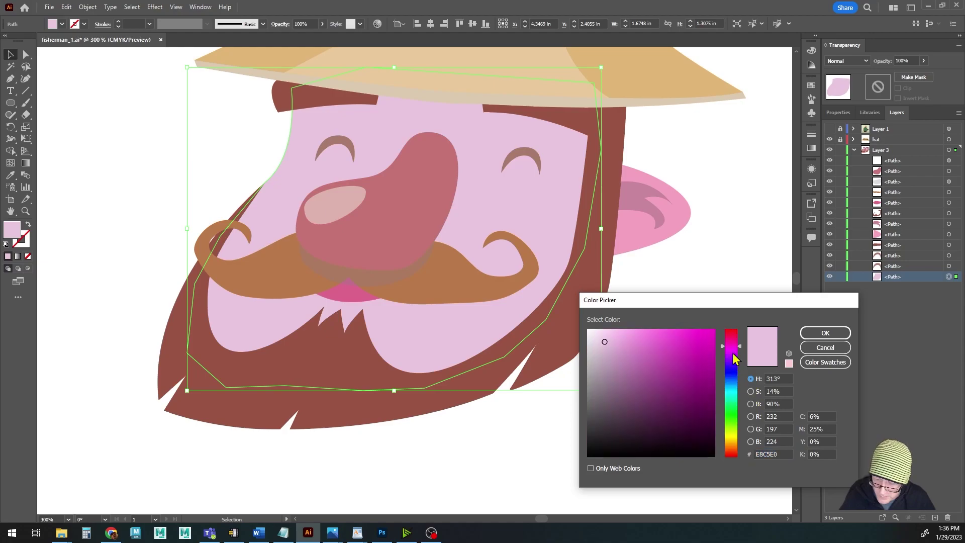
{"action": "left_click_drag", "start_coordinate": [731, 355], "coordinate": [731, 336]}
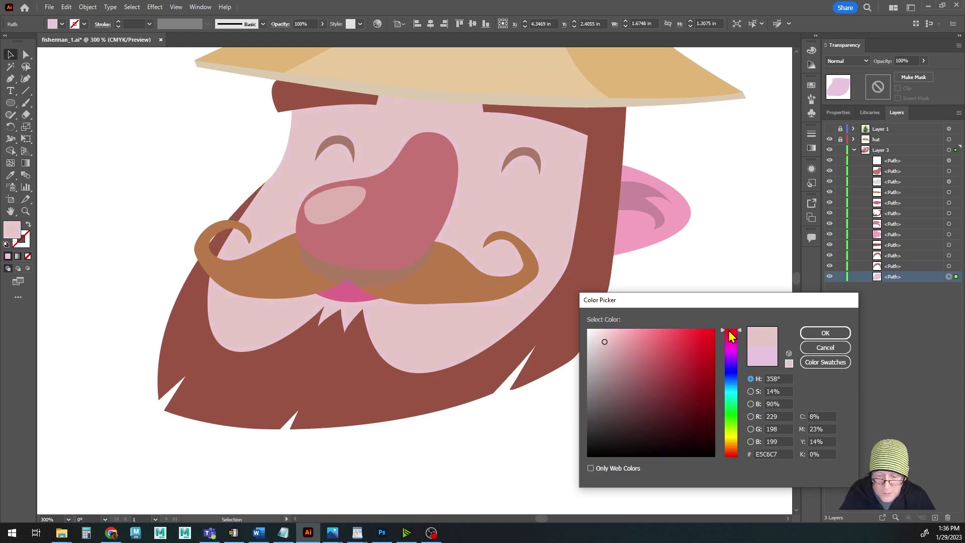
{"action": "left_click", "coordinate": [751, 391]}
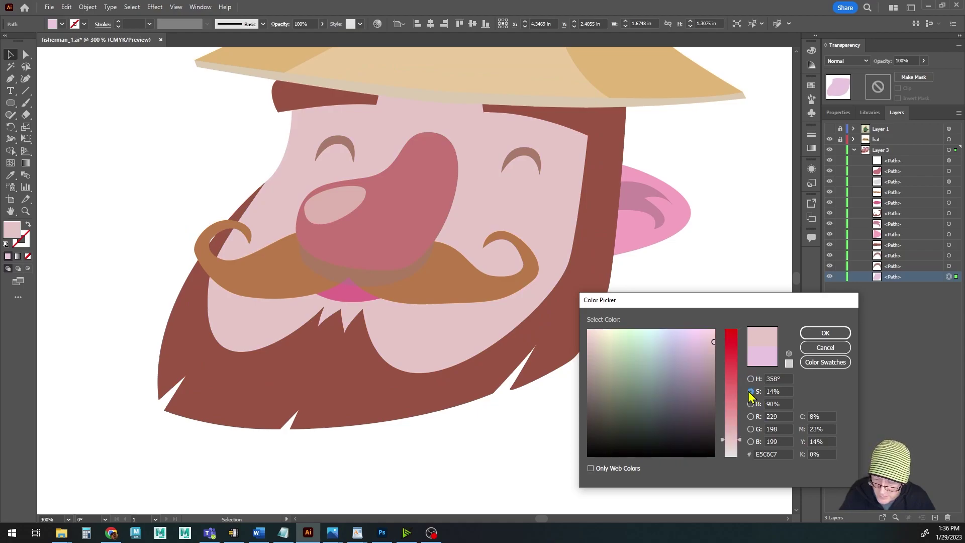
{"action": "left_click", "coordinate": [750, 403]}
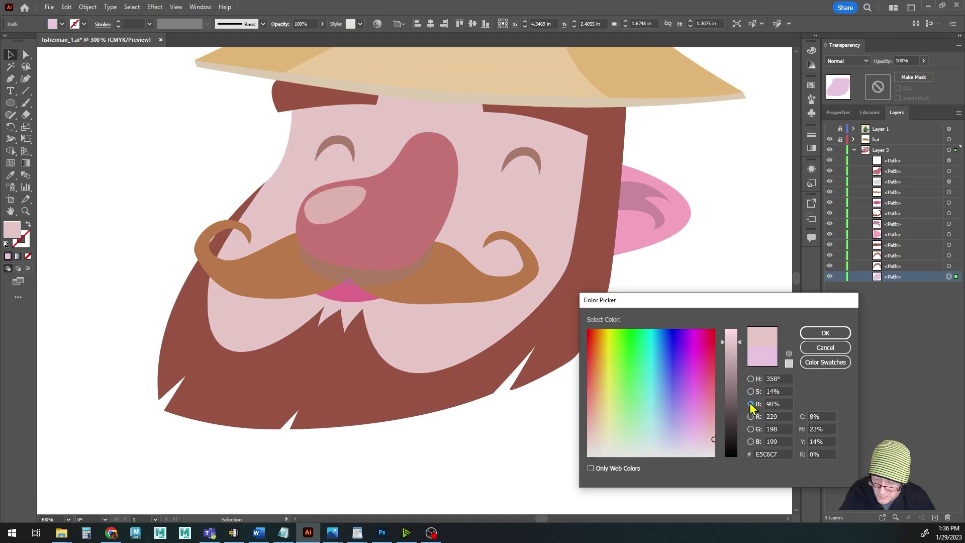
{"action": "left_click_drag", "start_coordinate": [738, 344], "coordinate": [741, 335]}
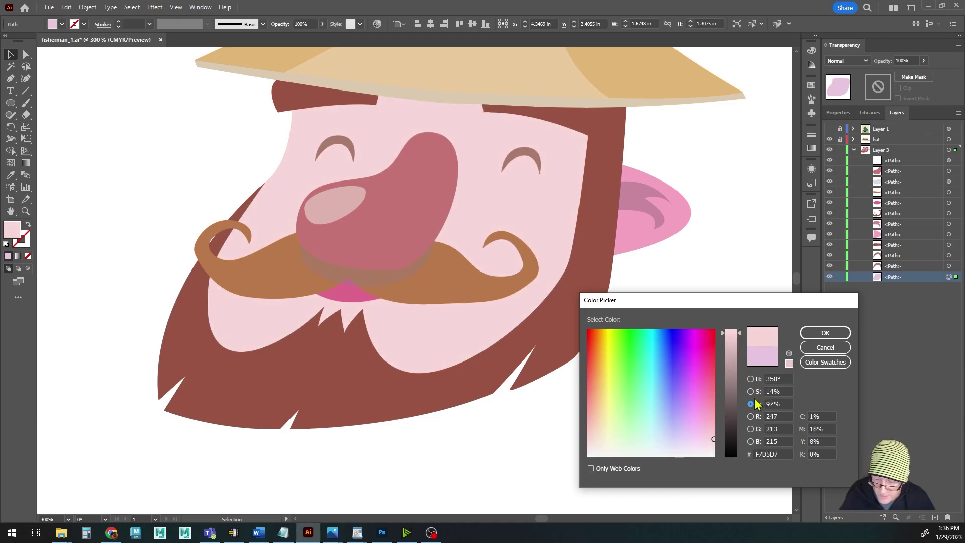
{"action": "left_click", "coordinate": [750, 378]}
{"action": "left_click_drag", "start_coordinate": [730, 434], "coordinate": [730, 444]}
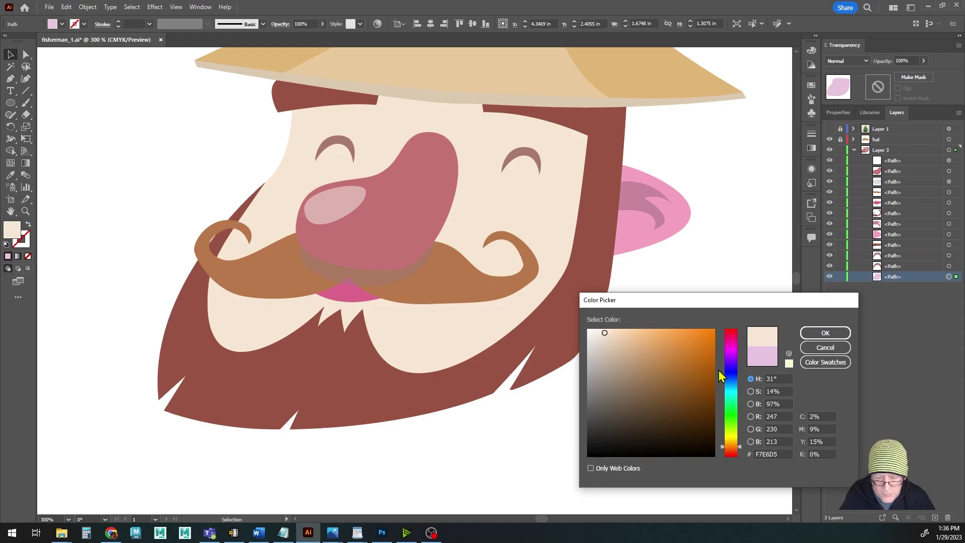
{"action": "left_click", "coordinate": [825, 333]}
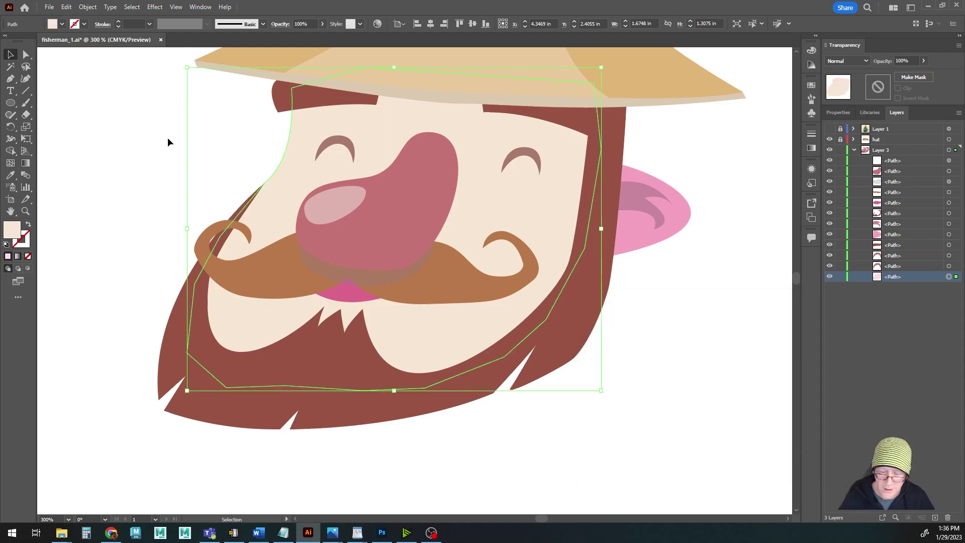
{"action": "left_click", "coordinate": [118, 134]}
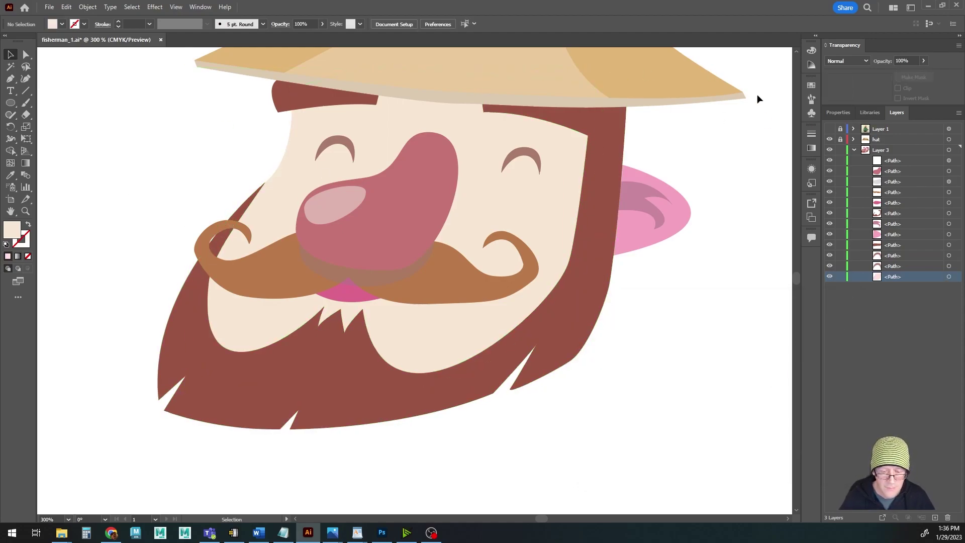
Show the Layer 1 reference sketch and switch to the Pen tool
{"action": "left_click", "coordinate": [829, 129]}
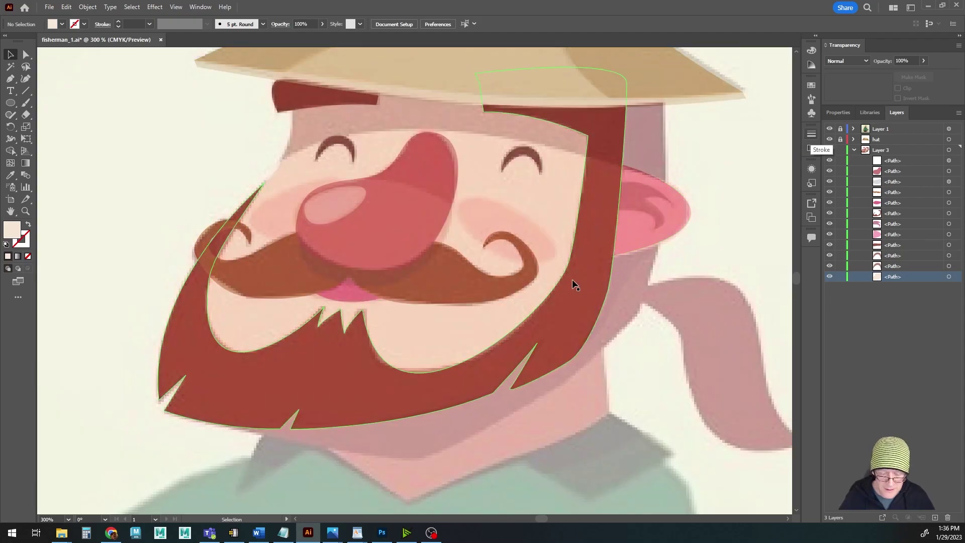
{"action": "scroll", "coordinate": [553, 392], "scroll_direction": "down", "scroll_amount": 1}
{"action": "scroll", "coordinate": [553, 392], "scroll_direction": "right", "scroll_amount": 2}
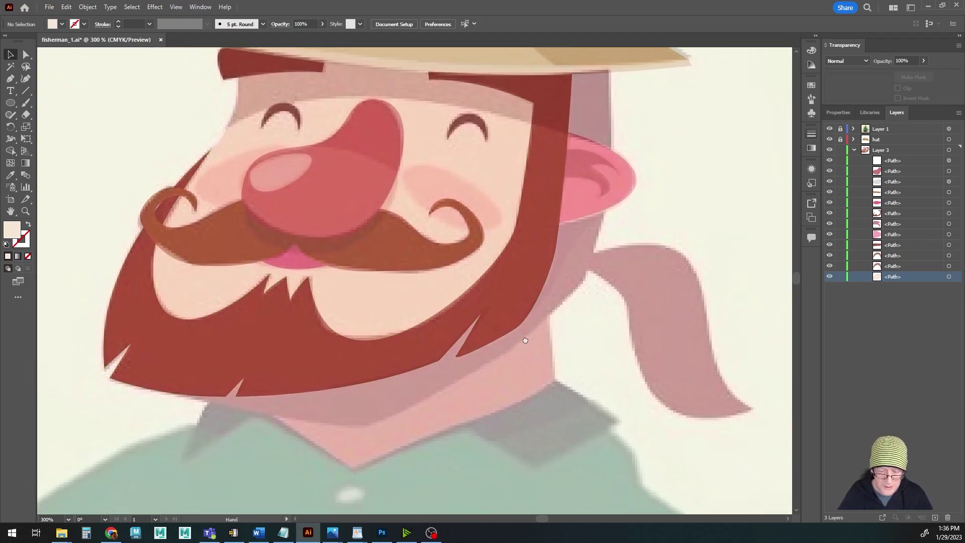
{"action": "left_click", "coordinate": [10, 80]}
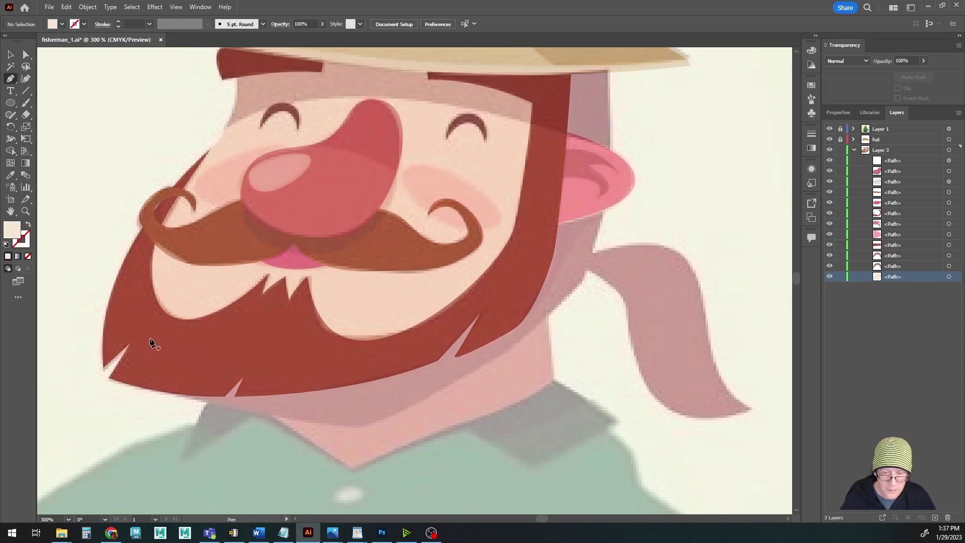
Trace from the beard's lower left, curving under the chin, to the right side of the neck
{"action": "left_click", "coordinate": [150, 340]}
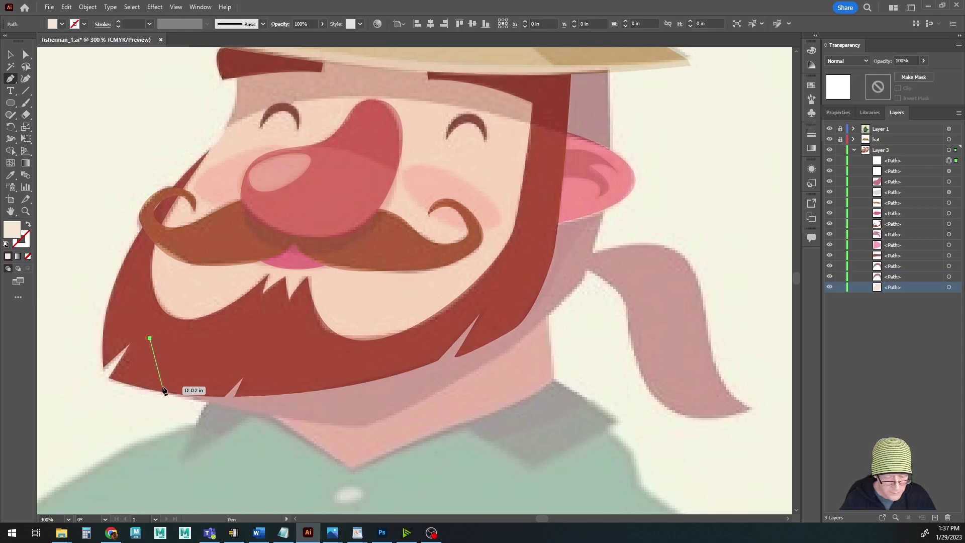
{"action": "left_click", "coordinate": [132, 378]}
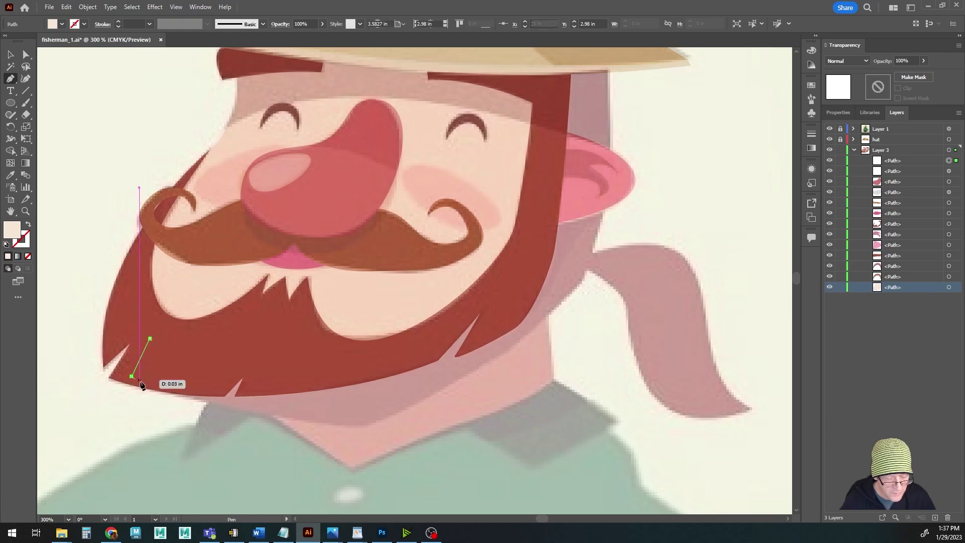
{"action": "left_click_drag", "start_coordinate": [362, 426], "coordinate": [531, 441]}
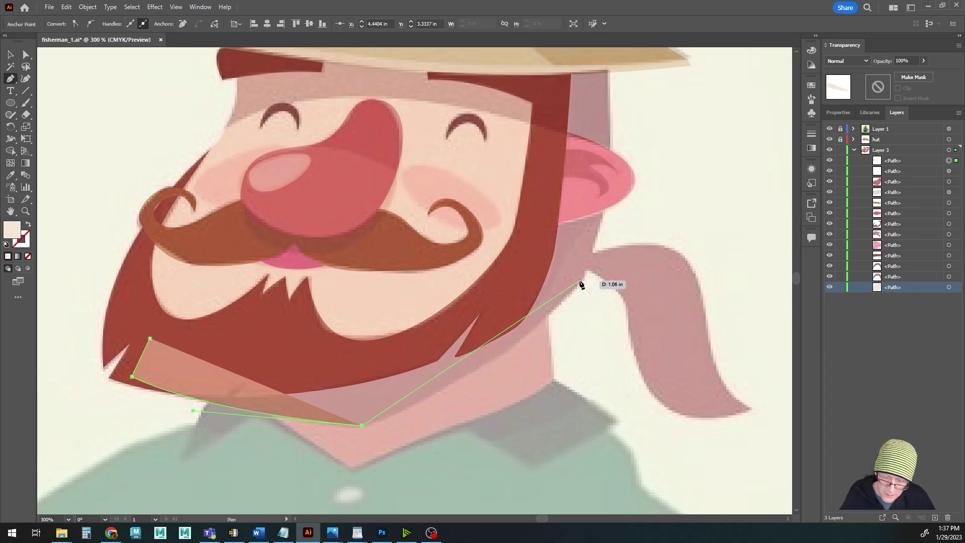
{"action": "left_click_drag", "start_coordinate": [582, 280], "coordinate": [645, 193]}
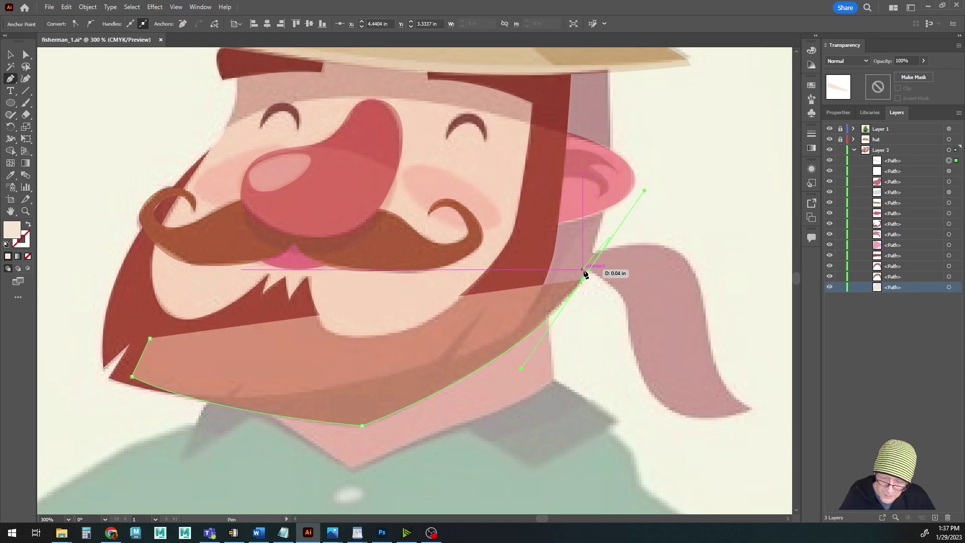
{"action": "left_click_drag", "start_coordinate": [584, 275], "coordinate": [645, 196]}
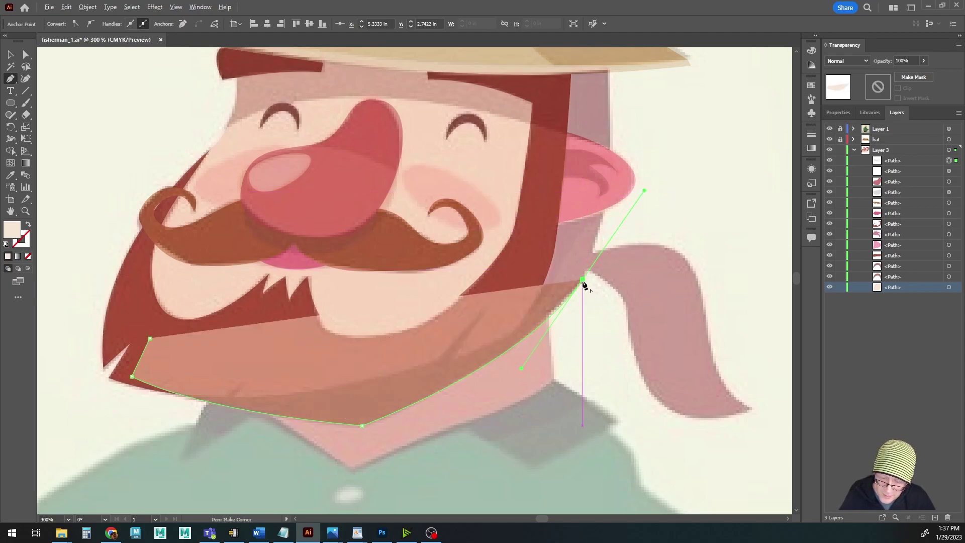
{"action": "left_click", "coordinate": [583, 280]}
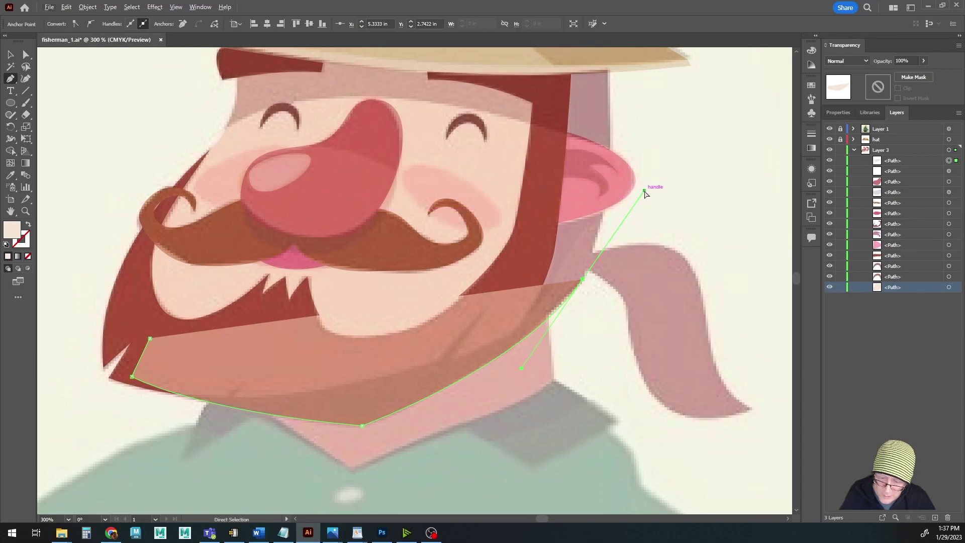
{"action": "left_click", "coordinate": [634, 205]}
Undo the misplaced points and reshape the curve up the neck's right side below the ear
{"action": "key", "text": "ctrl+z"}
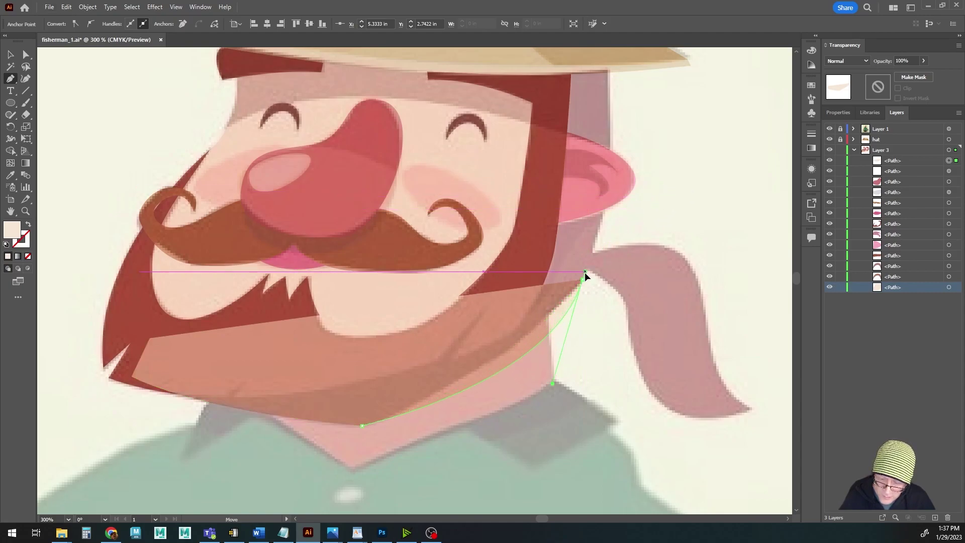
{"action": "key", "text": "ctrl+z"}
{"action": "key", "text": "ctrl+z"}
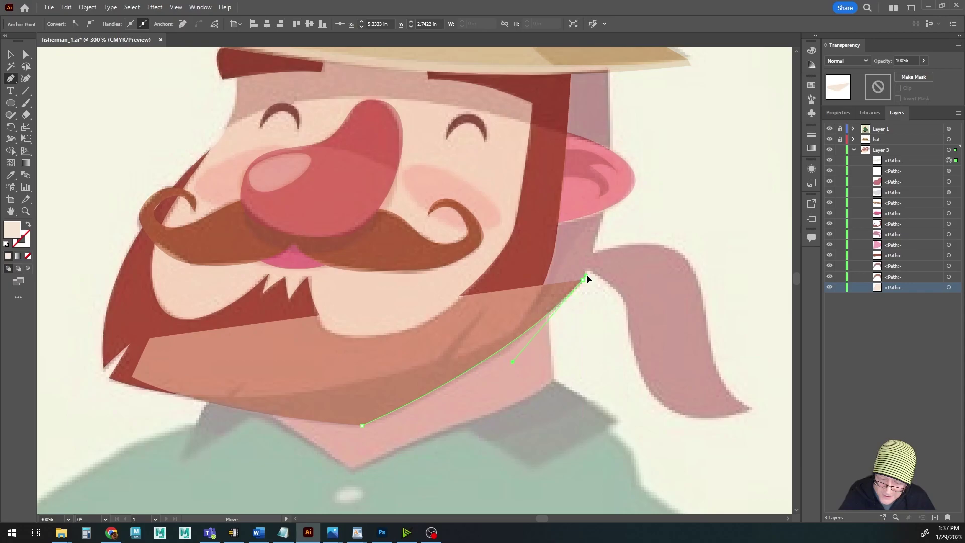
{"action": "key", "text": "ctrl+z"}
{"action": "key", "text": "ctrl+z"}
{"action": "key", "text": "ctrl+z"}
{"action": "key", "text": "ctrl+z"}
{"action": "key", "text": "ctrl+z"}
{"action": "key", "text": "ctrl+z"}
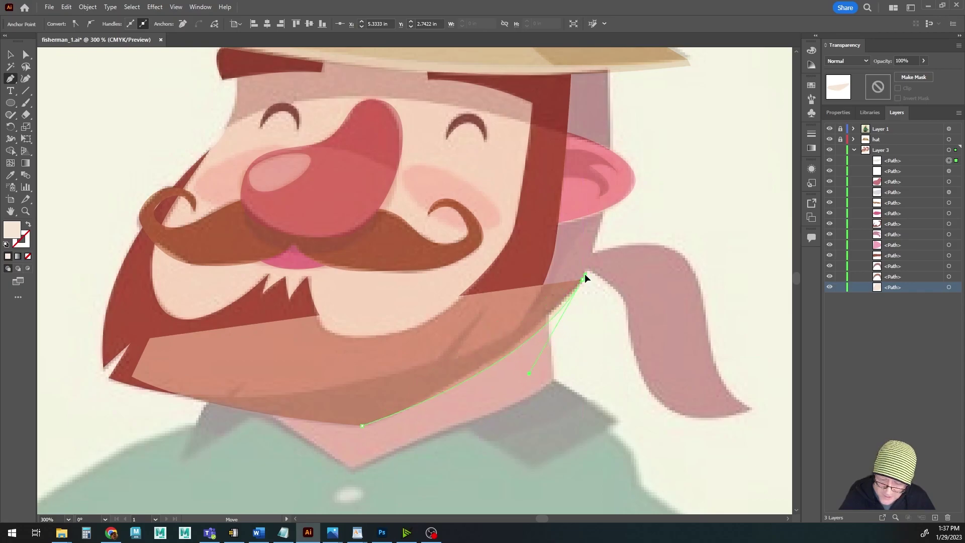
{"action": "key", "text": "ctrl+z"}
{"action": "key", "text": "ctrl+z"}
{"action": "key", "text": "ctrl+z"}
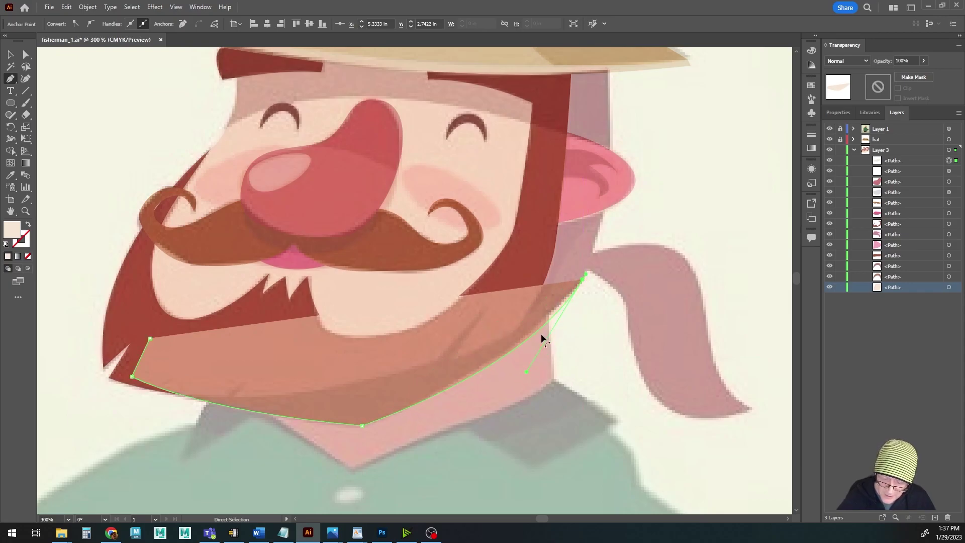
{"action": "left_click_drag", "start_coordinate": [526, 374], "coordinate": [553, 345]}
{"action": "scroll", "coordinate": [569, 321], "scroll_direction": "up", "scroll_amount": 3}
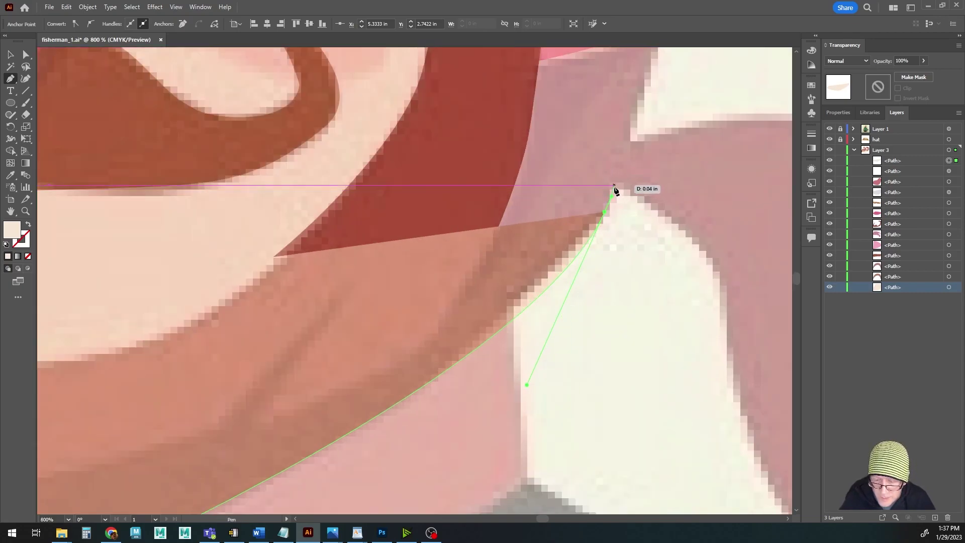
{"action": "left_click", "coordinate": [613, 185]}
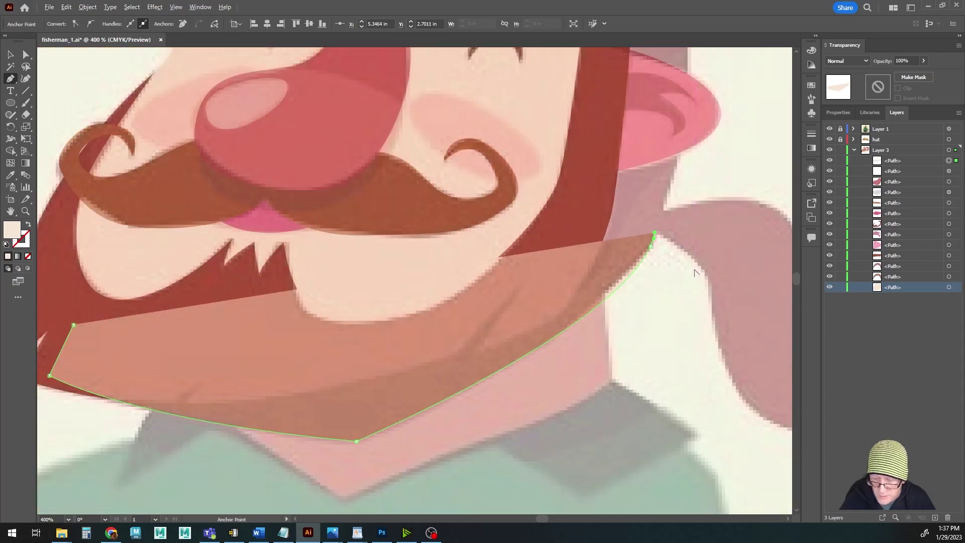
{"action": "scroll", "coordinate": [706, 275], "scroll_direction": "down", "scroll_amount": 2}
{"action": "left_click_drag", "start_coordinate": [700, 273], "coordinate": [503, 278]}
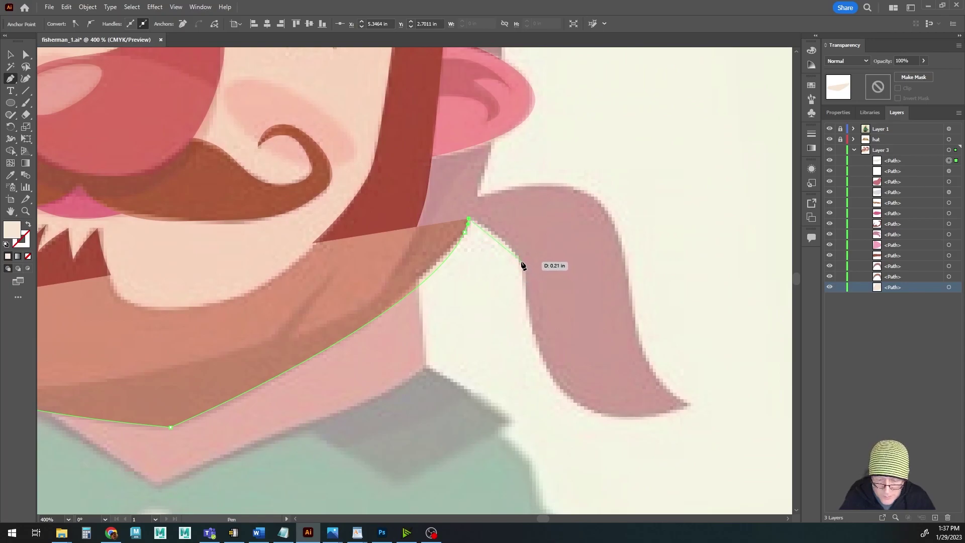
Extend the path down the curling lock's inner edge to its tip and back over its top
{"action": "left_click", "coordinate": [520, 262]}
{"action": "left_click_drag", "start_coordinate": [538, 285], "coordinate": [539, 285]}
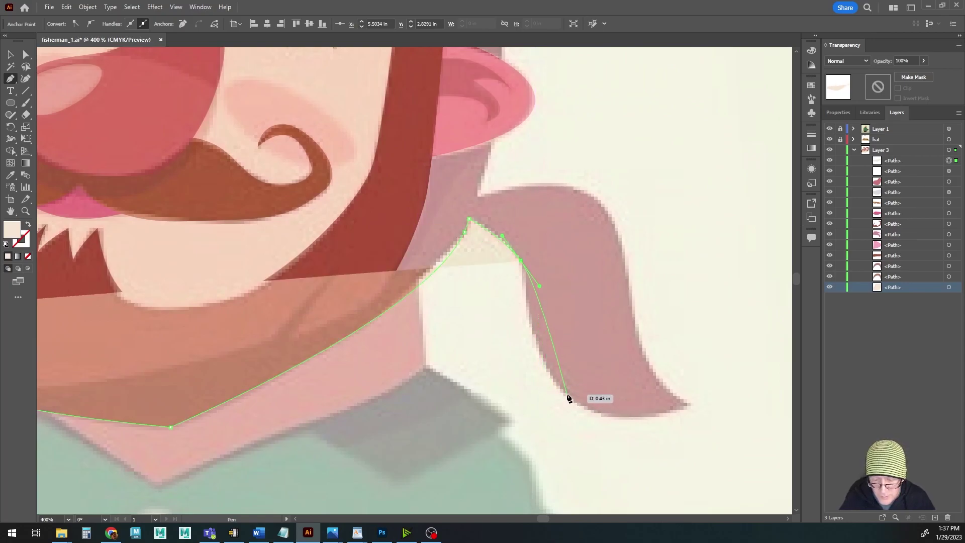
{"action": "left_click_drag", "start_coordinate": [567, 394], "coordinate": [644, 435]}
{"action": "key", "text": "ctrl"}
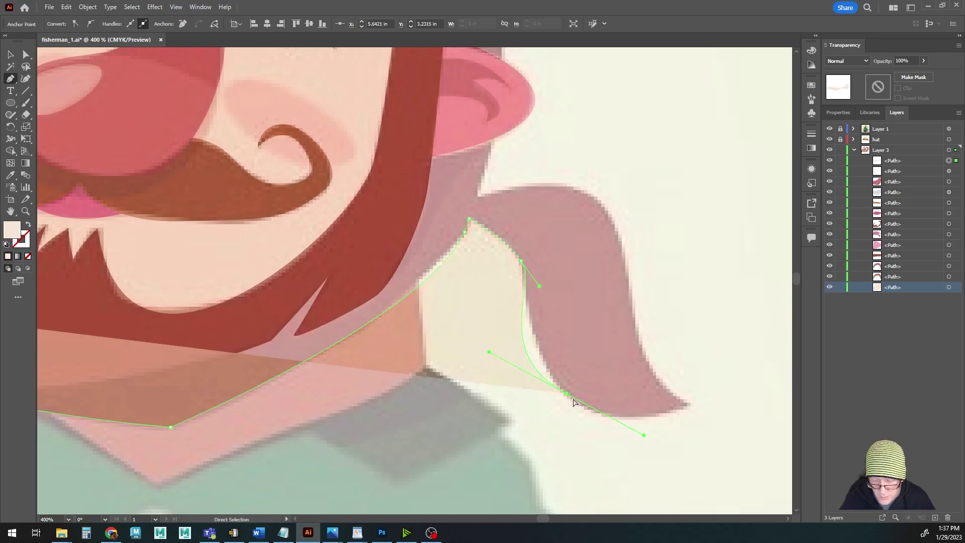
{"action": "left_click_drag", "start_coordinate": [566, 394], "coordinate": [588, 406]}
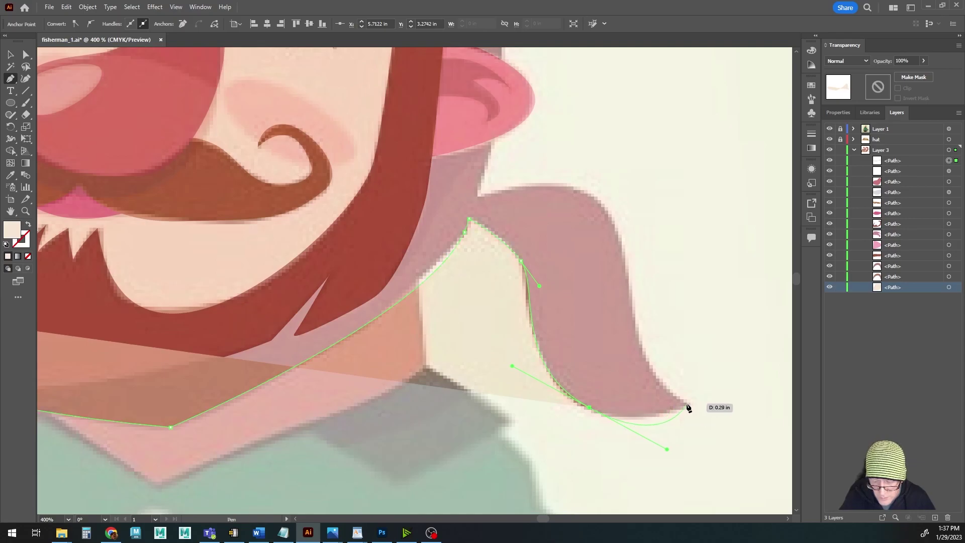
{"action": "key", "text": "ctrl"}
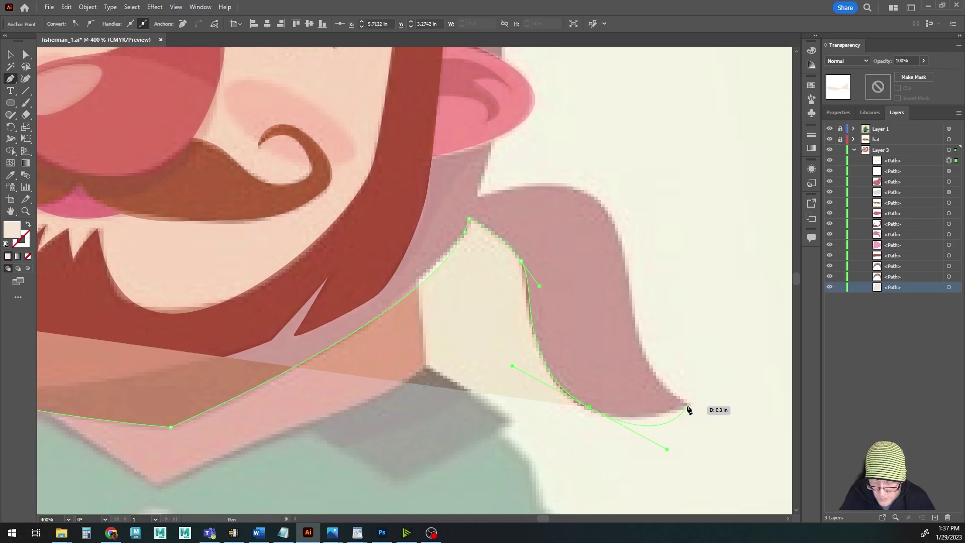
{"action": "left_click", "coordinate": [687, 408]}
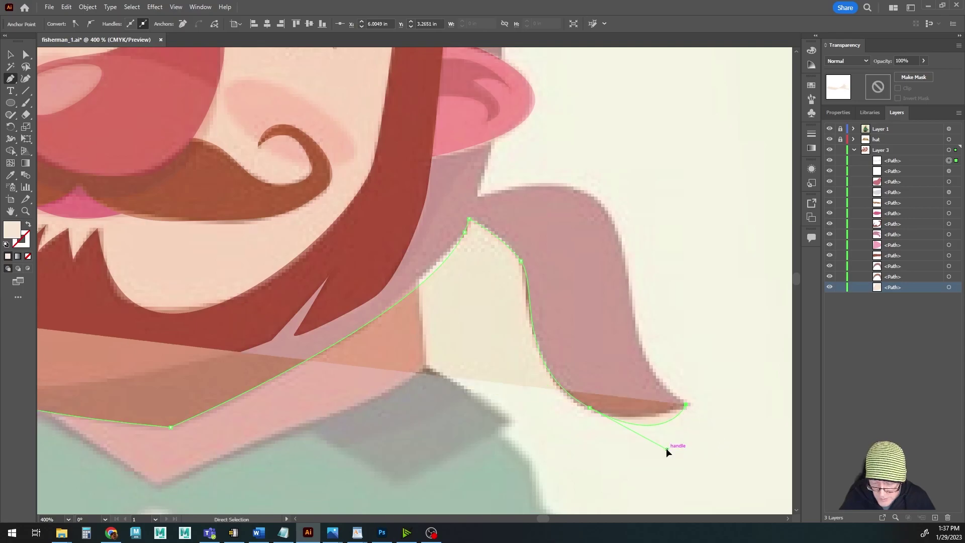
{"action": "left_click_drag", "start_coordinate": [665, 448], "coordinate": [639, 435]}
{"action": "left_click_drag", "start_coordinate": [686, 404], "coordinate": [618, 240]}
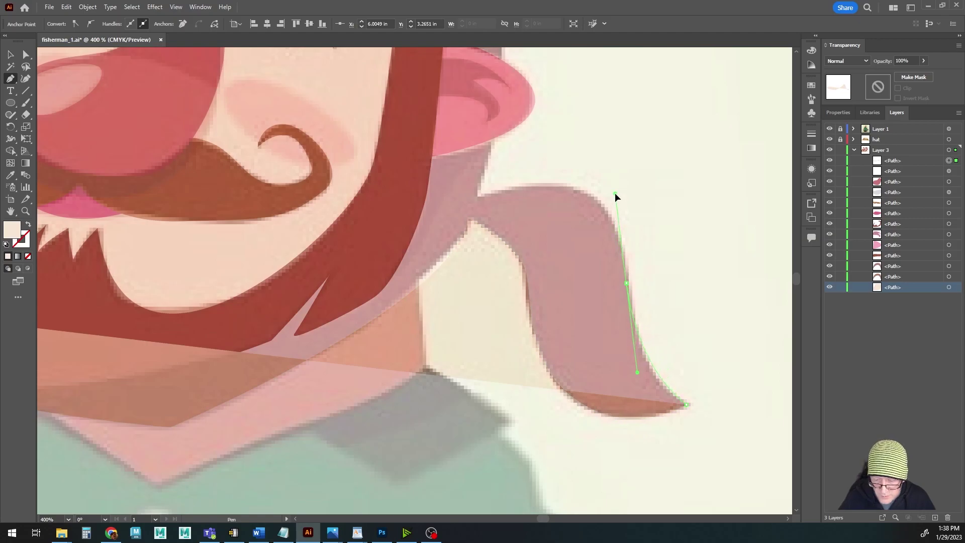
{"action": "left_click_drag", "start_coordinate": [614, 192], "coordinate": [614, 193]}
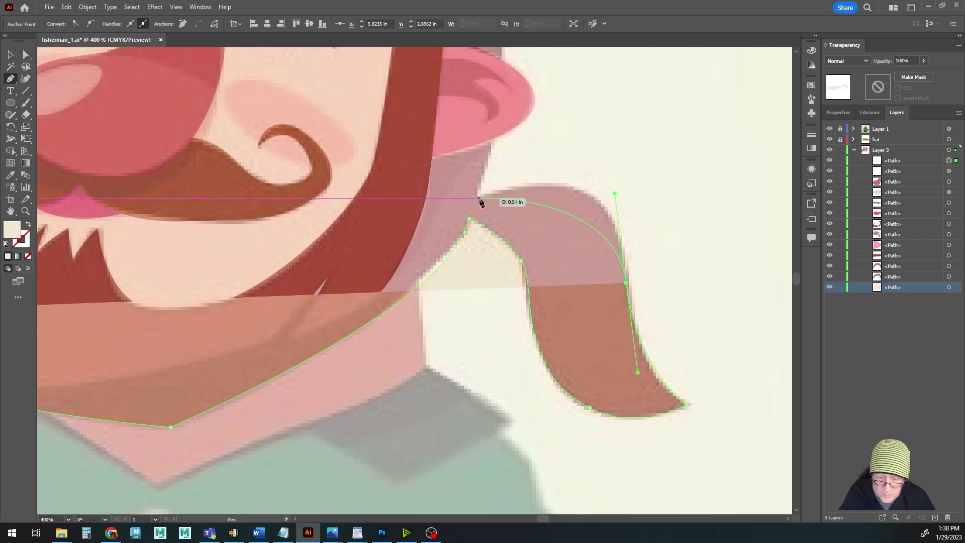
{"action": "left_click_drag", "start_coordinate": [478, 199], "coordinate": [371, 230]}
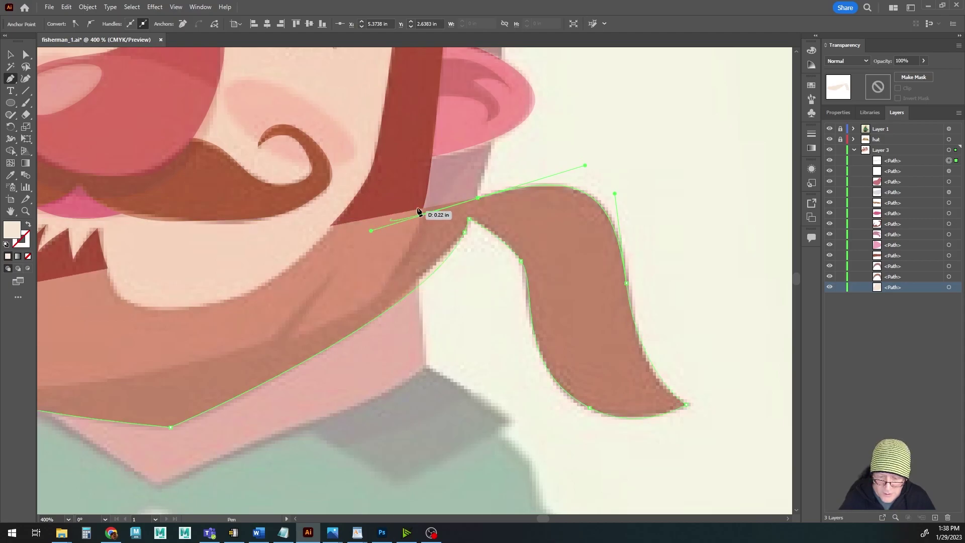
Carry the outline up to the hat brim and curve it smoothly under the brim
{"action": "left_click", "coordinate": [478, 198]}
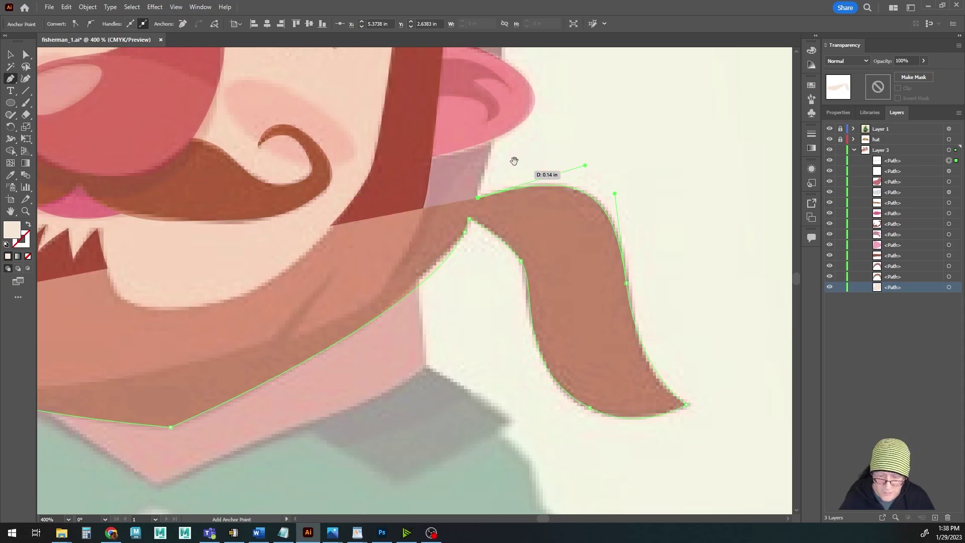
{"action": "scroll", "coordinate": [502, 201], "scroll_direction": "up", "scroll_amount": 5}
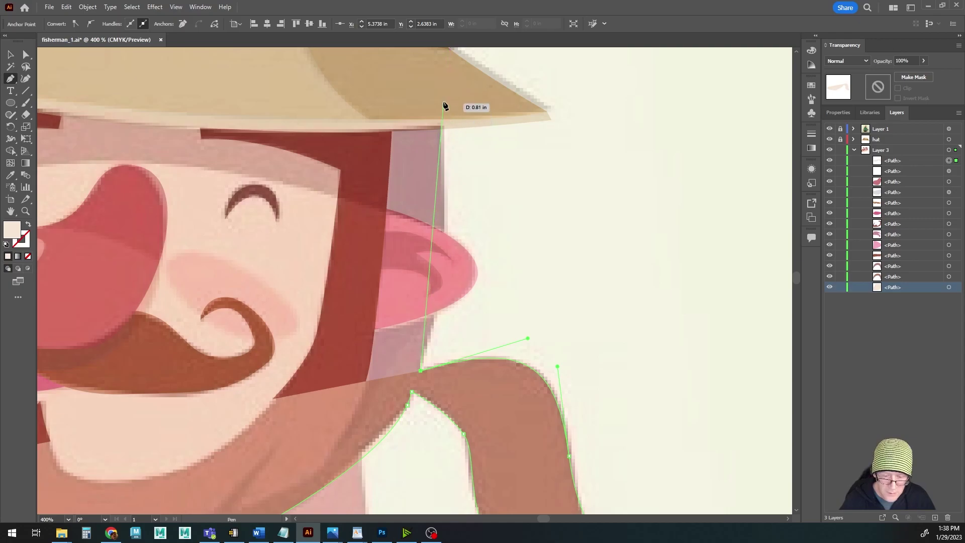
{"action": "left_click_drag", "start_coordinate": [442, 97], "coordinate": [421, 75]}
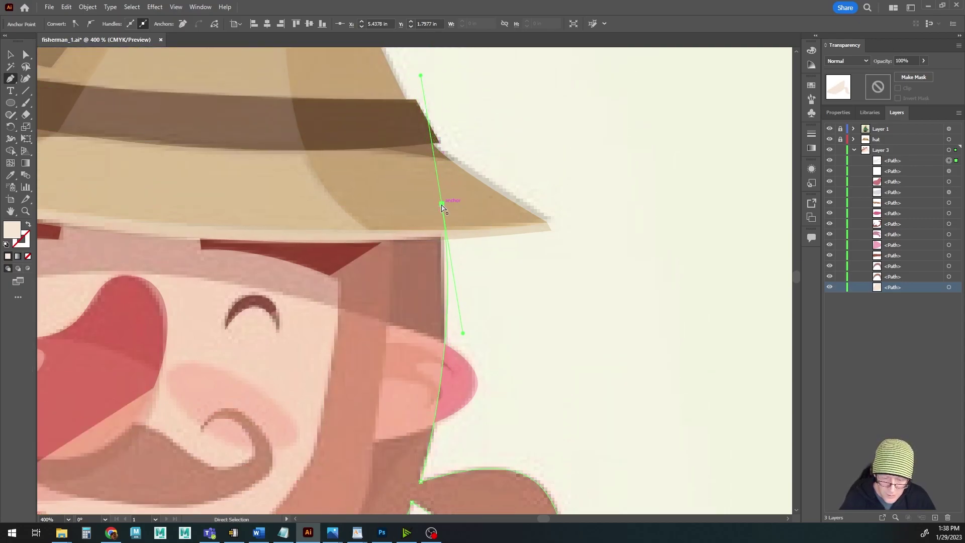
{"action": "left_click_drag", "start_coordinate": [442, 206], "coordinate": [436, 206]}
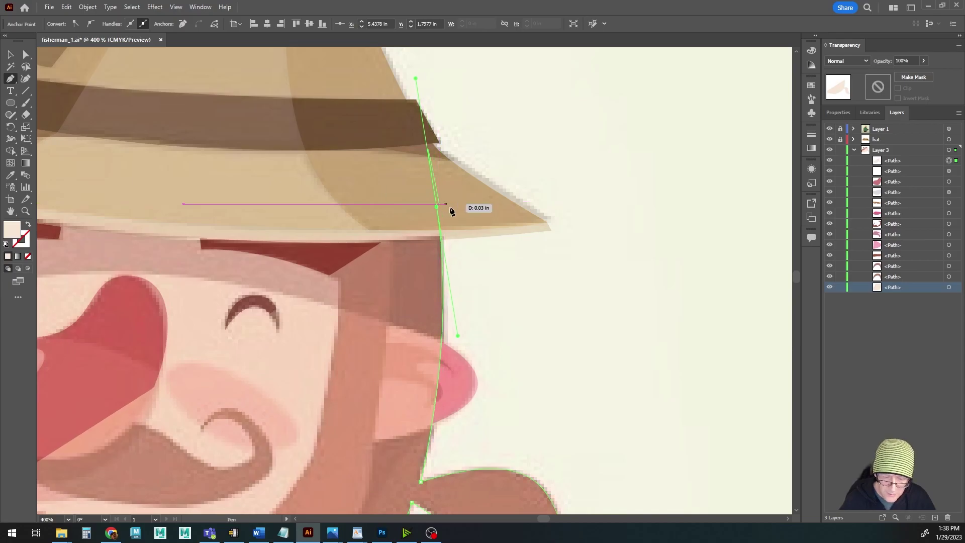
{"action": "scroll", "coordinate": [512, 317], "scroll_direction": "down", "scroll_amount": 2}
{"action": "left_click_drag", "start_coordinate": [452, 341], "coordinate": [469, 319]}
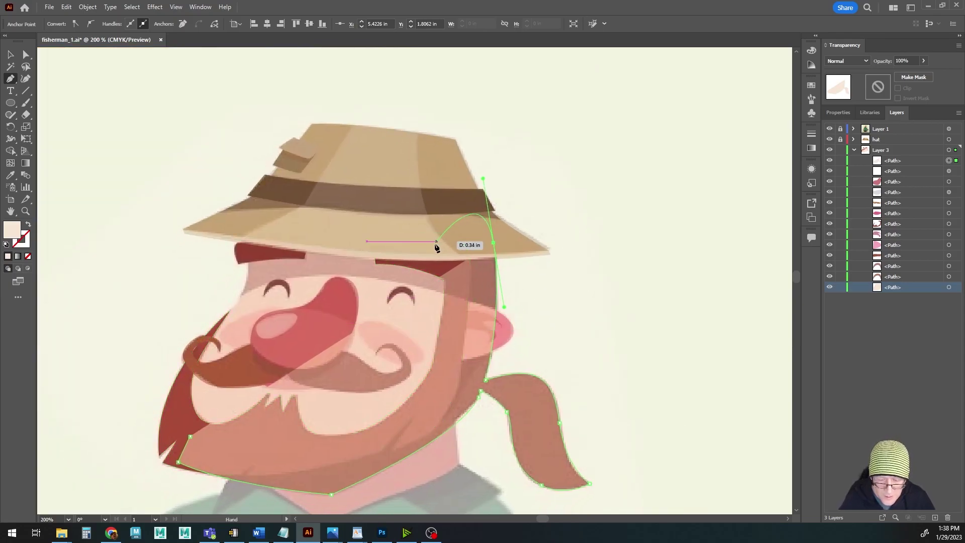
{"action": "left_click_drag", "start_coordinate": [494, 244], "coordinate": [445, 207]}
{"action": "scroll", "coordinate": [443, 248], "scroll_direction": "up", "scroll_amount": 2}
{"action": "scroll", "coordinate": [437, 226], "scroll_direction": "down", "scroll_amount": 1}
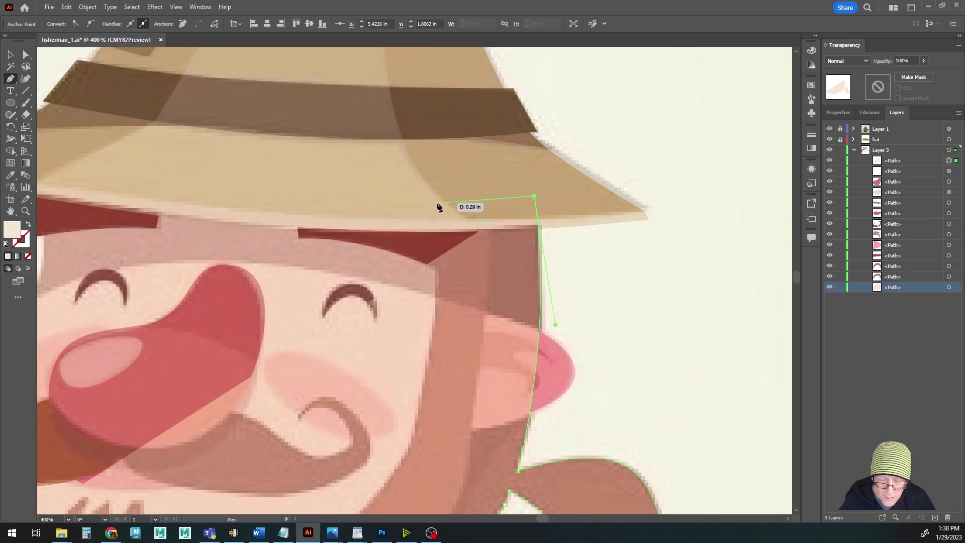
{"action": "left_click_drag", "start_coordinate": [434, 206], "coordinate": [433, 204]}
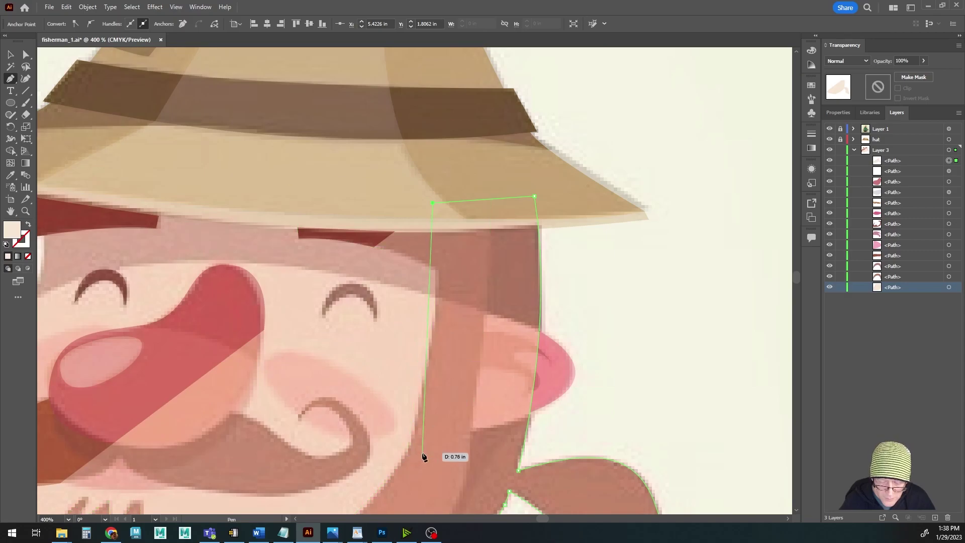
Run the outline down the right cheek and along the beard's bottom to its lower left
{"action": "left_click_drag", "start_coordinate": [412, 433], "coordinate": [403, 461]}
{"action": "left_click_drag", "start_coordinate": [389, 501], "coordinate": [501, 328]}
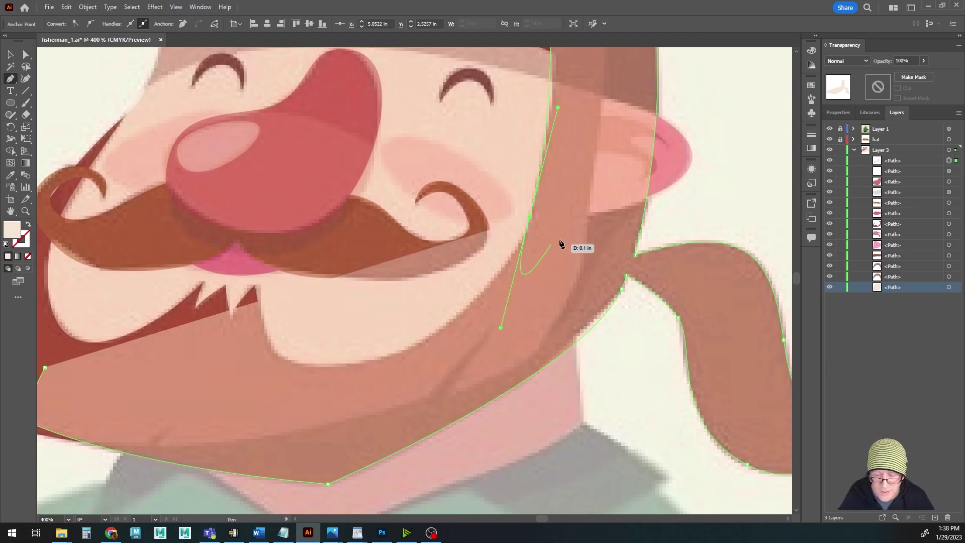
{"action": "left_click_drag", "start_coordinate": [566, 243], "coordinate": [491, 327]}
{"action": "key", "text": "ctrl"}
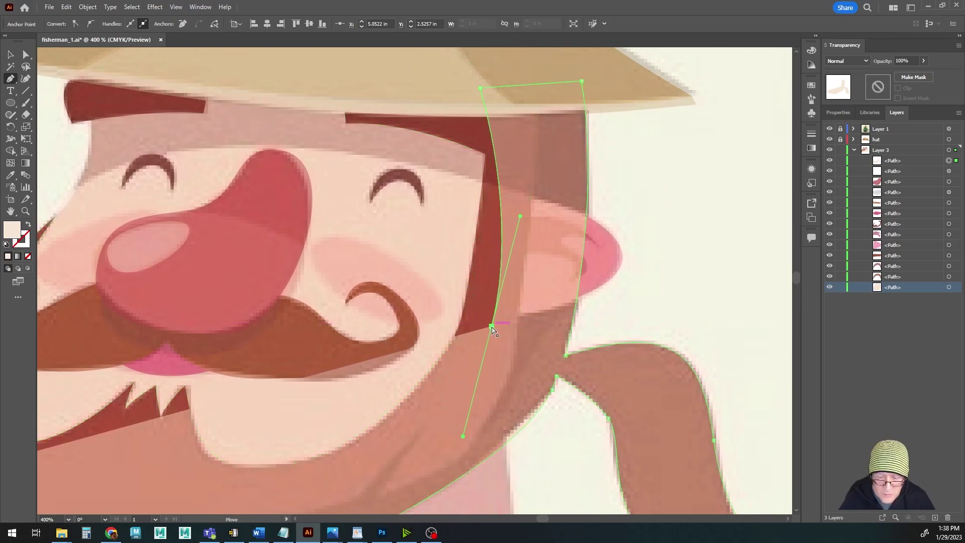
{"action": "left_click_drag", "start_coordinate": [455, 401], "coordinate": [525, 261]}
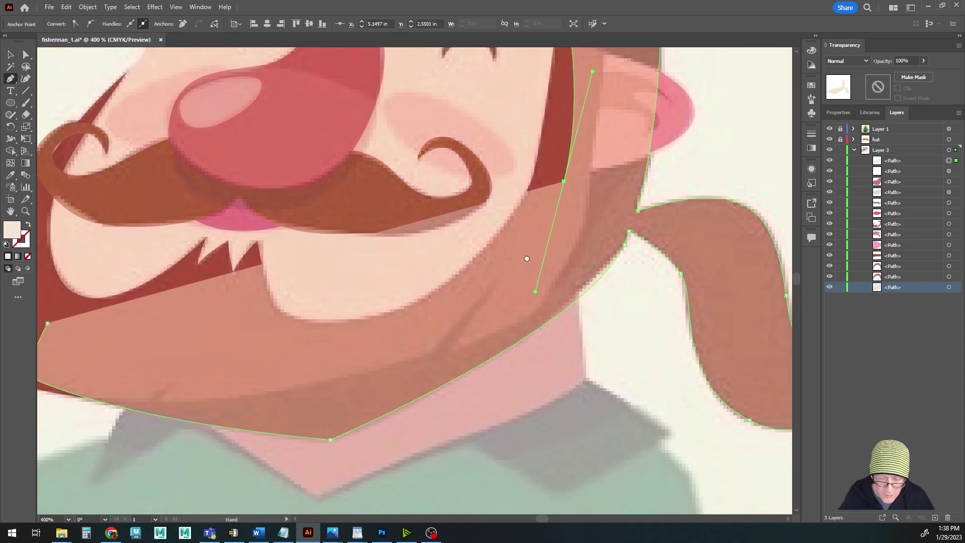
{"action": "left_click", "coordinate": [564, 182]}
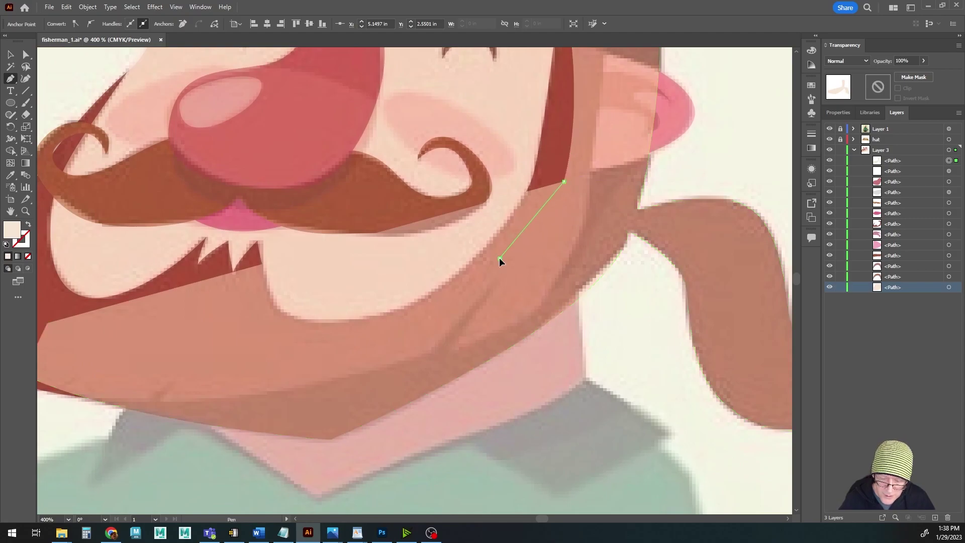
{"action": "left_click", "coordinate": [500, 257]}
{"action": "left_click", "coordinate": [431, 311]}
{"action": "left_click", "coordinate": [246, 351]}
{"action": "left_click_drag", "start_coordinate": [213, 356], "coordinate": [429, 347]}
Close the beard outline and select the beard shapes together
{"action": "left_click", "coordinate": [263, 315]}
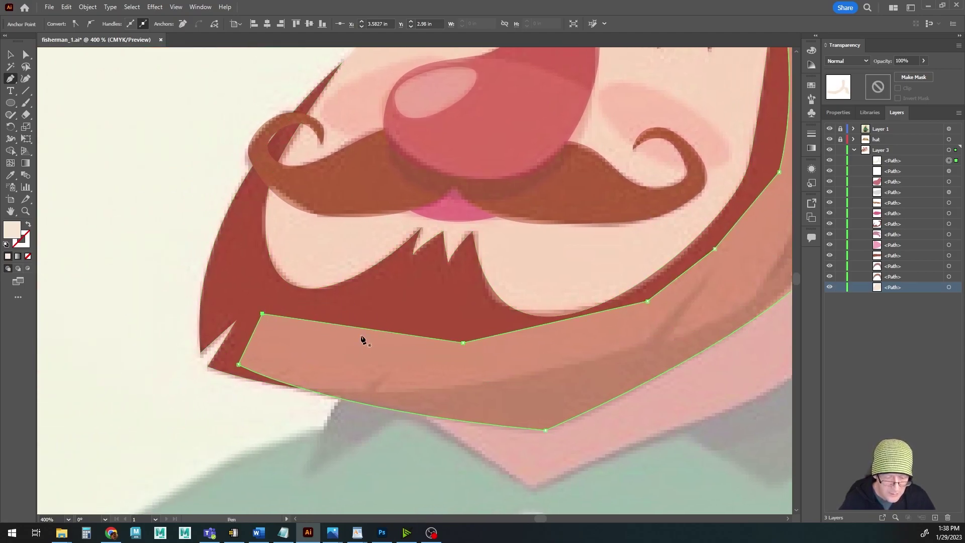
{"action": "key", "text": "v"}
{"action": "left_click_drag", "start_coordinate": [236, 51], "coordinate": [646, 428]}
{"action": "left_click_drag", "start_coordinate": [476, 249], "coordinate": [608, 251]}
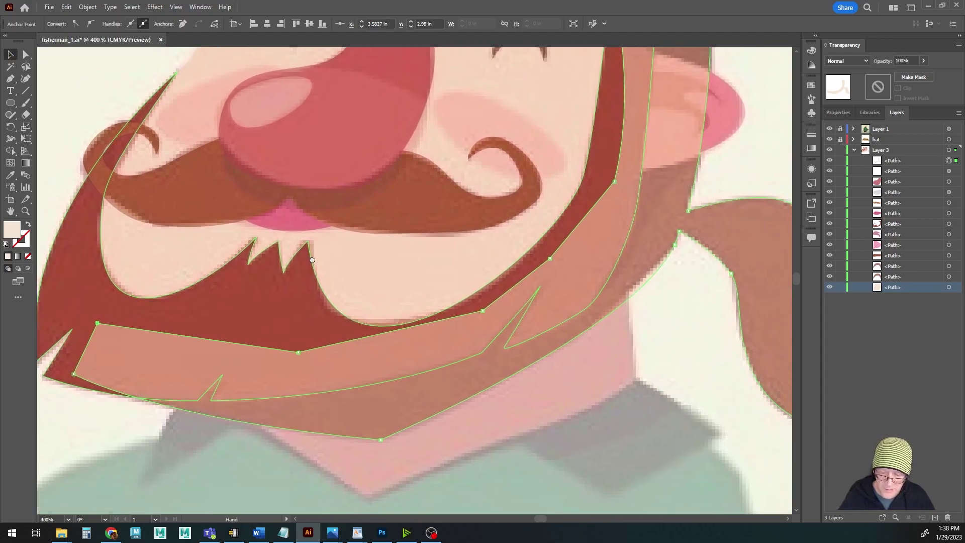
{"action": "scroll", "coordinate": [431, 242], "scroll_direction": "down", "scroll_amount": 2}
{"action": "left_click", "coordinate": [494, 264], "text": "shift"}
{"action": "left_click_drag", "start_coordinate": [494, 265], "coordinate": [482, 266]}
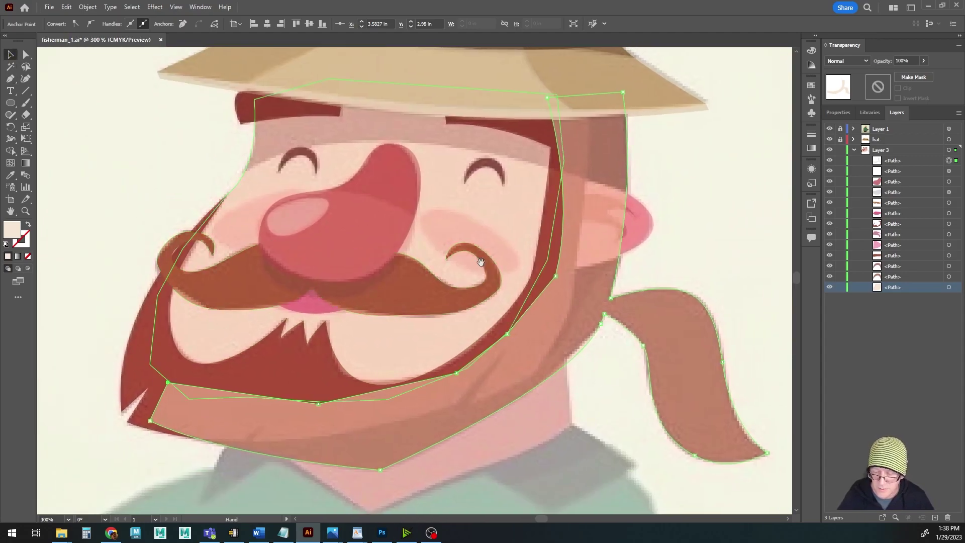
Eyedrop the reference beard's dark red into the beard shapes, undoing the stray fill
{"action": "key", "text": "v"}
{"action": "left_click", "coordinate": [10, 175]}
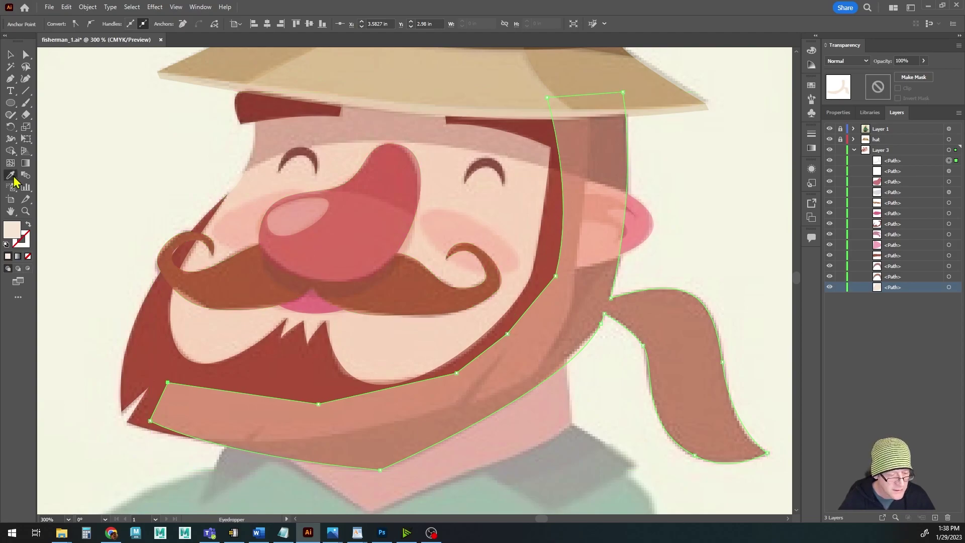
{"action": "left_click", "coordinate": [154, 353]}
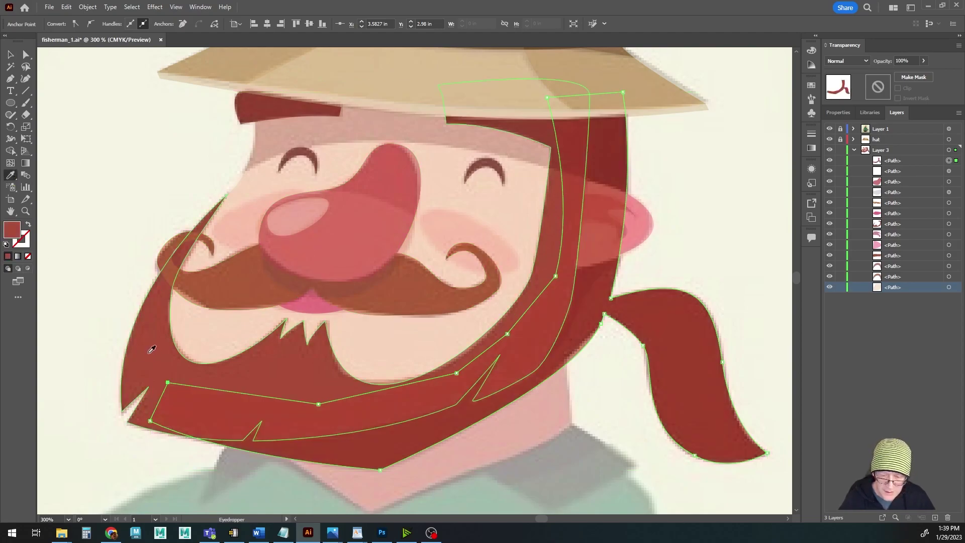
{"action": "key", "text": "ctrl+z"}
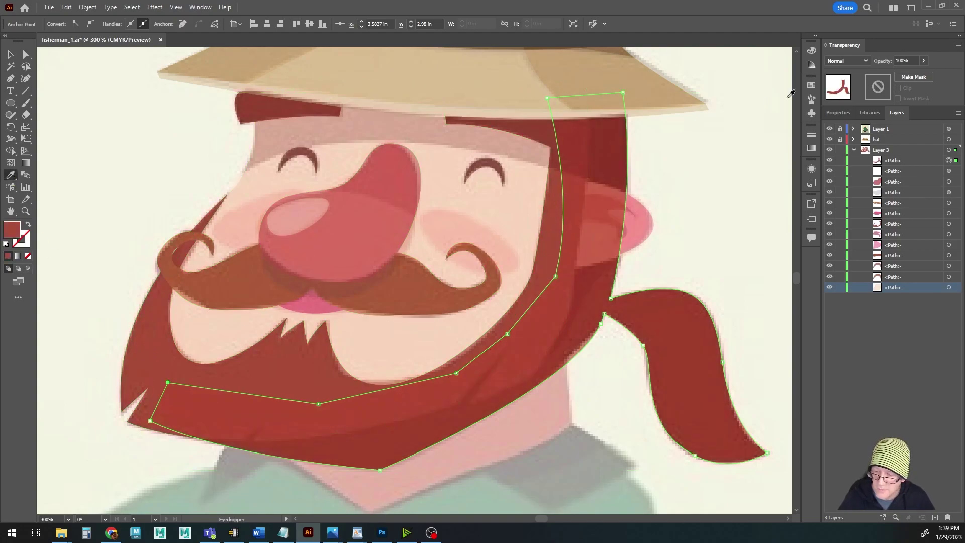
Darken the beard fill to 43% brightness, giving 6D3026
{"action": "double_click", "coordinate": [11, 231]}
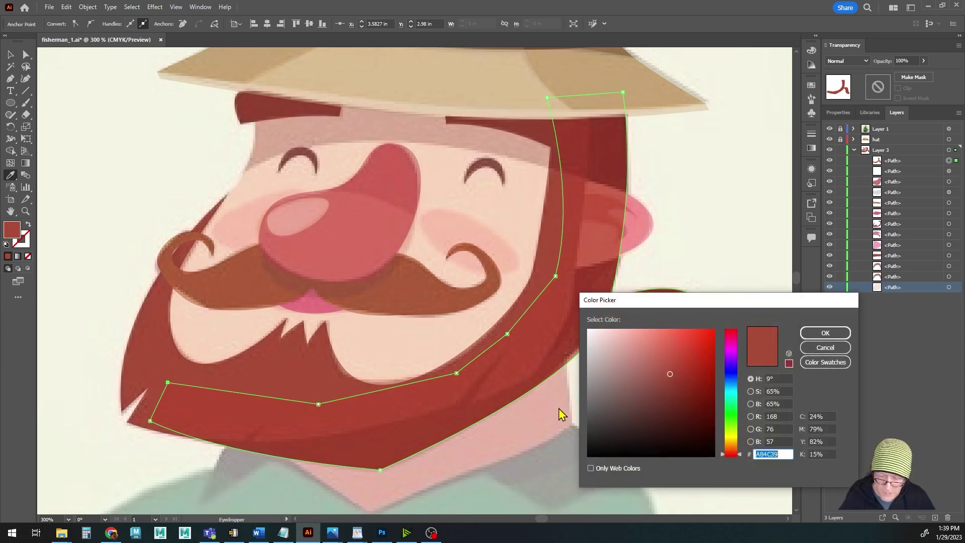
{"action": "left_click", "coordinate": [750, 404]}
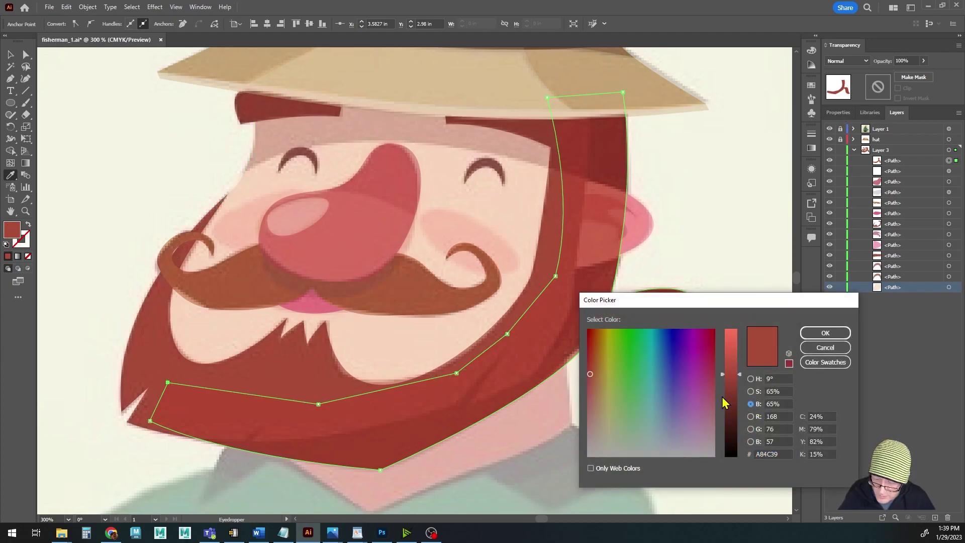
{"action": "left_click_drag", "start_coordinate": [736, 375], "coordinate": [734, 402]}
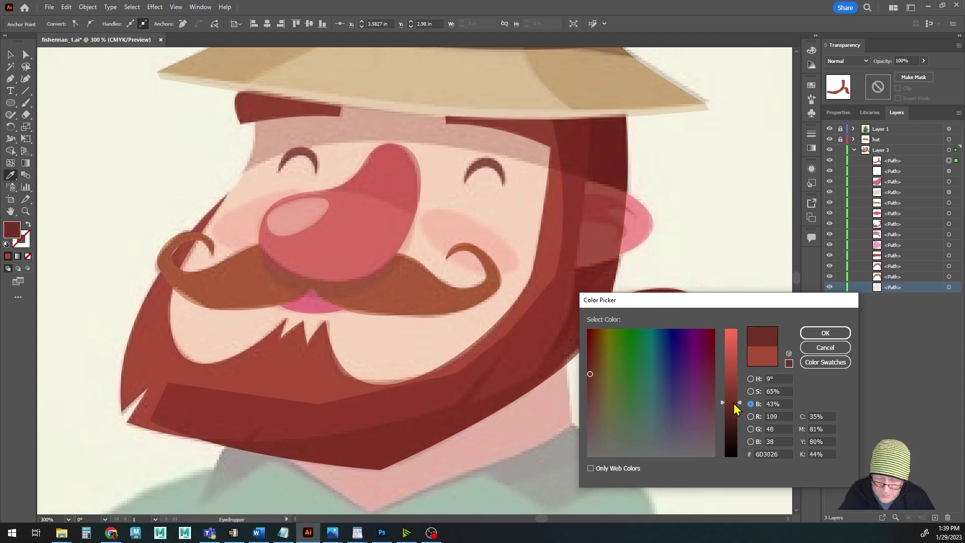
{"action": "left_click", "coordinate": [825, 334]}
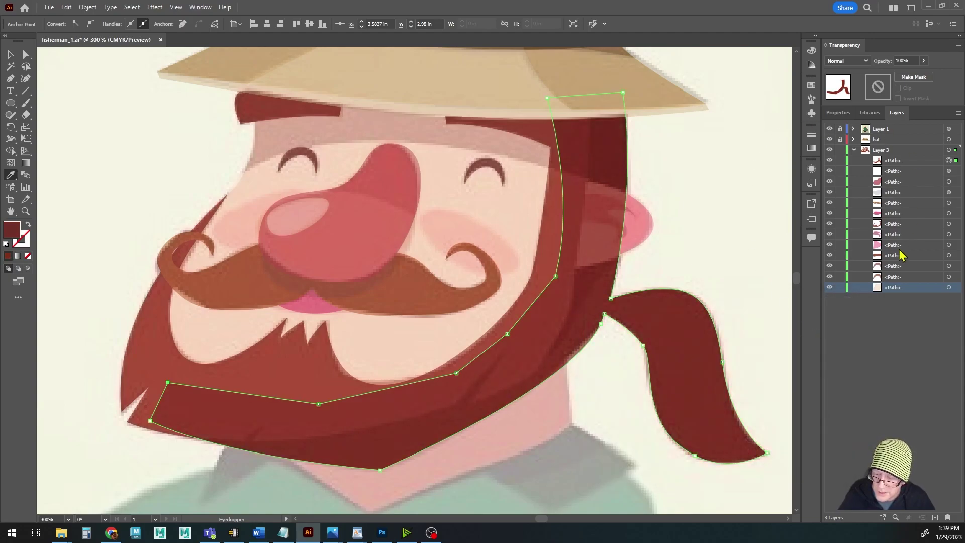
Move the beard path to the bottom of the layer stack and deselect it
{"action": "left_click", "coordinate": [894, 160]}
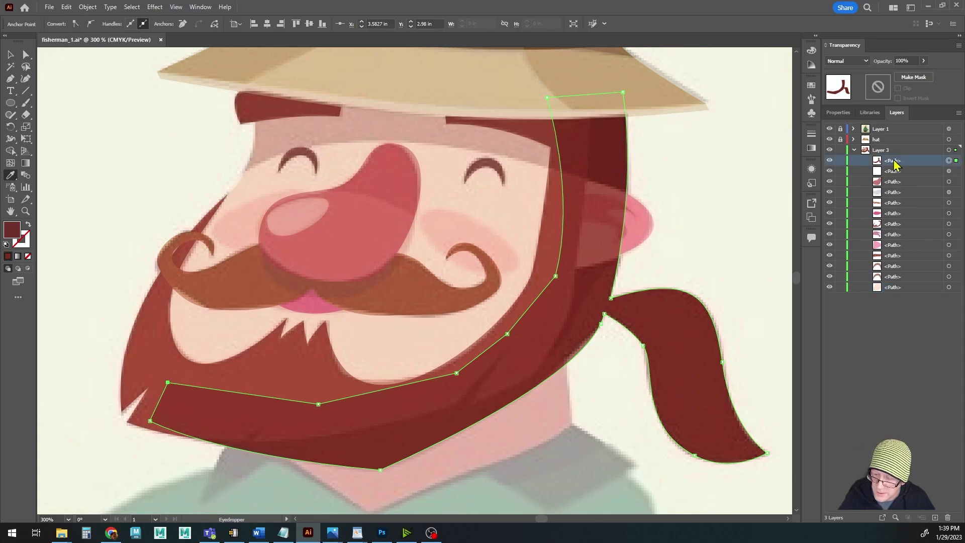
{"action": "left_click", "coordinate": [949, 161]}
{"action": "left_click_drag", "start_coordinate": [880, 166], "coordinate": [884, 290]}
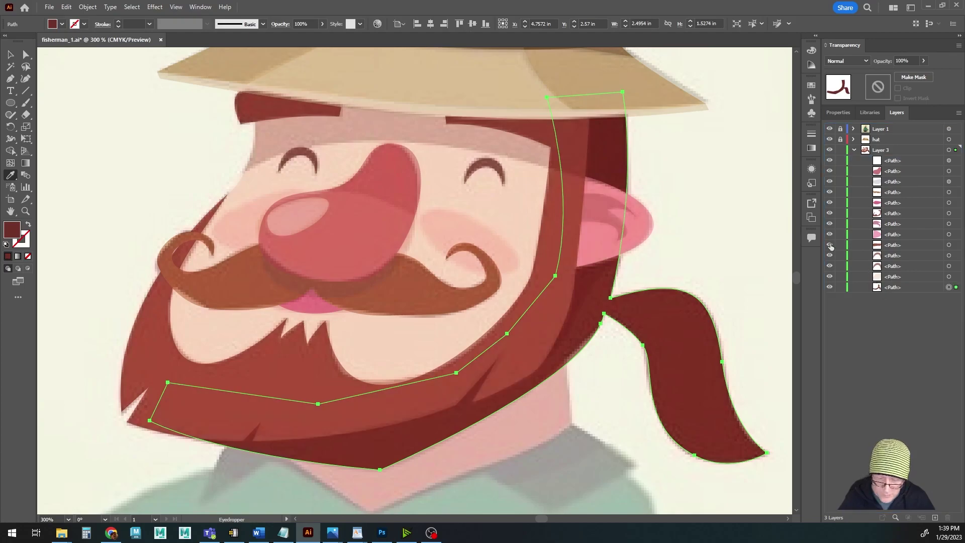
{"action": "left_click", "coordinate": [10, 54]}
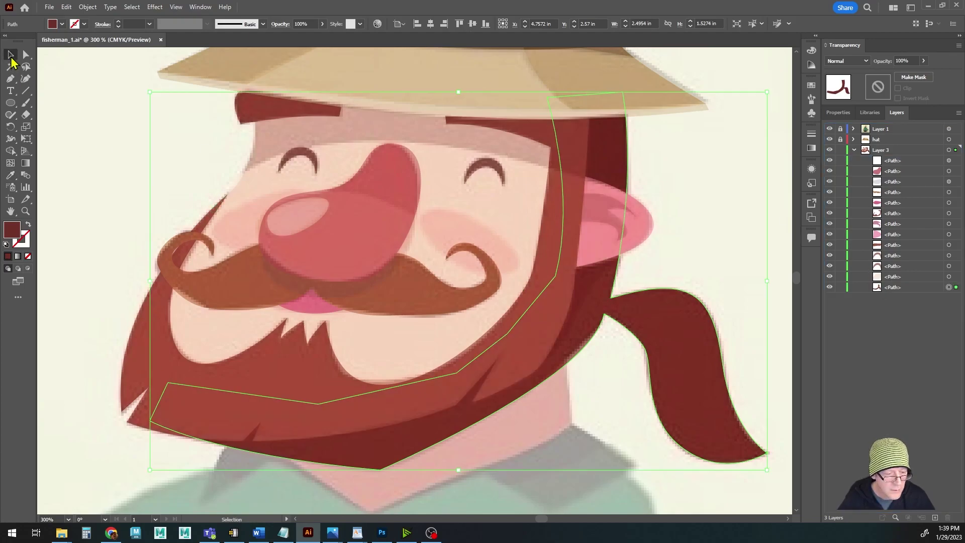
{"action": "left_click", "coordinate": [89, 138]}
{"action": "scroll", "coordinate": [331, 209], "scroll_direction": "down", "scroll_amount": 1}
{"action": "left_click", "coordinate": [829, 128]}
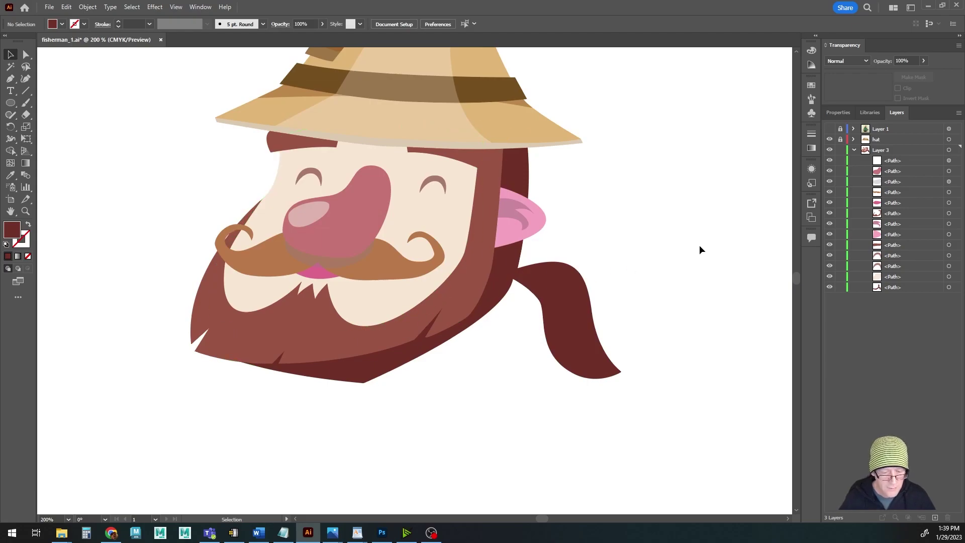
{"action": "left_click", "coordinate": [830, 129]}
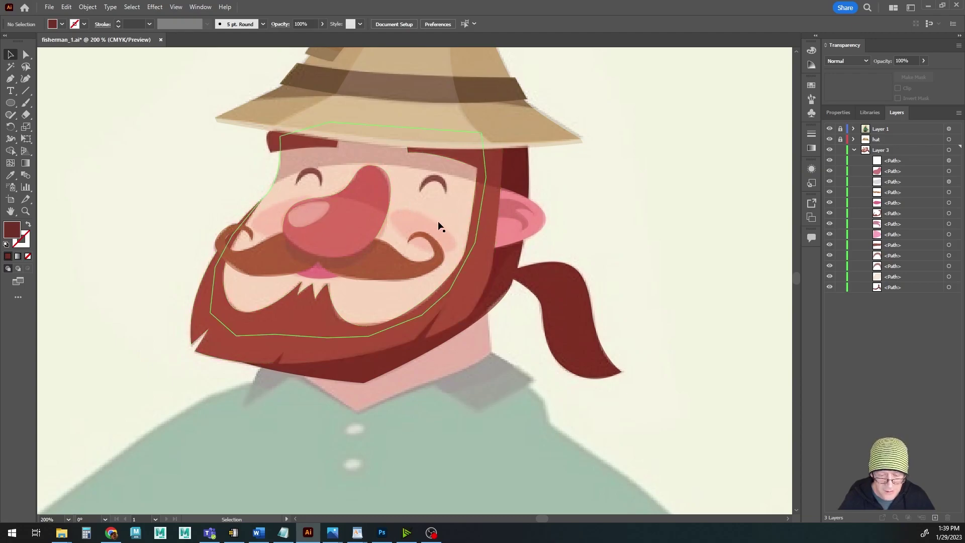
{"action": "left_click_drag", "start_coordinate": [408, 267], "coordinate": [460, 224]}
{"action": "scroll", "coordinate": [470, 316], "scroll_direction": "up", "scroll_amount": 1}
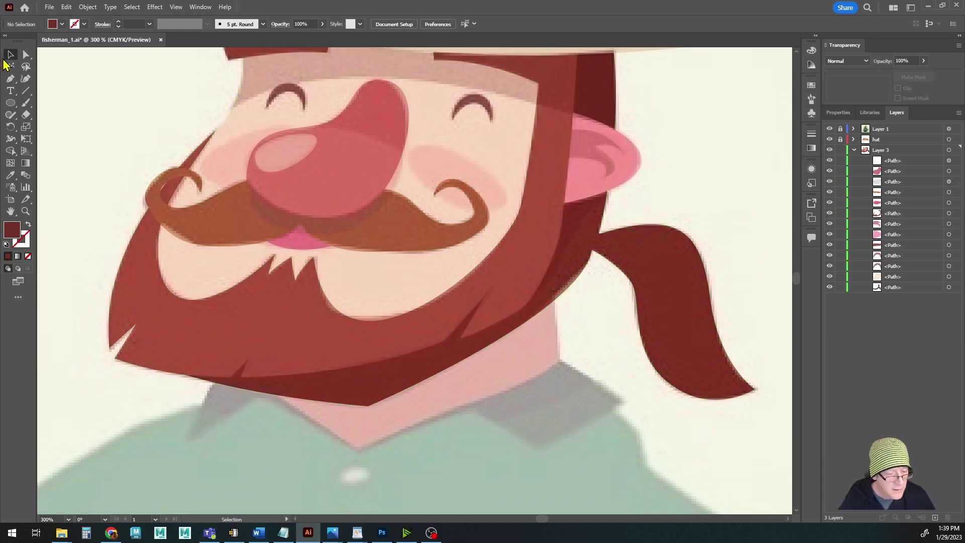
{"action": "left_click", "coordinate": [11, 79]}
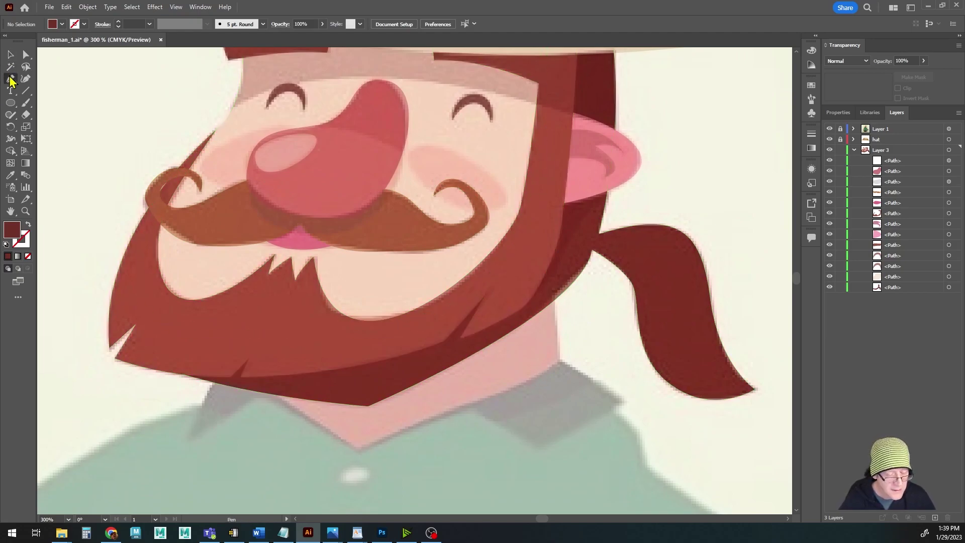
Draw a closed path from the neck's right, along the beard's lower edge, down to the chin point
{"action": "left_click", "coordinate": [559, 360]}
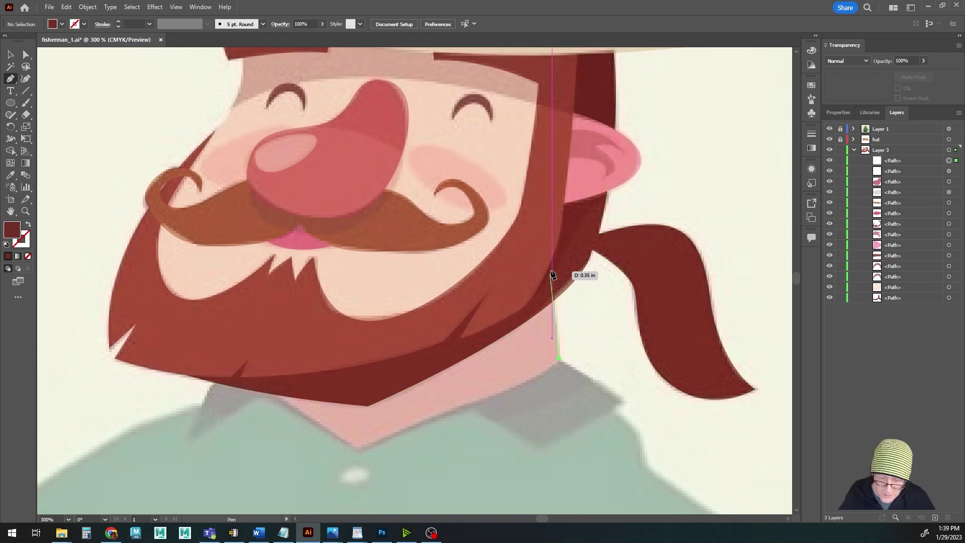
{"action": "left_click_drag", "start_coordinate": [552, 267], "coordinate": [548, 256]}
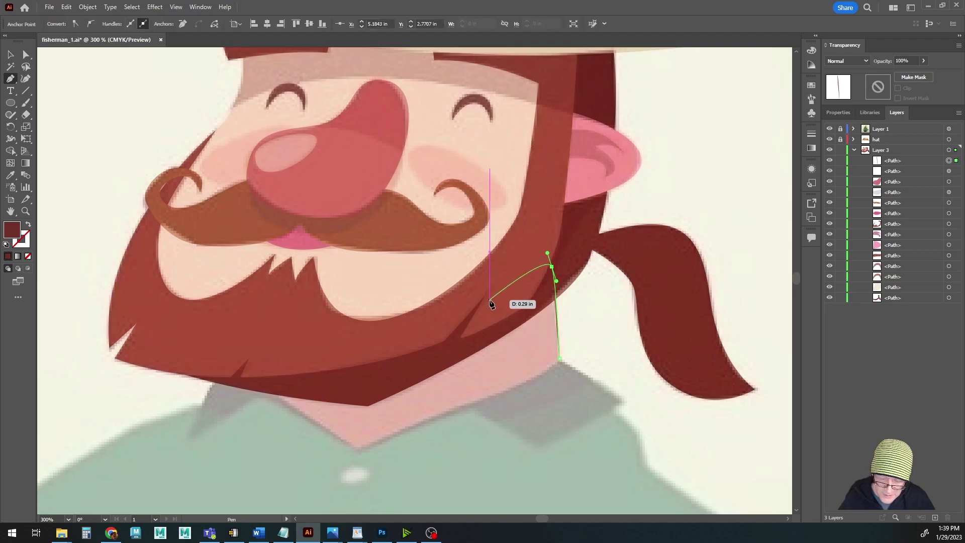
{"action": "left_click", "coordinate": [490, 300]}
{"action": "left_click", "coordinate": [375, 349]}
{"action": "left_click", "coordinate": [260, 351]}
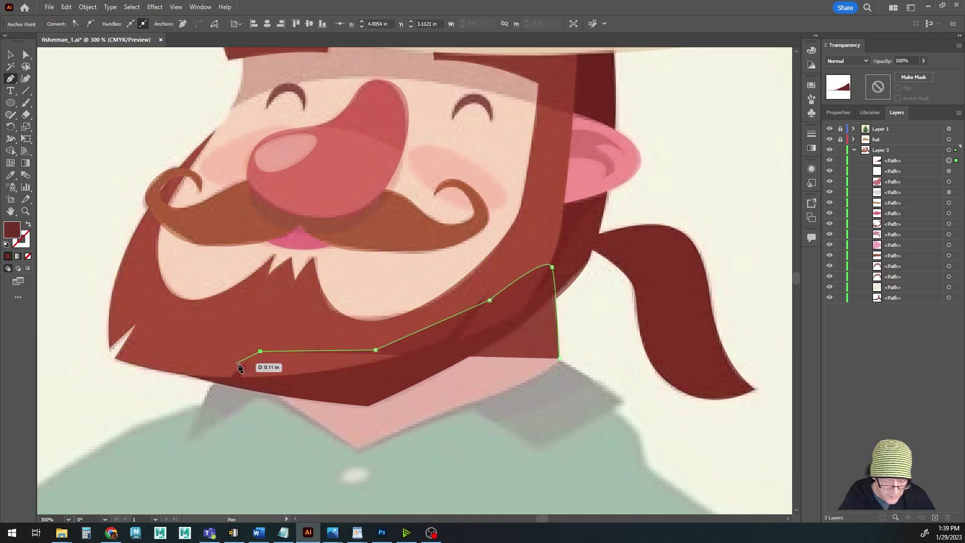
{"action": "left_click", "coordinate": [255, 369]}
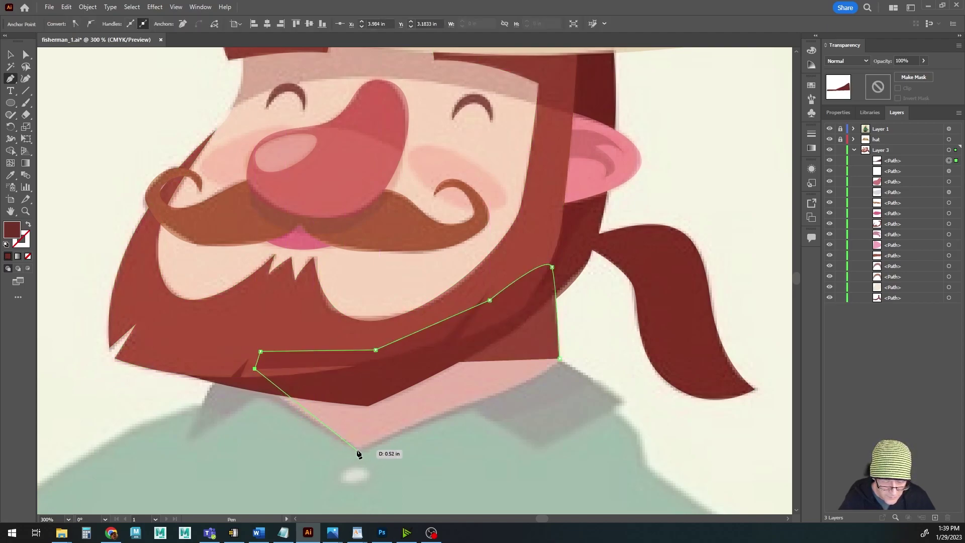
{"action": "left_click_drag", "start_coordinate": [358, 447], "coordinate": [407, 465]}
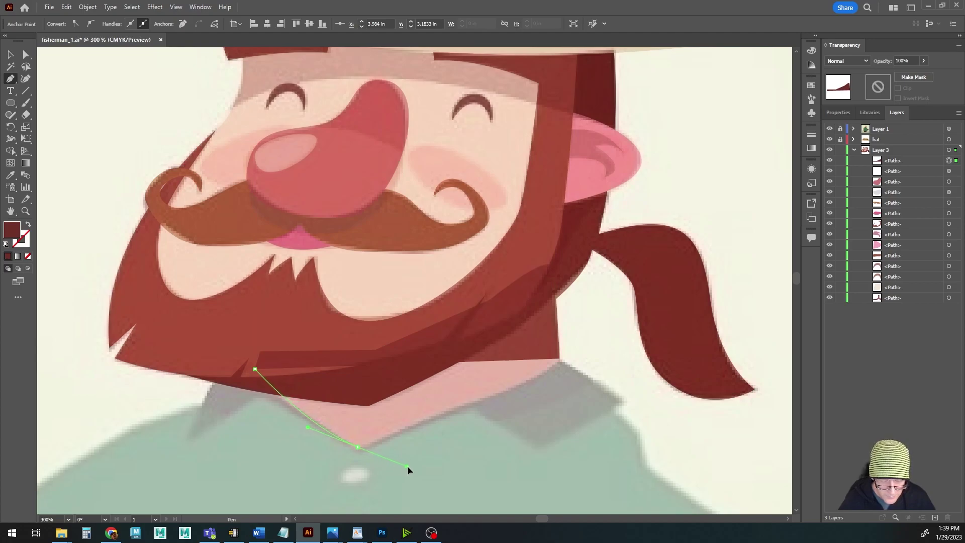
{"action": "left_click", "coordinate": [357, 447]}
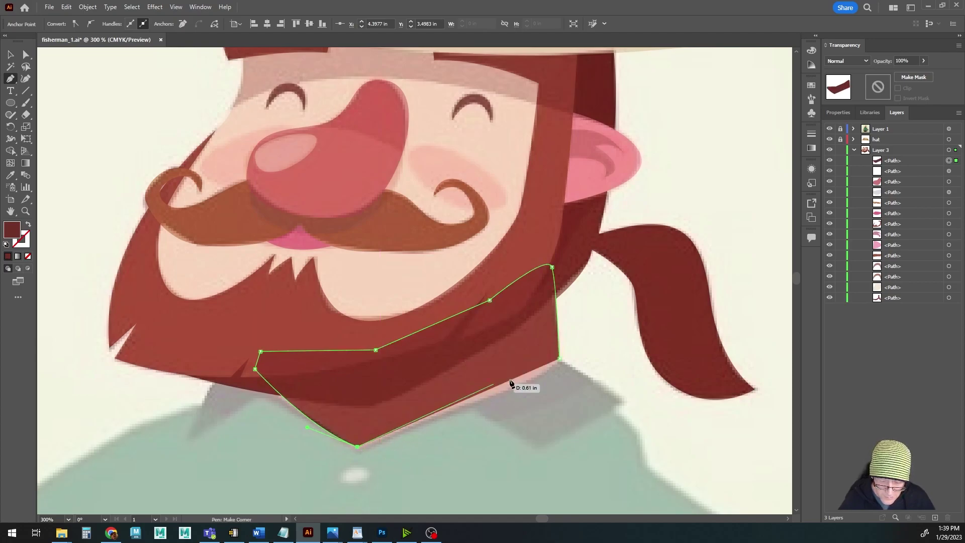
{"action": "left_click_drag", "start_coordinate": [560, 359], "coordinate": [580, 333]}
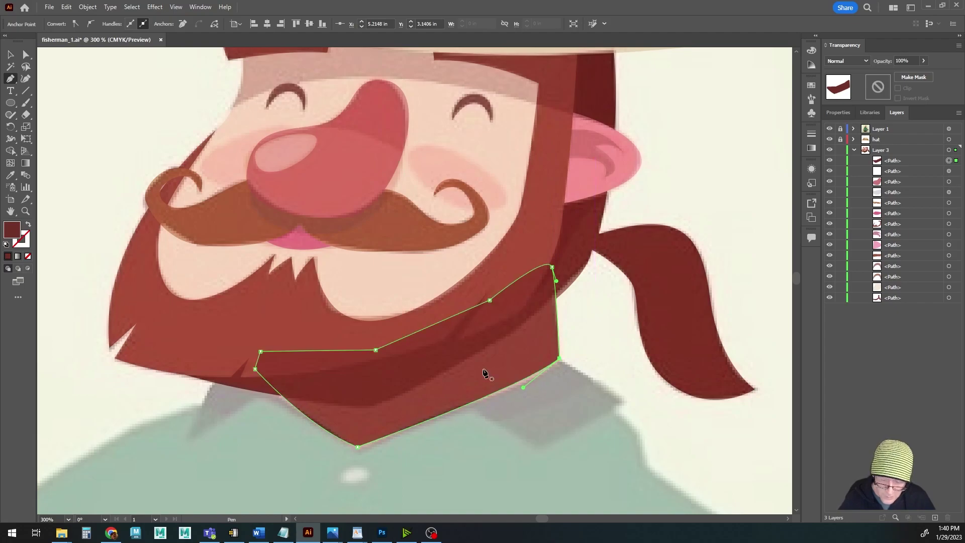
{"action": "key", "text": "v"}
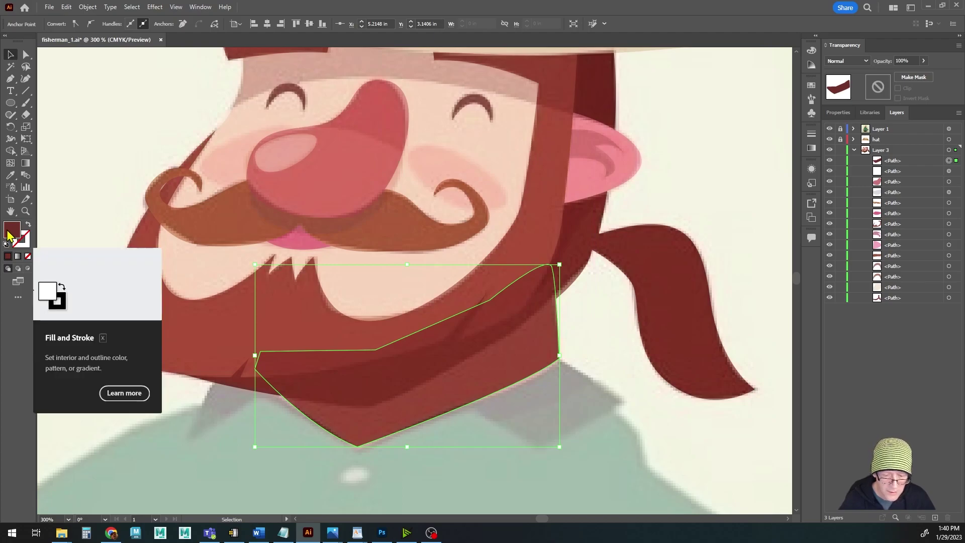
Hide the reference and fill the neck with the ear's pink, toned to greyish mauve #CEA3B3
{"action": "left_click", "coordinate": [830, 129]}
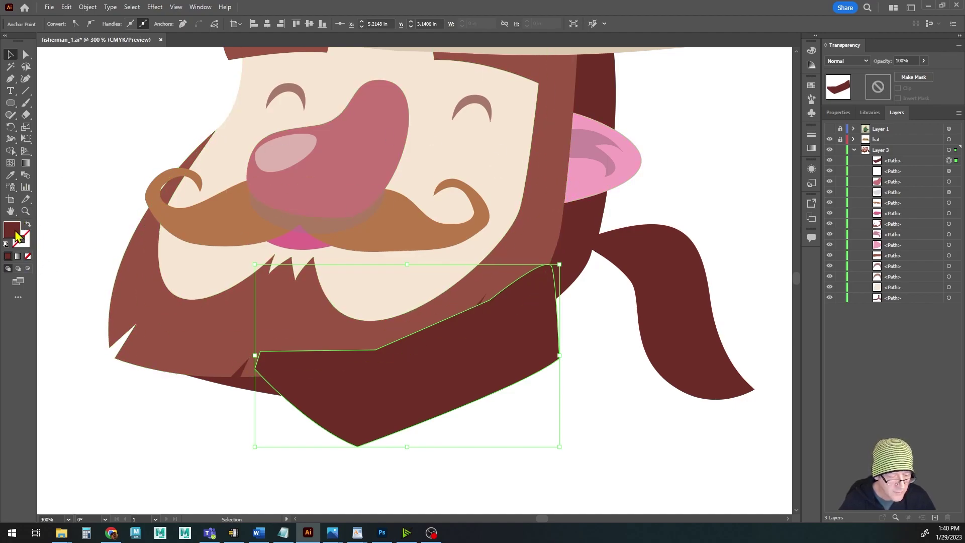
{"action": "left_click", "coordinate": [10, 175]}
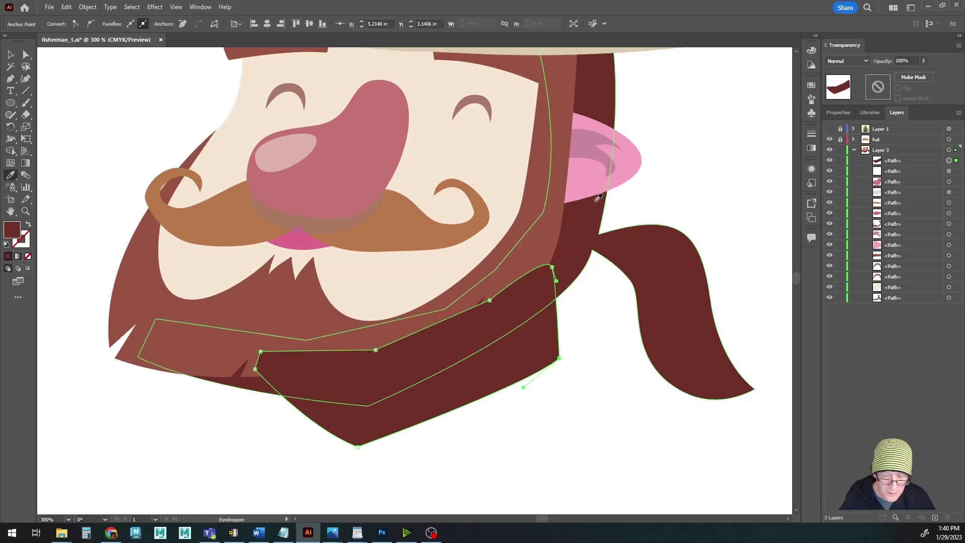
{"action": "left_click", "coordinate": [590, 180]}
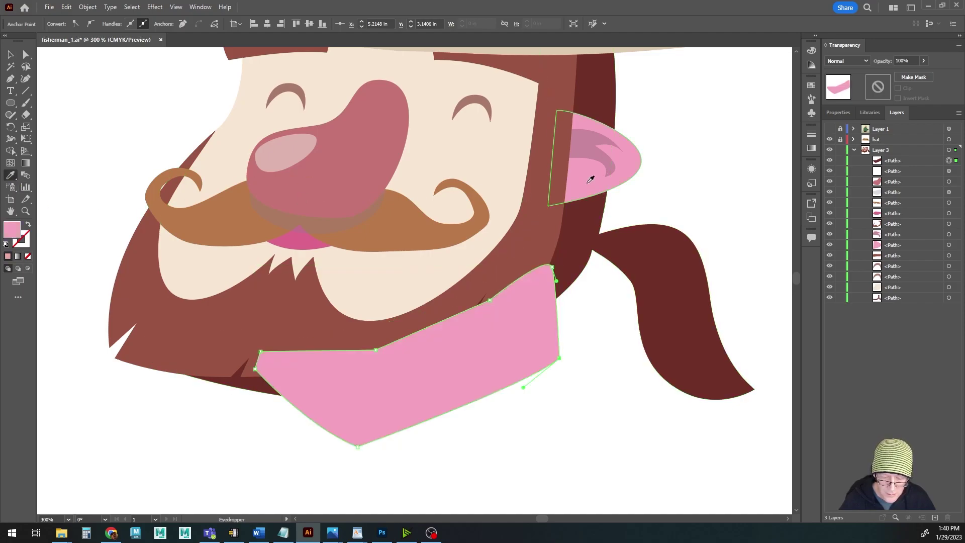
{"action": "double_click", "coordinate": [11, 231]}
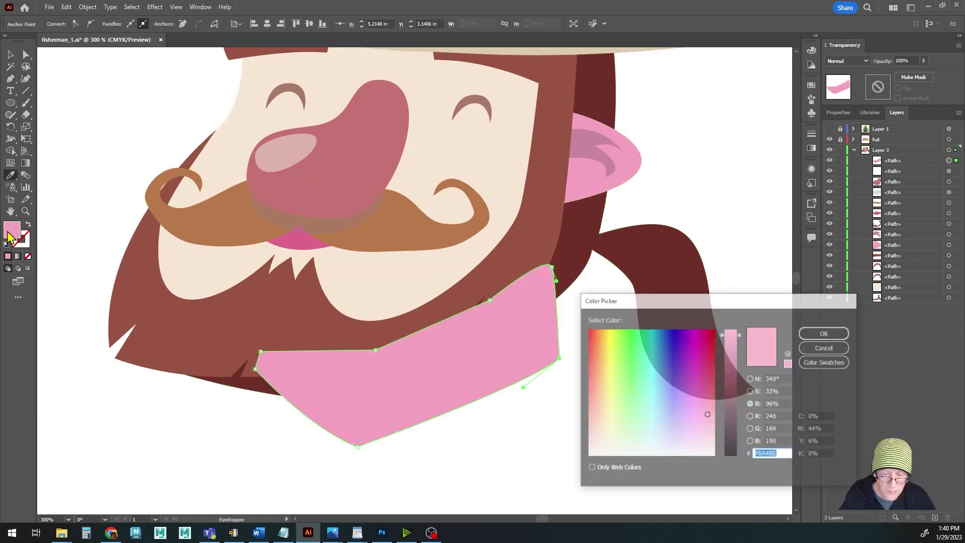
{"action": "left_click", "coordinate": [733, 360]}
{"action": "left_click_drag", "start_coordinate": [732, 360], "coordinate": [735, 372]}
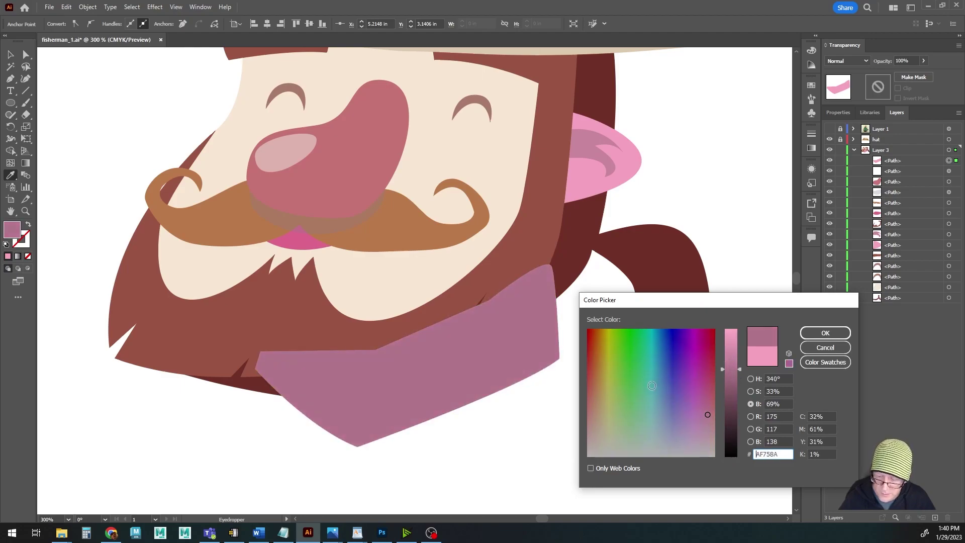
{"action": "left_click", "coordinate": [751, 391]}
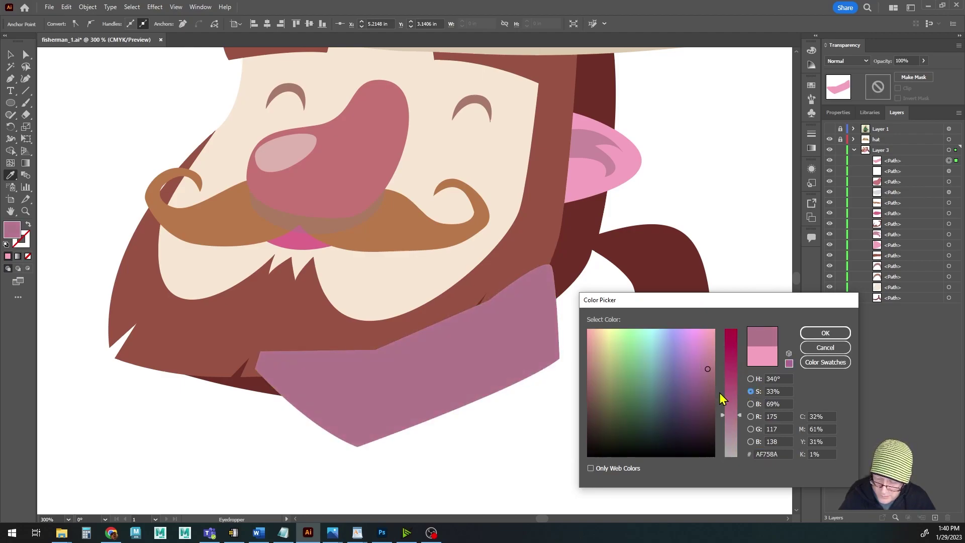
{"action": "left_click_drag", "start_coordinate": [731, 419], "coordinate": [730, 431]}
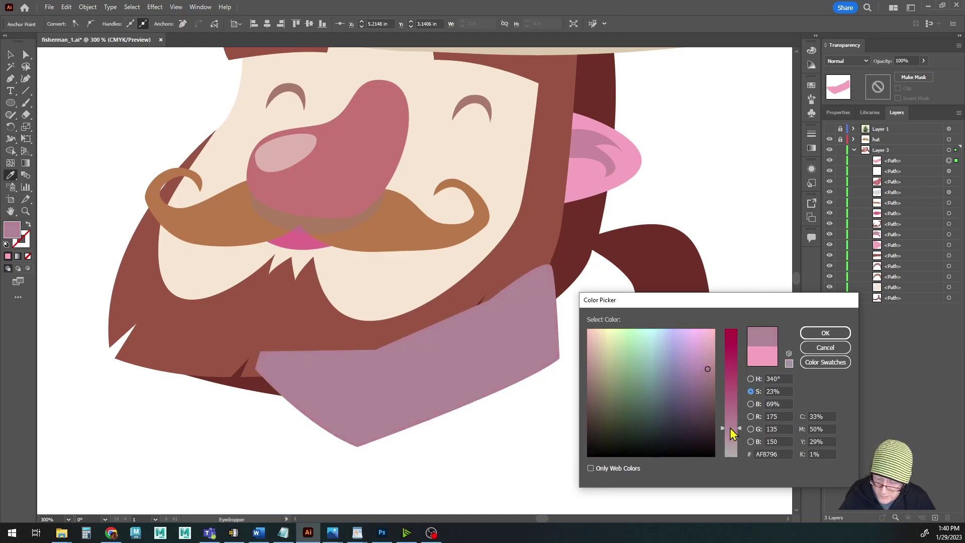
{"action": "left_click", "coordinate": [750, 403]}
{"action": "left_click", "coordinate": [731, 354]}
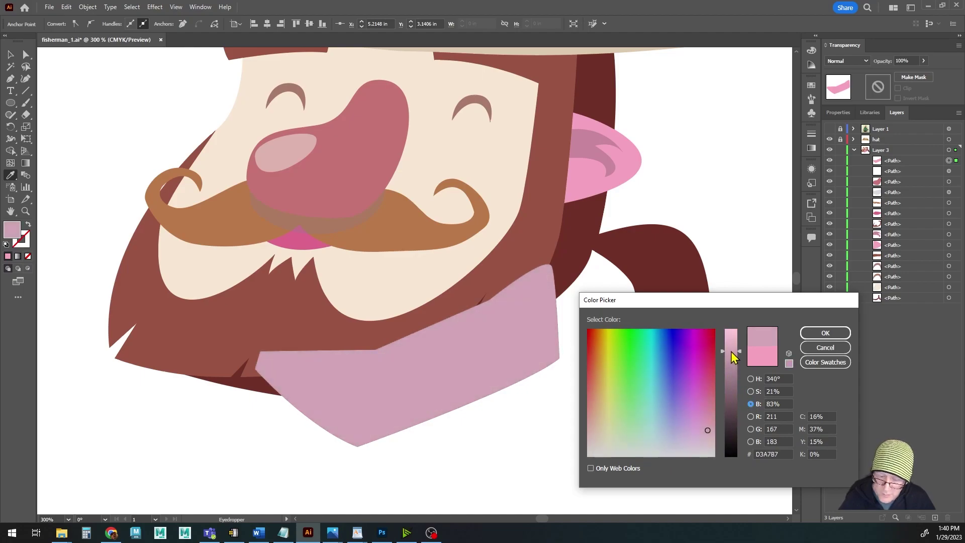
{"action": "left_click_drag", "start_coordinate": [731, 351], "coordinate": [731, 354]}
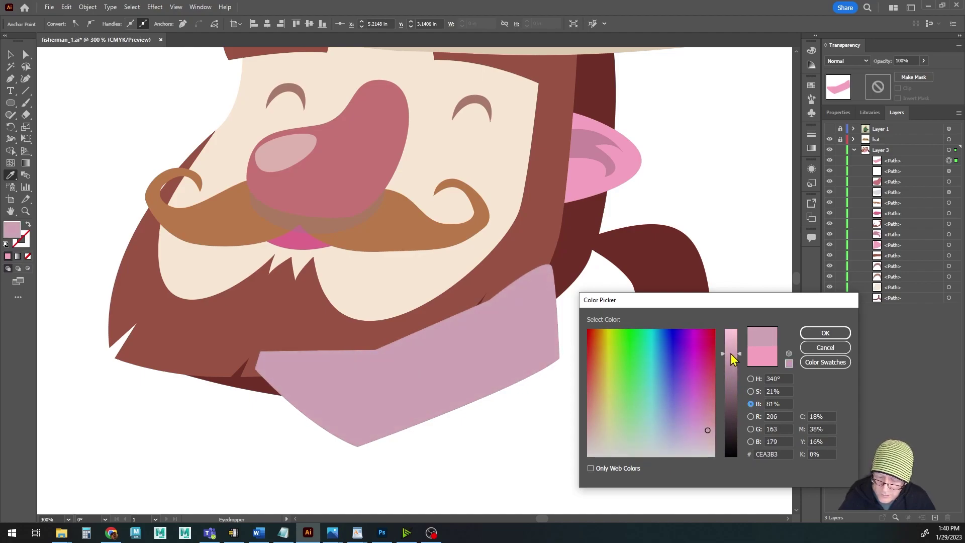
{"action": "left_click", "coordinate": [813, 334]}
Move the neck shape to the bottom of Layer 3, behind the beard, and deselect it
{"action": "left_click", "coordinate": [889, 162]}
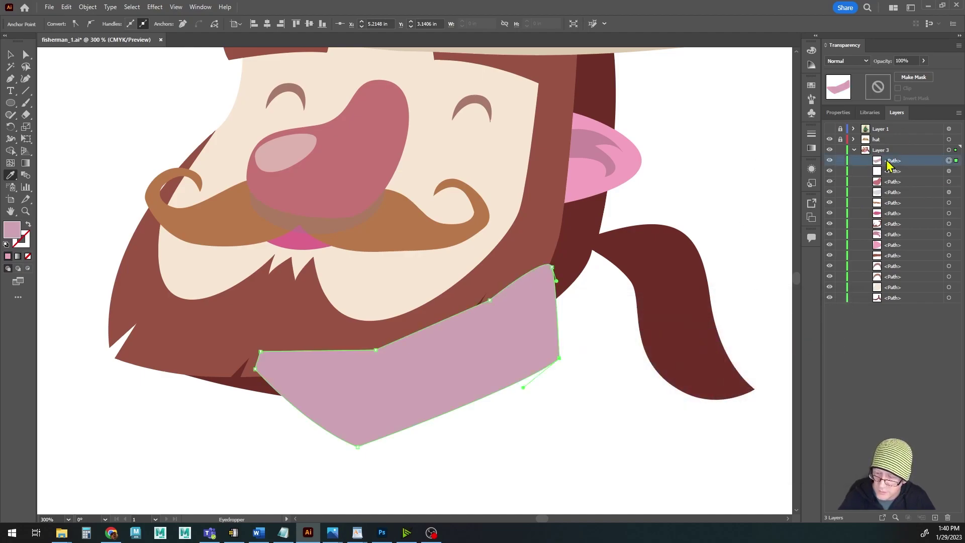
{"action": "left_click", "coordinate": [949, 161]}
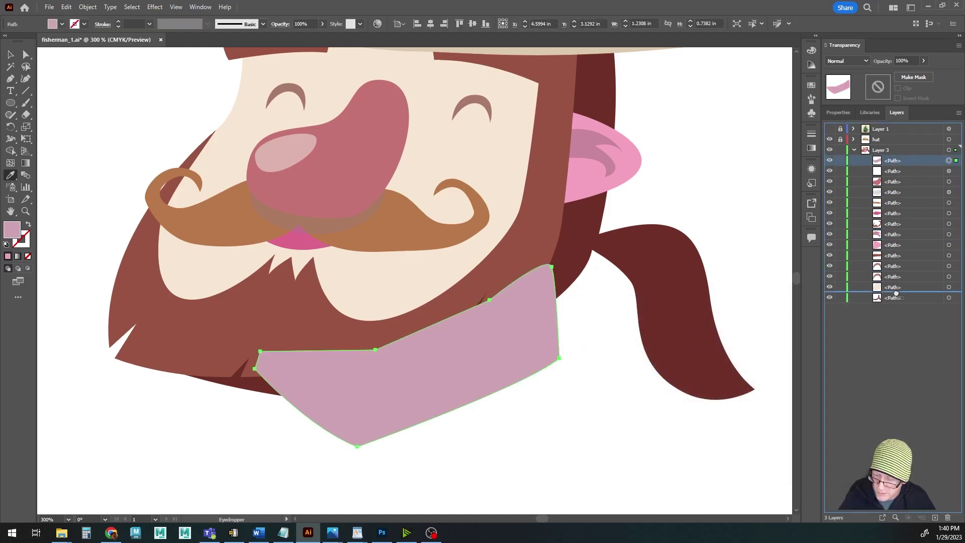
{"action": "left_click_drag", "start_coordinate": [895, 300], "coordinate": [895, 300]}
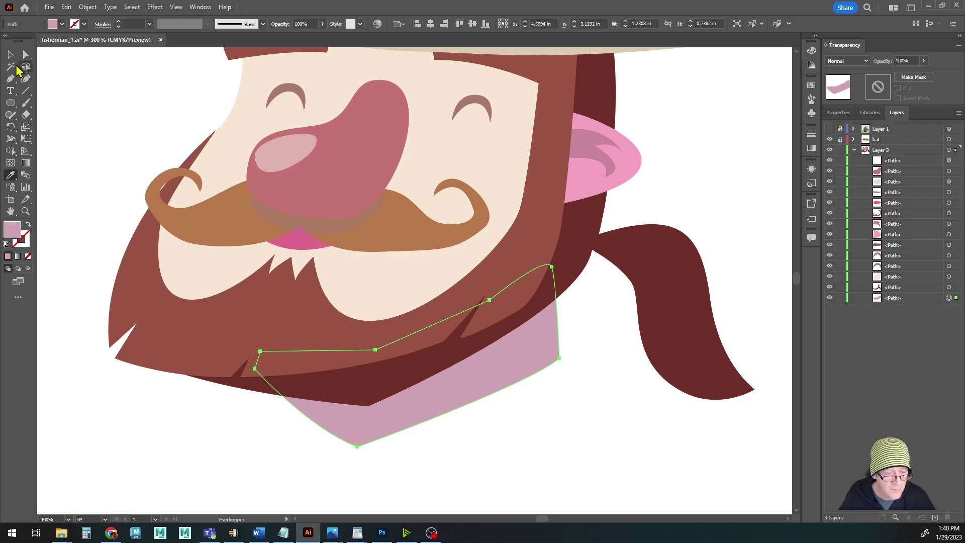
{"action": "key", "text": "v"}
{"action": "left_click", "coordinate": [77, 126]}
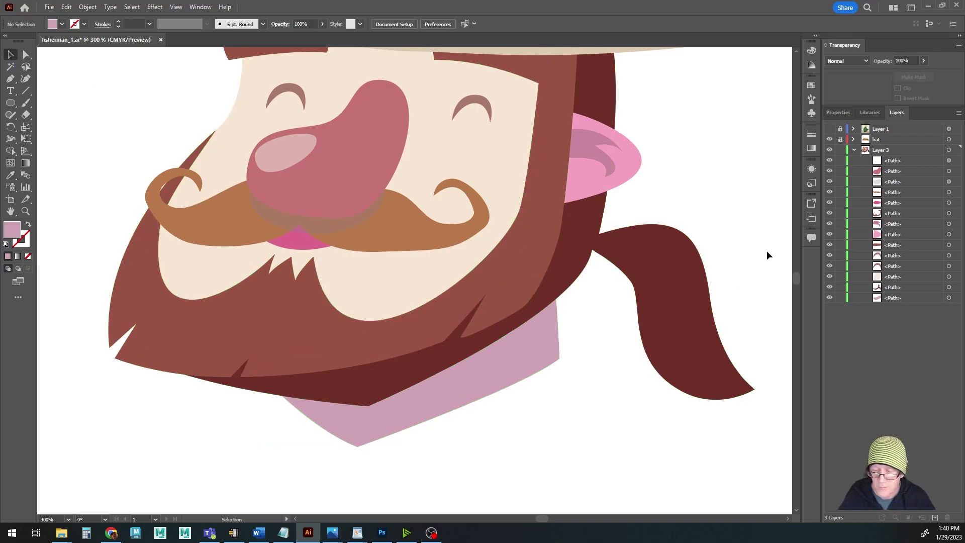
Show the reference again and start the collar outline at the left collar point
{"action": "left_click", "coordinate": [830, 130]}
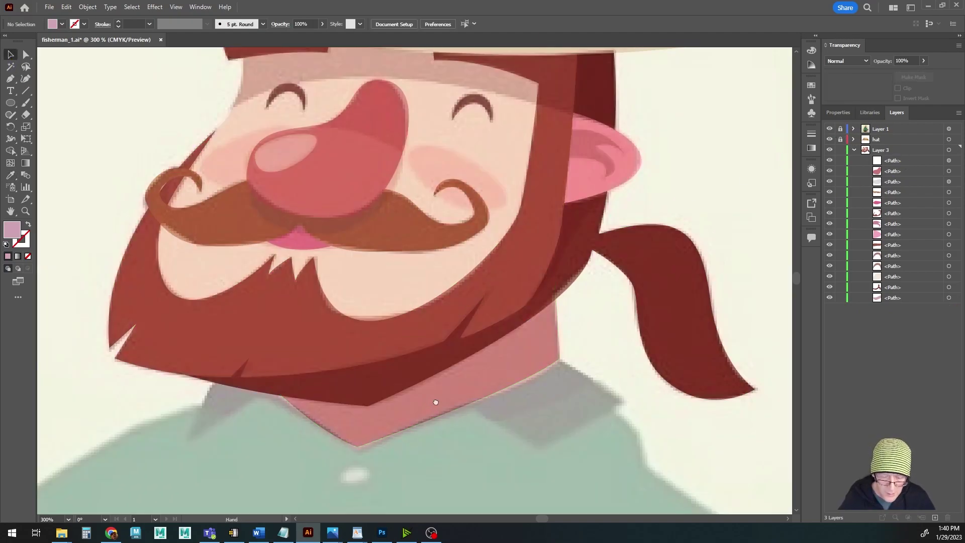
{"action": "left_click_drag", "start_coordinate": [435, 401], "coordinate": [459, 345]}
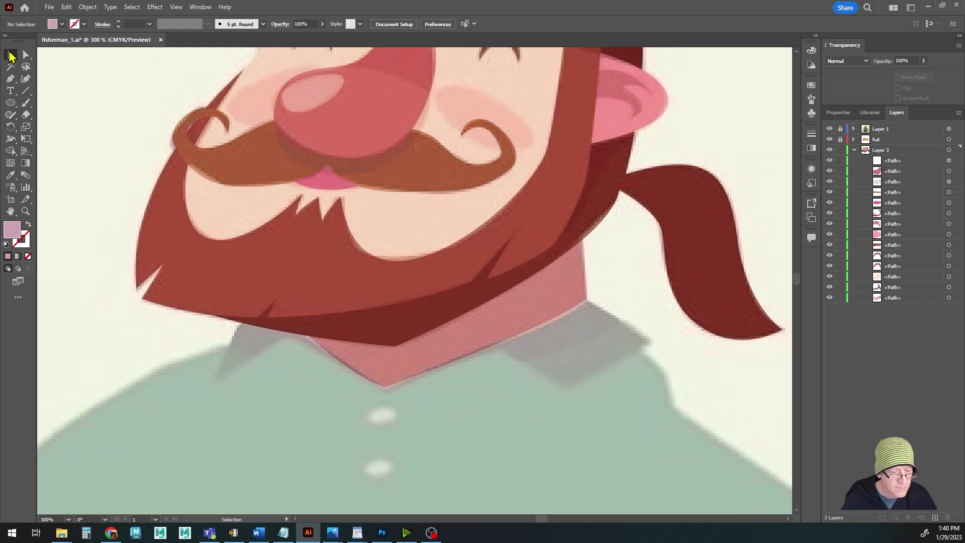
{"action": "left_click", "coordinate": [11, 79]}
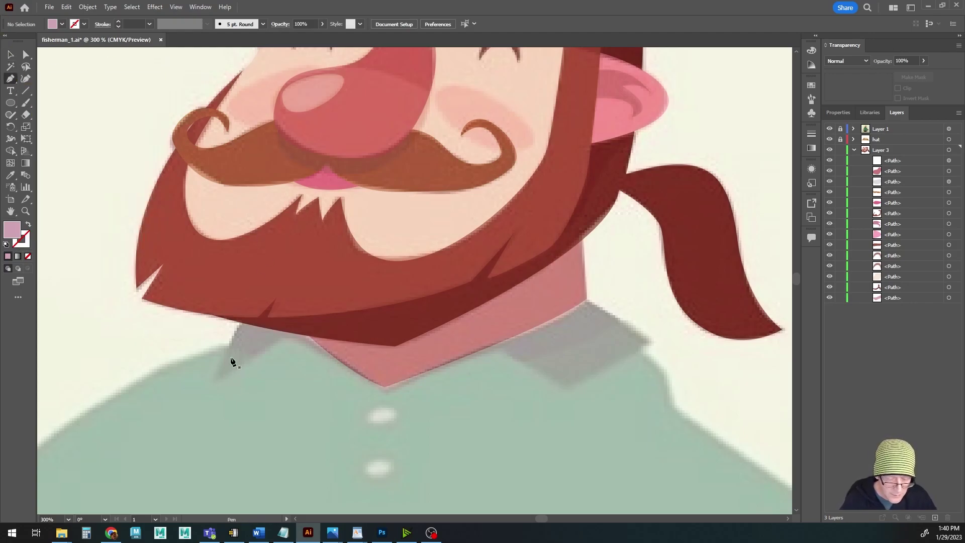
{"action": "left_click", "coordinate": [246, 306]}
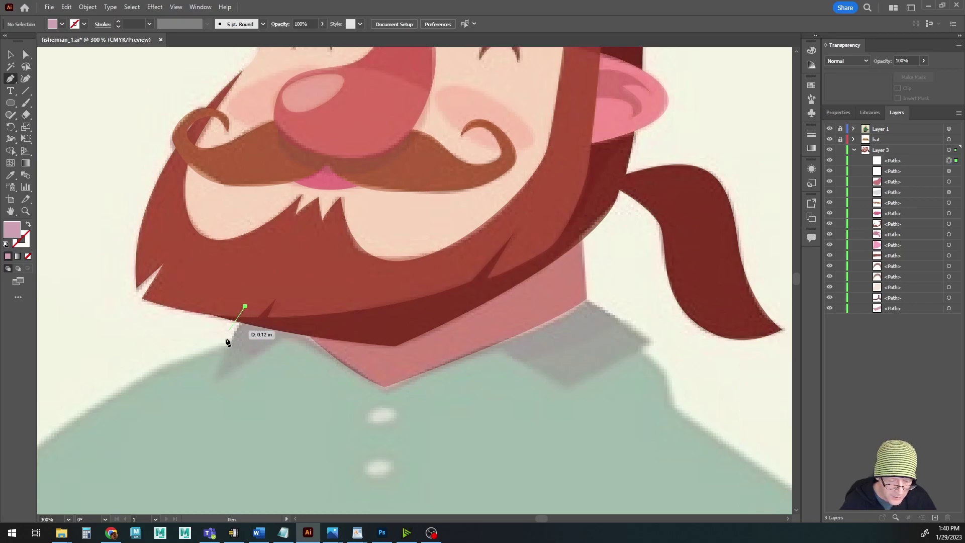
{"action": "left_click_drag", "start_coordinate": [215, 376], "coordinate": [210, 396]}
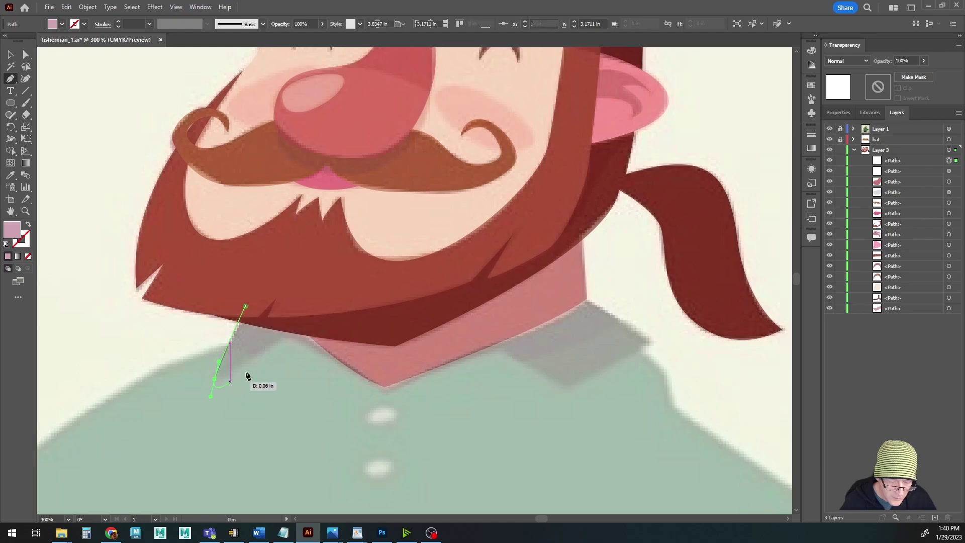
{"action": "left_click", "coordinate": [216, 378]}
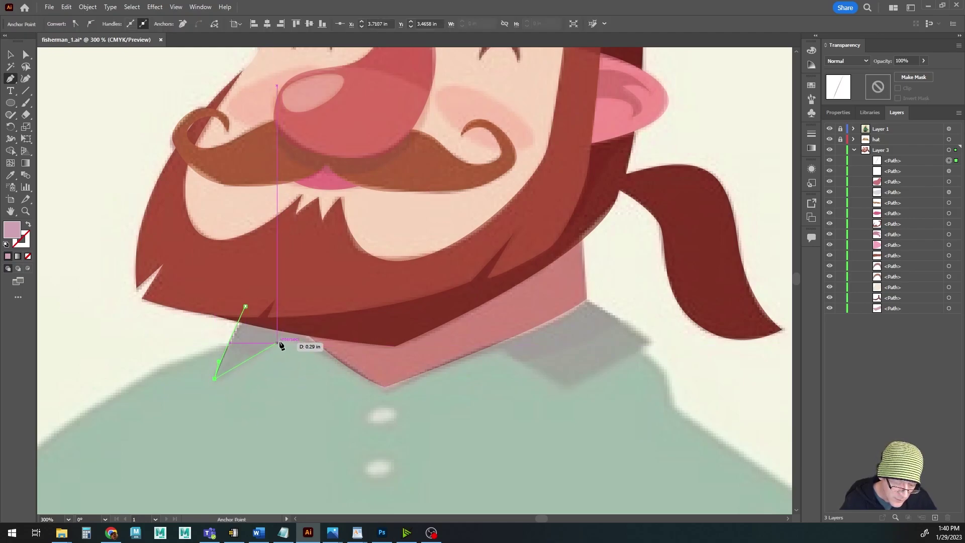
{"action": "left_click_drag", "start_coordinate": [289, 338], "coordinate": [324, 328]}
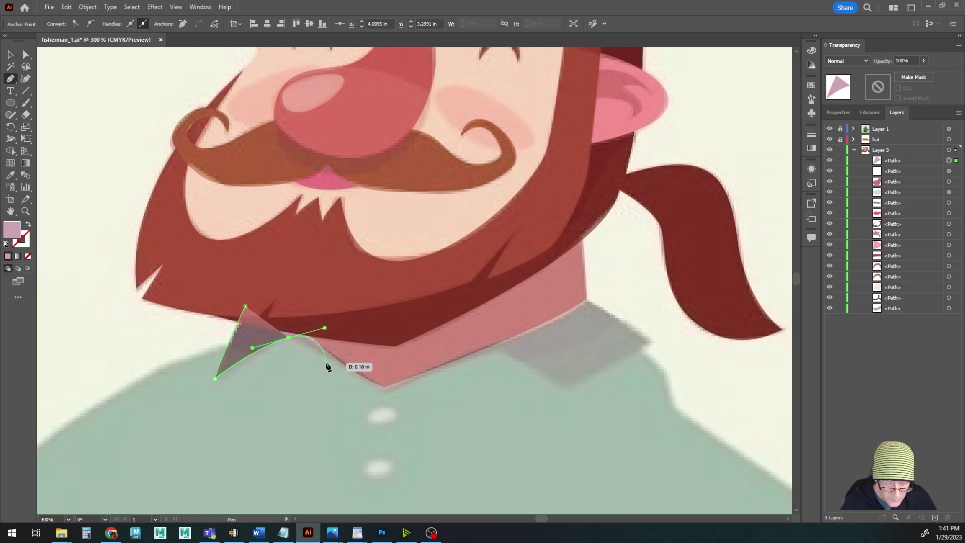
{"action": "left_click", "coordinate": [288, 338]}
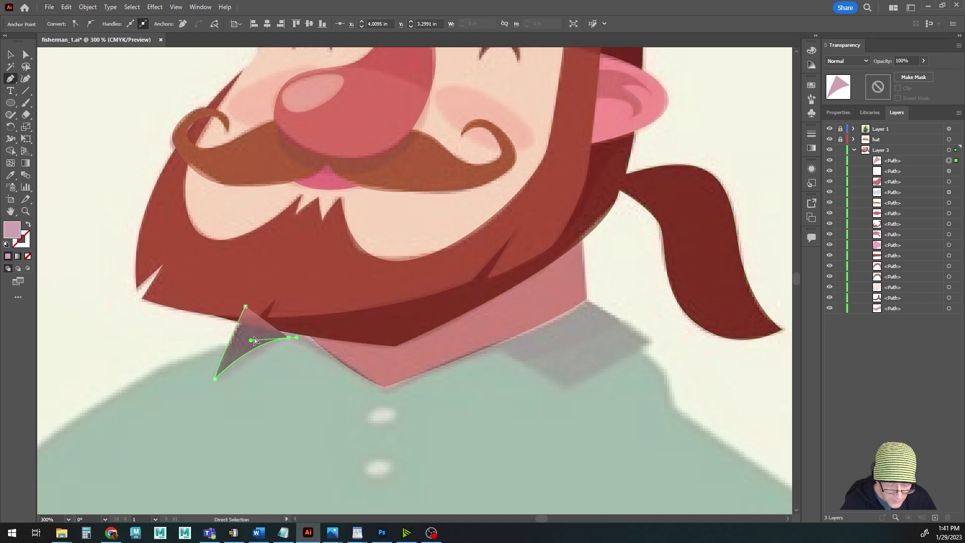
{"action": "left_click_drag", "start_coordinate": [251, 341], "coordinate": [245, 347]}
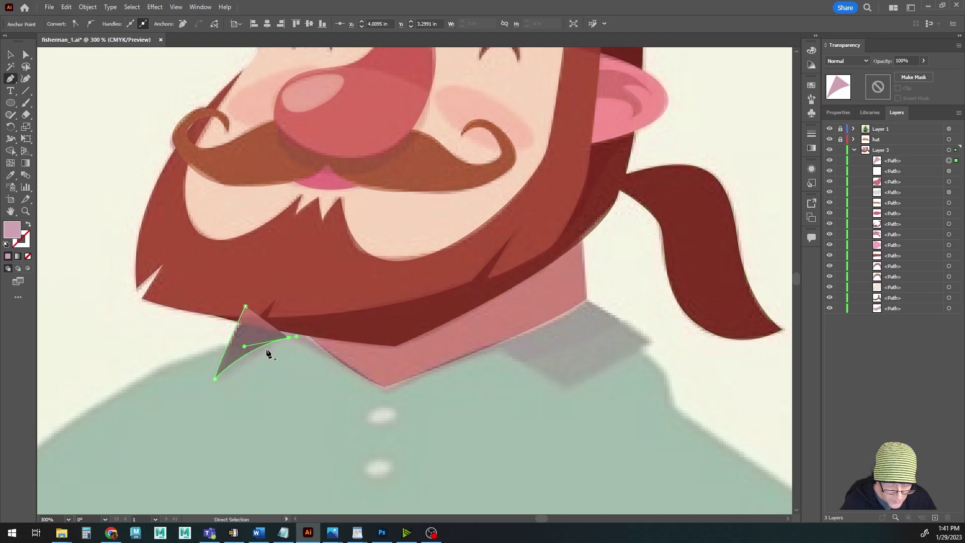
Trace the collar down to its central V and along the right collar edge
{"action": "left_click", "coordinate": [384, 392]}
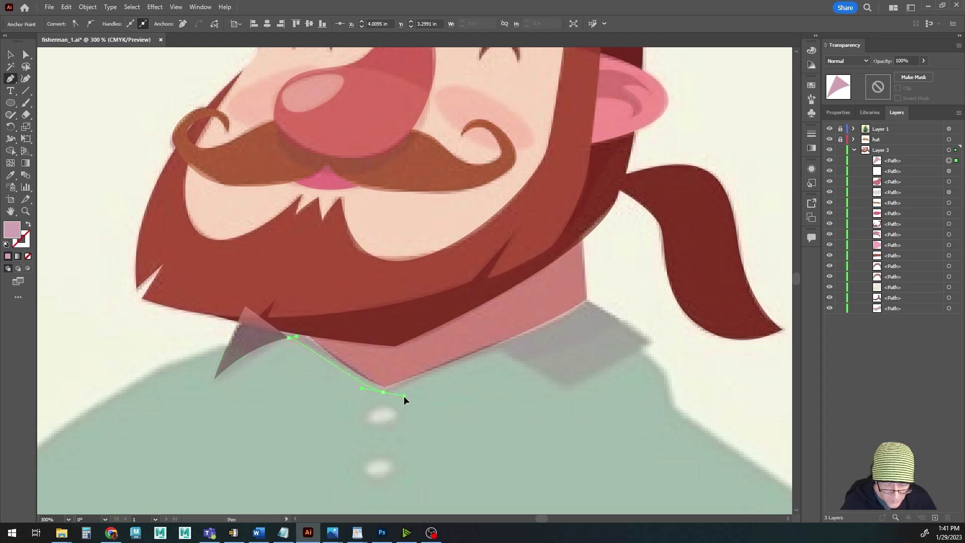
{"action": "left_click_drag", "start_coordinate": [405, 398], "coordinate": [405, 398]}
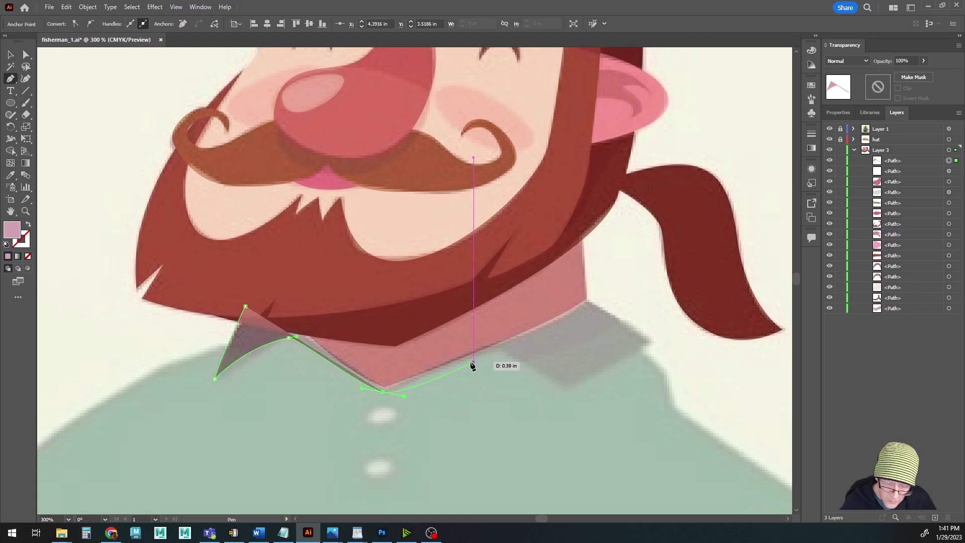
{"action": "left_click", "coordinate": [405, 397], "text": "alt"}
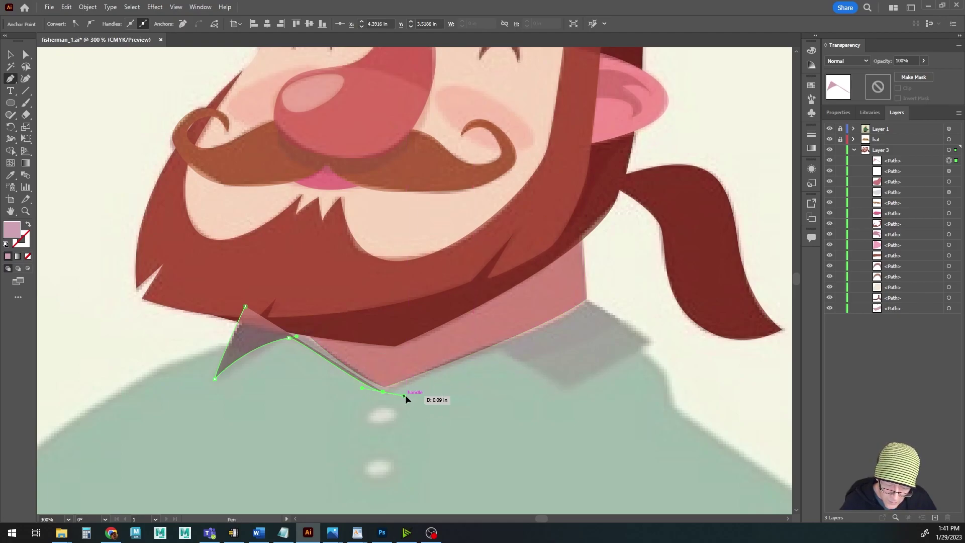
{"action": "left_click_drag", "start_coordinate": [405, 397], "coordinate": [407, 406]}
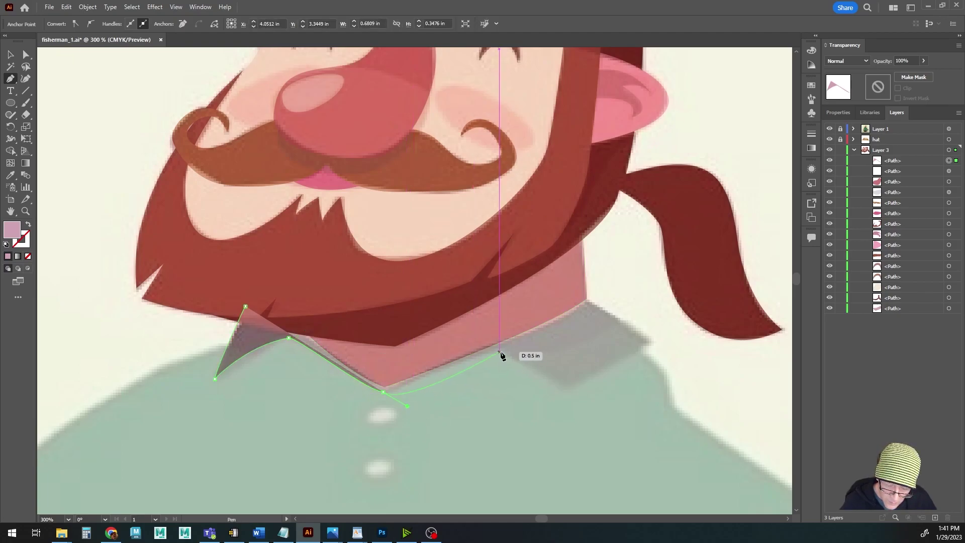
{"action": "left_click", "coordinate": [384, 391]}
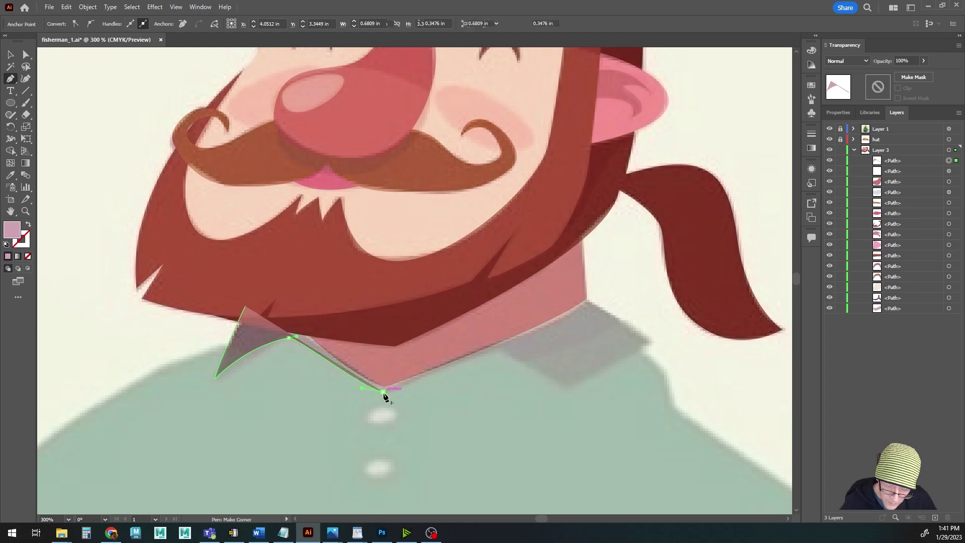
{"action": "left_click", "coordinate": [496, 349]}
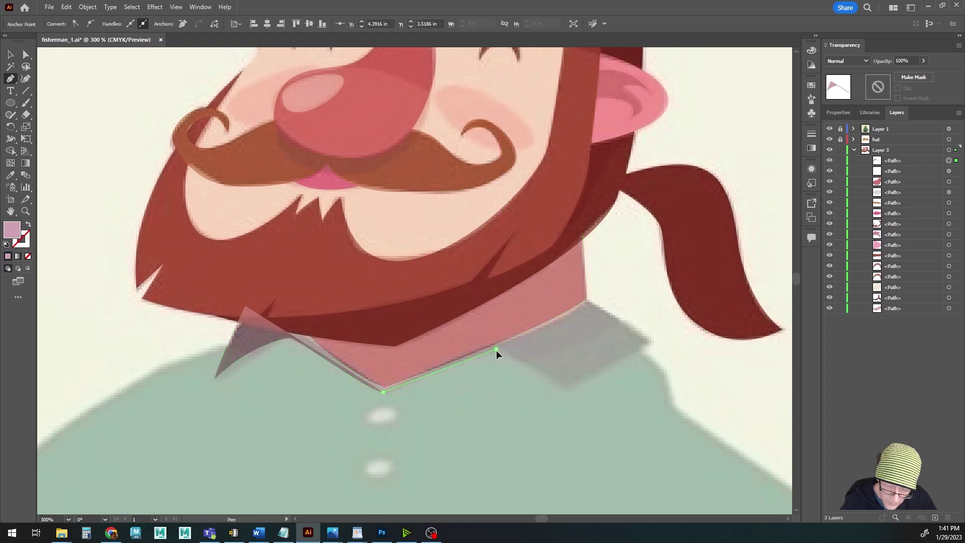
{"action": "left_click", "coordinate": [496, 349]}
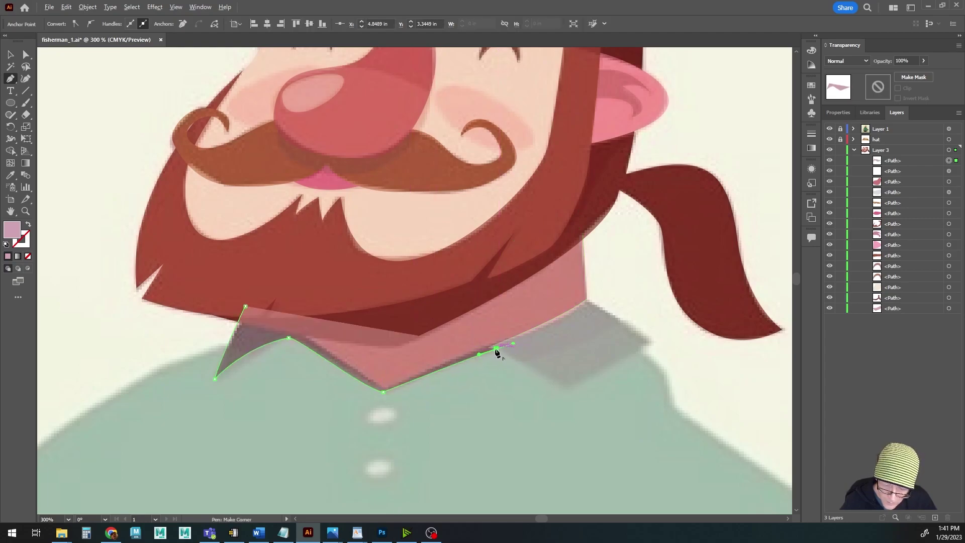
{"action": "left_click", "coordinate": [565, 388]}
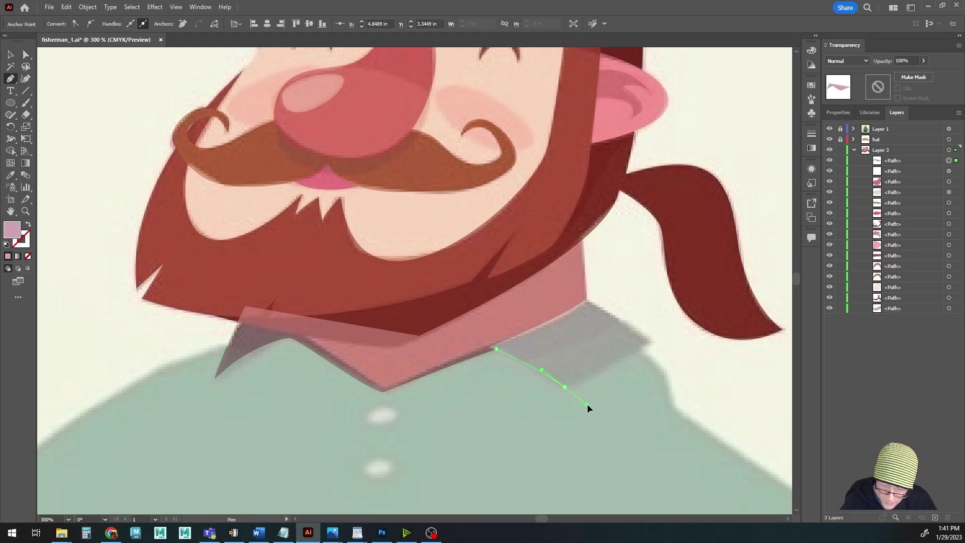
{"action": "left_click_drag", "start_coordinate": [587, 403], "coordinate": [593, 404]}
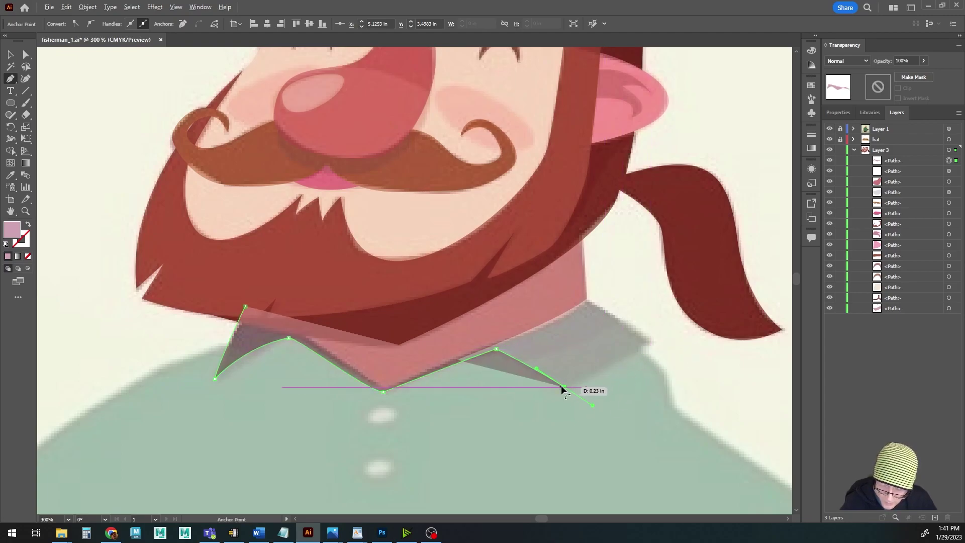
Finish the collar around its right tip, the neck and the bottom point, closing the shape
{"action": "left_click", "coordinate": [650, 343]}
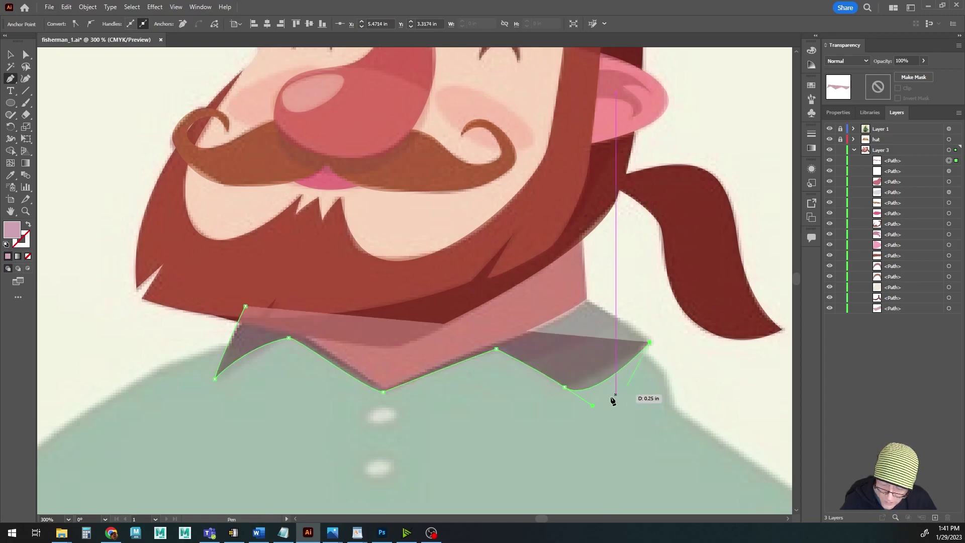
{"action": "left_click_drag", "start_coordinate": [593, 408], "coordinate": [576, 394]}
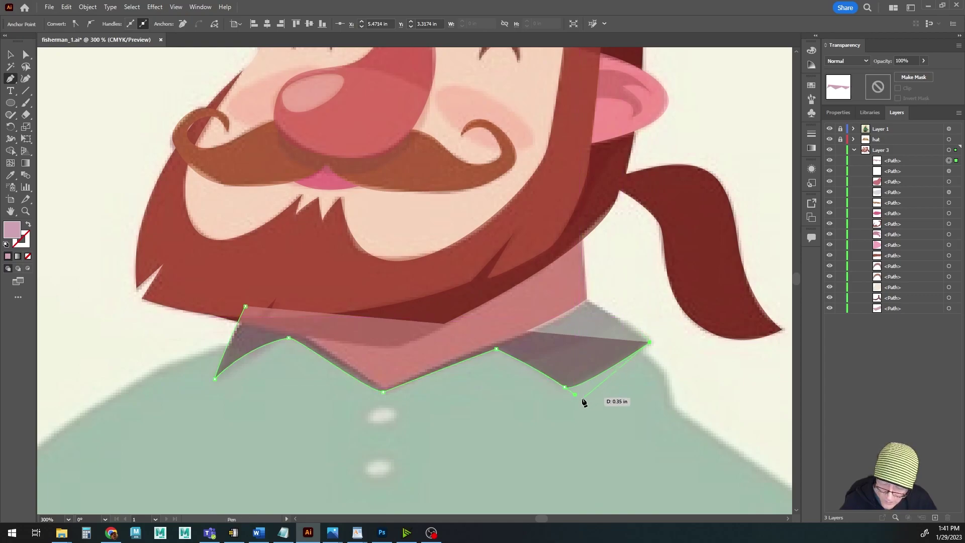
{"action": "left_click_drag", "start_coordinate": [575, 394], "coordinate": [578, 397]}
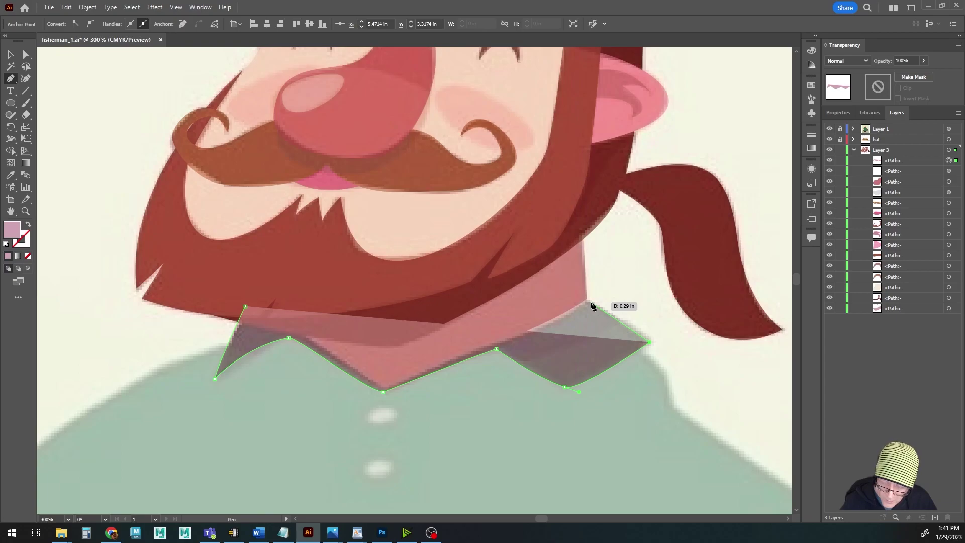
{"action": "left_click_drag", "start_coordinate": [582, 297], "coordinate": [574, 299]}
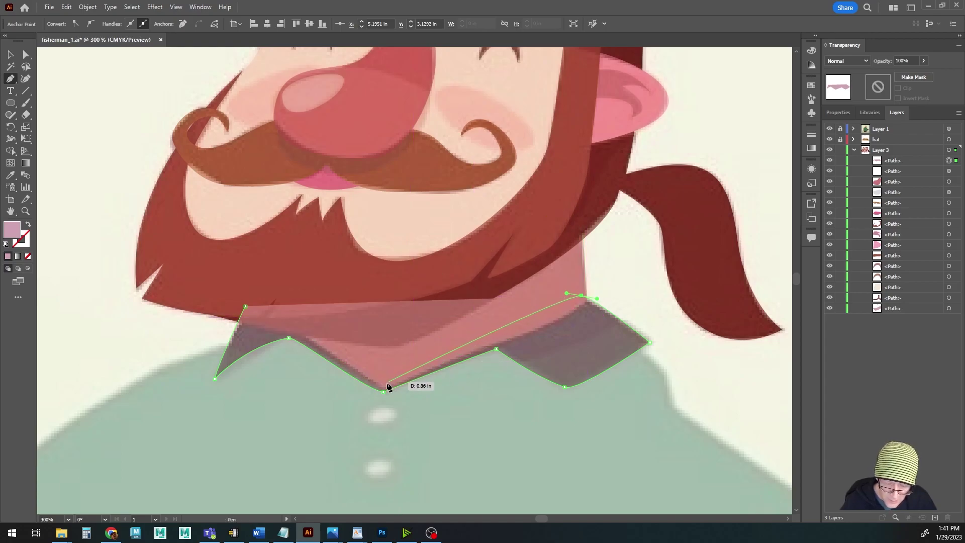
{"action": "left_click", "coordinate": [582, 297]}
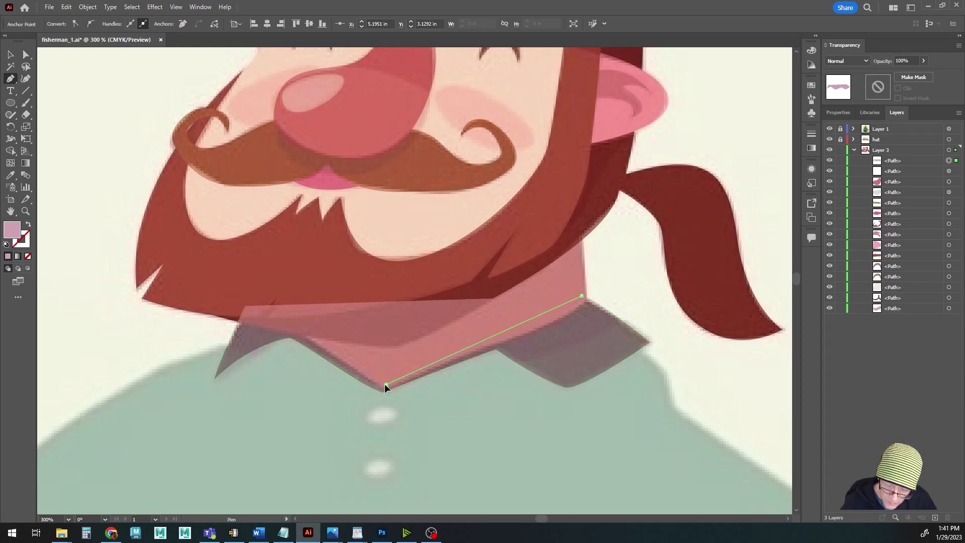
{"action": "left_click_drag", "start_coordinate": [385, 384], "coordinate": [359, 397]}
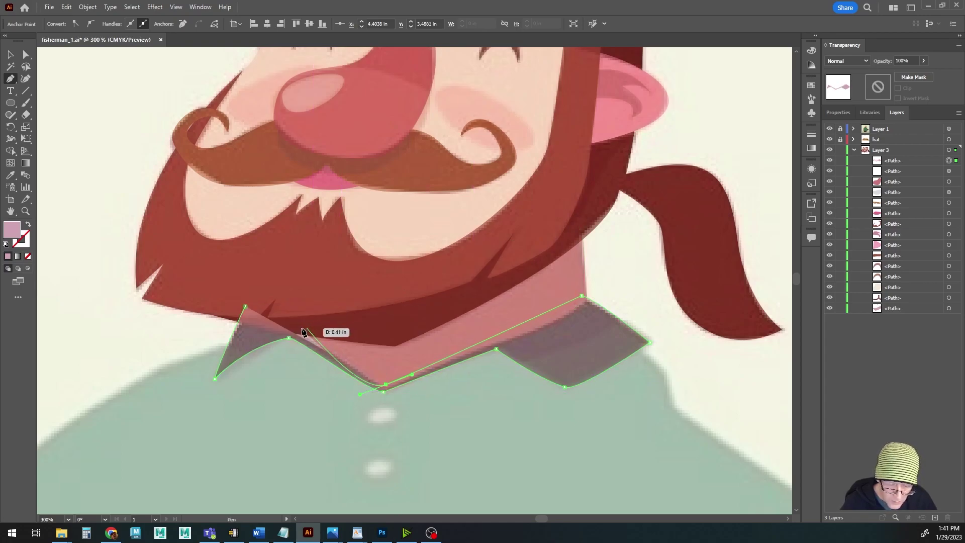
{"action": "left_click", "coordinate": [385, 385]}
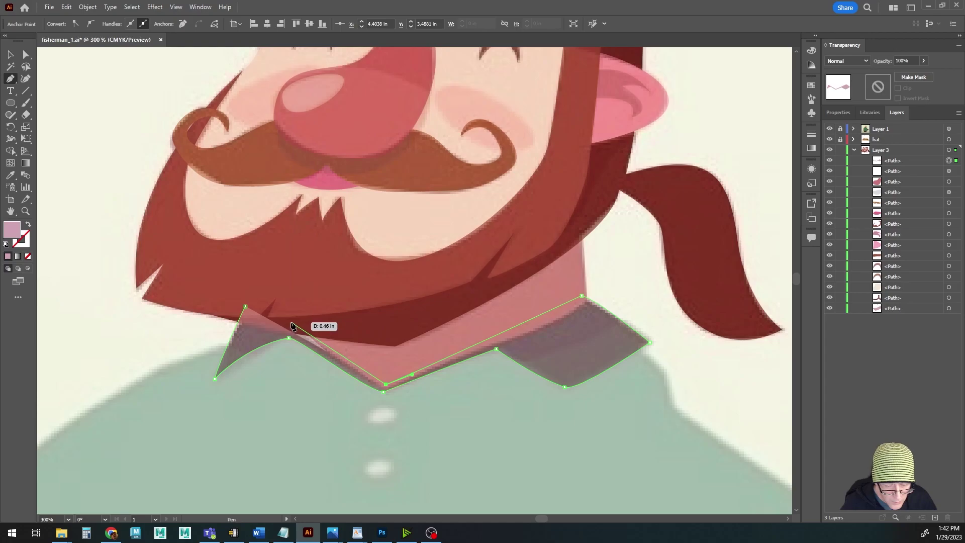
{"action": "left_click", "coordinate": [291, 322]}
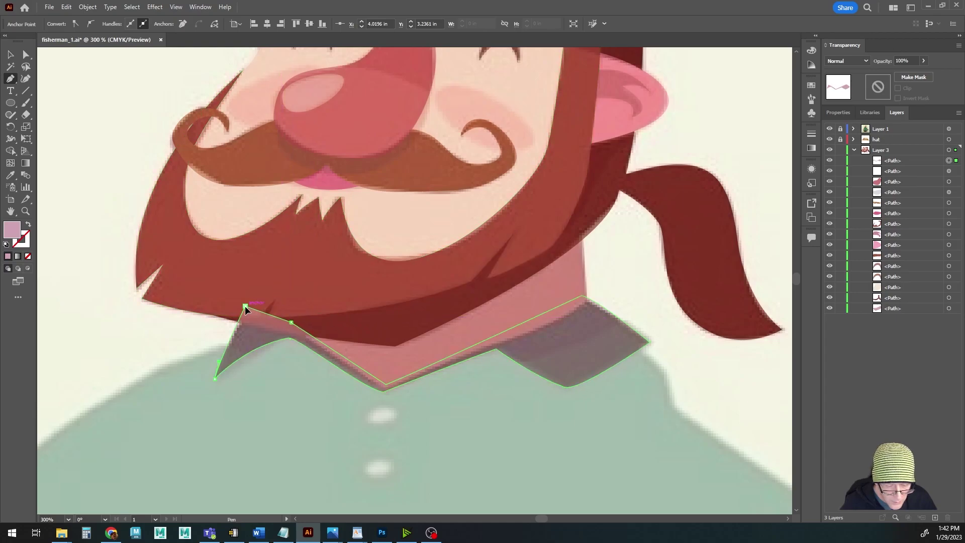
{"action": "key", "text": "v"}
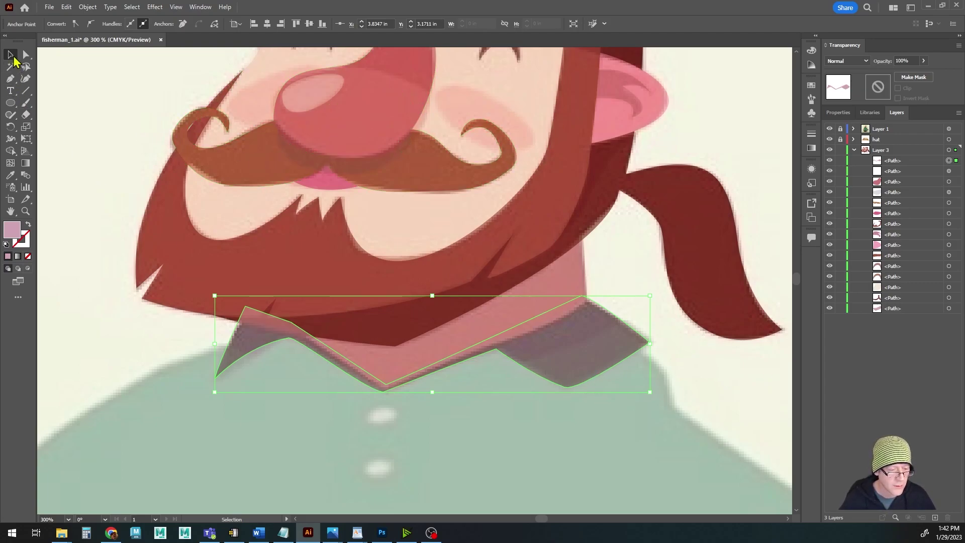
Adjust the collar fill's brightness, hue and saturation to golden brown #93692C
{"action": "double_click", "coordinate": [12, 229]}
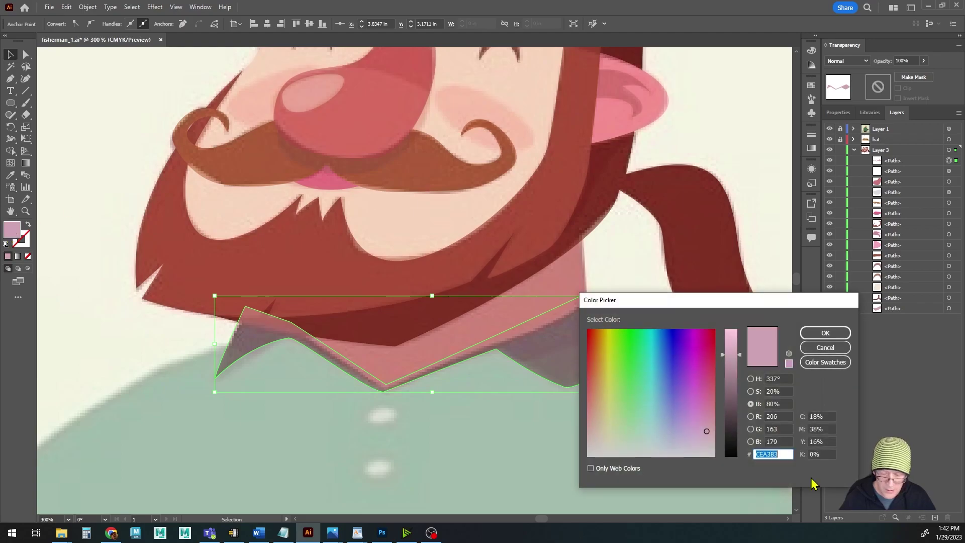
{"action": "mouse_move", "coordinate": [733, 372]}
{"action": "left_mouse_down"}
{"action": "mouse_move", "coordinate": [731, 393]}
{"action": "mouse_move", "coordinate": [728, 383]}
{"action": "left_mouse_up"}
{"action": "left_click", "coordinate": [750, 392]}
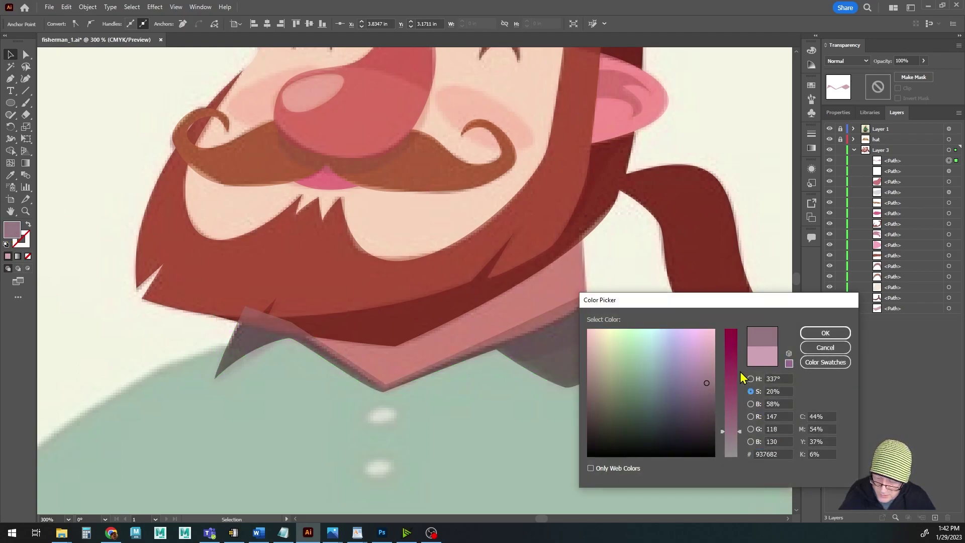
{"action": "left_click", "coordinate": [750, 378]}
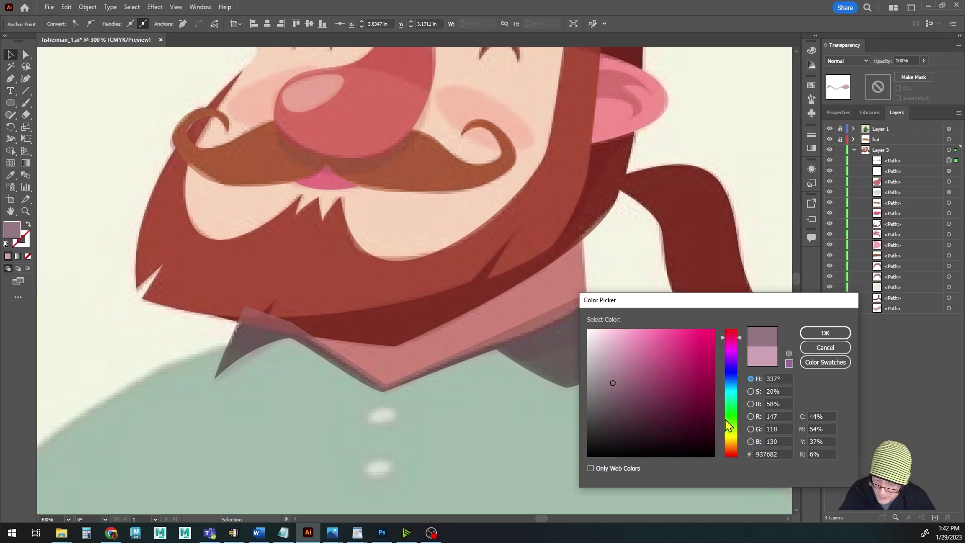
{"action": "left_click_drag", "start_coordinate": [727, 425], "coordinate": [731, 444]}
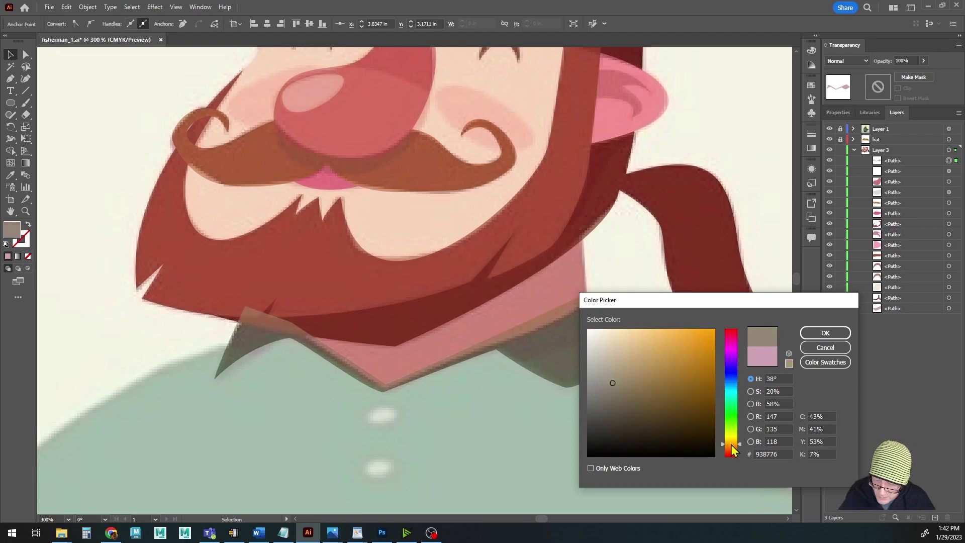
{"action": "left_click", "coordinate": [750, 403]}
{"action": "left_click", "coordinate": [751, 392]}
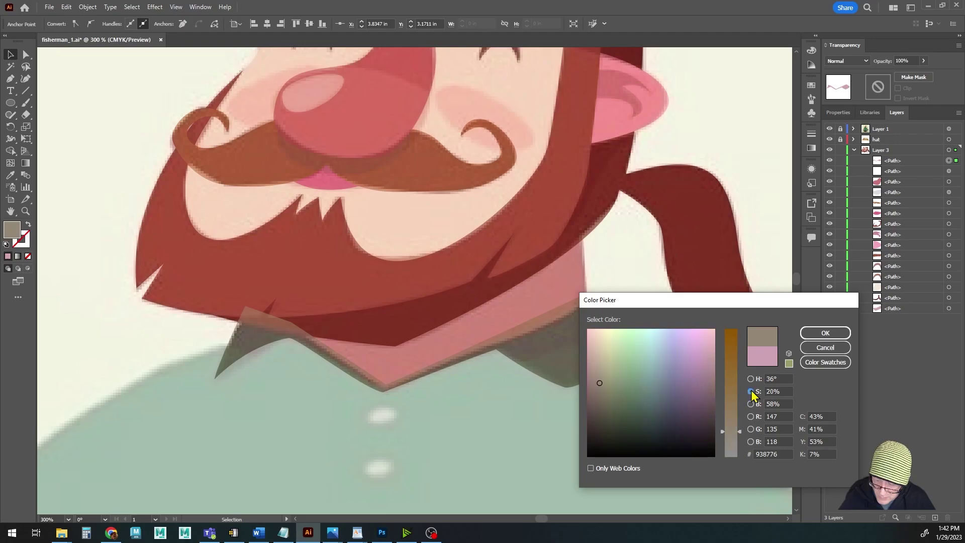
{"action": "left_click_drag", "start_coordinate": [730, 399], "coordinate": [729, 369]}
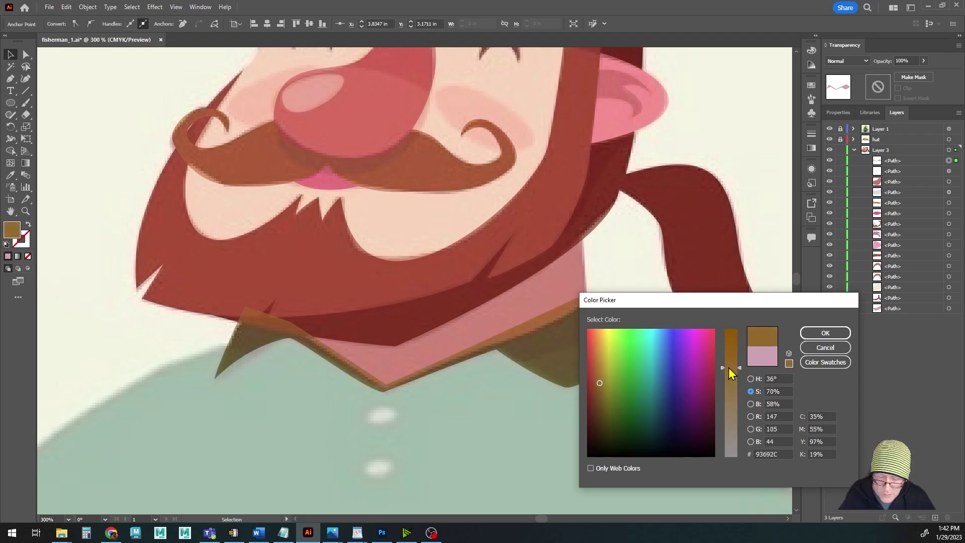
{"action": "left_click", "coordinate": [825, 332]}
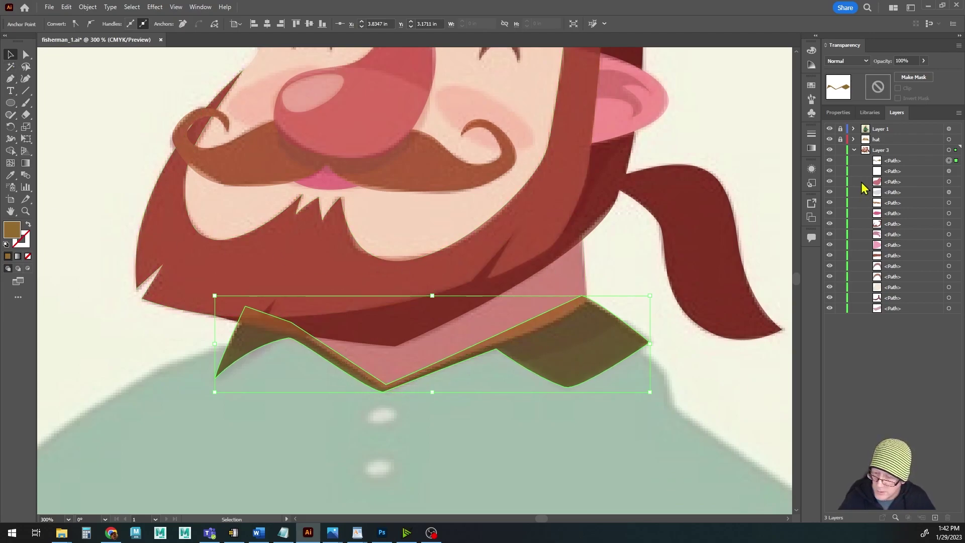
Move the collar path near the bottom of Layer 3, behind the beard and neck
{"action": "left_click", "coordinate": [830, 161]}
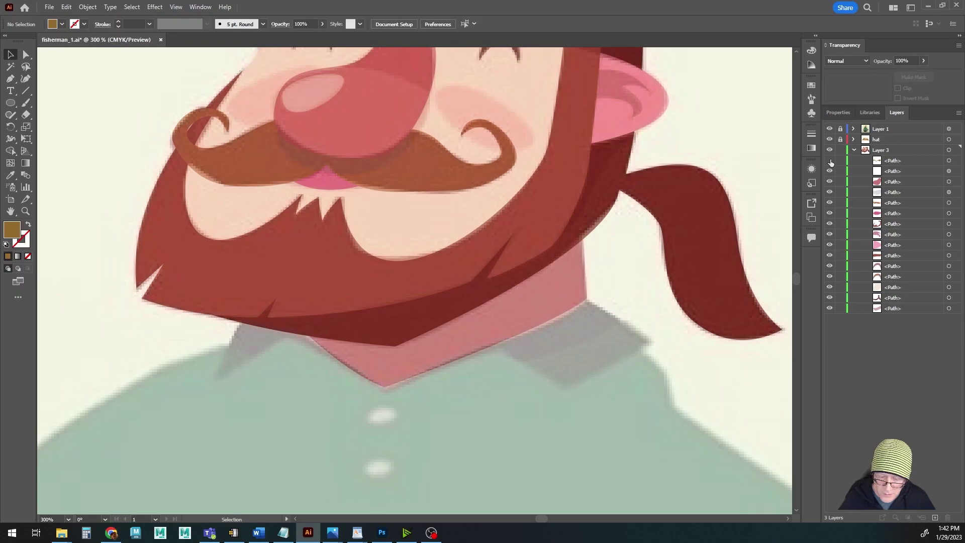
{"action": "left_click", "coordinate": [830, 160]}
{"action": "left_click", "coordinate": [918, 167]}
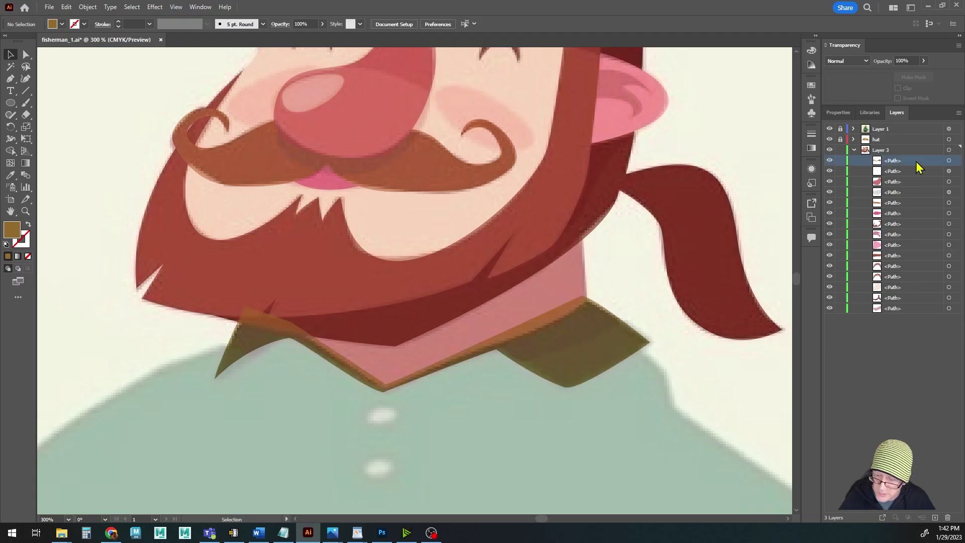
{"action": "left_click", "coordinate": [949, 160]}
{"action": "left_click_drag", "start_coordinate": [879, 165], "coordinate": [880, 305]}
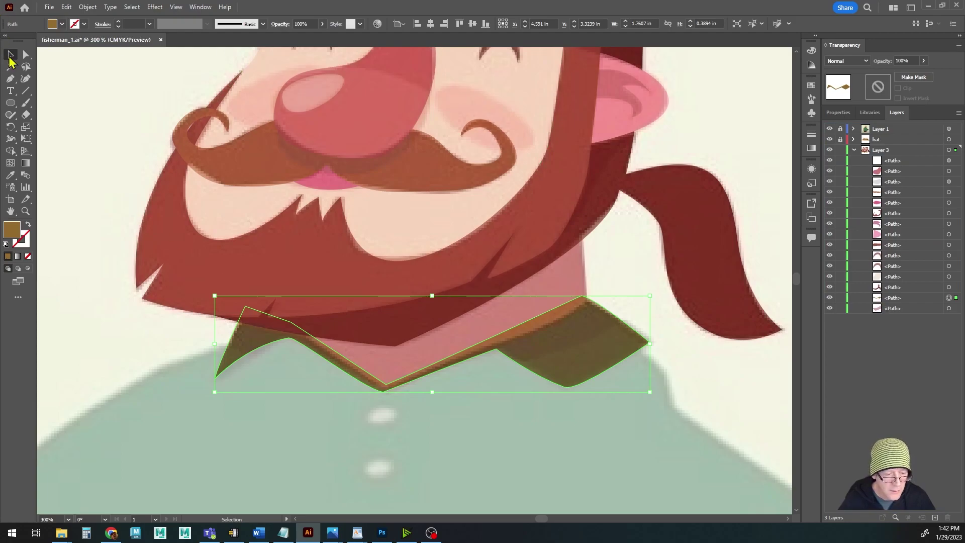
{"action": "left_click", "coordinate": [62, 117]}
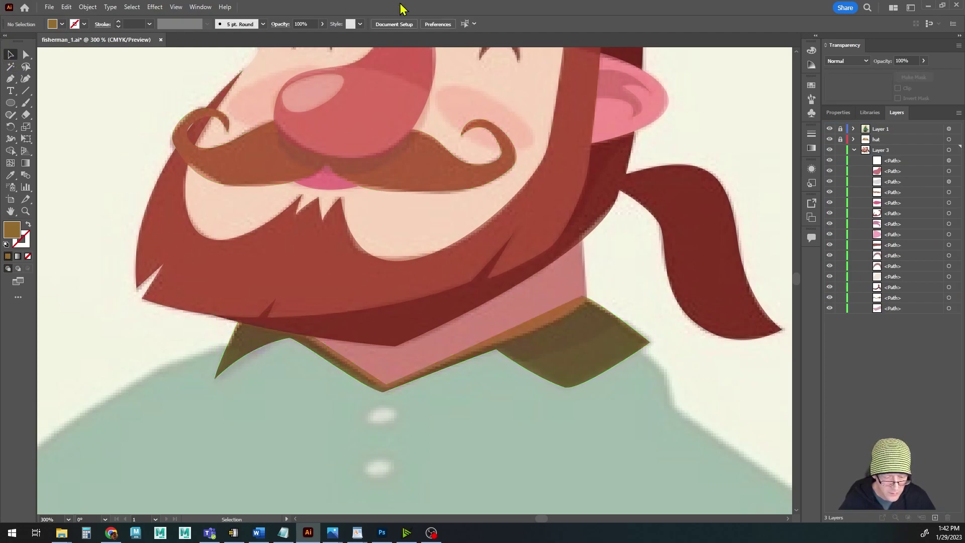
Hide Layer 1's reference sketch to check the traced head, then show it again
{"action": "left_click", "coordinate": [830, 129]}
{"action": "scroll", "coordinate": [655, 314], "scroll_direction": "down", "scroll_amount": 2}
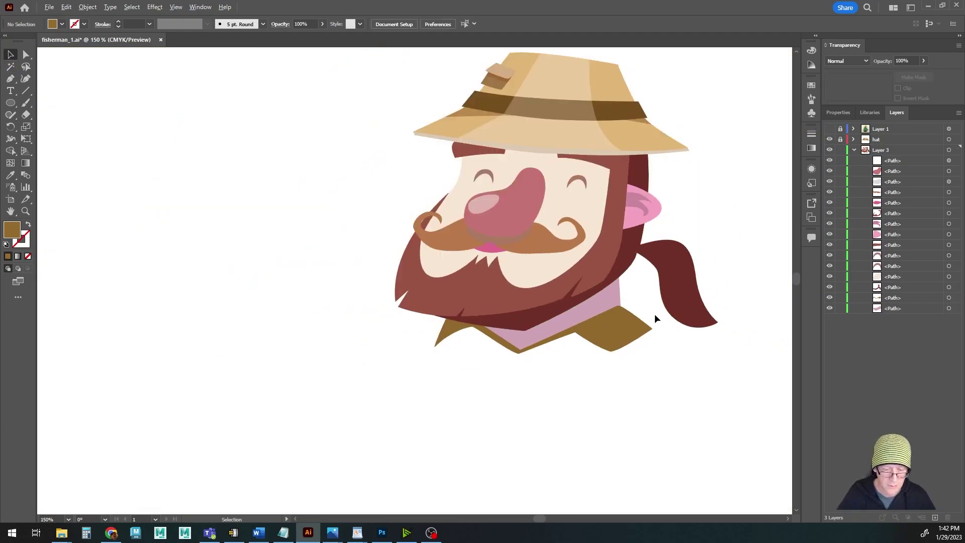
{"action": "left_click_drag", "start_coordinate": [654, 313], "coordinate": [513, 375]}
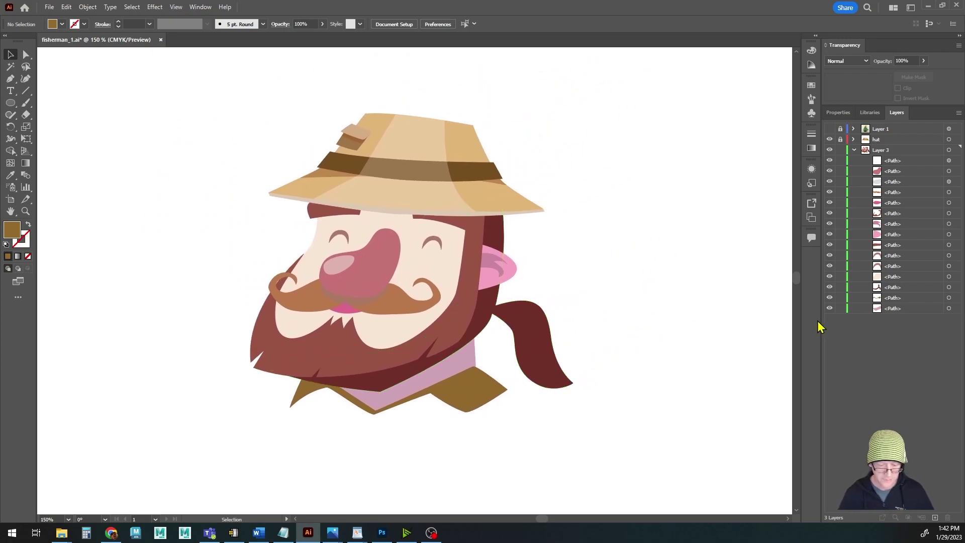
{"action": "scroll", "coordinate": [590, 310], "scroll_direction": "up", "scroll_amount": 2}
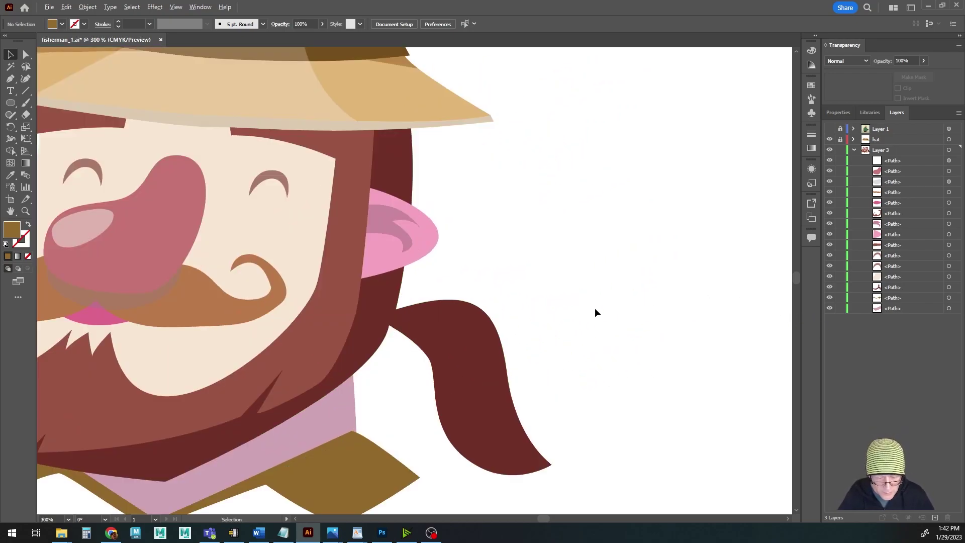
{"action": "scroll", "coordinate": [580, 316], "scroll_direction": "down", "scroll_amount": 1}
{"action": "left_click_drag", "start_coordinate": [498, 317], "coordinate": [576, 332]}
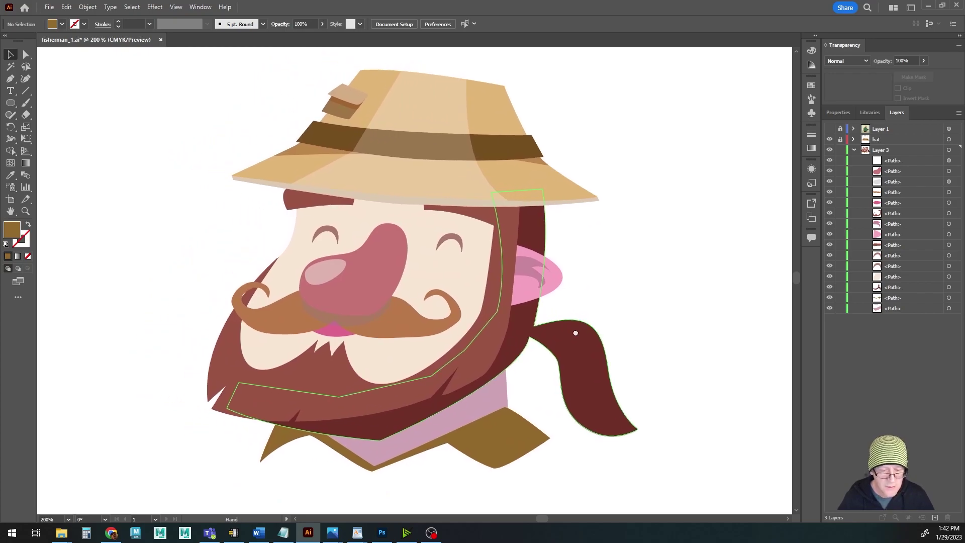
{"action": "key", "text": "a"}
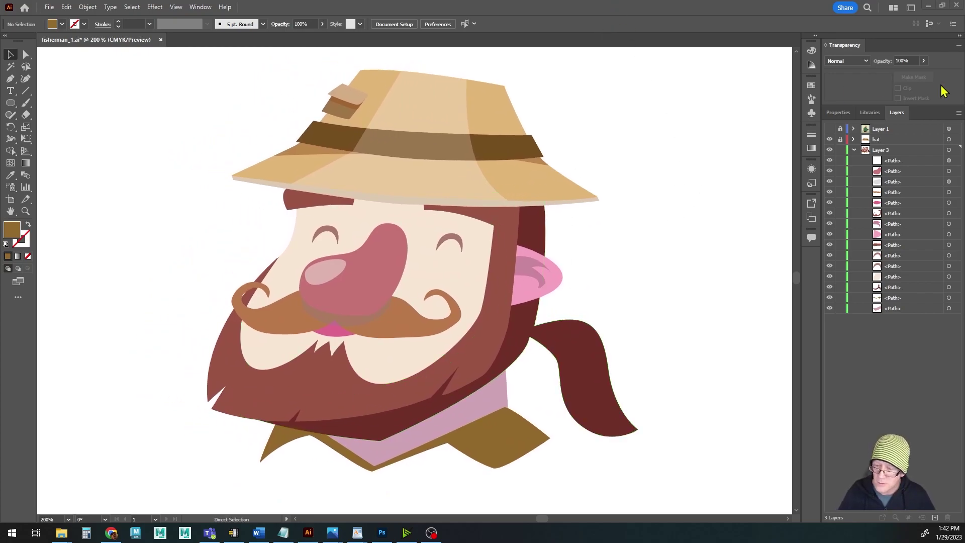
{"action": "left_click", "coordinate": [829, 129]}
{"action": "key", "text": "v"}
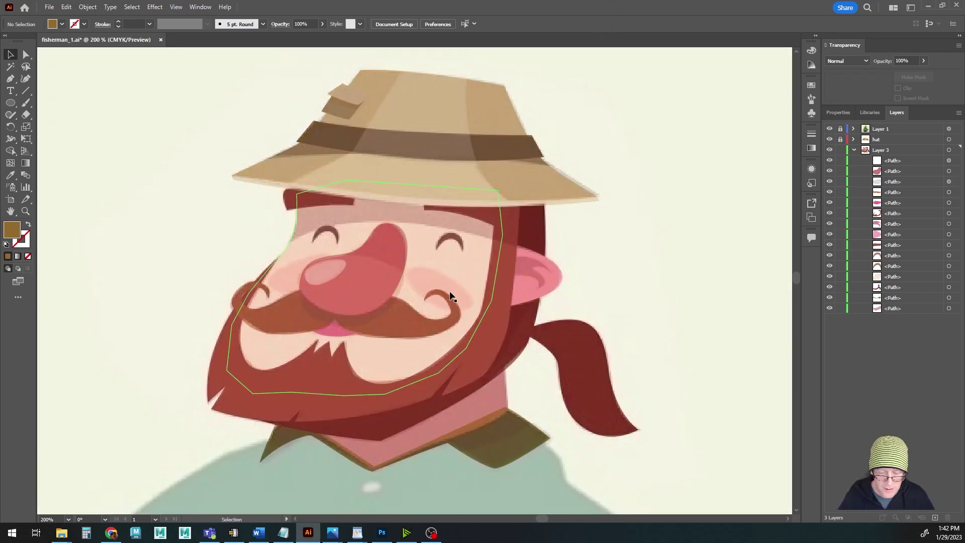
{"action": "scroll", "coordinate": [451, 296], "scroll_direction": "up", "scroll_amount": 1}
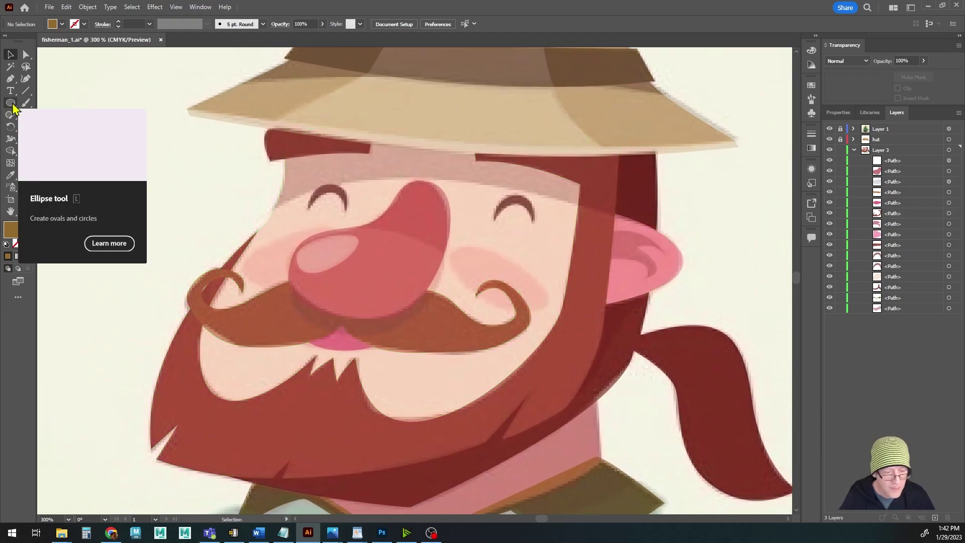
Draw an oval blush on the right cheek and nudge it into place
{"action": "left_click", "coordinate": [11, 79]}
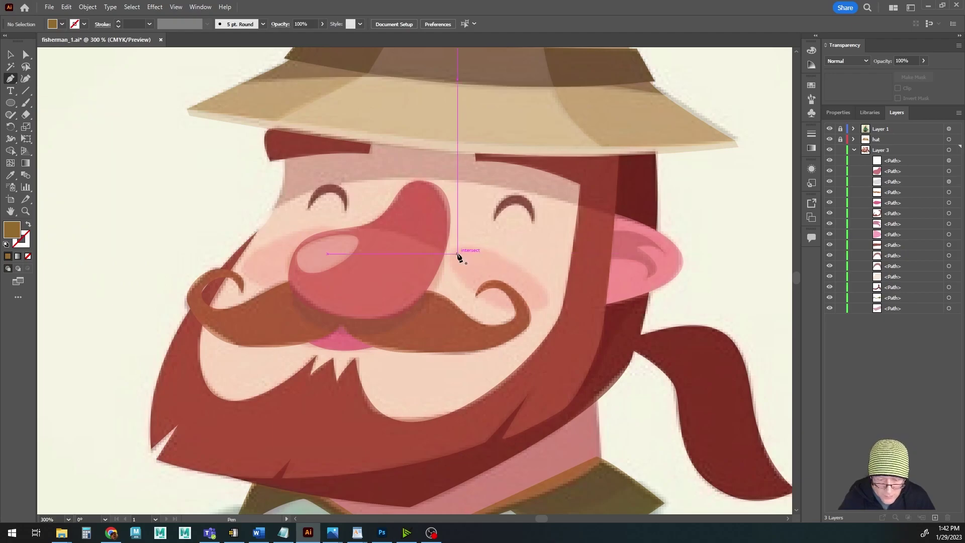
{"action": "left_click", "coordinate": [11, 104]}
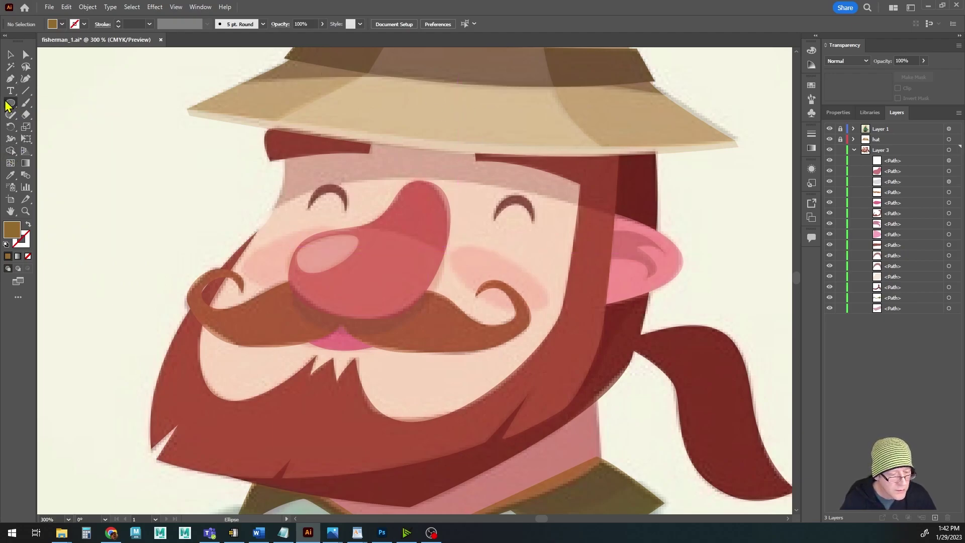
{"action": "left_click_drag", "start_coordinate": [504, 256], "coordinate": [547, 305]}
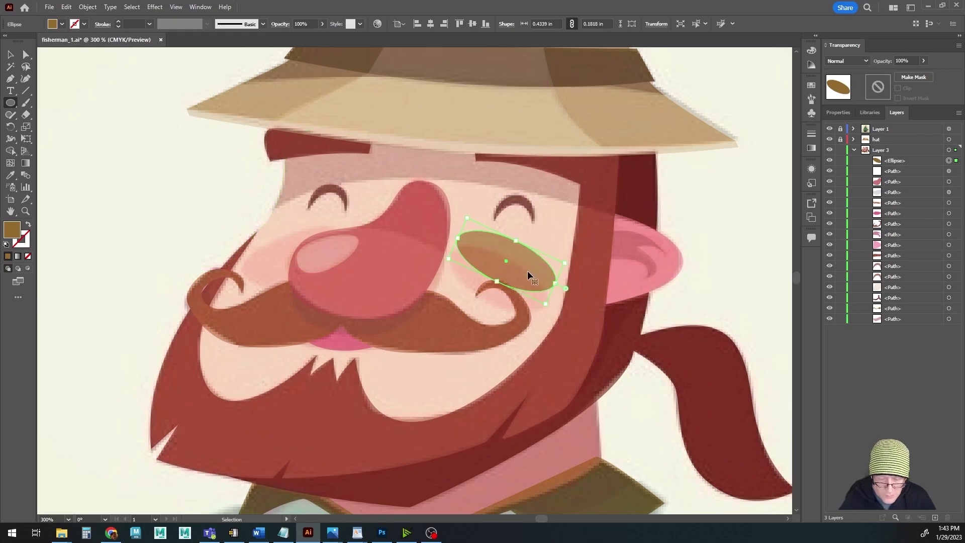
{"action": "left_click_drag", "start_coordinate": [527, 272], "coordinate": [519, 288]}
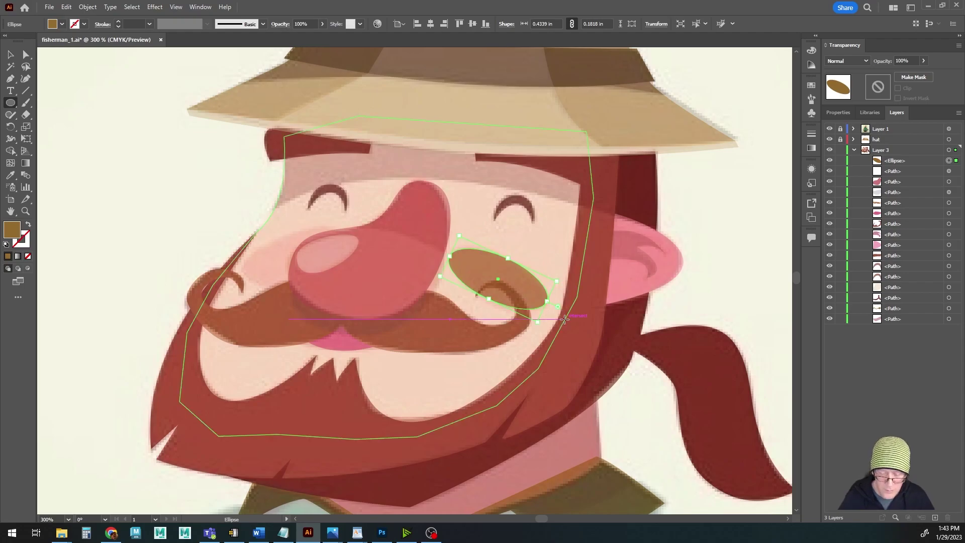
Change the blush's fill from brown to a soft light pink in the Color Picker
{"action": "double_click", "coordinate": [12, 230]}
{"action": "mouse_move", "coordinate": [665, 361]}
{"action": "left_mouse_down"}
{"action": "mouse_move", "coordinate": [668, 340]}
{"action": "mouse_move", "coordinate": [696, 339]}
{"action": "left_mouse_up"}
{"action": "left_click_drag", "start_coordinate": [726, 385], "coordinate": [730, 430]}
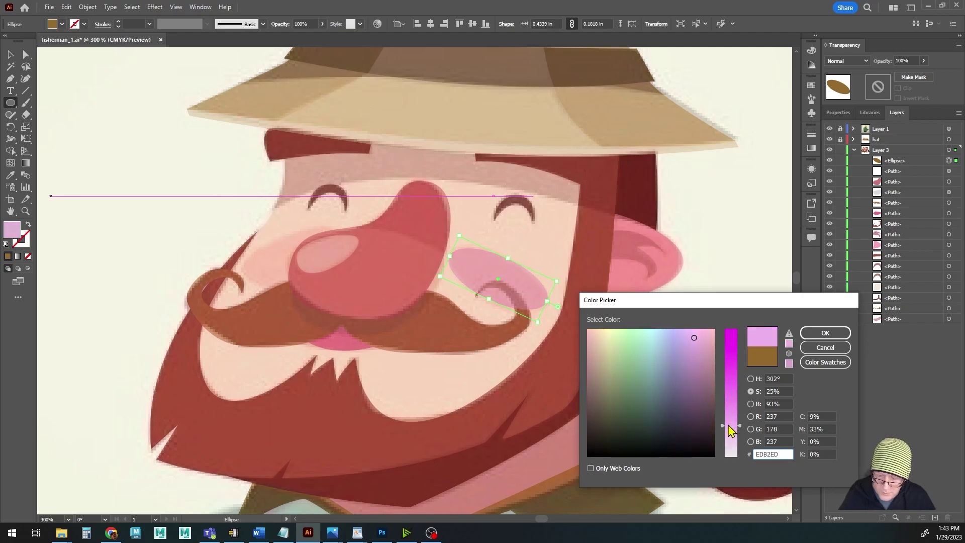
{"action": "left_click", "coordinate": [751, 404]}
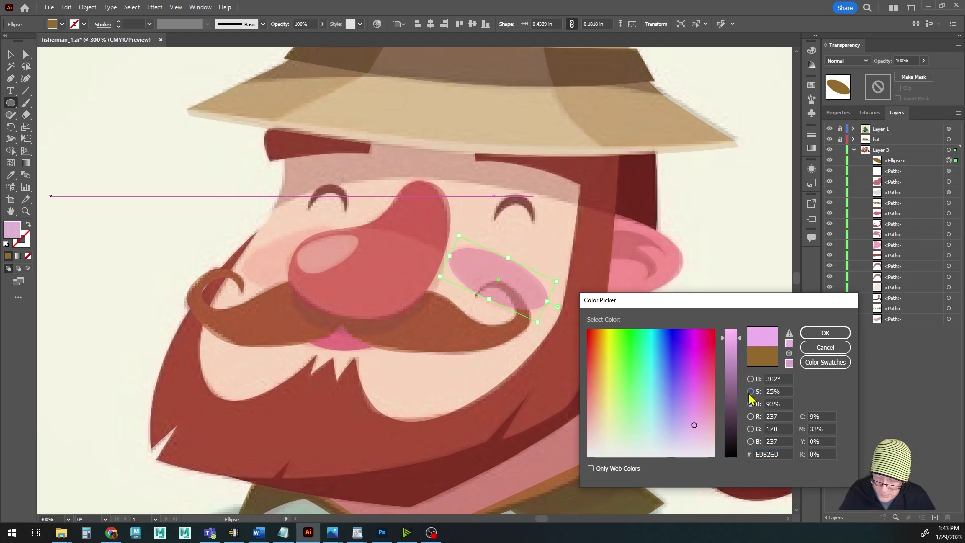
{"action": "left_click", "coordinate": [751, 391]}
{"action": "left_click_drag", "start_coordinate": [735, 427], "coordinate": [735, 435]}
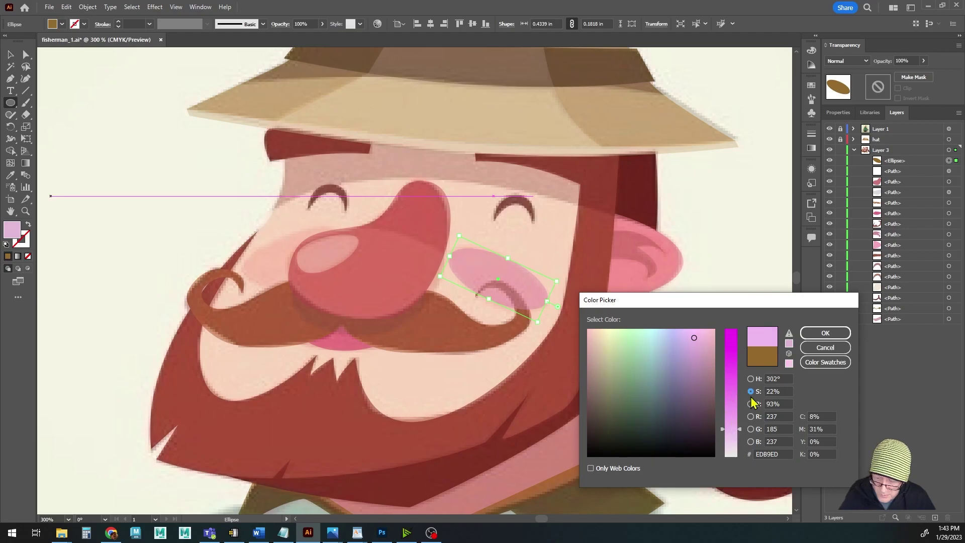
{"action": "left_click", "coordinate": [826, 334]}
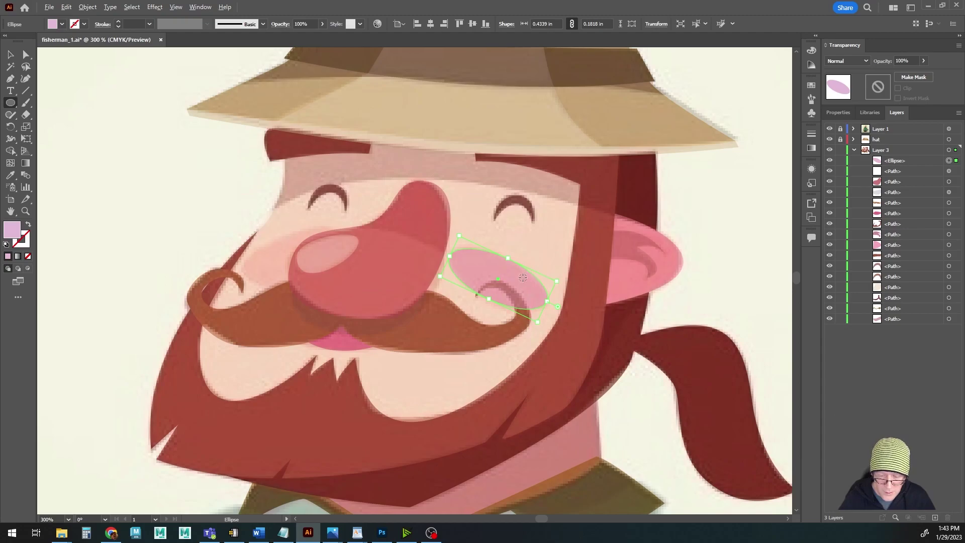
Duplicate the blush onto the left cheek and rotate the copy to tilt the other way
{"action": "key", "text": "alt+v"}
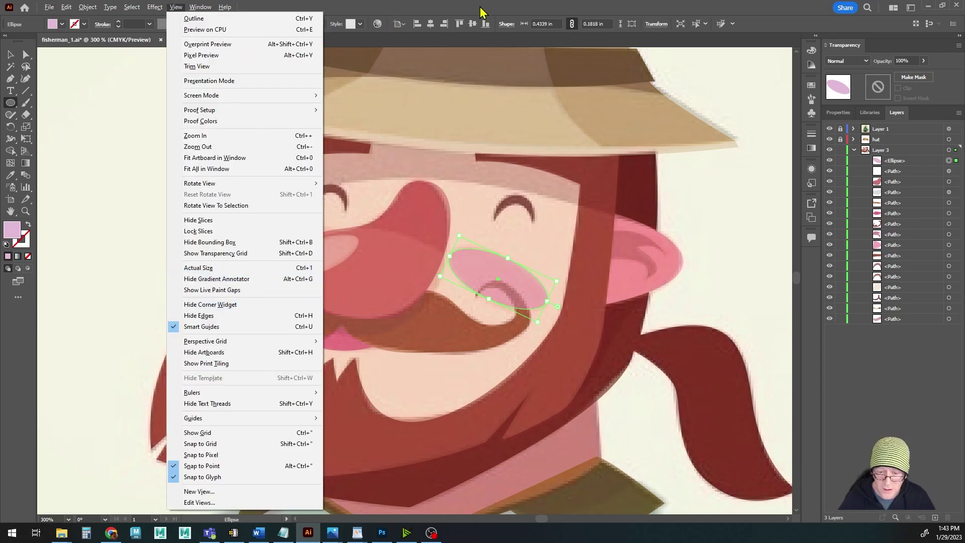
{"action": "key", "text": "Escape"}
{"action": "key", "text": "v"}
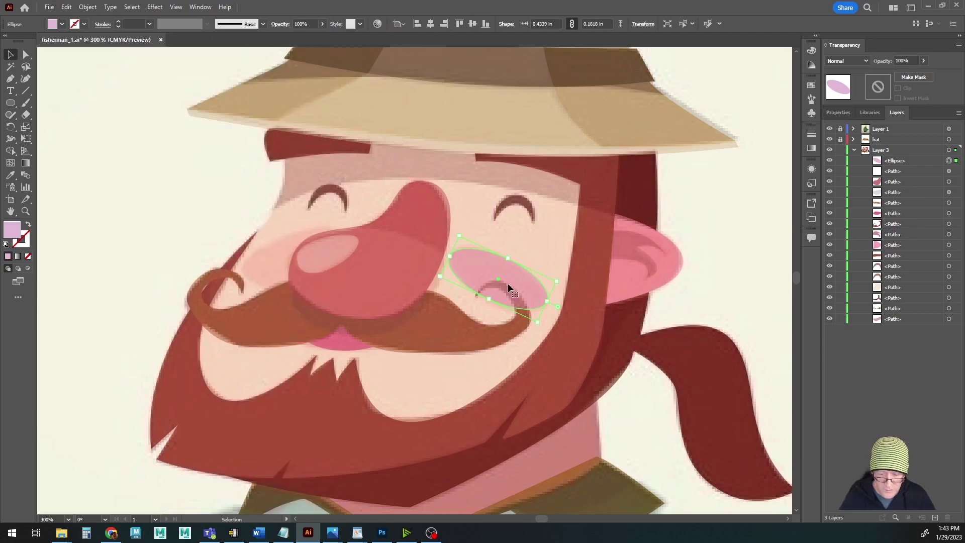
{"action": "left_click_drag", "start_coordinate": [522, 287], "coordinate": [320, 272]}
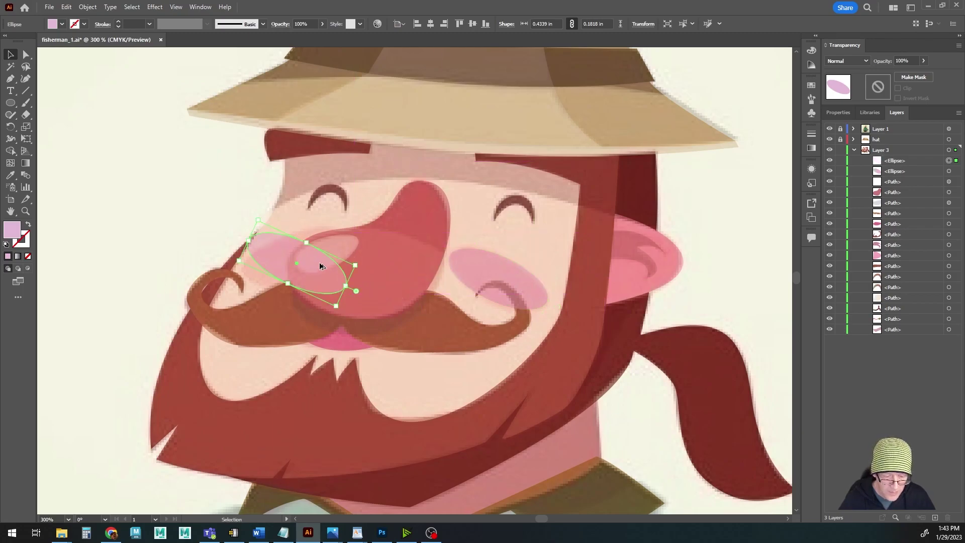
{"action": "left_click_drag", "start_coordinate": [254, 215], "coordinate": [258, 267]}
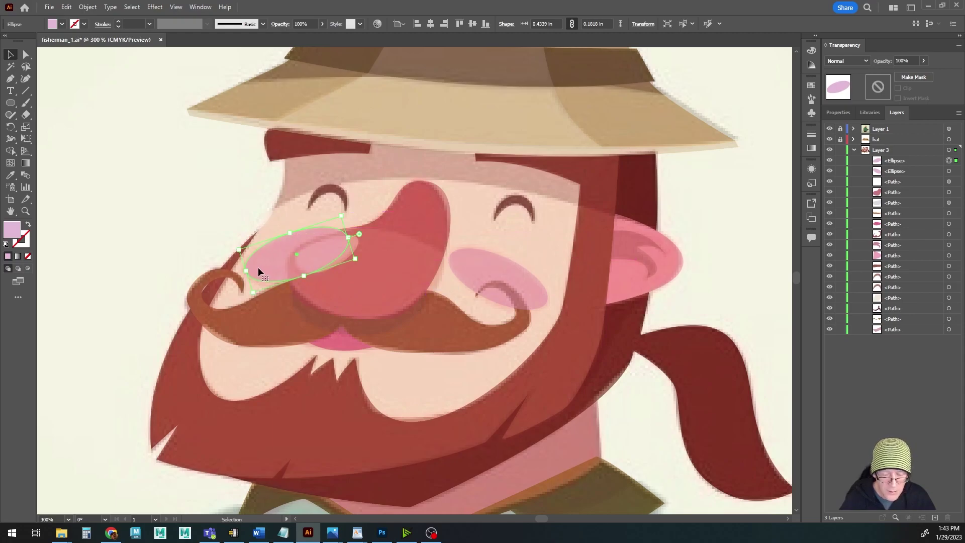
Set both cheek blushes to 31% opacity
{"action": "left_click", "coordinate": [473, 264], "text": "shift"}
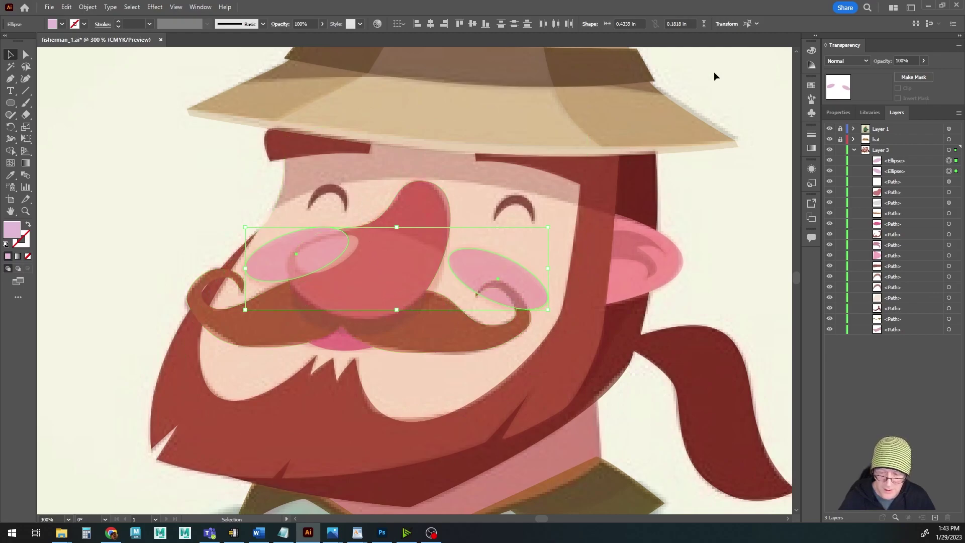
{"action": "left_click", "coordinate": [923, 61]}
{"action": "left_click_drag", "start_coordinate": [919, 73], "coordinate": [896, 73]}
Move both blush rows down in the Layers panel, beneath the nose and mustache
{"action": "left_click", "coordinate": [898, 162]}
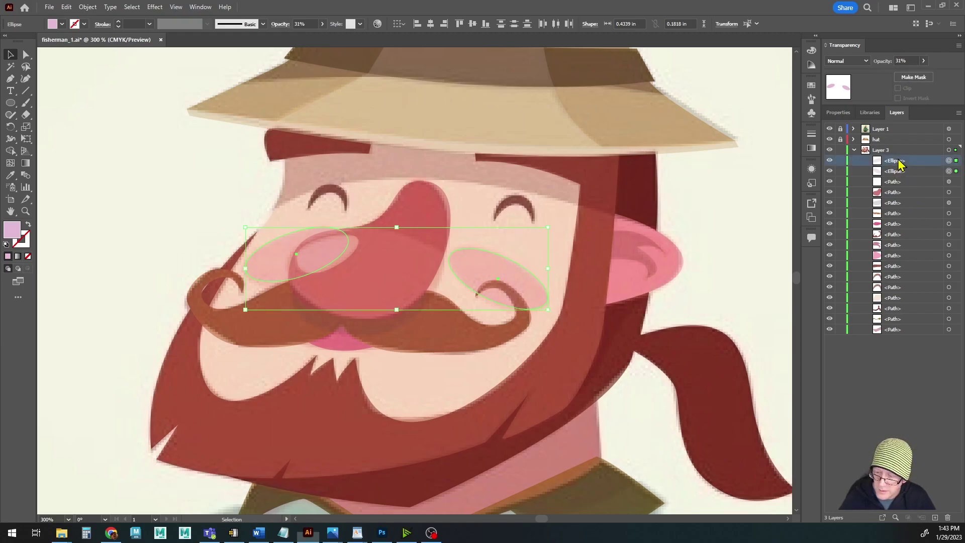
{"action": "left_click", "coordinate": [897, 172], "text": "shift"}
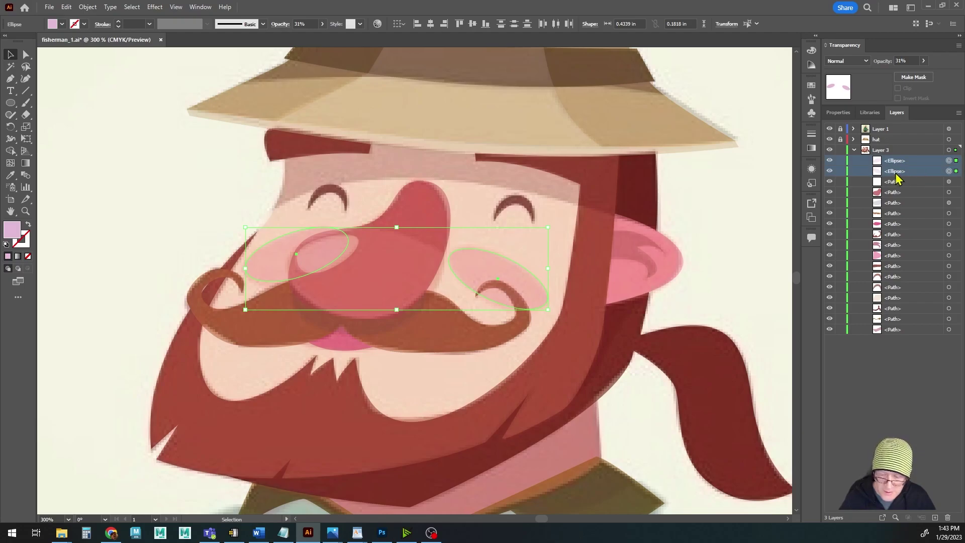
{"action": "left_click_drag", "start_coordinate": [895, 176], "coordinate": [891, 201]}
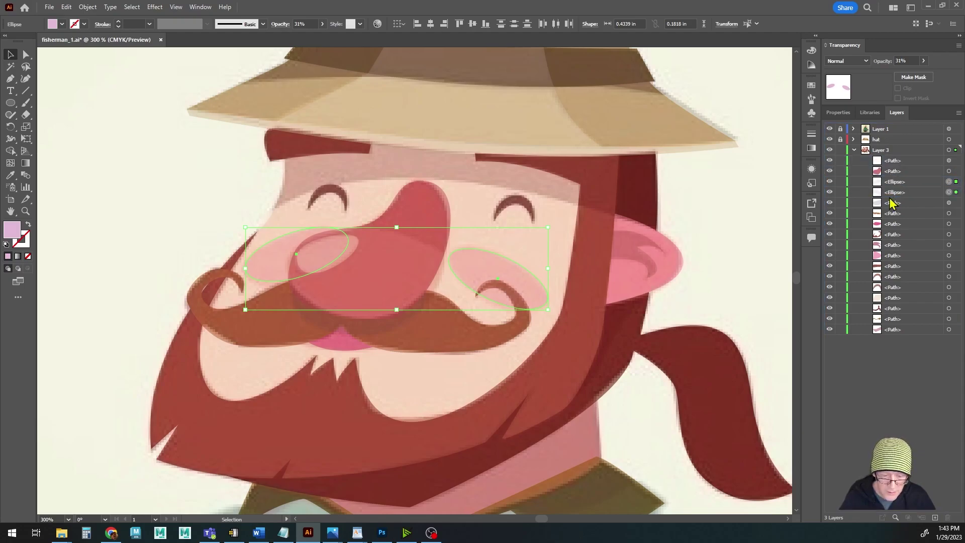
{"action": "left_click", "coordinate": [829, 129]}
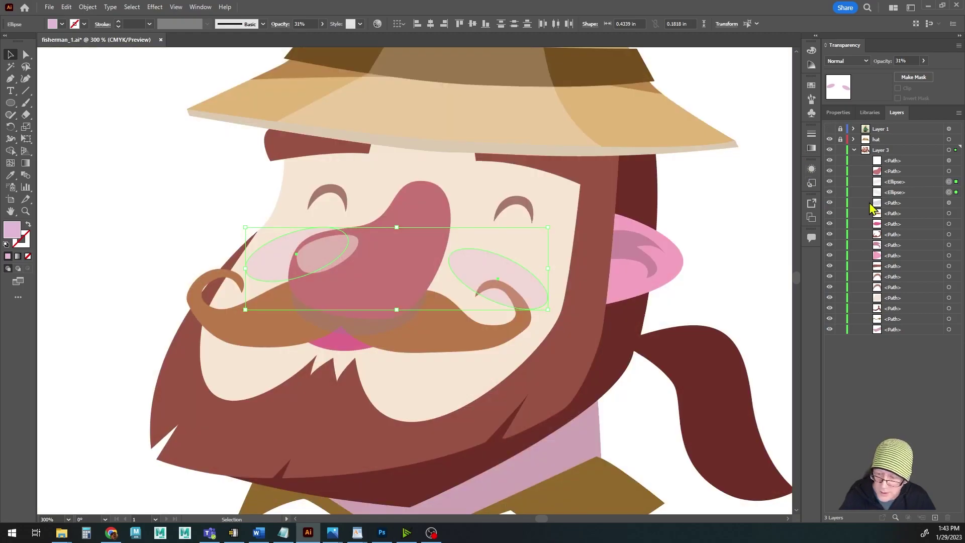
{"action": "left_click_drag", "start_coordinate": [880, 197], "coordinate": [883, 245]}
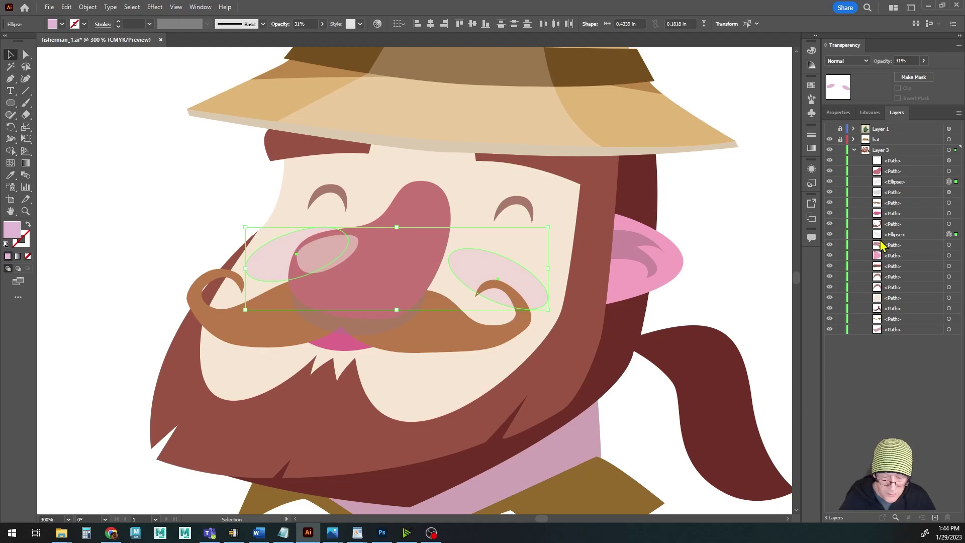
{"action": "left_click", "coordinate": [90, 224]}
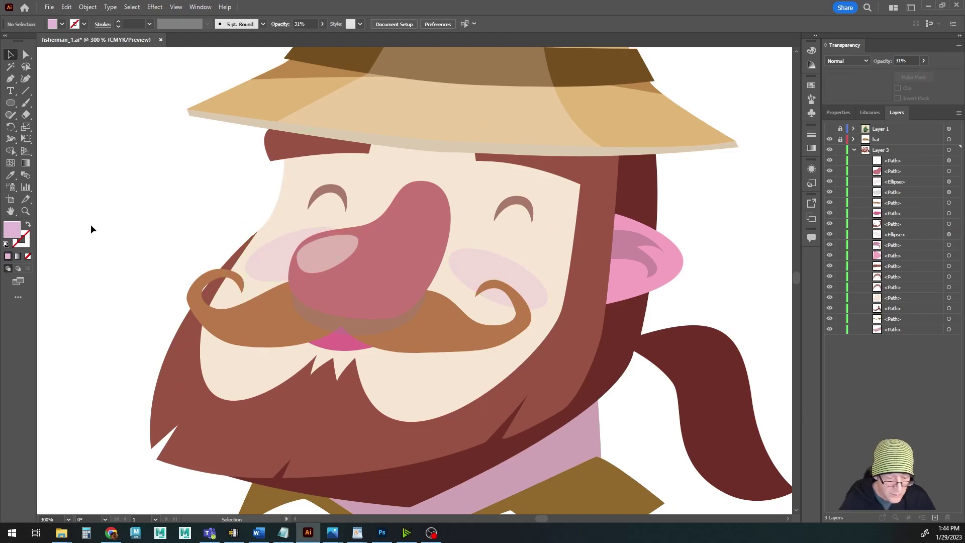
{"action": "scroll", "coordinate": [133, 267], "scroll_direction": "up", "scroll_amount": 2}
{"action": "scroll", "coordinate": [133, 266], "scroll_direction": "down", "scroll_amount": 4}
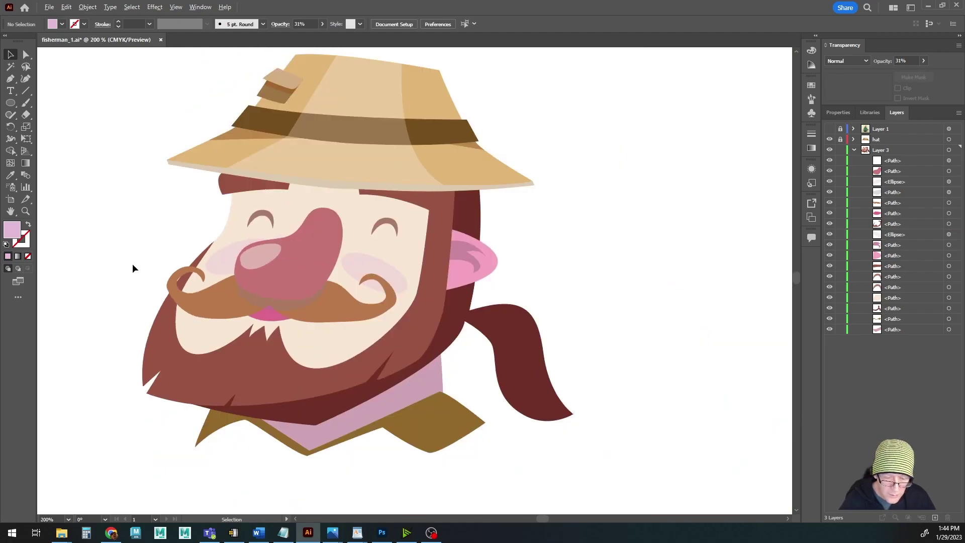
{"action": "left_click", "coordinate": [829, 129]}
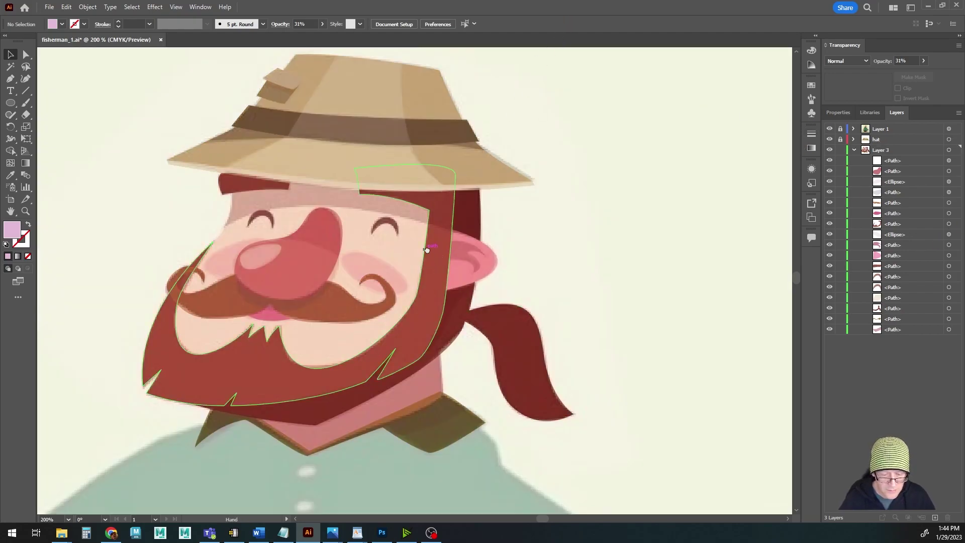
{"action": "left_click_drag", "start_coordinate": [410, 245], "coordinate": [484, 256]}
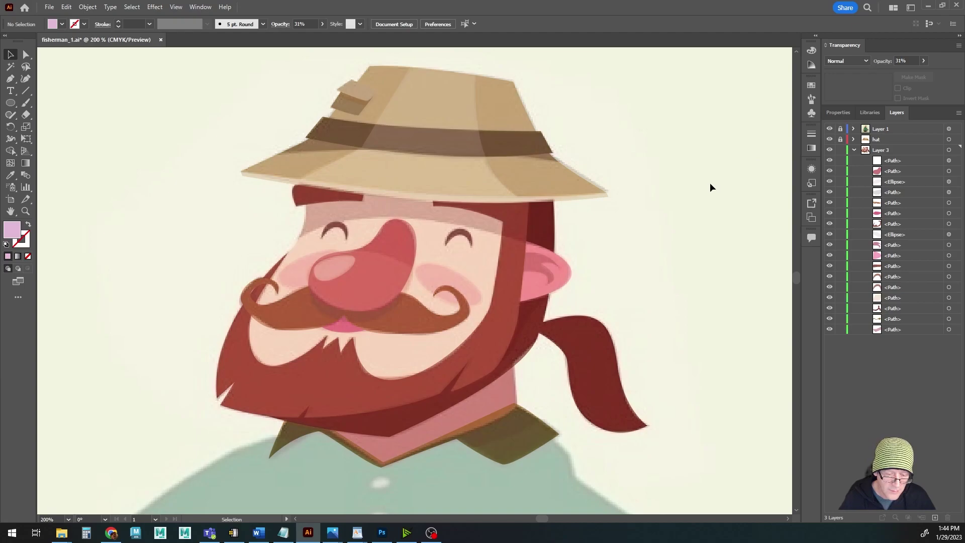
Trace a closed Pen shape under the hat brim, from the left temple to past the ear
{"action": "left_click", "coordinate": [10, 78]}
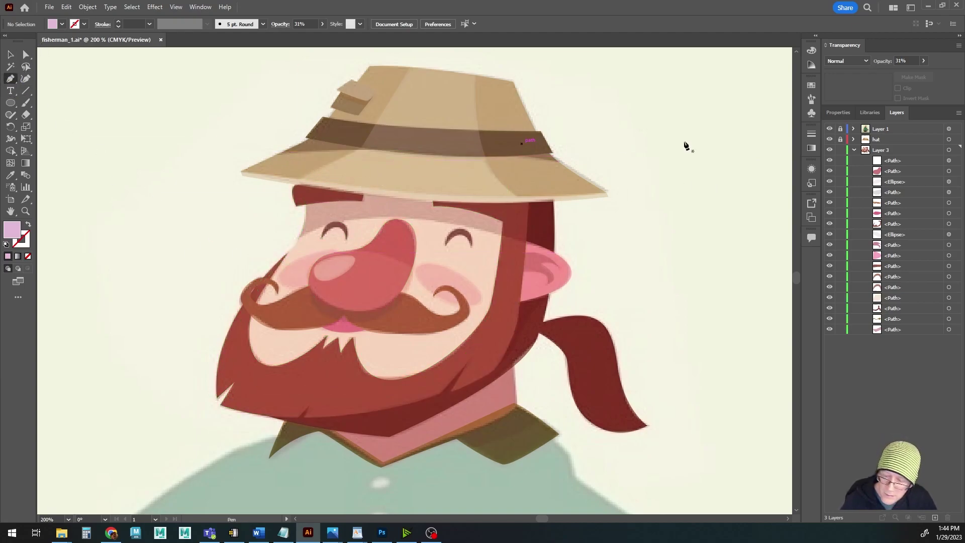
{"action": "scroll", "coordinate": [261, 229], "scroll_direction": "up", "scroll_amount": 1}
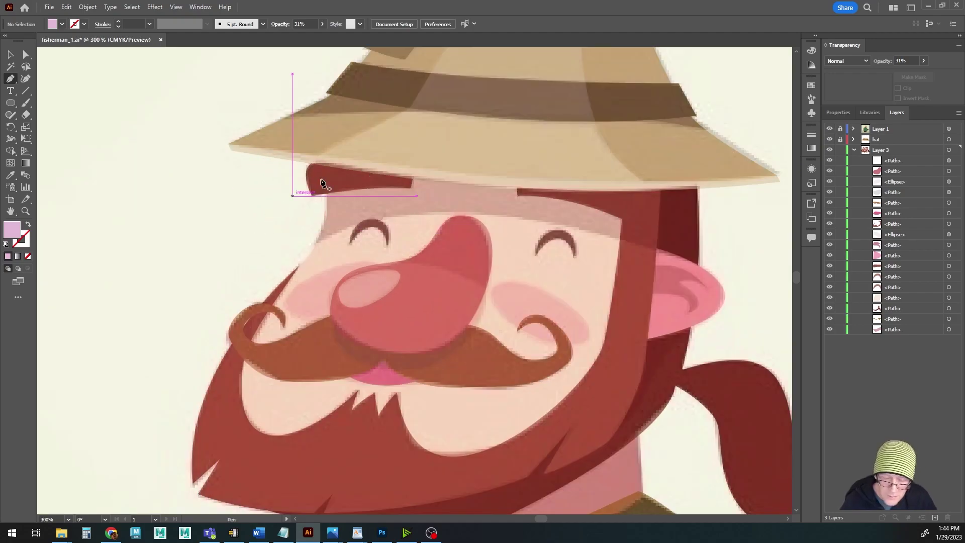
{"action": "left_click_drag", "start_coordinate": [394, 226], "coordinate": [312, 209]}
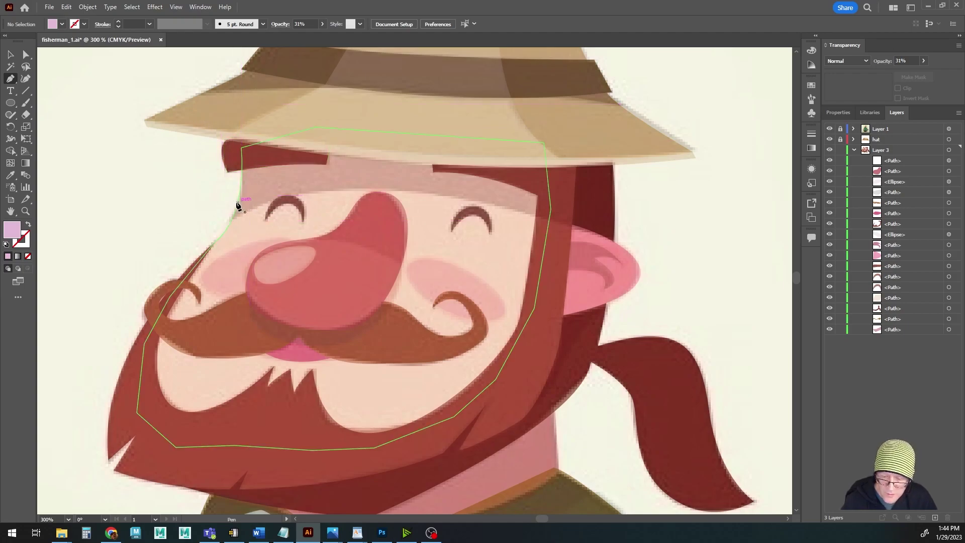
{"action": "left_click", "coordinate": [210, 105]}
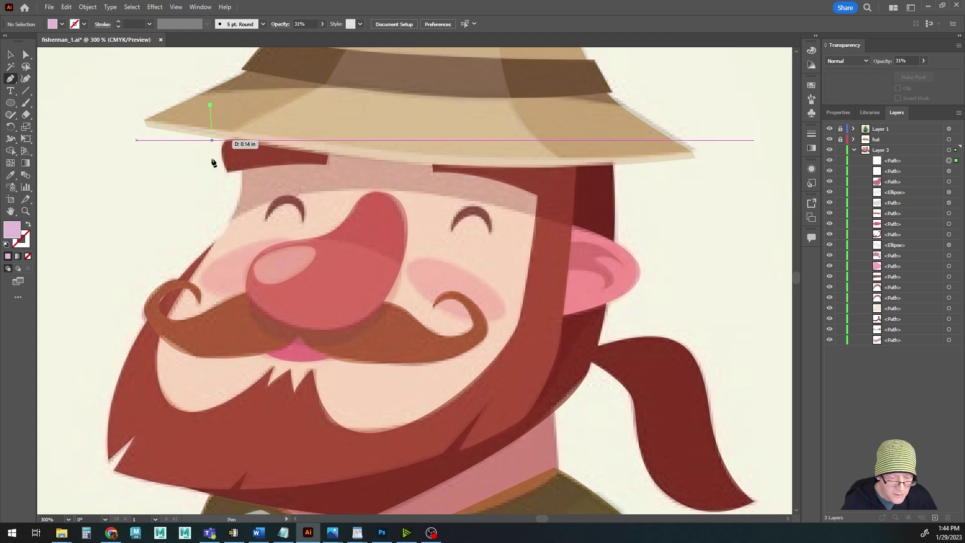
{"action": "left_click", "coordinate": [182, 238]}
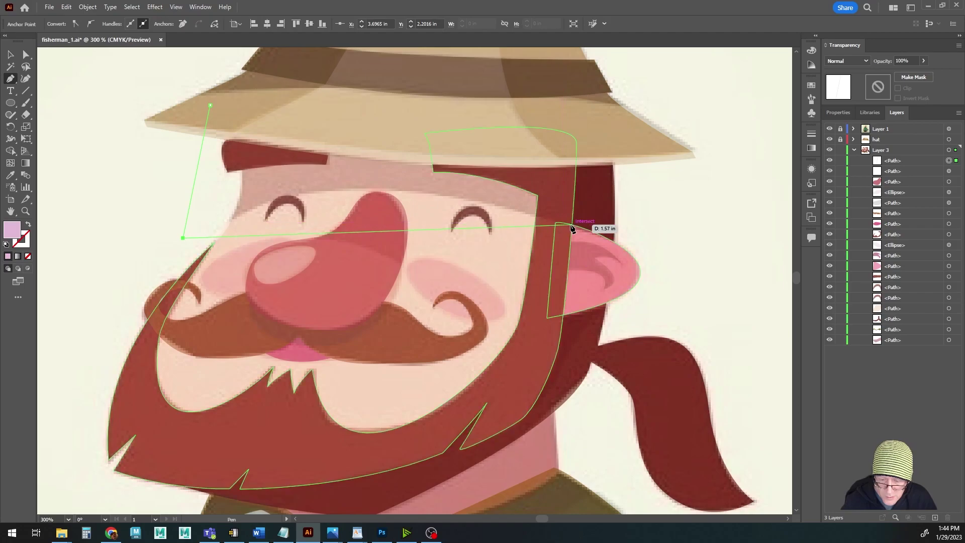
{"action": "left_click_drag", "start_coordinate": [573, 225], "coordinate": [744, 313]}
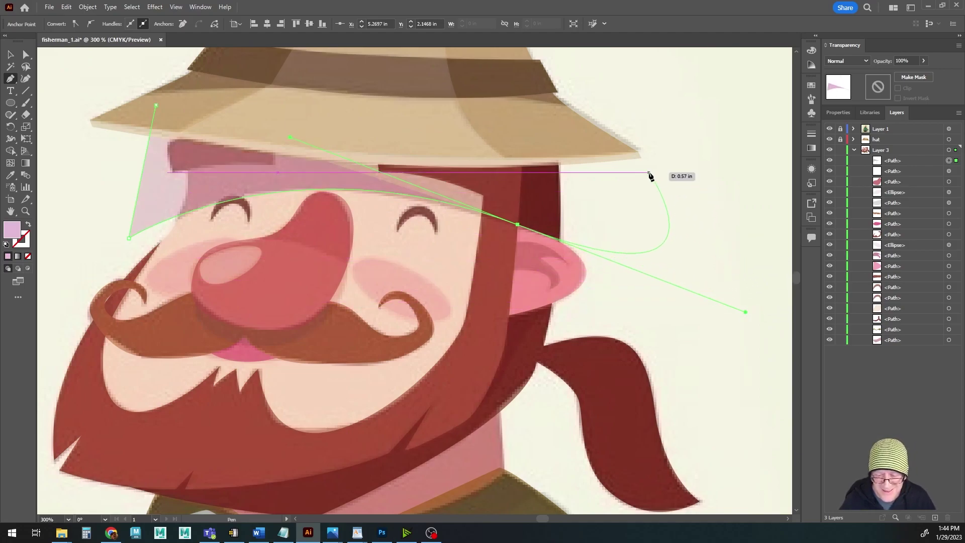
{"action": "left_click_drag", "start_coordinate": [641, 180], "coordinate": [424, 110]}
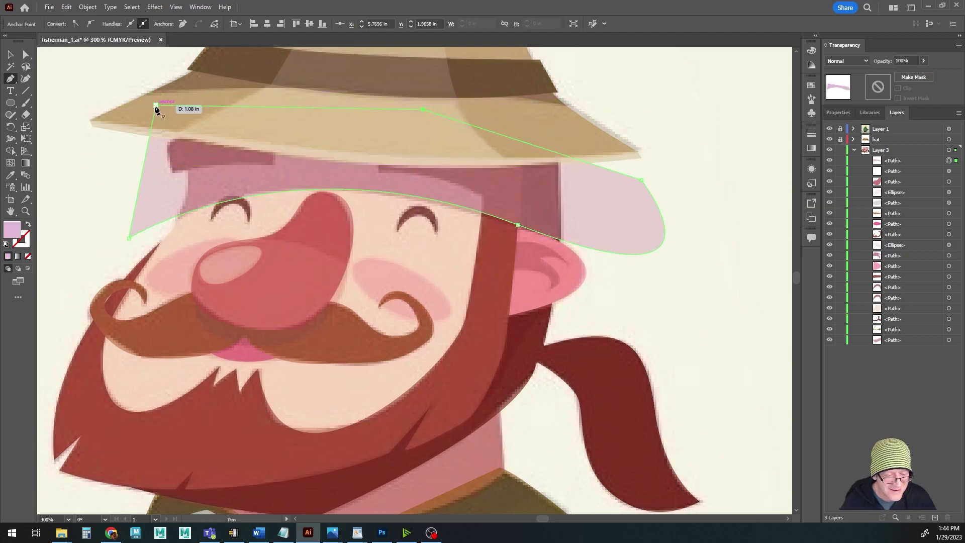
{"action": "left_click", "coordinate": [156, 105]}
{"action": "left_click", "coordinate": [11, 55]}
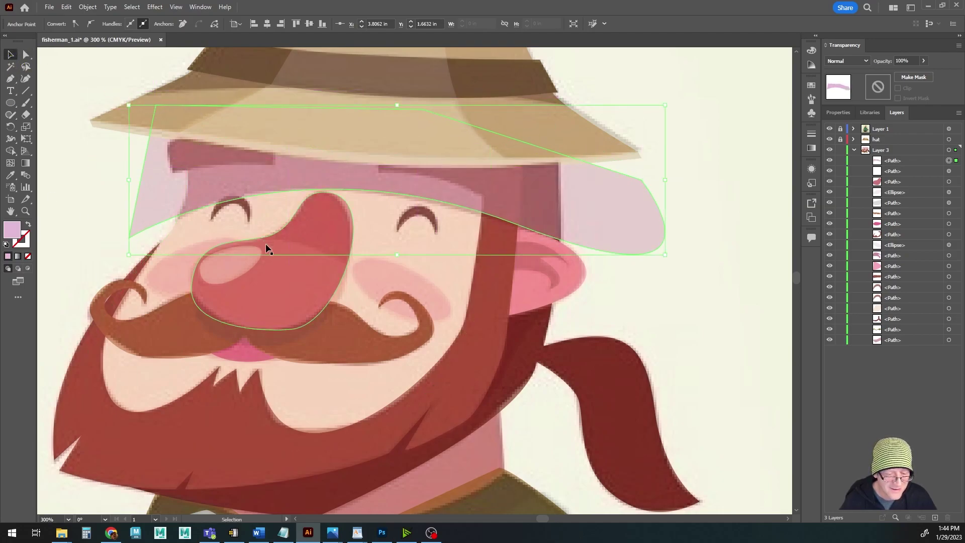
{"action": "left_click_drag", "start_coordinate": [271, 280], "coordinate": [316, 299]}
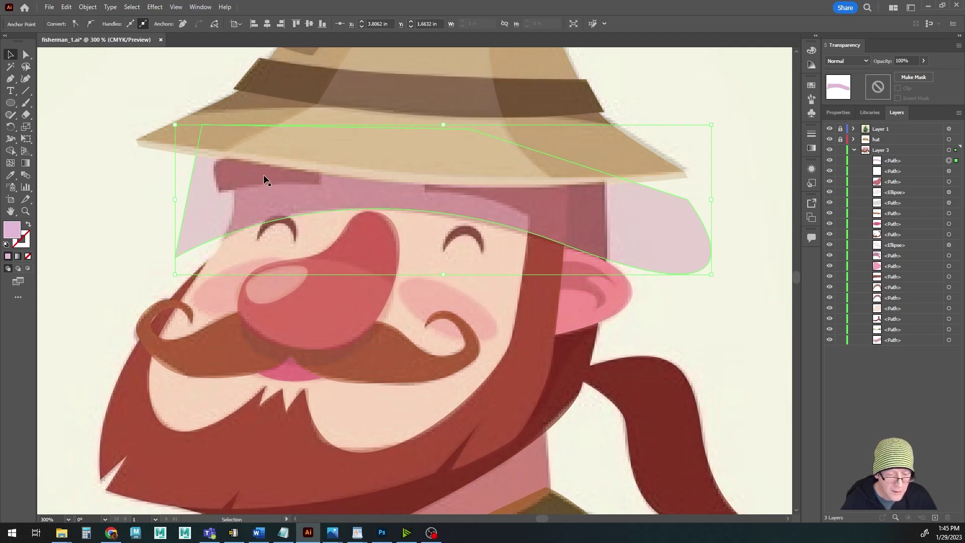
{"action": "left_click", "coordinate": [101, 240]}
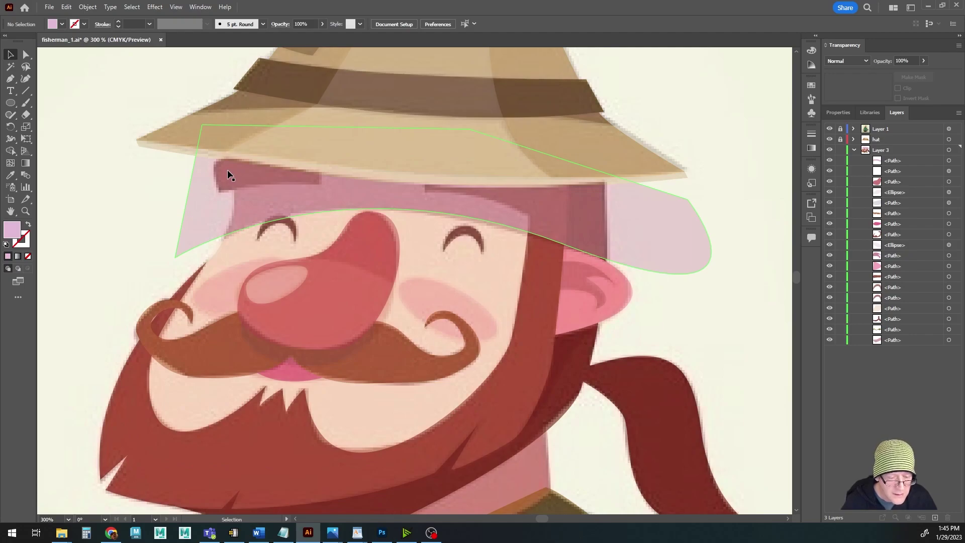
Adjust the hat shadow's position and fill it with muted grey-blue #778D96
{"action": "left_click_drag", "start_coordinate": [200, 205], "coordinate": [264, 213]}
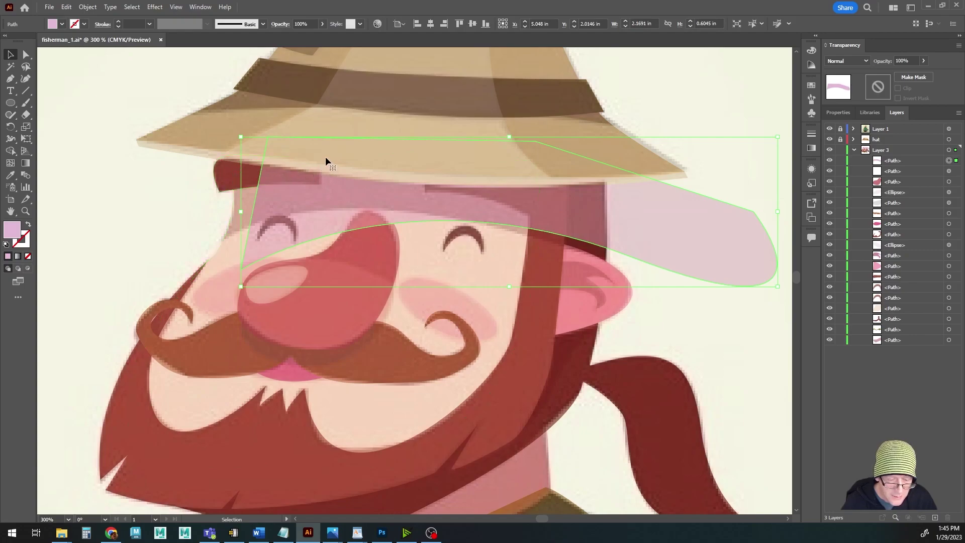
{"action": "left_click_drag", "start_coordinate": [326, 160], "coordinate": [256, 148]}
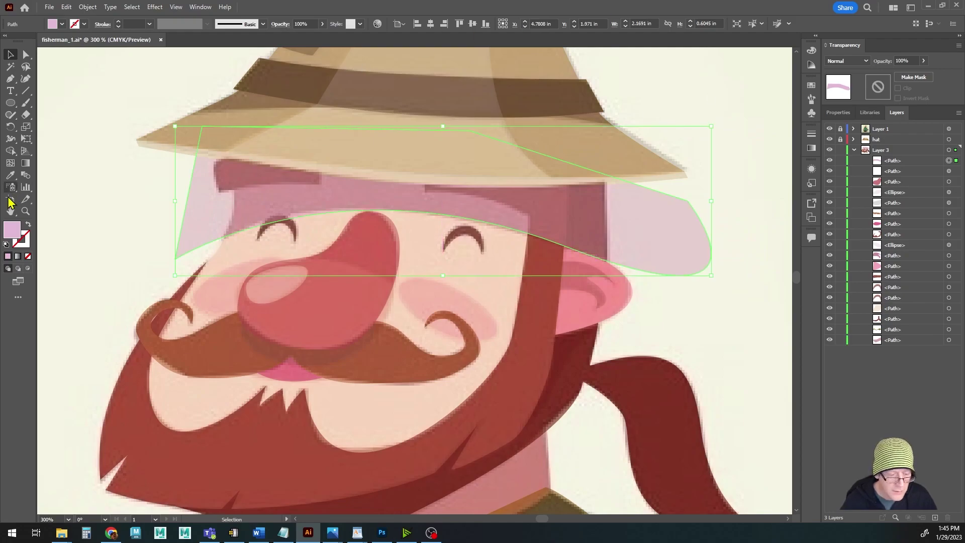
{"action": "double_click", "coordinate": [10, 237]}
{"action": "left_click_drag", "start_coordinate": [683, 369], "coordinate": [656, 381]}
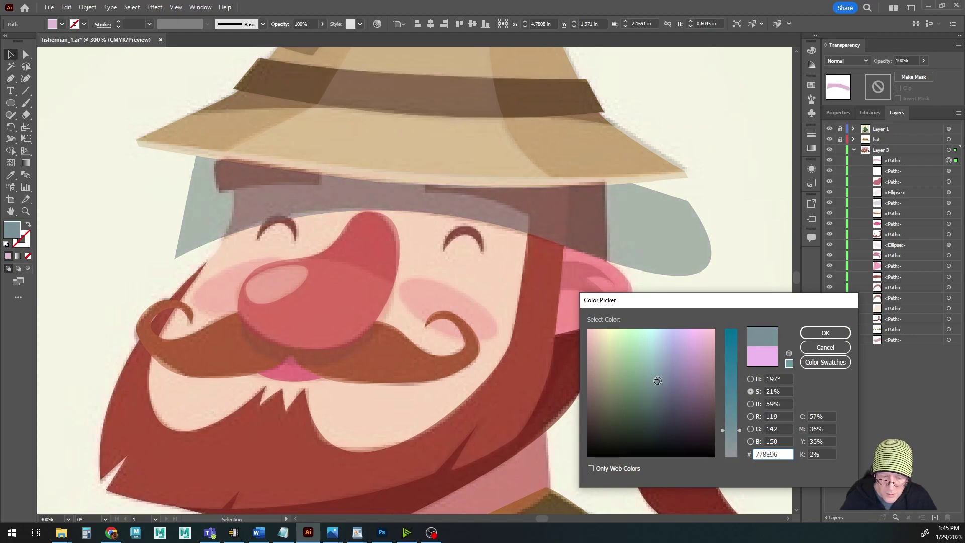
{"action": "left_click", "coordinate": [825, 333]}
{"action": "left_click_drag", "start_coordinate": [95, 96], "coordinate": [743, 345]}
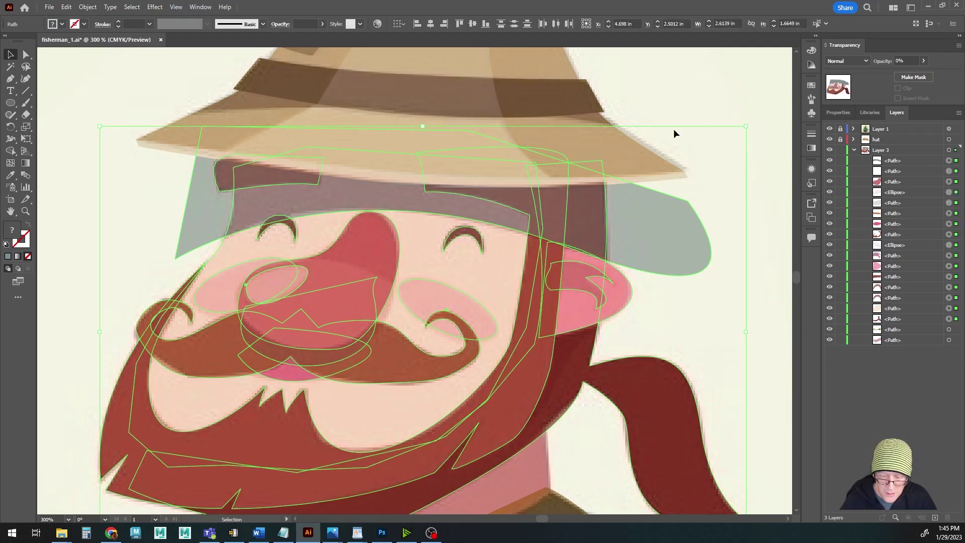
Use Shape Builder to remove the shadow pieces sticking out left and right of the face
{"action": "left_click", "coordinate": [10, 151]}
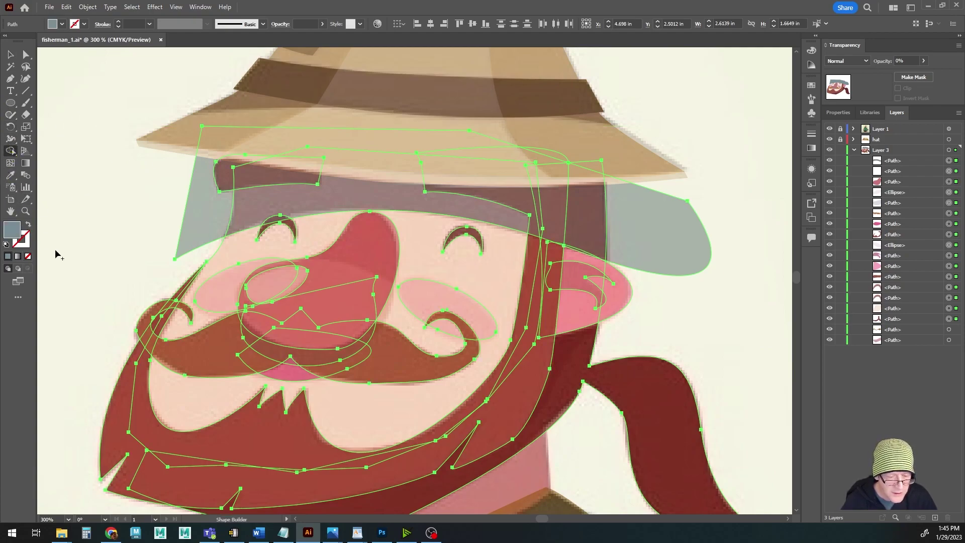
{"action": "left_click", "coordinate": [204, 210], "text": "alt"}
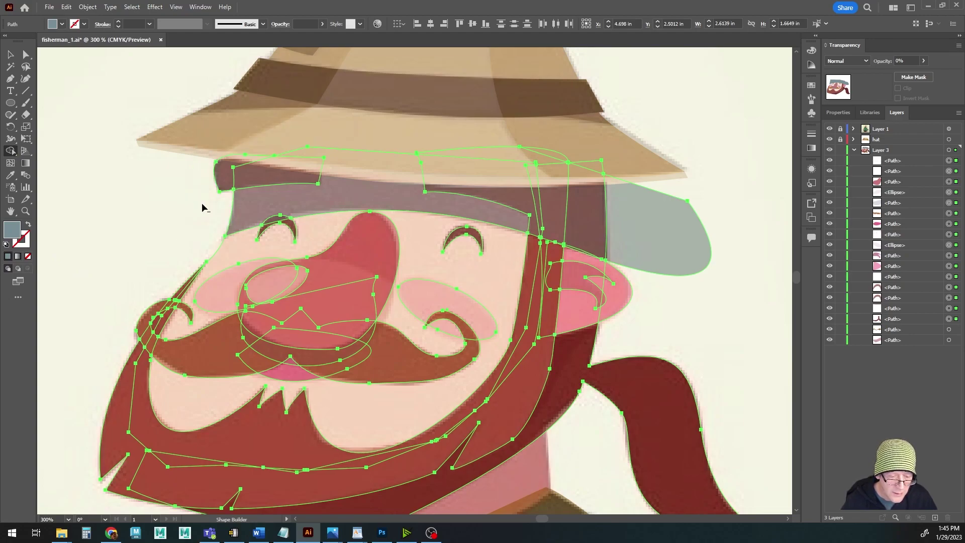
{"action": "left_click", "coordinate": [683, 250], "text": "alt"}
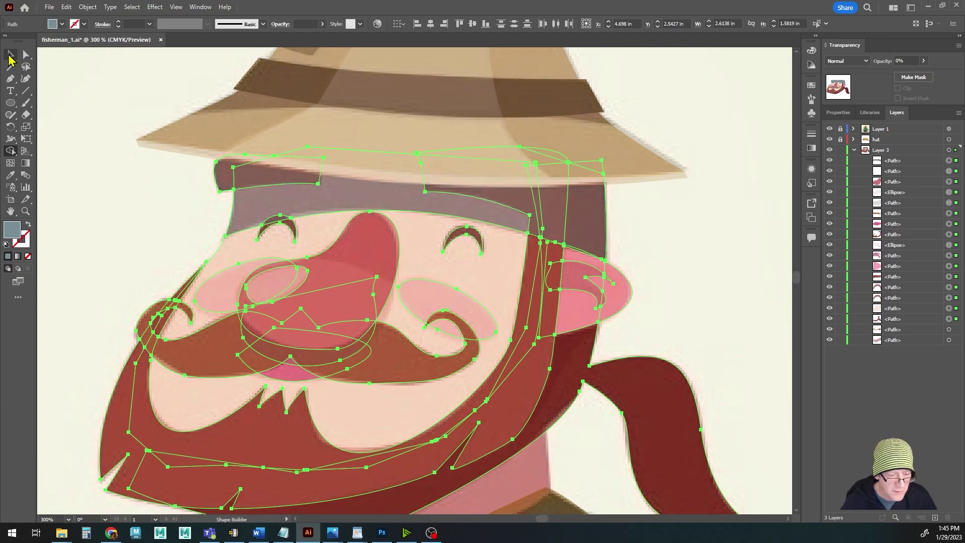
{"action": "left_click", "coordinate": [11, 54]}
{"action": "left_click", "coordinate": [76, 171]}
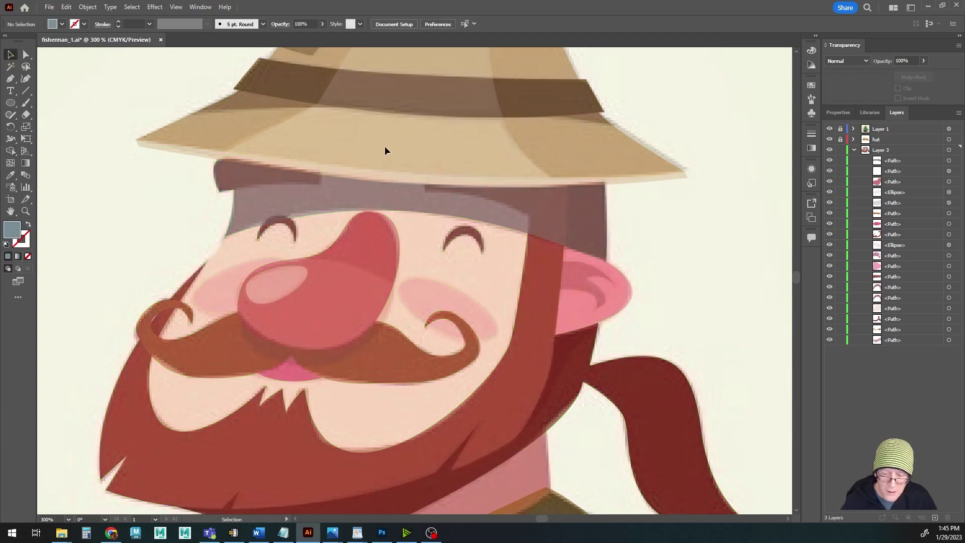
Set the grey forehead shadow to about 39% opacity
{"action": "left_click", "coordinate": [281, 207]}
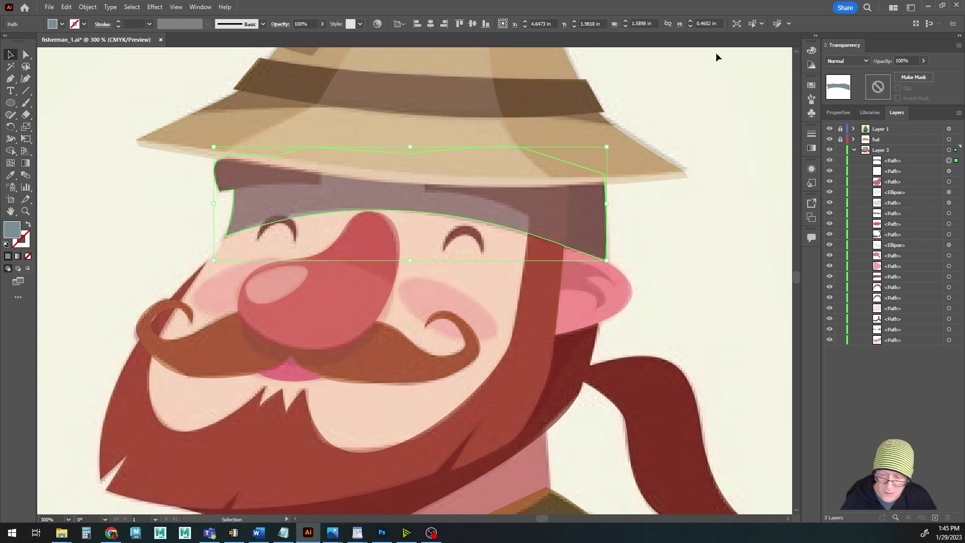
{"action": "left_click", "coordinate": [923, 60]}
{"action": "left_click_drag", "start_coordinate": [920, 74], "coordinate": [900, 78]}
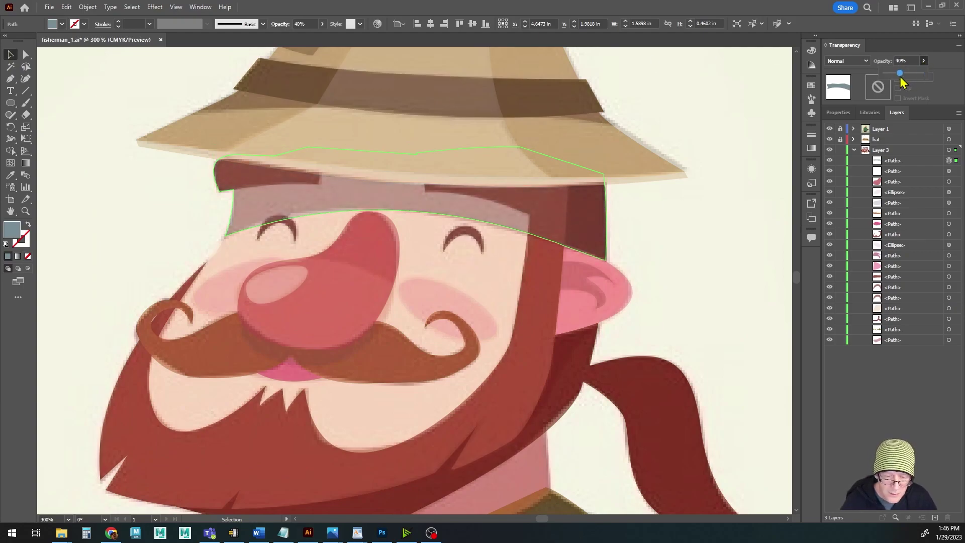
{"action": "left_click", "coordinate": [76, 181]}
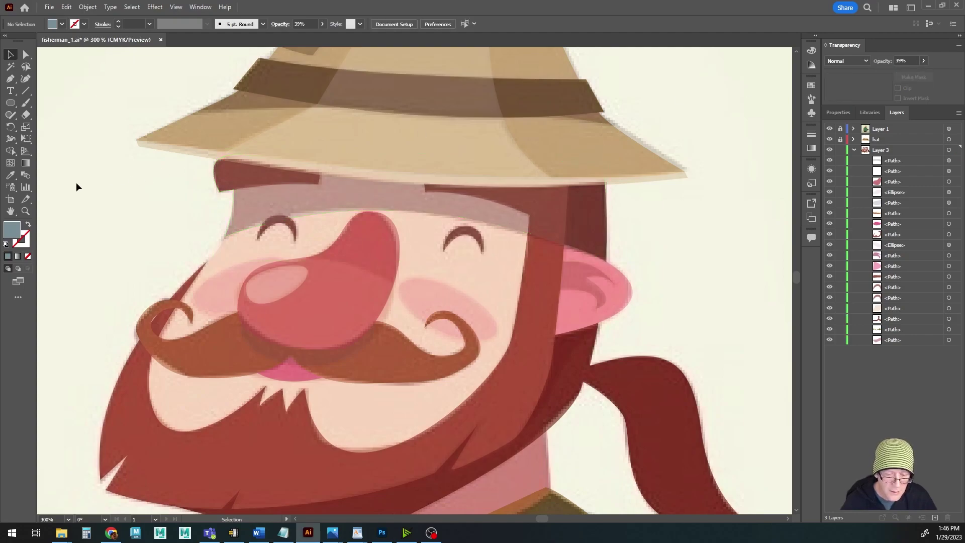
{"action": "left_click", "coordinate": [829, 128]}
{"action": "scroll", "coordinate": [698, 204], "scroll_direction": "down", "scroll_amount": 1}
{"action": "scroll", "coordinate": [698, 204], "scroll_direction": "down", "scroll_amount": 1}
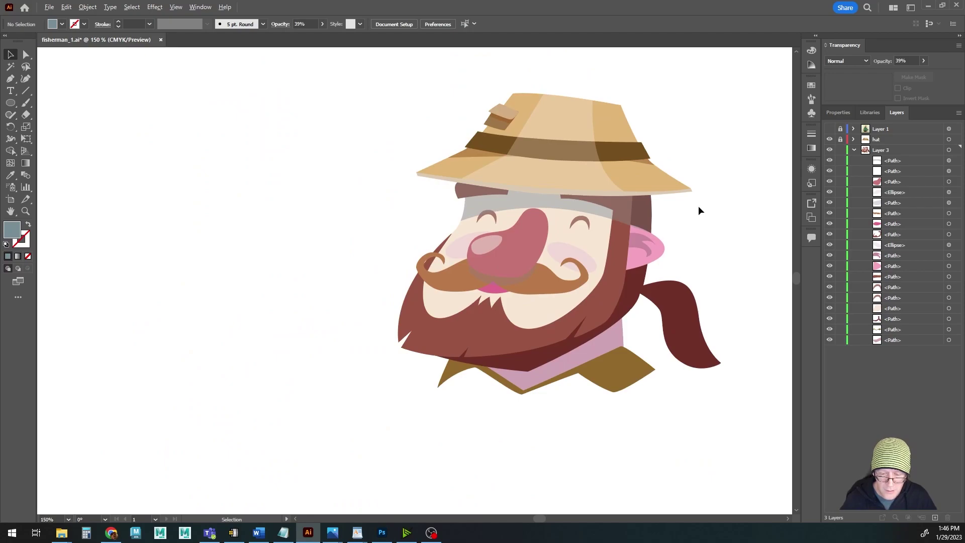
{"action": "scroll", "coordinate": [698, 206], "scroll_direction": "down", "scroll_amount": 1}
{"action": "left_click_drag", "start_coordinate": [703, 220], "coordinate": [496, 224]}
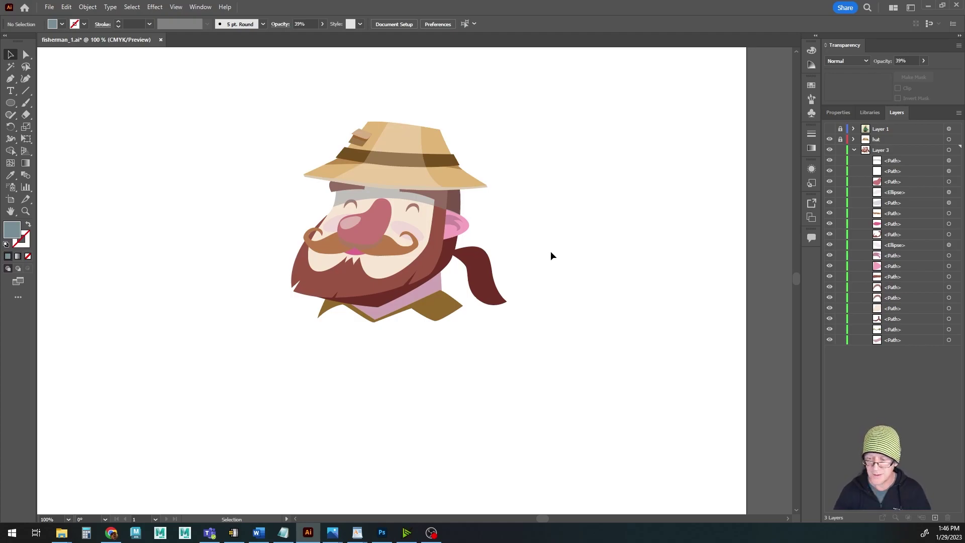
{"action": "left_click", "coordinate": [829, 128]}
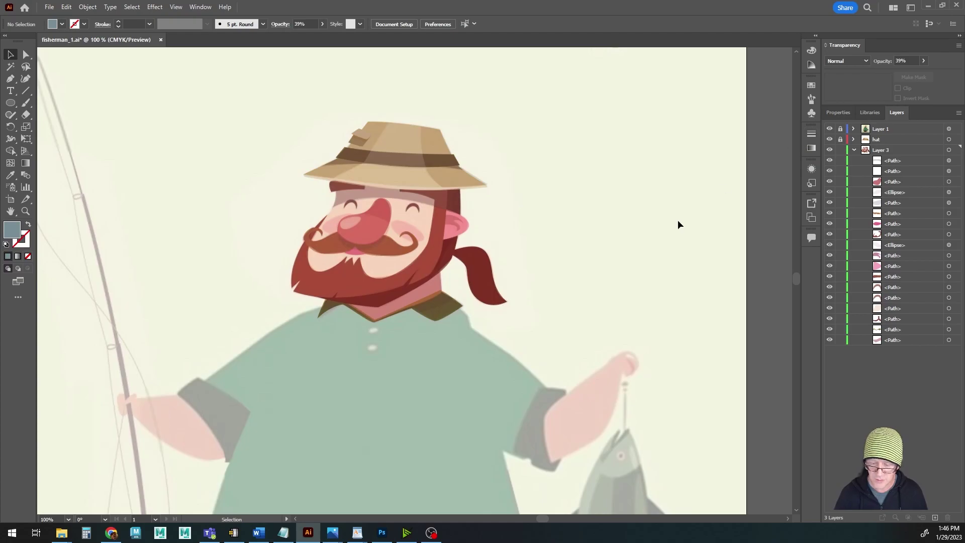
{"action": "scroll", "coordinate": [553, 305], "scroll_direction": "down", "scroll_amount": 1}
{"action": "left_click_drag", "start_coordinate": [554, 307], "coordinate": [500, 239]}
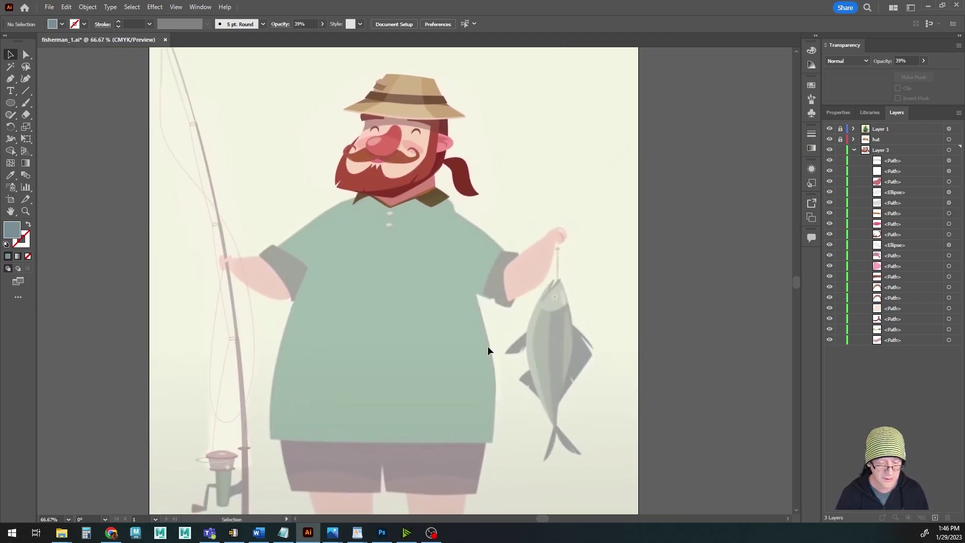
{"action": "scroll", "coordinate": [482, 345], "scroll_direction": "down", "scroll_amount": 1}
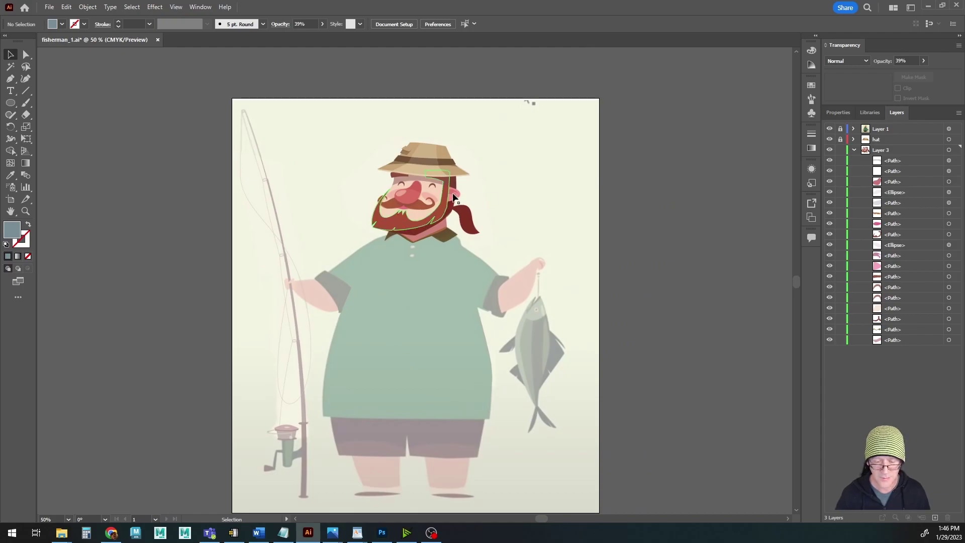
{"action": "scroll", "coordinate": [478, 286], "scroll_direction": "up", "scroll_amount": 1}
{"action": "scroll", "coordinate": [469, 267], "scroll_direction": "up", "scroll_amount": 1}
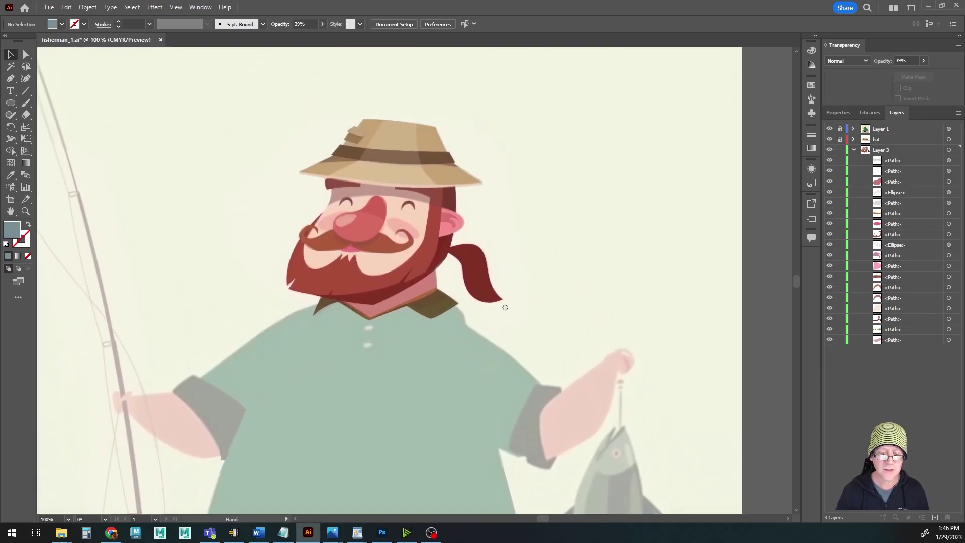
{"action": "scroll", "coordinate": [507, 303], "scroll_direction": "up", "scroll_amount": 1}
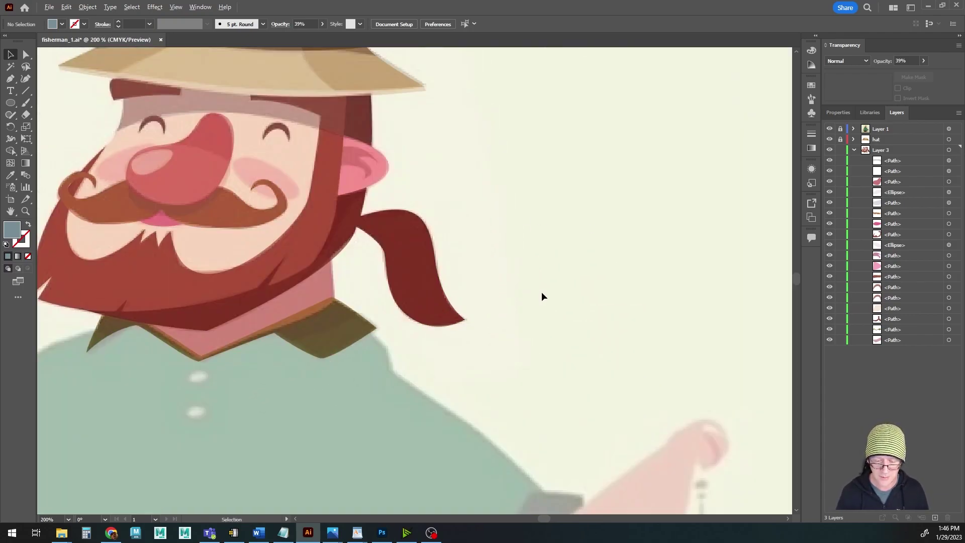
{"action": "scroll", "coordinate": [551, 295], "scroll_direction": "down", "scroll_amount": 1}
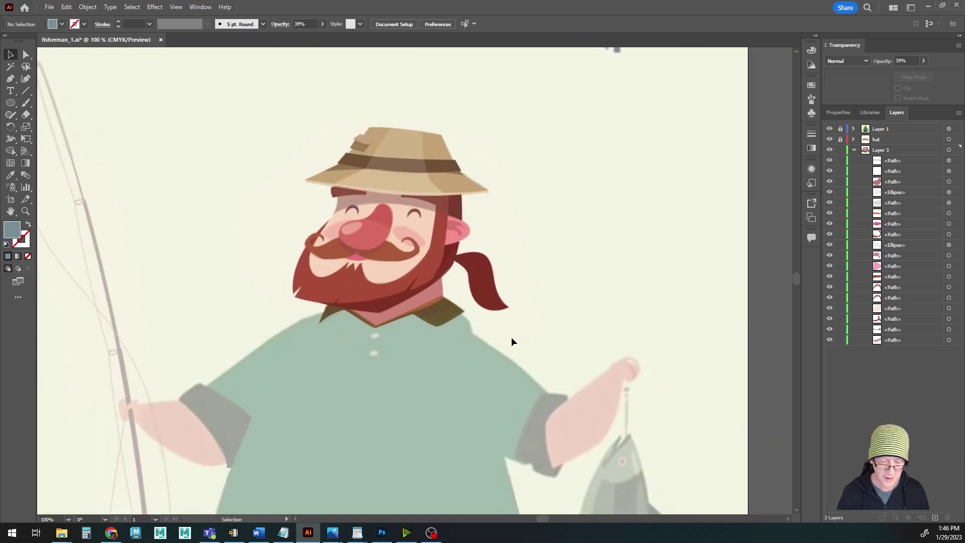
{"action": "scroll", "coordinate": [528, 315], "scroll_direction": "down", "scroll_amount": 1}
{"action": "left_click_drag", "start_coordinate": [558, 308], "coordinate": [491, 288]}
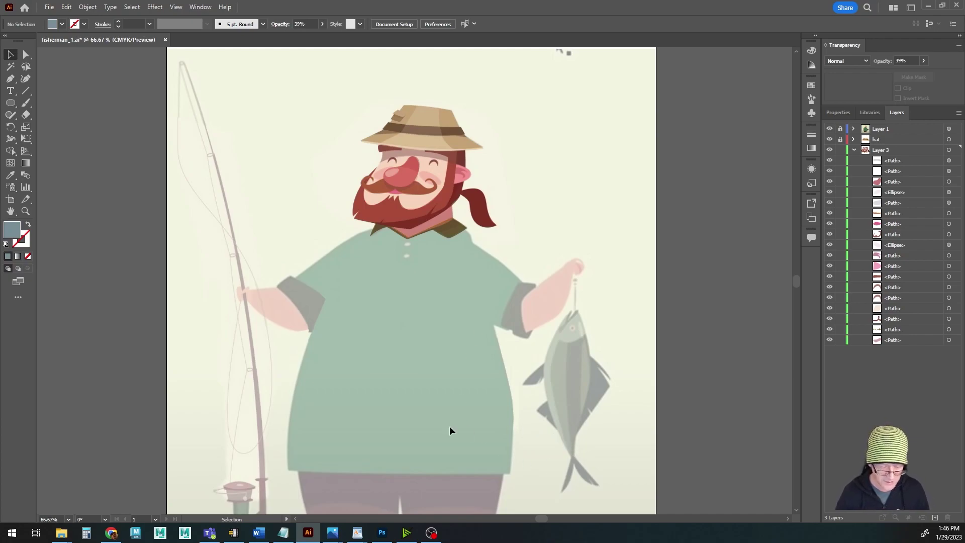
{"action": "left_click_drag", "start_coordinate": [431, 421], "coordinate": [426, 383]}
{"action": "left_click_drag", "start_coordinate": [429, 344], "coordinate": [414, 392]}
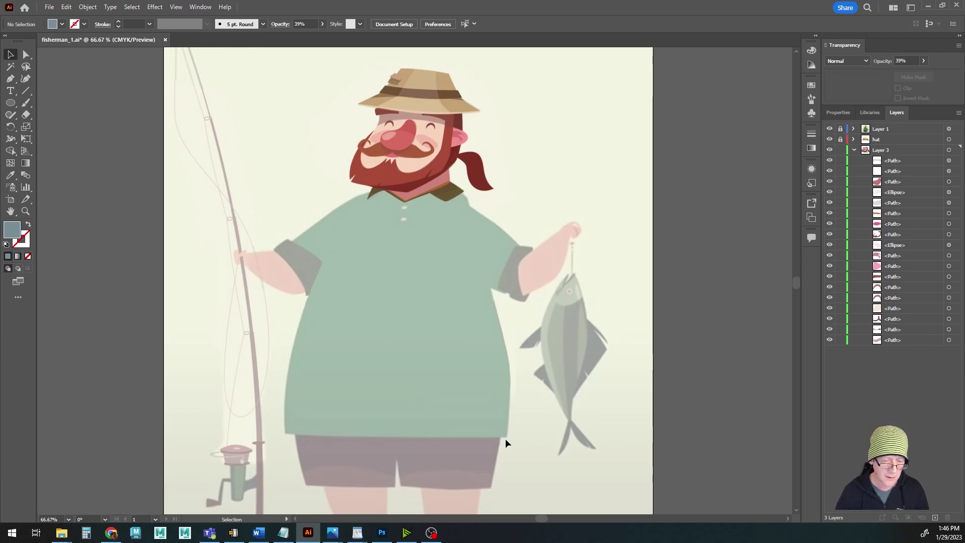
{"action": "left_click_drag", "start_coordinate": [293, 183], "coordinate": [328, 218]}
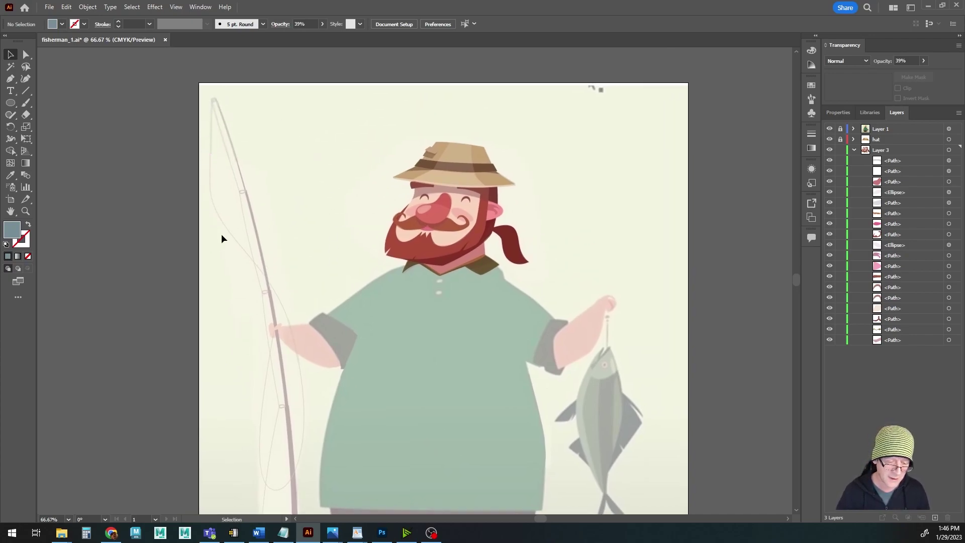
{"action": "scroll", "coordinate": [352, 382], "scroll_direction": "down", "scroll_amount": 4}
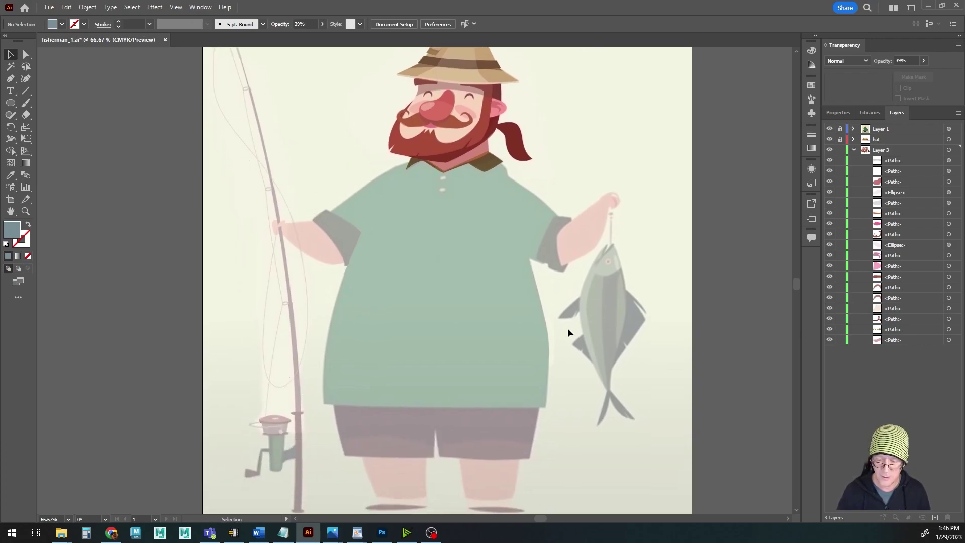
{"action": "scroll", "coordinate": [621, 329], "scroll_direction": "up", "scroll_amount": 1}
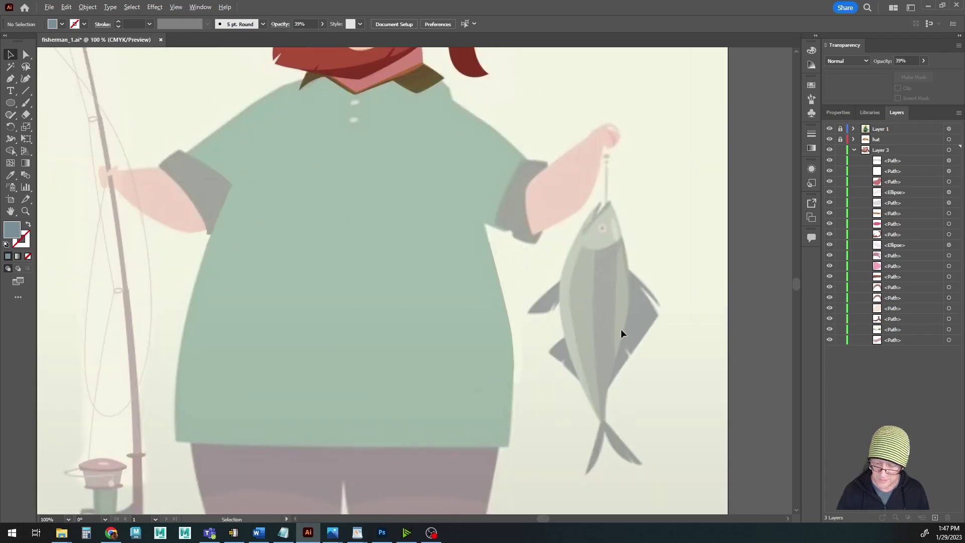
{"action": "left_click_drag", "start_coordinate": [605, 315], "coordinate": [543, 327]}
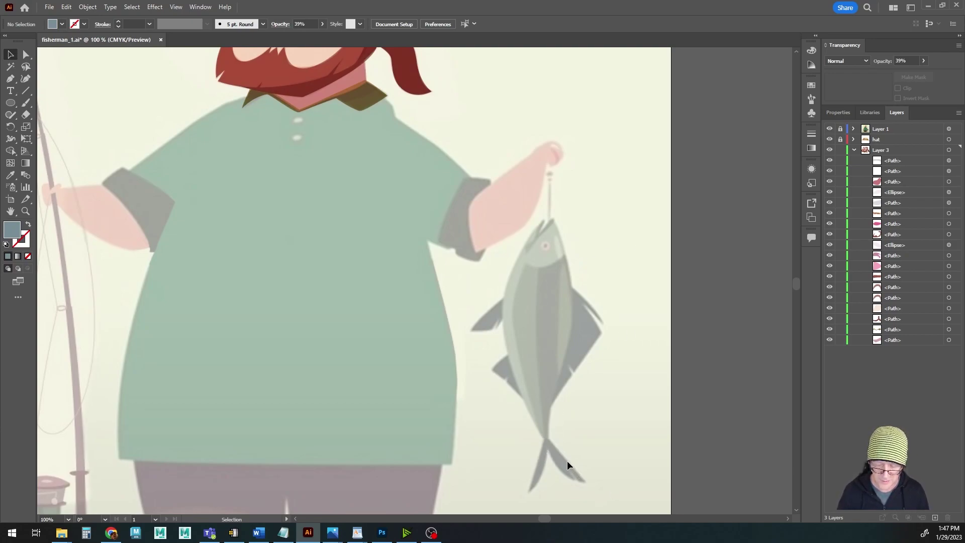
{"action": "left_click_drag", "start_coordinate": [430, 456], "coordinate": [510, 213]}
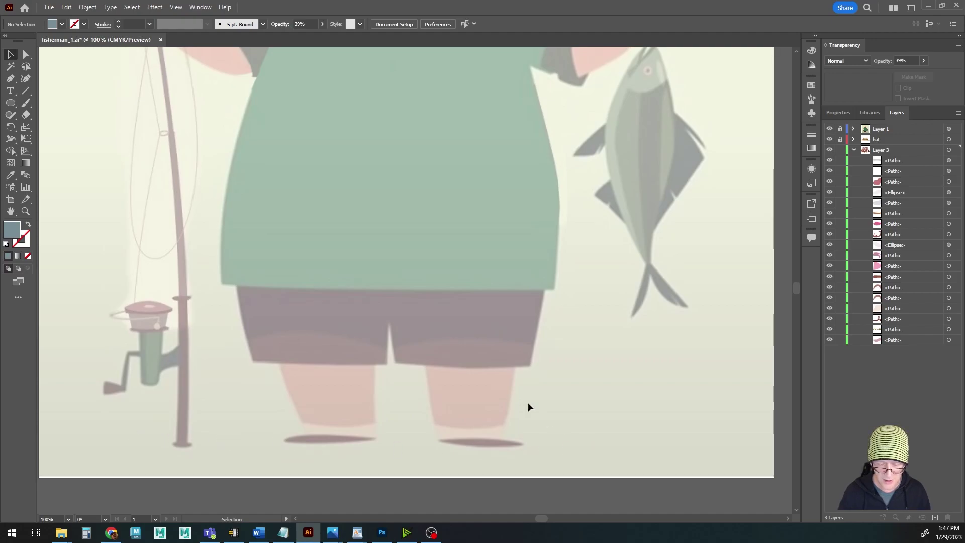
{"action": "key", "text": "ctrl+minus"}
{"action": "key", "text": "ctrl+minus"}
{"action": "left_click_drag", "start_coordinate": [494, 254], "coordinate": [418, 413]}
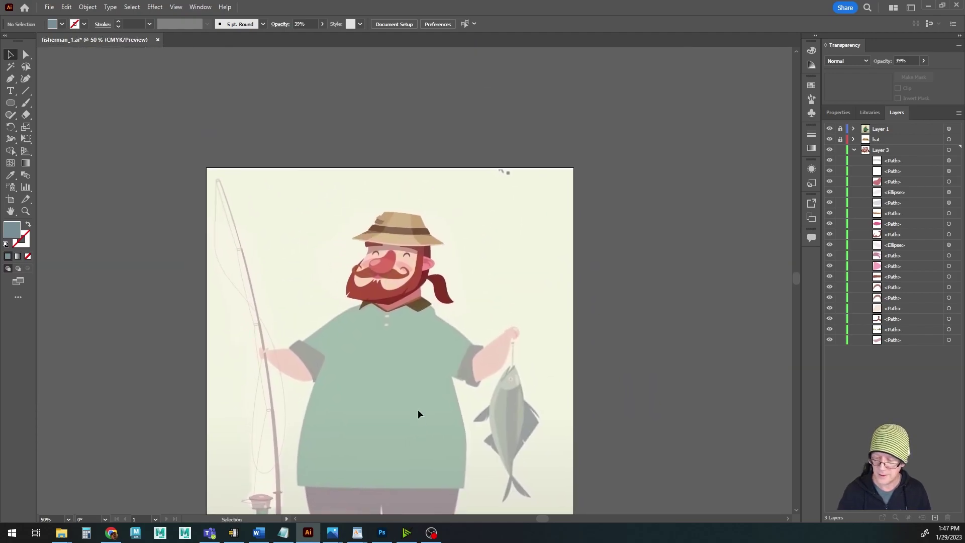
{"action": "scroll", "coordinate": [411, 355], "scroll_direction": "up", "scroll_amount": 2}
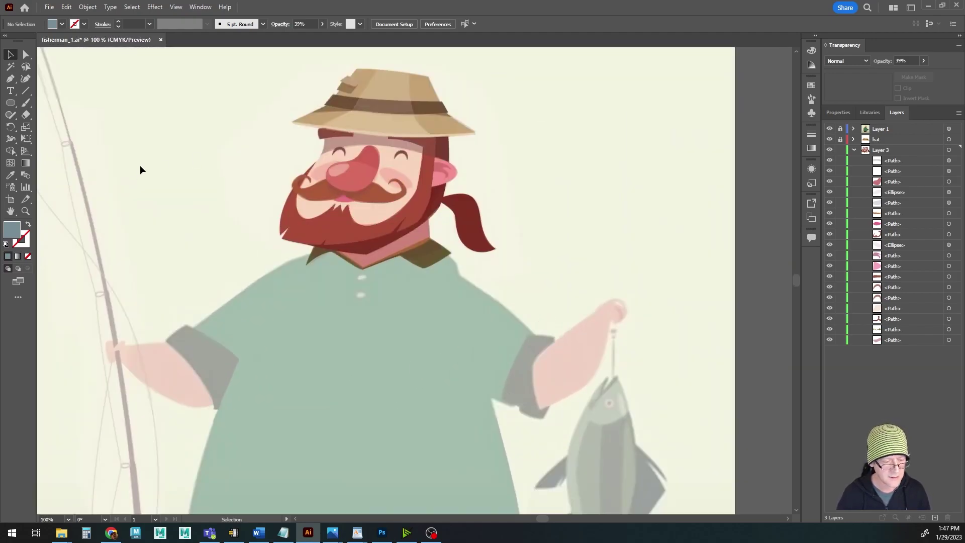
{"action": "left_click_drag", "start_coordinate": [276, 259], "coordinate": [297, 318]}
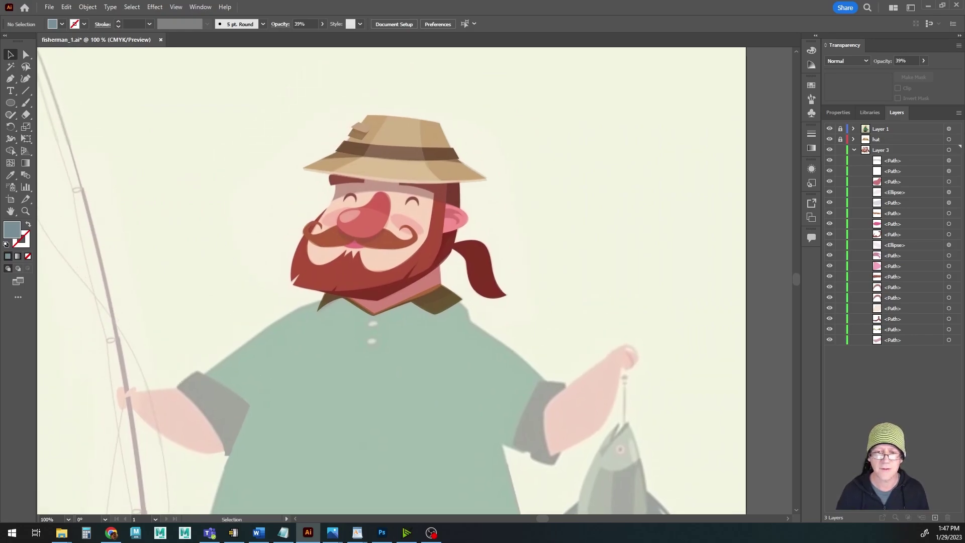